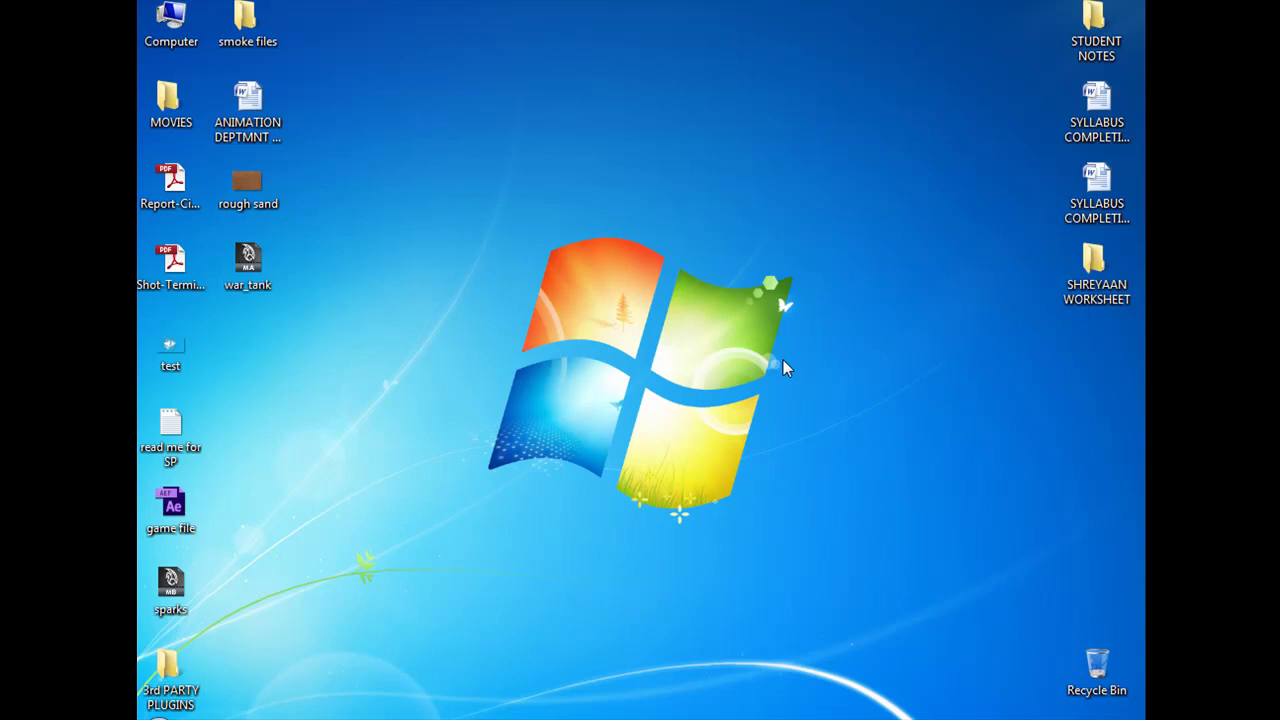
right_click(615, 212)
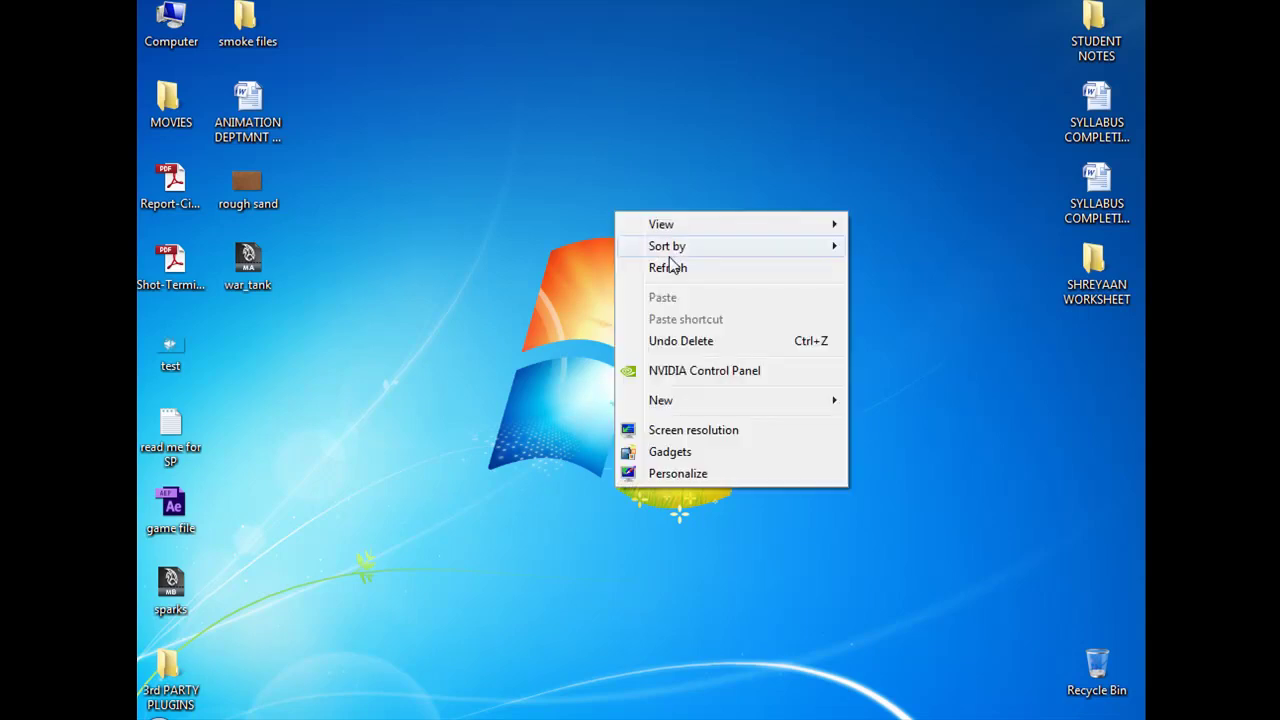
click(673, 267)
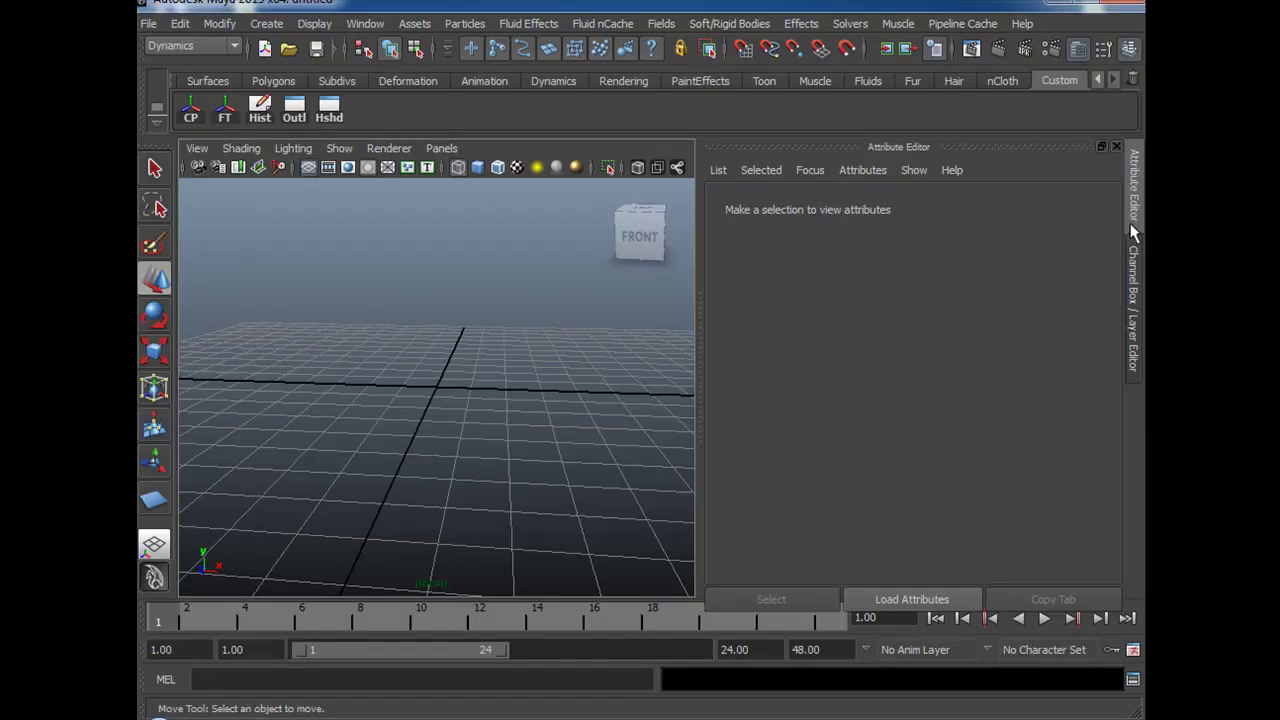
Hide the Attribute Editor and extend the playback range to end at frame 1500.
click(1138, 205)
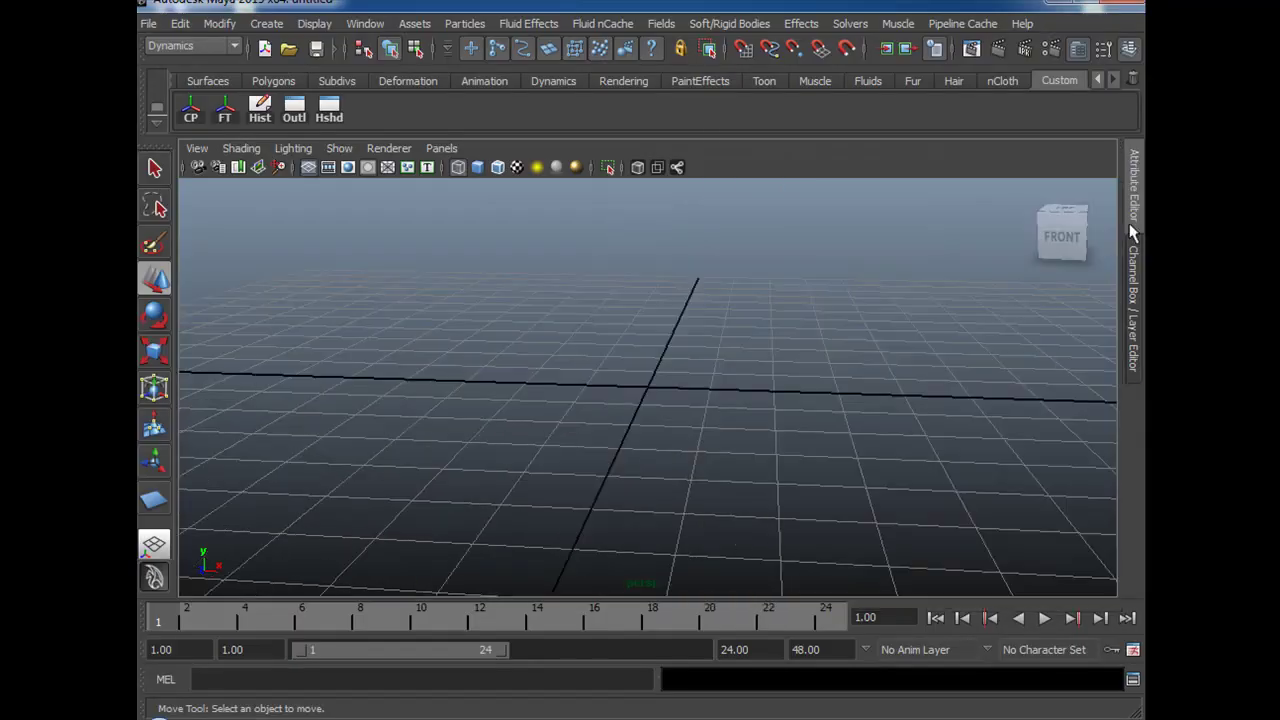
alt+drag(695, 494, 786, 477)
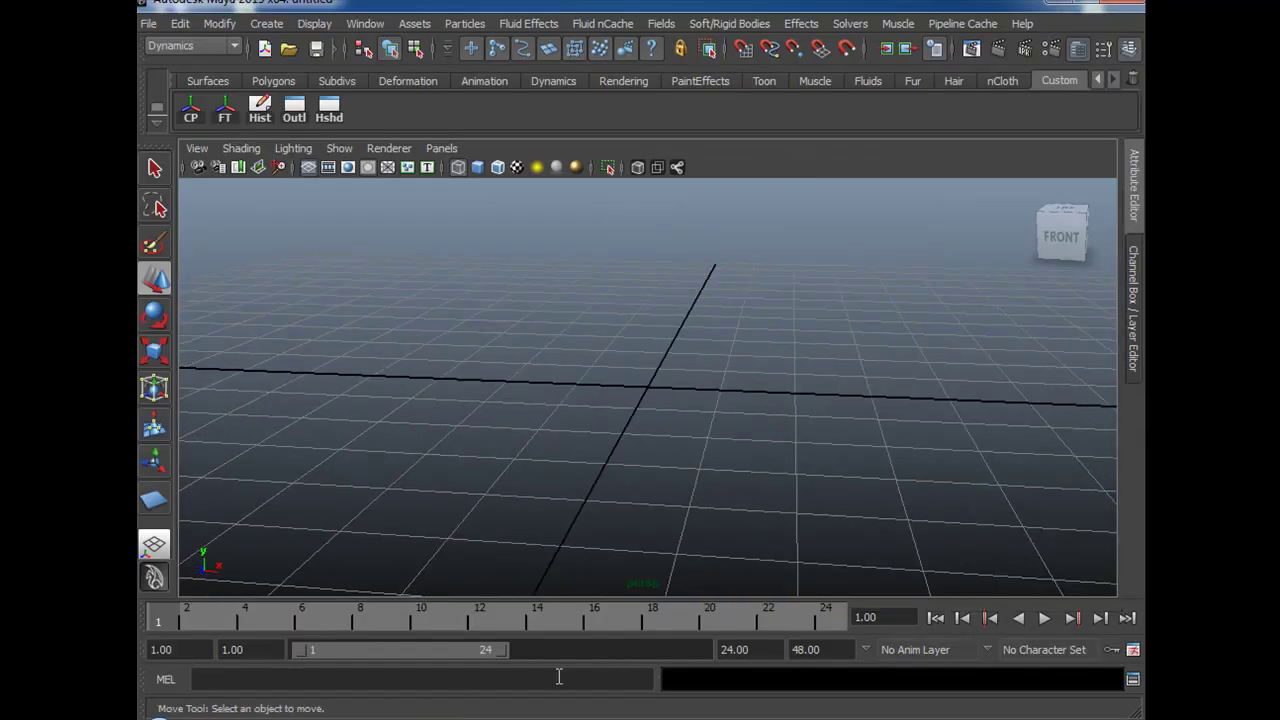
double_click(463, 651)
drag(770, 652, 640, 676)
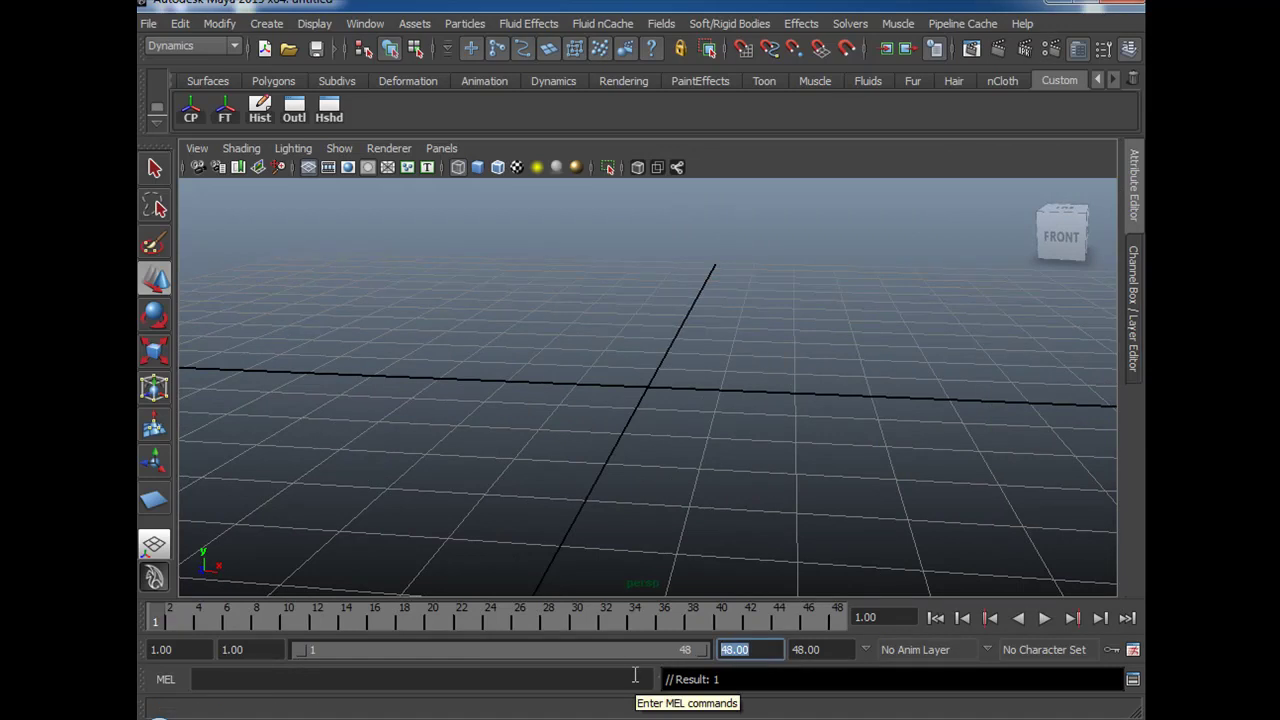
text(1500)
key(Return)
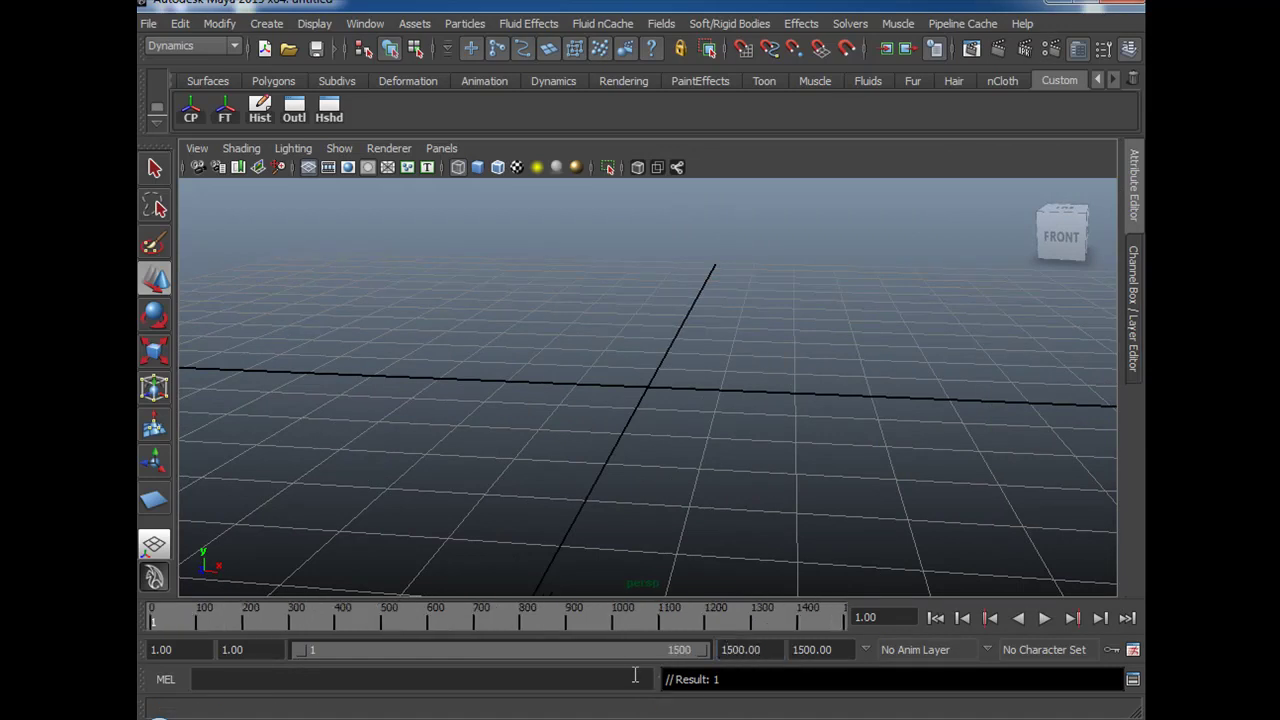
Set the timeline's key tick display to None.
right_click(716, 617)
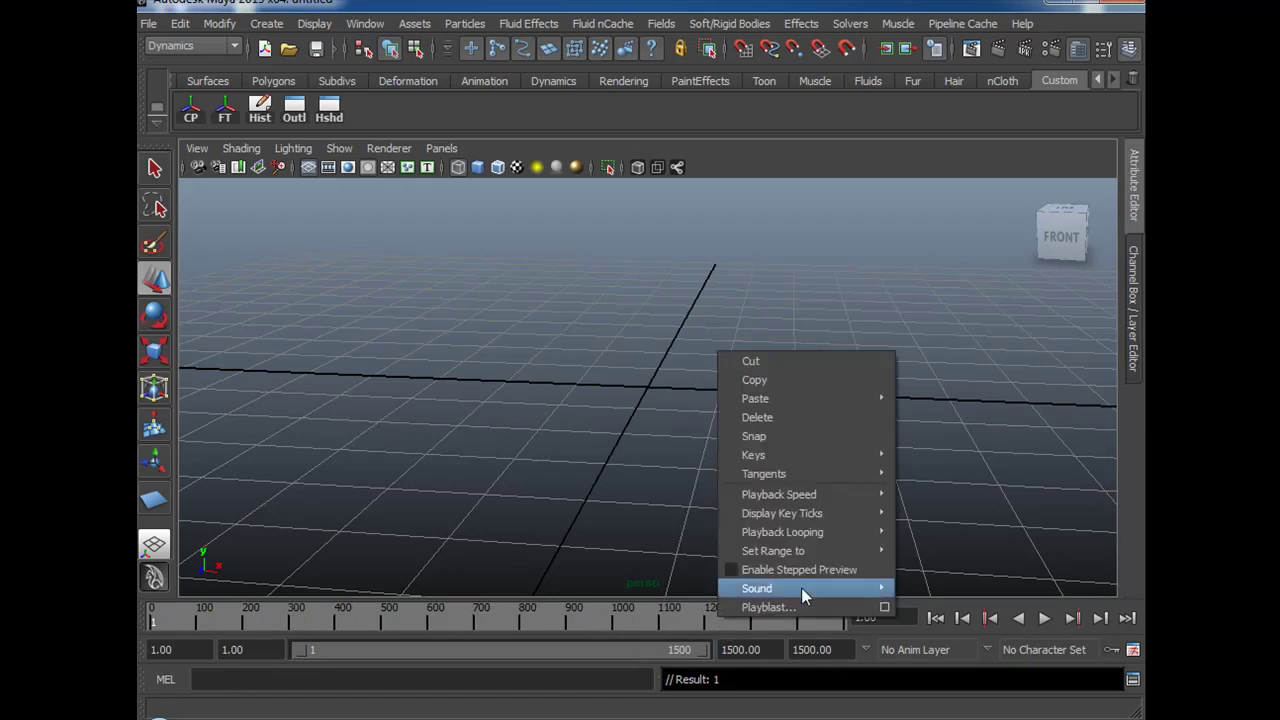
mouse_move(800, 513)
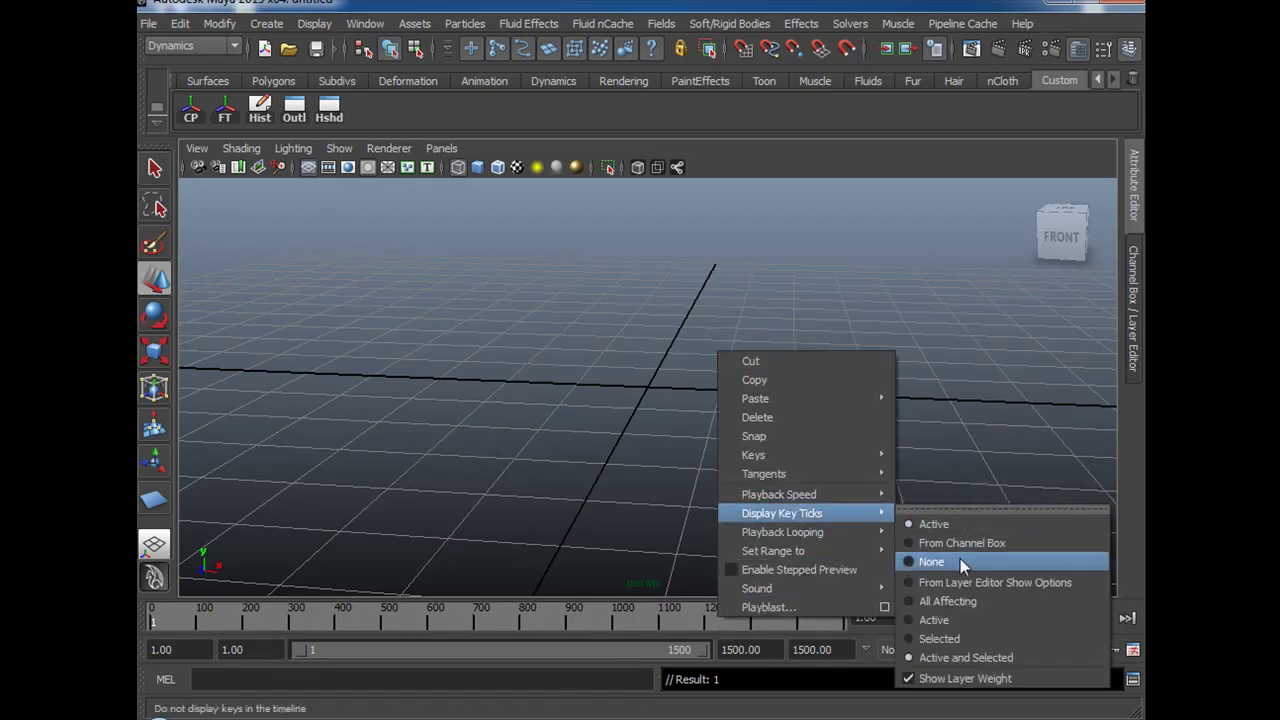
click(959, 563)
Import the war_tank file from the desktop into the Maya scene.
scroll(937, 486, down, 5)
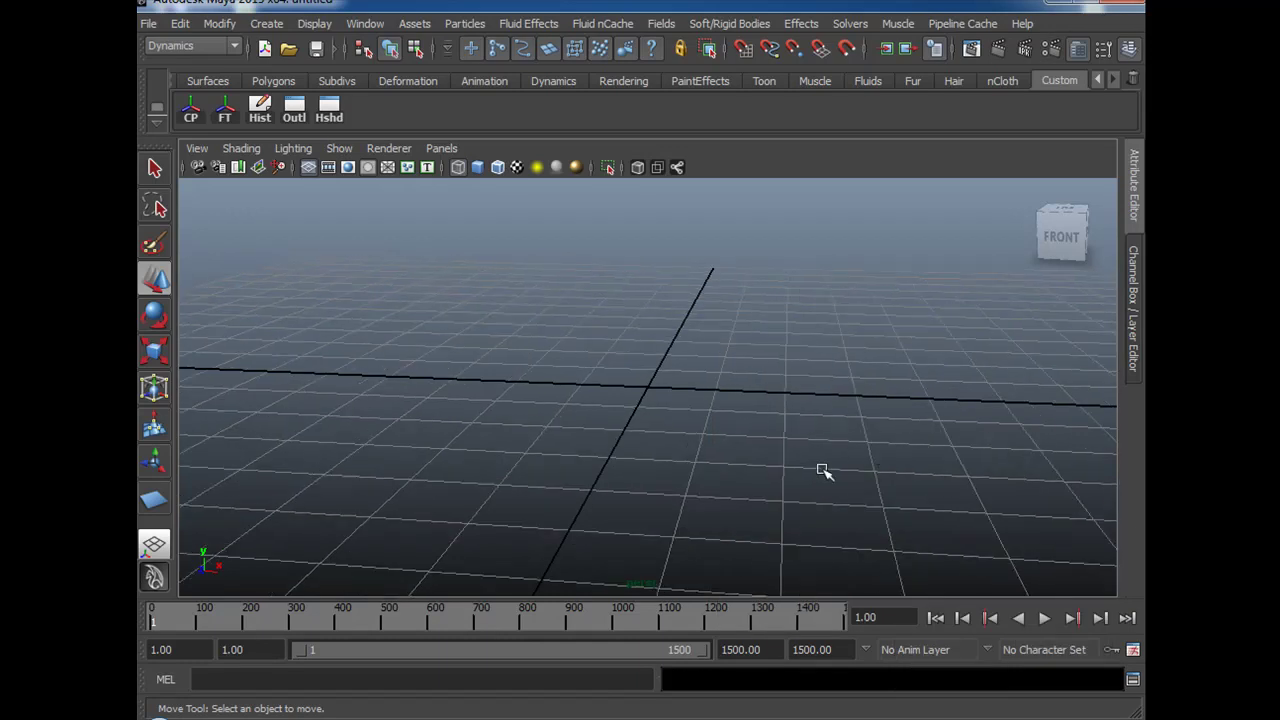
alt+drag(723, 452, 586, 514)
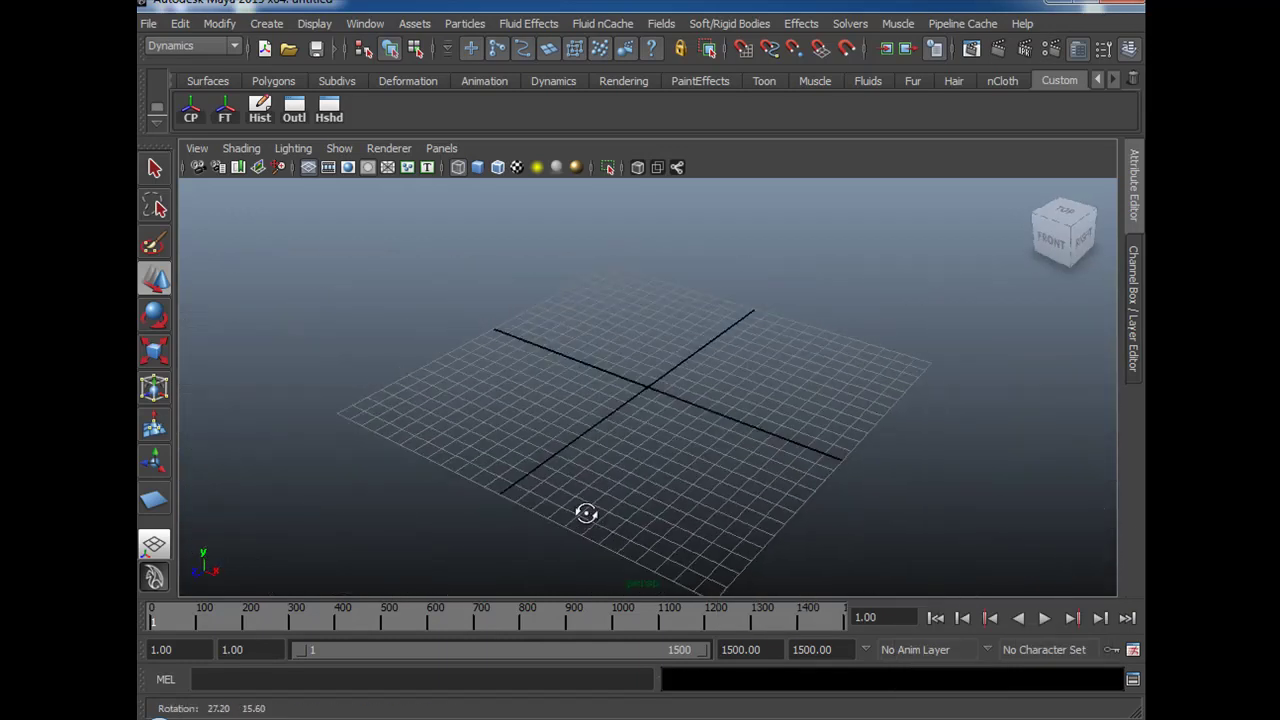
alt+drag(692, 504, 728, 494)
scroll(728, 498, up, 1)
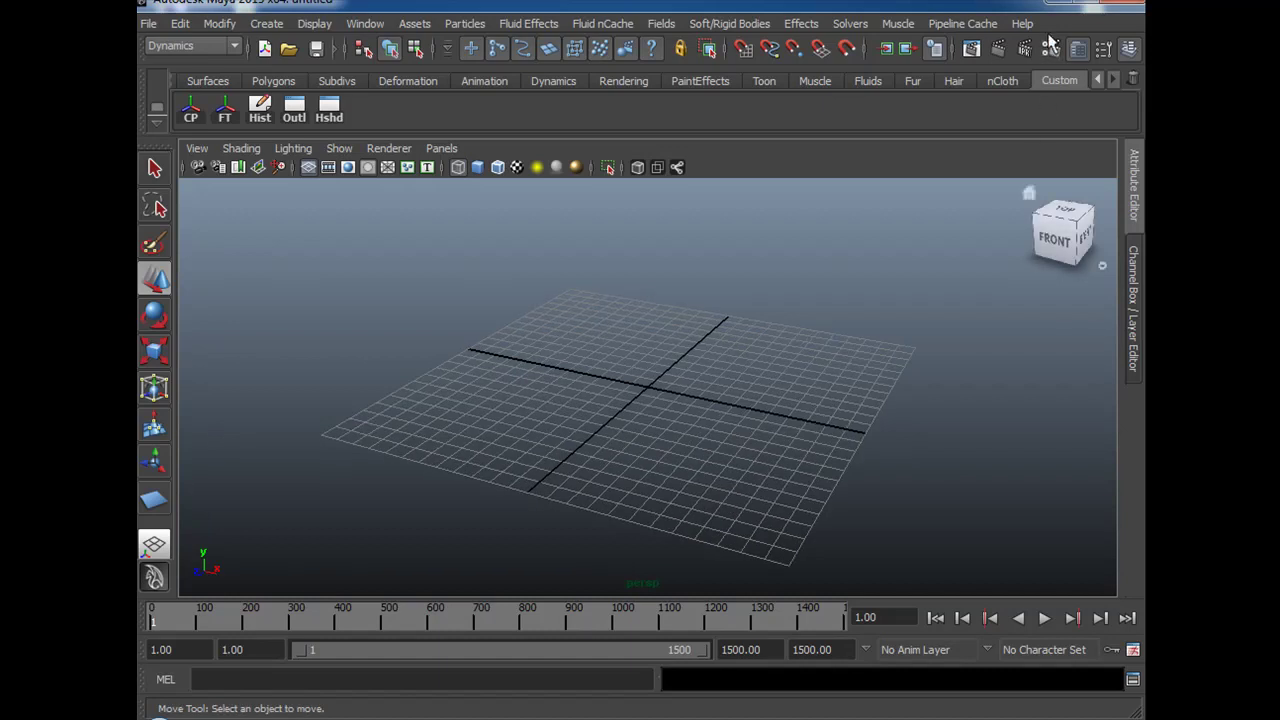
click(1057, 3)
click(248, 262)
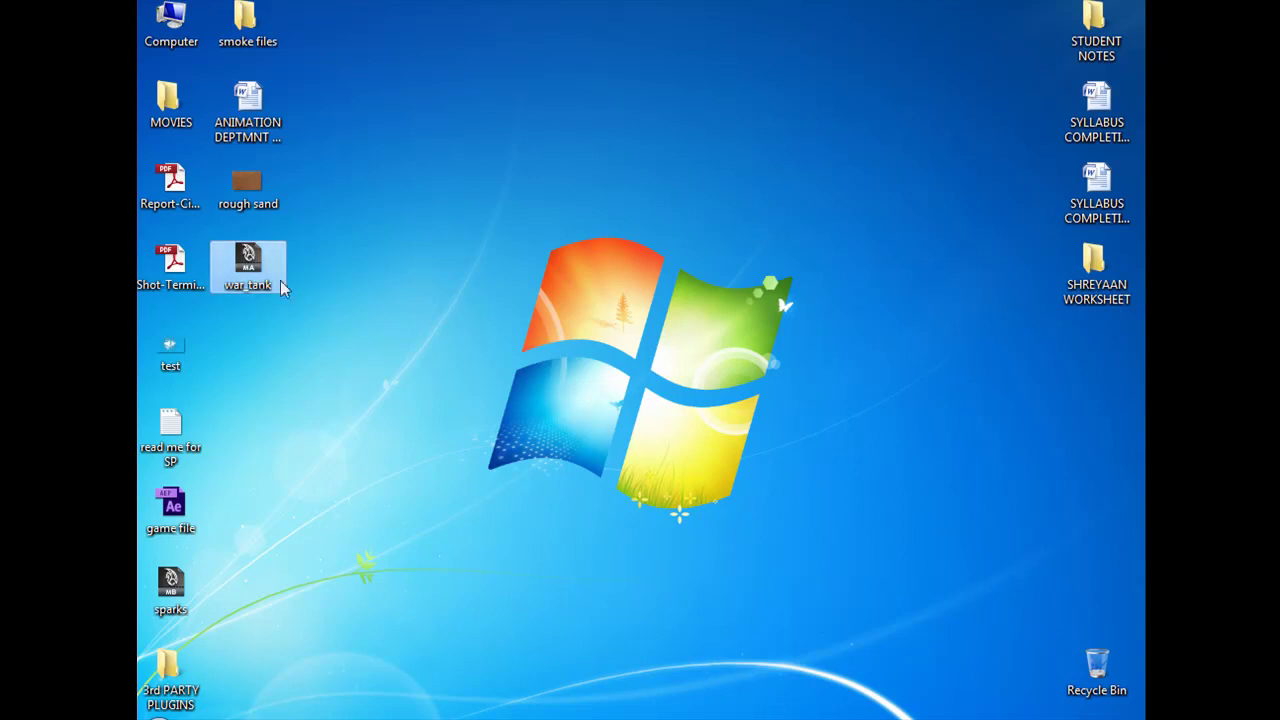
drag(250, 275, 543, 441)
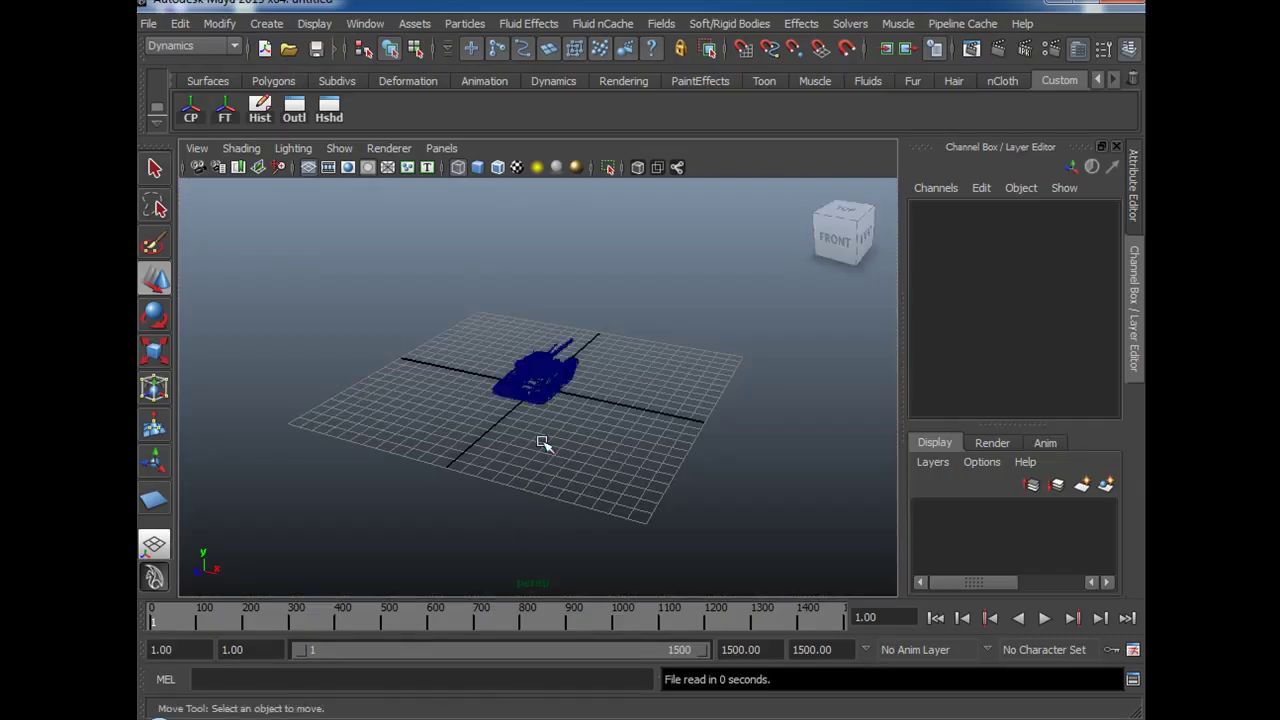
Hide the Channel Box / Layer Editor and display the tank in smooth shaded mode.
alt+drag(449, 451, 963, 394)
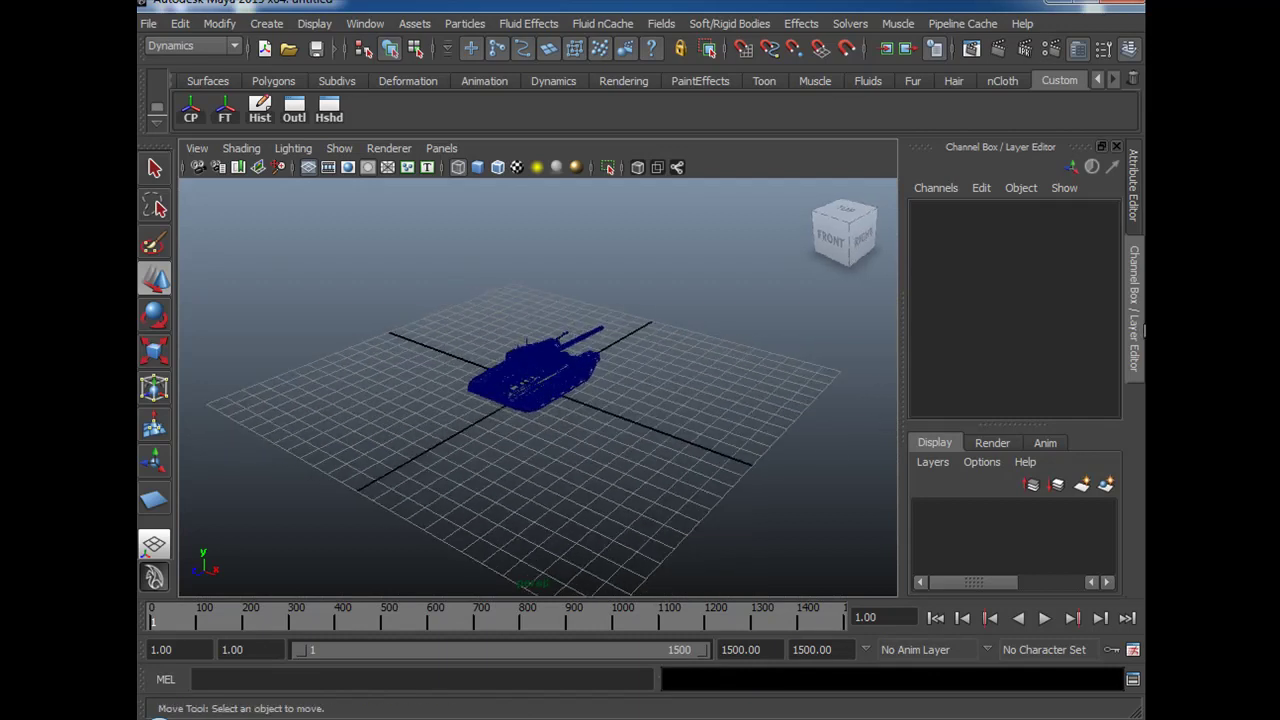
click(1138, 320)
alt+drag(733, 484, 714, 488)
key(5)
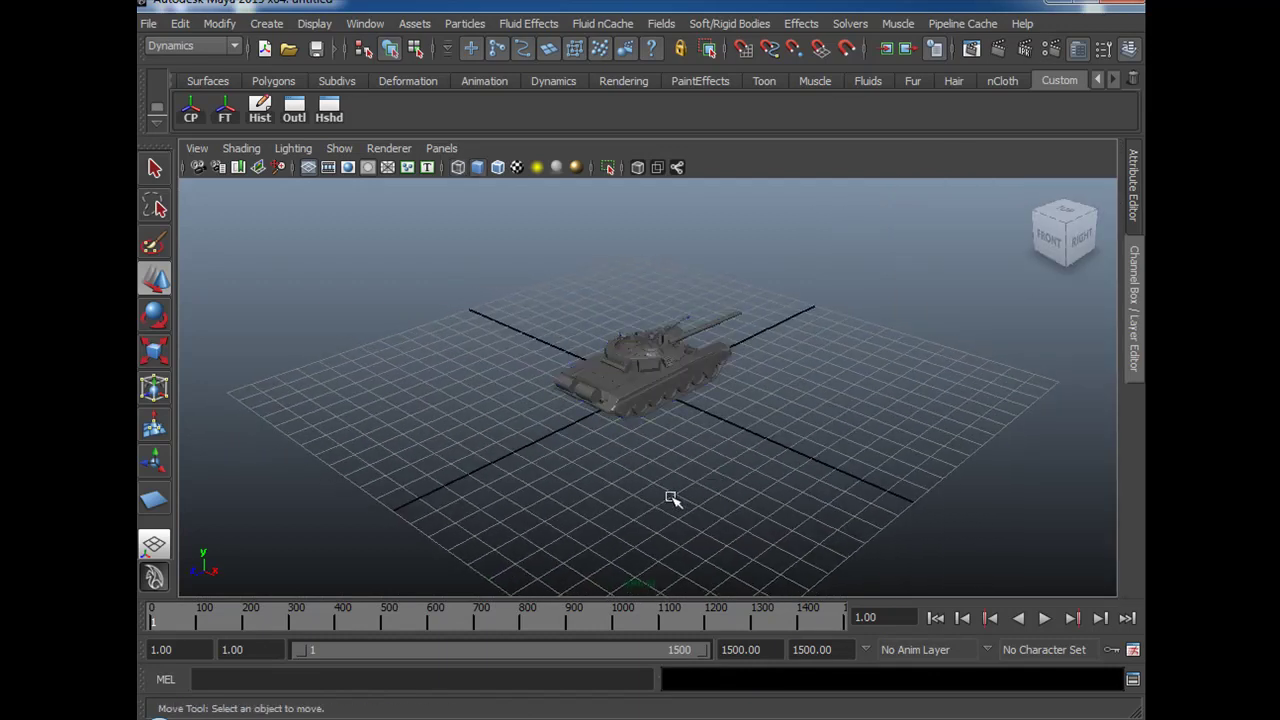
Examine the shaded tank model from all sides, both close up and from a distance.
alt+drag(507, 501, 681, 478)
alt+right_drag(681, 478, 852, 446)
alt+drag(852, 446, 773, 481)
alt+right_drag(773, 481, 526, 457)
mouse_move(526, 457)
alt+mouse_down()
mouse_move(754, 460)
mouse_move(634, 489)
mouse_move(520, 458)
alt+mouse_up()
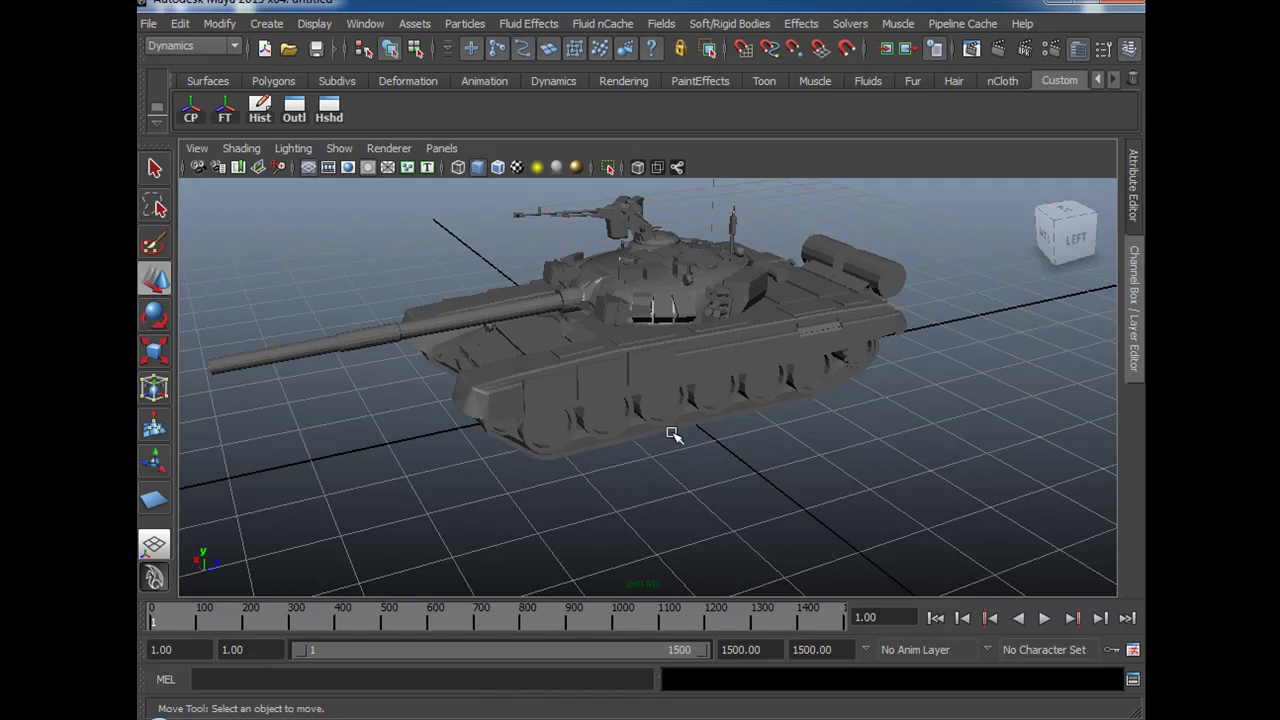
scroll(672, 434, down, 5)
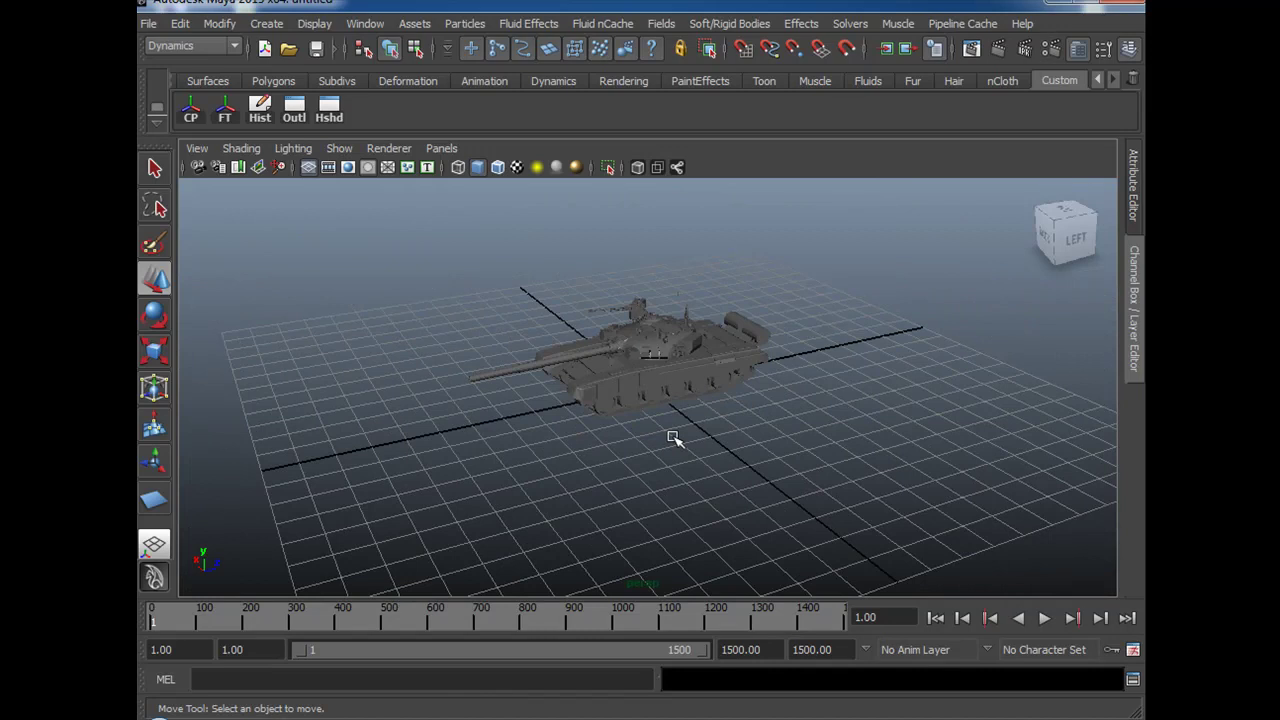
scroll(664, 498, up, 2)
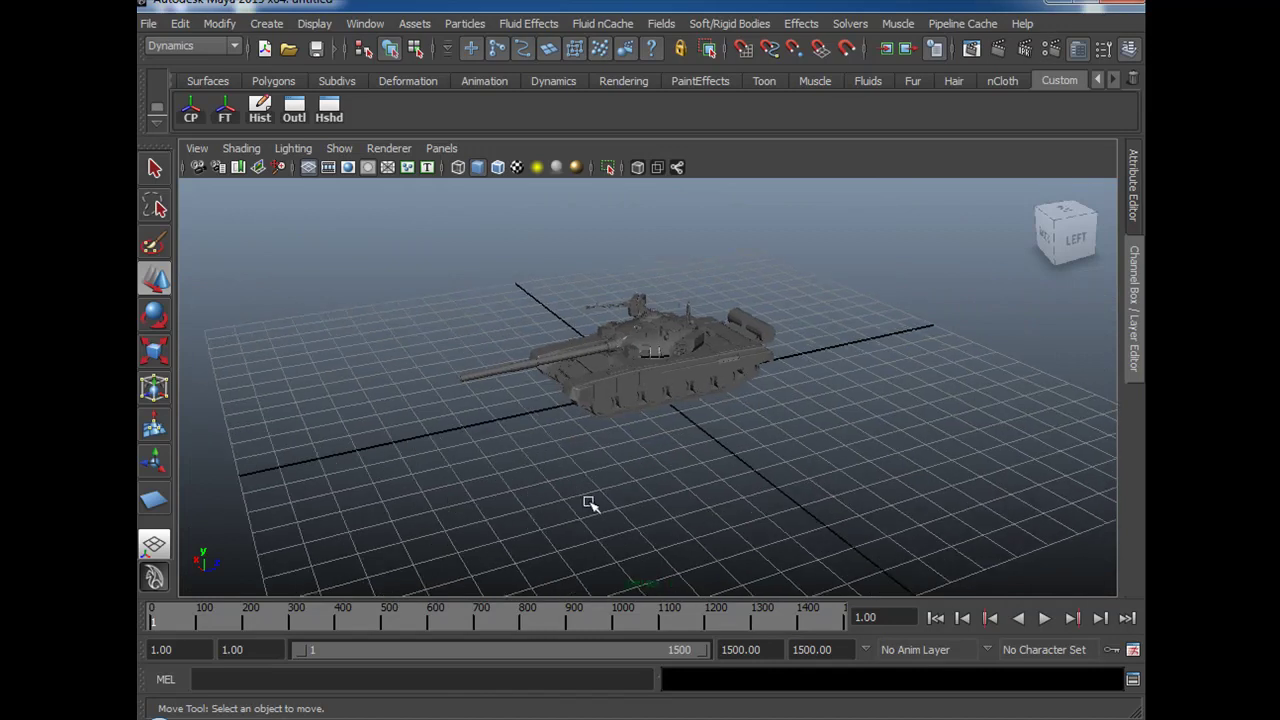
alt+drag(686, 513, 680, 517)
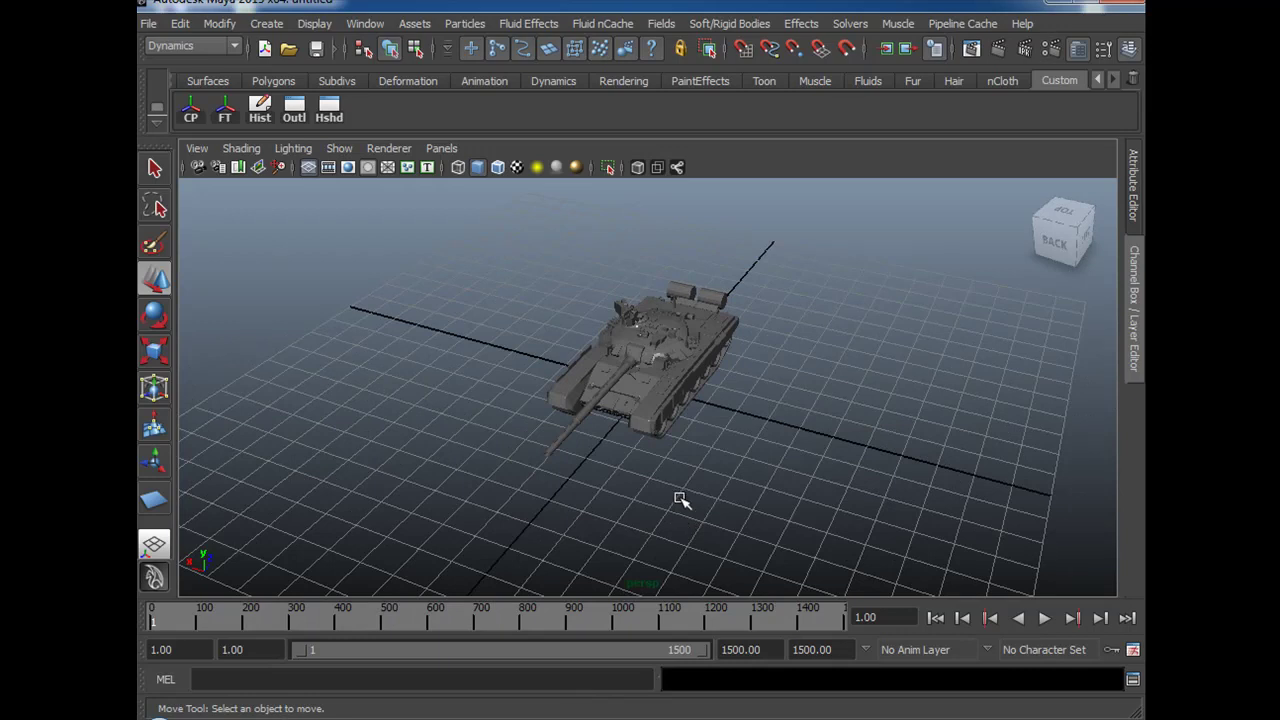
alt+drag(480, 518, 729, 484)
alt+right_drag(531, 450, 914, 444)
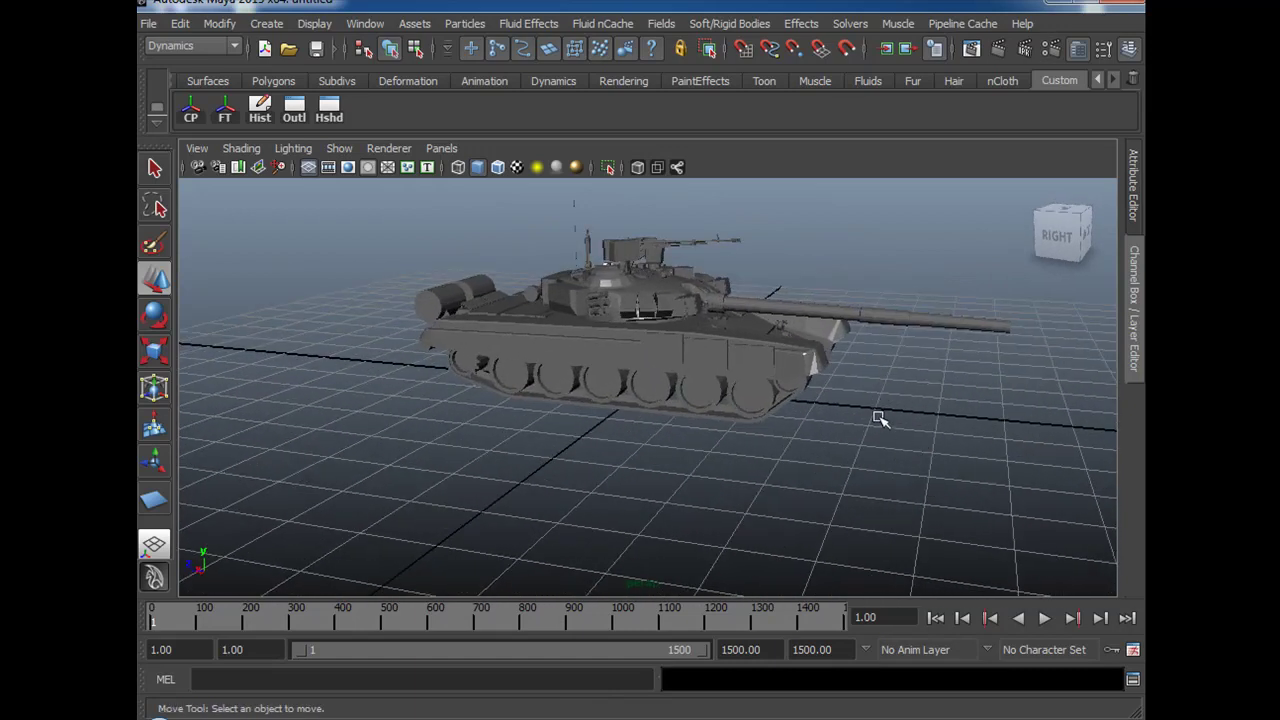
alt+middle_drag(857, 377, 843, 401)
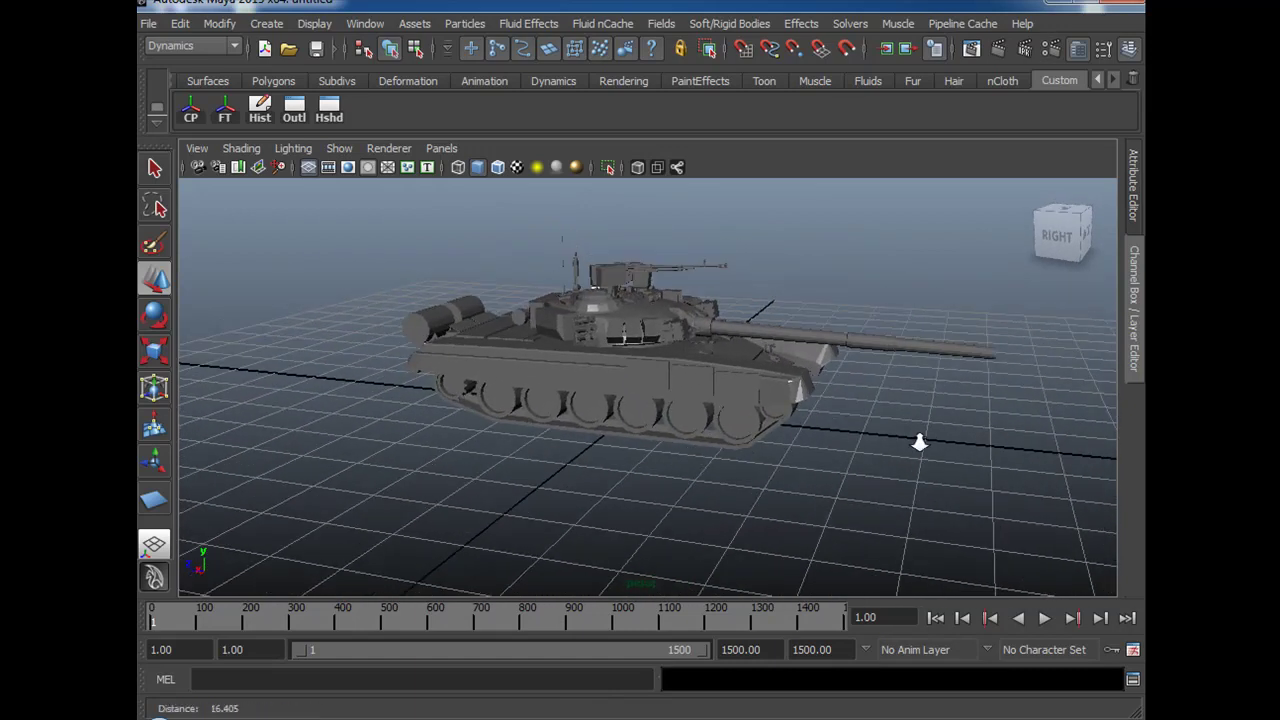
alt+drag(763, 478, 811, 491)
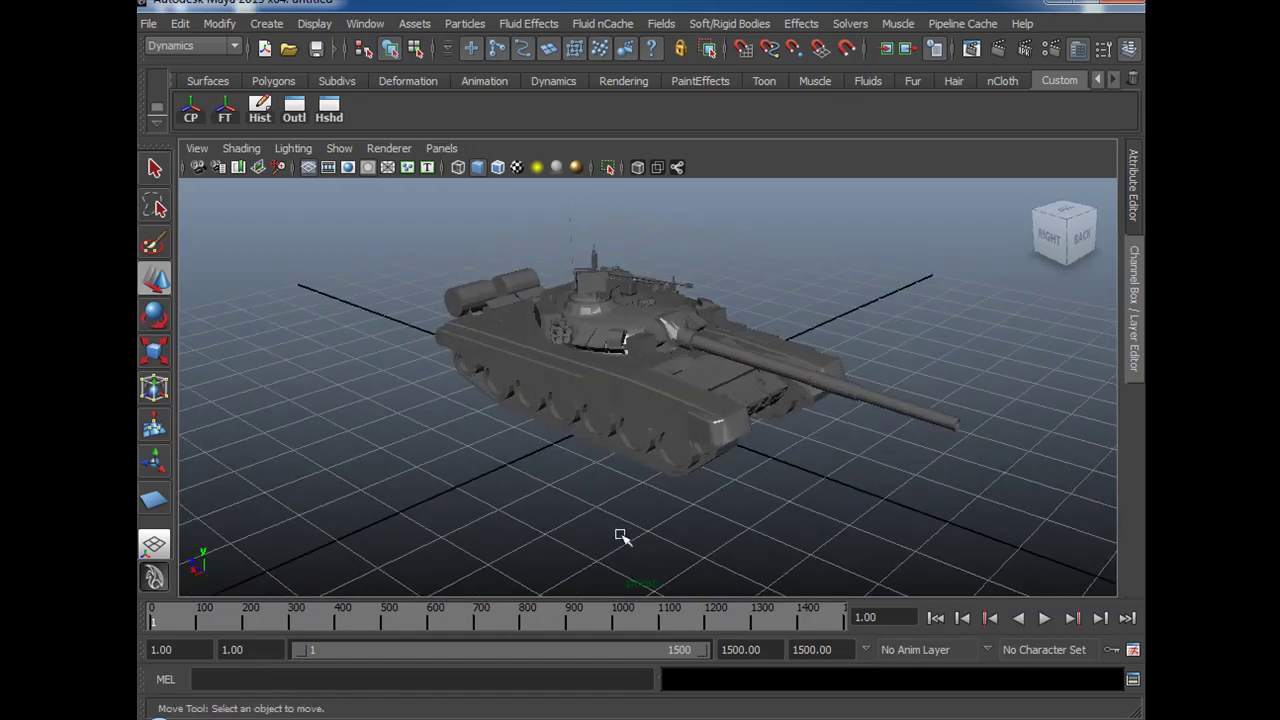
scroll(639, 512, up, 2)
scroll(640, 513, down, 2)
alt+drag(583, 486, 697, 491)
alt+drag(768, 474, 903, 403)
Open the Outliner and select Turret, Main_Body_2, Main_Body and gun individually to identify the tank's parts.
click(898, 412)
alt+drag(862, 496, 843, 471)
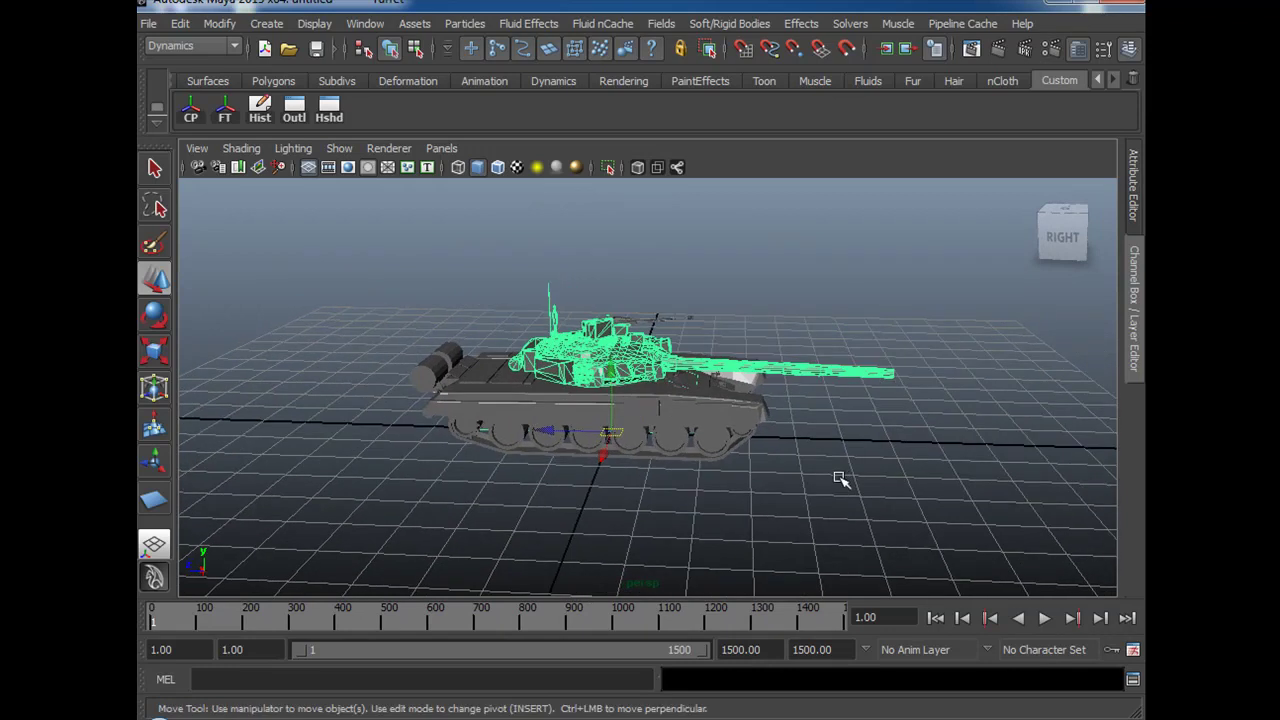
click(320, 268)
click(294, 112)
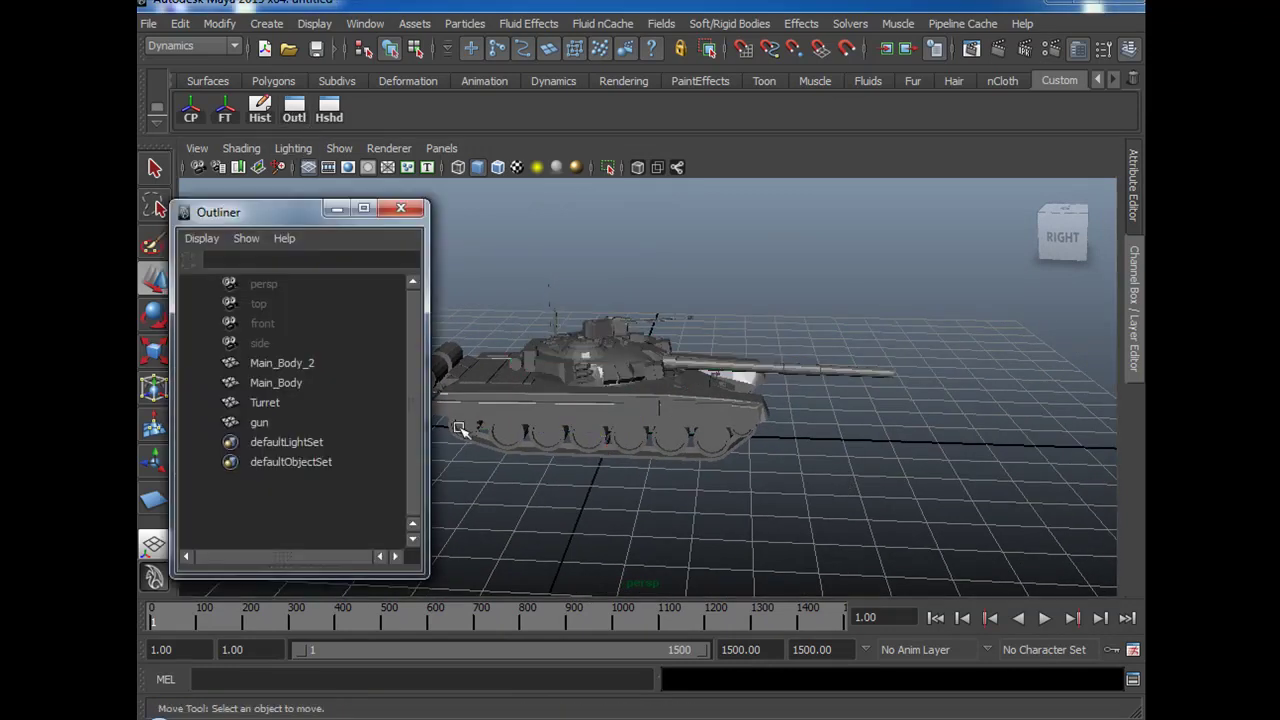
drag(267, 214, 261, 185)
click(258, 373)
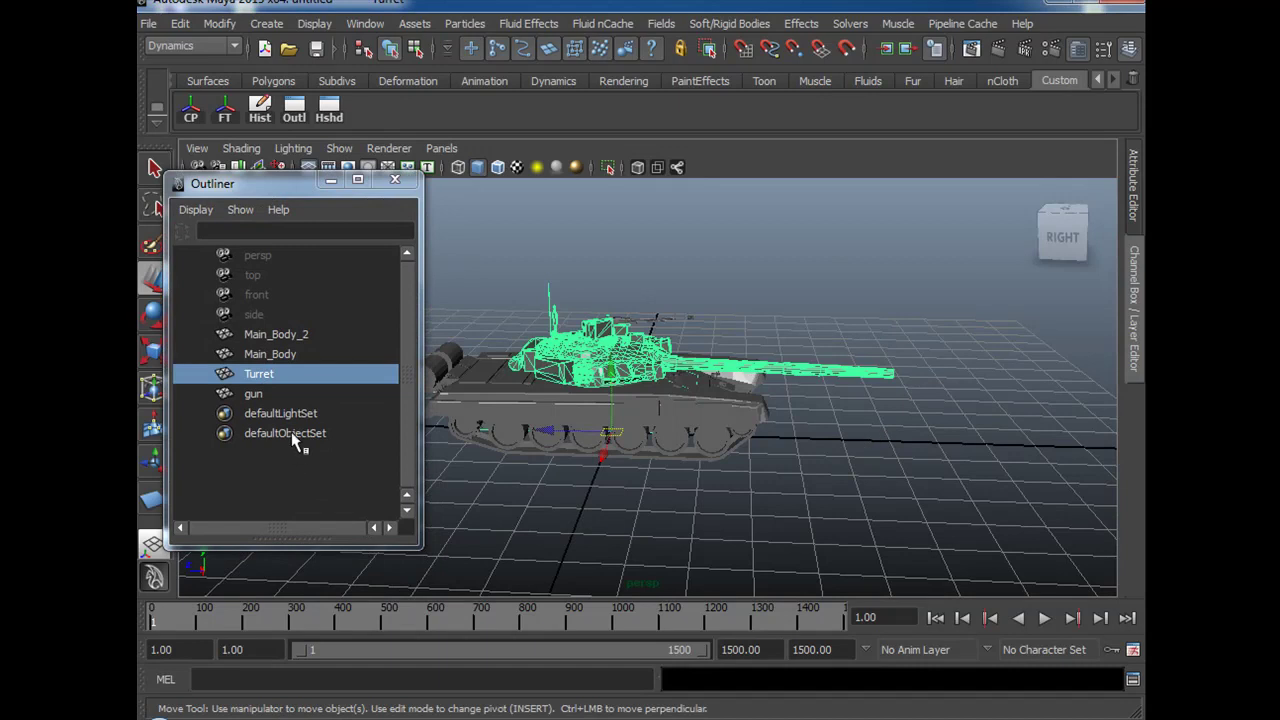
click(330, 337)
click(324, 356)
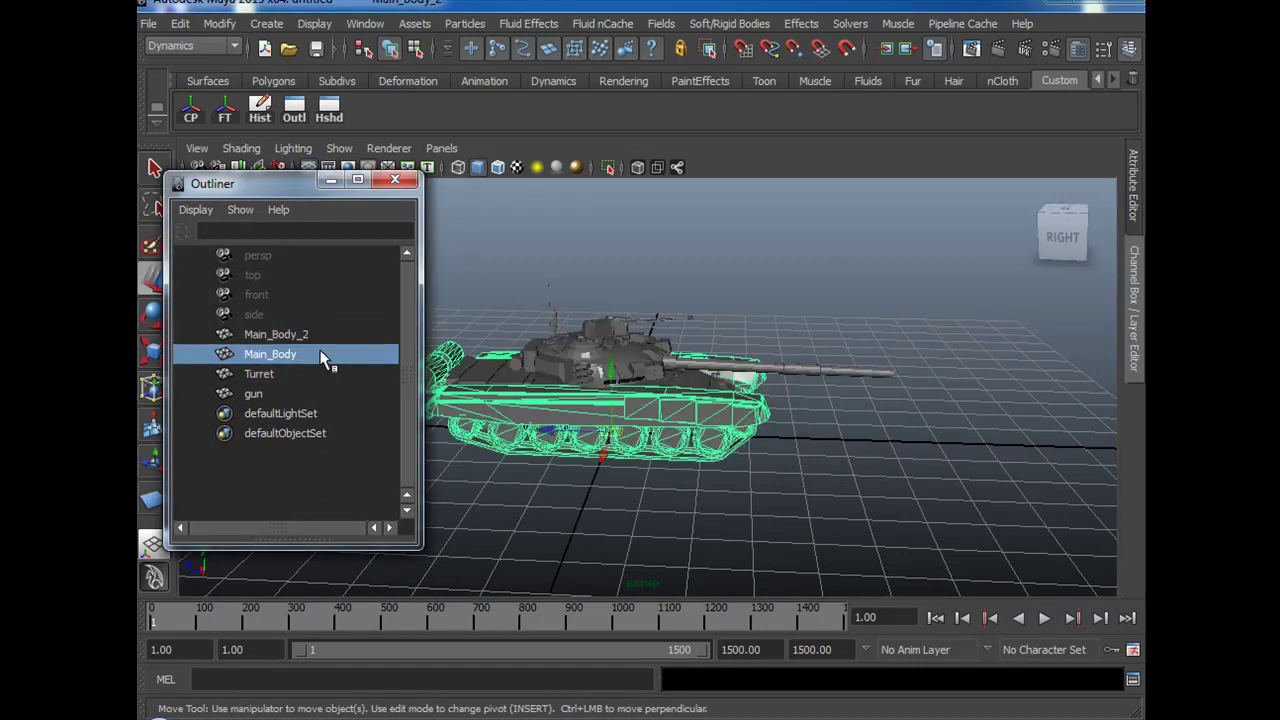
click(320, 376)
click(321, 398)
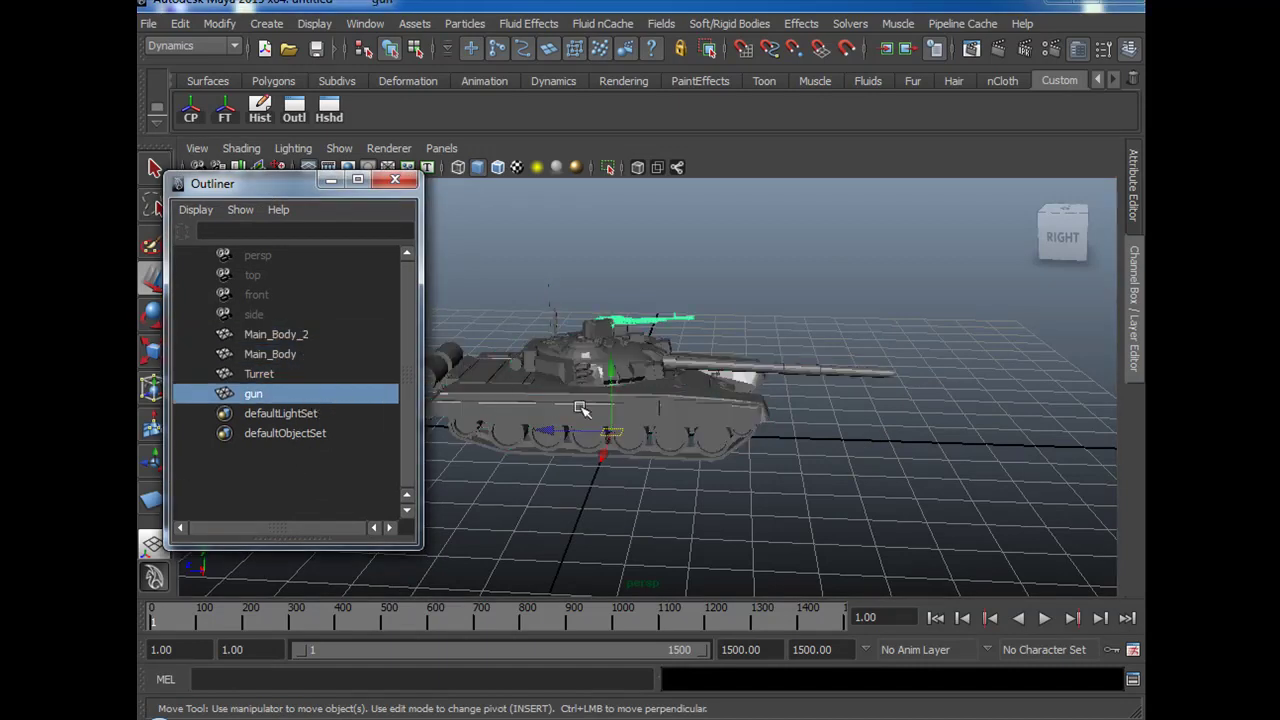
Group Main_Body_2, Main_Body, Turret and gun together and rename the group war_Tank.
alt+drag(689, 540, 772, 517)
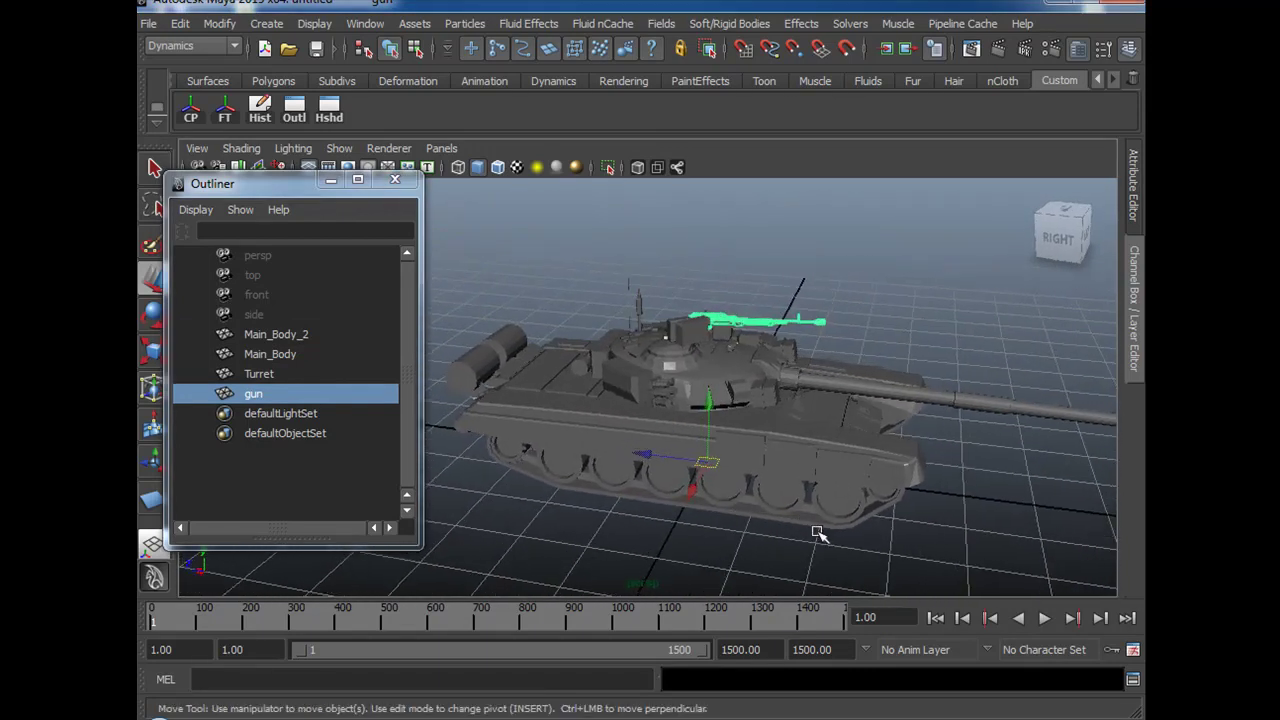
shift+click(290, 372)
shift+click(292, 352)
shift+click(300, 336)
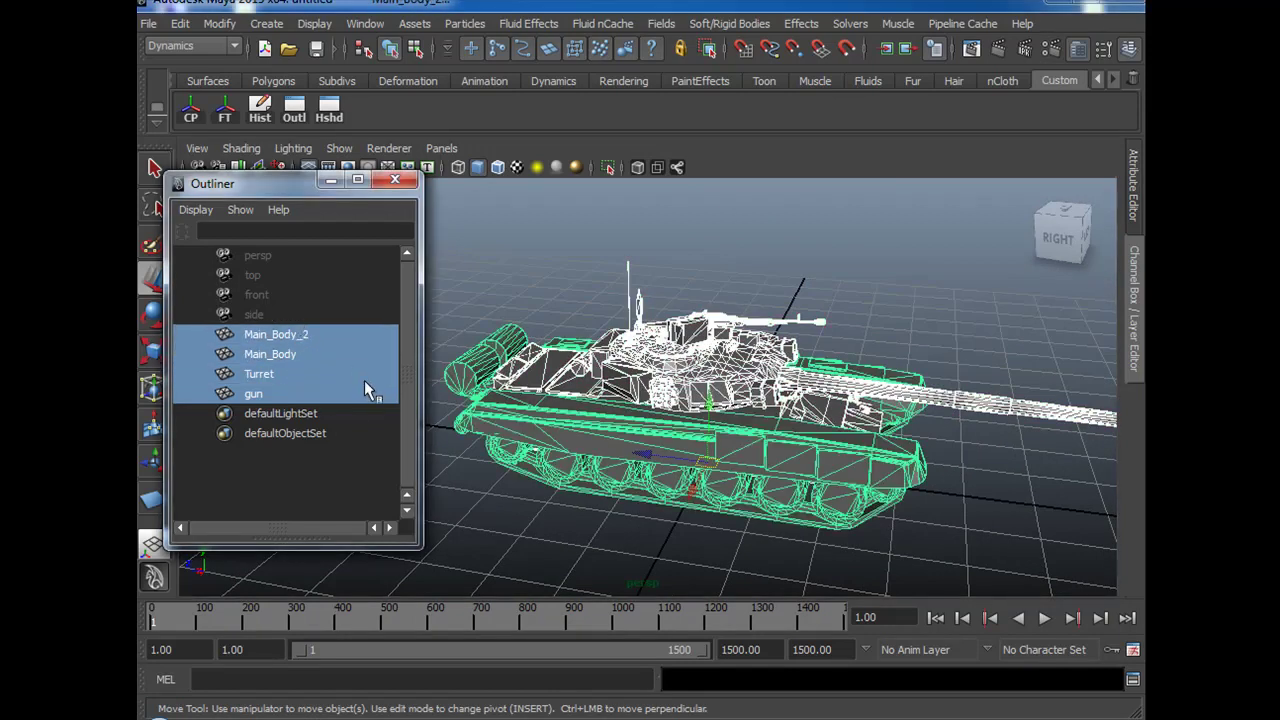
key(ctrl+g)
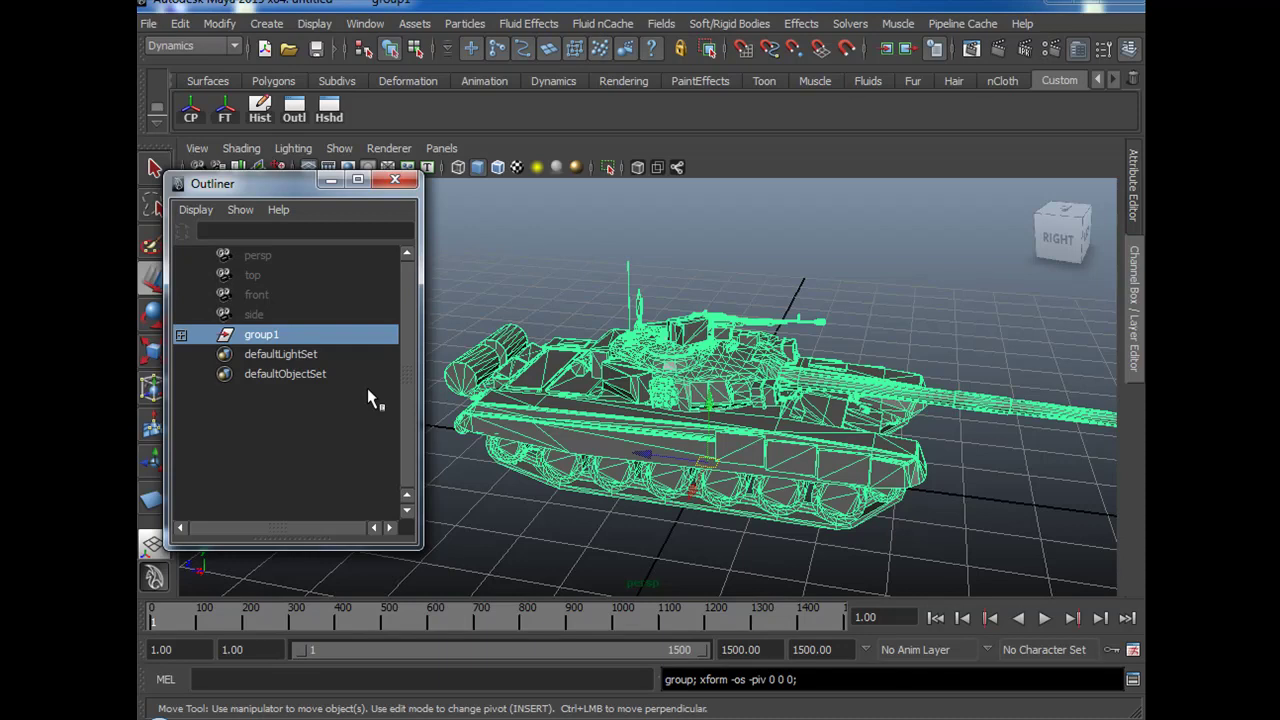
double_click(288, 335)
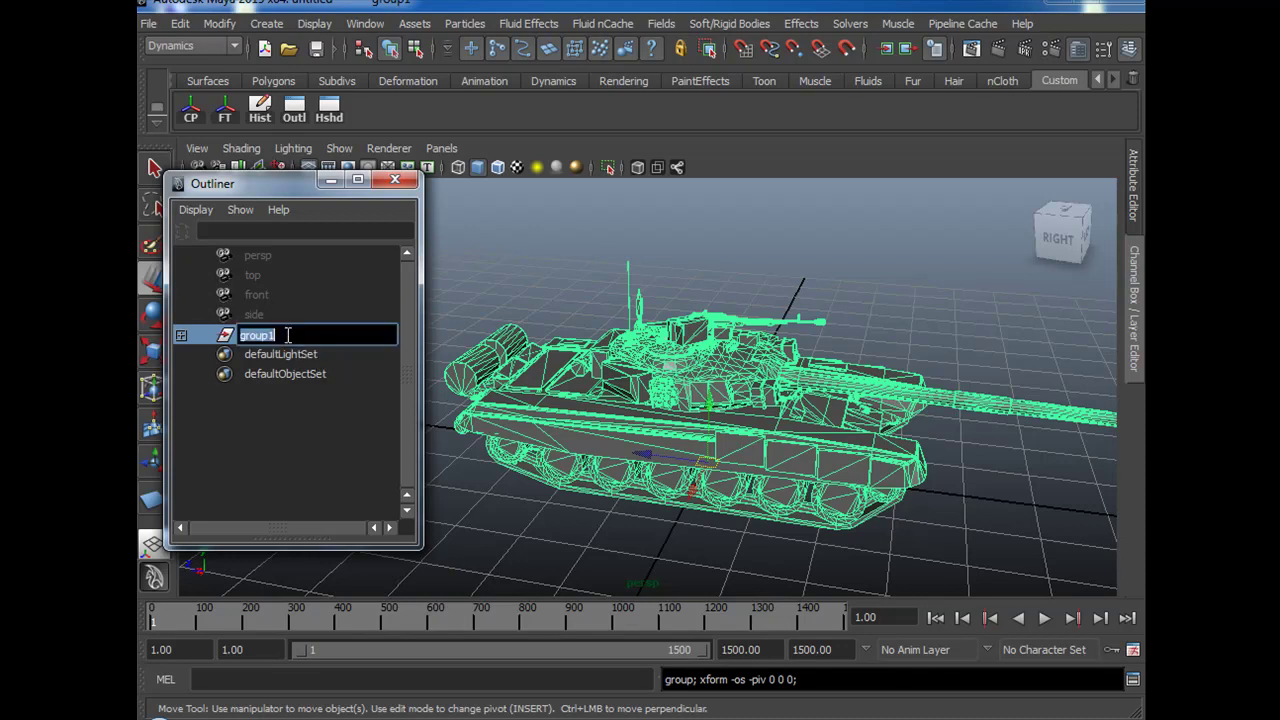
text(wa)
key(Return)
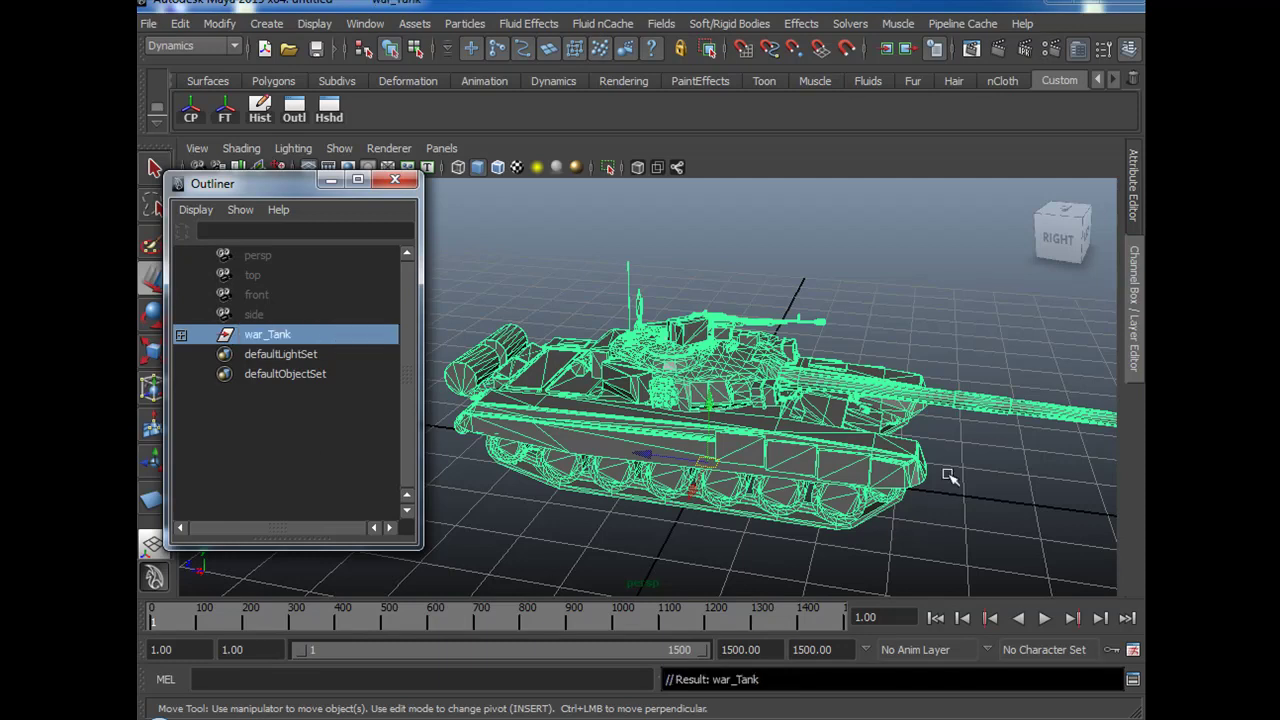
Minimize the Outliner and select the whole war_Tank group by stepping up the hierarchy from its turret.
click(922, 338)
click(755, 398)
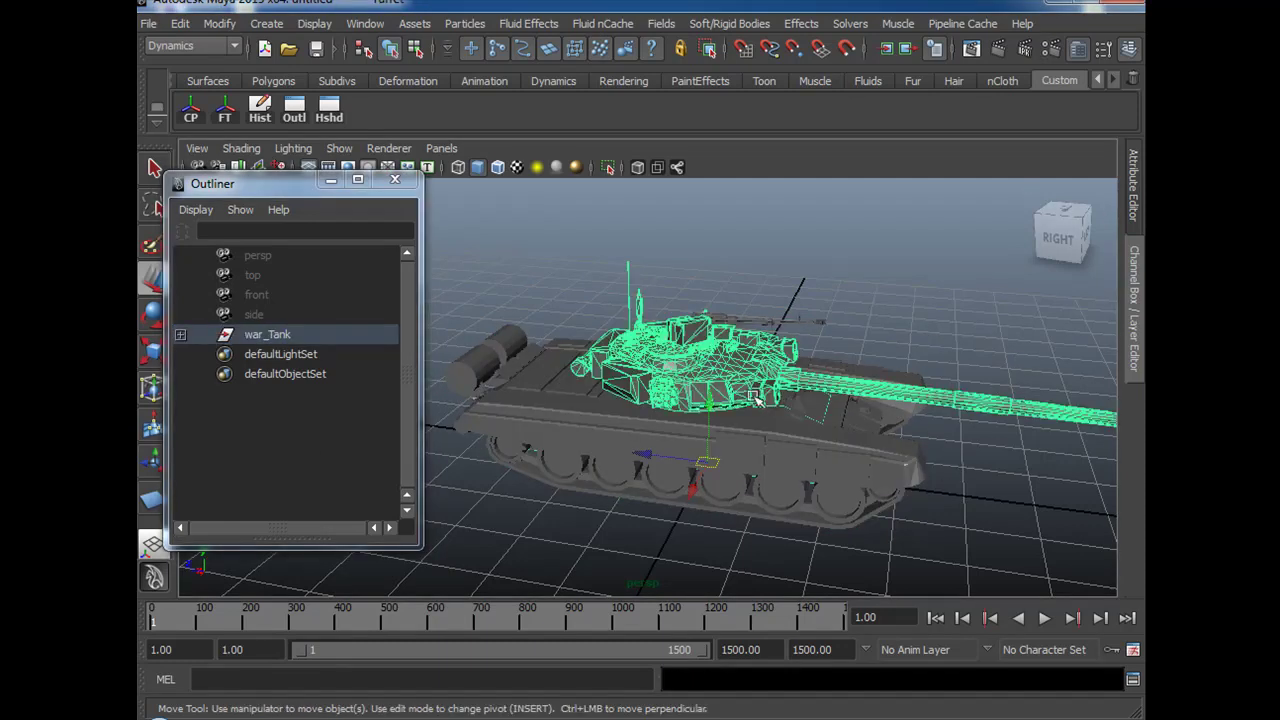
click(331, 179)
alt+drag(978, 517, 812, 527)
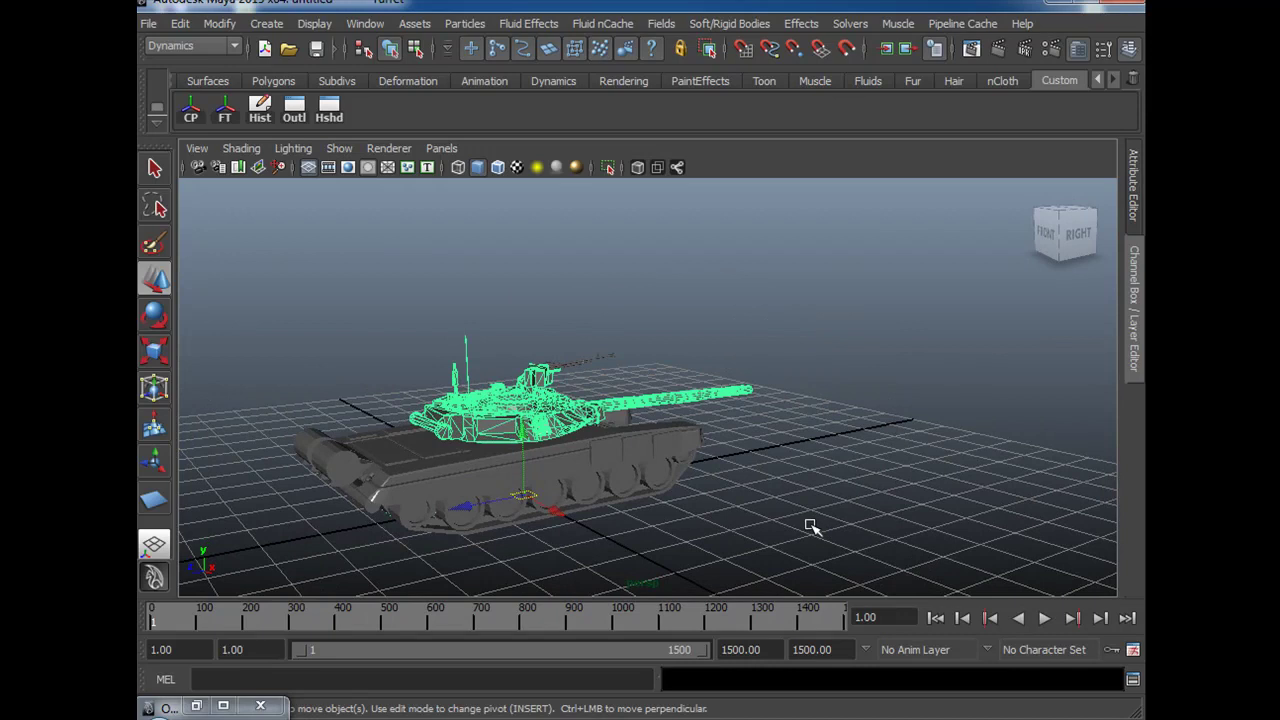
key(Up)
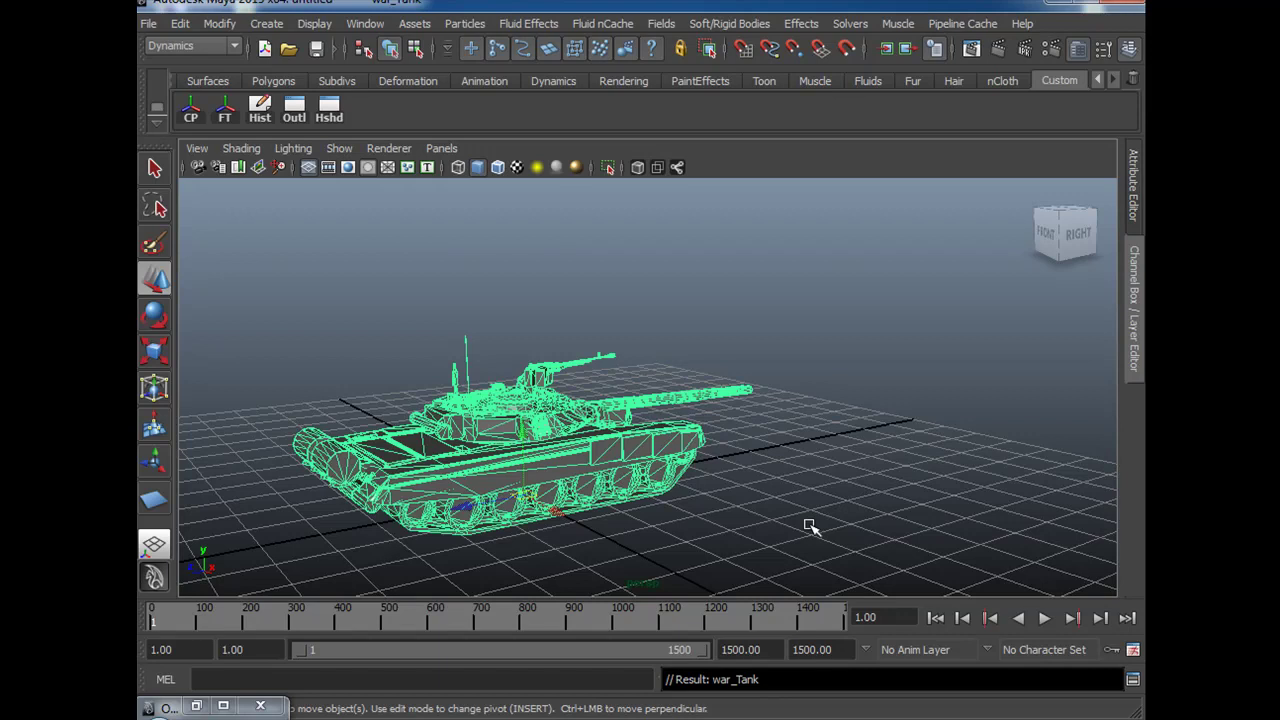
Clear the selection and reselect the whole war_Tank group by picking its gun and stepping up the hierarchy.
click(825, 489)
drag(583, 332, 637, 371)
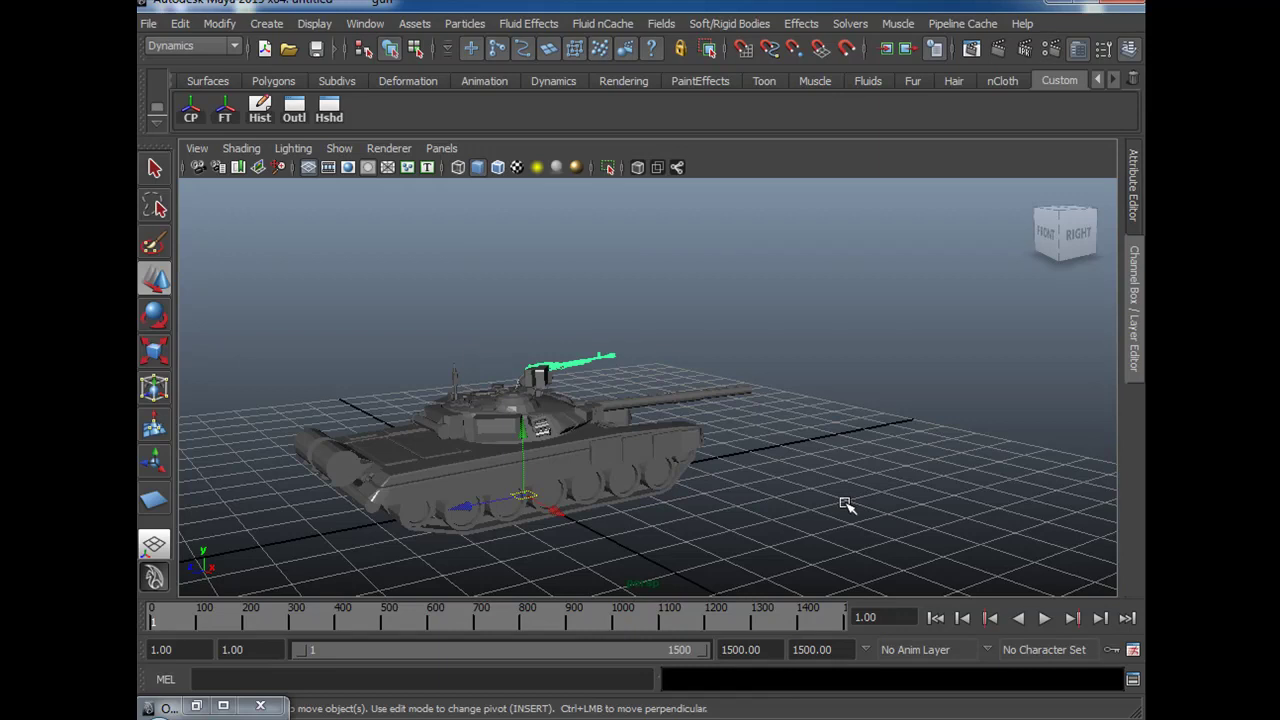
key(Up)
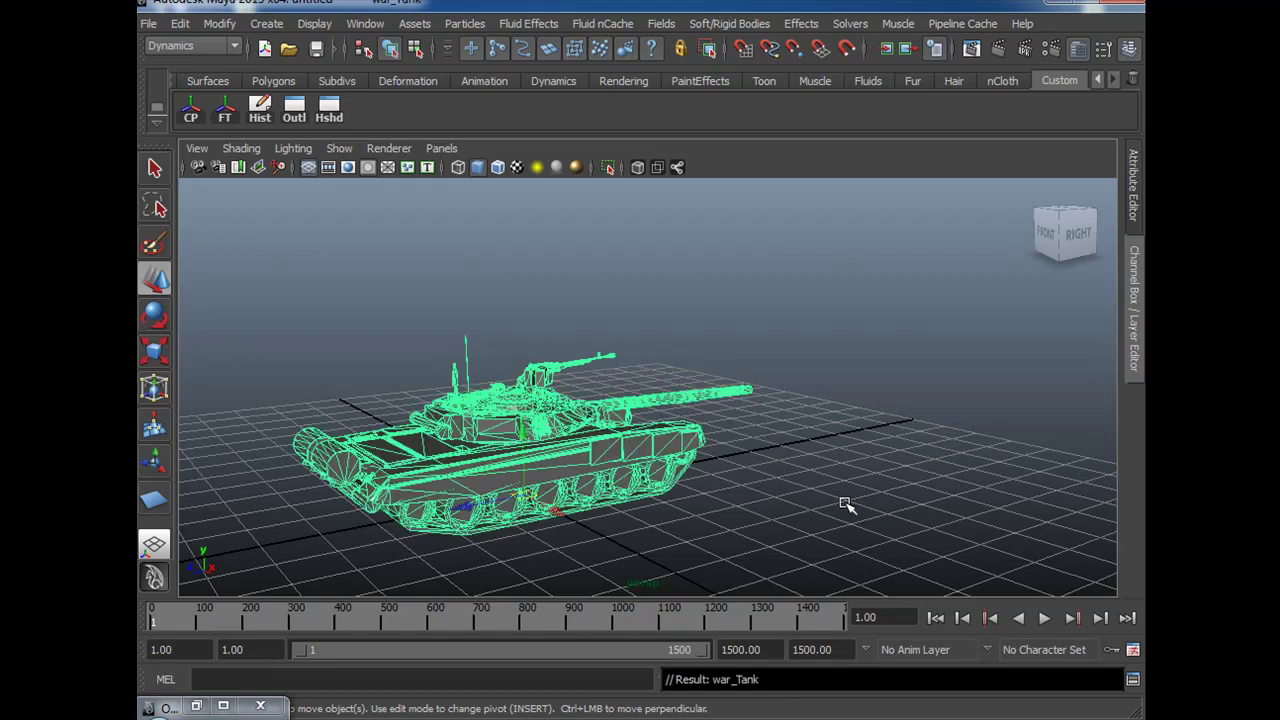
alt+drag(826, 517, 840, 458)
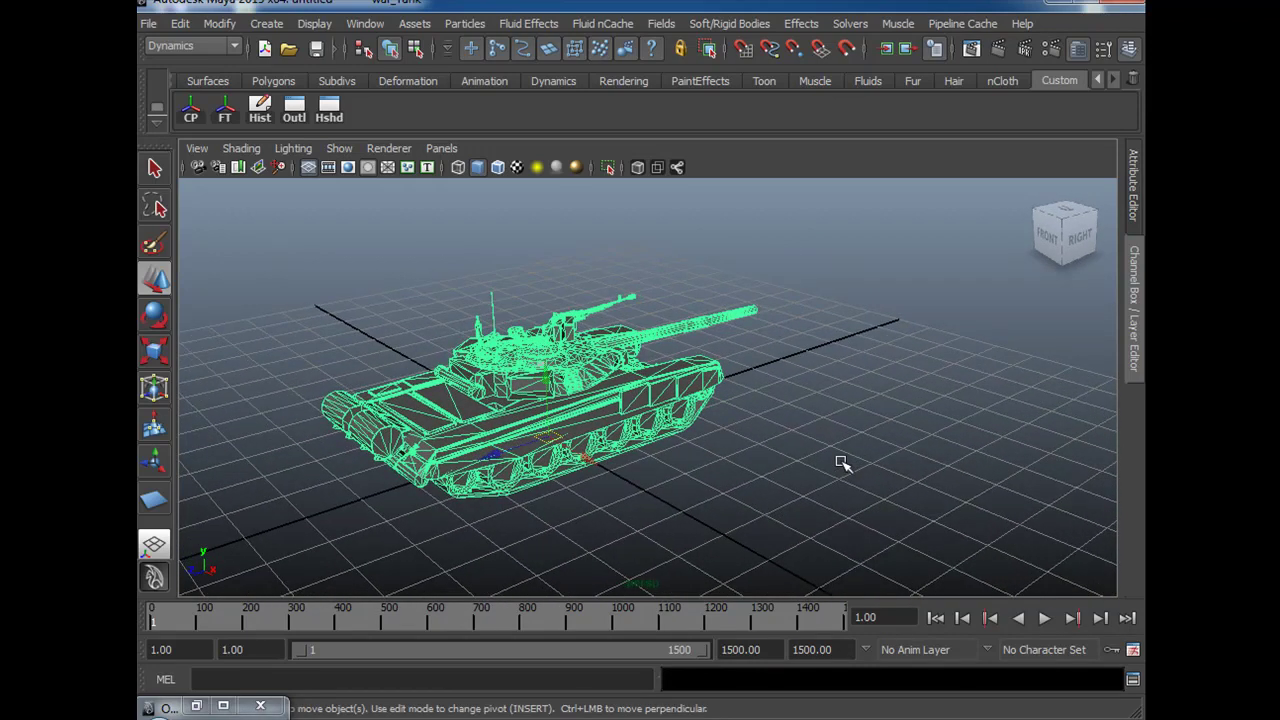
alt+drag(840, 462, 818, 492)
Display war_Tank's transform channels in the Channel Box and view the tank against the grid.
key(ctrl+a)
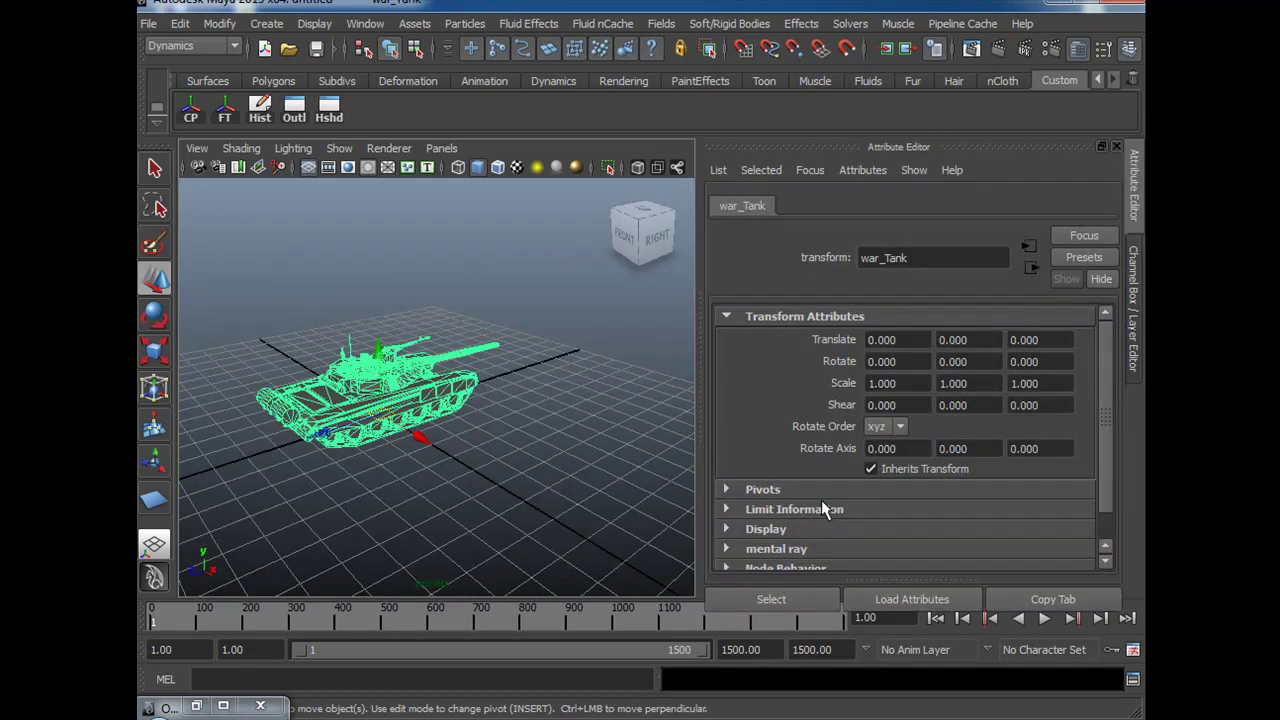
key(ctrl+a)
alt+right_drag(414, 531, 590, 502)
alt+drag(590, 502, 651, 491)
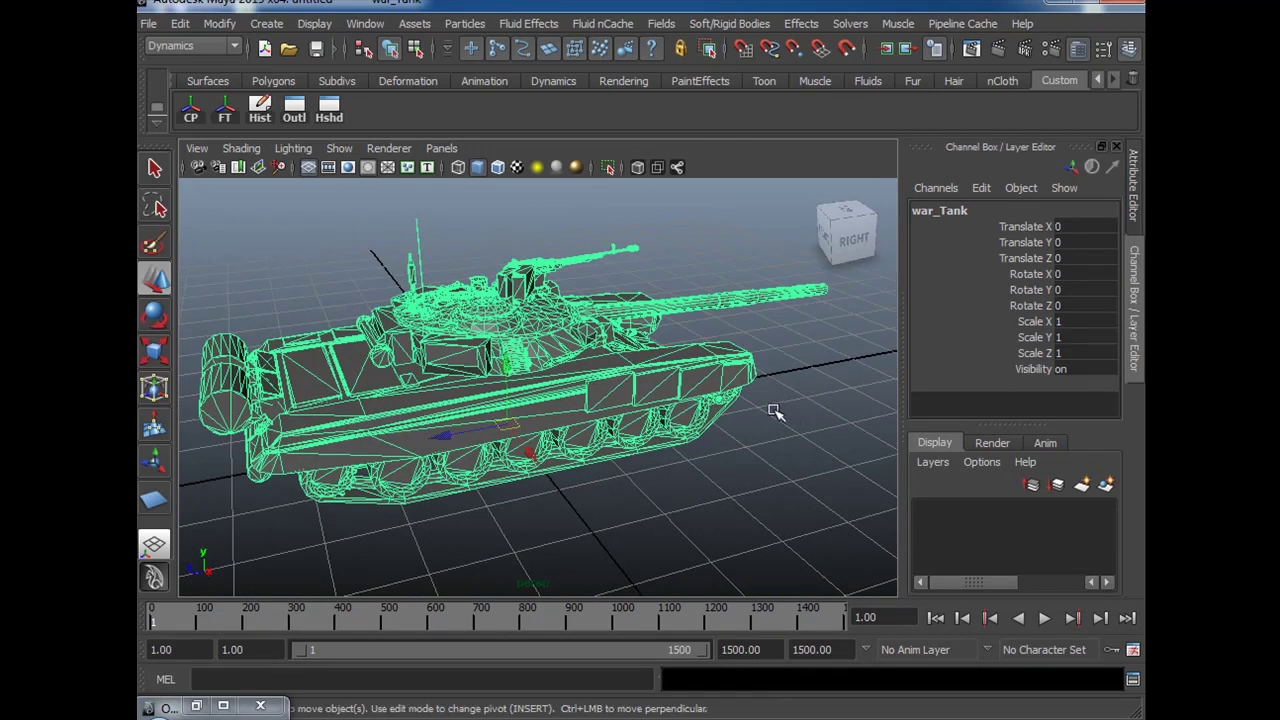
alt+drag(763, 471, 736, 483)
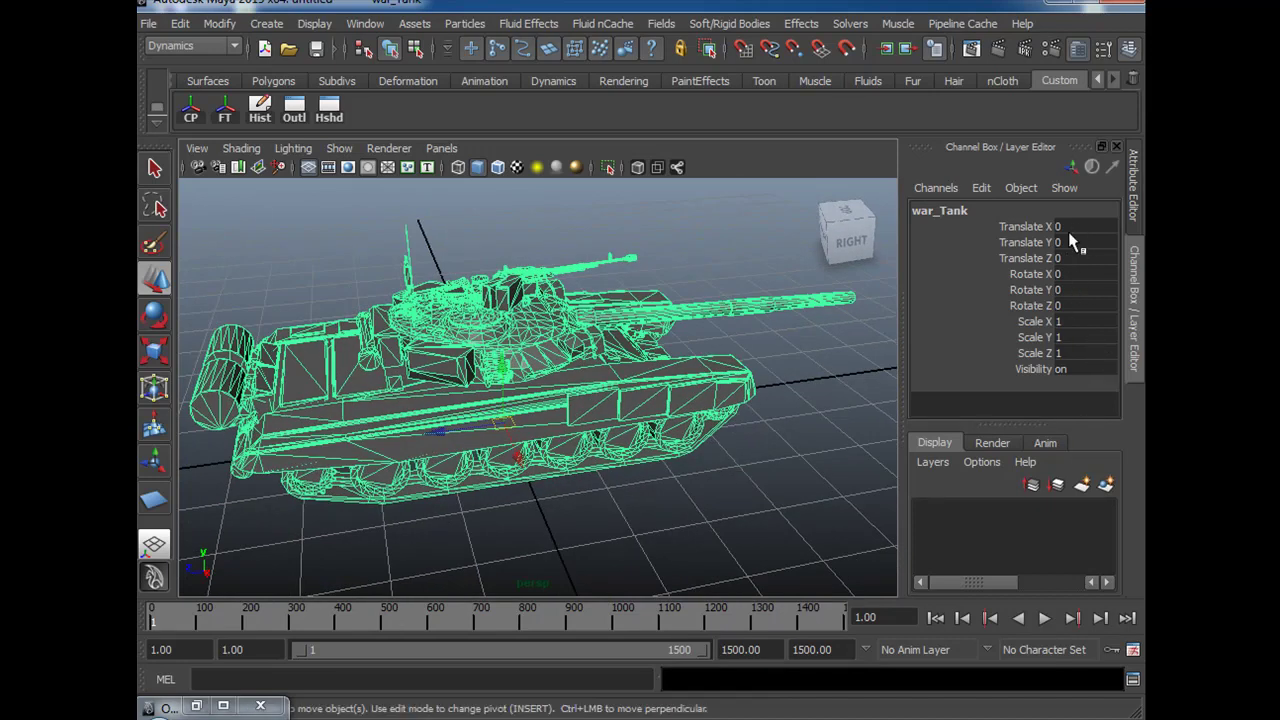
alt+right_drag(746, 509, 423, 540)
alt+drag(586, 508, 624, 510)
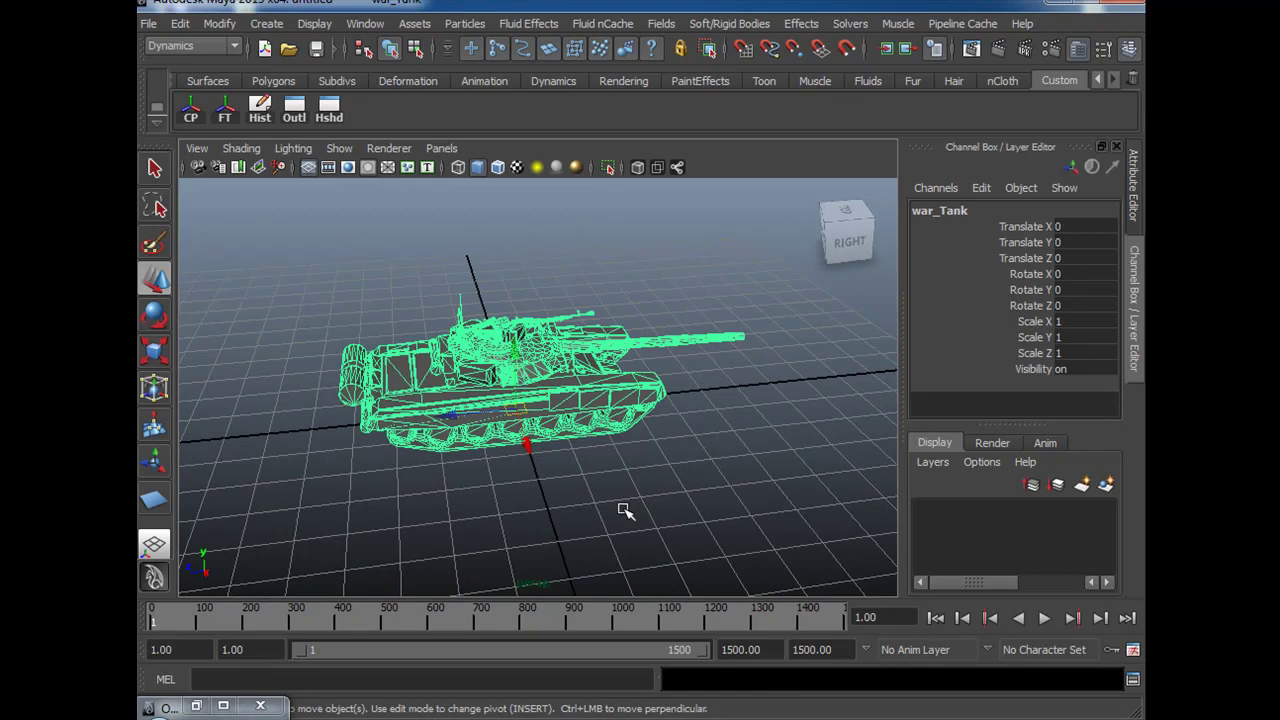
Activate the Scale tool and center the pivot of the war_Tank group.
key(r)
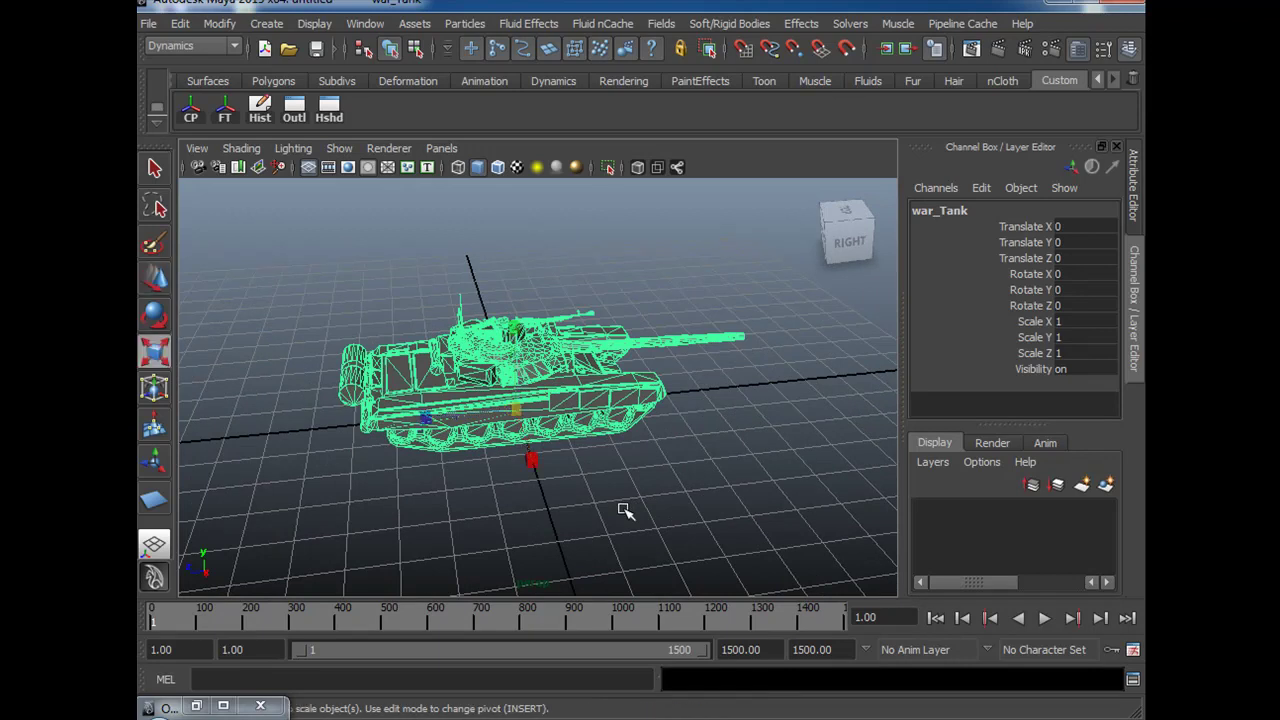
alt+drag(610, 533, 586, 534)
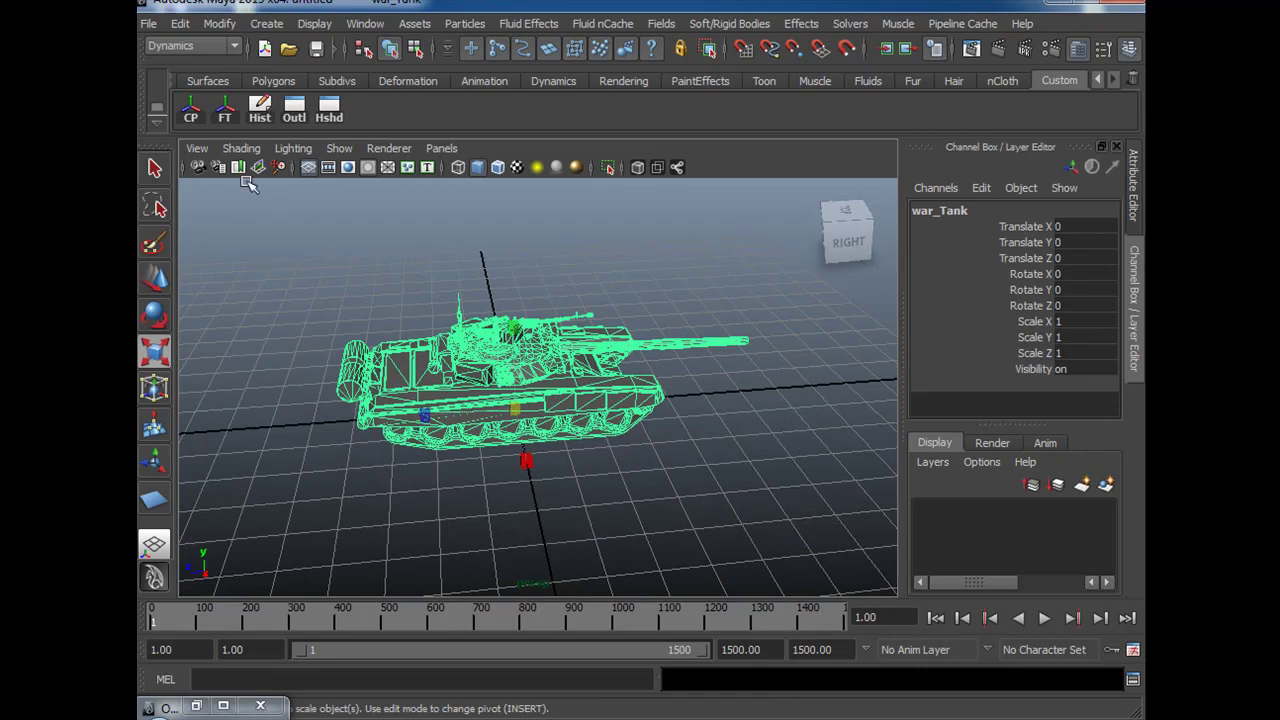
click(191, 112)
drag(552, 348, 619, 351)
alt+drag(648, 495, 597, 461)
Set Scale X, Scale Y and Scale Z of war_Tank to 2.
drag(1085, 321, 1077, 362)
text(2)
key(Return)
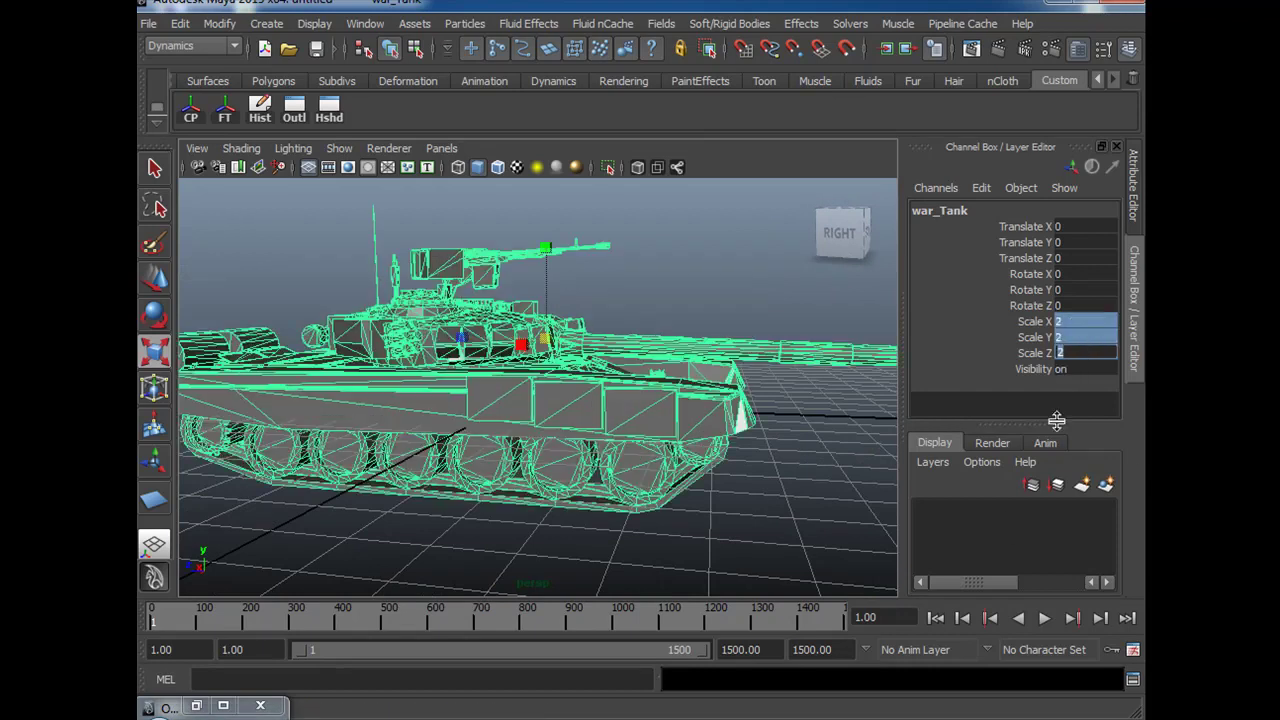
scroll(757, 513, down, 3)
mouse_move(654, 491)
alt+mouse_down()
mouse_move(543, 514)
mouse_move(623, 523)
mouse_move(640, 512)
alt+mouse_up()
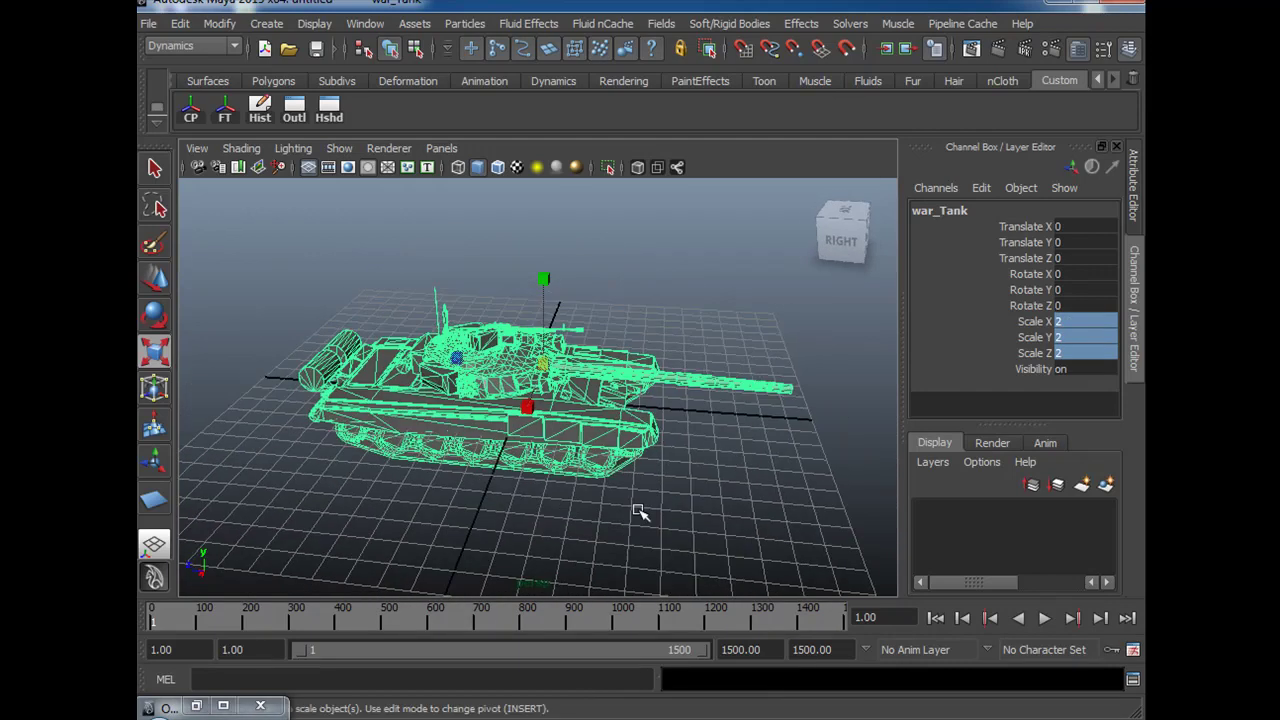
Freeze the transformations of war_Tank and reselect the whole group to check its channel values.
click(225, 112)
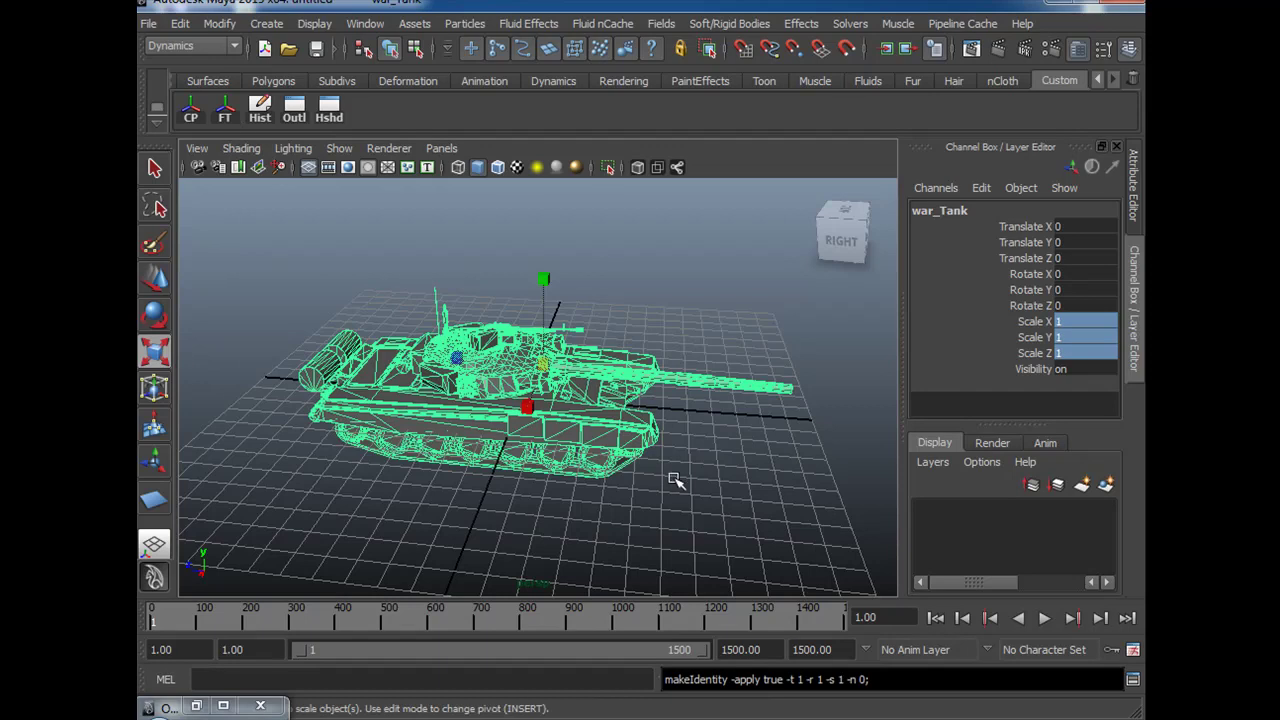
key(ctrl+z)
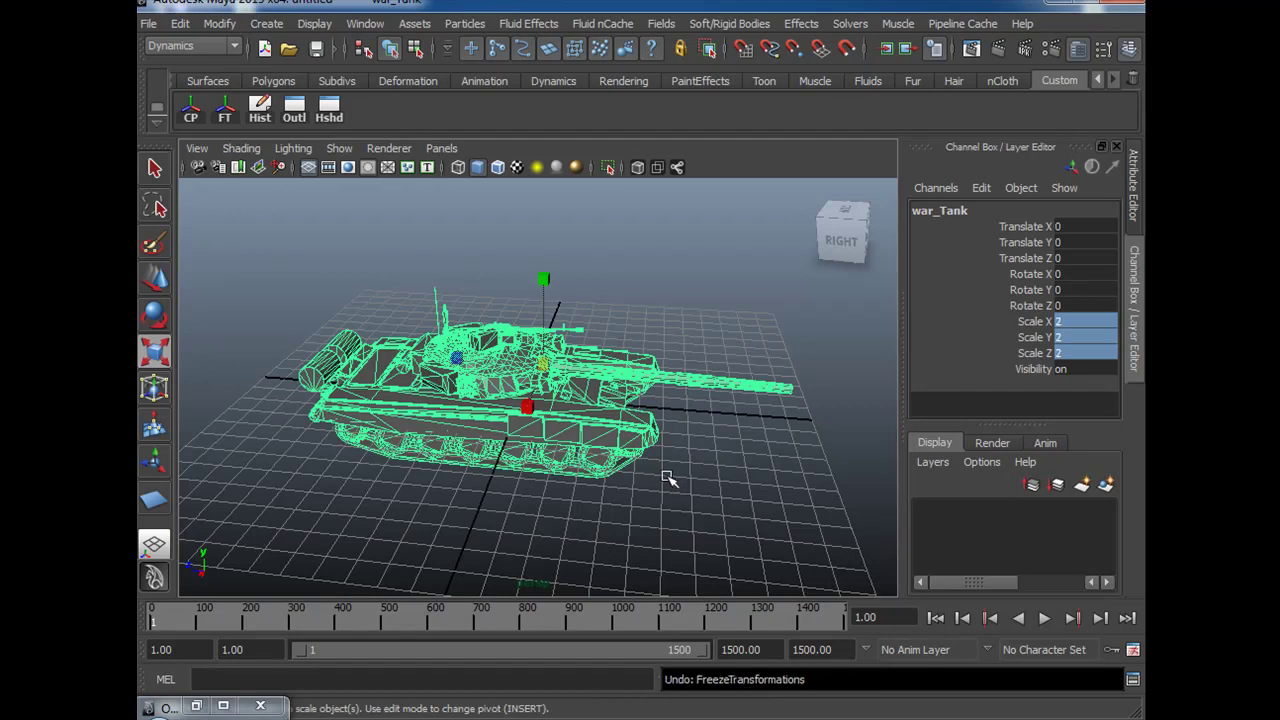
alt+drag(640, 492, 680, 506)
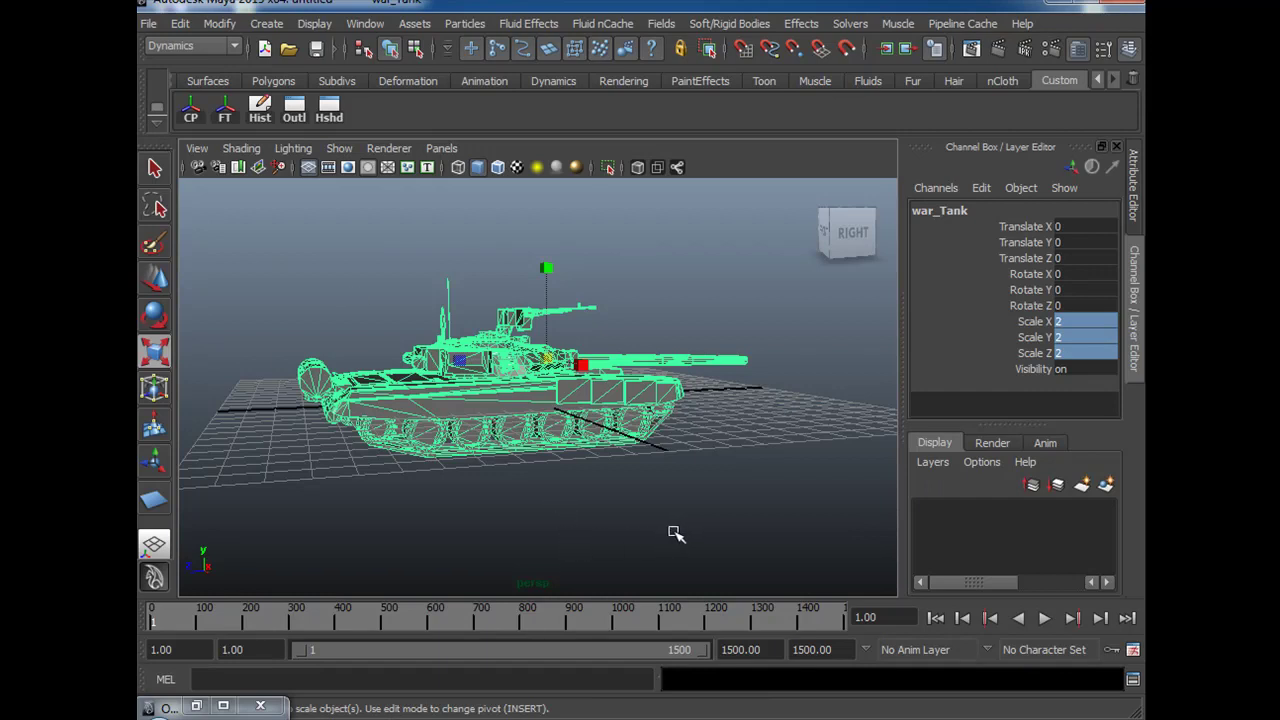
alt+drag(676, 534, 666, 534)
alt+drag(650, 476, 728, 522)
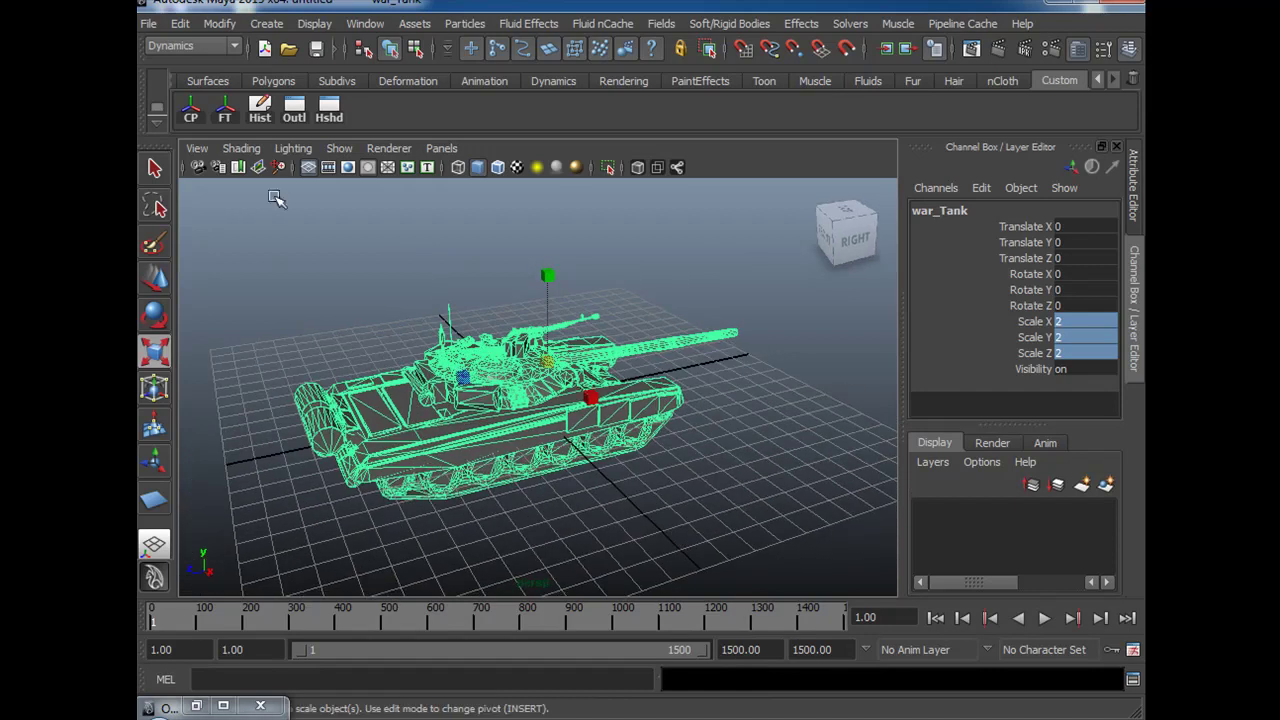
click(226, 112)
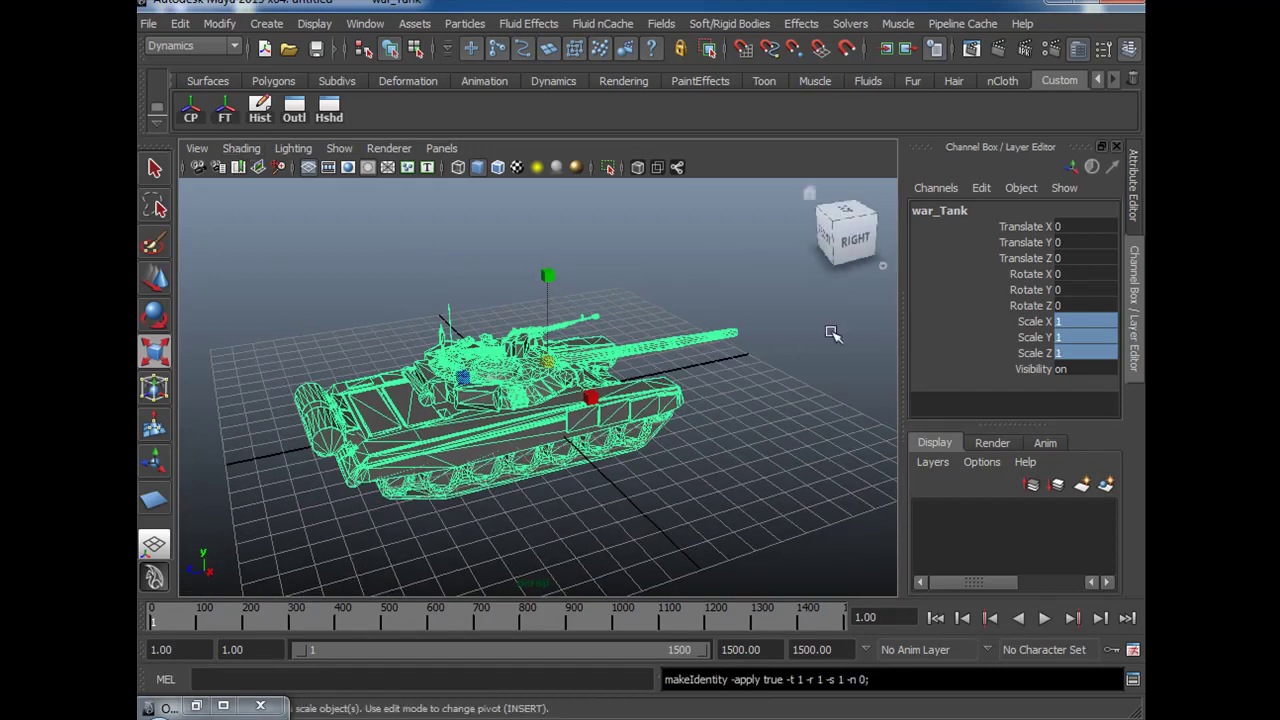
drag(754, 308, 700, 372)
key(Up)
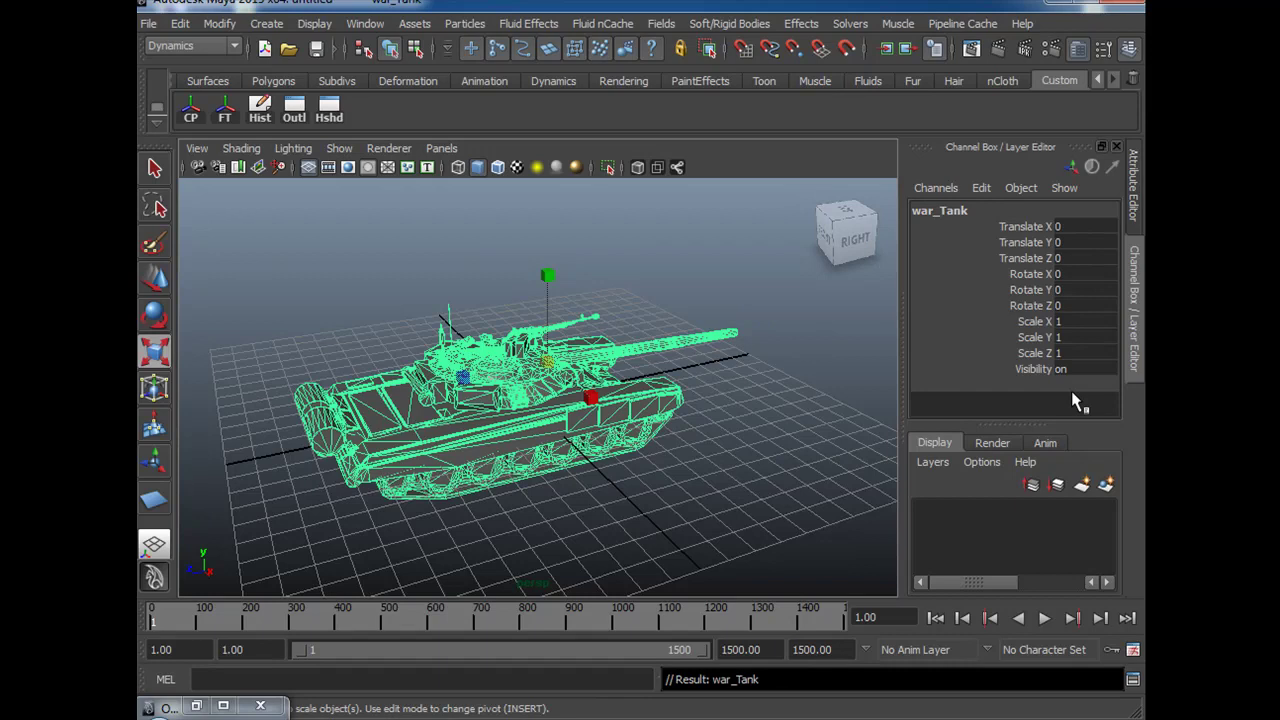
Rotate war_Tank to -90 degrees in Y so its main gun points along the positive X axis.
alt+drag(666, 546, 733, 487)
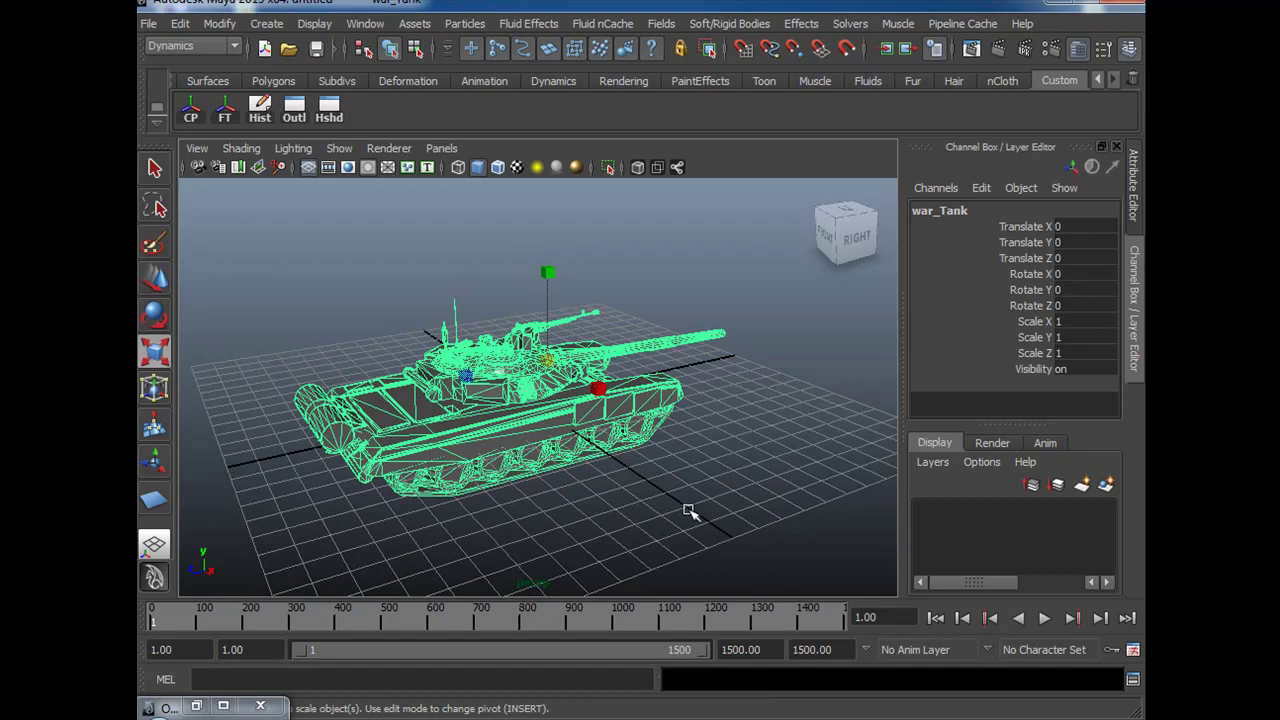
alt+drag(622, 519, 645, 548)
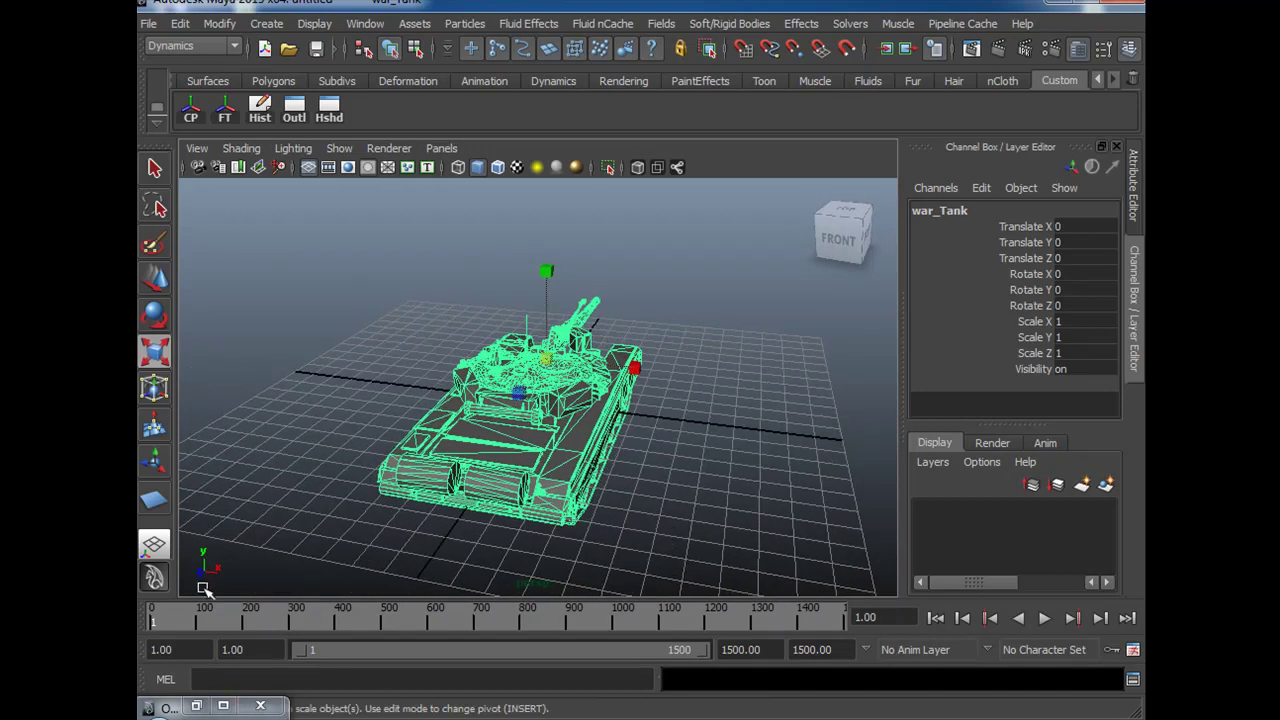
alt+drag(675, 471, 553, 447)
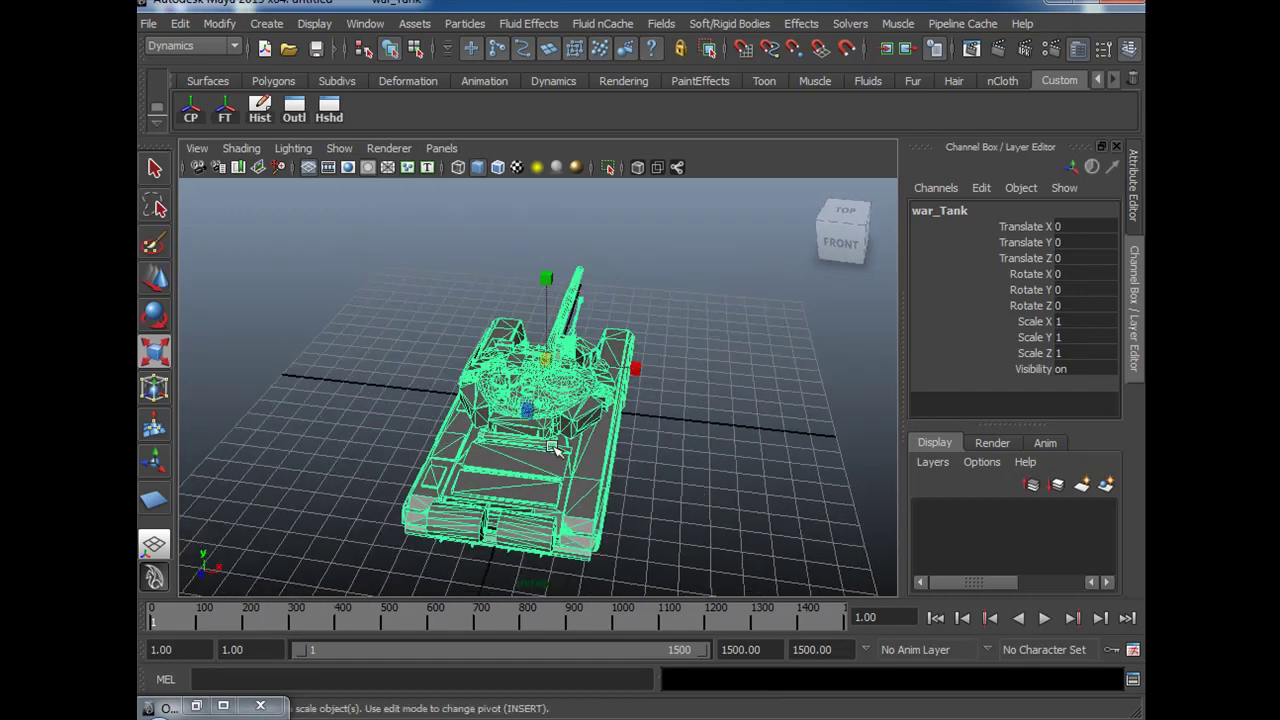
key(e)
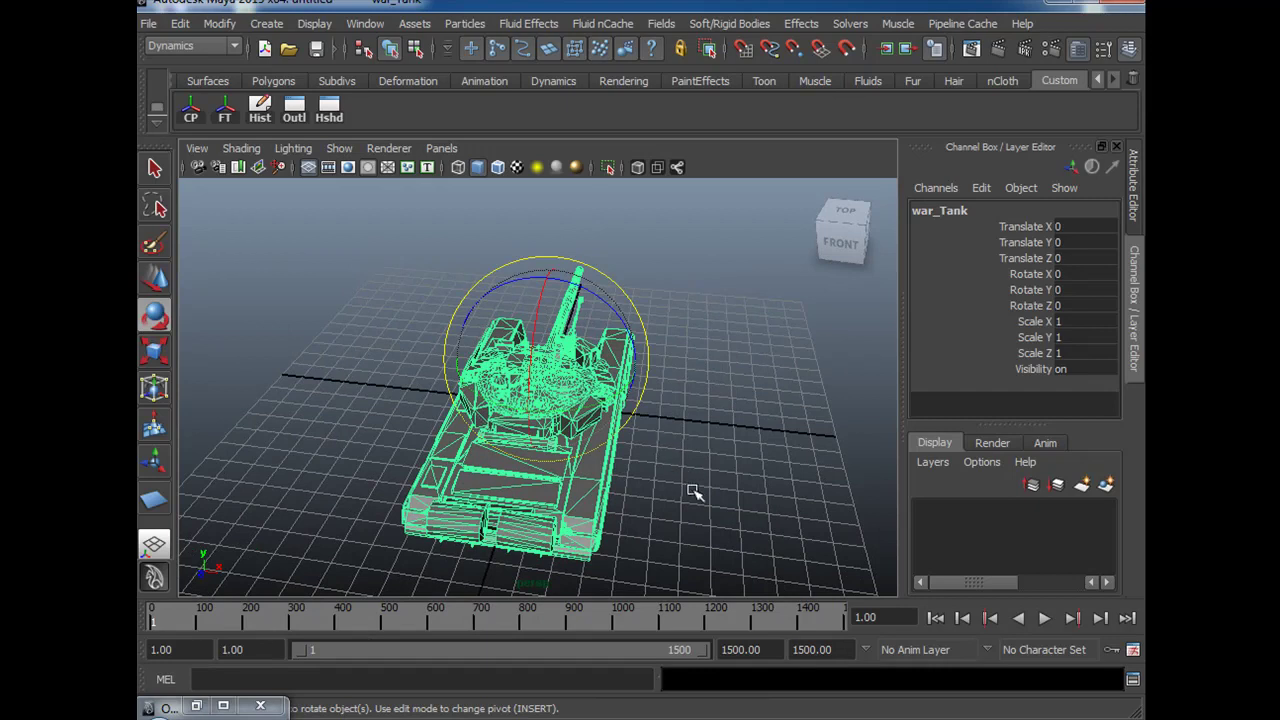
drag(603, 402, 450, 383)
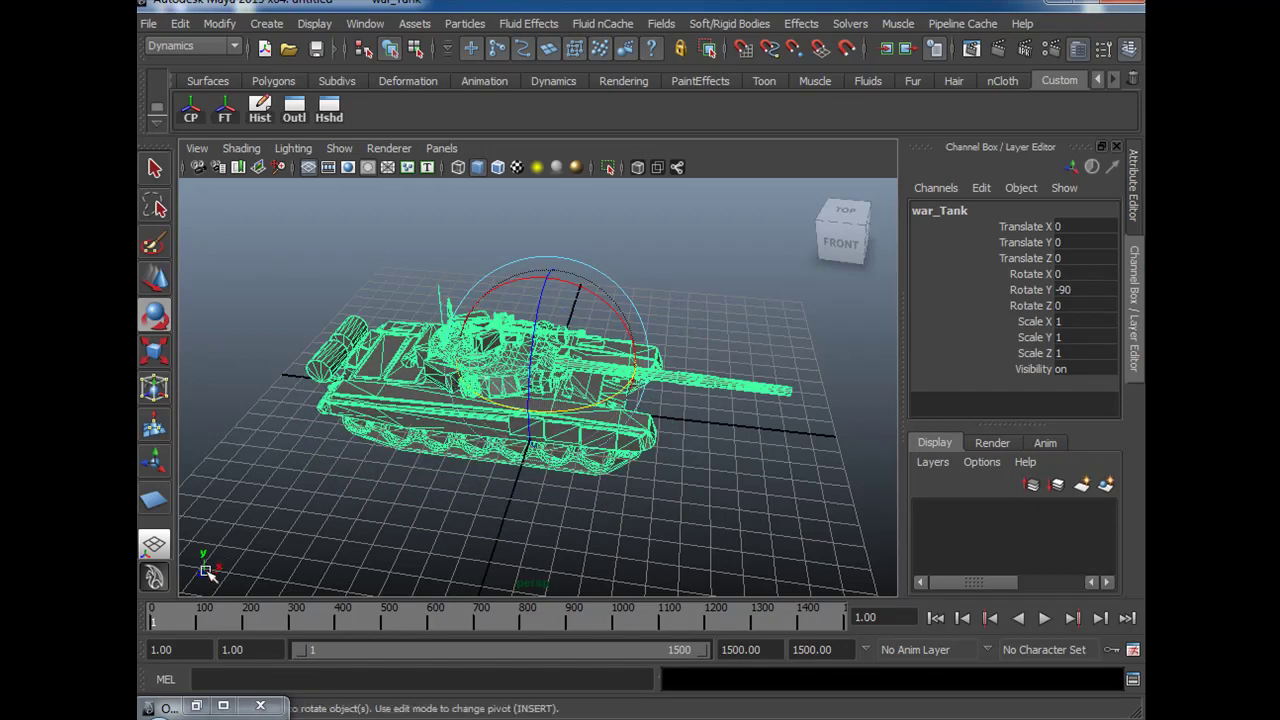
alt+drag(714, 500, 603, 443)
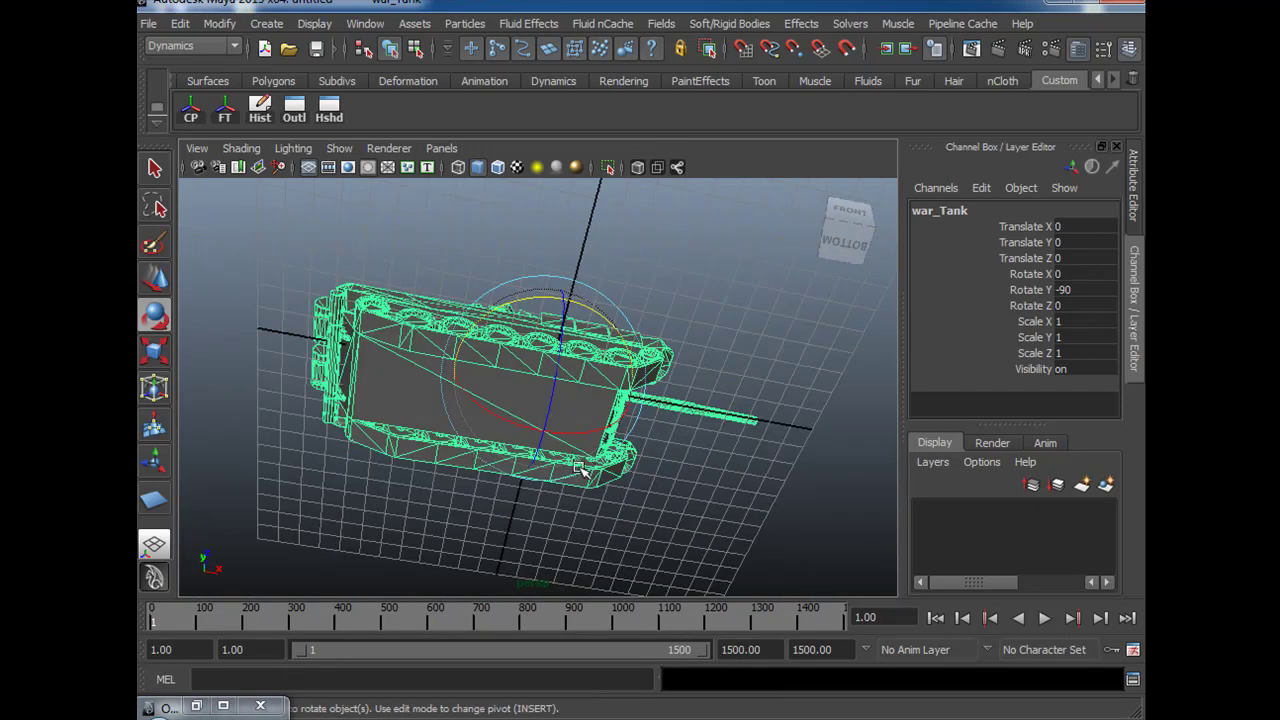
alt+drag(654, 476, 490, 537)
alt+drag(626, 475, 659, 510)
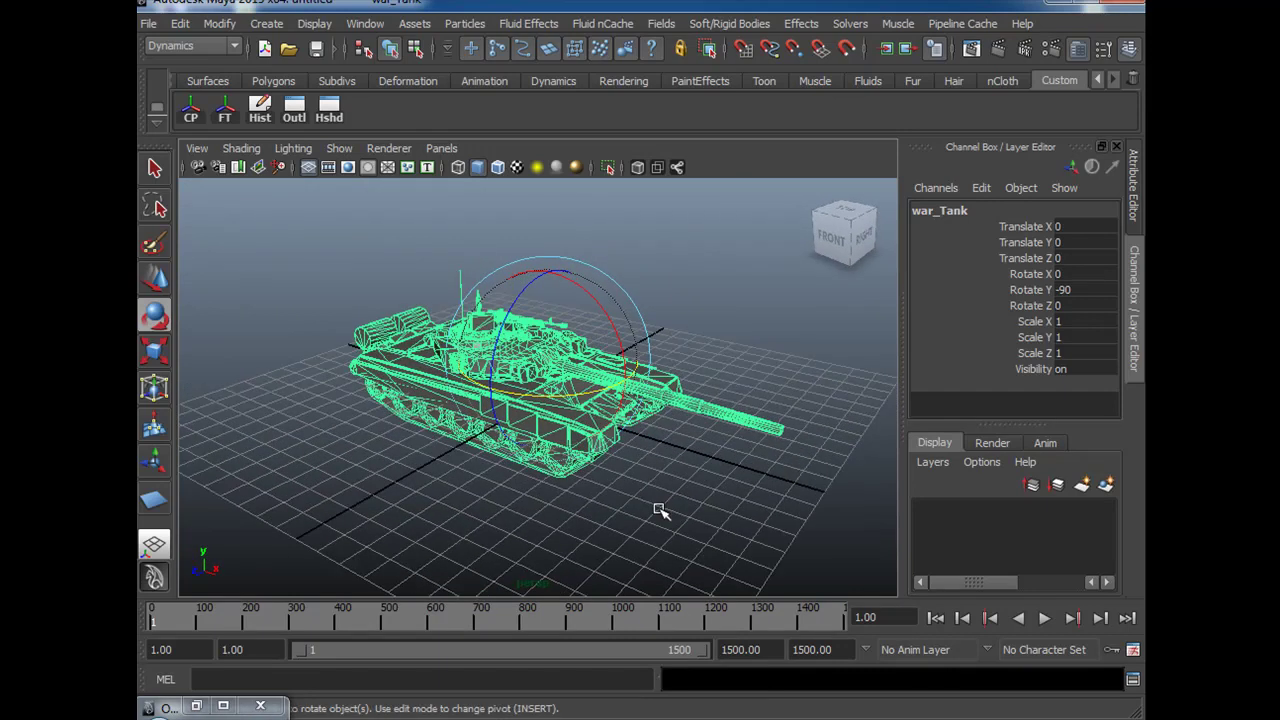
Move war_Tank above the grid in the front view to Translate X 1.986 and Translate Y 4.324.
key(w)
alt+drag(630, 527, 640, 451)
alt+drag(571, 470, 637, 369)
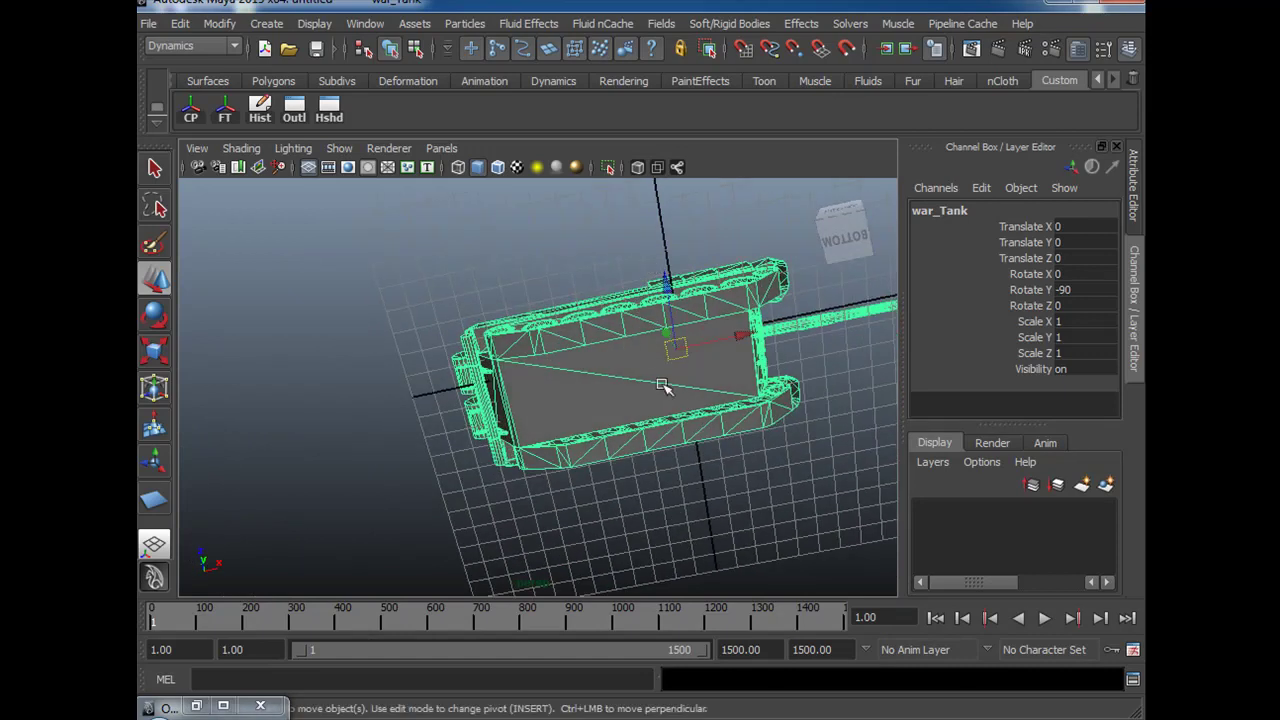
key(space)
key(space)
alt+right_drag(334, 504, 500, 491)
alt+middle_drag(595, 475, 675, 513)
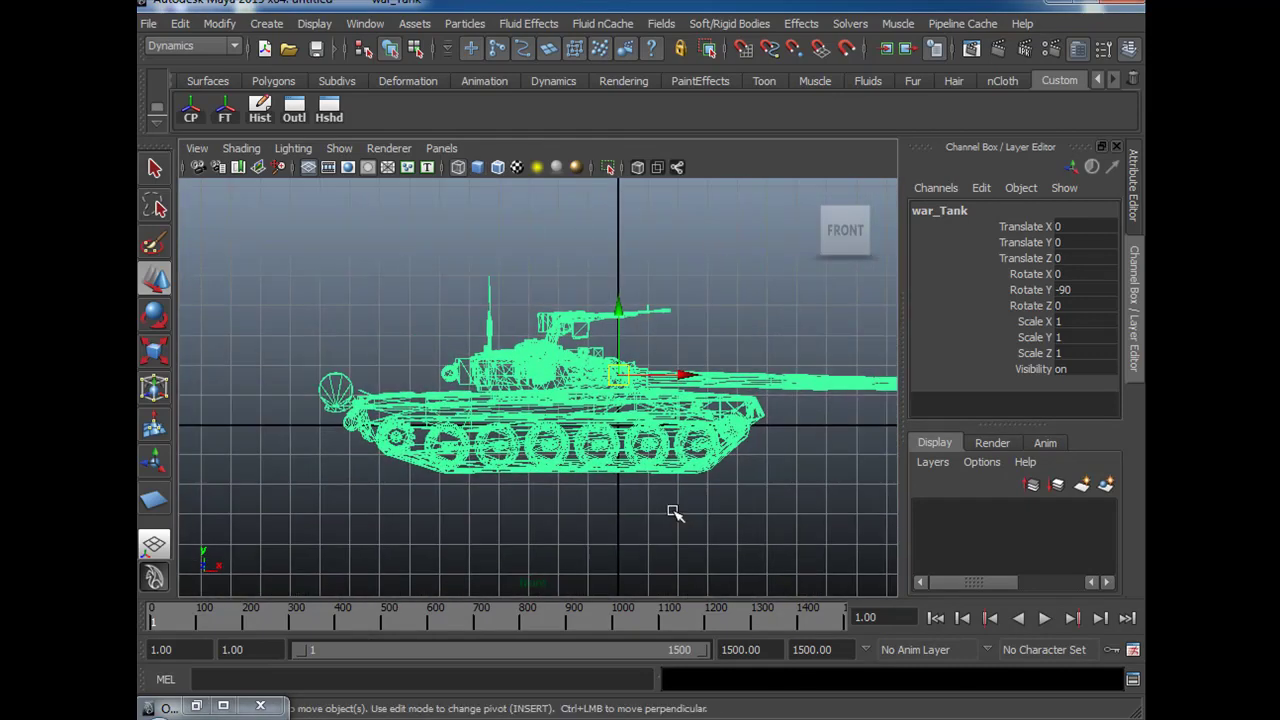
drag(618, 375, 673, 253)
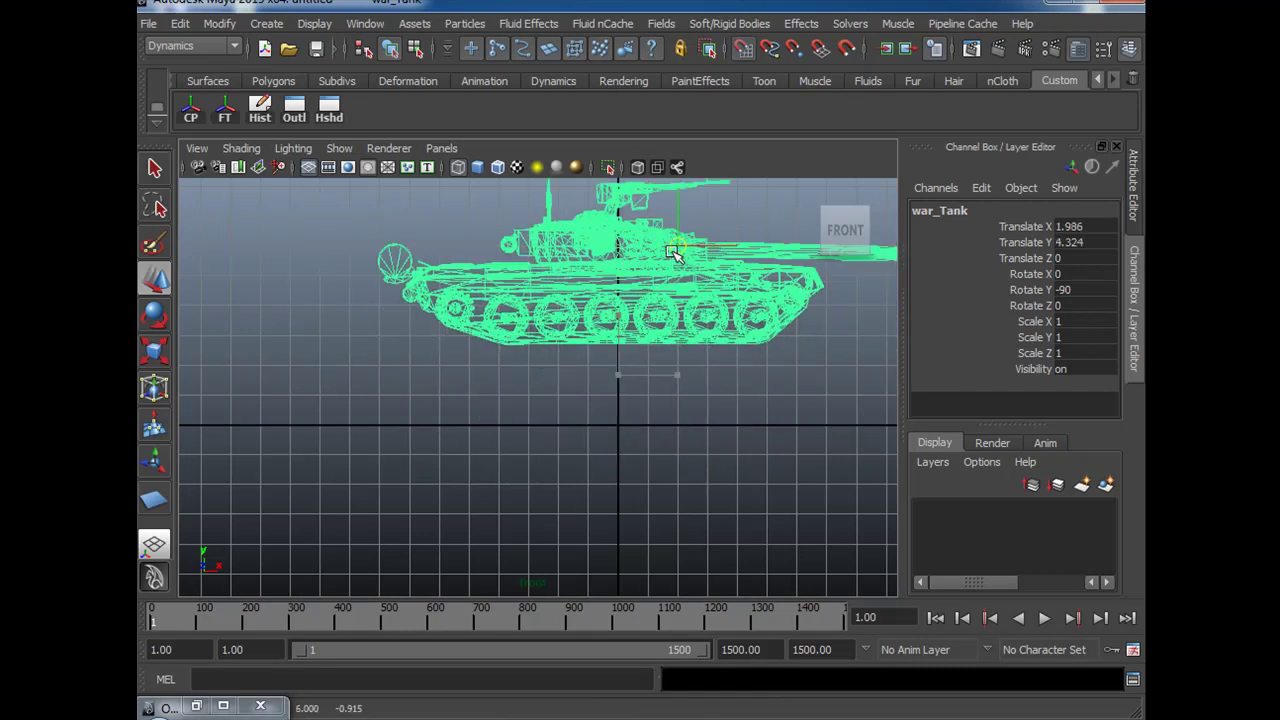
Snap war_Tank's pivot to the grid point on the vertical origin axis just above the bottom of the tracks.
alt+middle_drag(654, 411, 664, 457)
alt+right_drag(772, 448, 789, 451)
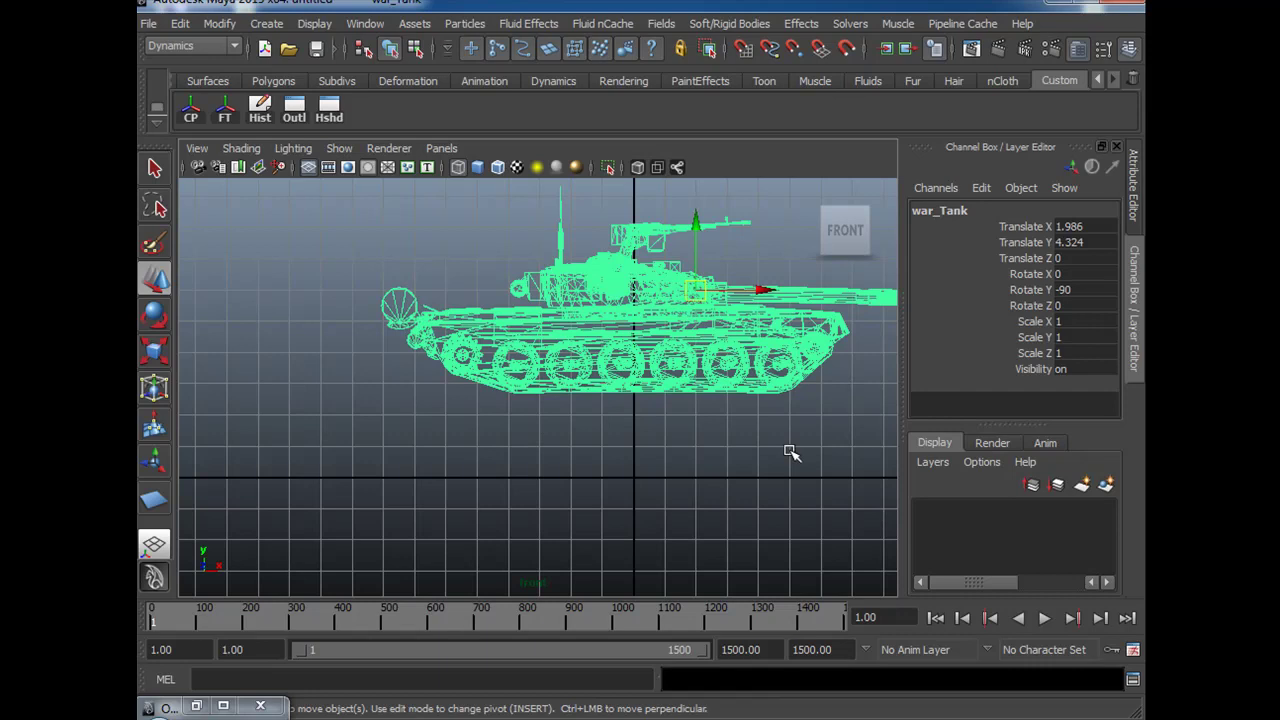
alt+middle_drag(695, 418, 698, 378)
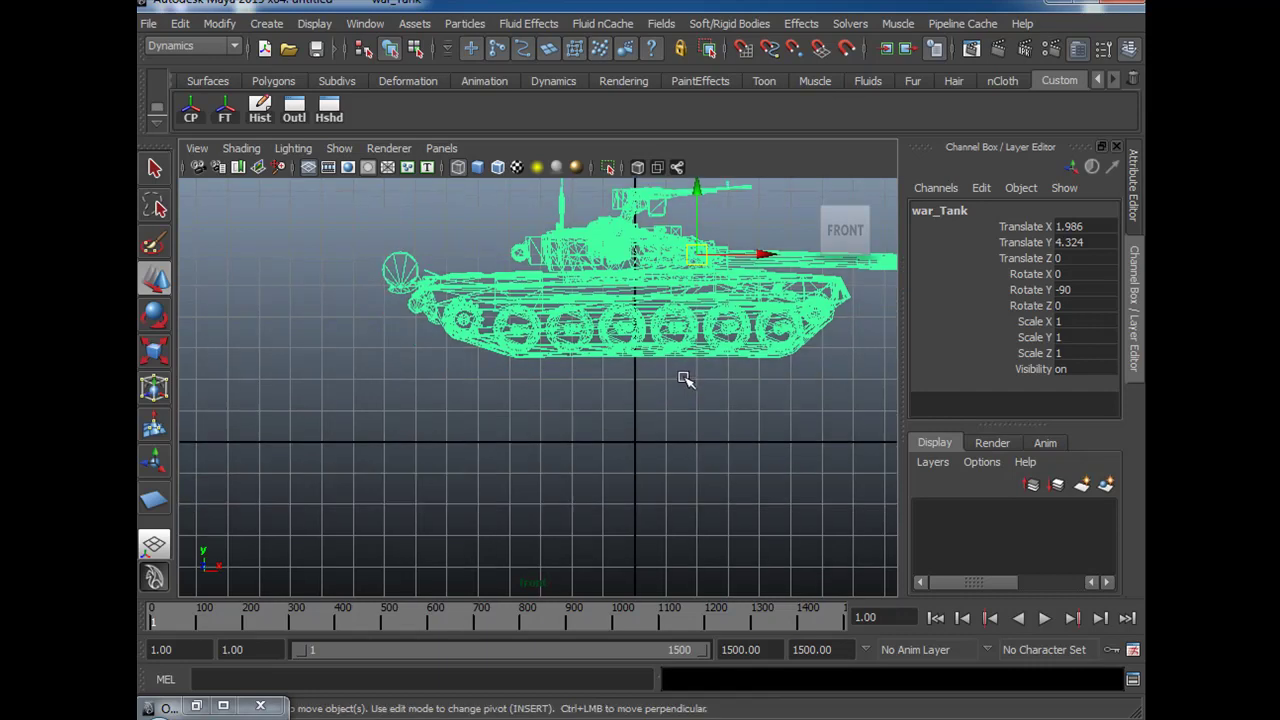
key(Insert)
key(x)
drag(700, 259, 636, 344)
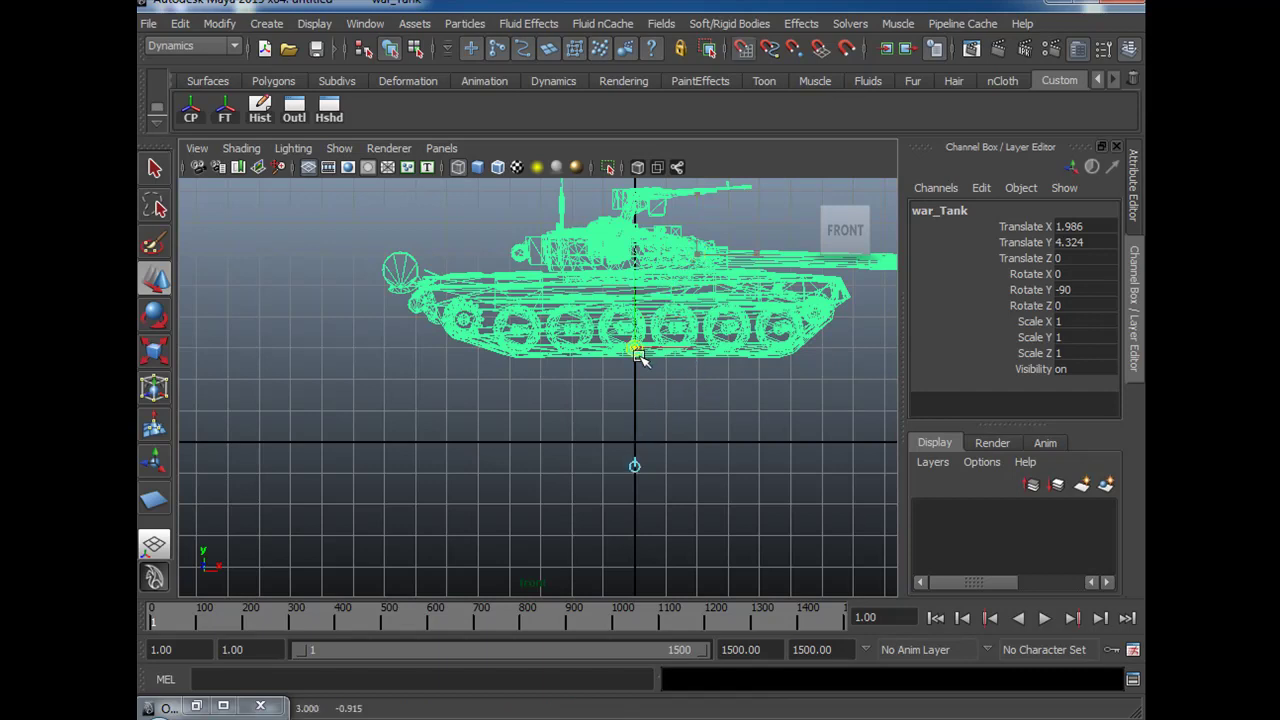
key(Insert)
Lower war_Tank's pivot along the vertical axis to the bottom edge of the tracks.
alt+right_drag(489, 478, 799, 466)
alt+middle_drag(701, 431, 551, 514)
alt+right_drag(520, 508, 743, 504)
alt+right_drag(486, 554, 682, 514)
alt+right_drag(532, 556, 623, 537)
alt+middle_drag(630, 522, 636, 505)
key(Insert)
drag(568, 363, 577, 387)
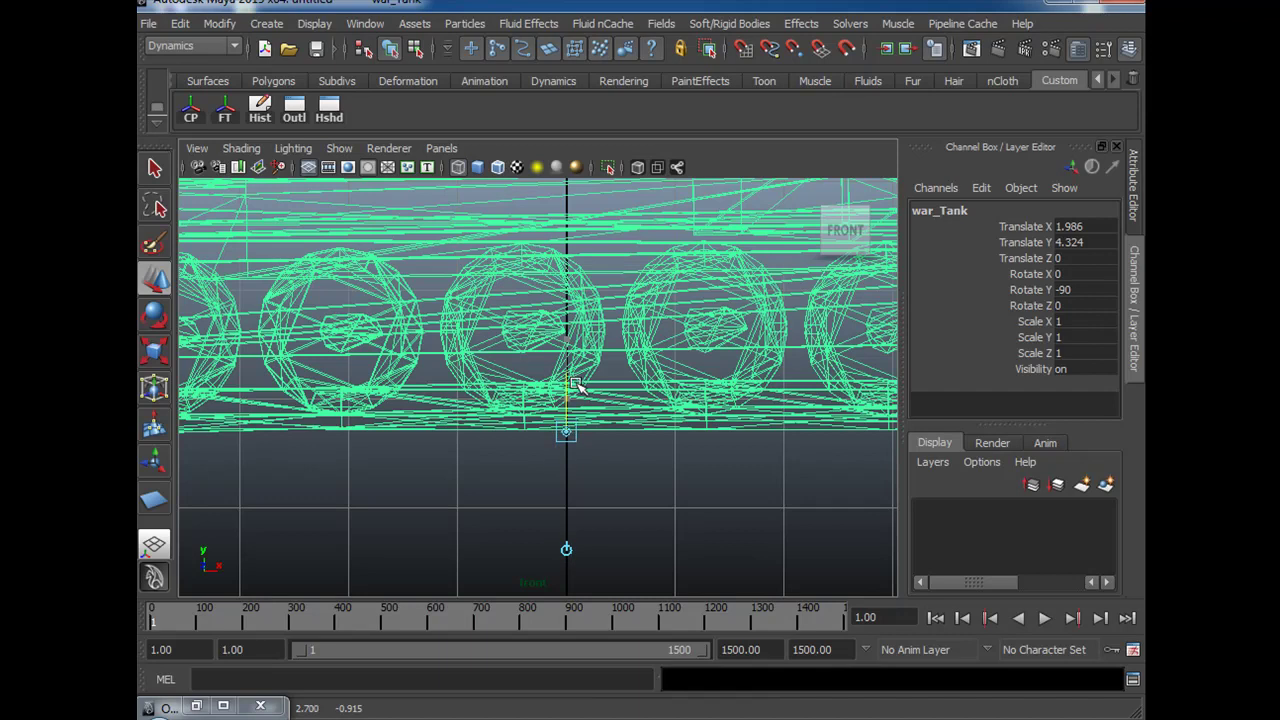
Return to the perspective view and examine the raised tank and its pivot relative to the ground grid.
key(space)
key(space)
alt+drag(711, 471, 610, 498)
alt+drag(694, 480, 520, 376)
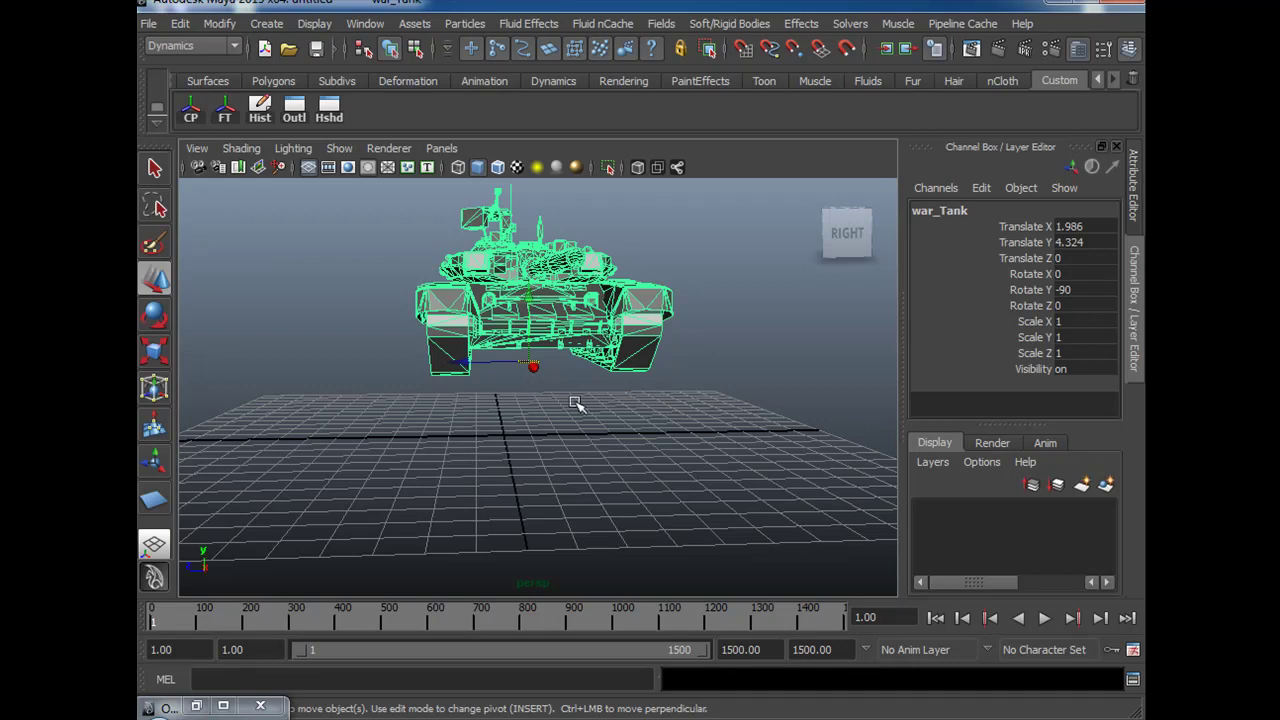
alt+drag(509, 437, 640, 458)
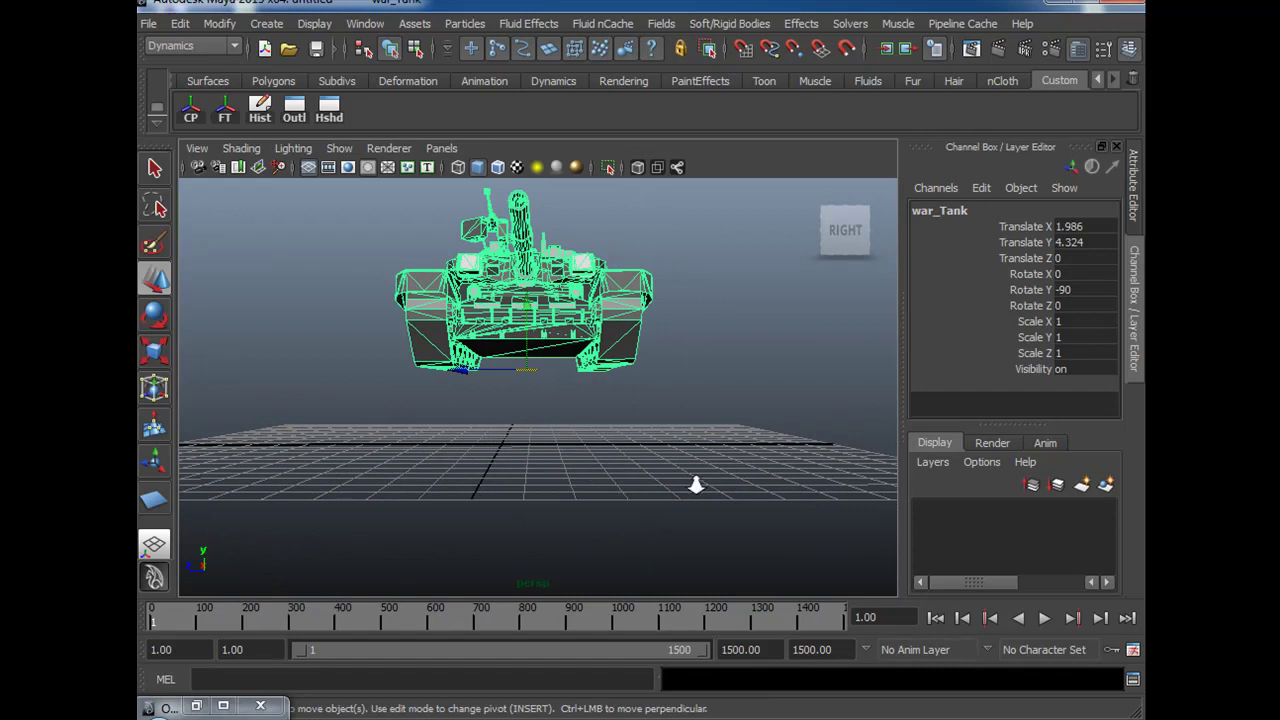
alt+drag(547, 401, 555, 407)
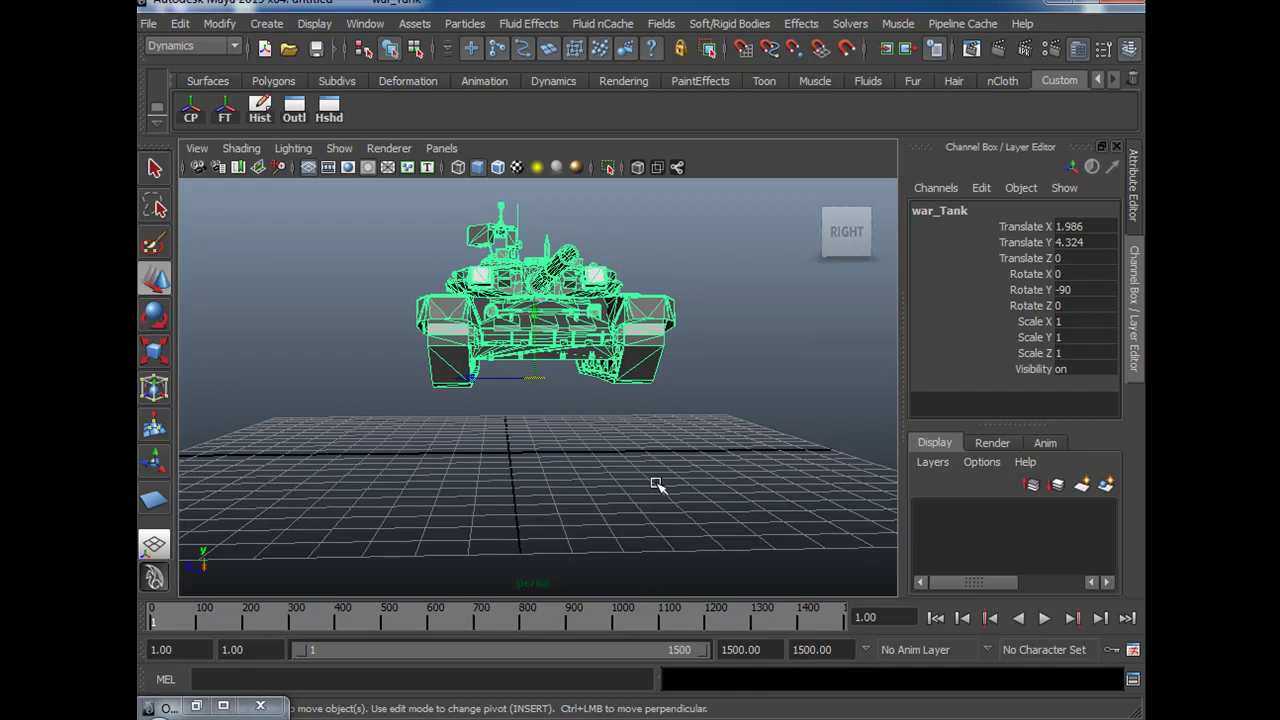
alt+drag(605, 522, 609, 526)
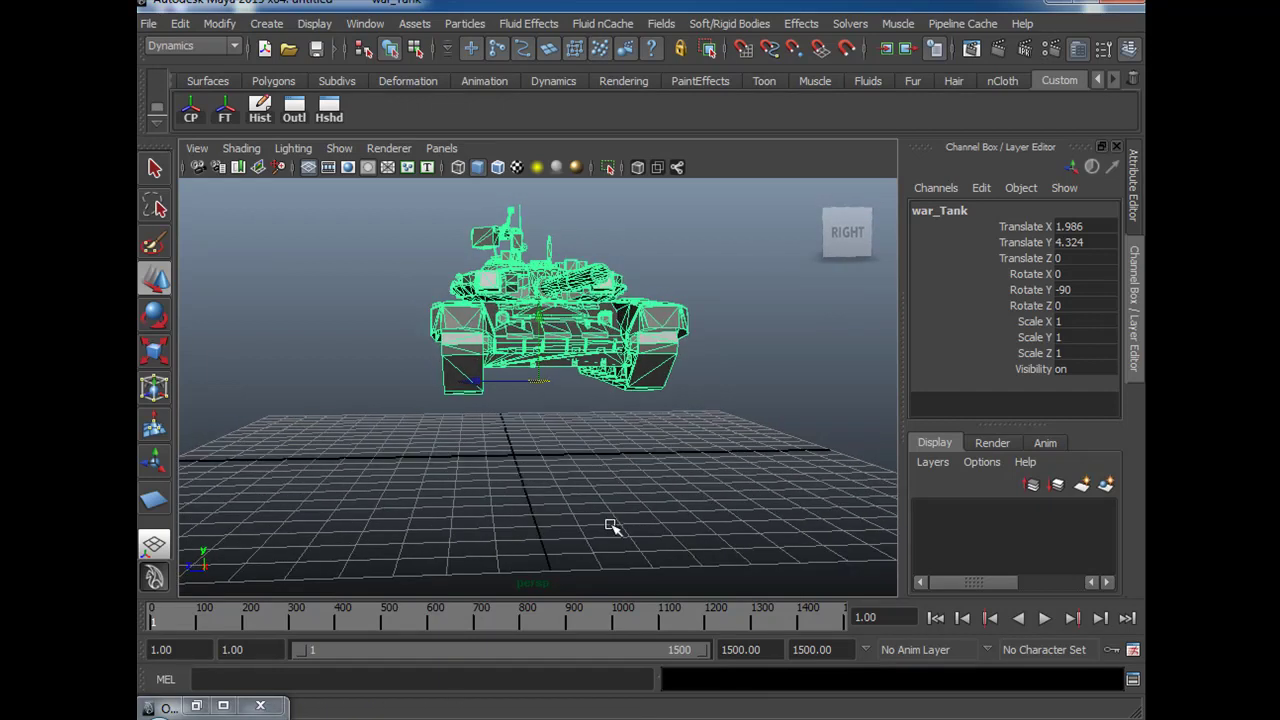
Snap war_Tank by its pivot onto the grid origin in the side view, reaching Translate Y 1.625 and Translate Z 0.915.
click(536, 377)
alt+drag(591, 484, 629, 506)
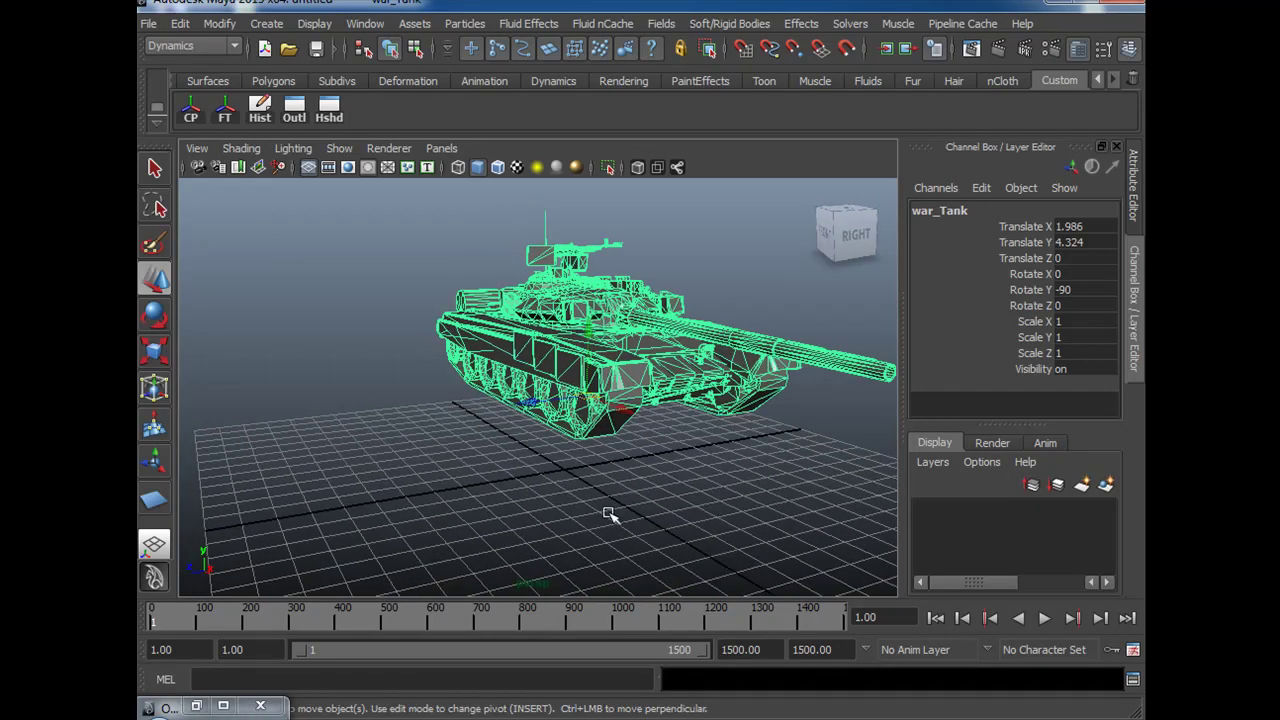
key(space)
key(space)
key(space)
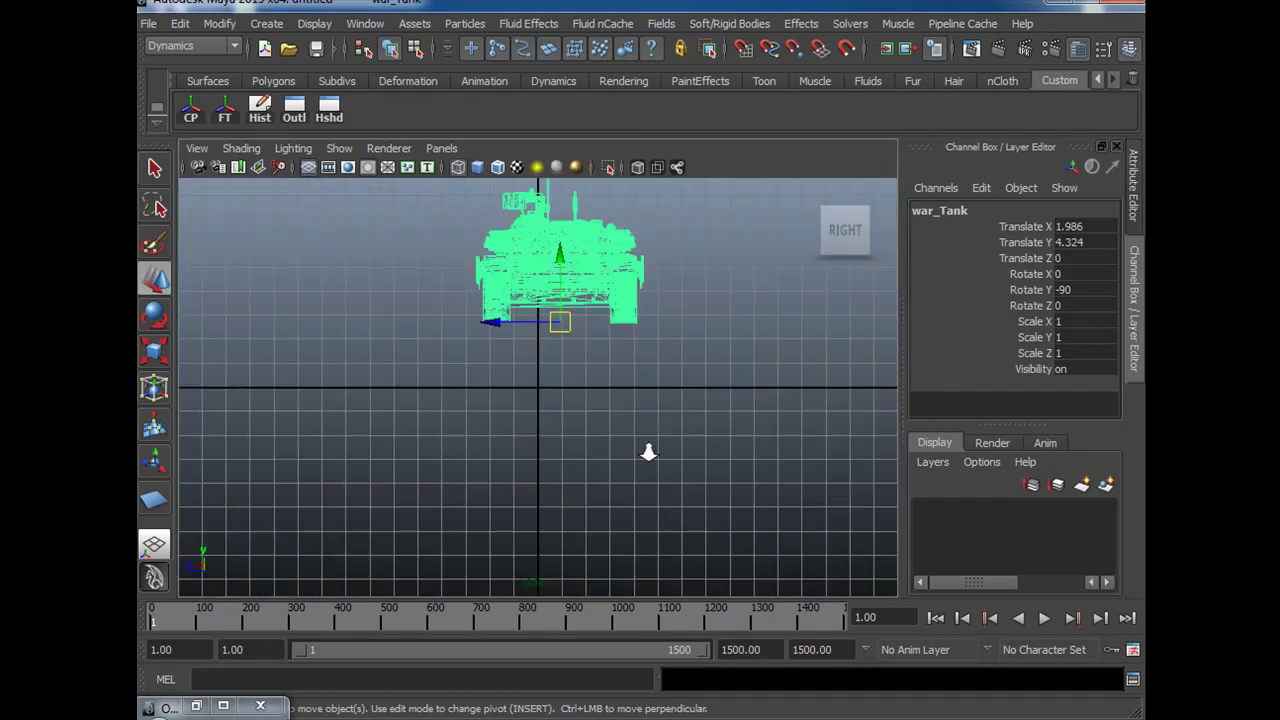
key(x)
drag(560, 322, 534, 386)
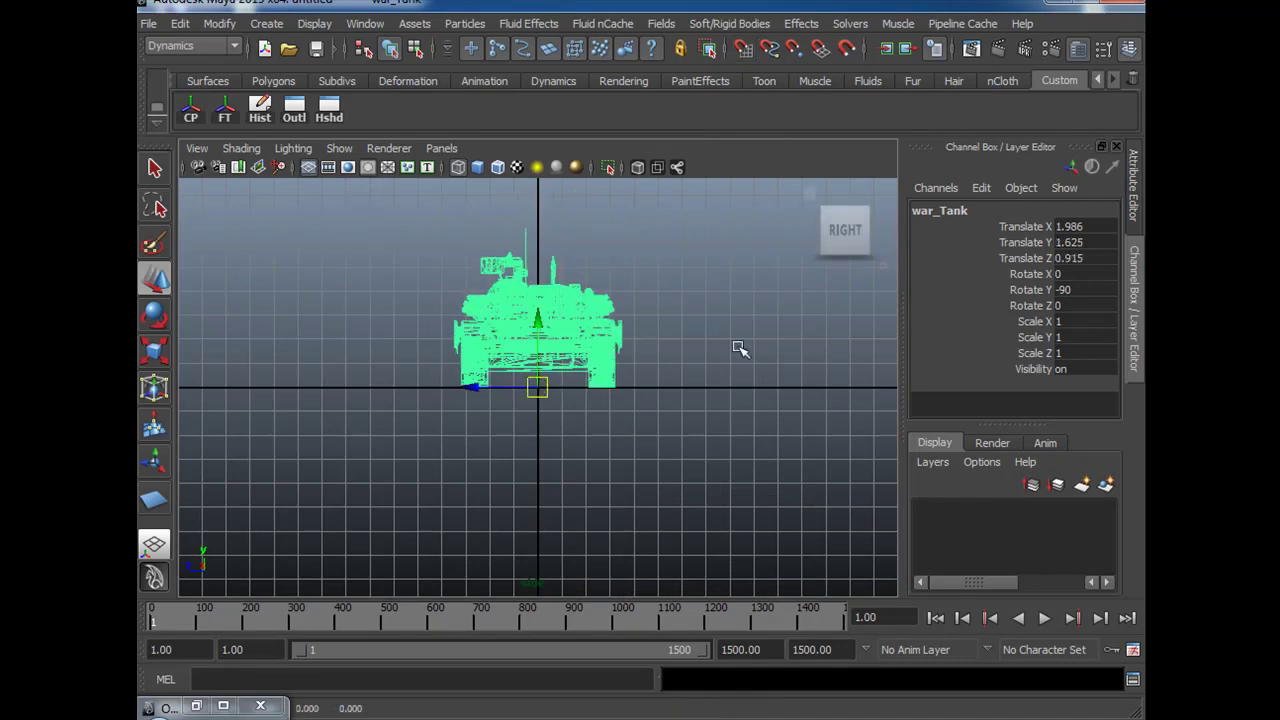
Freeze war_Tank's transformations in the perspective view and check the tank's placement on the grid.
key(space)
key(space)
alt+drag(571, 531, 600, 440)
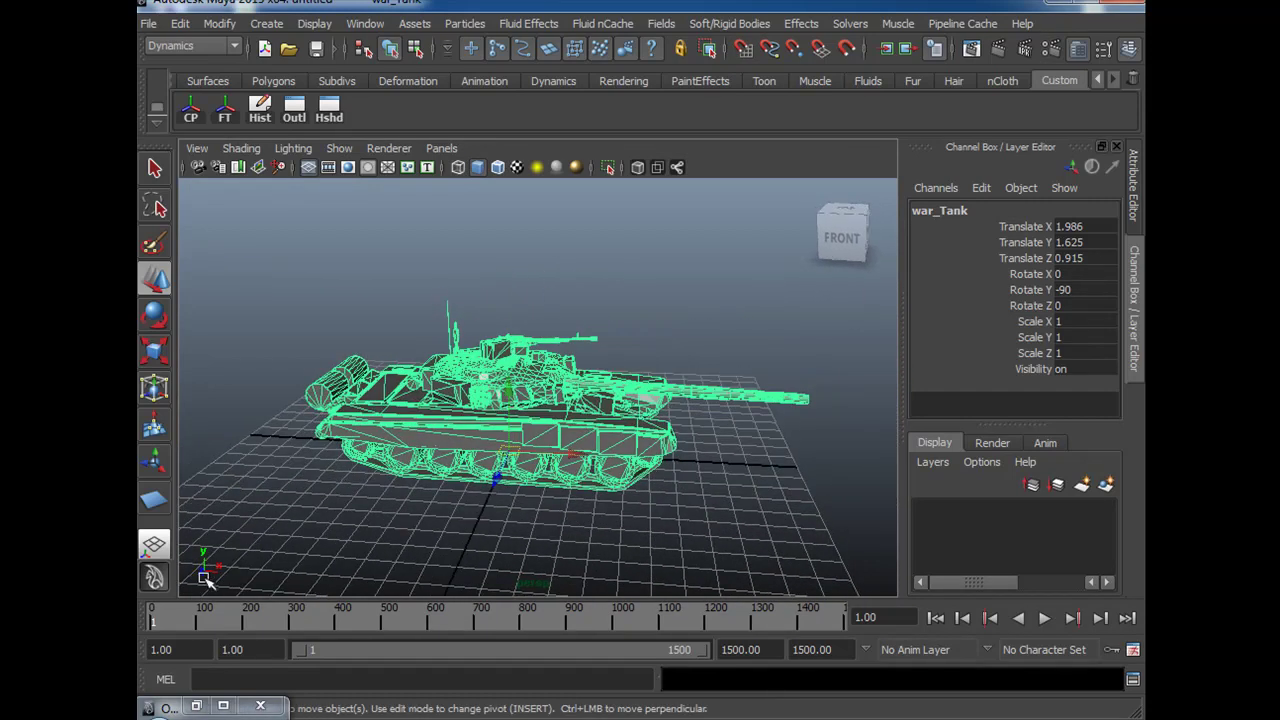
alt+drag(676, 478, 690, 505)
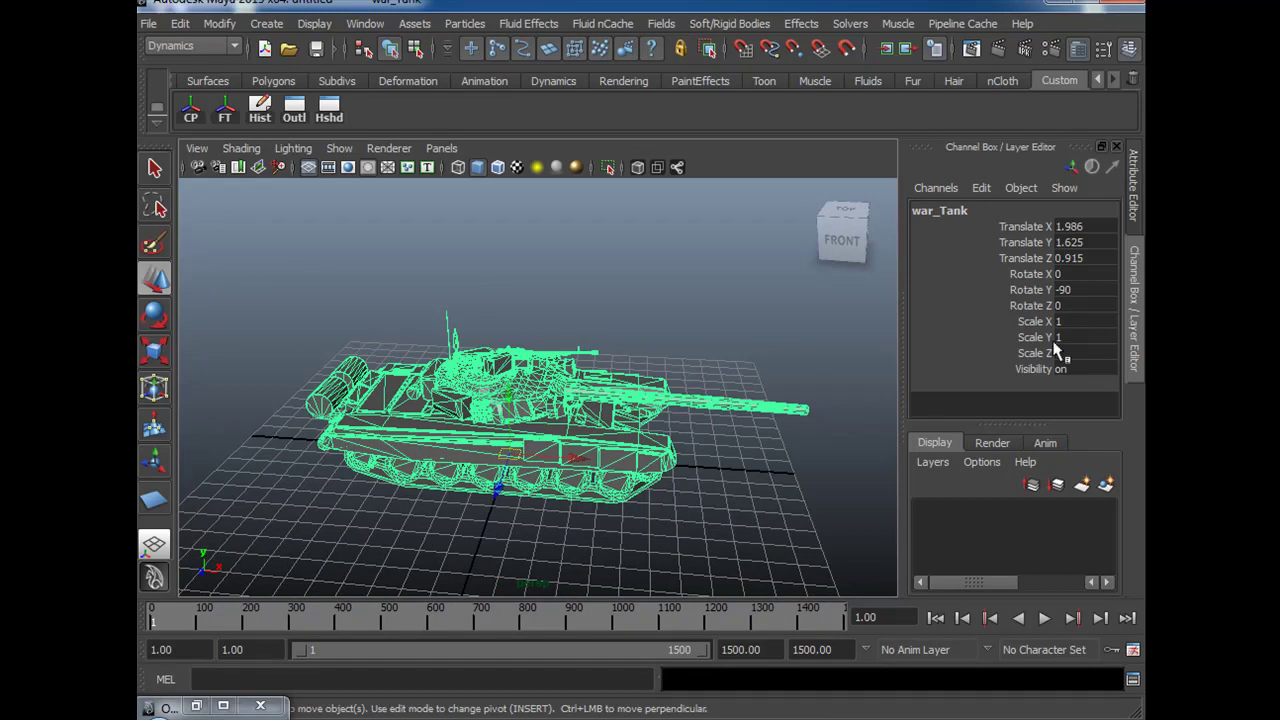
click(226, 117)
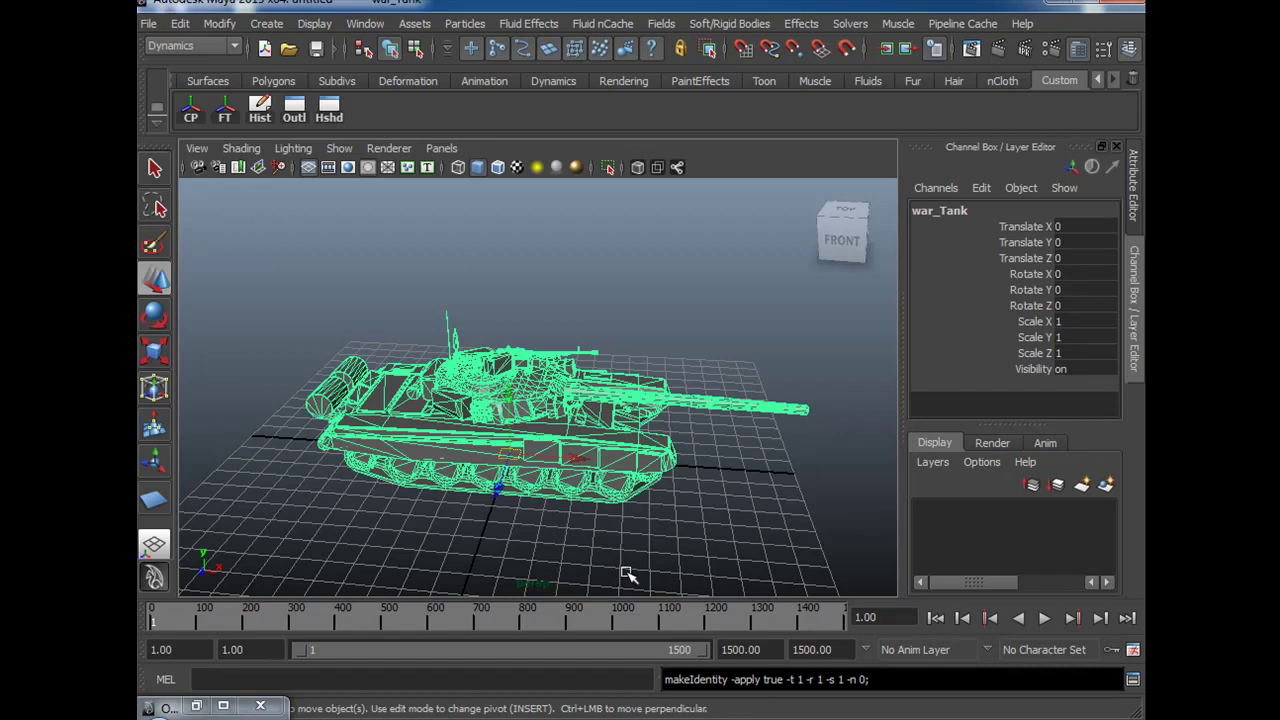
alt+drag(655, 545, 615, 512)
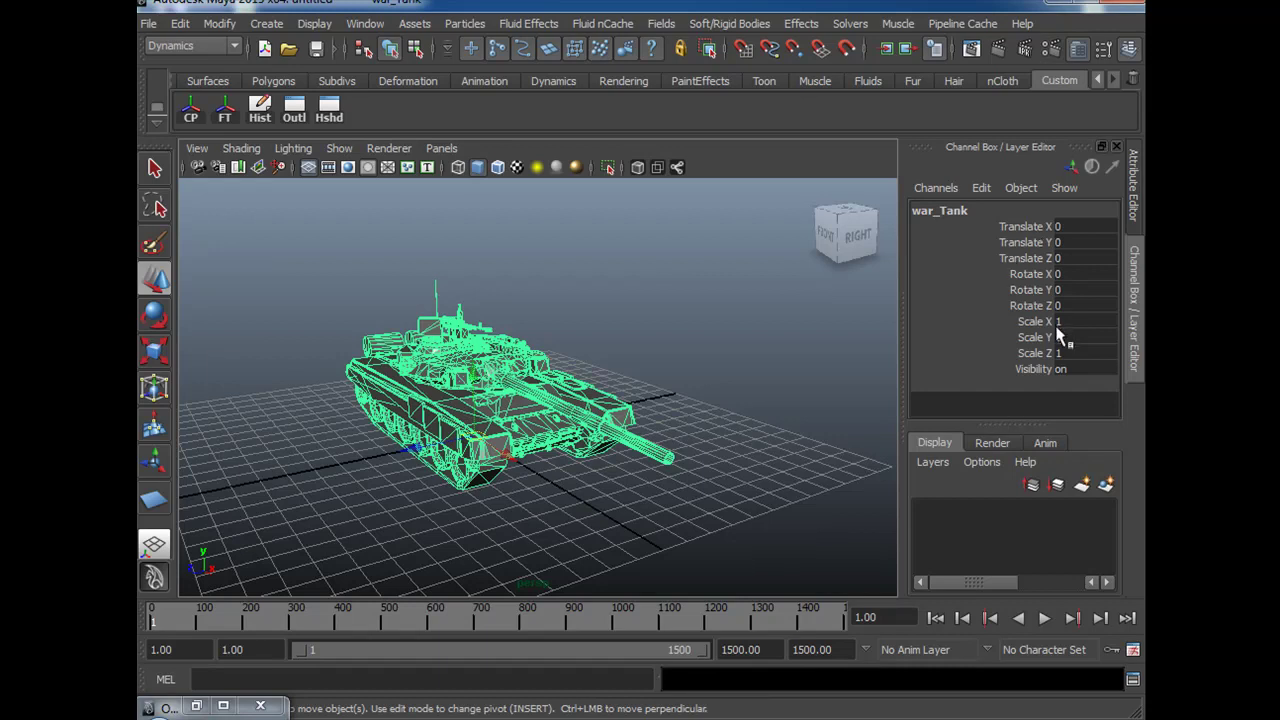
alt+drag(549, 517, 486, 489)
scroll(540, 497, up, 2)
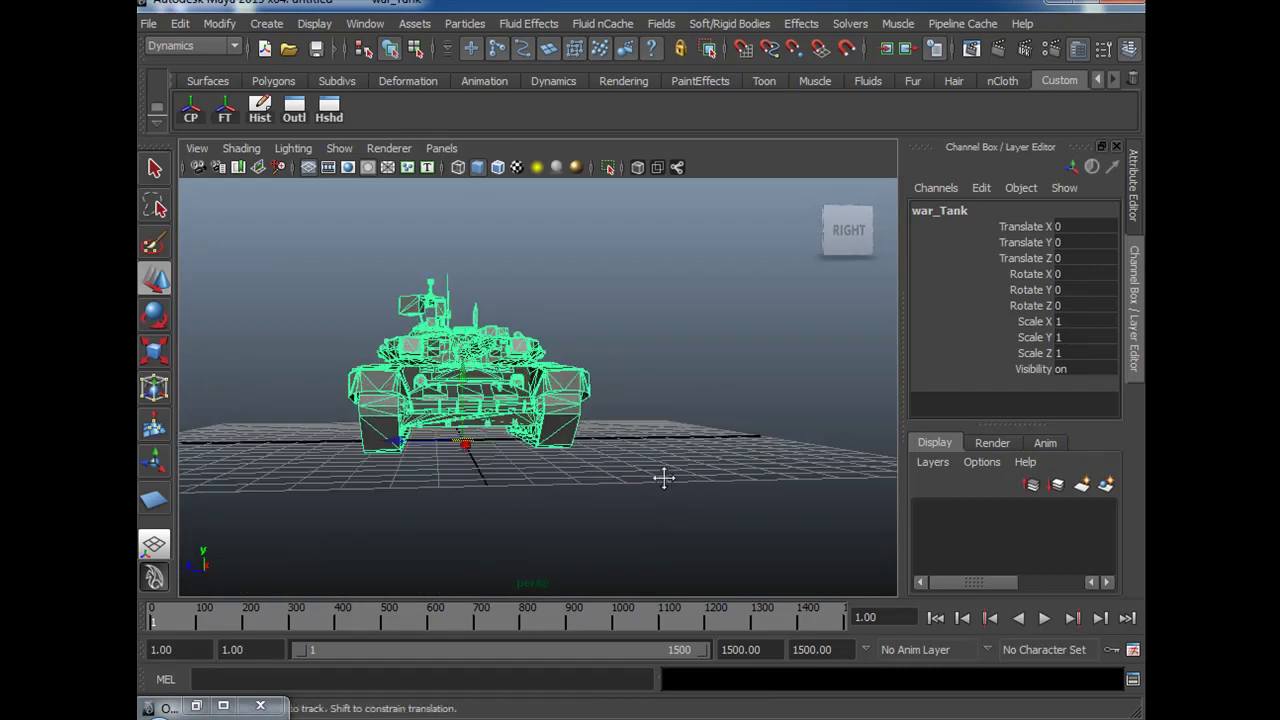
alt+drag(665, 481, 607, 500)
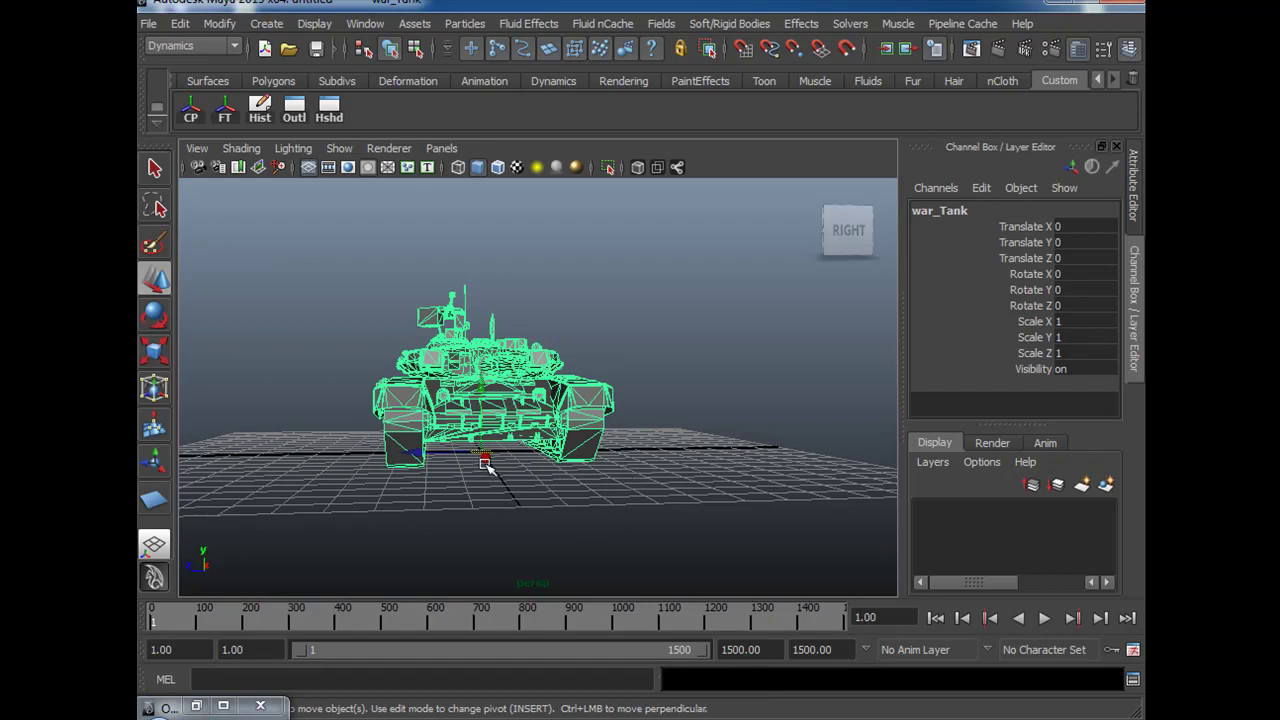
alt+drag(588, 548, 625, 538)
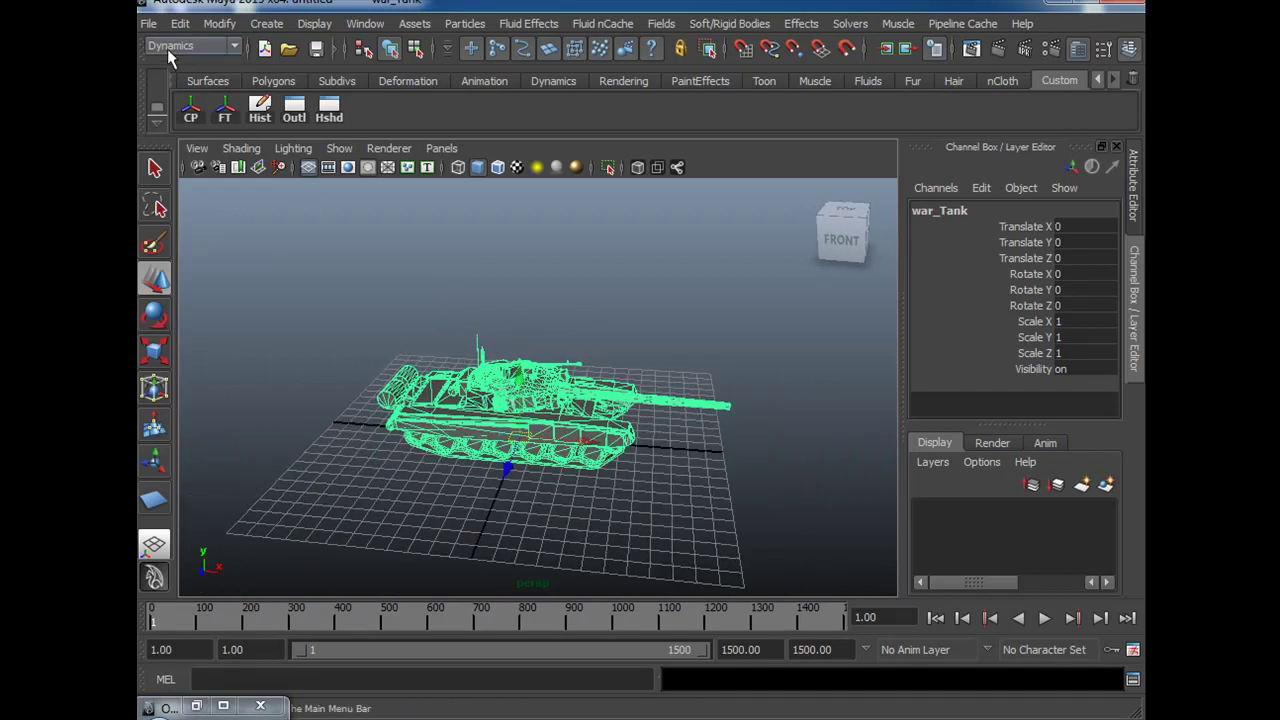
Save the scene to the Desktop as a Maya Binary file named "war_Tank race".
click(149, 24)
click(209, 112)
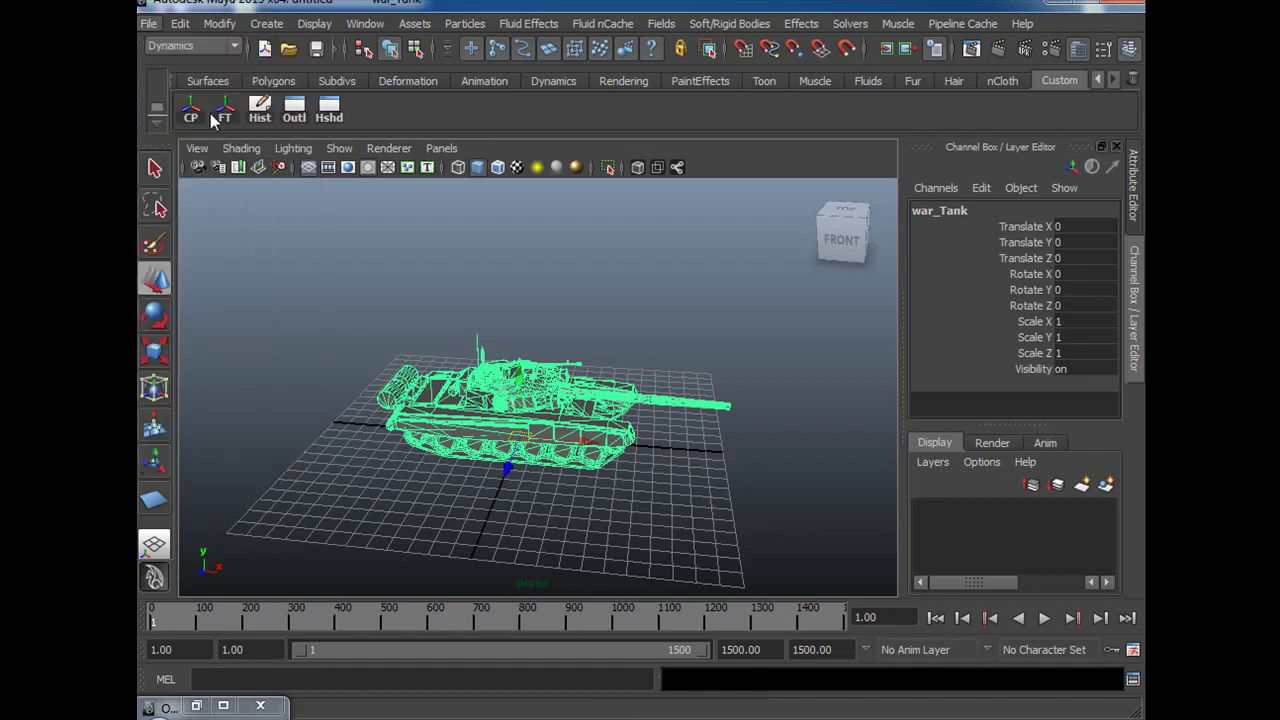
click(255, 185)
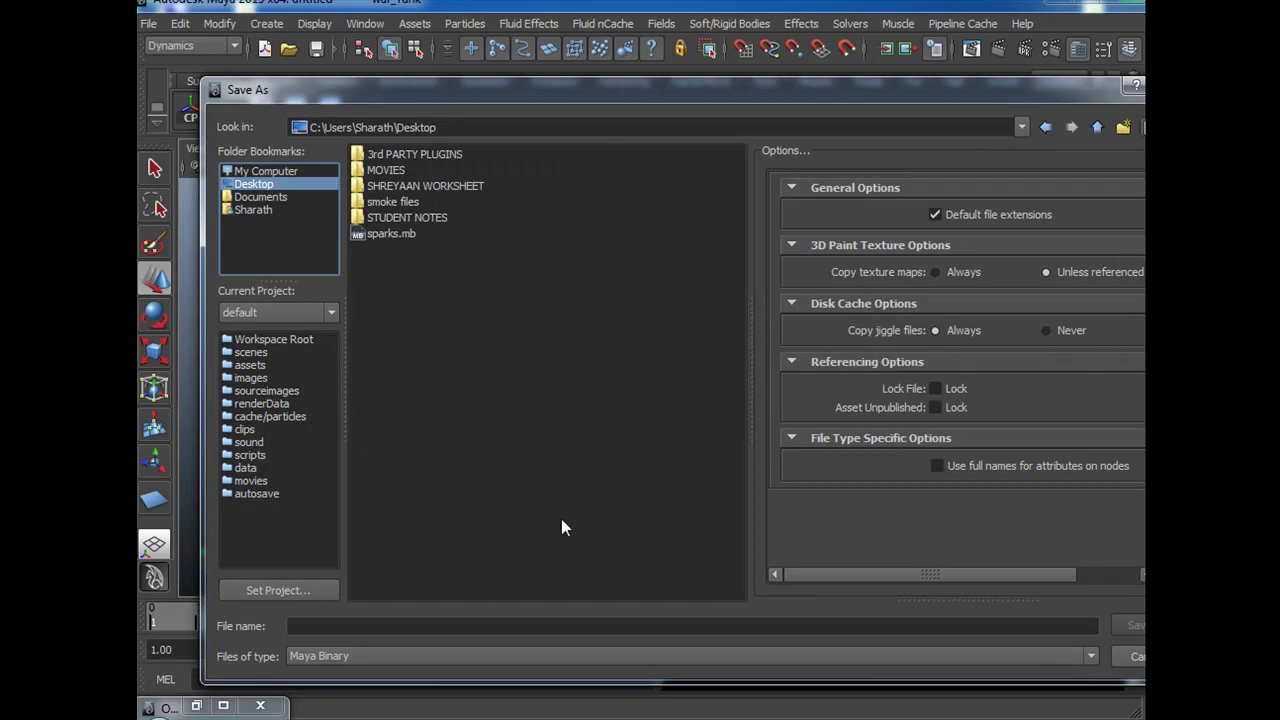
click(535, 625)
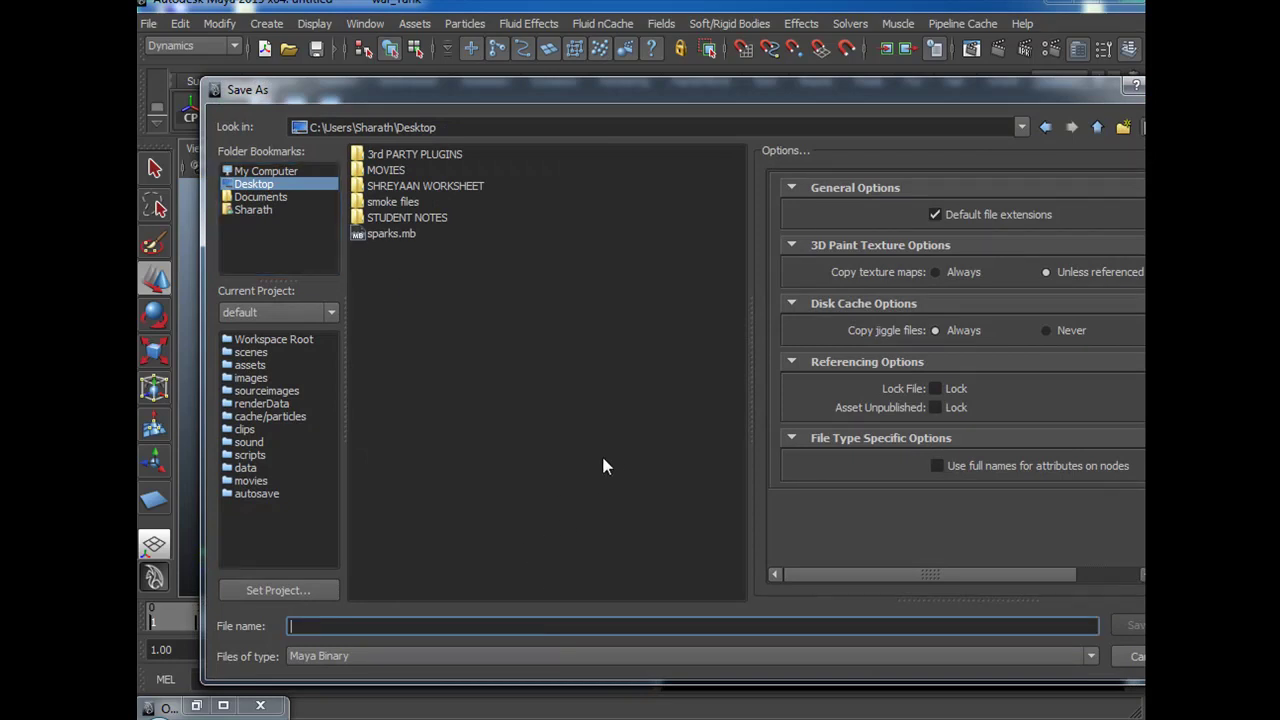
text(war_Tank race)
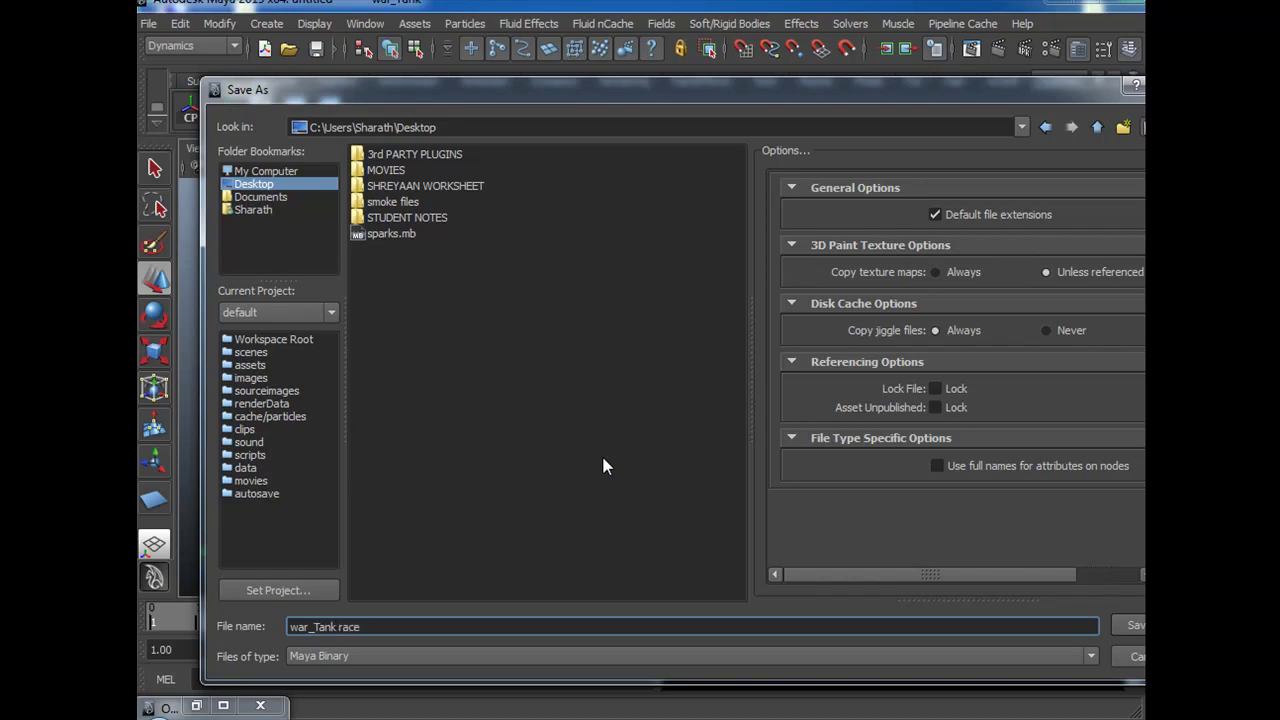
click(1134, 624)
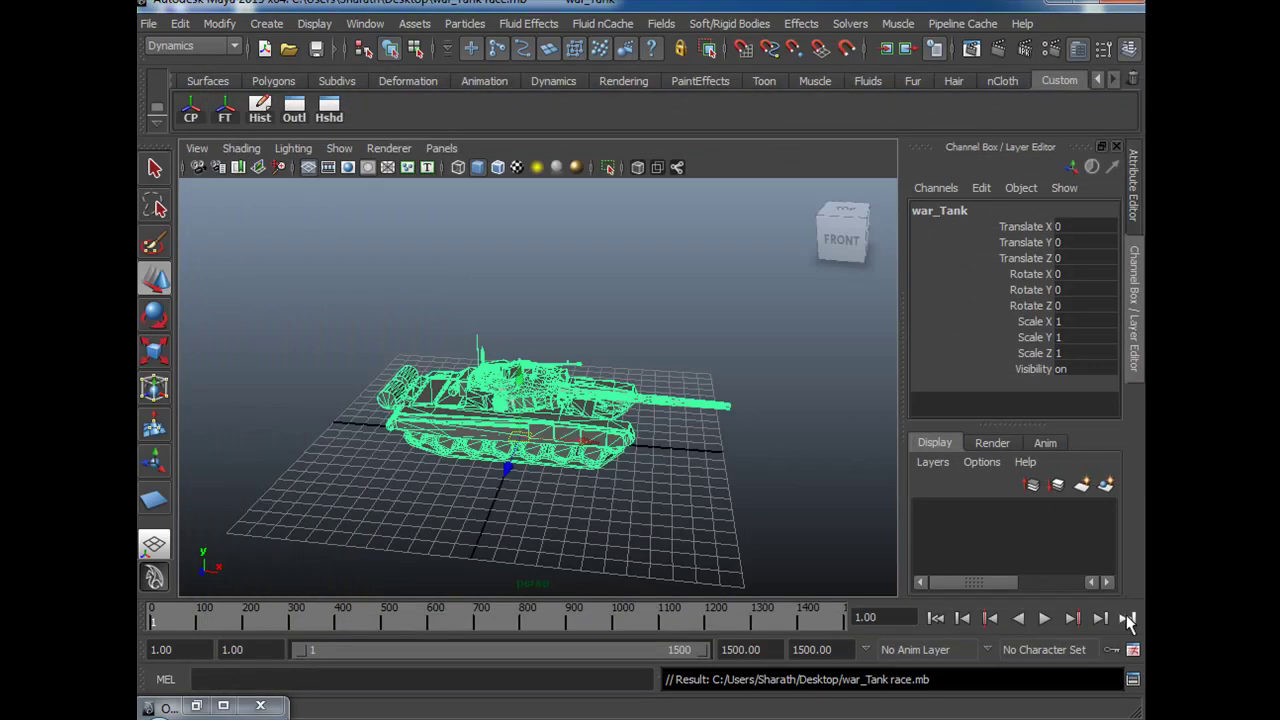
Assign the selected war_Tank to a new display layer and hide that layer.
alt+drag(757, 500, 771, 503)
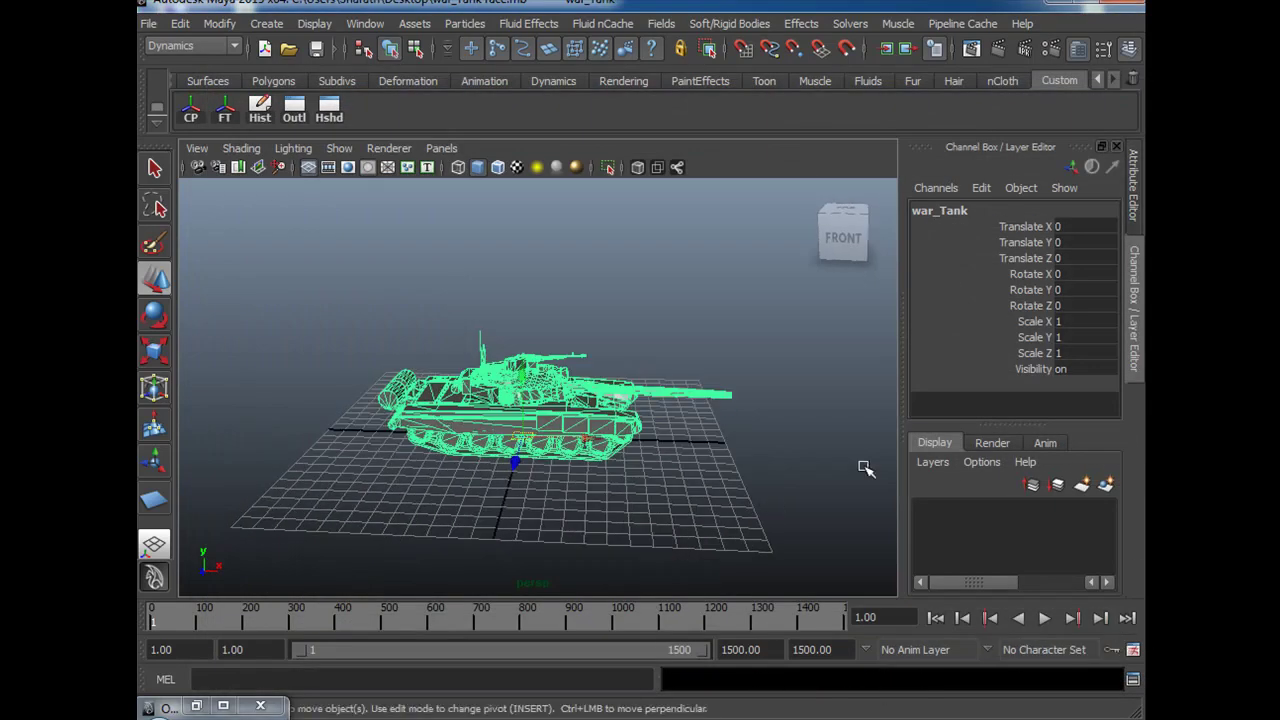
click(1140, 316)
alt+drag(967, 470, 1104, 373)
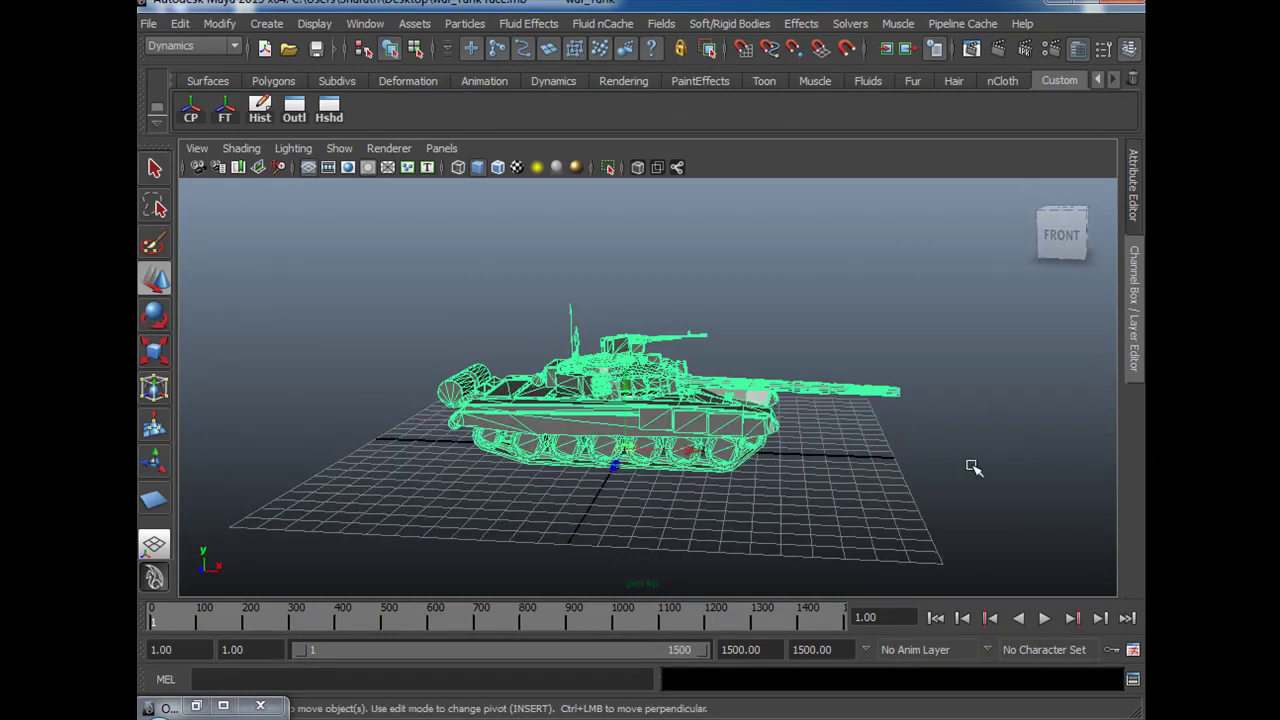
scroll(968, 471, down, 1)
click(1134, 185)
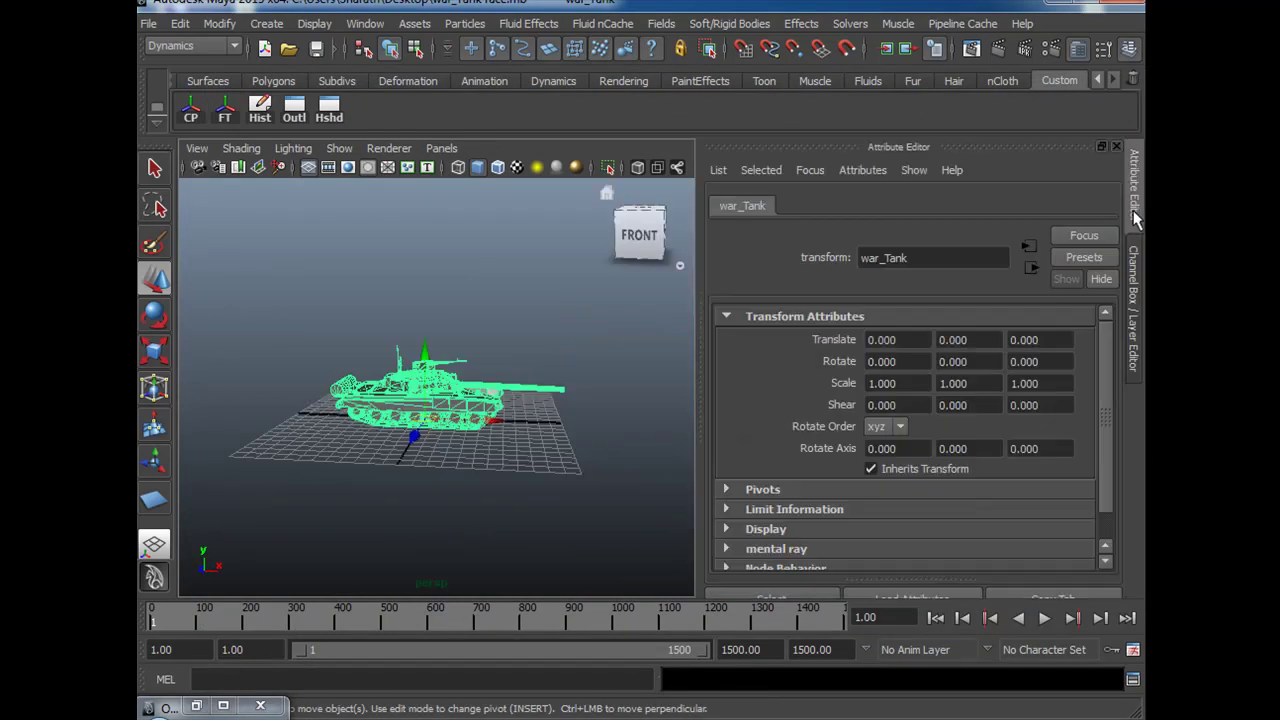
click(1134, 218)
click(1138, 283)
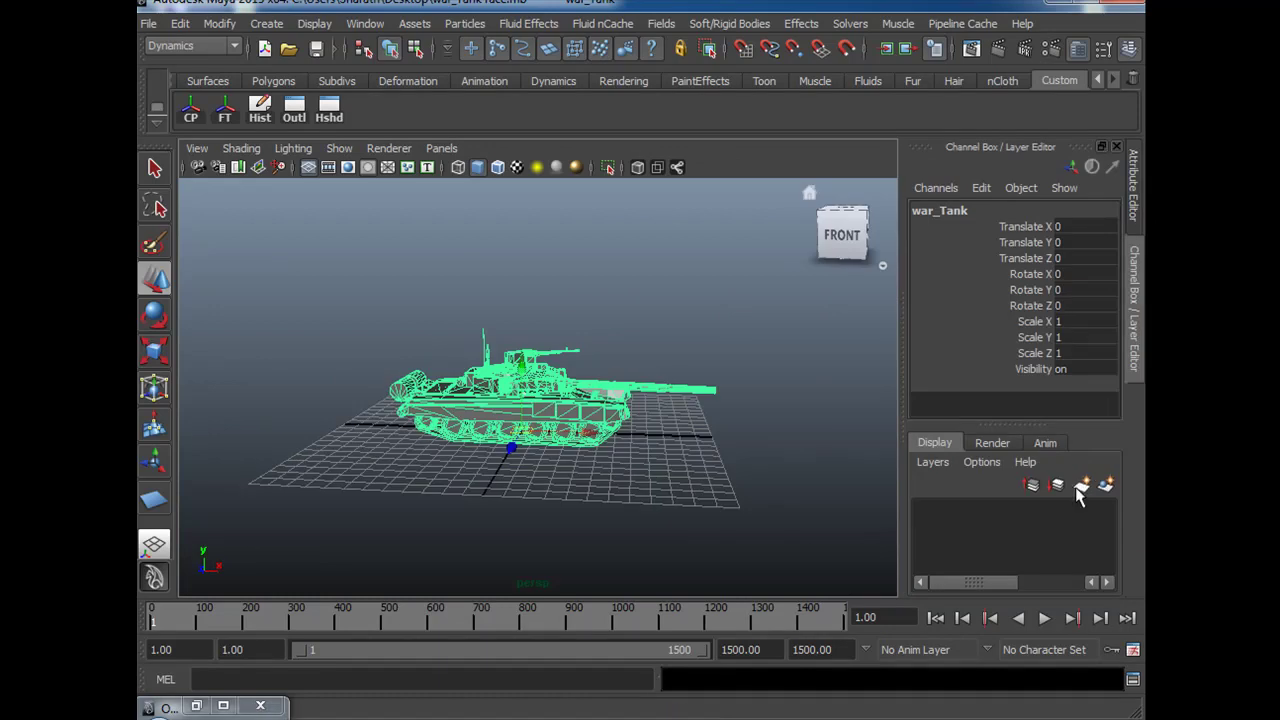
click(1106, 486)
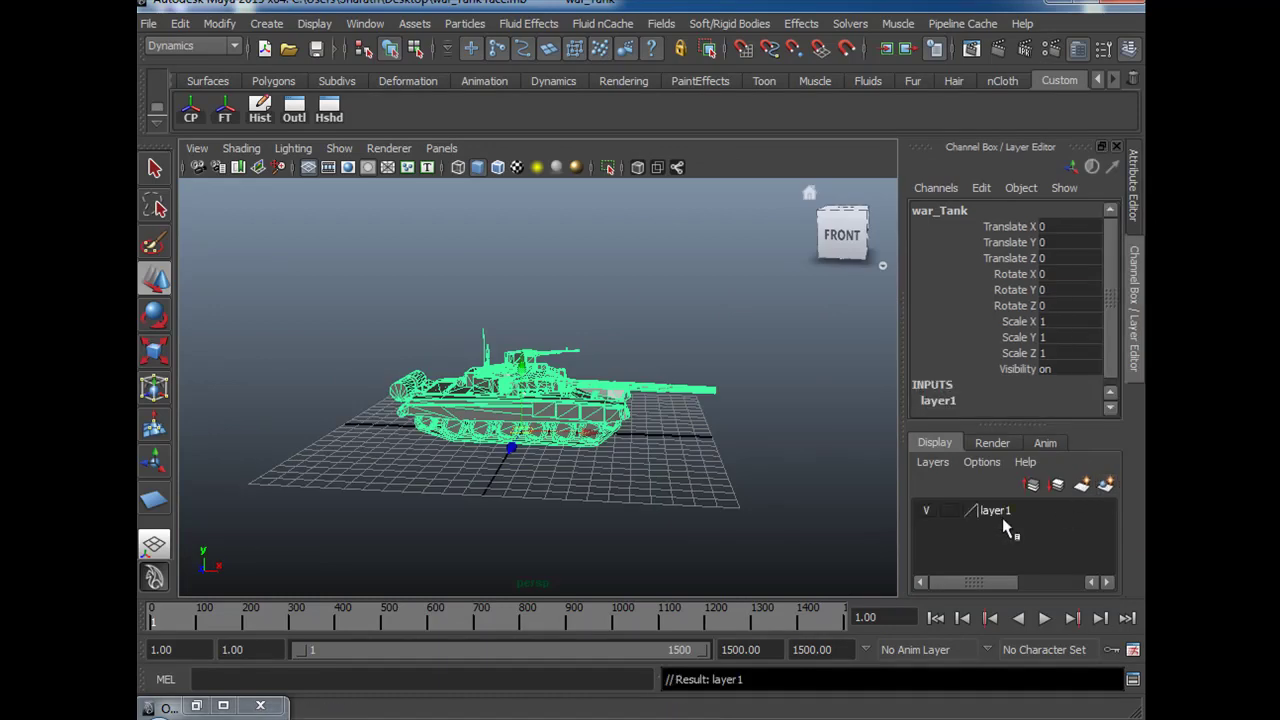
click(928, 511)
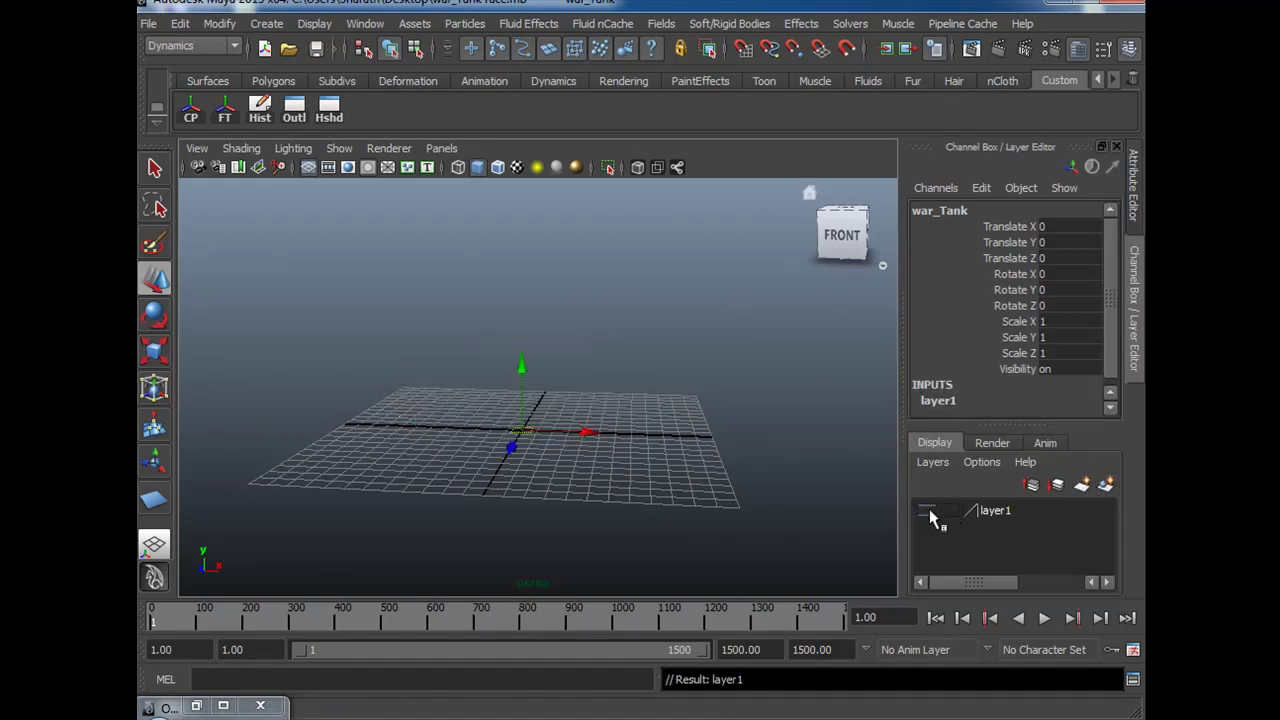
Create a NURBS plane at the grid centre and scale it up until it extends well beyond the grid.
click(1134, 318)
alt+drag(886, 509, 582, 503)
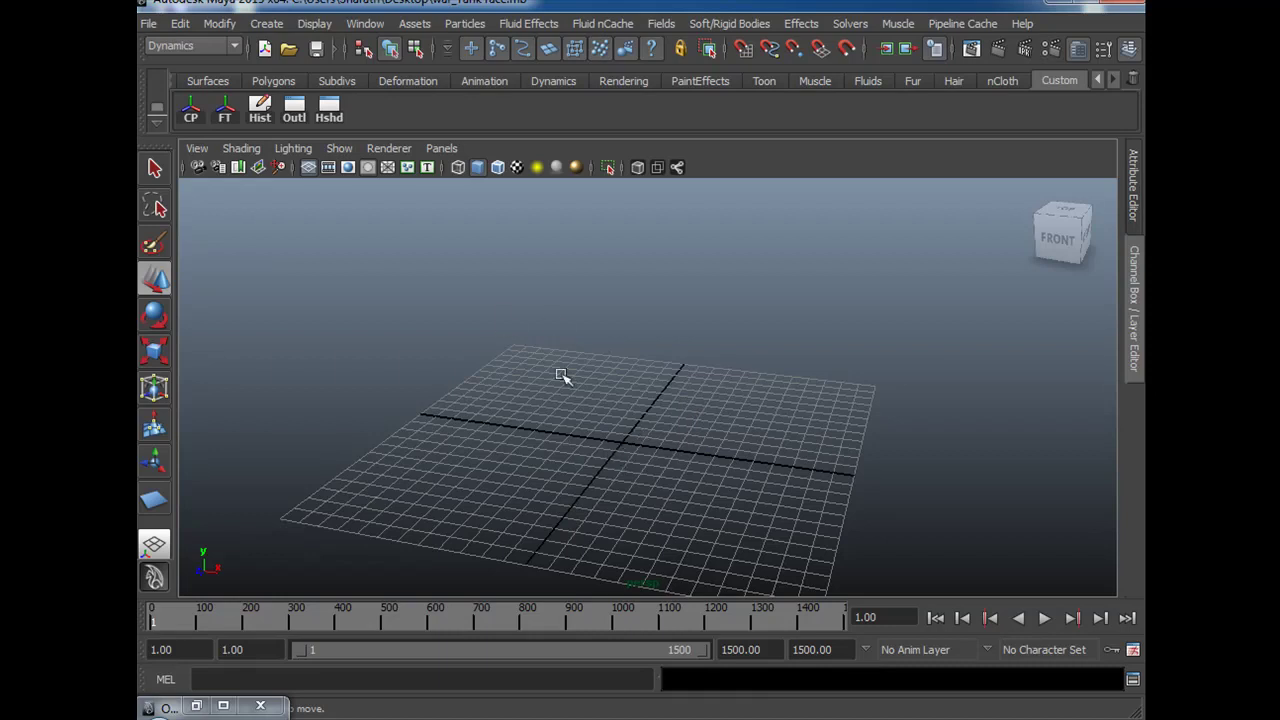
click(212, 82)
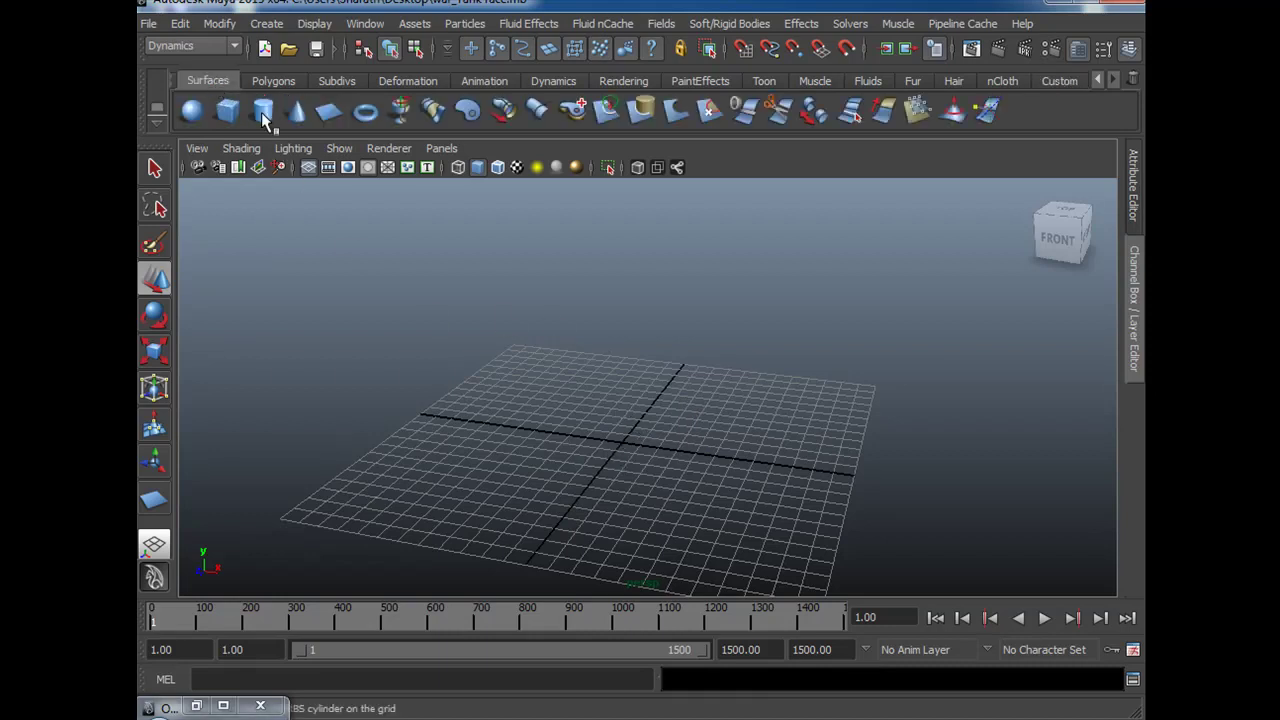
click(329, 113)
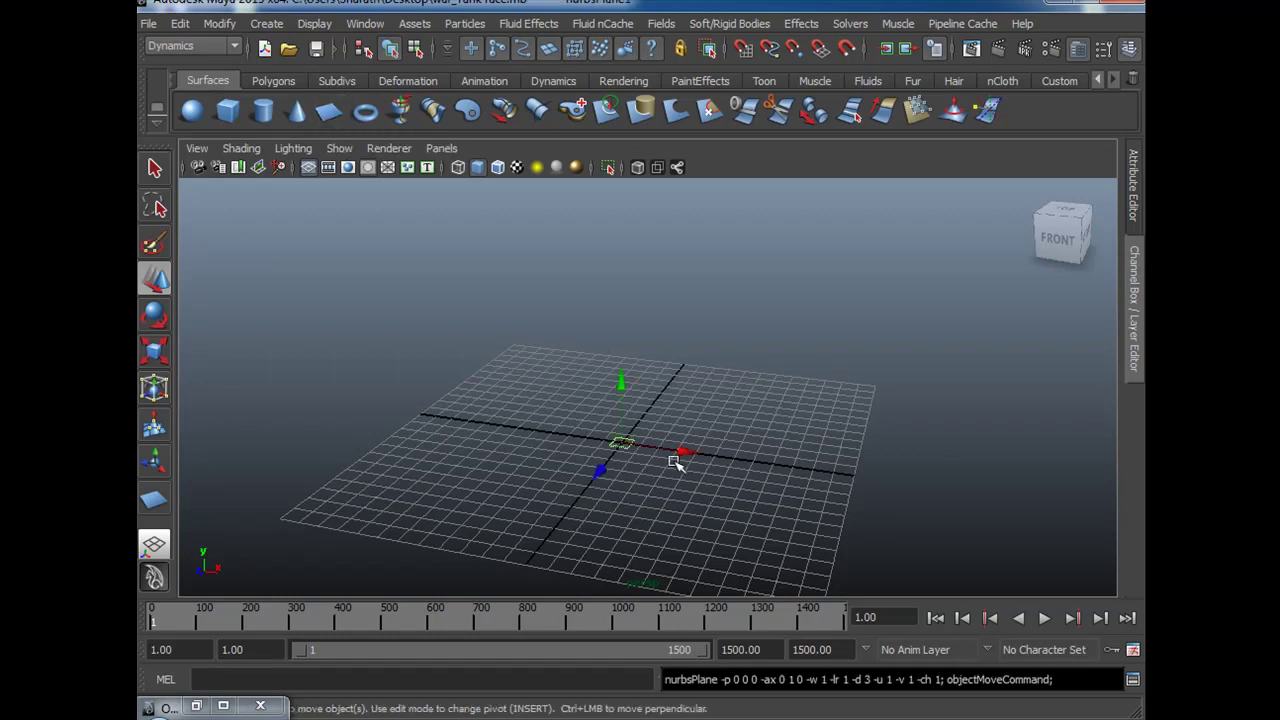
key(r)
drag(621, 443, 769, 479)
click(648, 525)
click(755, 508)
drag(603, 474, 526, 549)
drag(722, 440, 832, 503)
scroll(665, 545, down, 1)
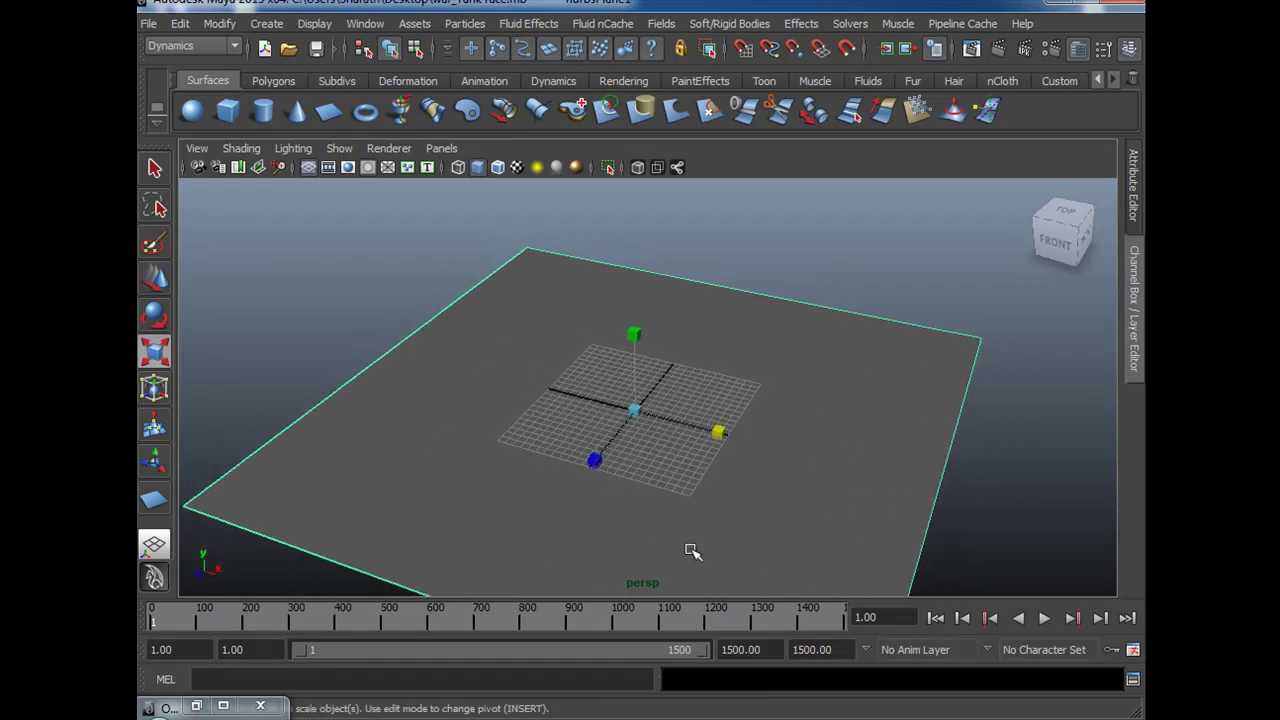
Enlarge the NURBS plane further as ground and adjust its length along X to form a rectangle.
scroll(665, 545, down, 2)
drag(634, 411, 692, 432)
alt+drag(730, 483, 857, 380)
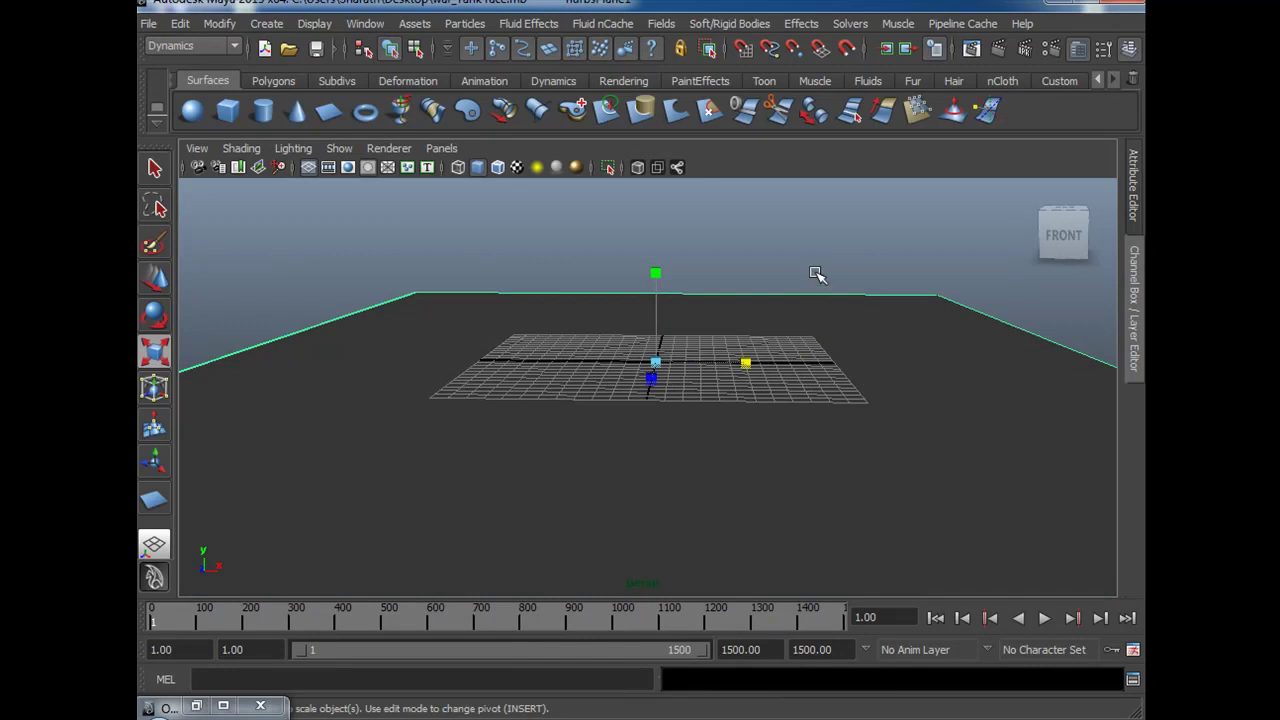
alt+drag(808, 502, 742, 451)
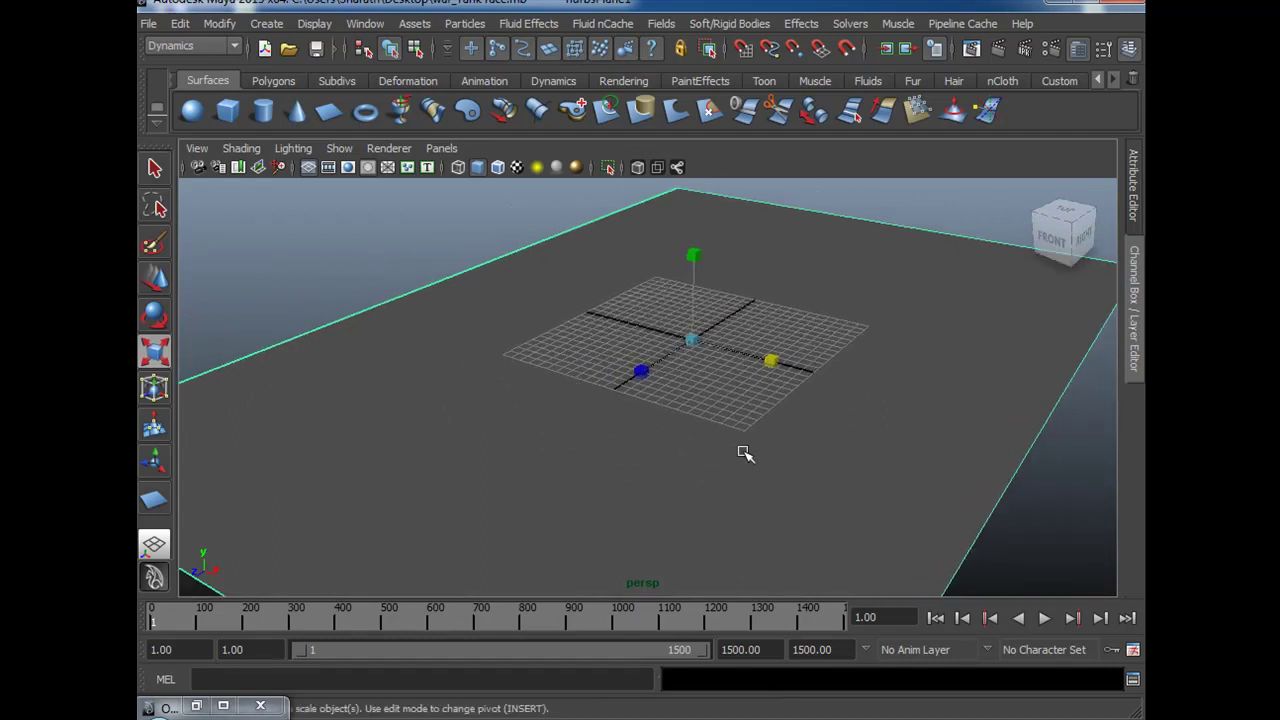
alt+middle_drag(743, 451, 746, 443)
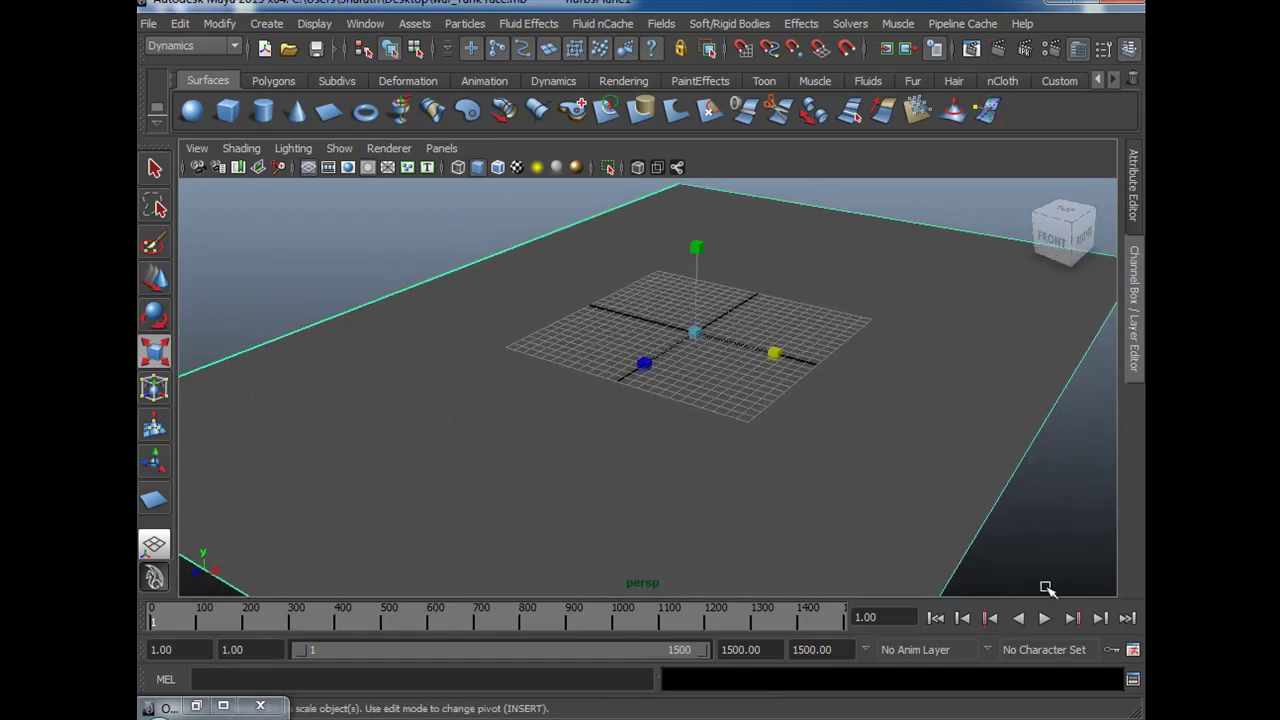
drag(779, 360, 771, 352)
alt+right_drag(1001, 405, 661, 464)
alt+drag(940, 352, 905, 390)
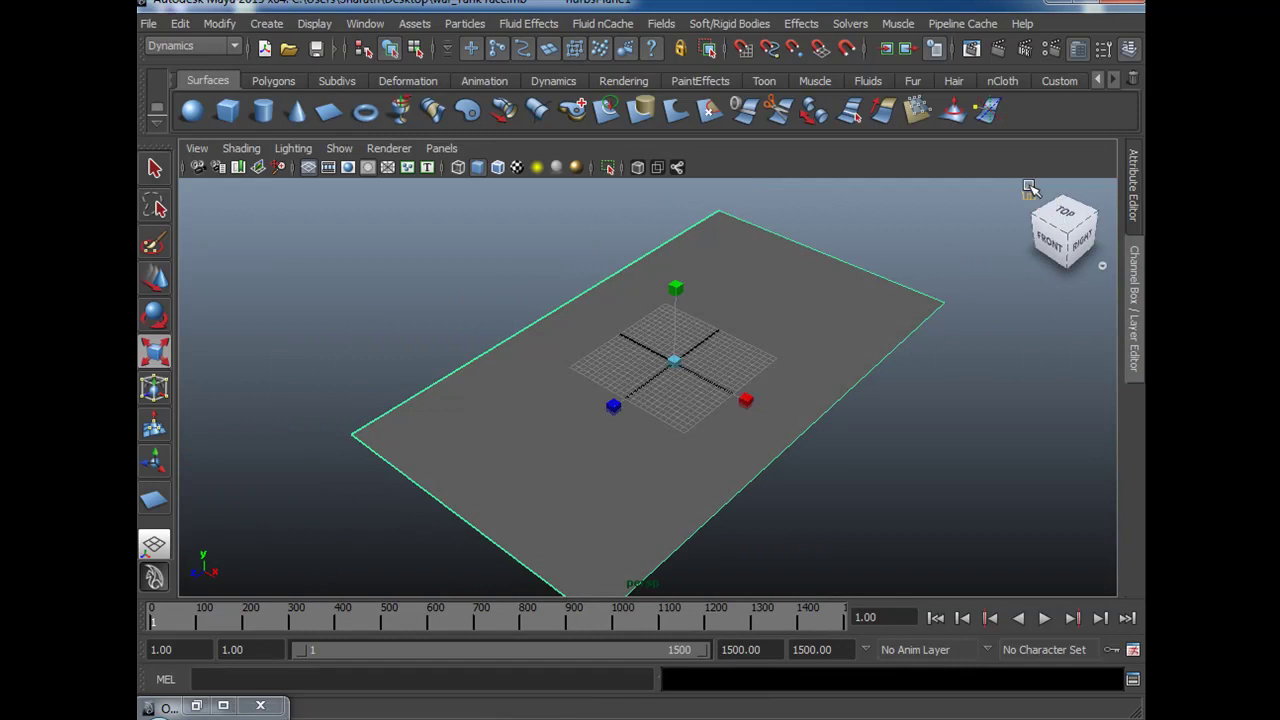
Stretch the ground plane into a long strip with Scale X 186.377 and Scale Z 87.927.
click(1030, 190)
alt+drag(929, 443, 550, 408)
alt+right_drag(709, 429, 457, 443)
alt+drag(598, 457, 709, 483)
drag(583, 417, 655, 464)
drag(590, 418, 566, 423)
drag(591, 358, 594, 352)
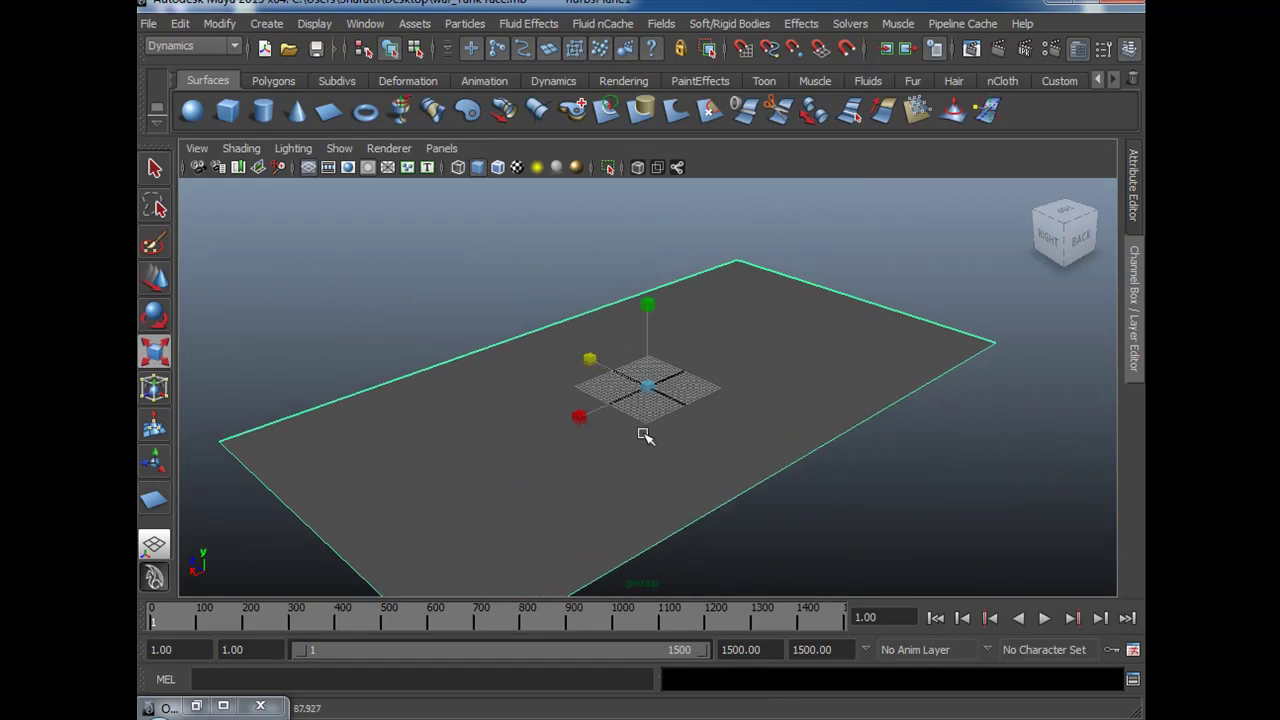
middle_drag(577, 506, 722, 508)
alt+drag(746, 486, 747, 481)
drag(620, 444, 1020, 531)
Set the ground plane's Patches U and Patches V to 10 in its makeNurbPlane1 input.
click(1138, 308)
click(975, 433)
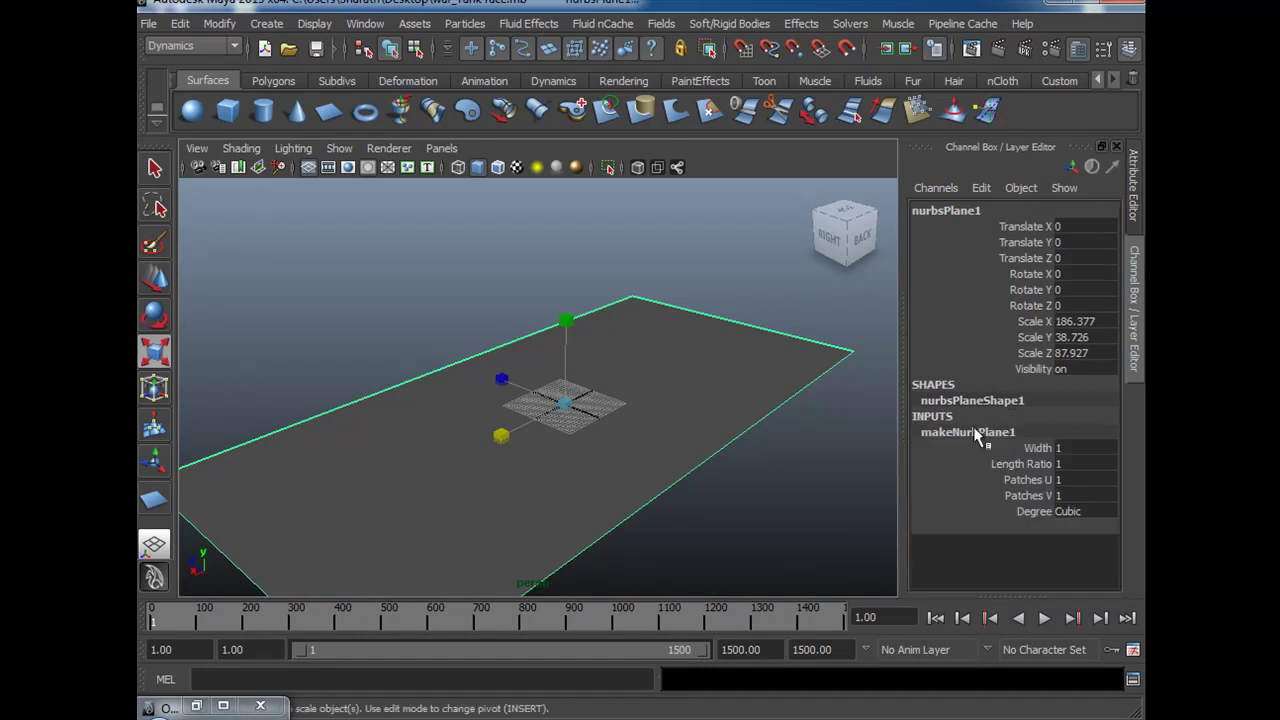
click(1035, 480)
middle_drag(712, 531, 799, 521)
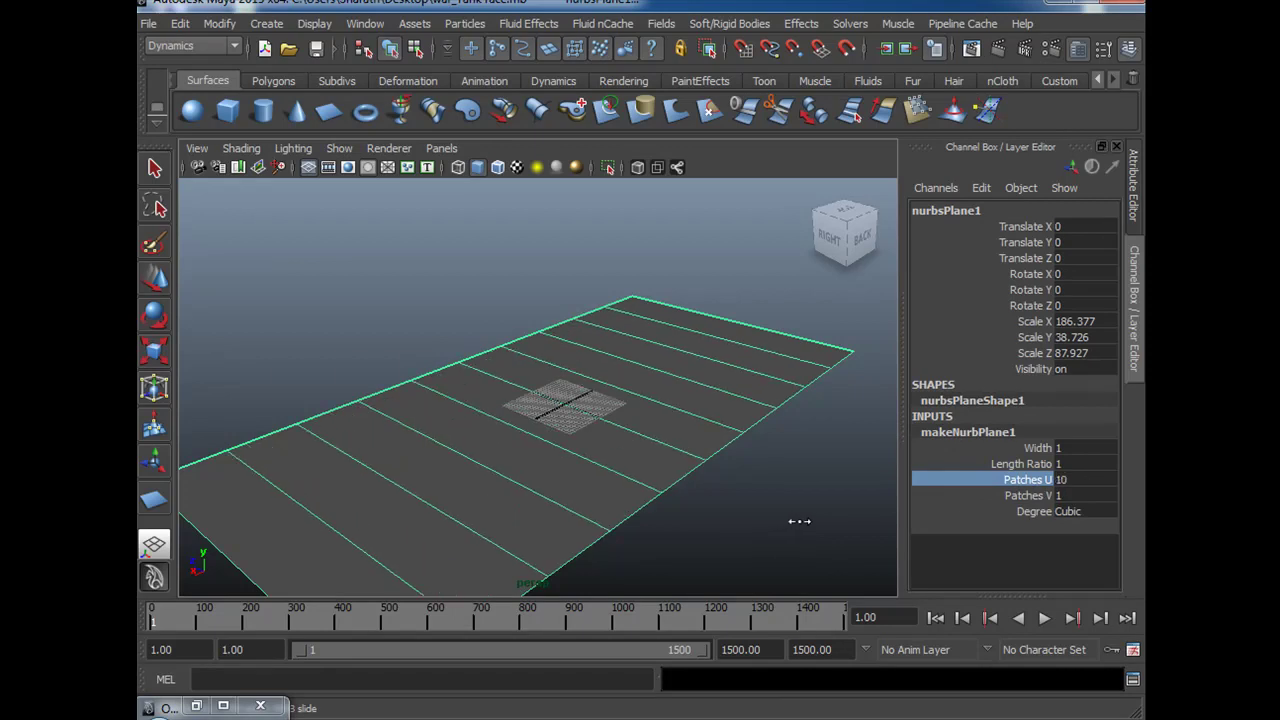
click(1028, 496)
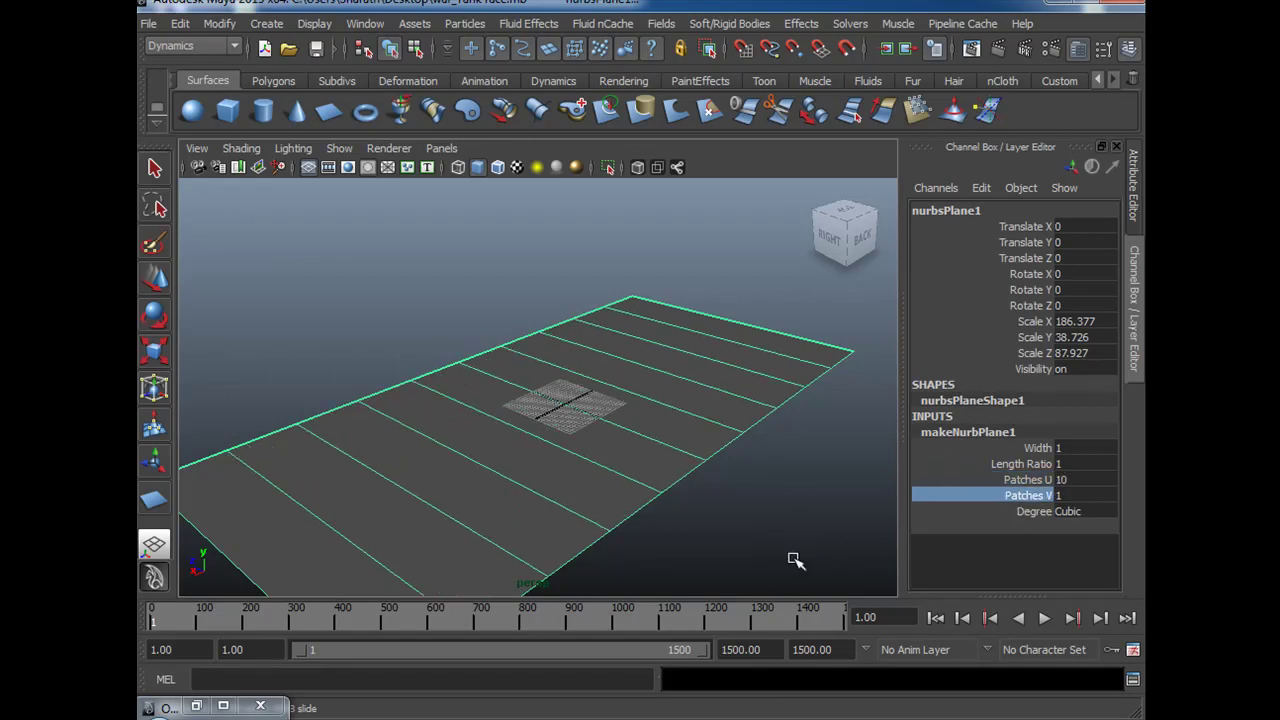
middle_drag(773, 556, 858, 526)
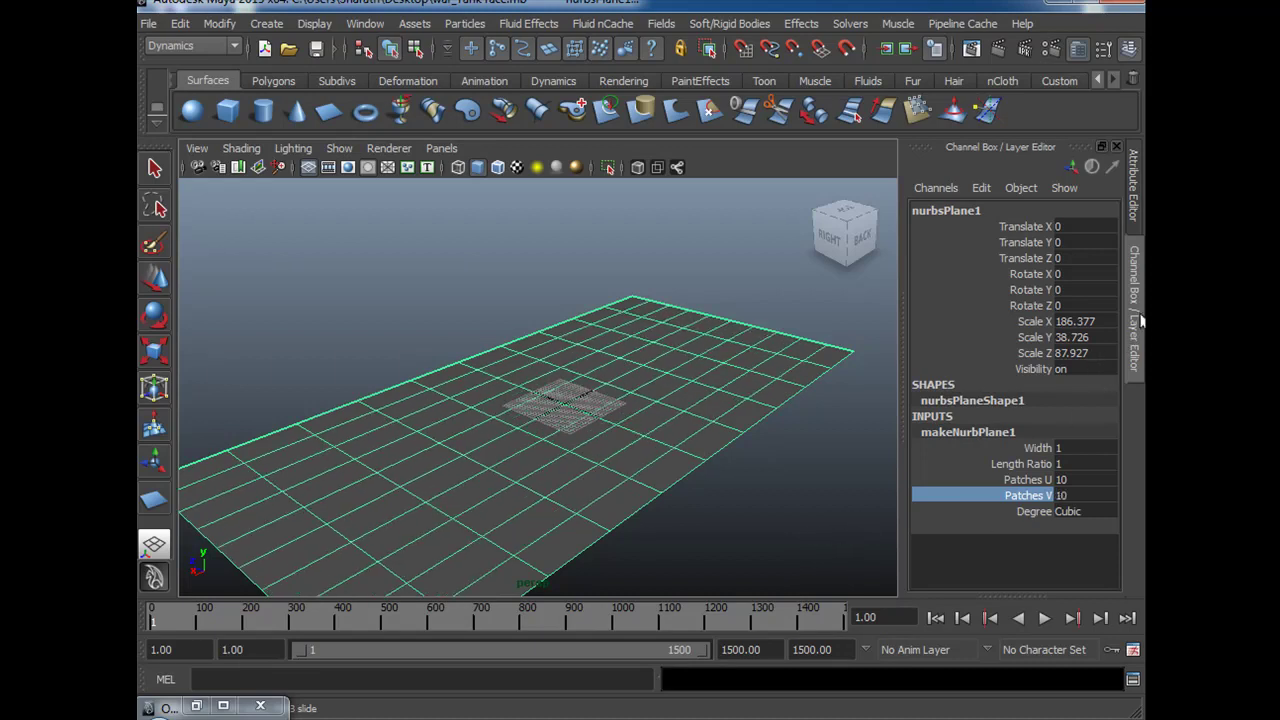
click(1064, 81)
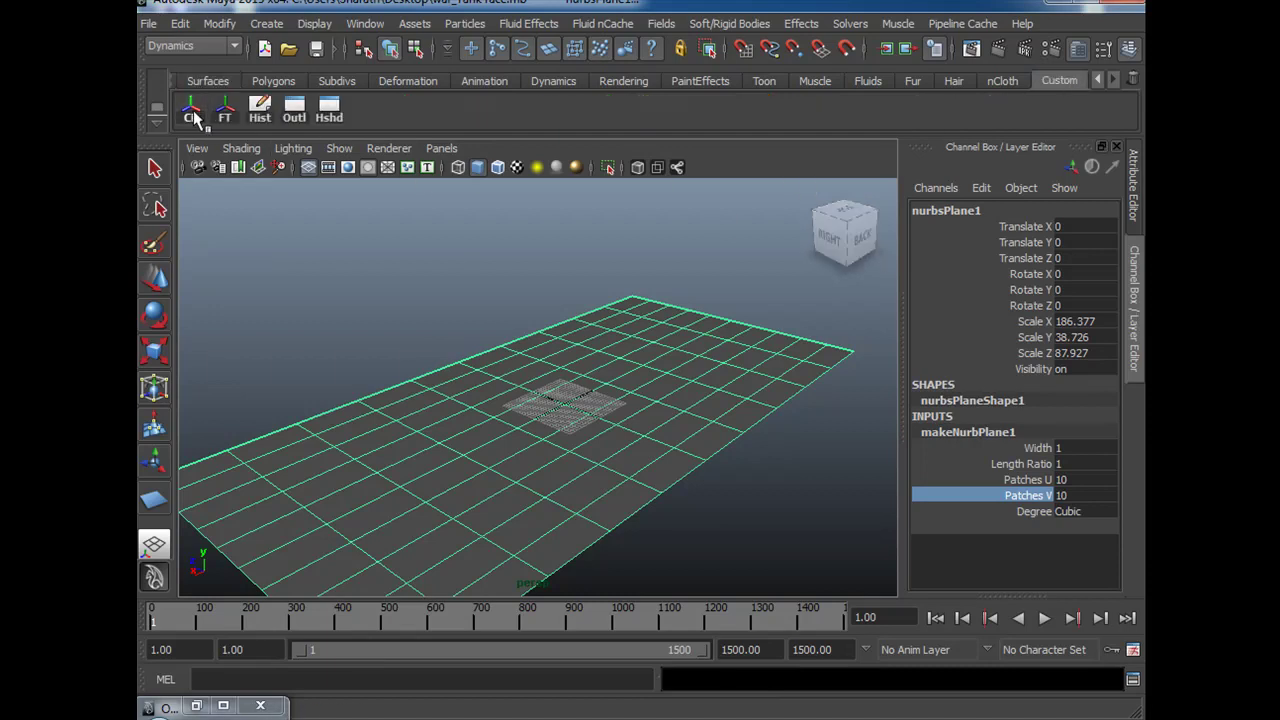
Freeze the ground plane's transformations and delete its construction history.
click(225, 110)
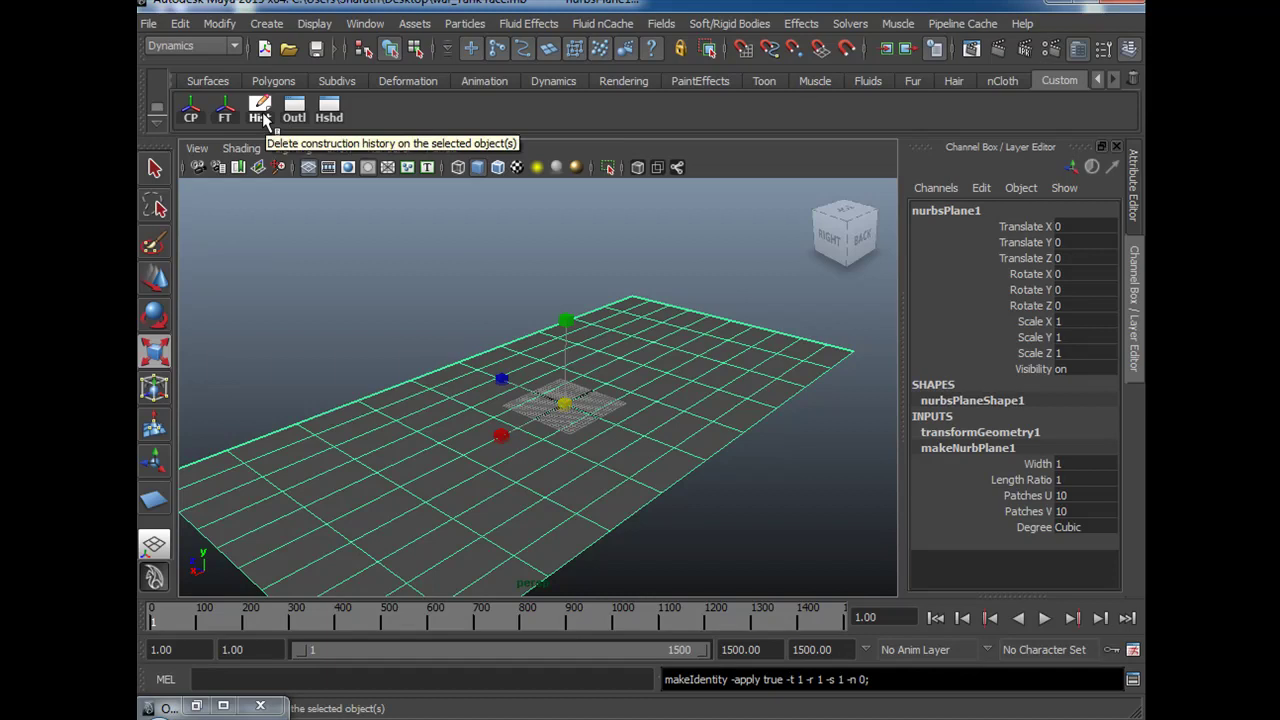
click(259, 110)
click(1137, 282)
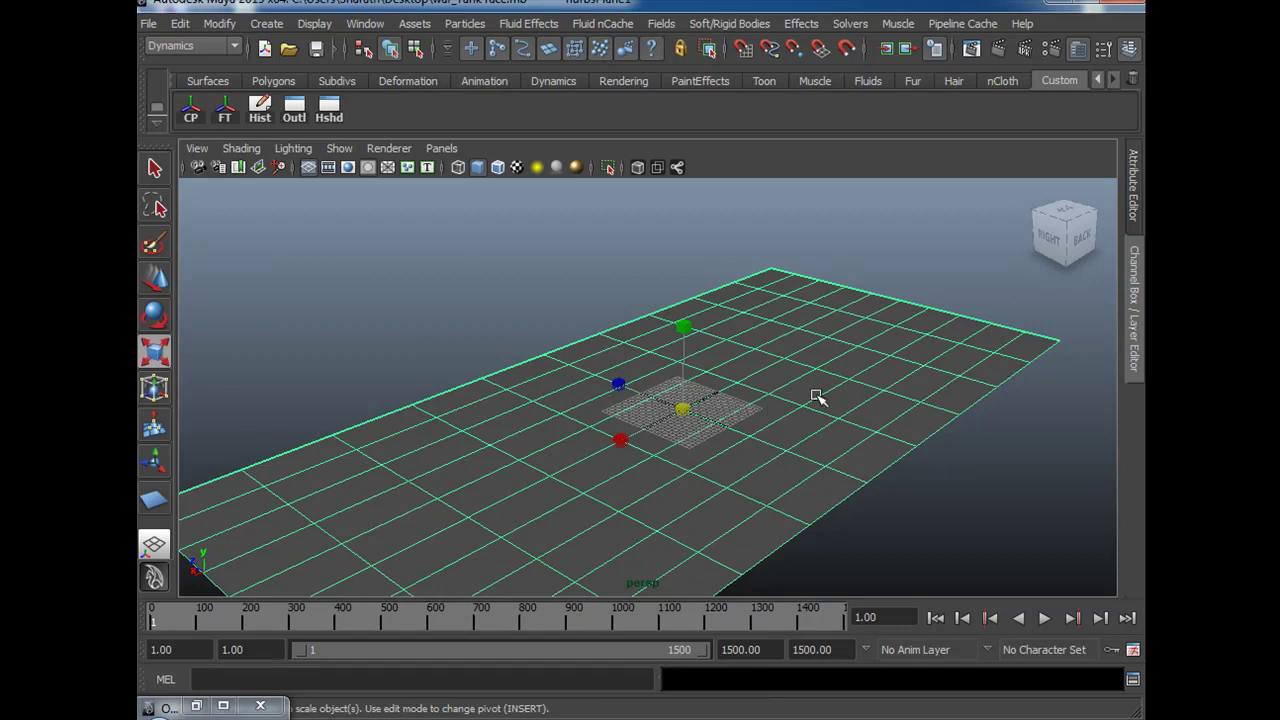
Rename nurbsPlane1 to ground in the Outliner.
click(292, 112)
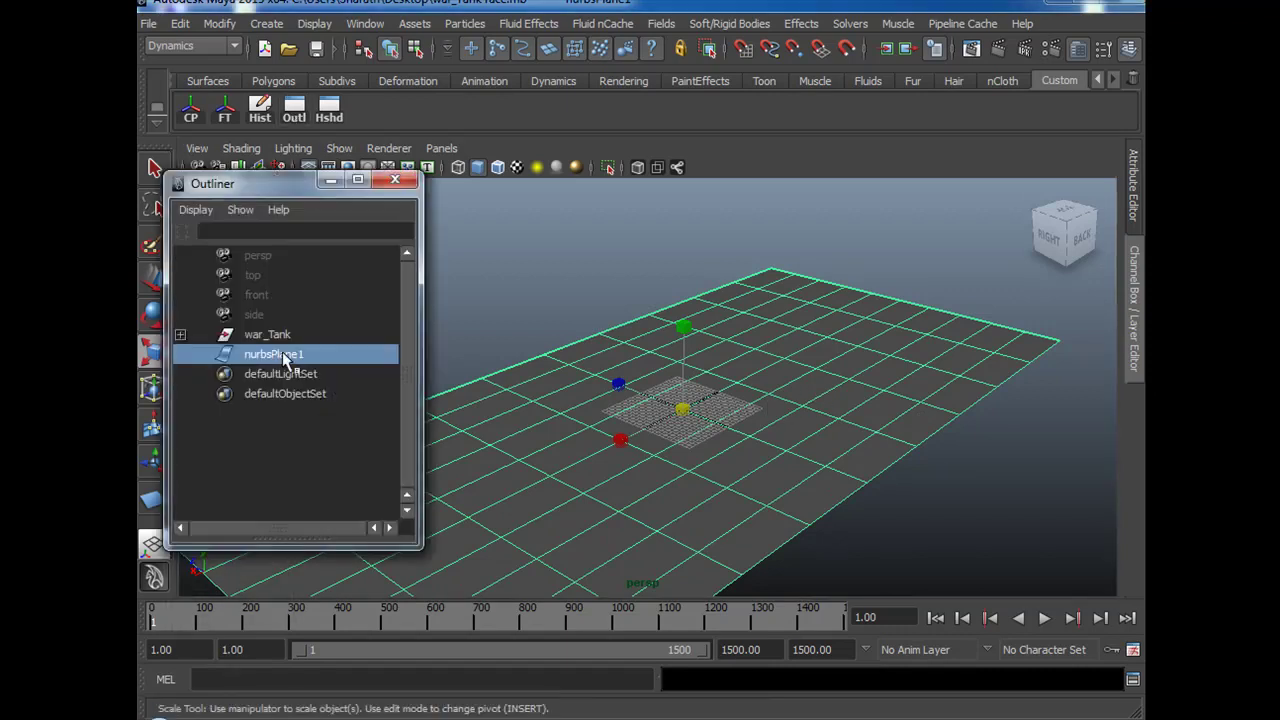
double_click(272, 354)
text(gro)
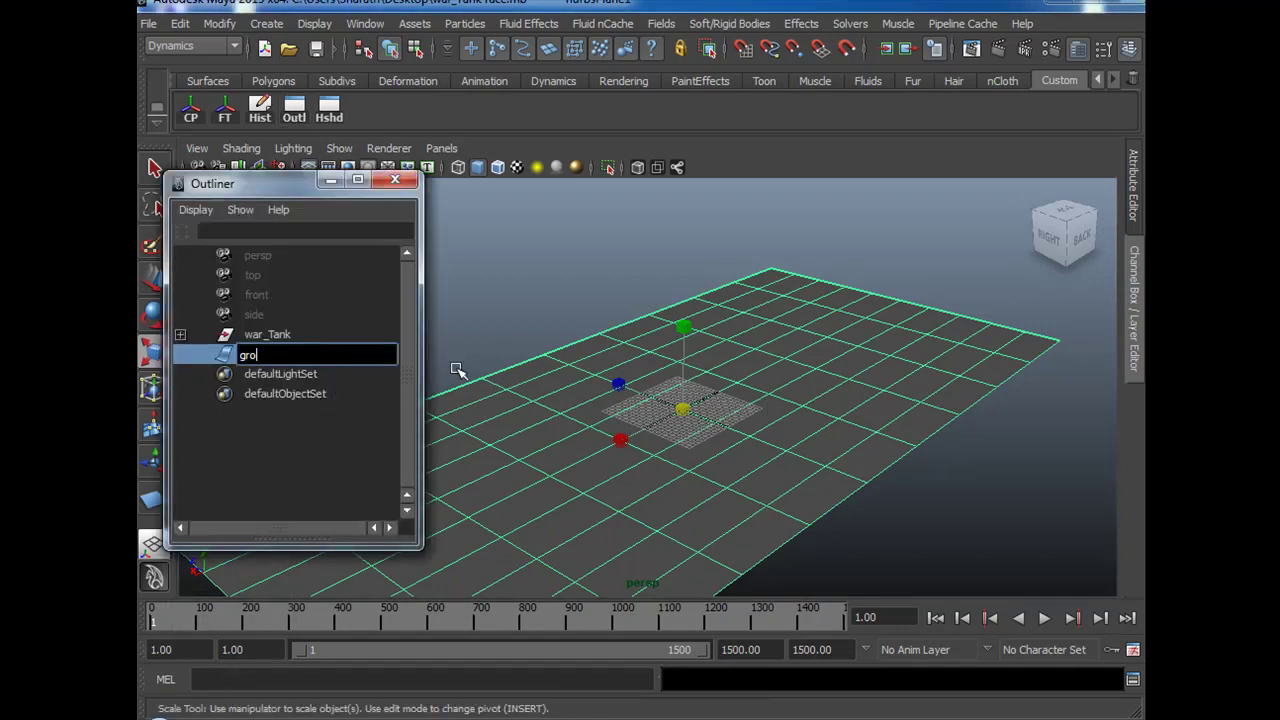
text(und)
key(Return)
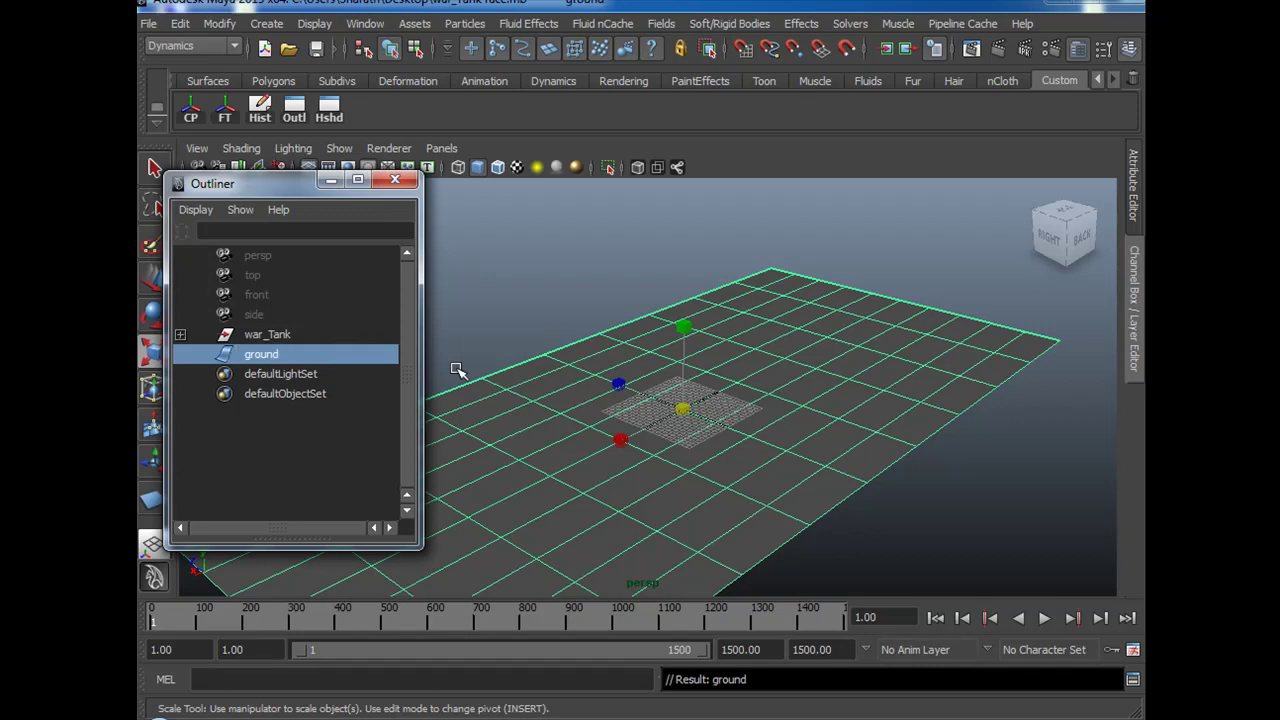
click(330, 180)
Create a standard single-node camera in the scene.
alt+drag(784, 528, 910, 493)
key(w)
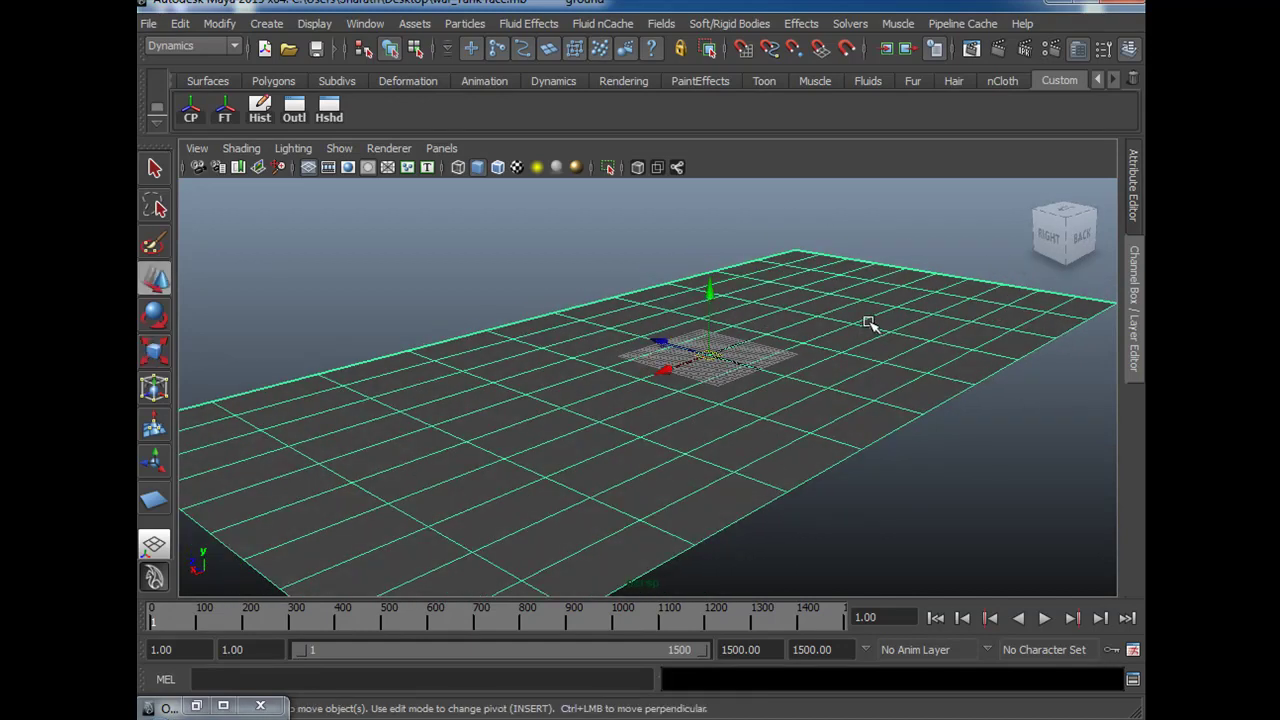
scroll(885, 405, up, 1)
right_drag(907, 372, 838, 374)
alt+drag(918, 450, 965, 432)
click(278, 27)
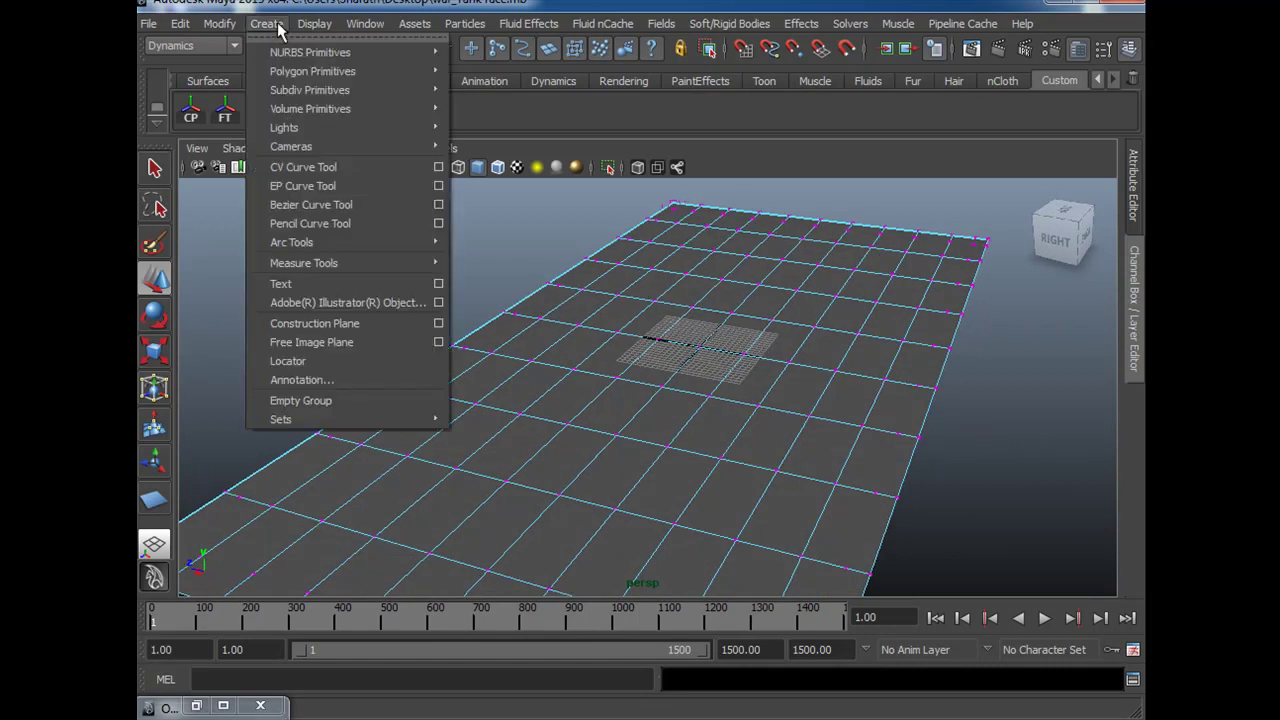
mouse_move(335, 146)
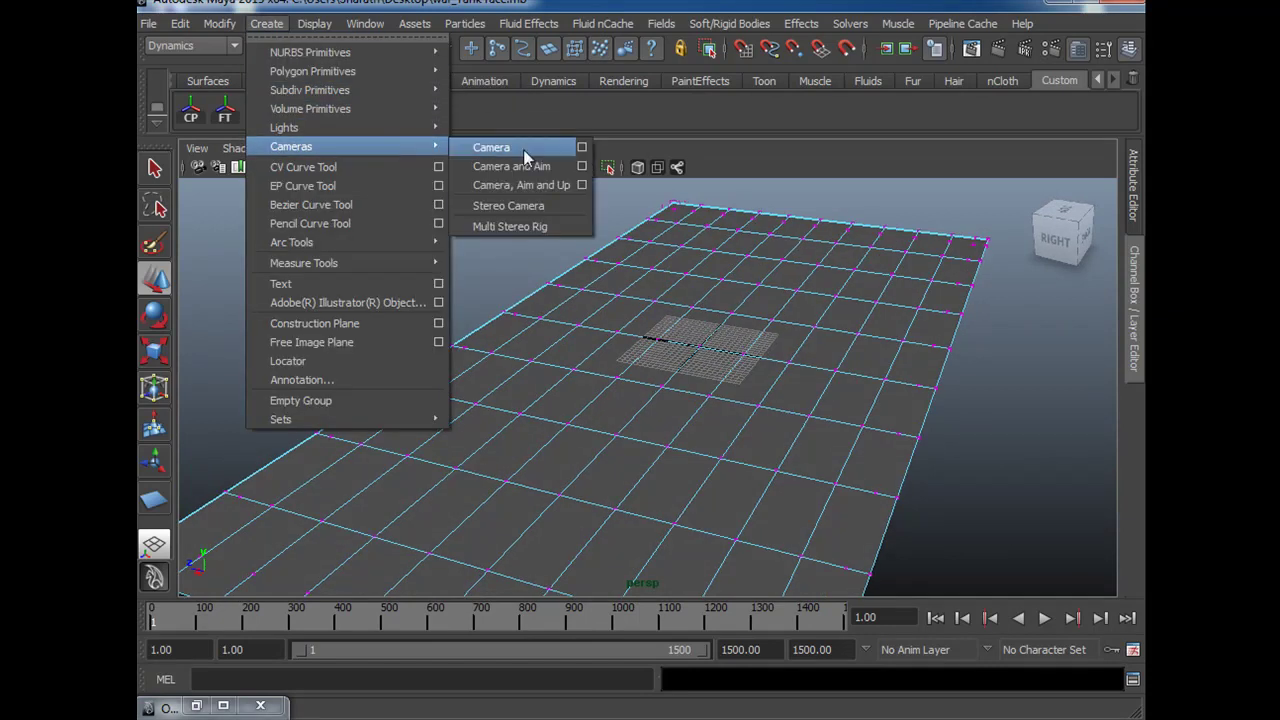
click(523, 149)
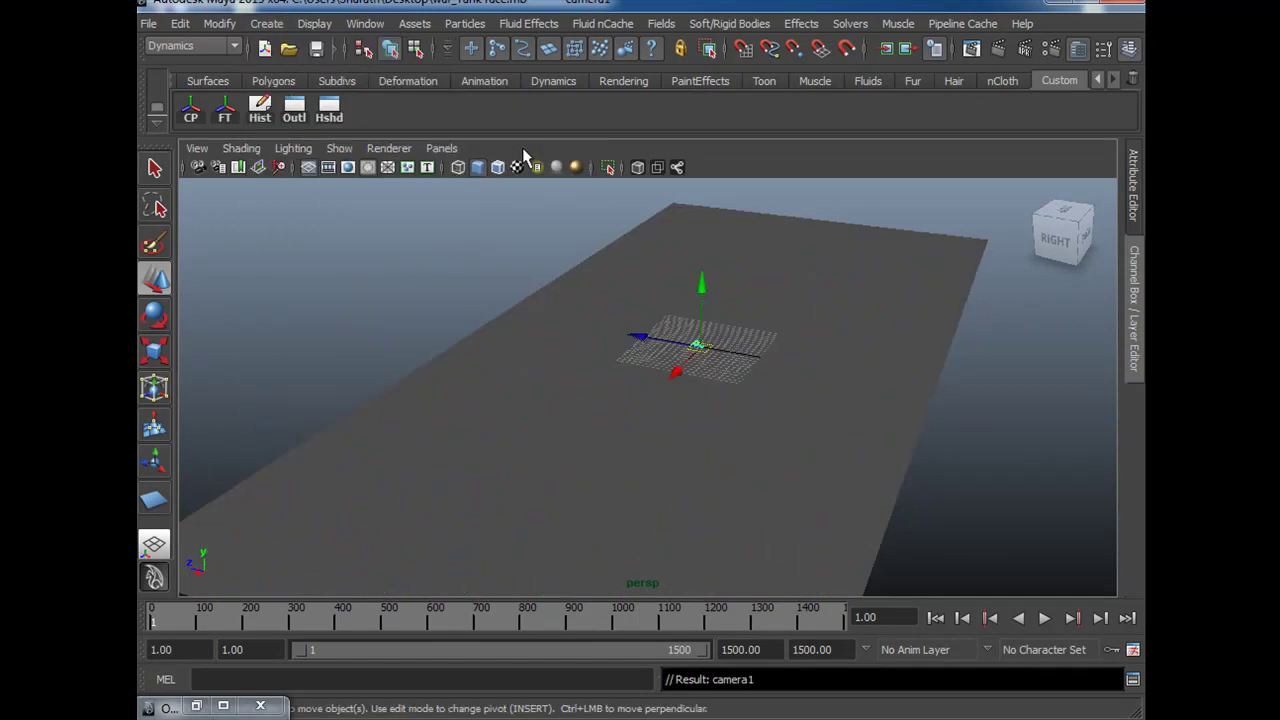
Look through the new camera and position it for a low view along the length of the ground.
click(441, 148)
click(476, 221)
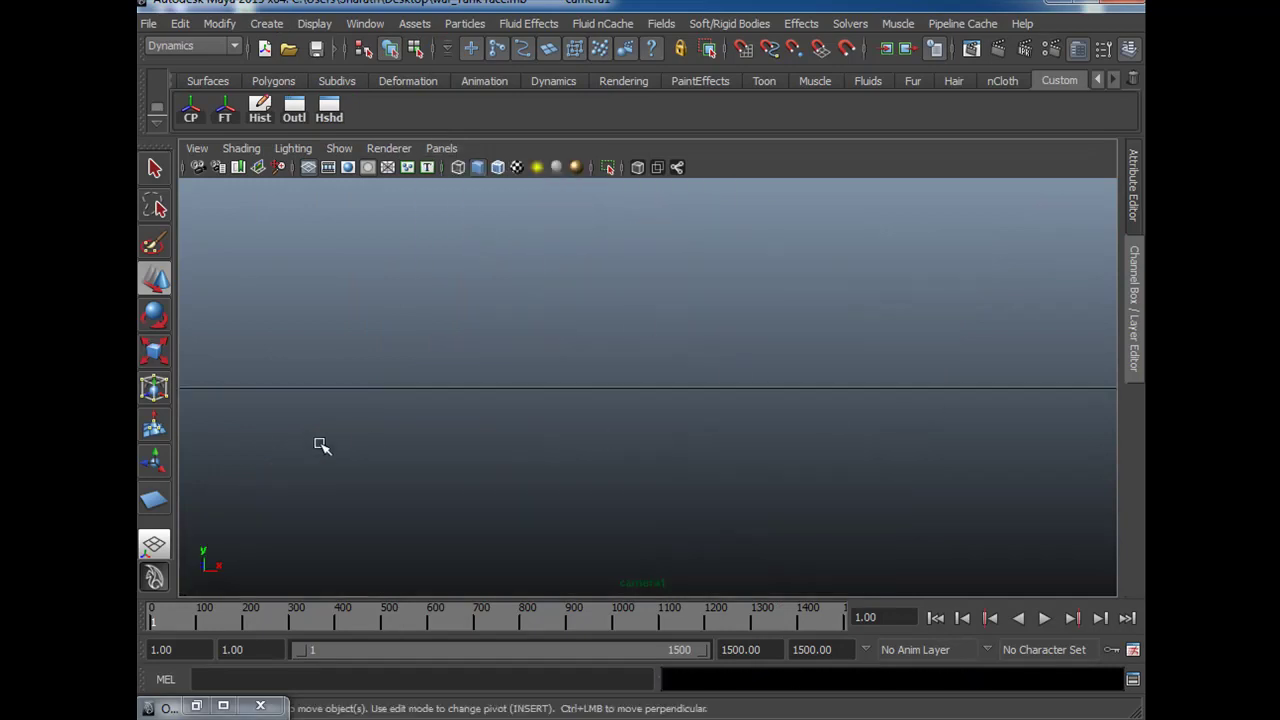
alt+drag(757, 406, 805, 470)
alt+drag(928, 419, 857, 429)
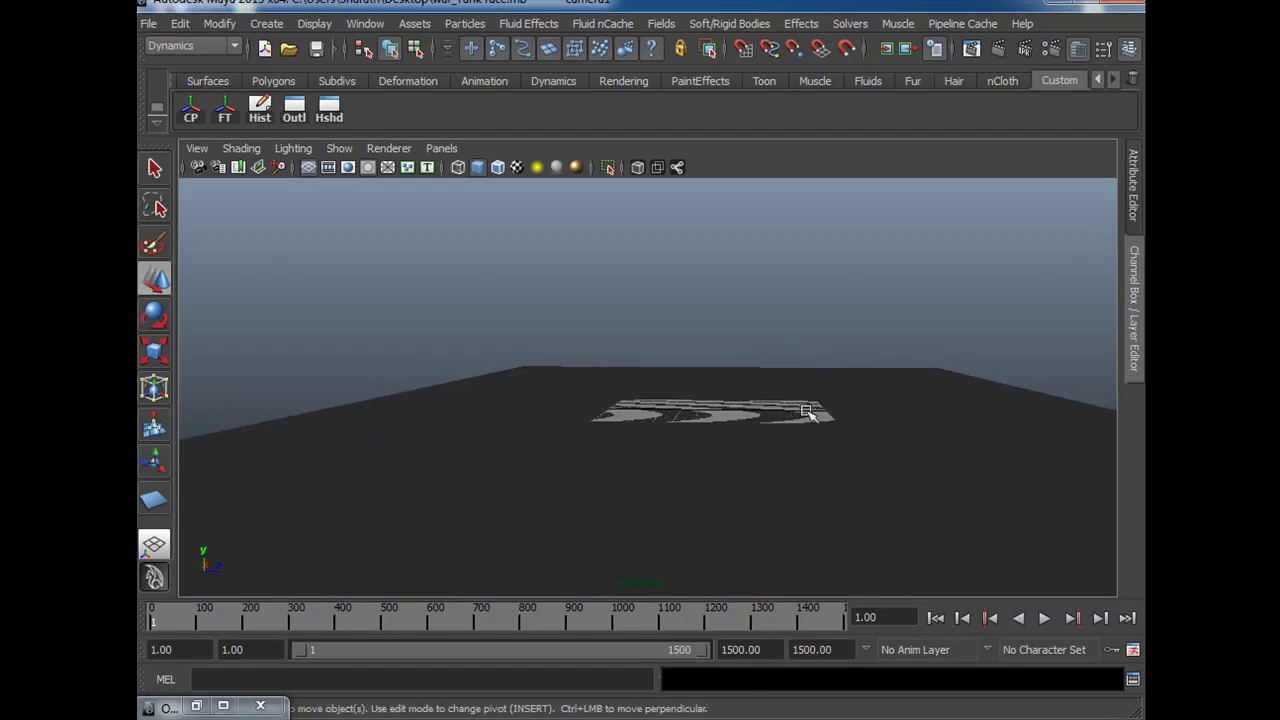
Display the resolution gate, safe action and safe title guides, and reframe the camera so the ground fills the lower half.
click(330, 170)
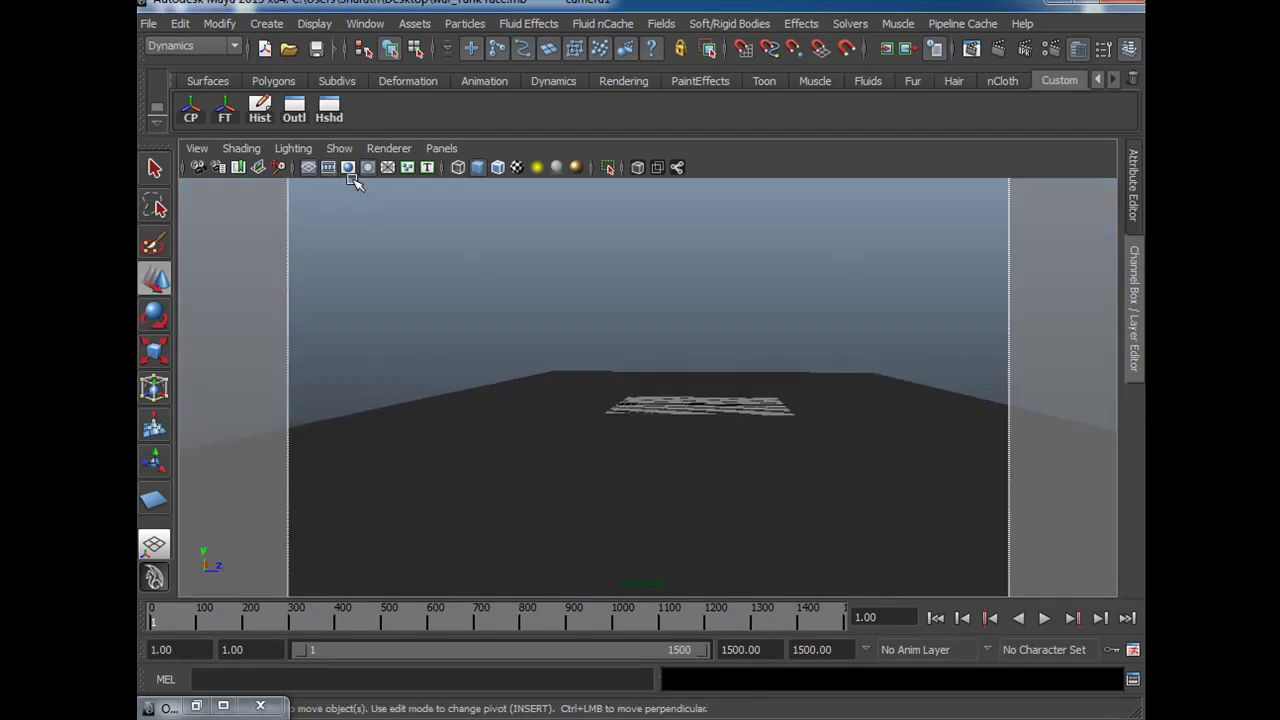
click(348, 169)
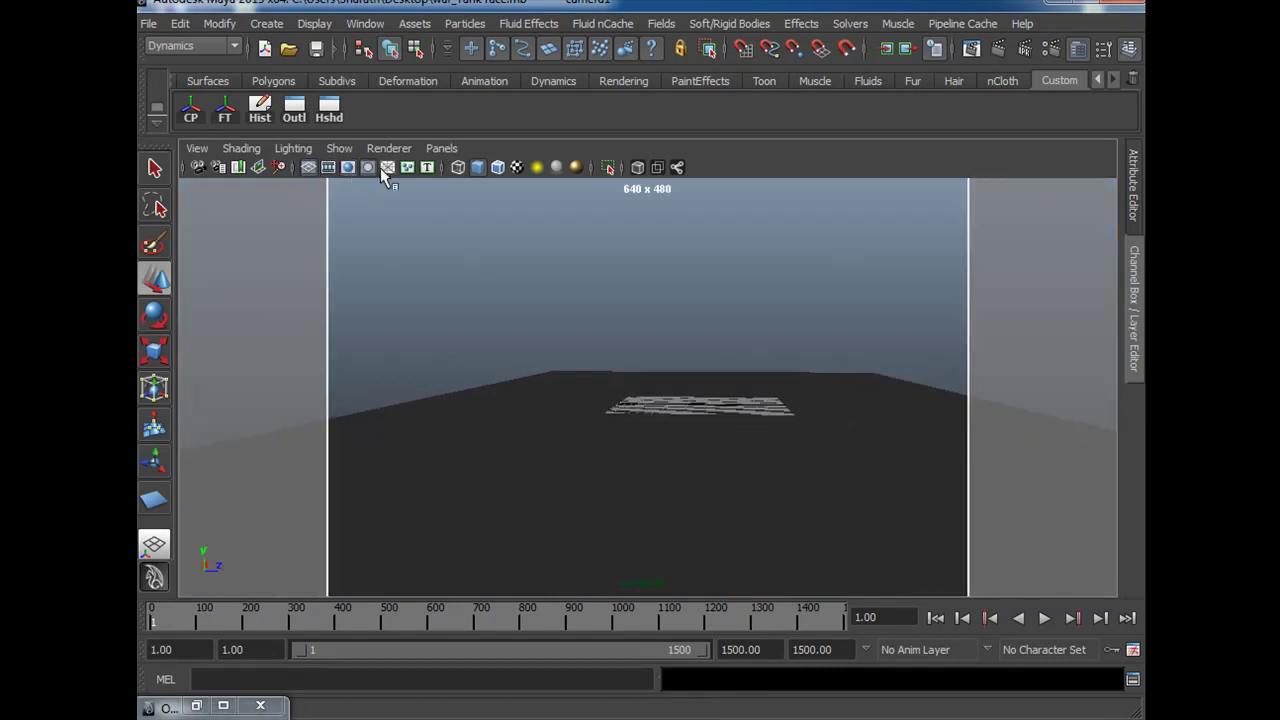
click(367, 167)
click(407, 167)
click(427, 167)
alt+drag(664, 415, 701, 402)
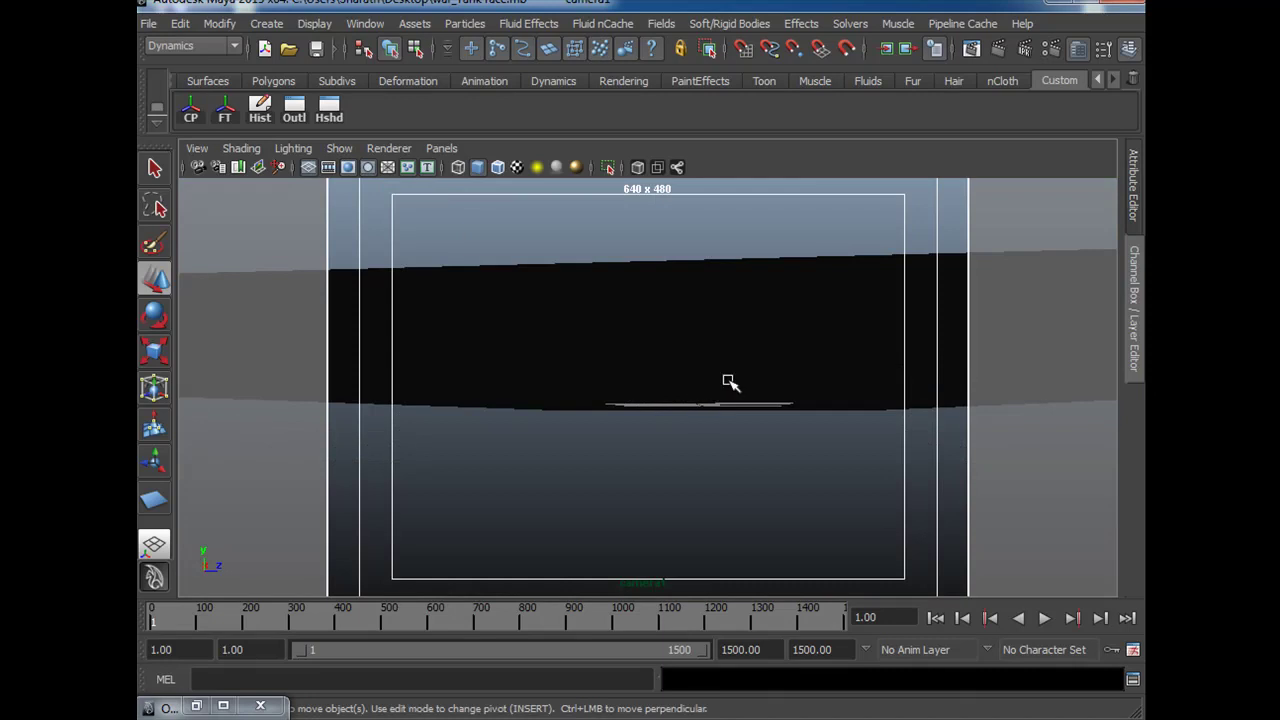
alt+drag(691, 337, 689, 372)
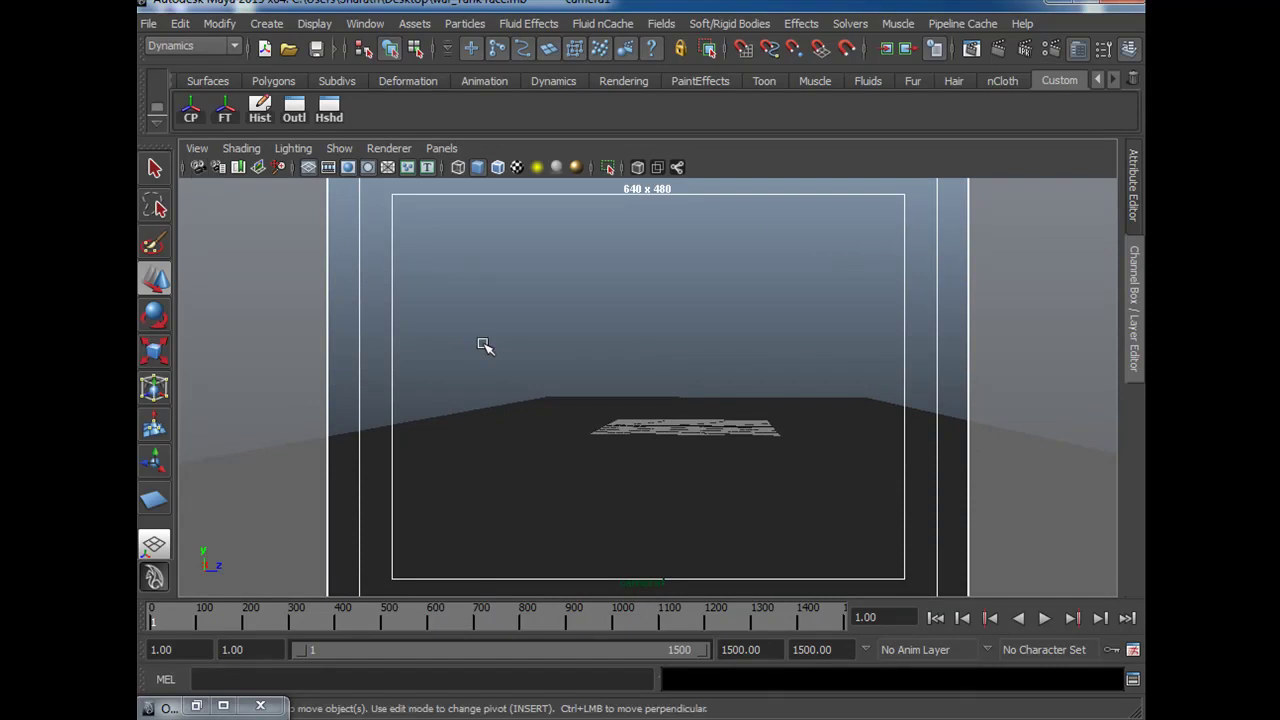
Lock camera1's Translate, Rotate and Scale channels.
key(ctrl+a)
key(ctrl+a)
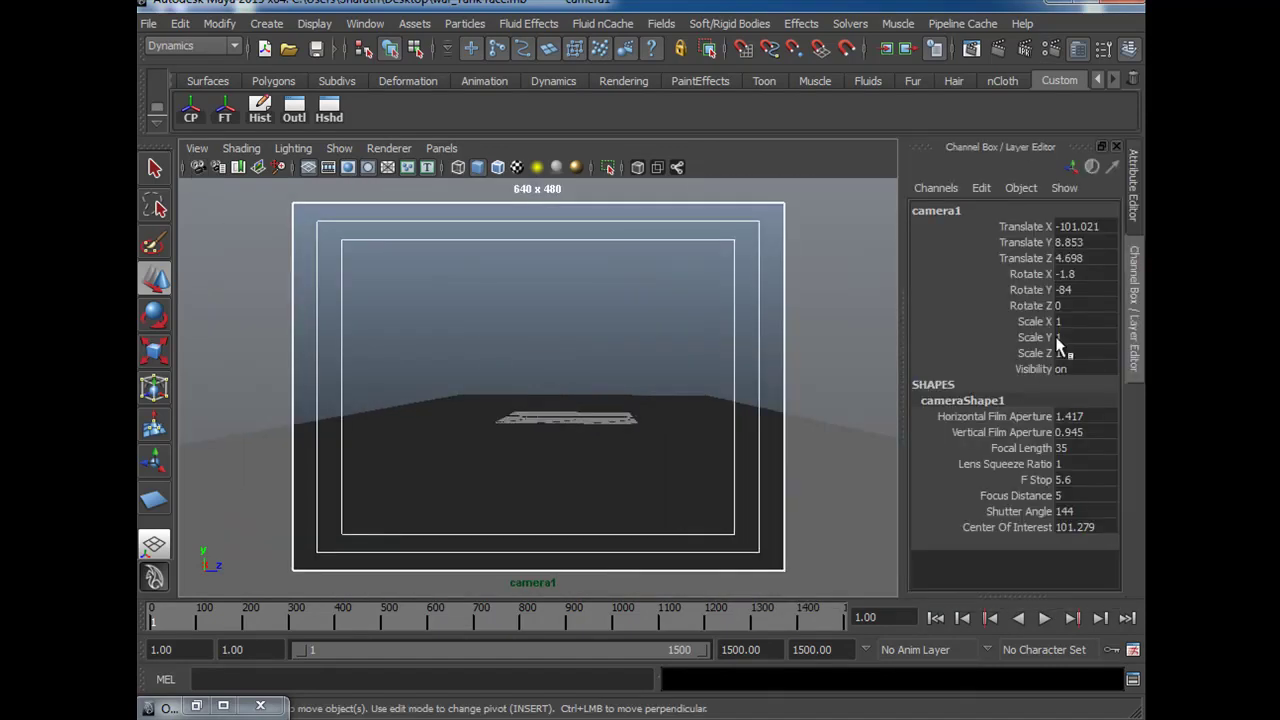
drag(1040, 228, 1050, 352)
right_click(1035, 322)
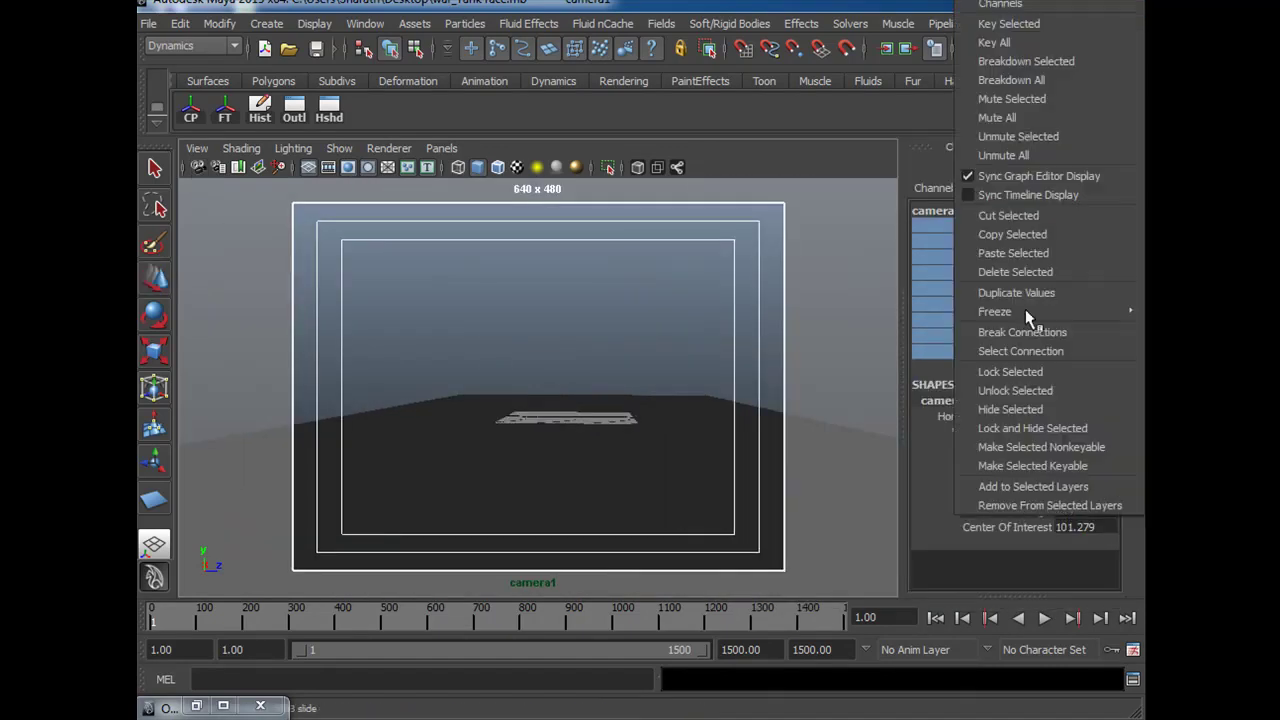
click(1022, 373)
click(1138, 290)
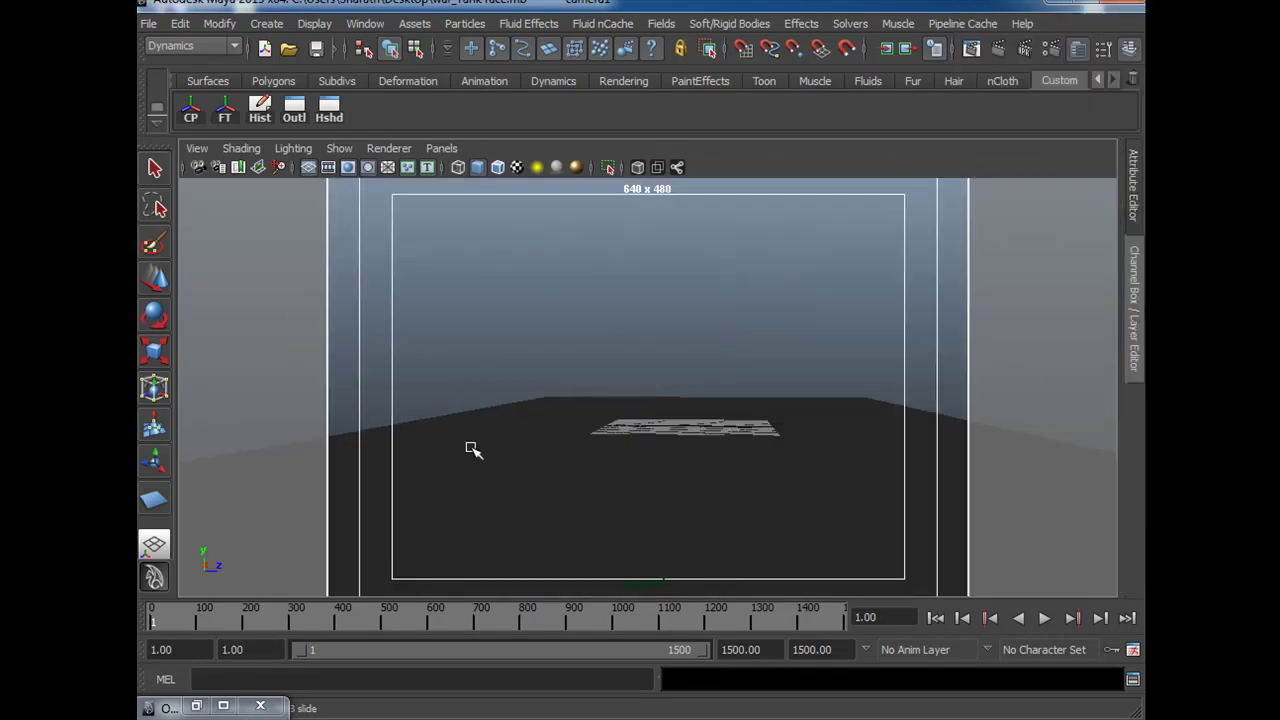
Return to the perspective view and select the ground surface for moving.
key(space)
key(space)
key(space)
drag(820, 473, 819, 436)
mouse_move(946, 437)
alt+mouse_down()
mouse_move(903, 480)
mouse_move(746, 491)
alt+mouse_up()
key(5)
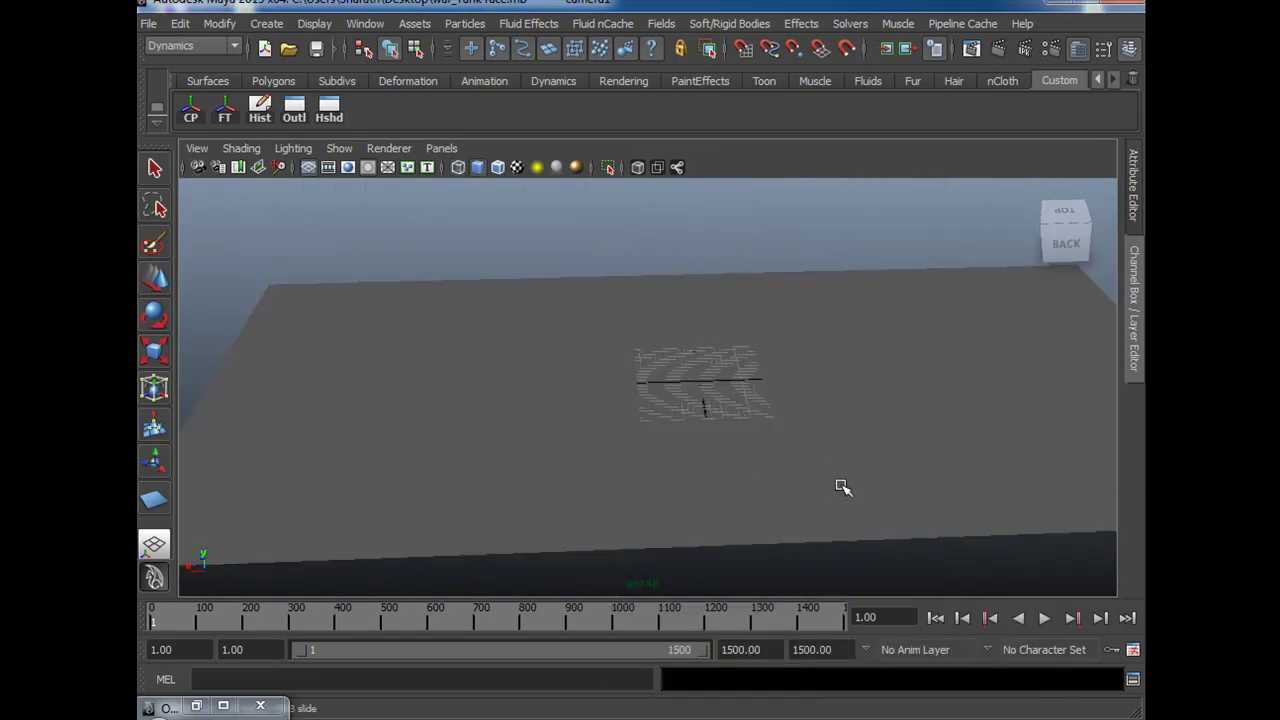
click(867, 483)
key(w)
mouse_move(899, 473)
alt+mouse_down()
mouse_move(826, 497)
mouse_move(879, 482)
alt+mouse_up()
alt+drag(890, 476, 920, 474)
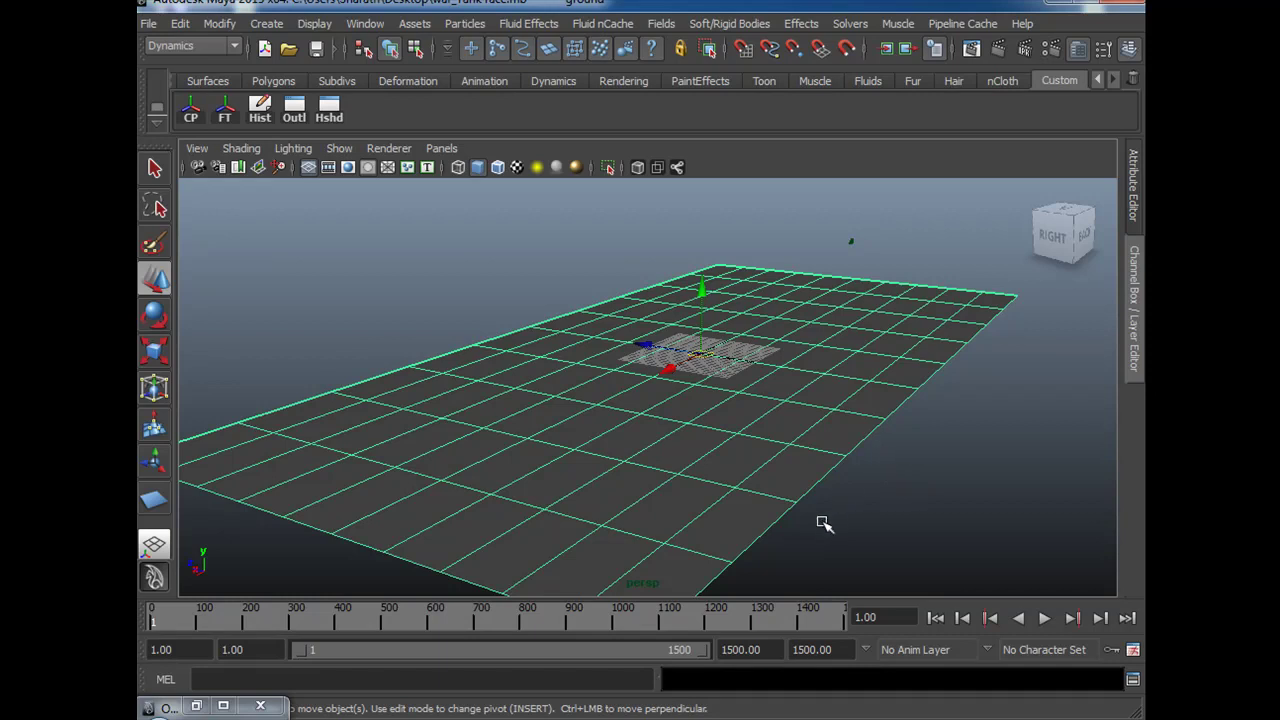
alt+drag(932, 512, 850, 527)
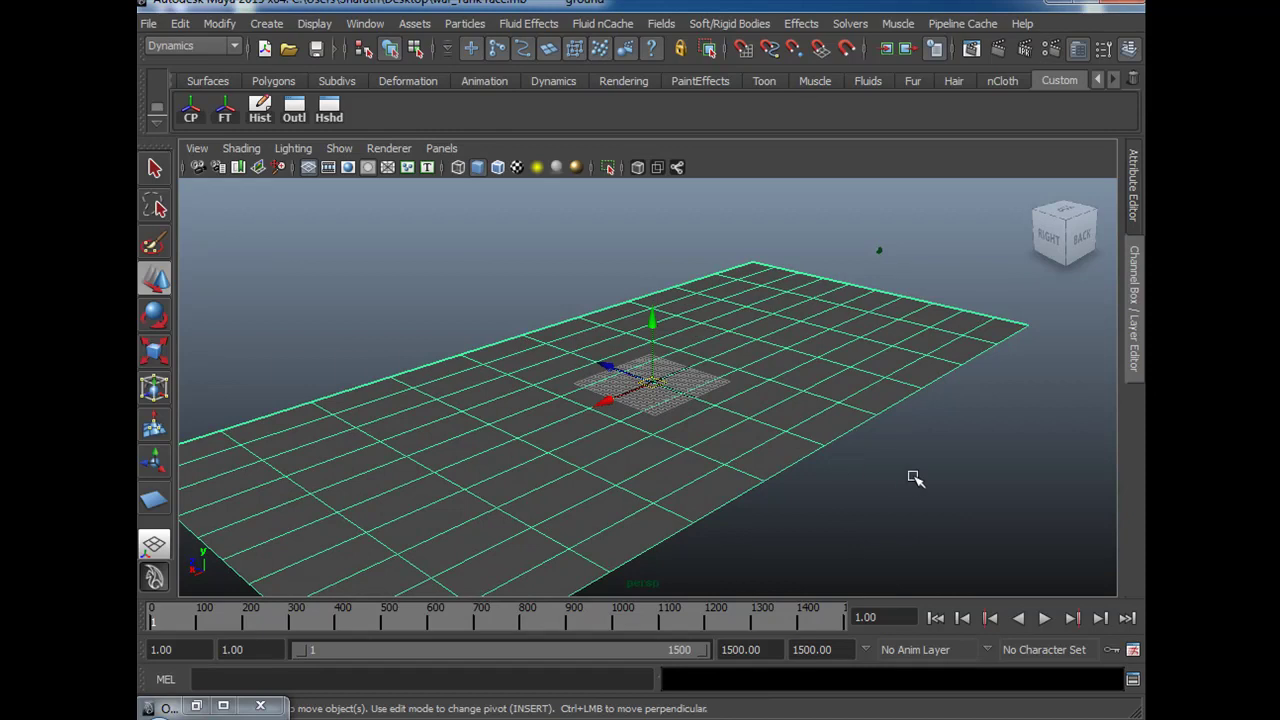
Switch the ground to control-vertex editing and select a vertex on the near half, beside the grid.
click(917, 294)
click(828, 248)
click(828, 418)
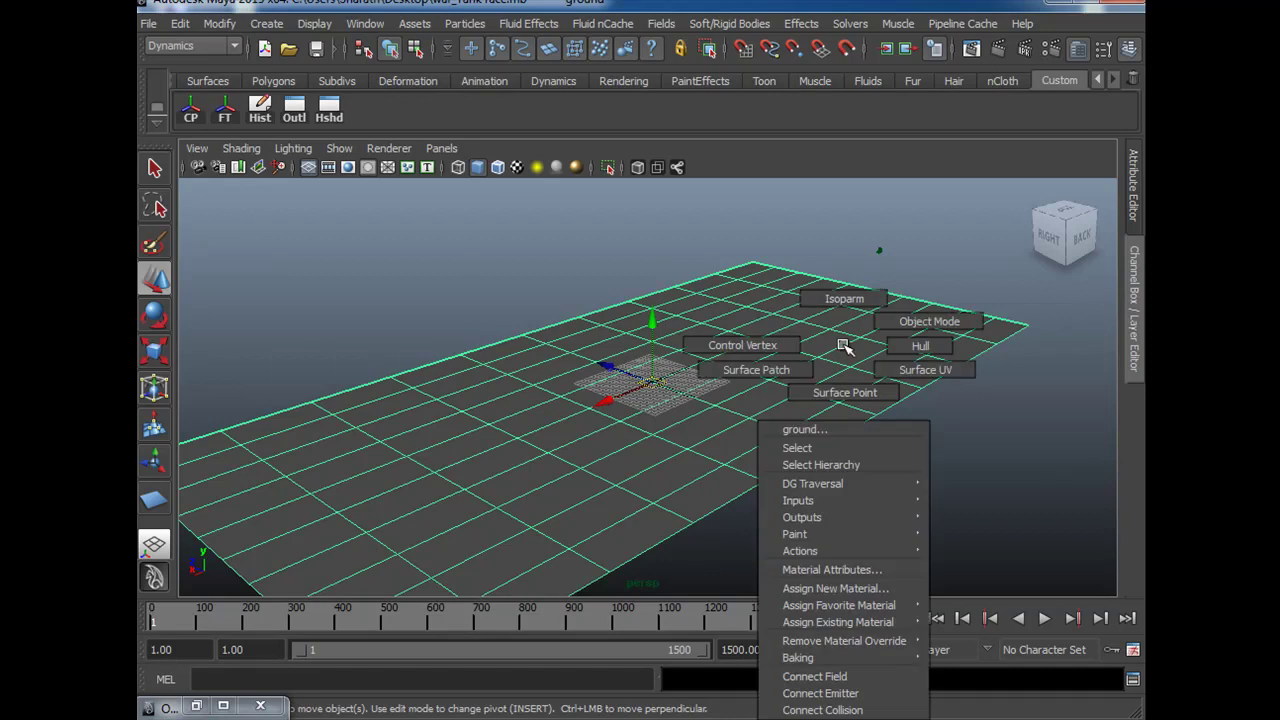
right_drag(815, 386, 716, 367)
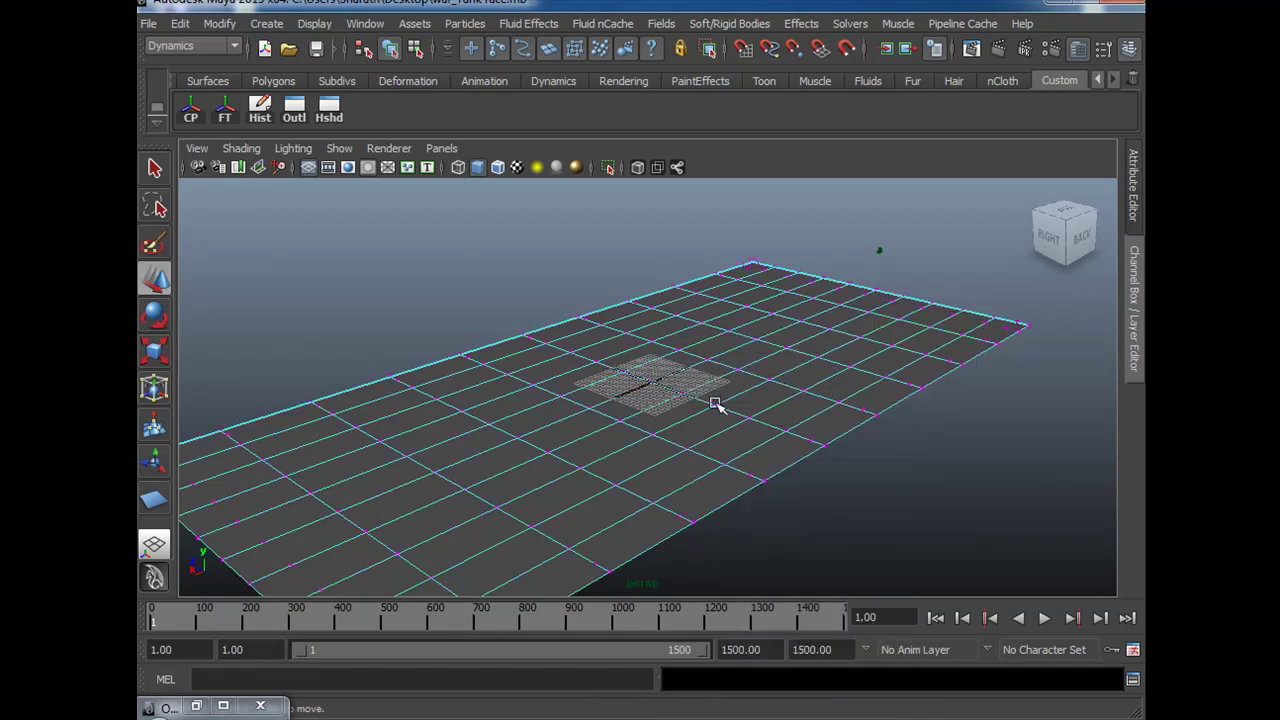
alt+drag(563, 453, 510, 468)
drag(538, 382, 693, 394)
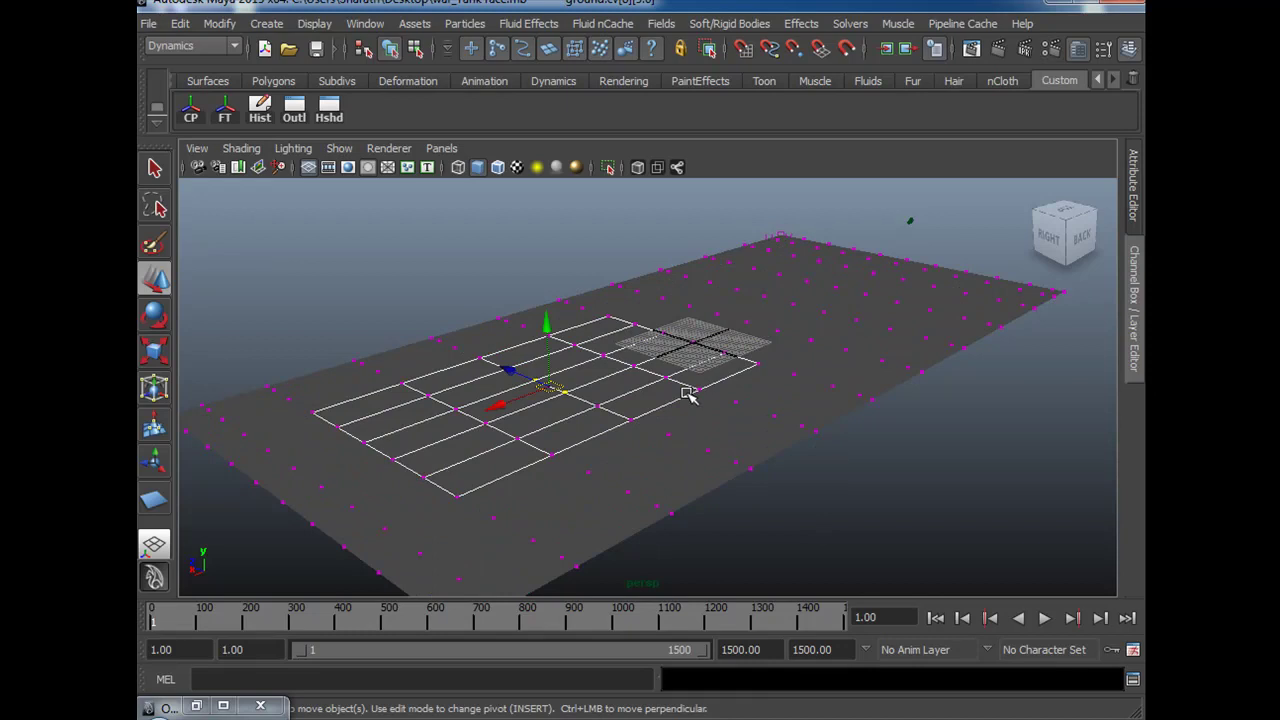
Turn on soft selection, widen its falloff, and raise a control vertex on the near half into a gentle mound.
key(b)
key(b)
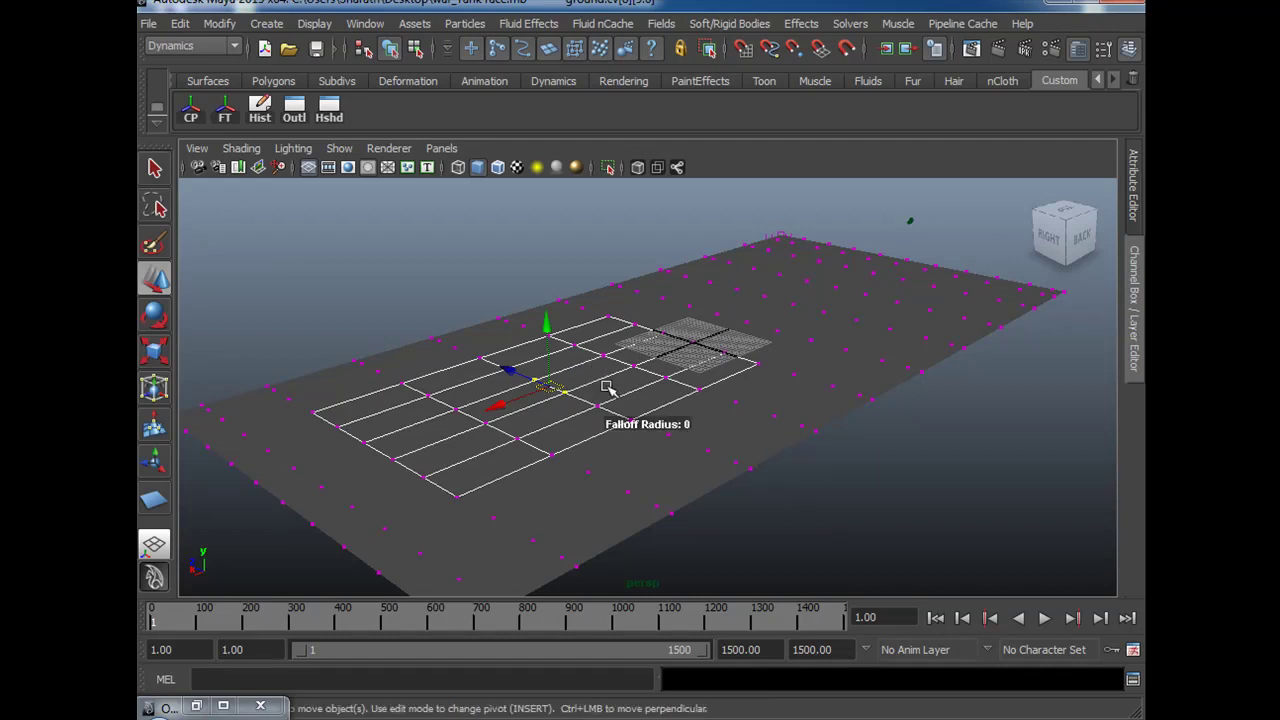
alt+drag(831, 505, 816, 530)
click(812, 530)
drag(542, 406, 811, 449)
middle_drag(663, 411, 644, 391)
drag(548, 362, 547, 345)
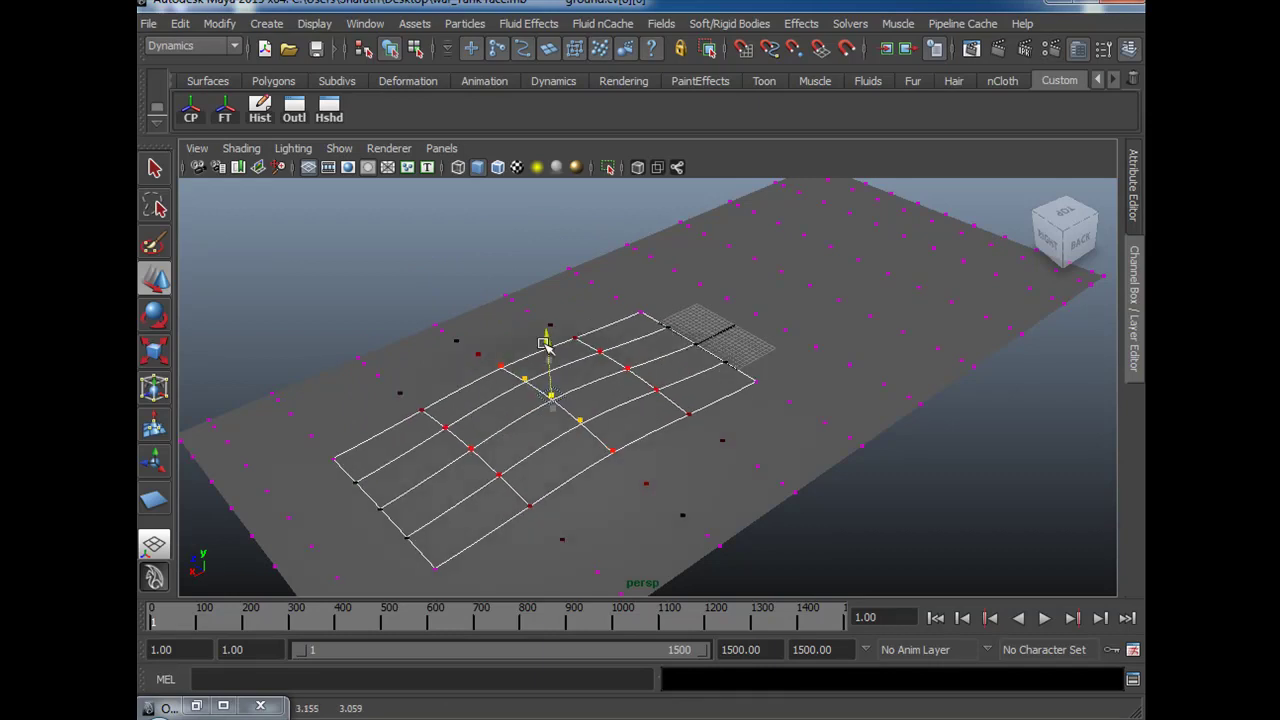
Raise and lower further soft-selected control vertices around the grid and on the far half to form hills and dips.
click(647, 487)
drag(648, 432, 649, 418)
drag(625, 298, 650, 322)
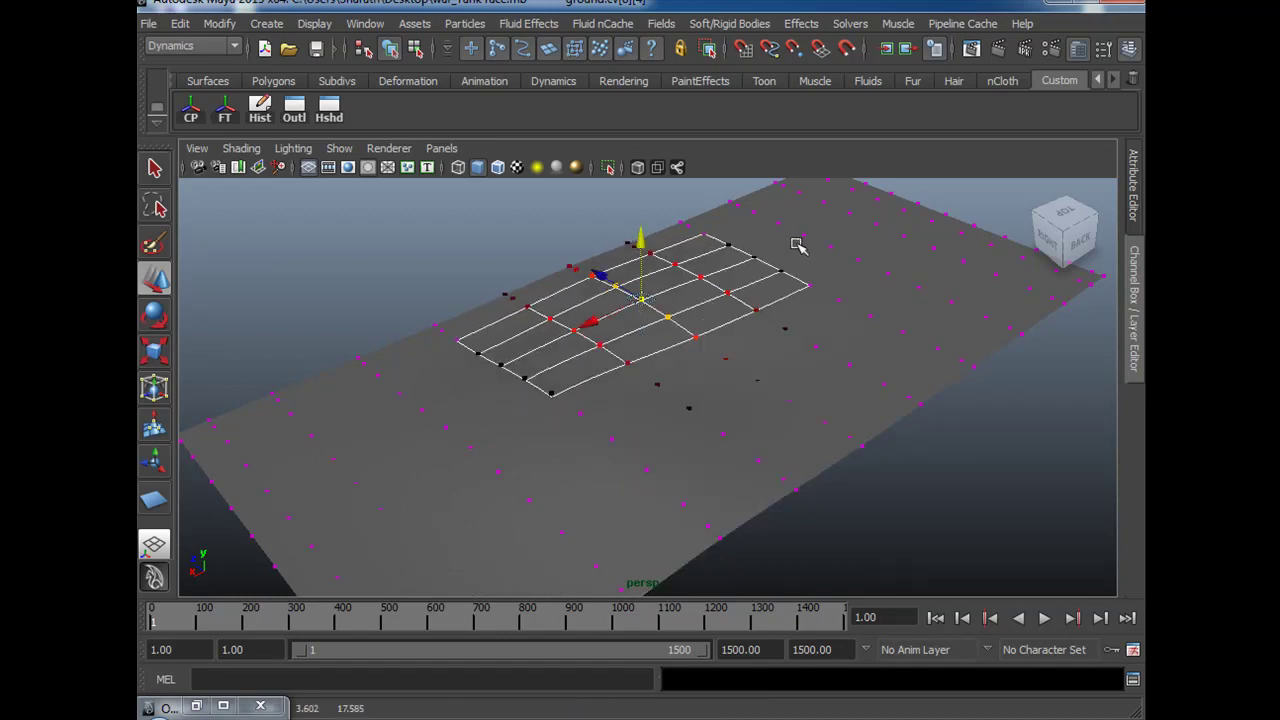
drag(774, 261, 826, 301)
drag(800, 227, 802, 253)
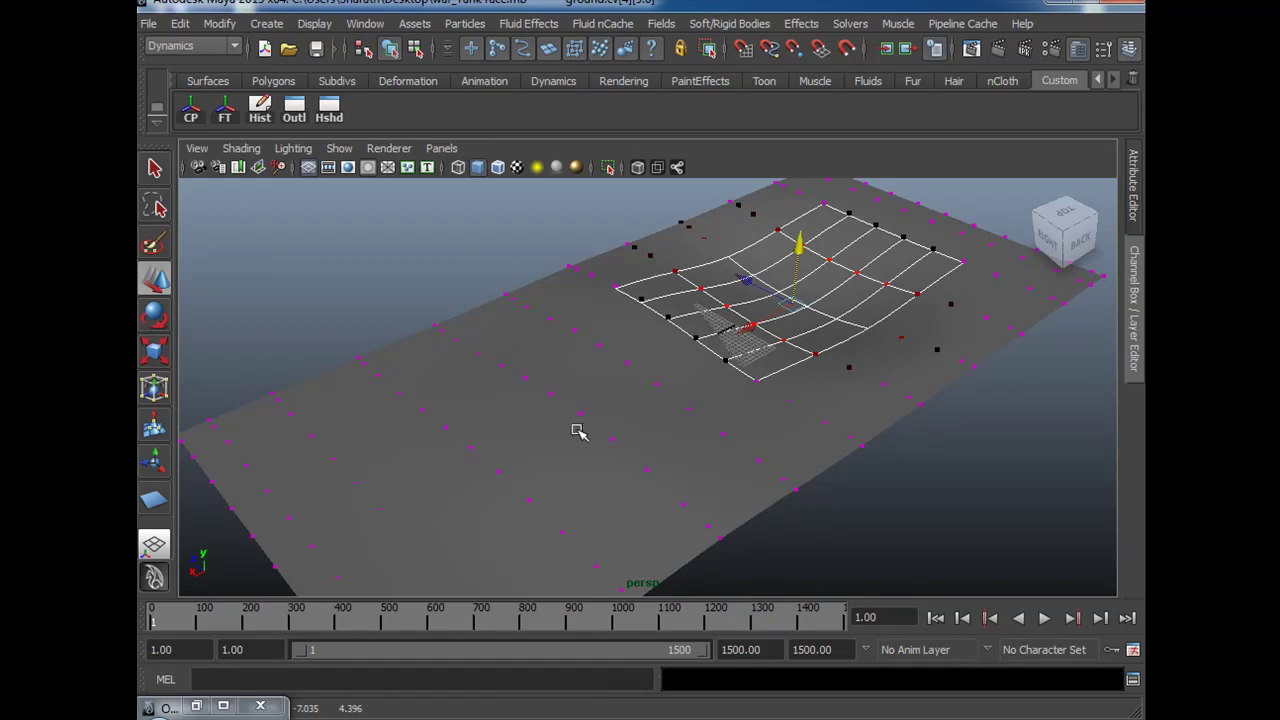
click(670, 317)
drag(667, 292, 666, 302)
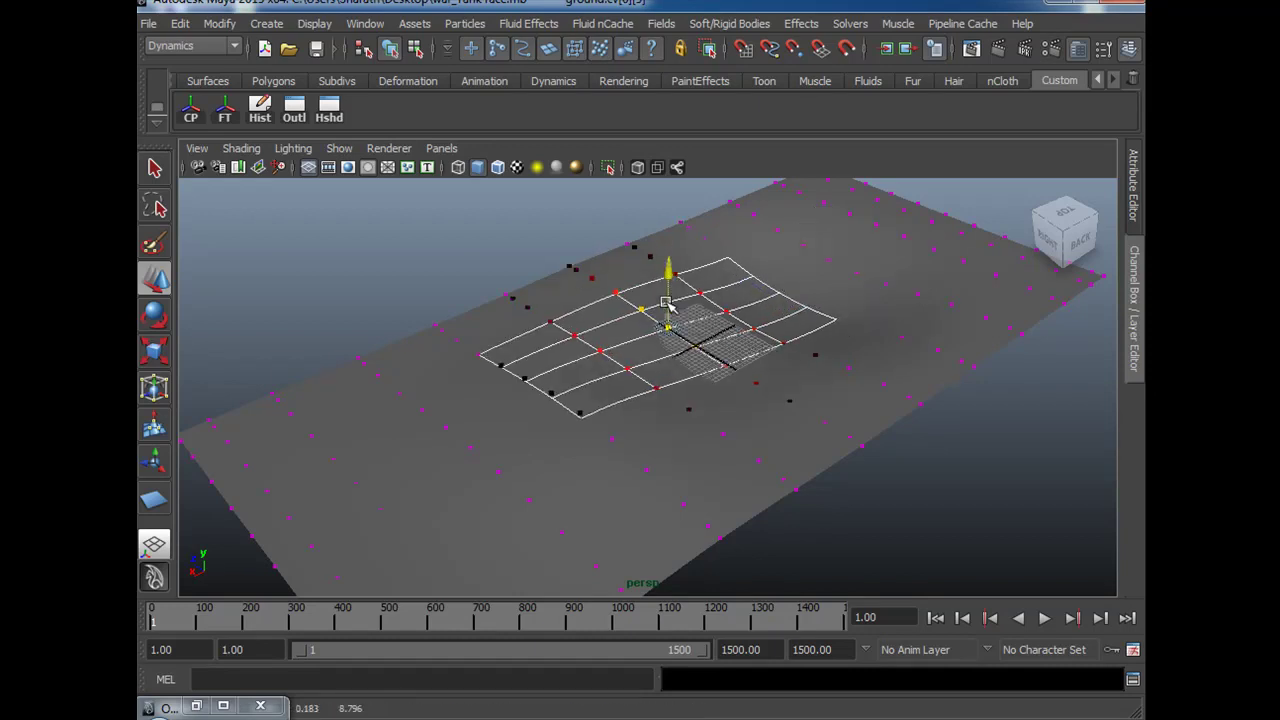
In the camera1 view, lower soft-selected control vertices along the ground's horizon to shape the skyline.
key(space)
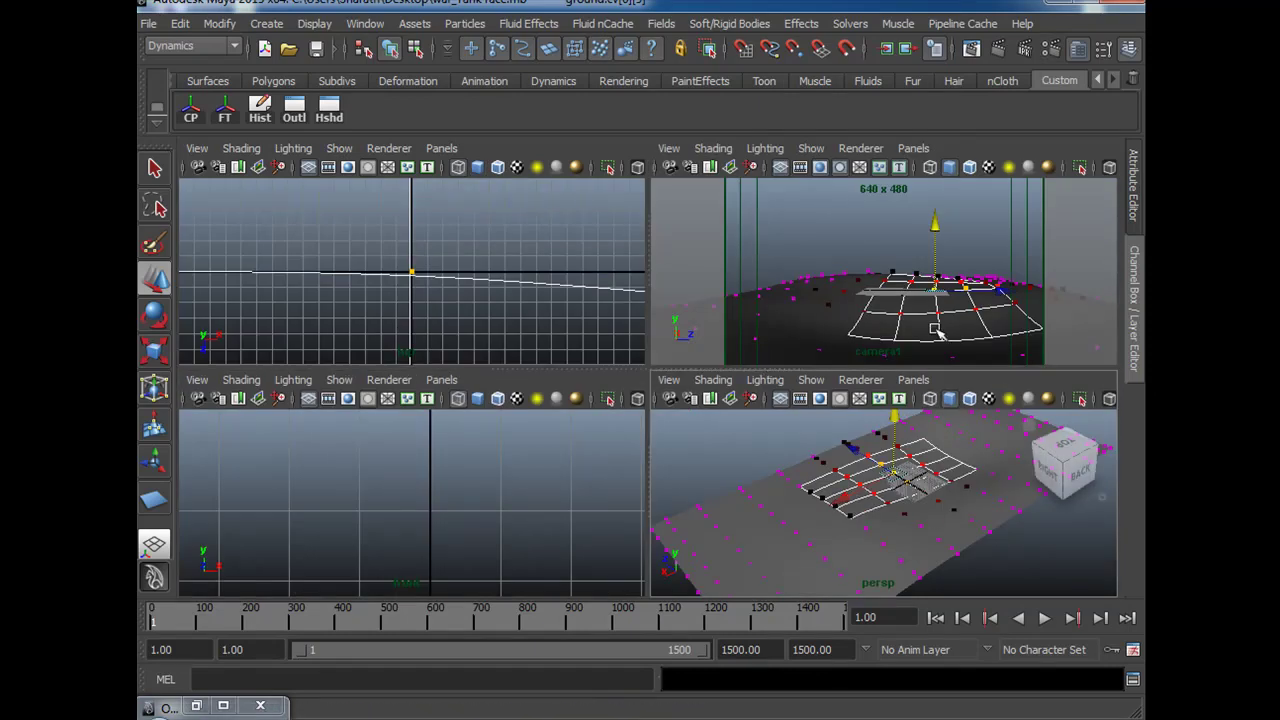
key(space)
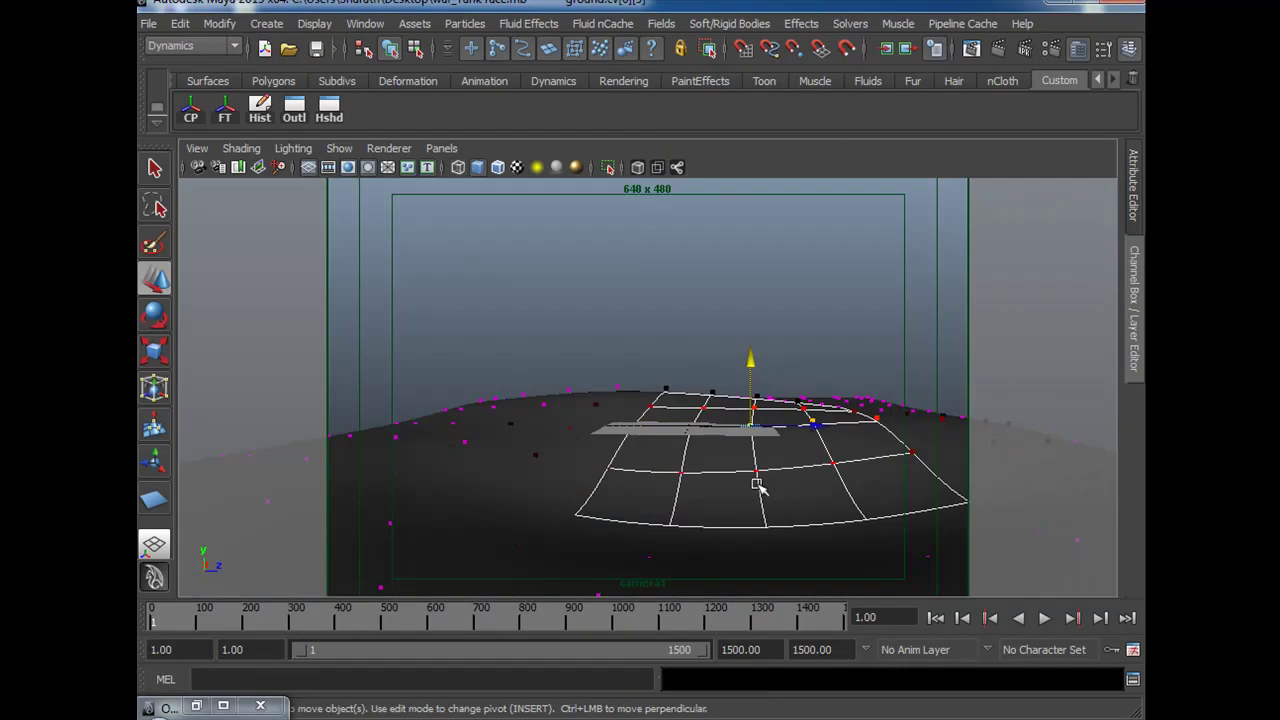
drag(605, 371, 675, 391)
drag(637, 326, 635, 363)
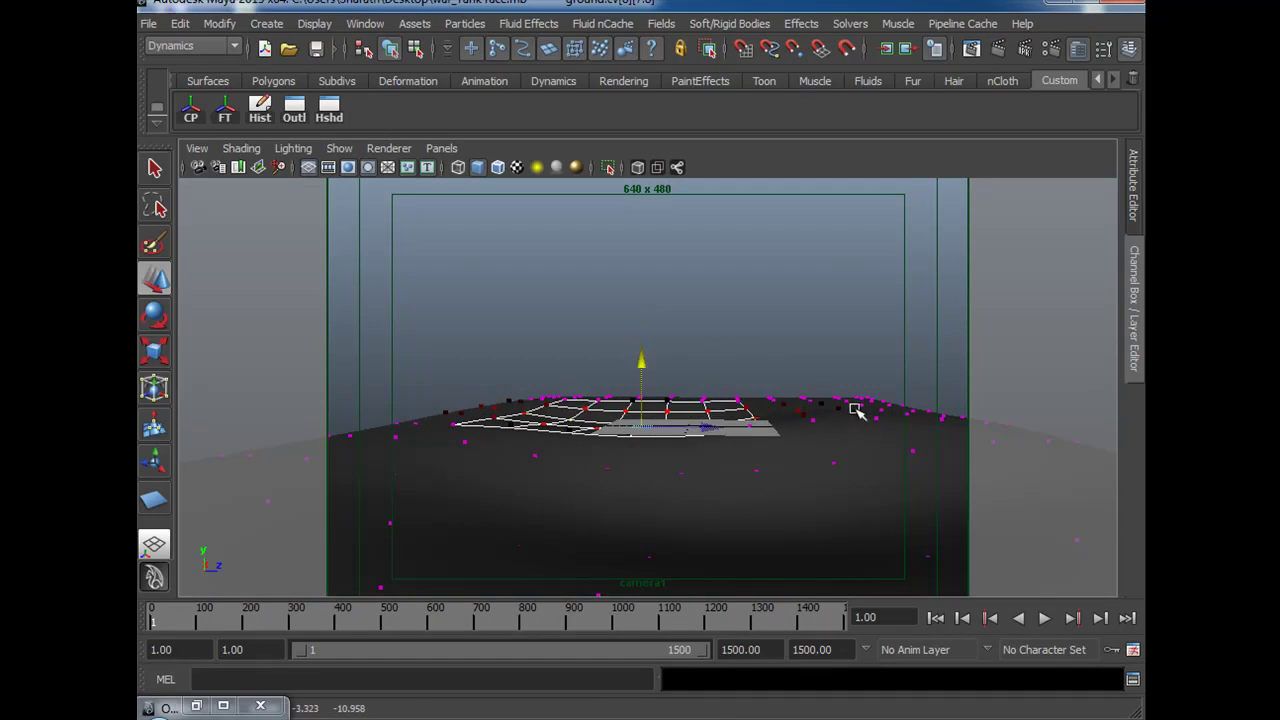
drag(794, 391, 815, 412)
drag(804, 342, 804, 347)
drag(696, 393, 713, 408)
drag(706, 349, 706, 361)
drag(864, 408, 884, 426)
drag(876, 366, 877, 381)
Raise soft-selected control vertices in the foreground of the camera view, and return to the perspective view.
drag(662, 462, 697, 486)
drag(678, 434, 679, 424)
drag(578, 576, 541, 542)
drag(653, 508, 697, 526)
drag(675, 467, 680, 437)
key(space)
key(space)
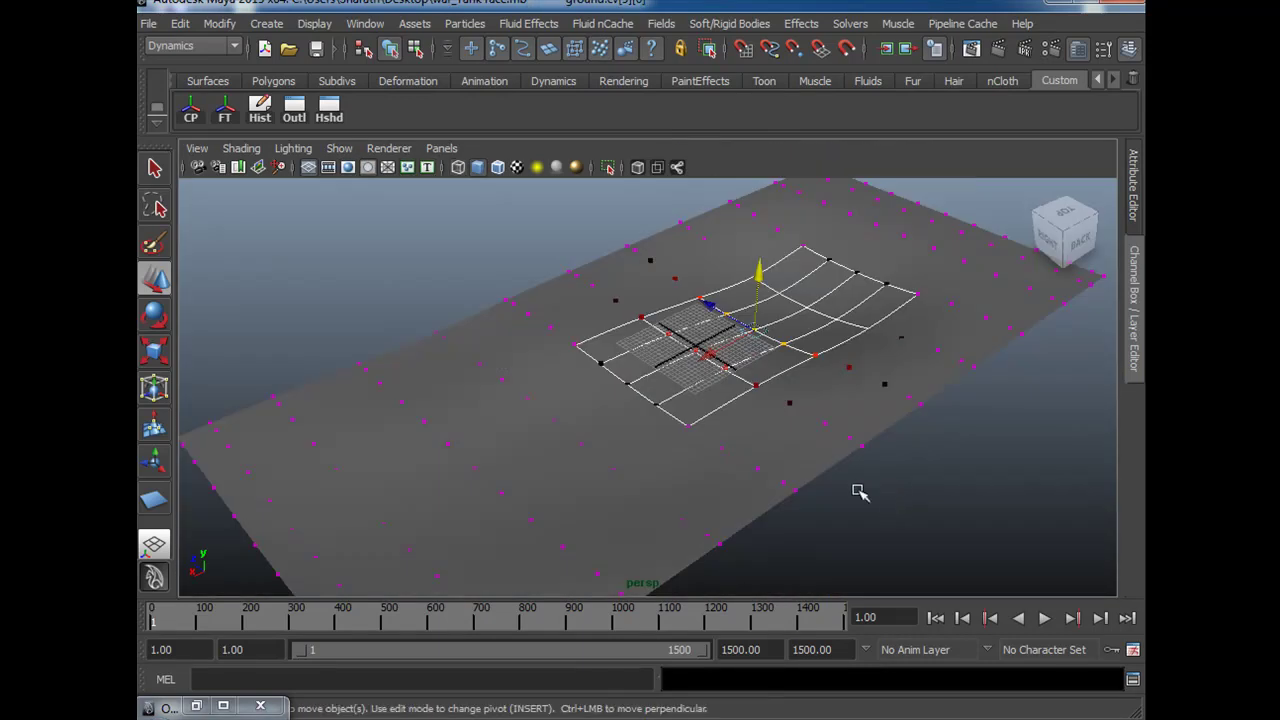
Return the sculpted ground to object mode and select the whole surface.
click(916, 488)
alt+drag(920, 491, 797, 474)
right_drag(758, 344, 865, 258)
click(825, 348)
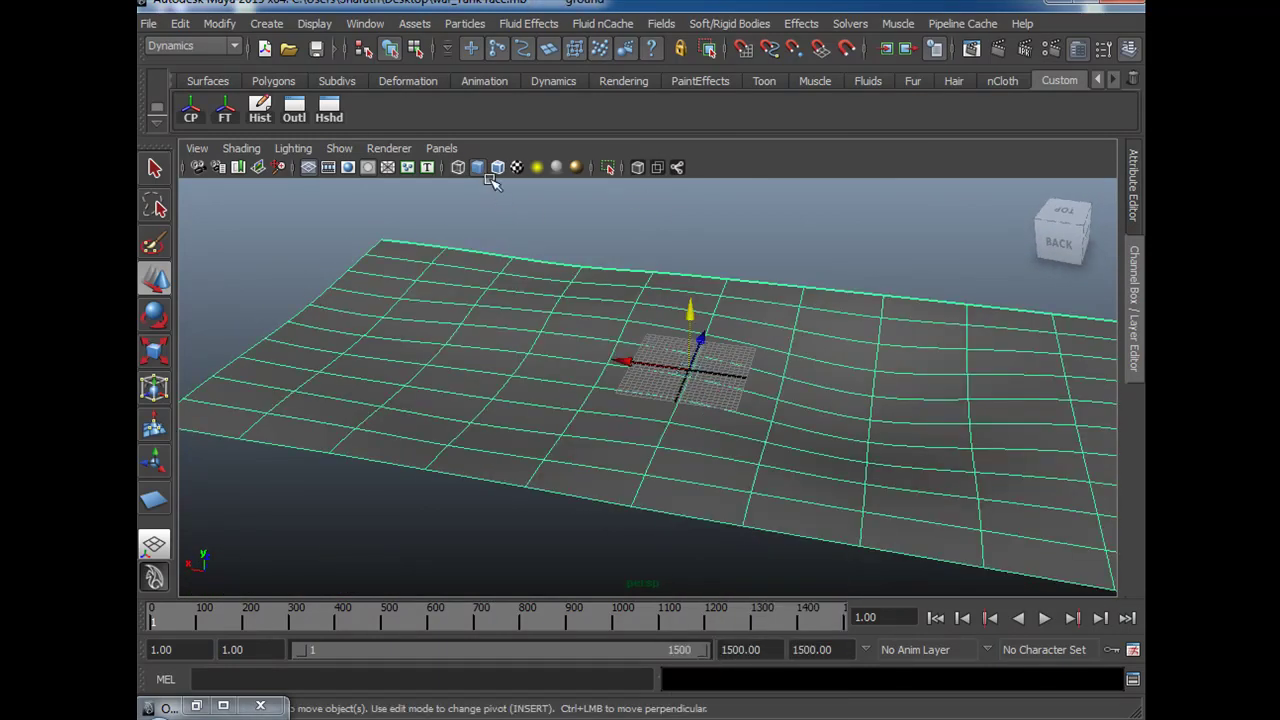
click(916, 277)
alt+drag(943, 437, 806, 438)
alt+drag(809, 509, 745, 472)
click(787, 478)
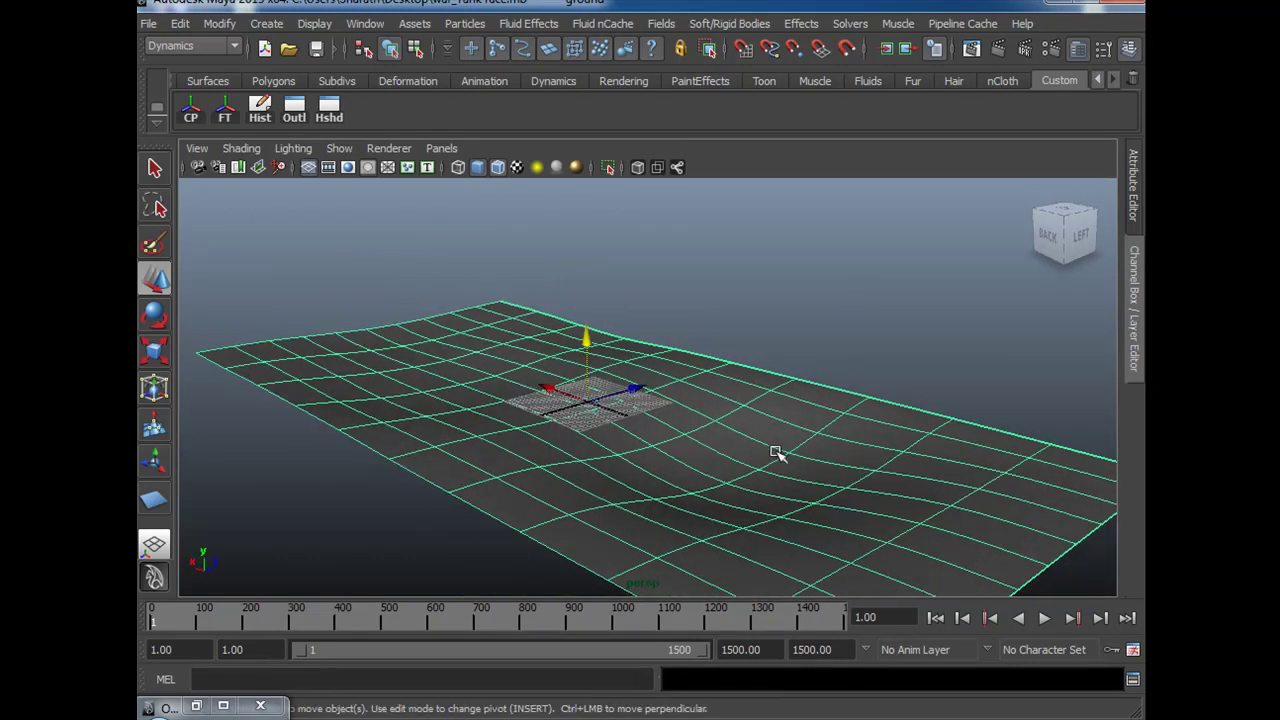
Switch the selected ground surface to control vertex editing.
key(ctrl+a)
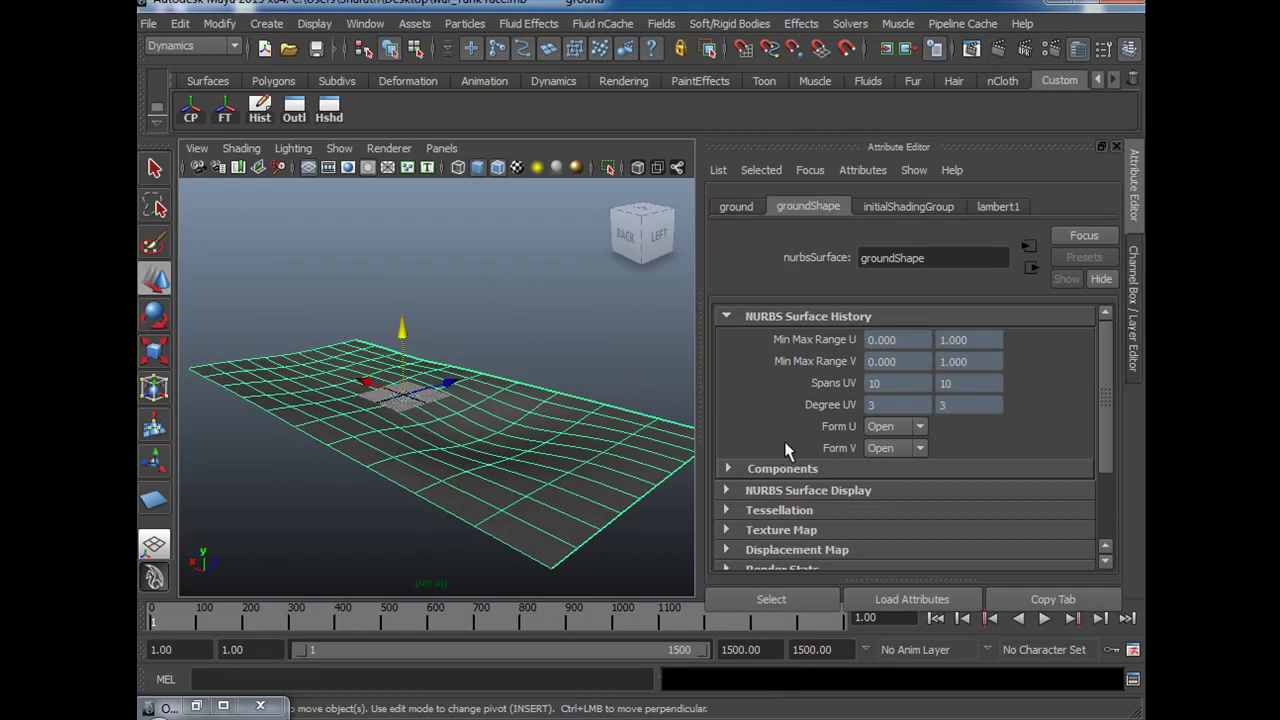
key(ctrl+a)
key(ctrl+a)
key(ctrl+a)
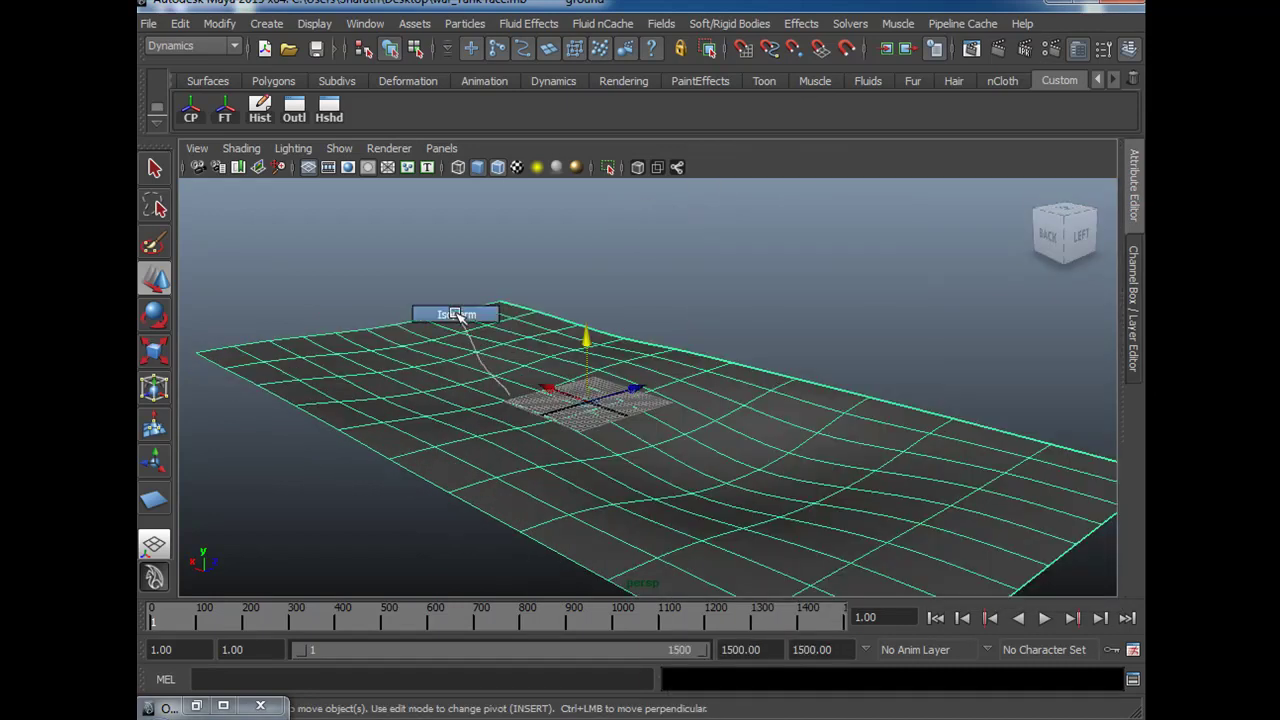
right_drag(508, 394, 457, 315)
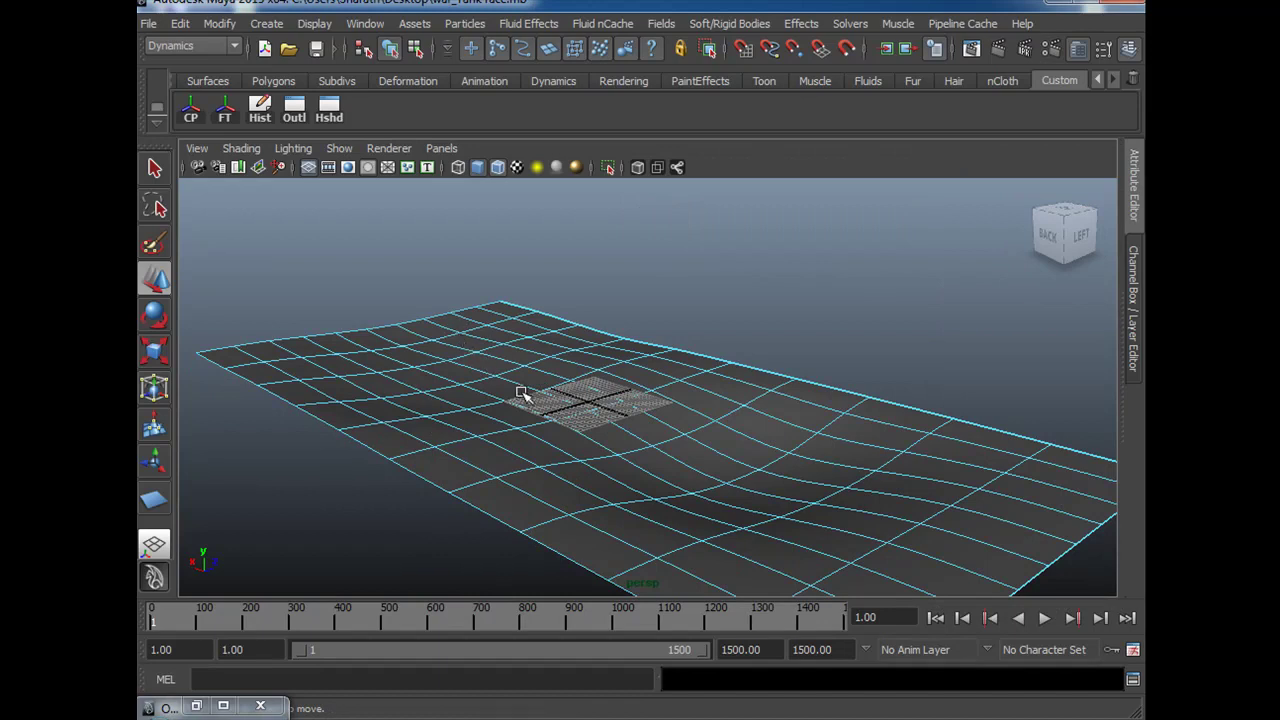
alt+drag(515, 403, 517, 434)
right_drag(528, 370, 450, 388)
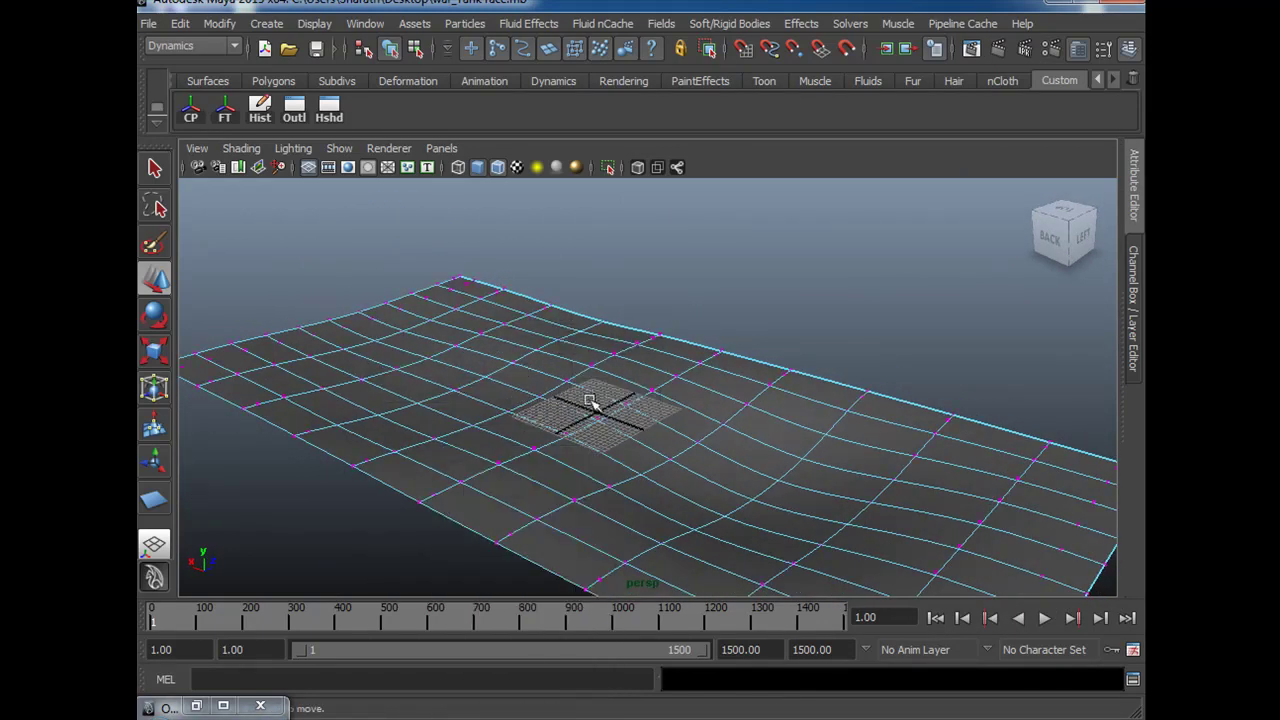
Reduce the soft-selection falloff and adjust the height of control vertices on the ground's far half.
alt+drag(495, 425, 726, 521)
drag(674, 450, 676, 434)
mouse_move(420, 366)
mouse_down()
mouse_move(472, 401)
mouse_move(428, 359)
mouse_move(437, 366)
mouse_up()
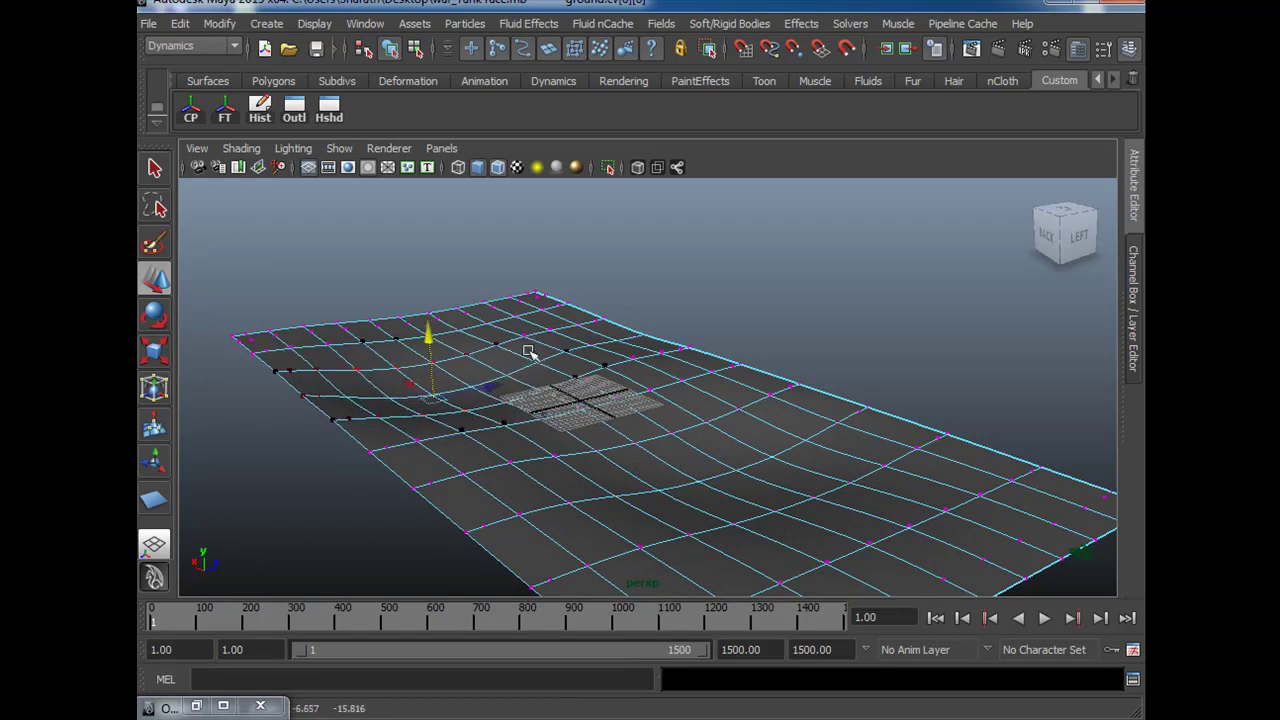
key(b)
drag(490, 404, 585, 407)
mouse_move(427, 343)
mouse_down()
mouse_move(428, 358)
mouse_move(428, 328)
mouse_up()
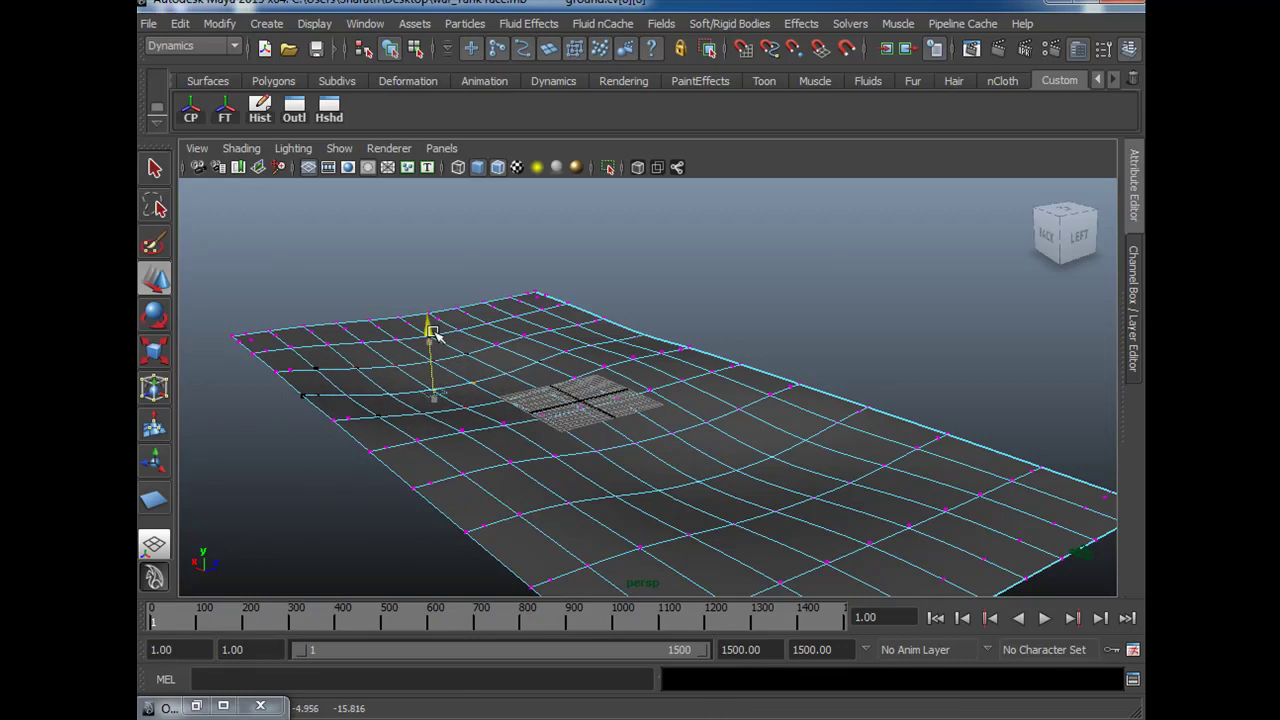
drag(571, 340, 652, 388)
drag(605, 323, 603, 321)
drag(486, 457, 523, 467)
click(519, 424)
Return the ground to object mode and select the whole surface.
alt+drag(606, 466, 611, 504)
right_drag(708, 425, 814, 277)
right_drag(756, 411, 891, 289)
click(846, 443)
alt+drag(846, 450, 710, 528)
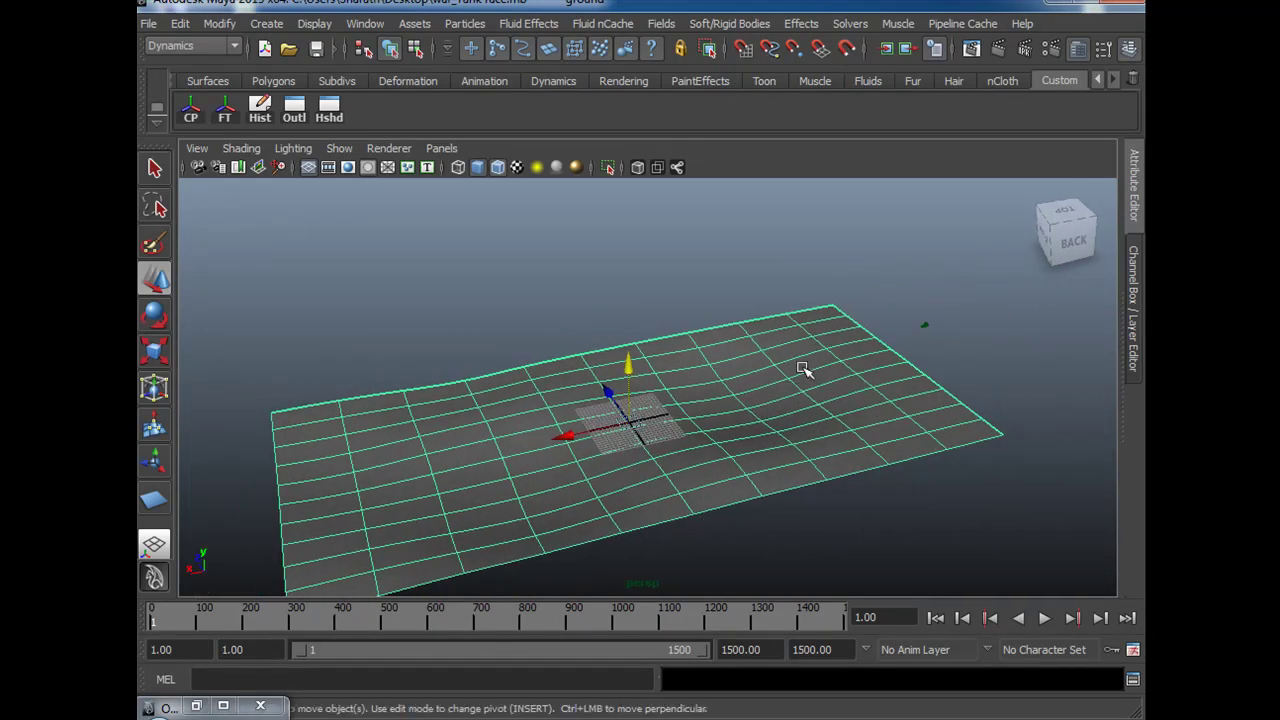
Inspect the control vertices at the ground's far corner near the camera, along with the groundShape attributes.
right_drag(811, 388, 755, 372)
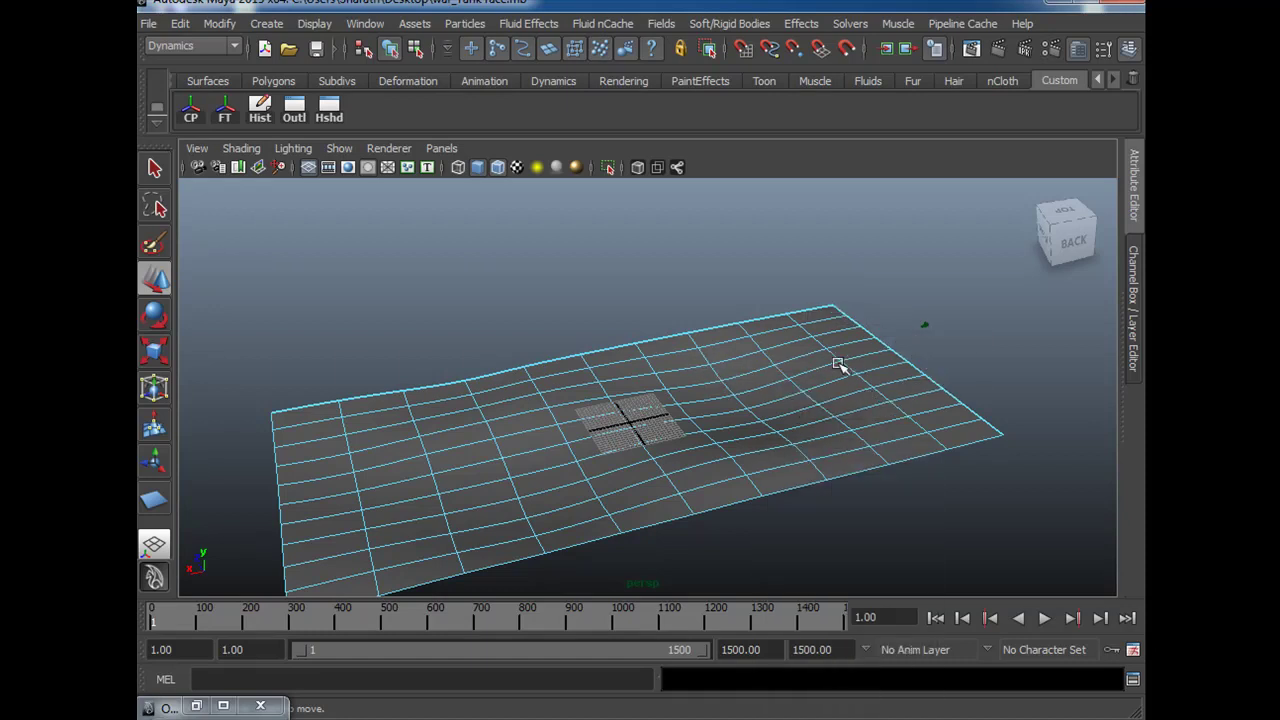
right_drag(873, 452, 788, 372)
click(836, 306)
key(ctrl+a)
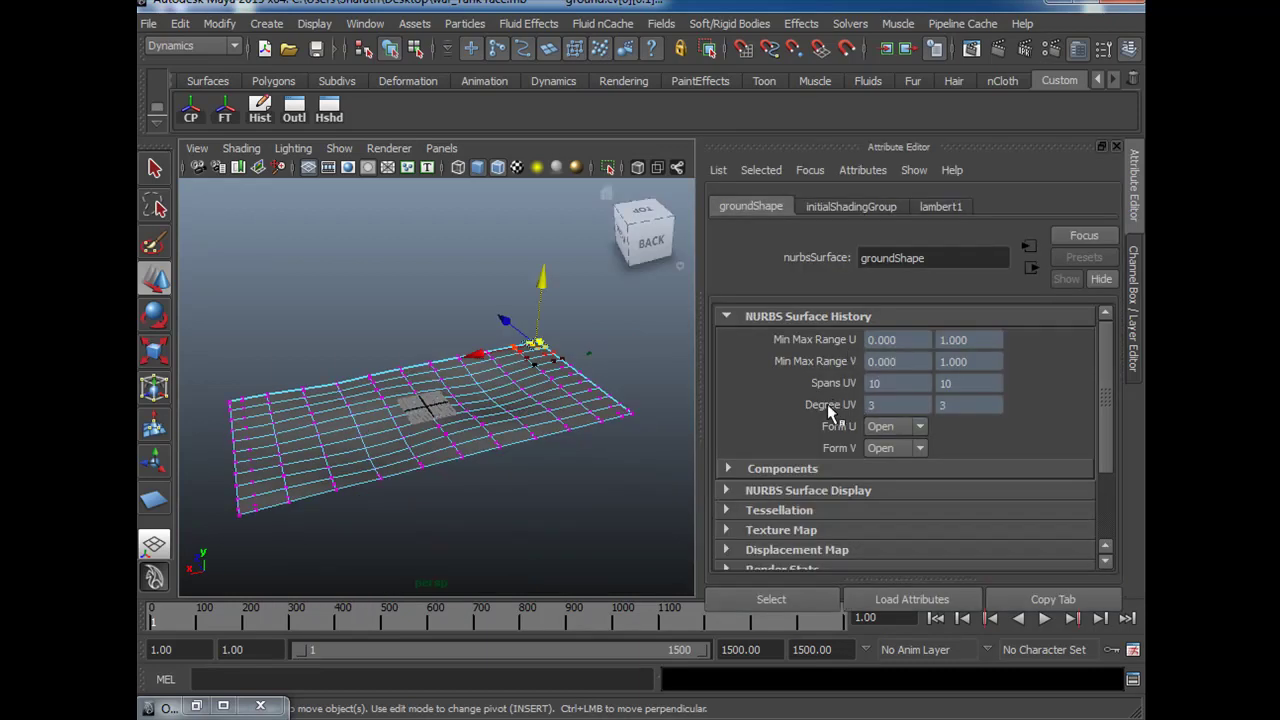
click(1136, 203)
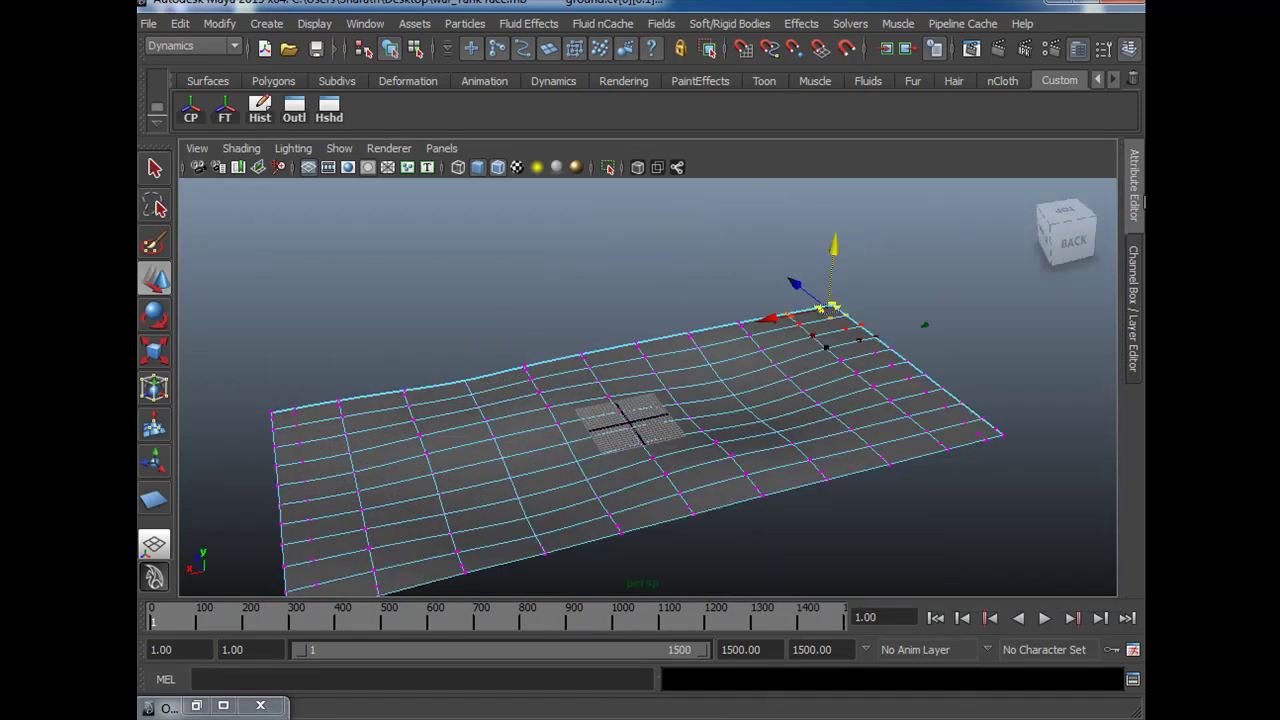
alt+right_drag(667, 541, 790, 512)
alt+middle_drag(790, 512, 743, 520)
alt+drag(743, 520, 746, 529)
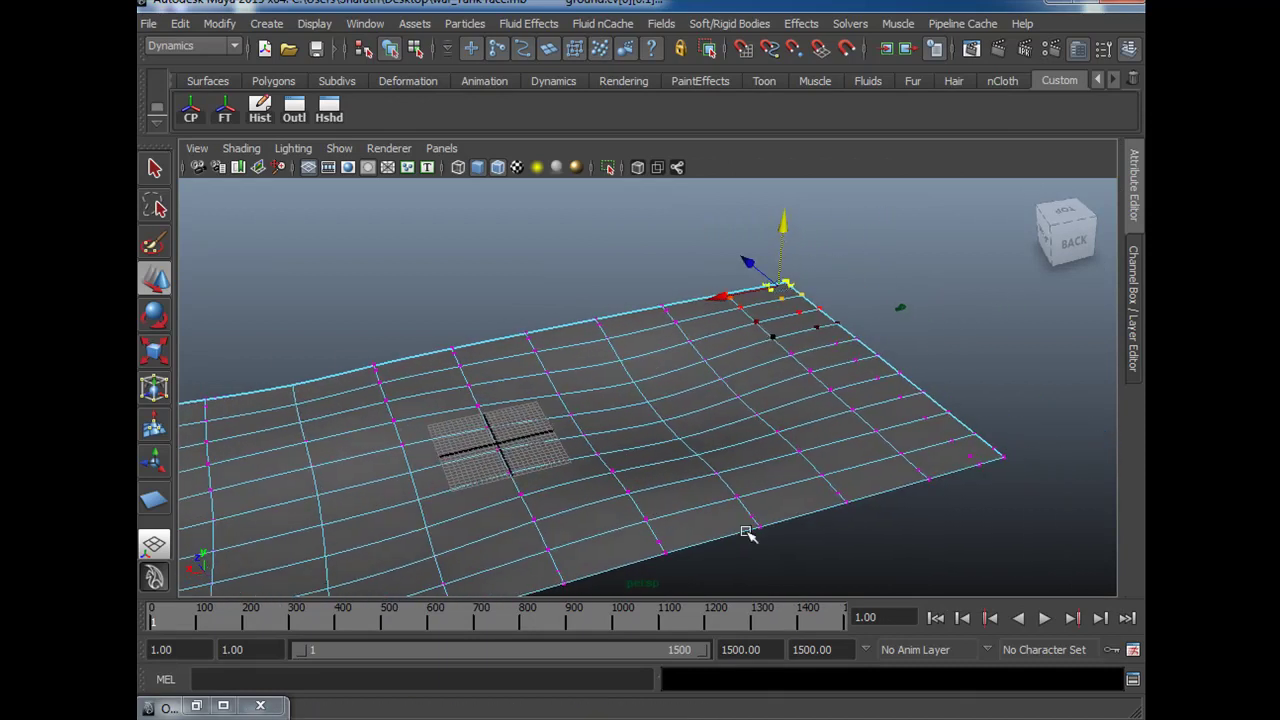
Leave control vertex editing and clear the selection so the whole ground is in object mode.
click(886, 426)
key(F8)
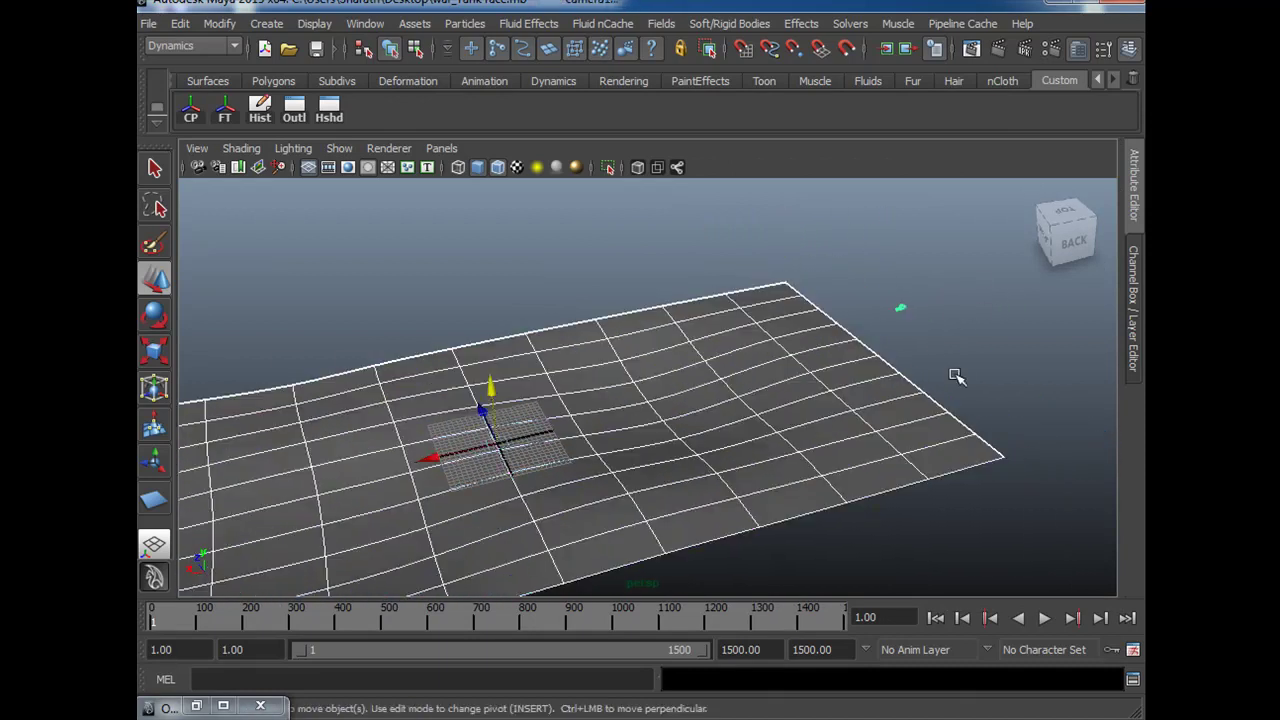
click(966, 399)
alt+right_drag(802, 450, 694, 466)
alt+middle_drag(694, 466, 737, 471)
alt+middle_drag(615, 306, 663, 336)
click(676, 399)
click(498, 273)
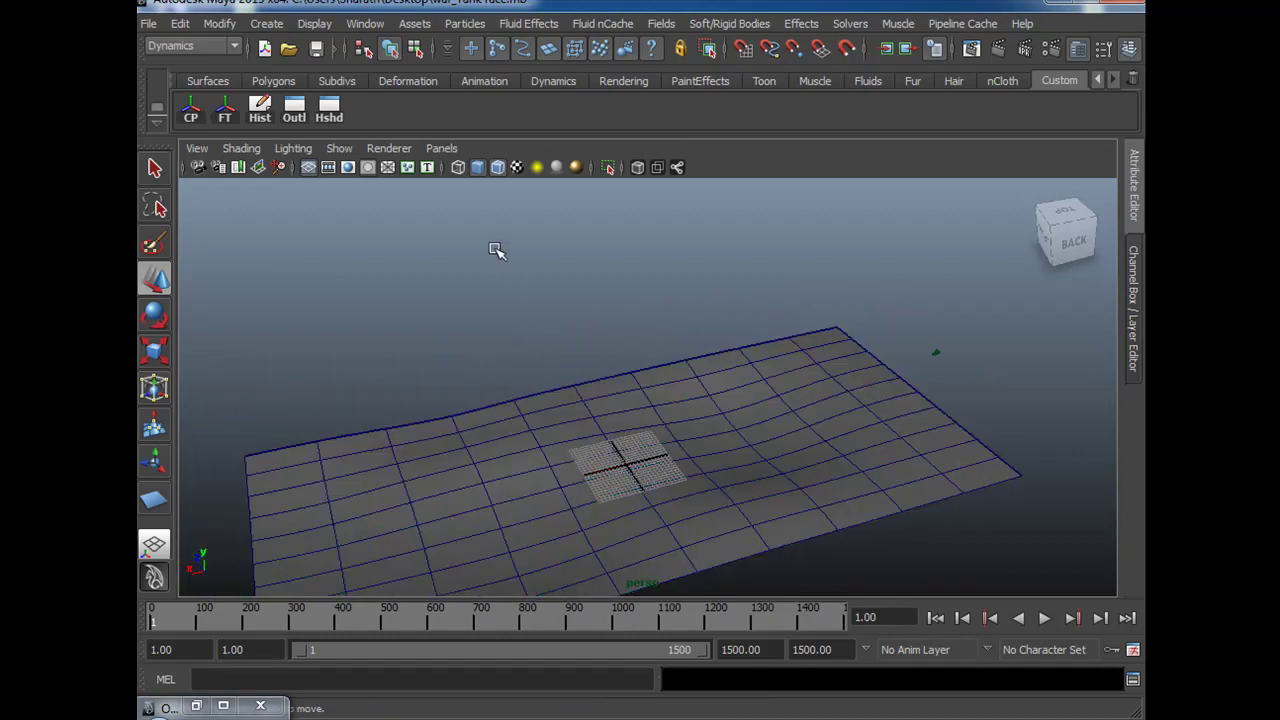
Create an Omni particle emitter with default settings and a rate of 100 particles/sec.
click(466, 23)
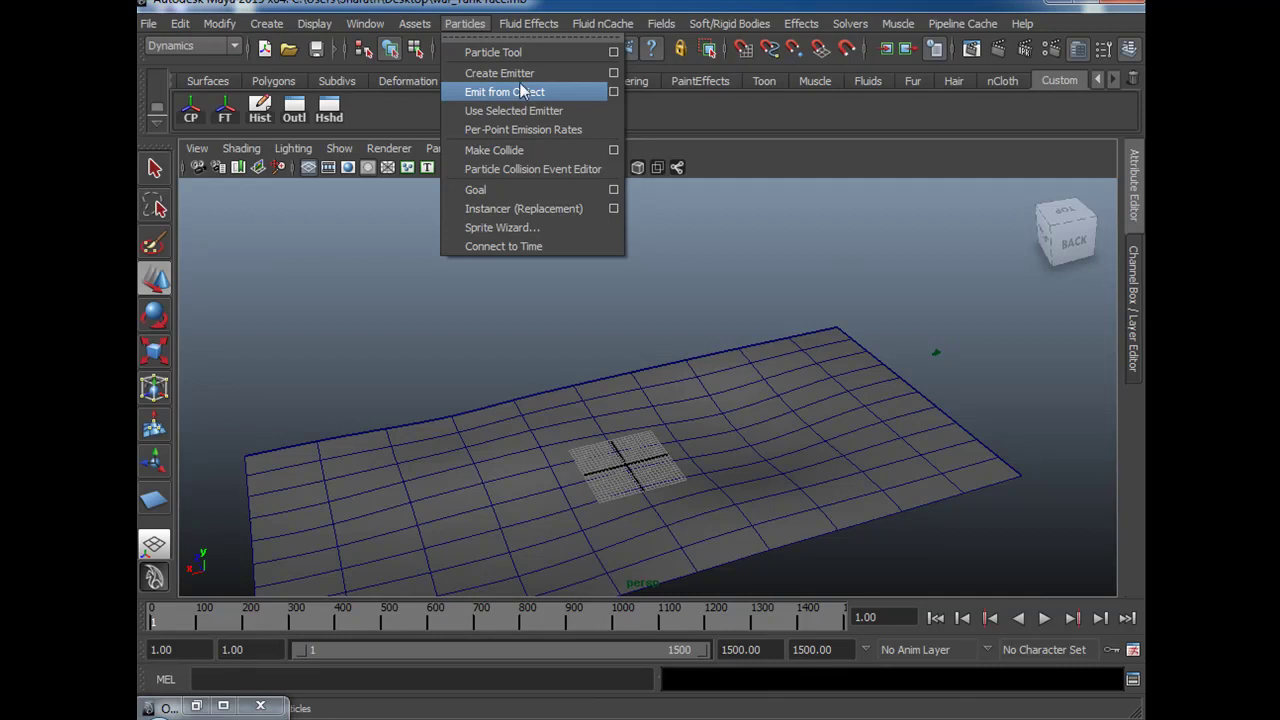
click(613, 73)
click(398, 46)
click(434, 84)
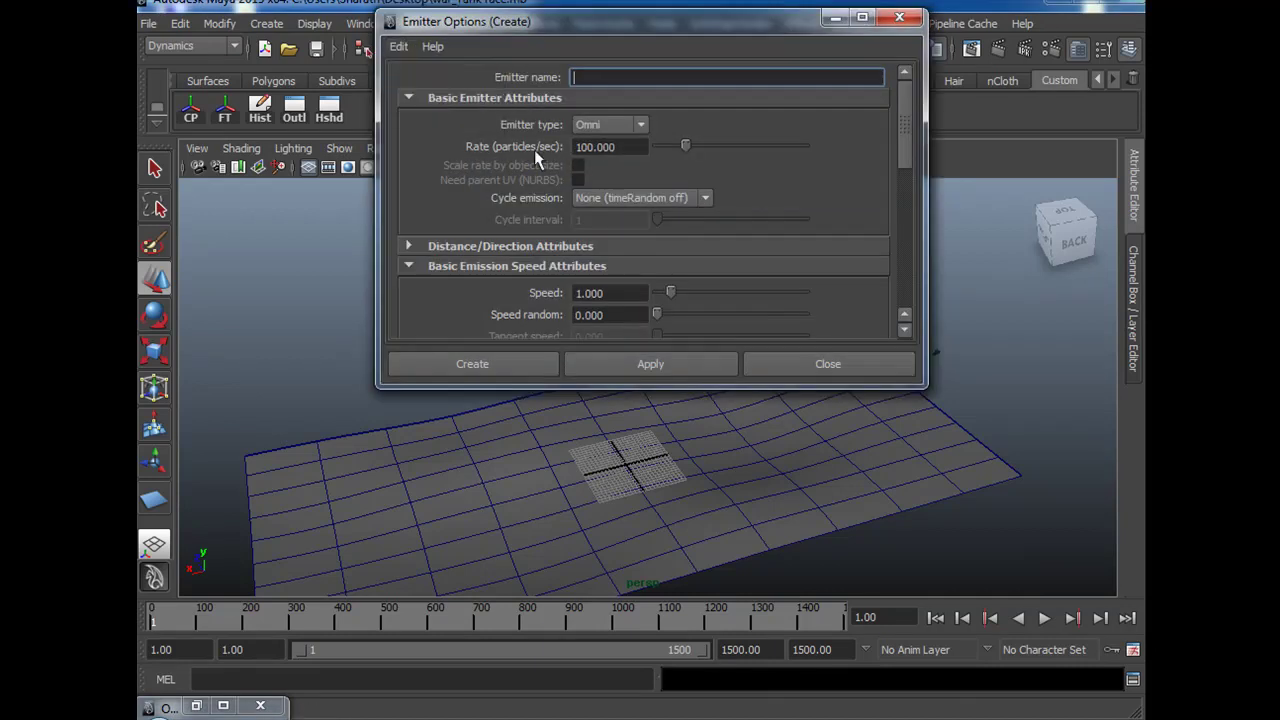
click(474, 365)
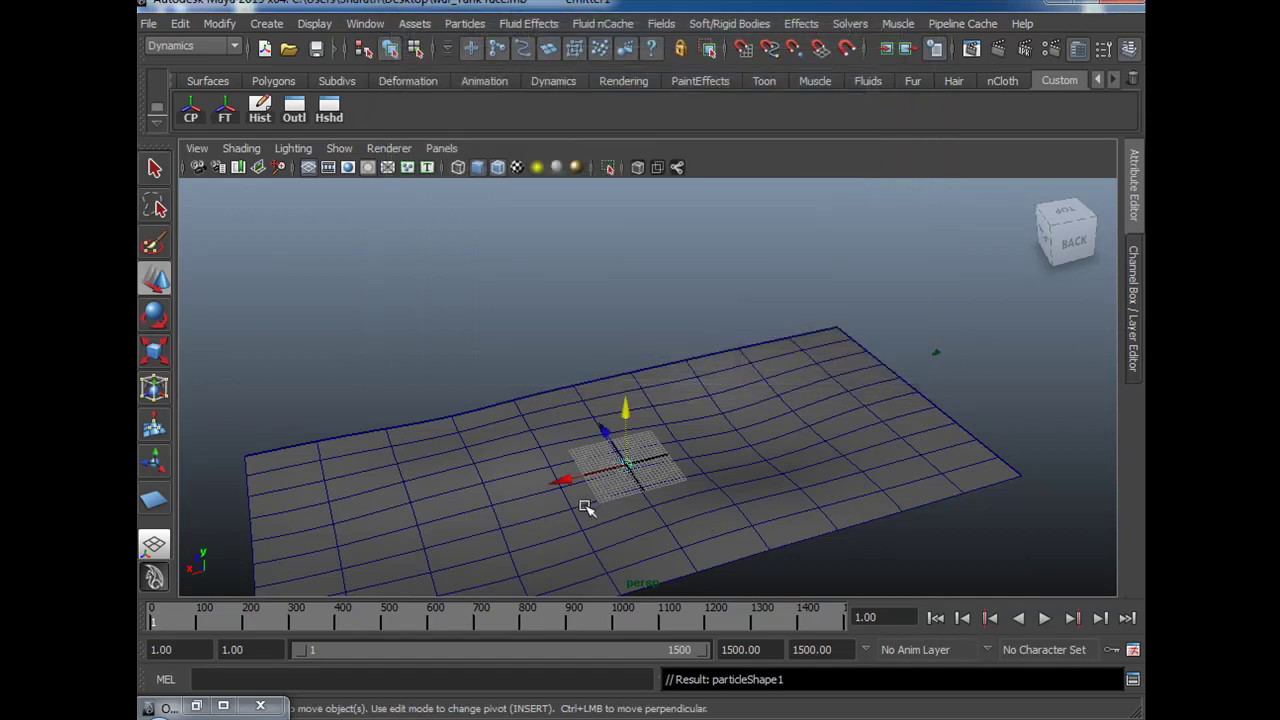
Move the emitter along X just past the ground's short edge and play the simulation to emit particles.
drag(564, 479, 153, 619)
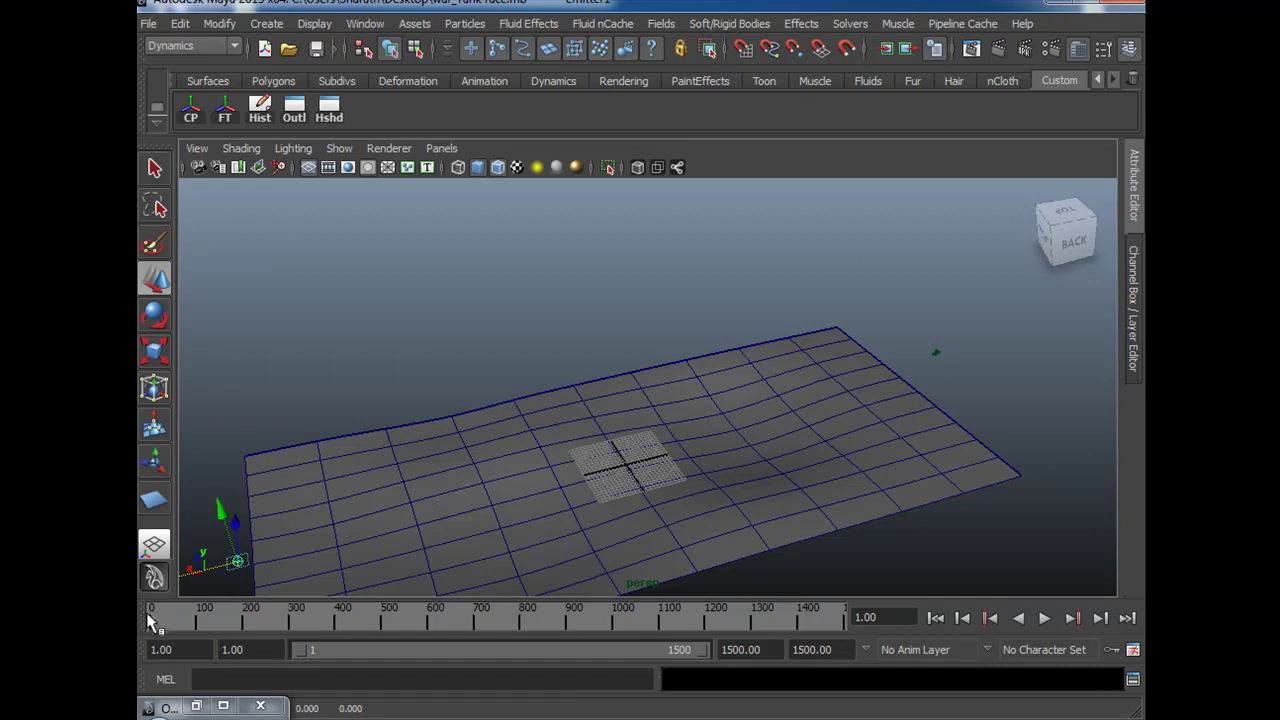
key(f)
alt+drag(586, 543, 798, 500)
alt+middle_drag(783, 488, 771, 443)
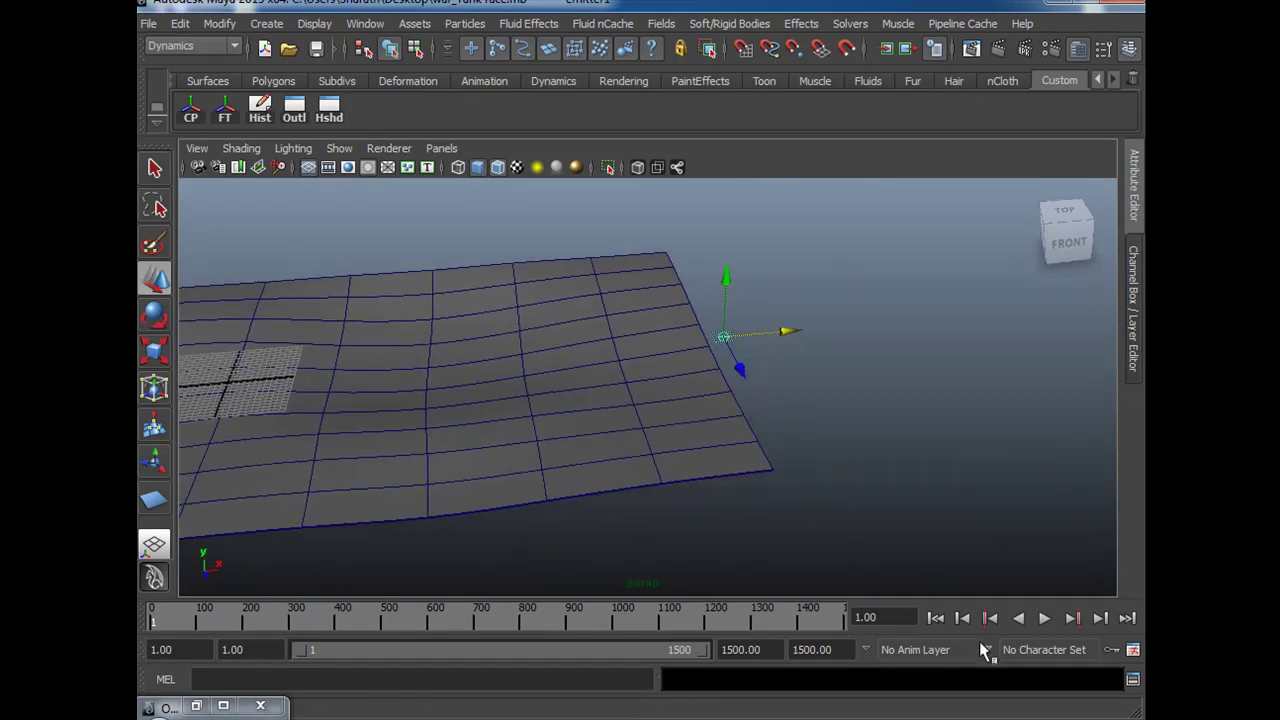
click(1044, 619)
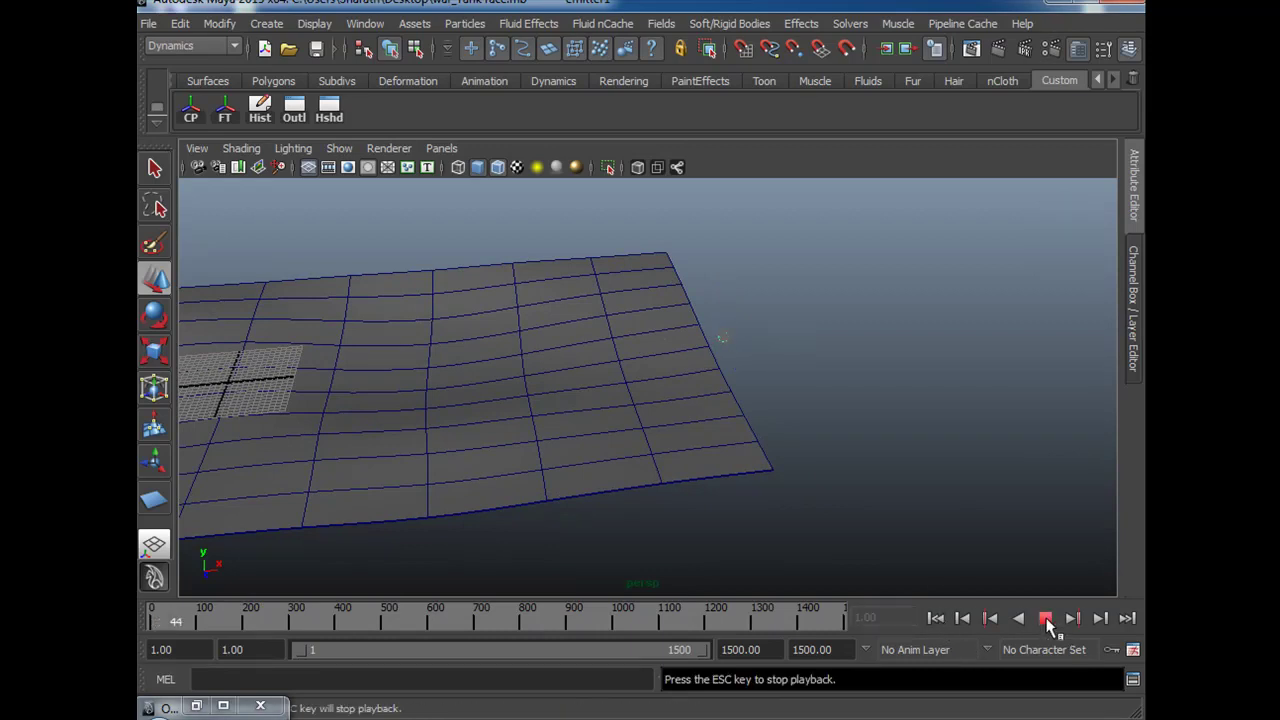
click(749, 340)
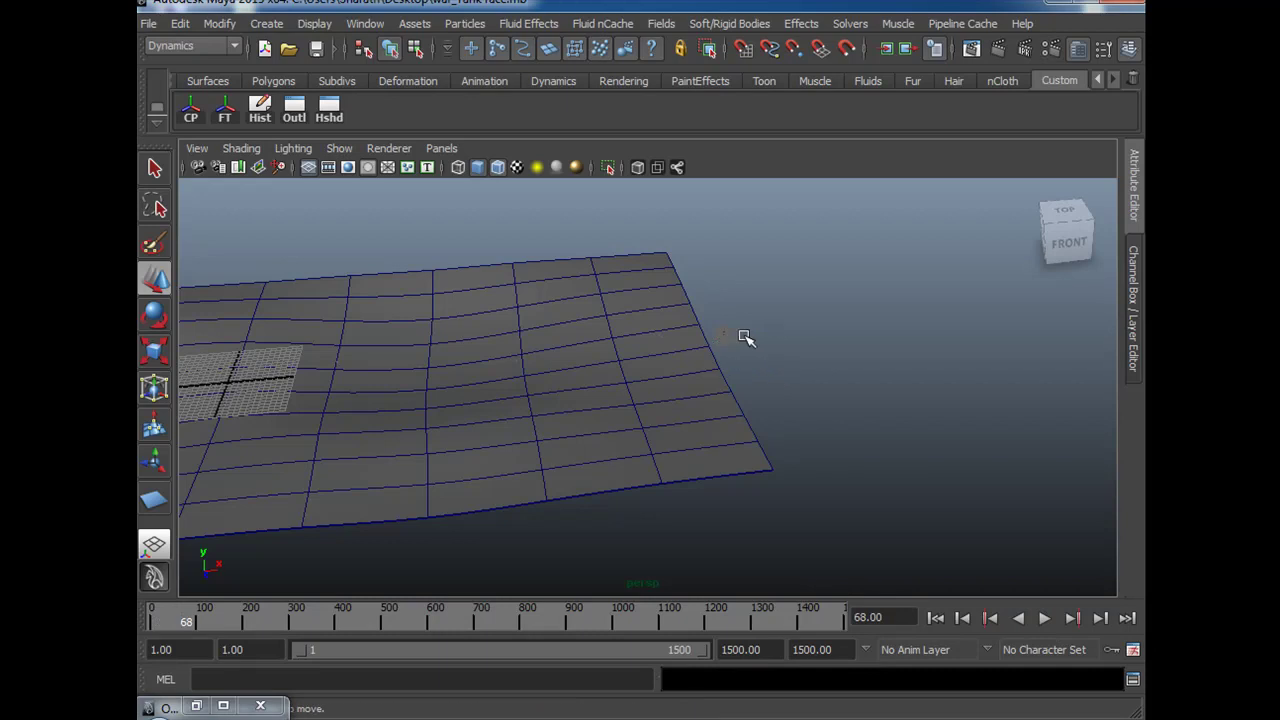
Make the ground surface a goal for the emitted particles, resetting the Goal options and adjusting the goal weight.
click(729, 340)
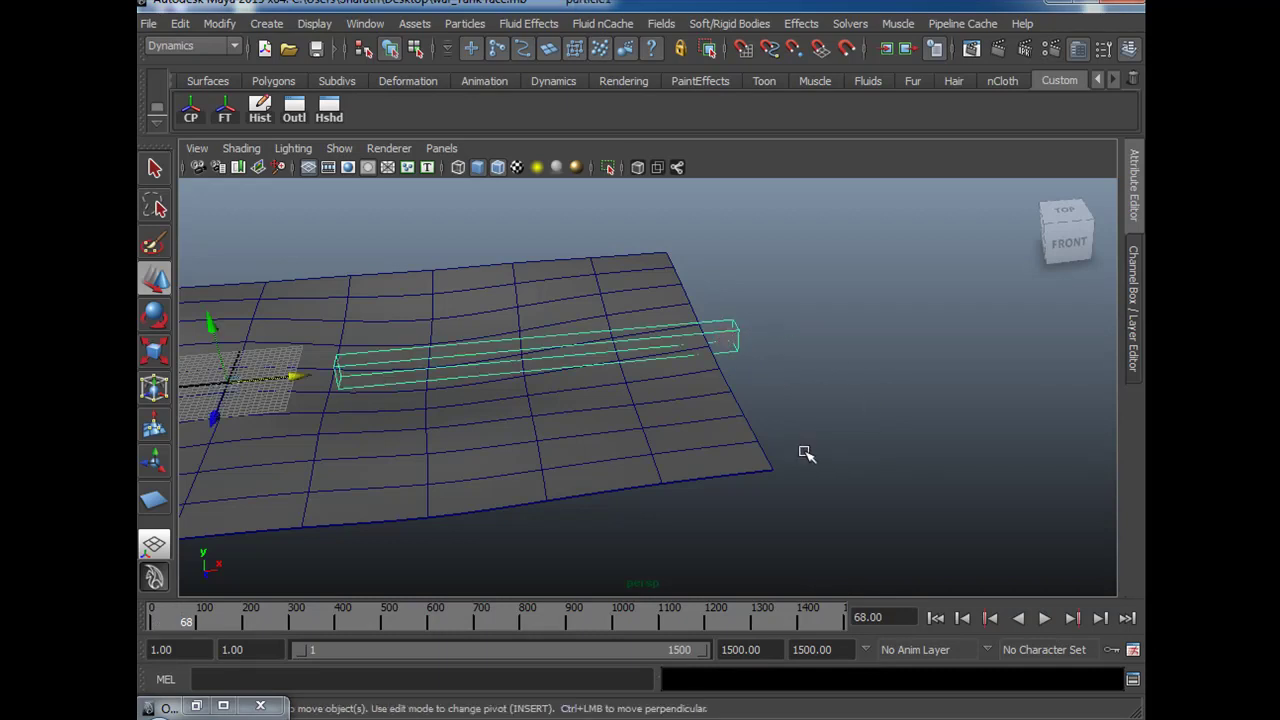
drag(782, 412, 734, 465)
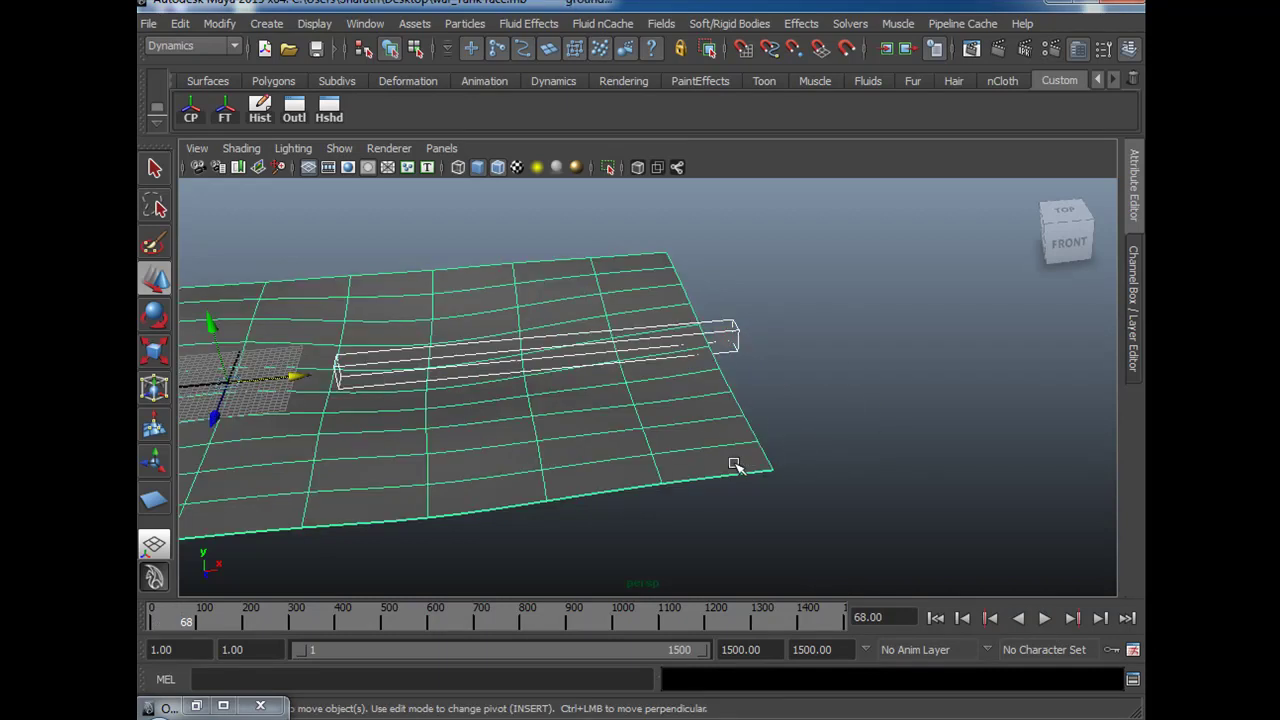
click(465, 23)
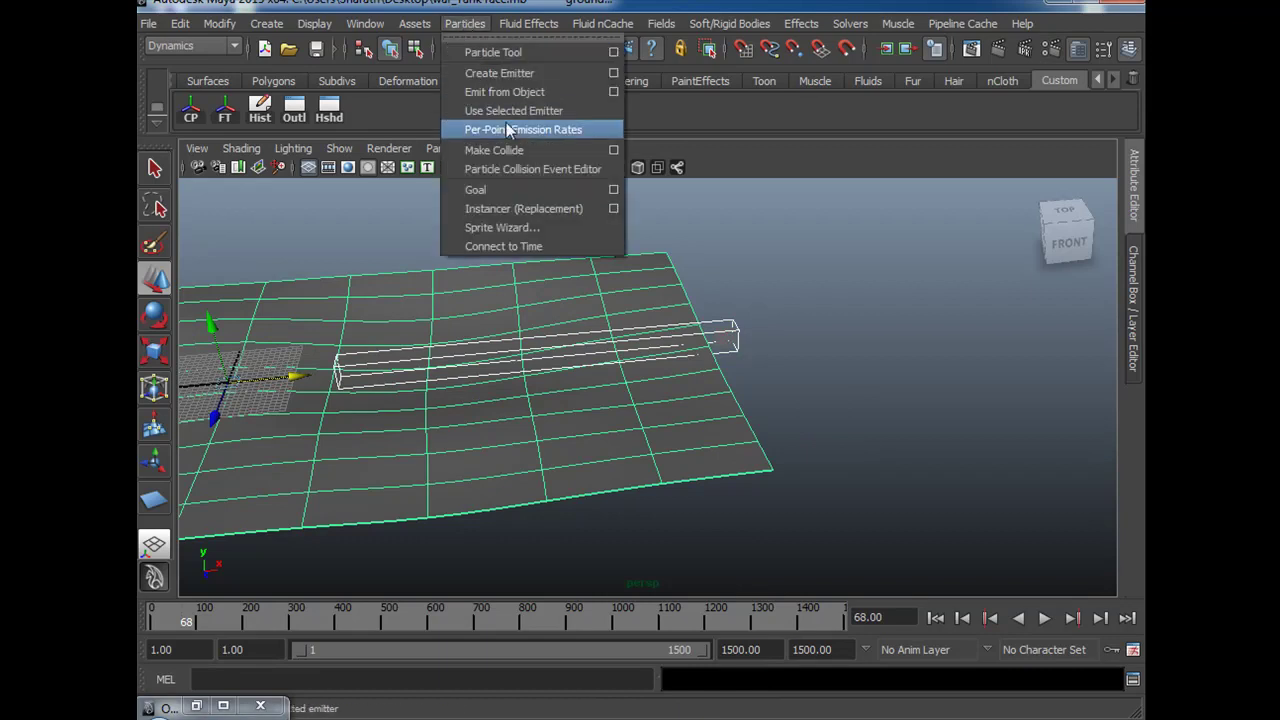
click(612, 190)
click(398, 46)
click(434, 84)
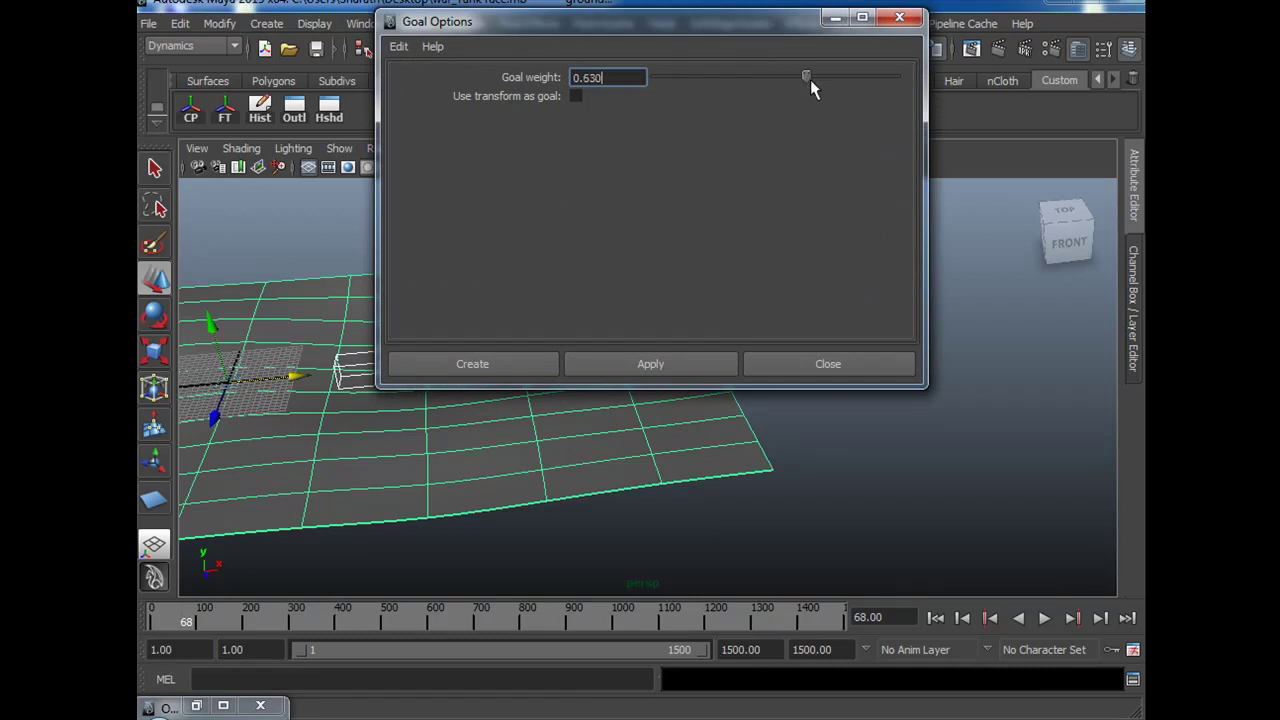
click(503, 366)
Play the simulation from the first frame and examine how the particles spread over the whole ground.
click(935, 620)
click(1044, 620)
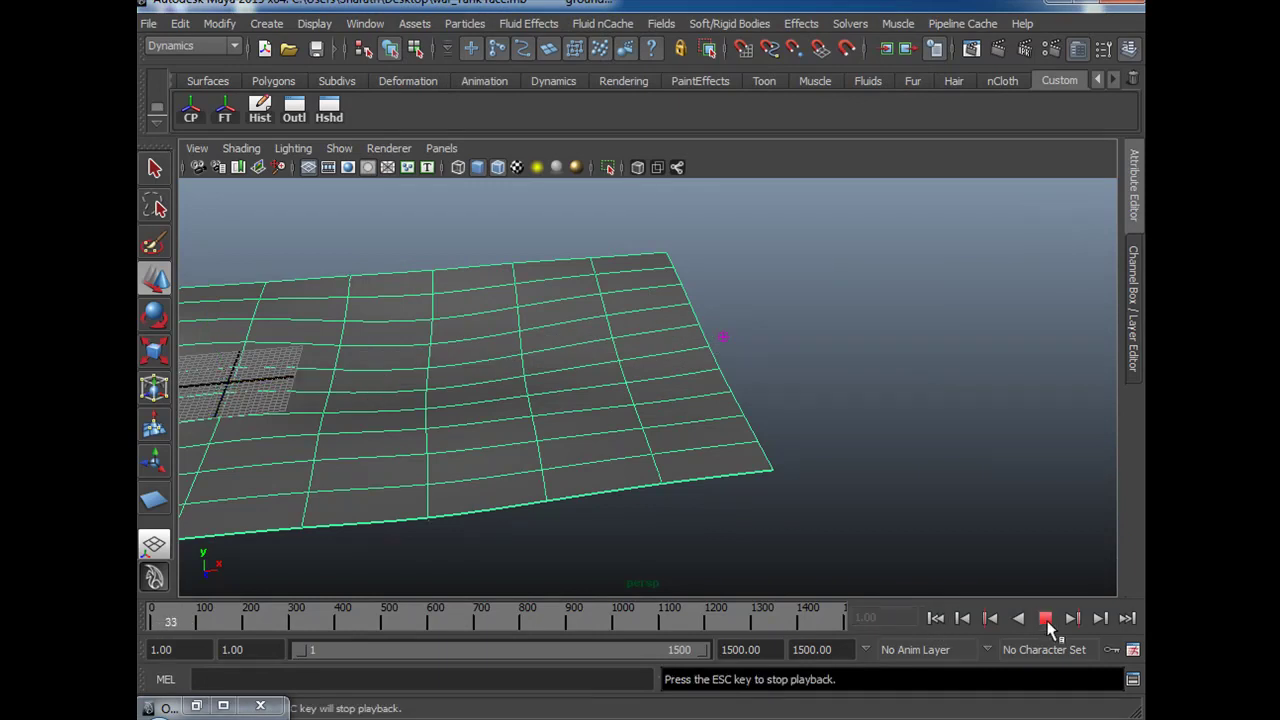
click(1047, 624)
alt+right_drag(942, 514, 380, 552)
alt+middle_drag(695, 514, 692, 511)
alt+drag(692, 511, 731, 497)
alt+middle_drag(731, 497, 912, 497)
alt+right_drag(809, 512, 1040, 526)
alt+middle_drag(1003, 515, 890, 526)
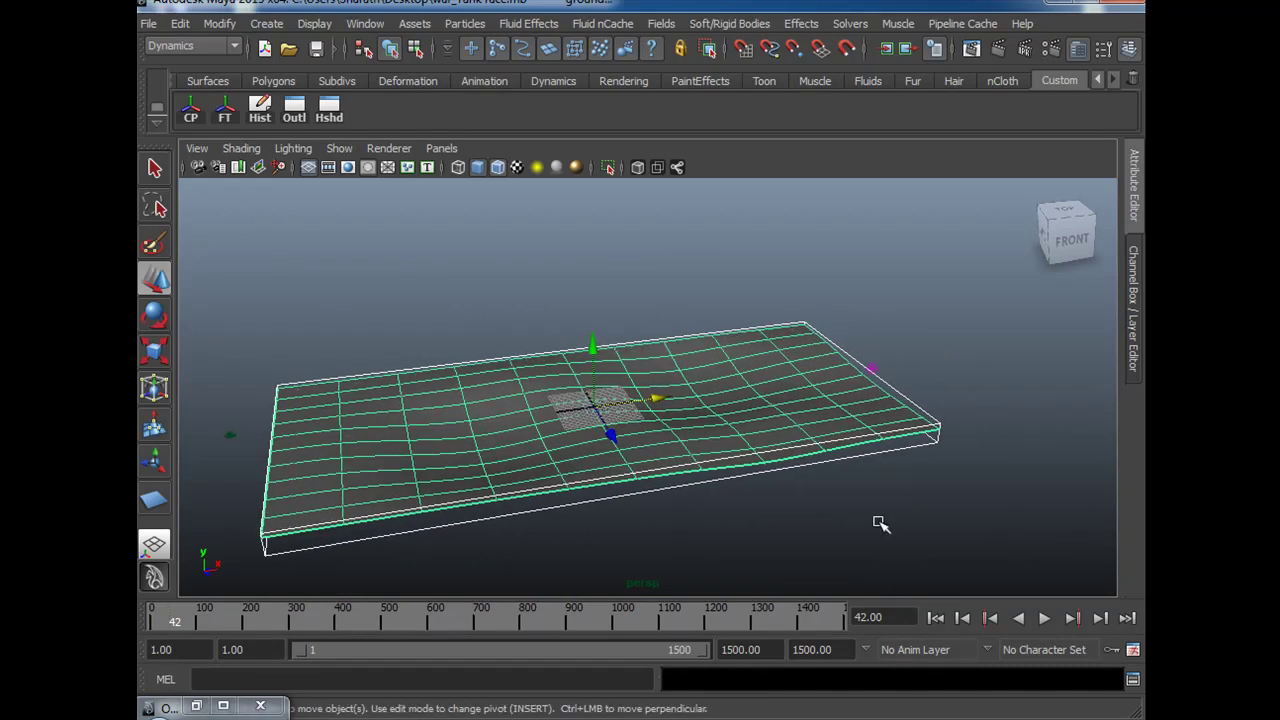
Continue playback in wireframe to check the particles on the ground, and return to smooth shaded display.
key(4)
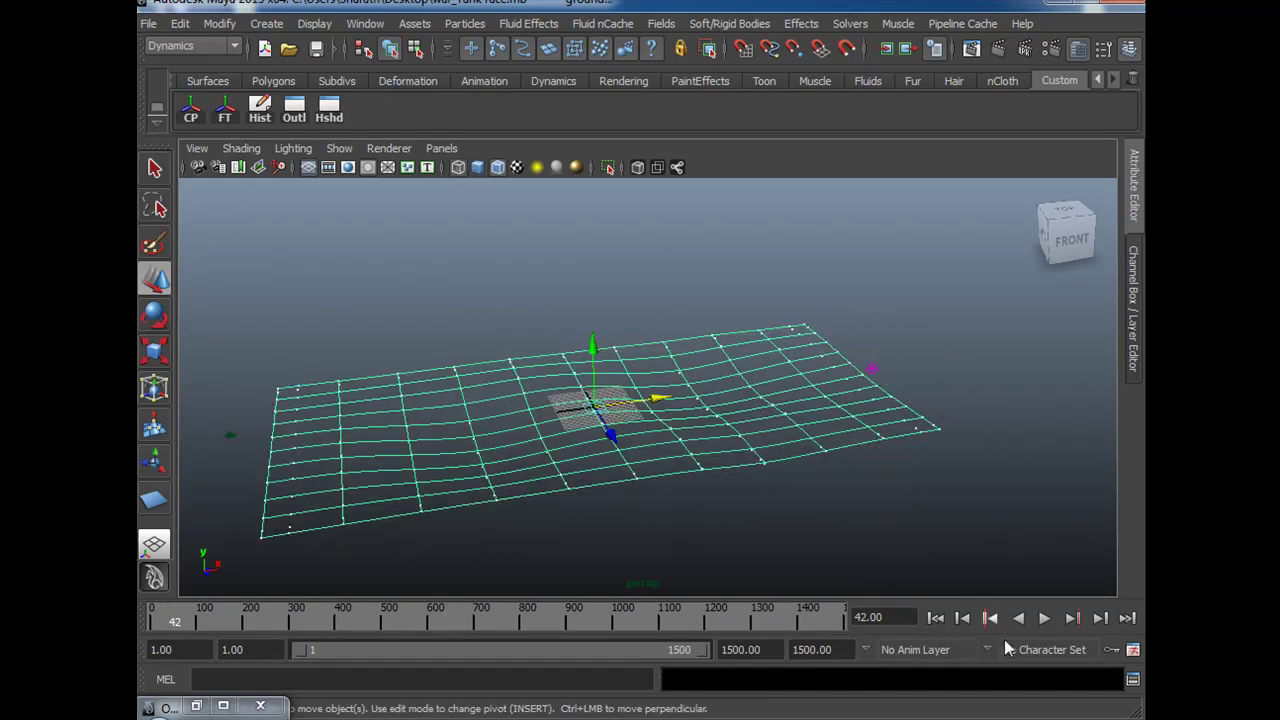
click(1043, 619)
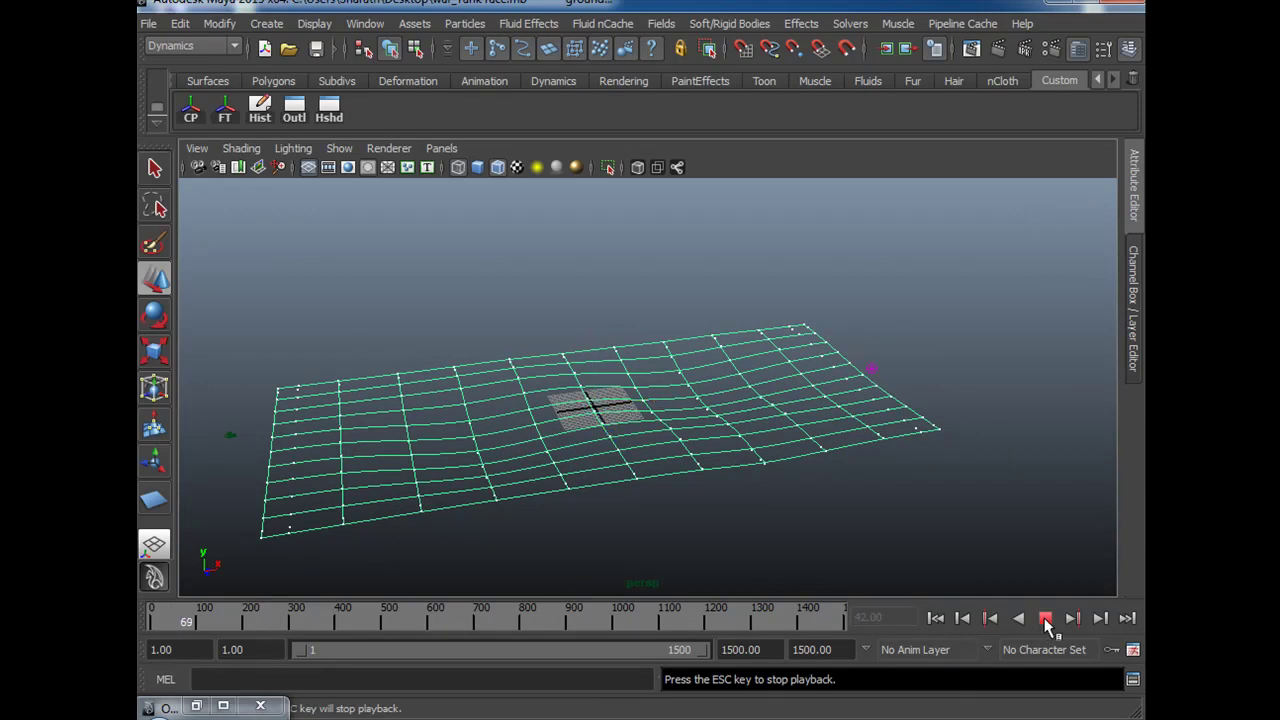
click(1045, 619)
click(919, 424)
click(832, 488)
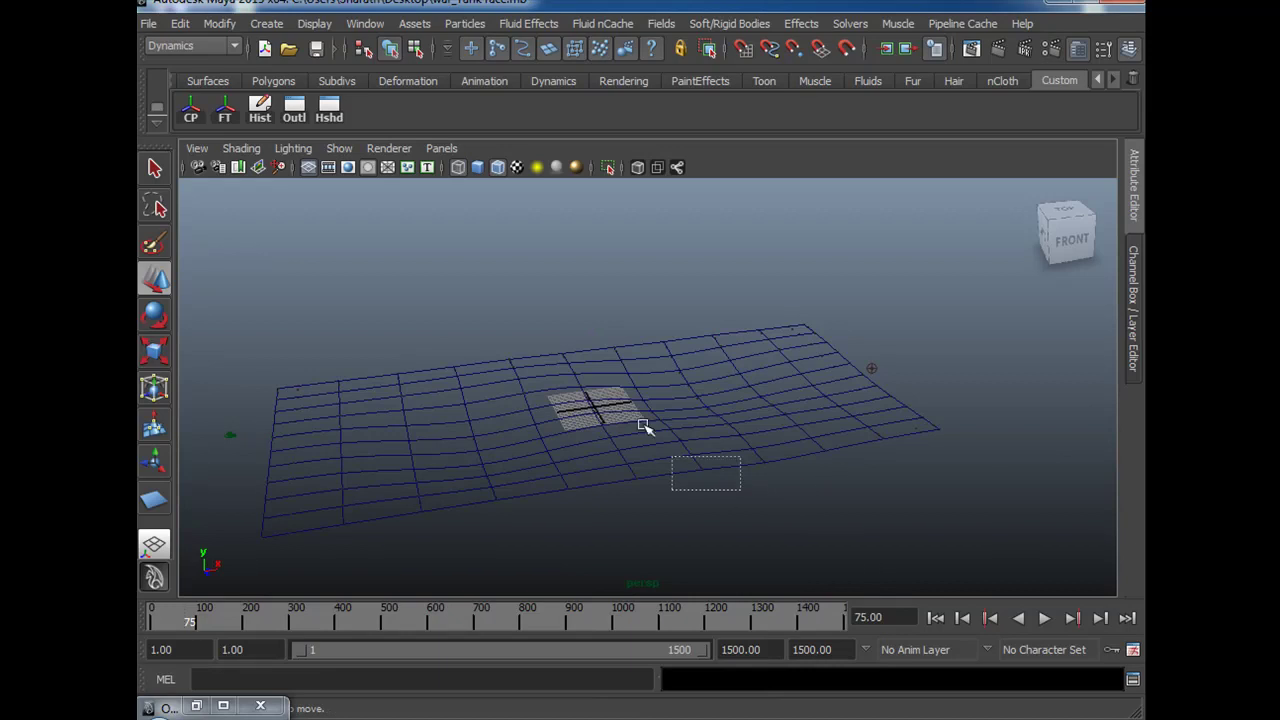
drag(717, 488, 634, 409)
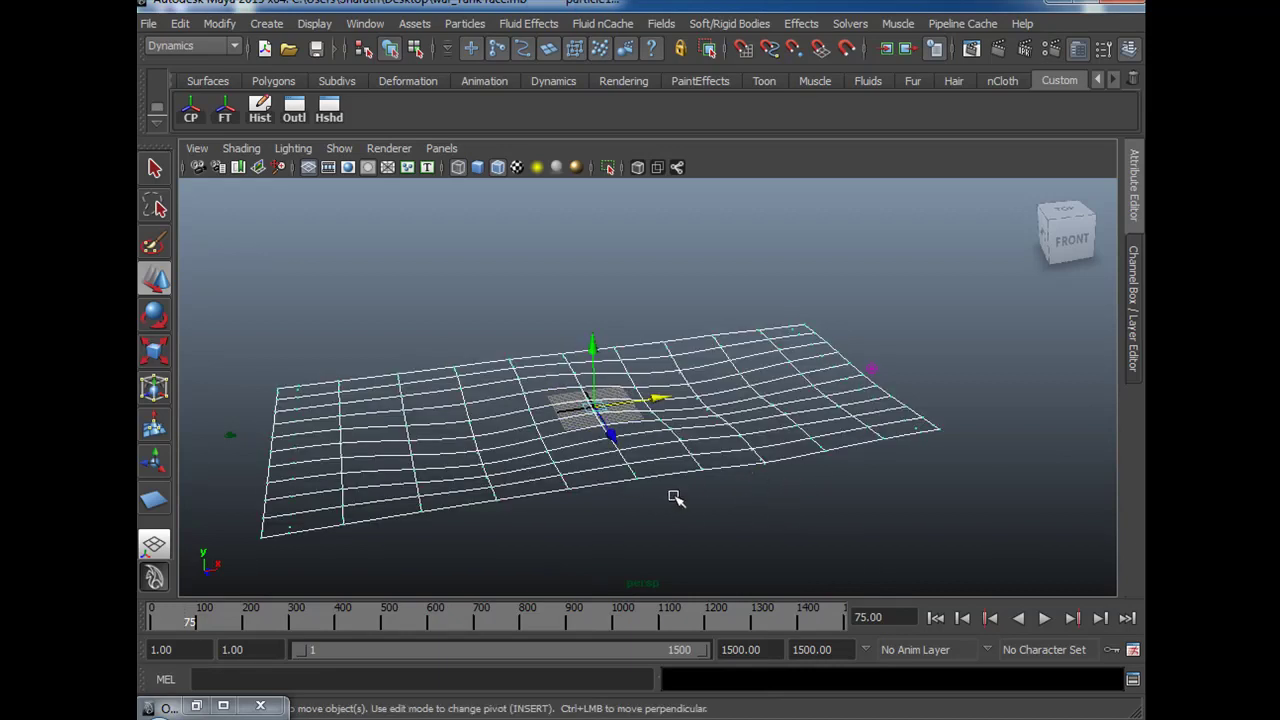
key(5)
click(753, 515)
click(712, 461)
click(761, 505)
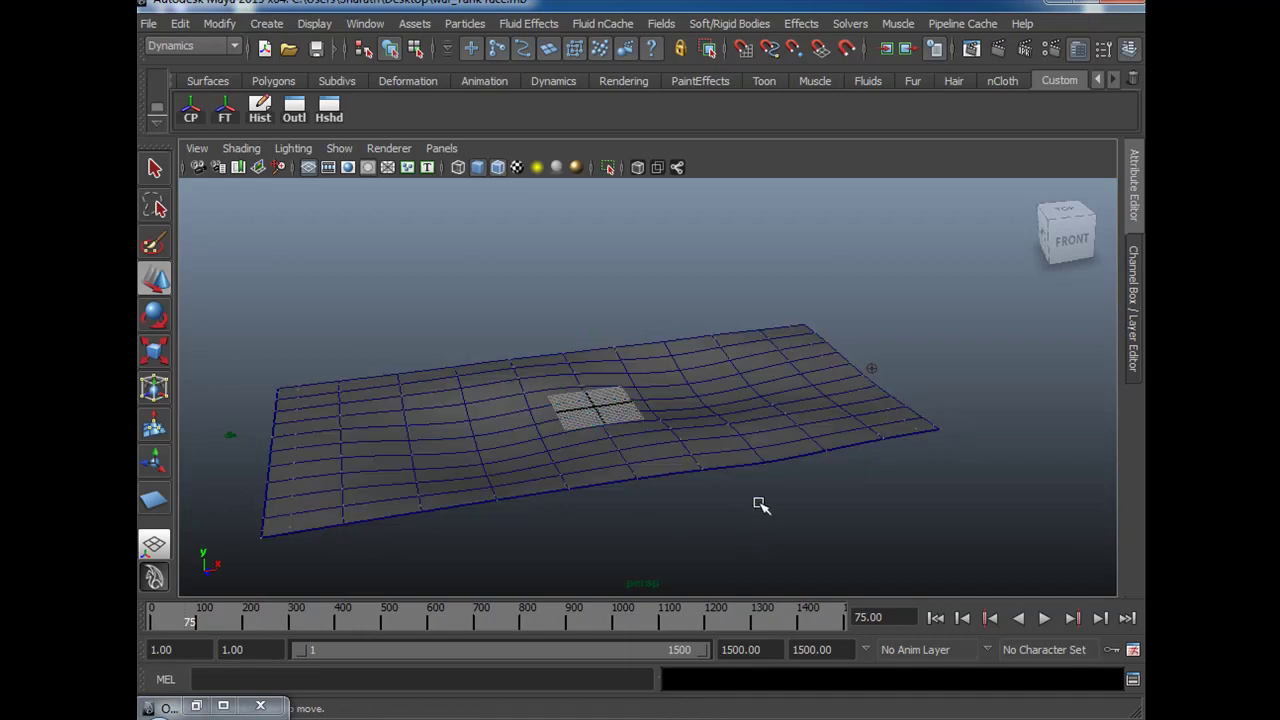
Select the particle object on the ground and open its particleShape1 attributes.
click(665, 469)
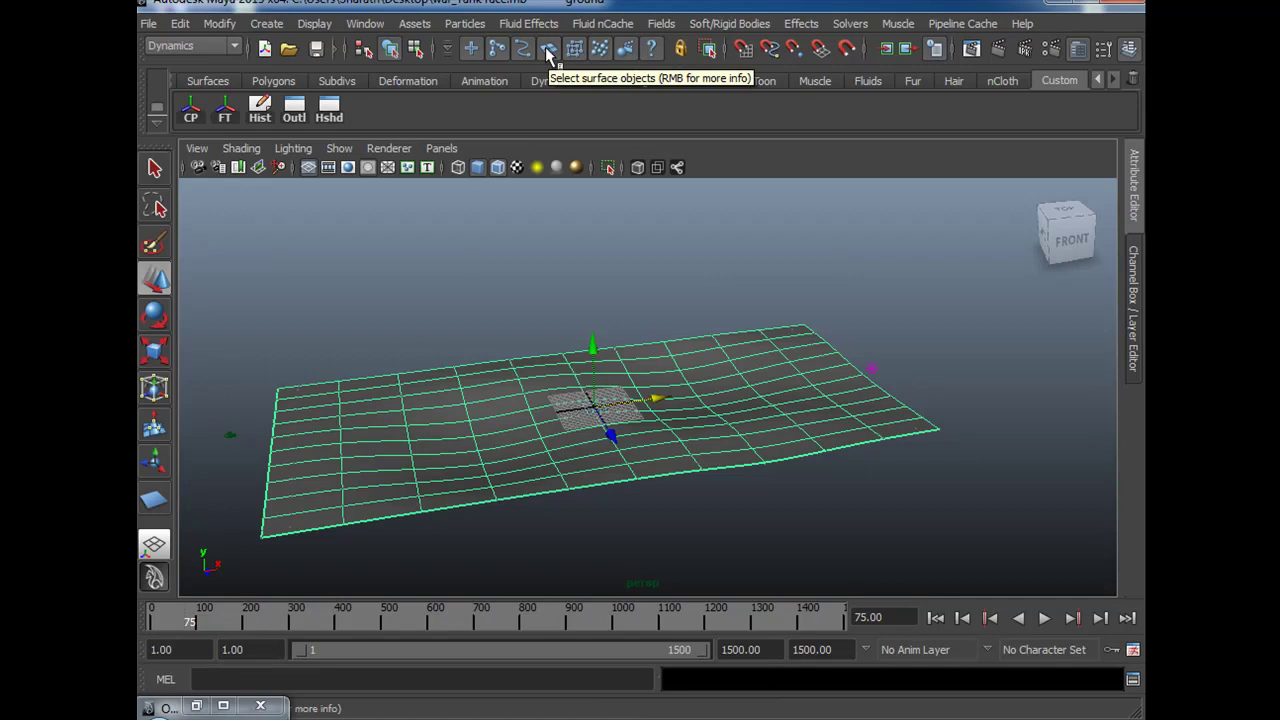
click(702, 322)
click(628, 433)
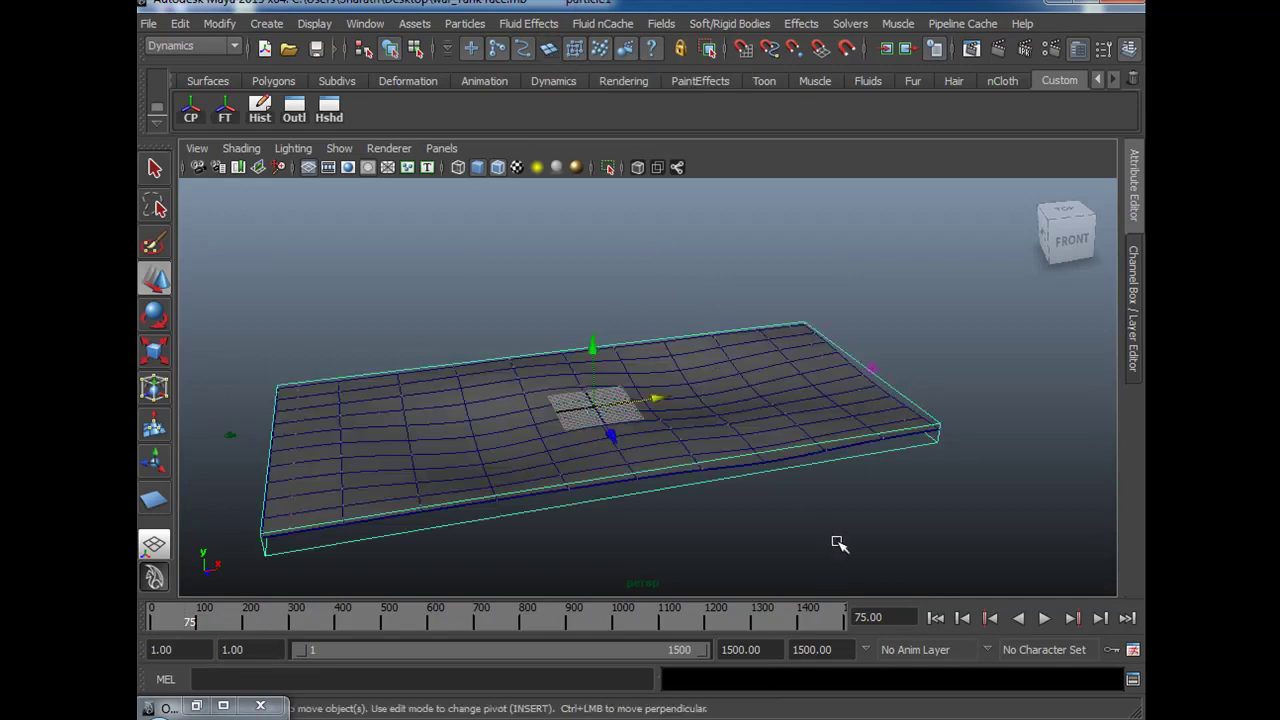
alt+drag(815, 496, 801, 512)
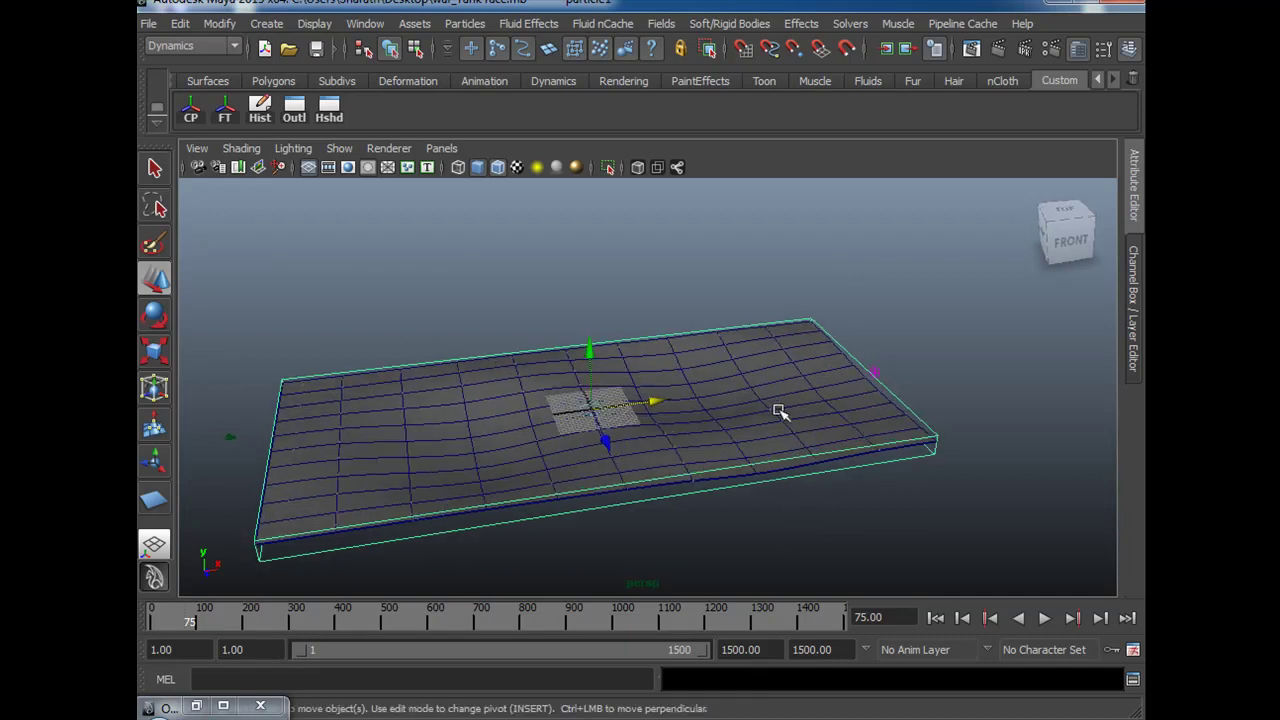
key(ctrl+a)
click(818, 205)
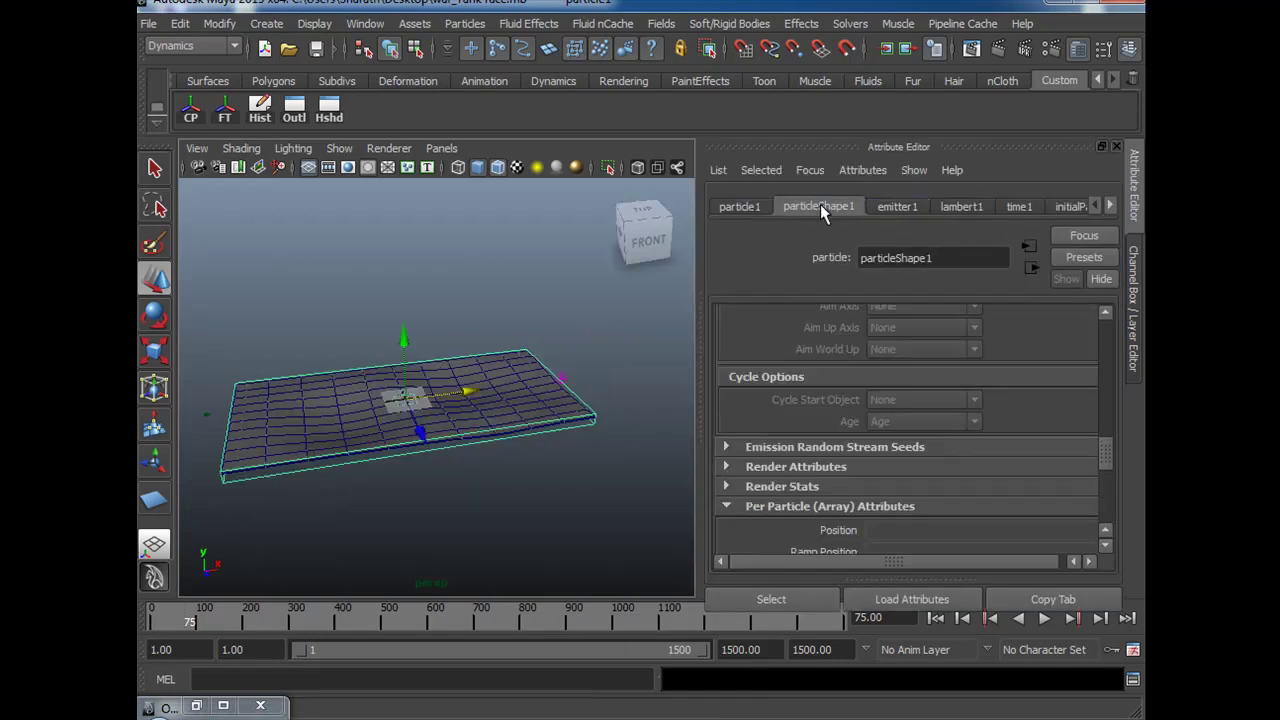
Set the emission rate of emitter1 to 1 particle per second.
scroll(890, 436, up, 5)
scroll(890, 436, up, 2)
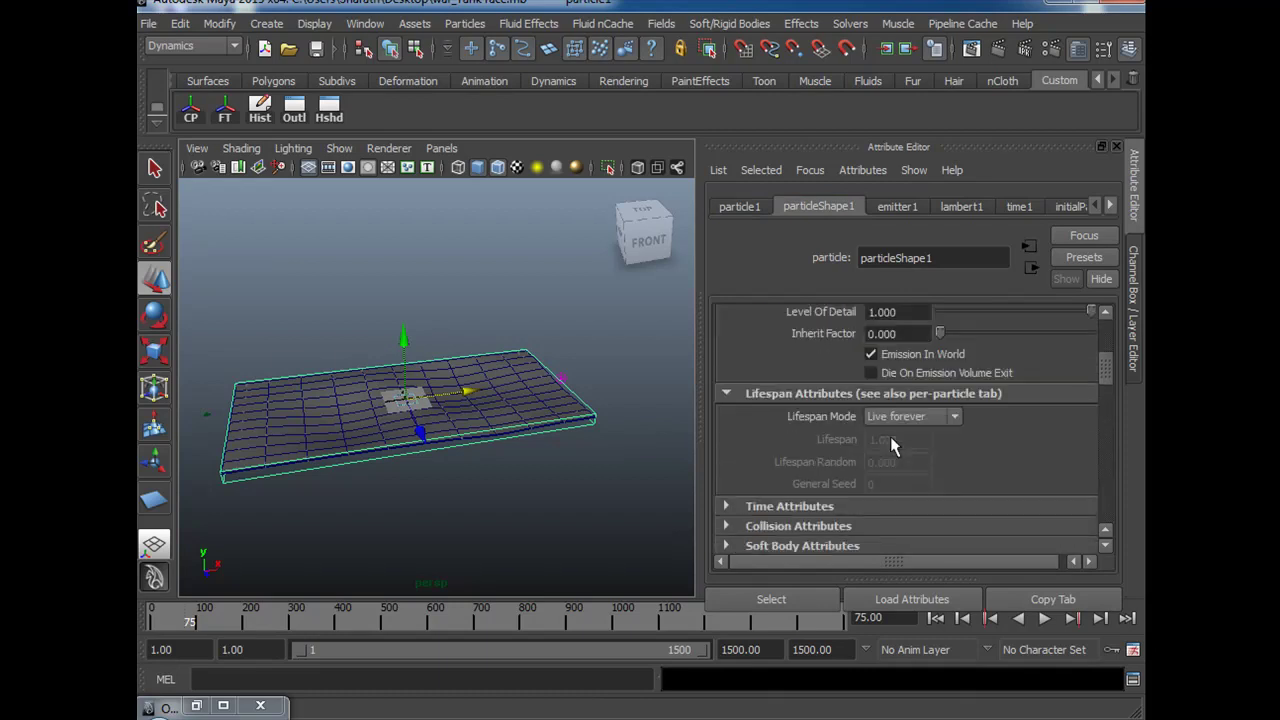
scroll(822, 520, down, 1)
click(840, 468)
scroll(893, 455, down, 4)
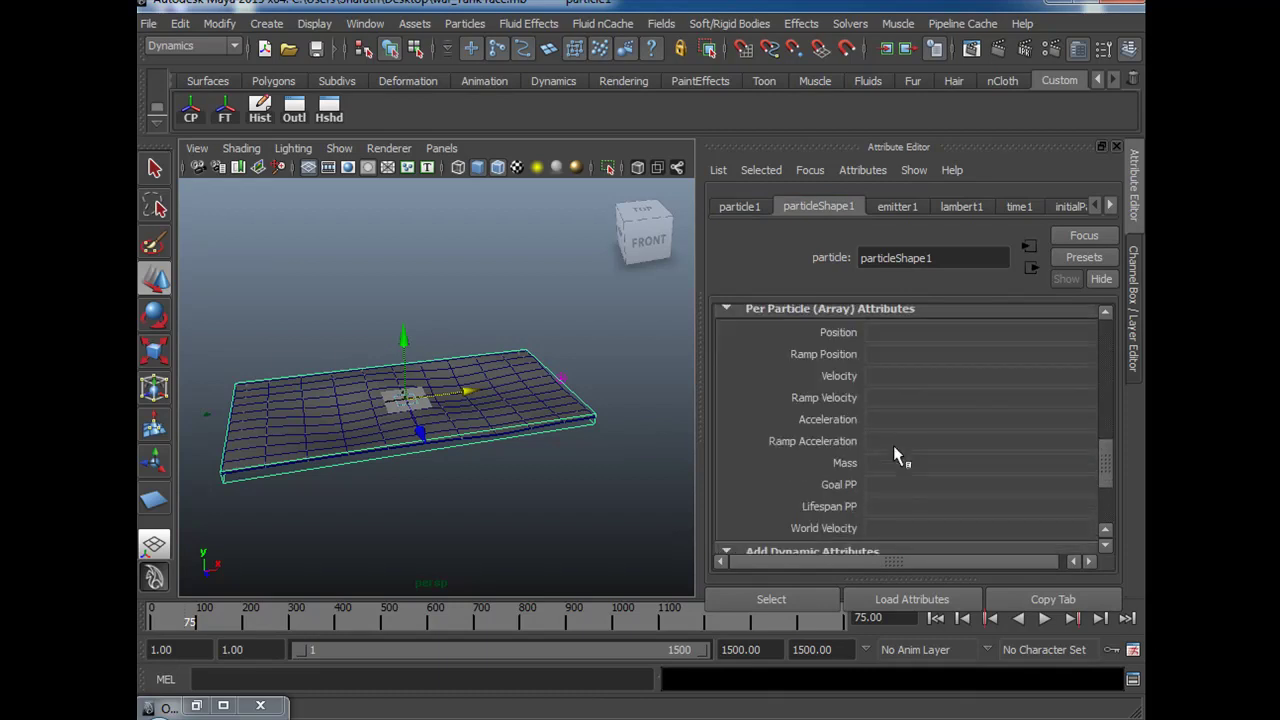
scroll(885, 425, up, 5)
click(900, 207)
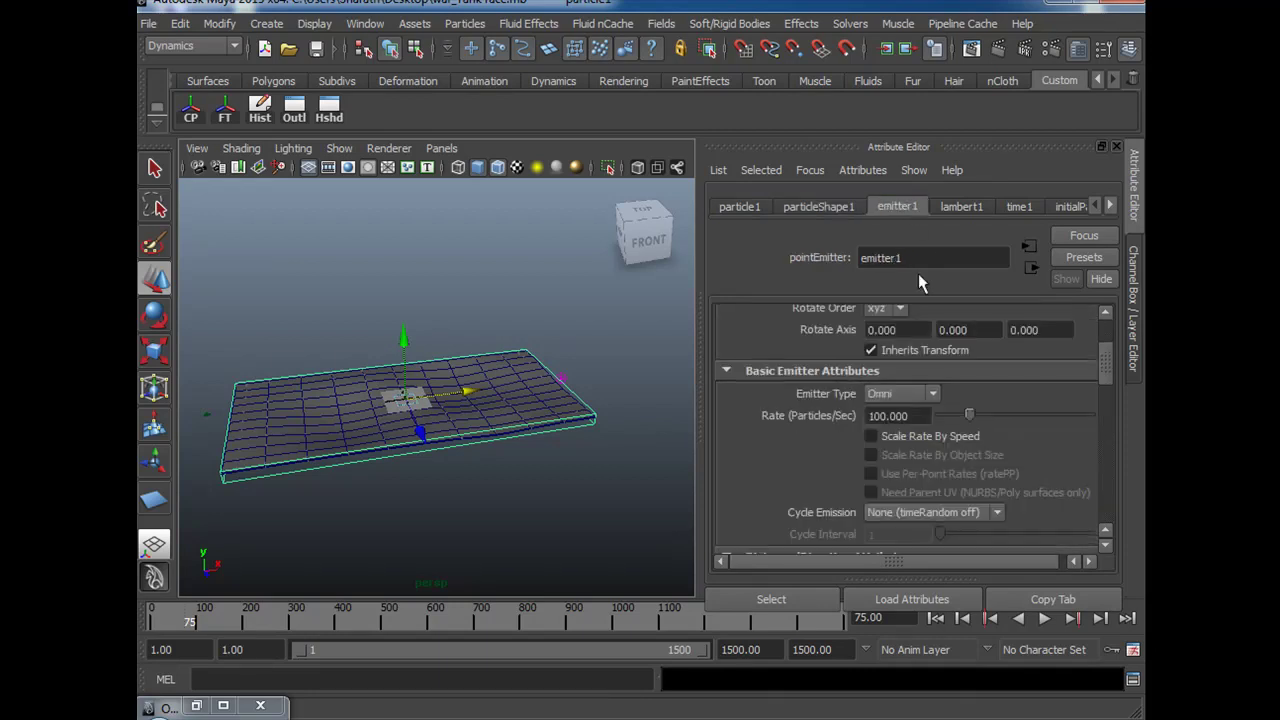
double_click(912, 416)
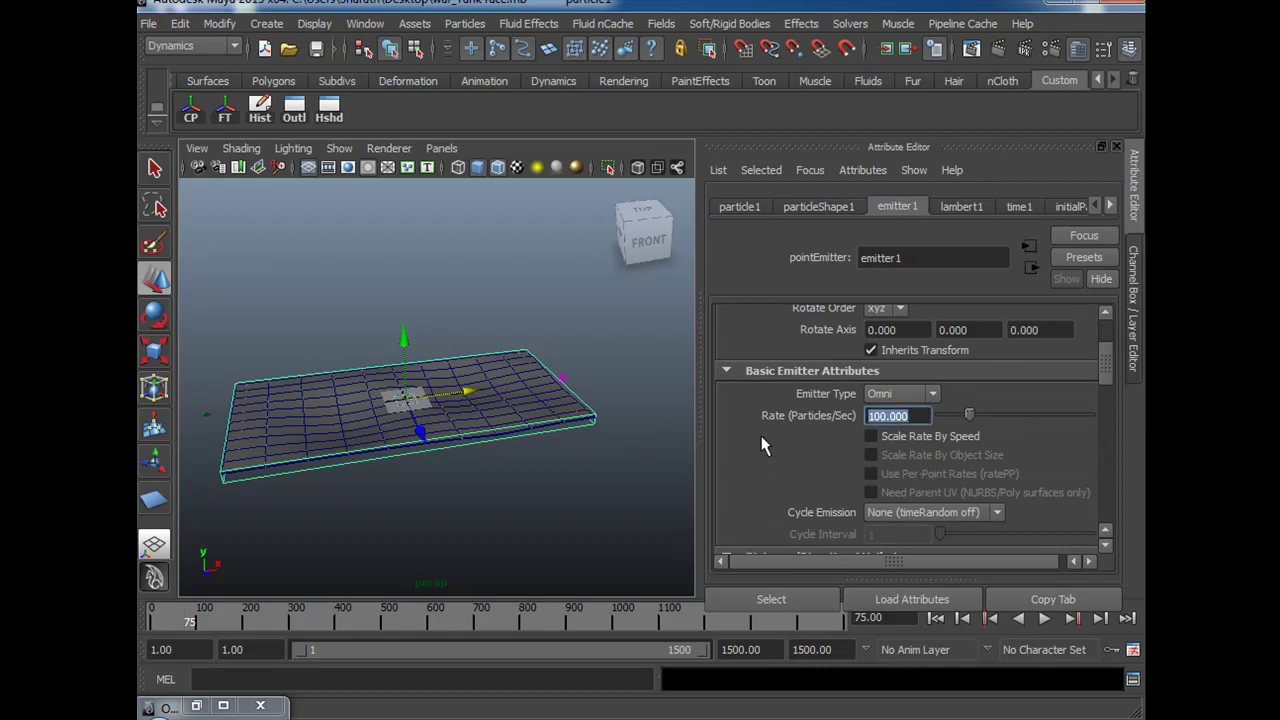
text(1)
key(Return)
Play the simulation from the first frame and examine the emitted particles between the emitter and the ground.
click(936, 618)
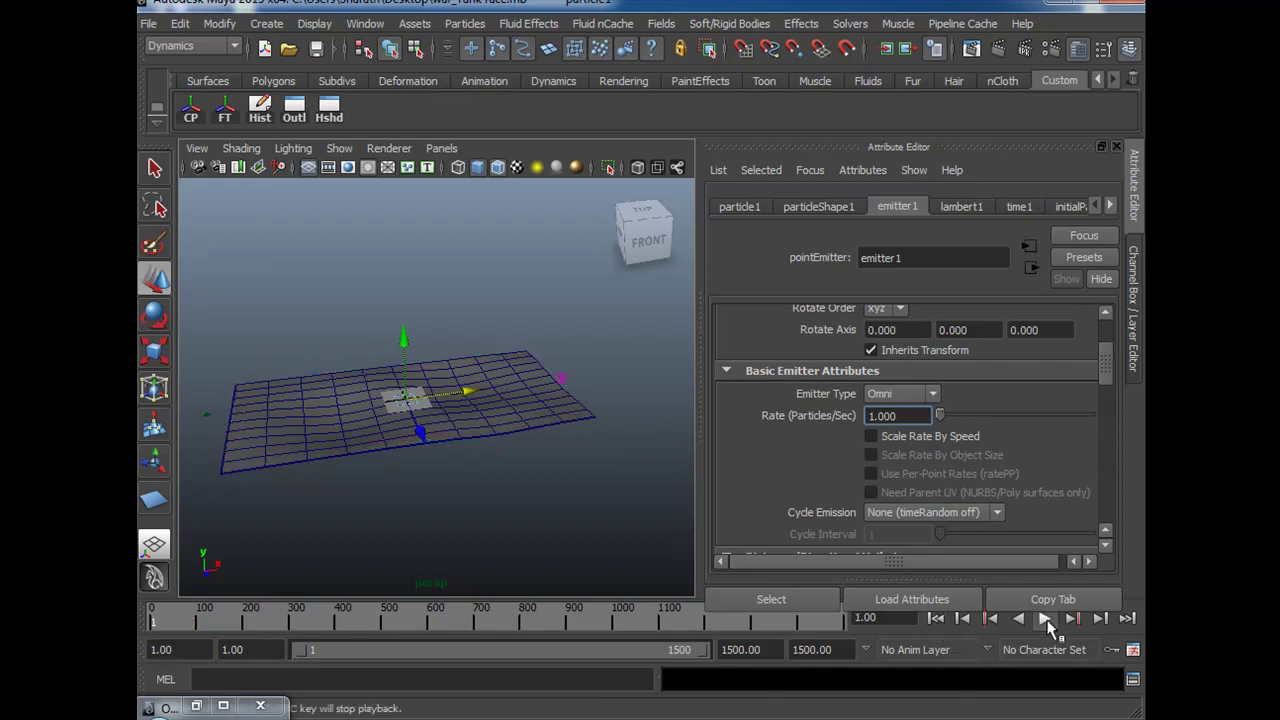
click(1045, 619)
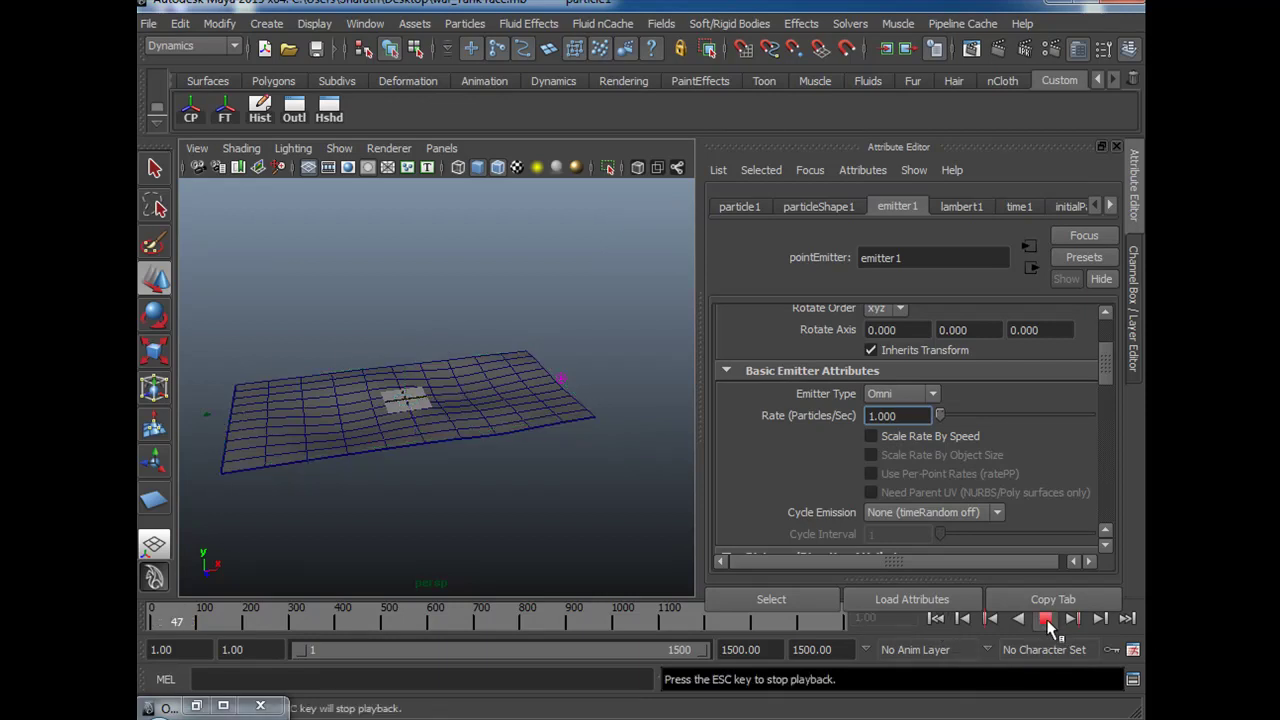
click(1047, 620)
scroll(603, 466, up, 2)
scroll(579, 529, up, 2)
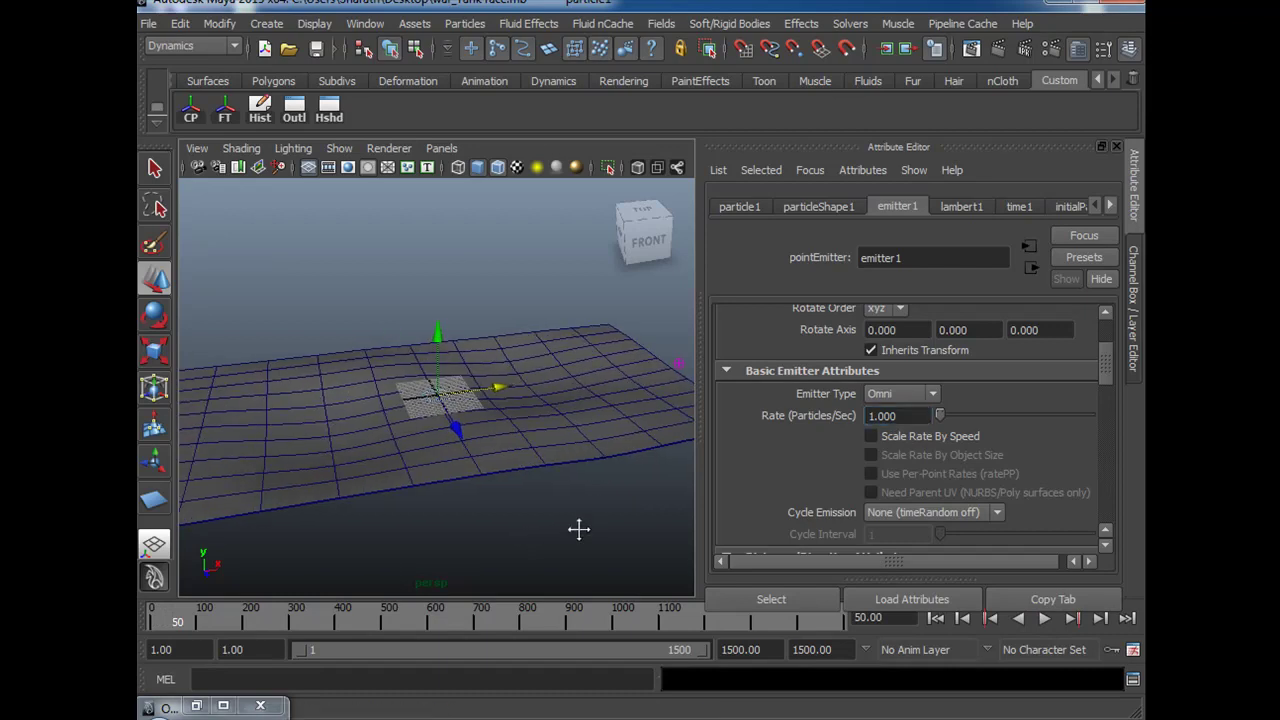
alt+drag(634, 531, 505, 536)
click(548, 400)
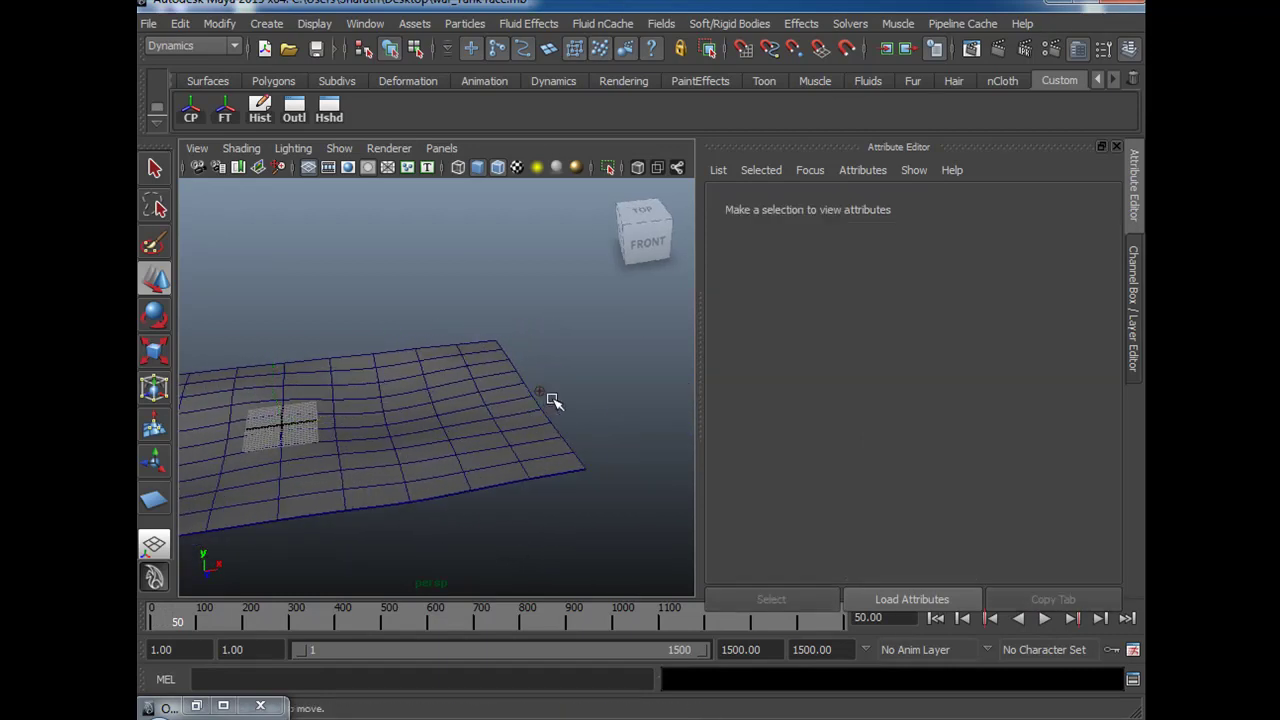
drag(534, 383, 560, 405)
click(615, 560)
alt+drag(615, 560, 520, 545)
click(1043, 618)
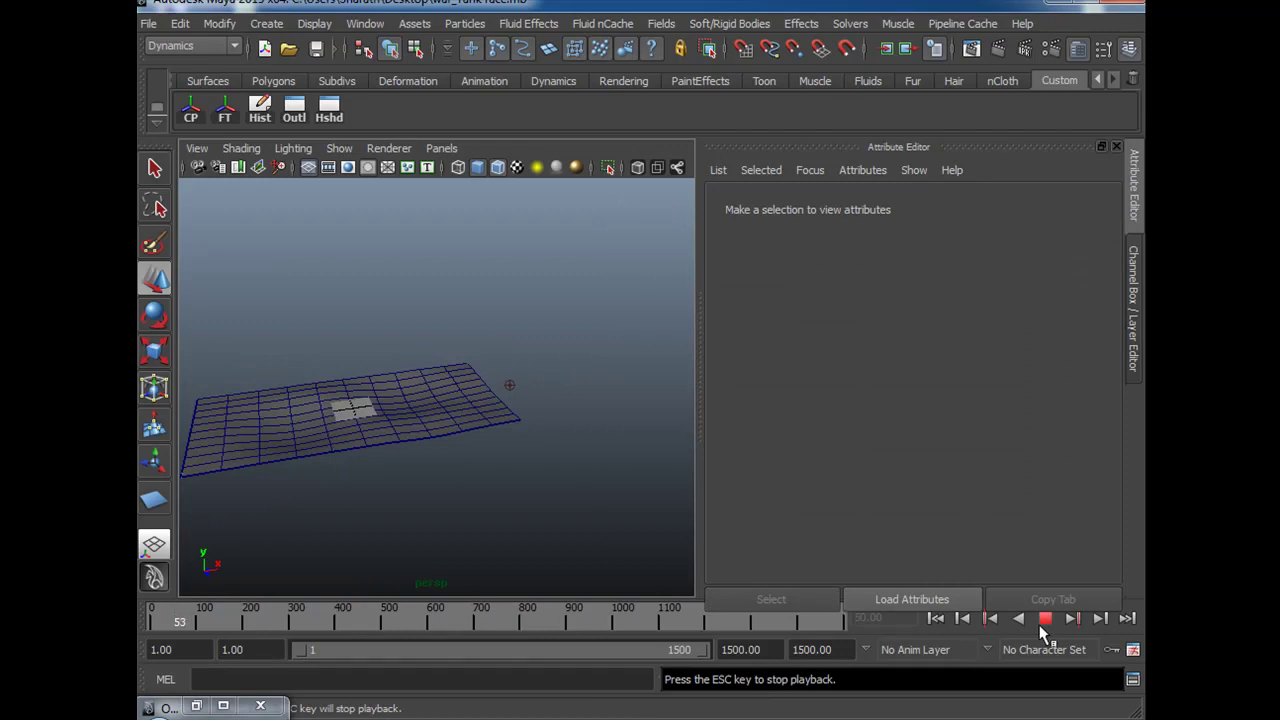
click(1041, 627)
Select the particle1 object in the scene instead of the emitter.
alt+right_drag(552, 518, 597, 506)
drag(294, 320, 474, 494)
alt+right_drag(591, 491, 271, 349)
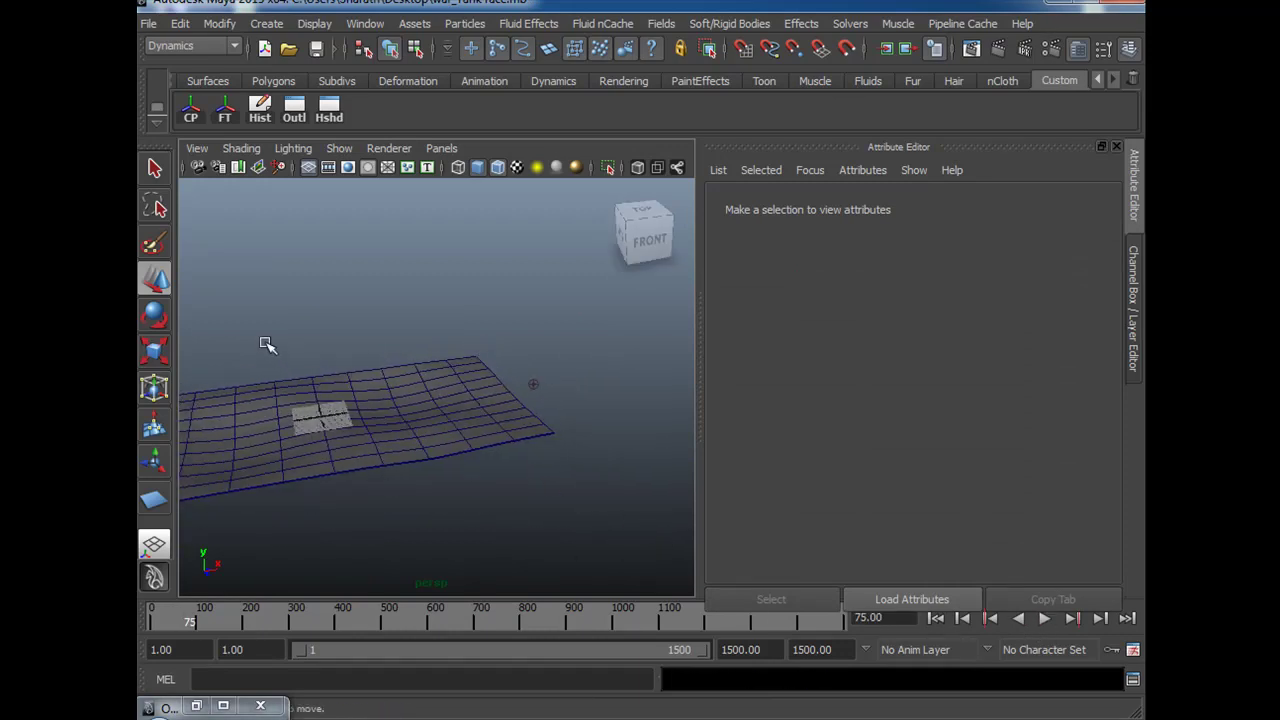
alt+drag(580, 503, 263, 431)
drag(217, 375, 465, 528)
click(460, 511)
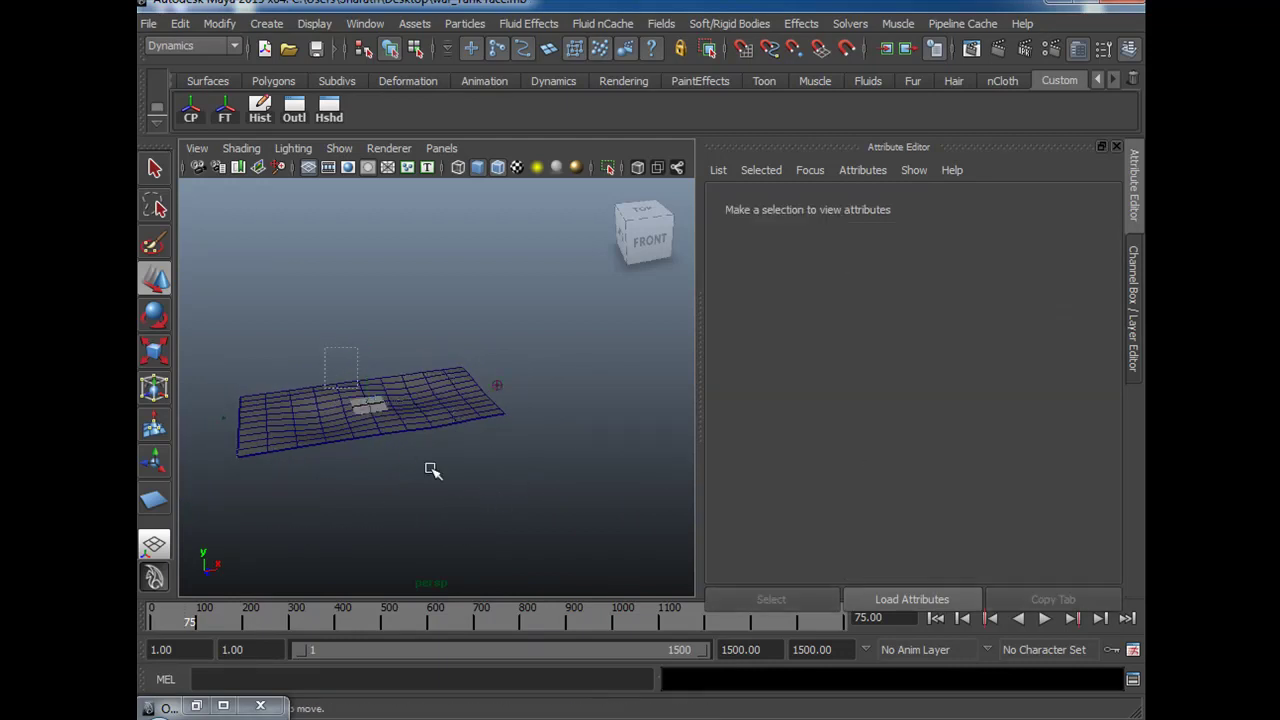
drag(435, 325, 522, 406)
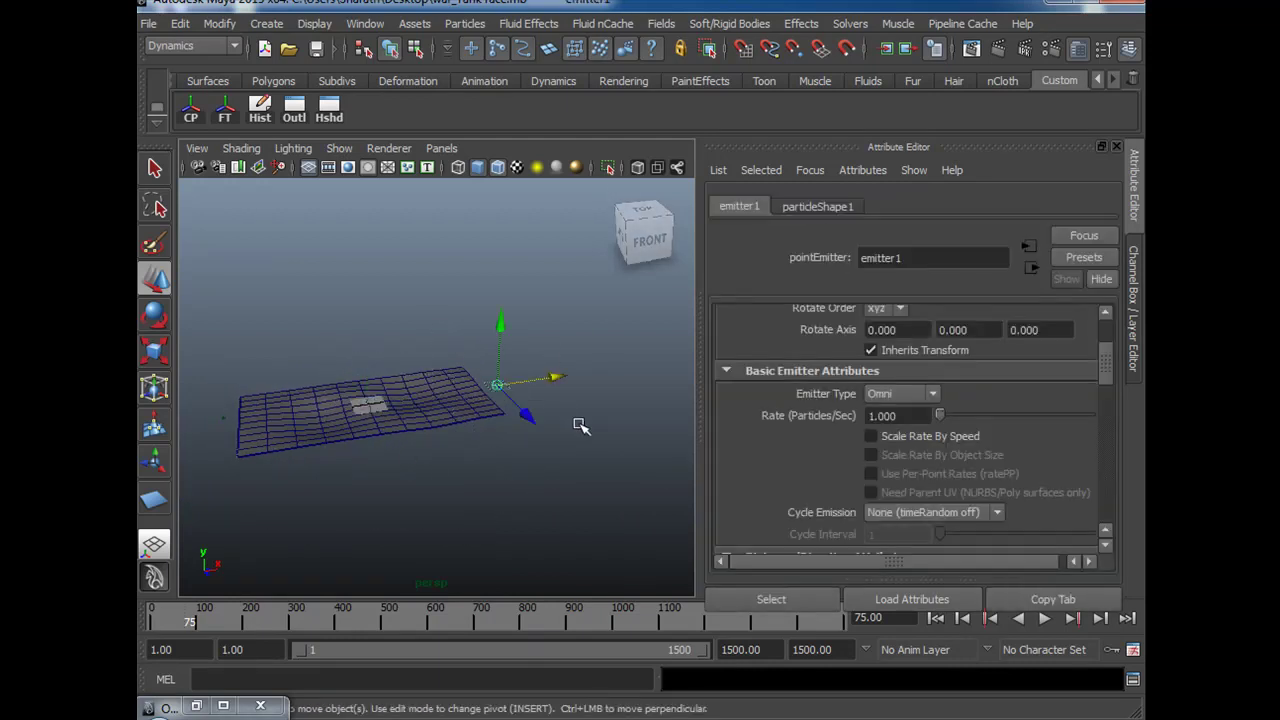
click(294, 112)
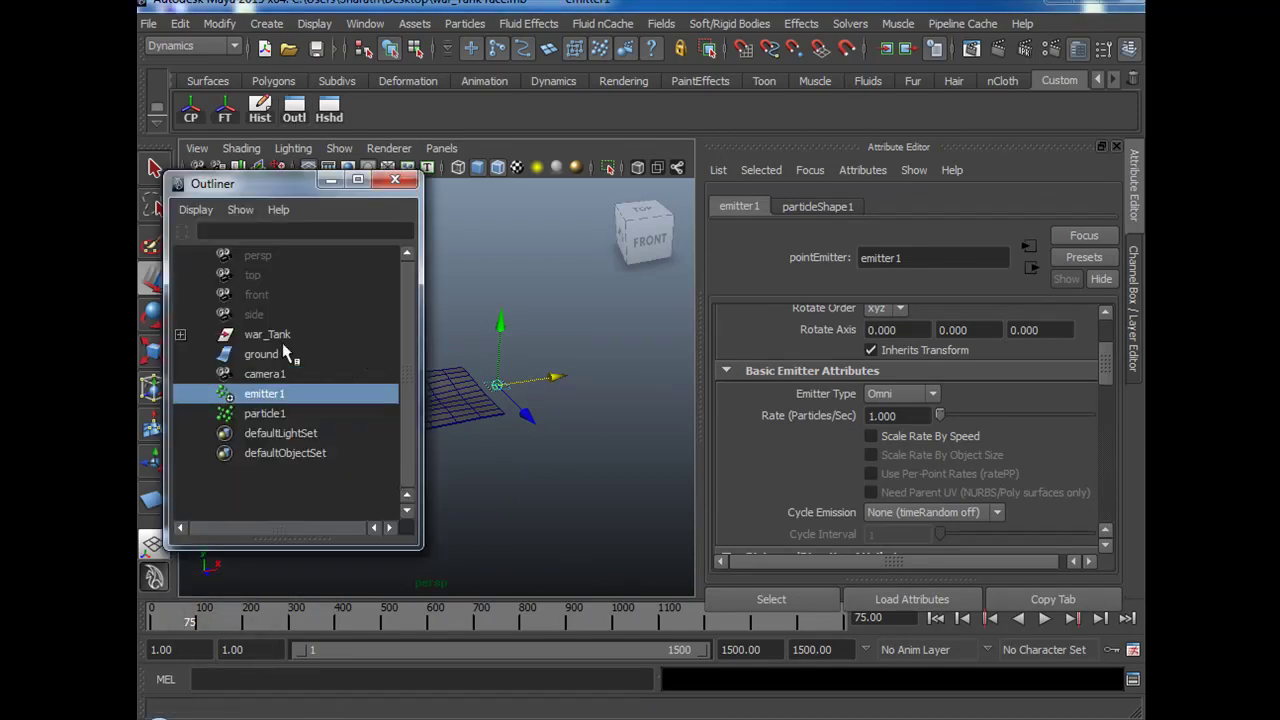
click(290, 413)
click(331, 180)
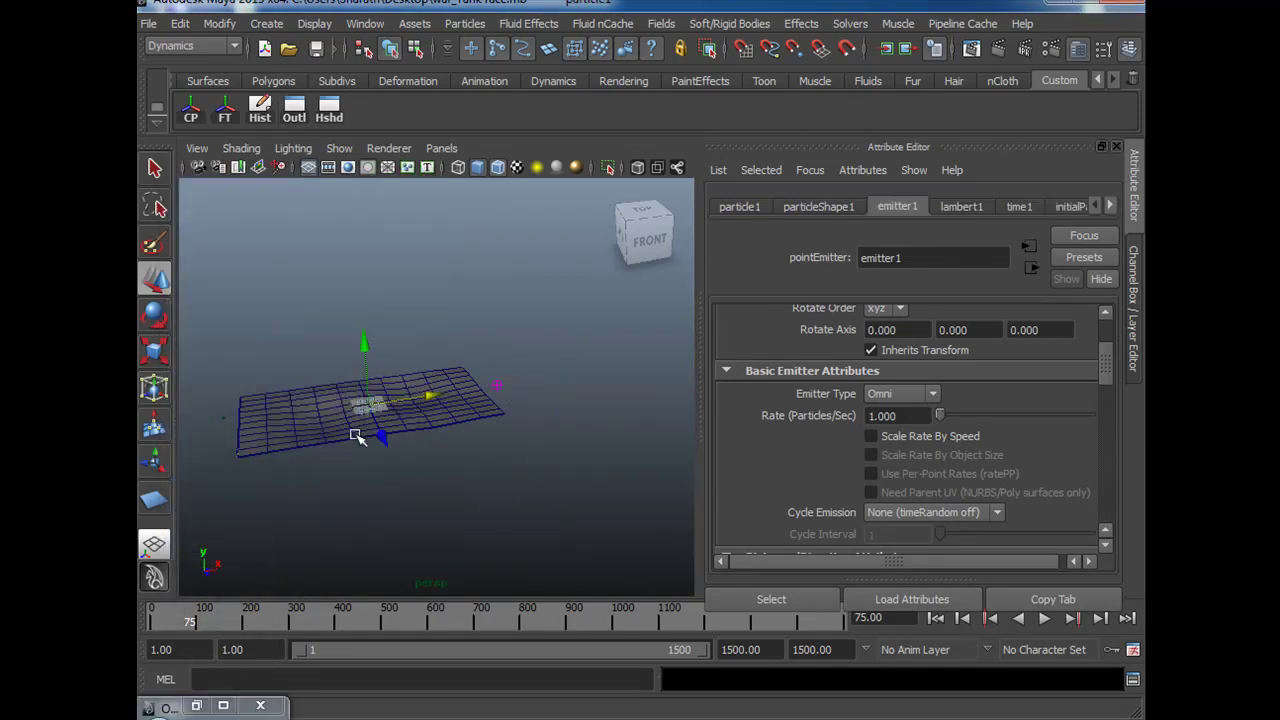
Inspect the particles on the ground up close in wireframe, and return to smooth shaded display.
alt+middle_drag(303, 477, 632, 484)
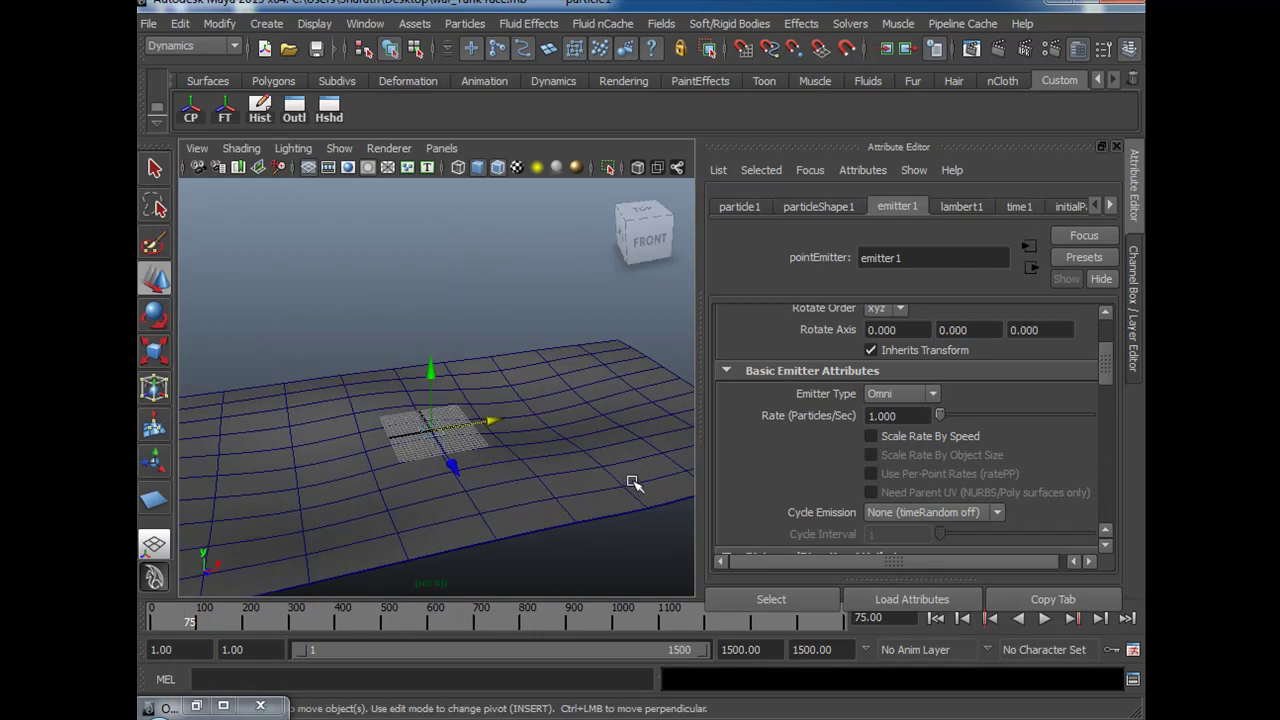
key(4)
scroll(462, 506, up, 5)
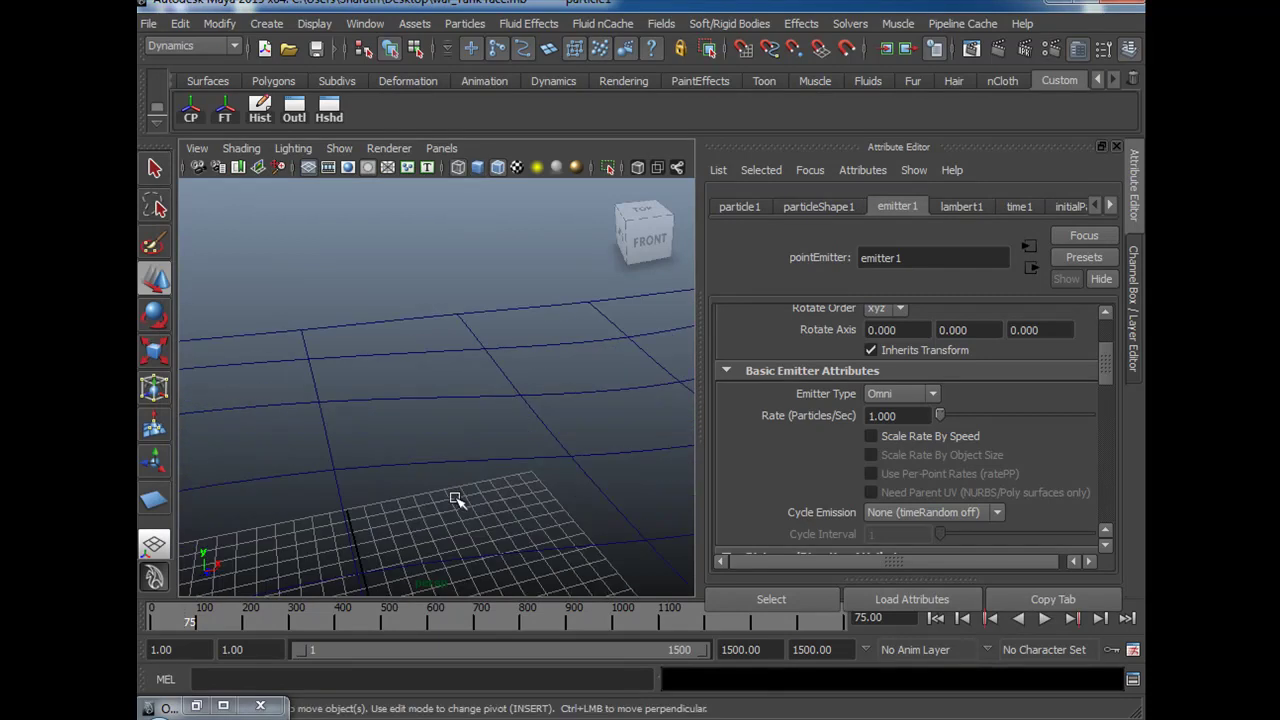
scroll(460, 506, down, 3)
scroll(526, 480, down, 4)
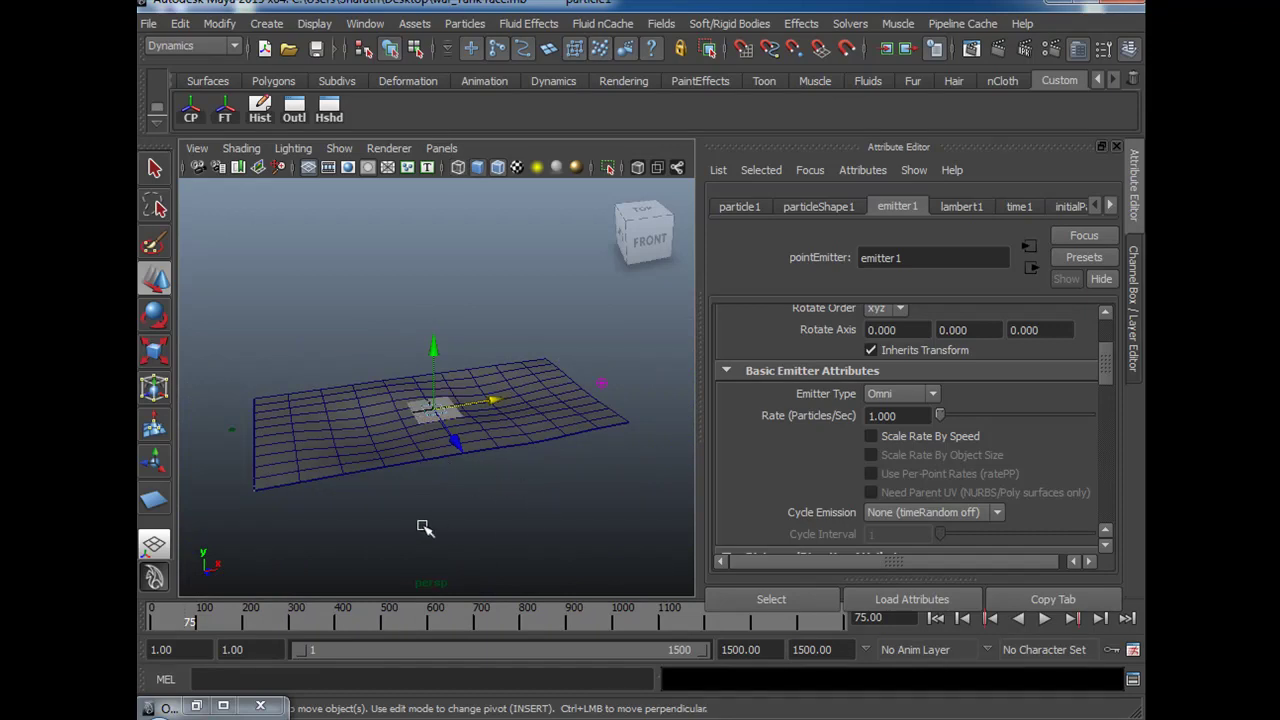
key(5)
scroll(437, 546, up, 2)
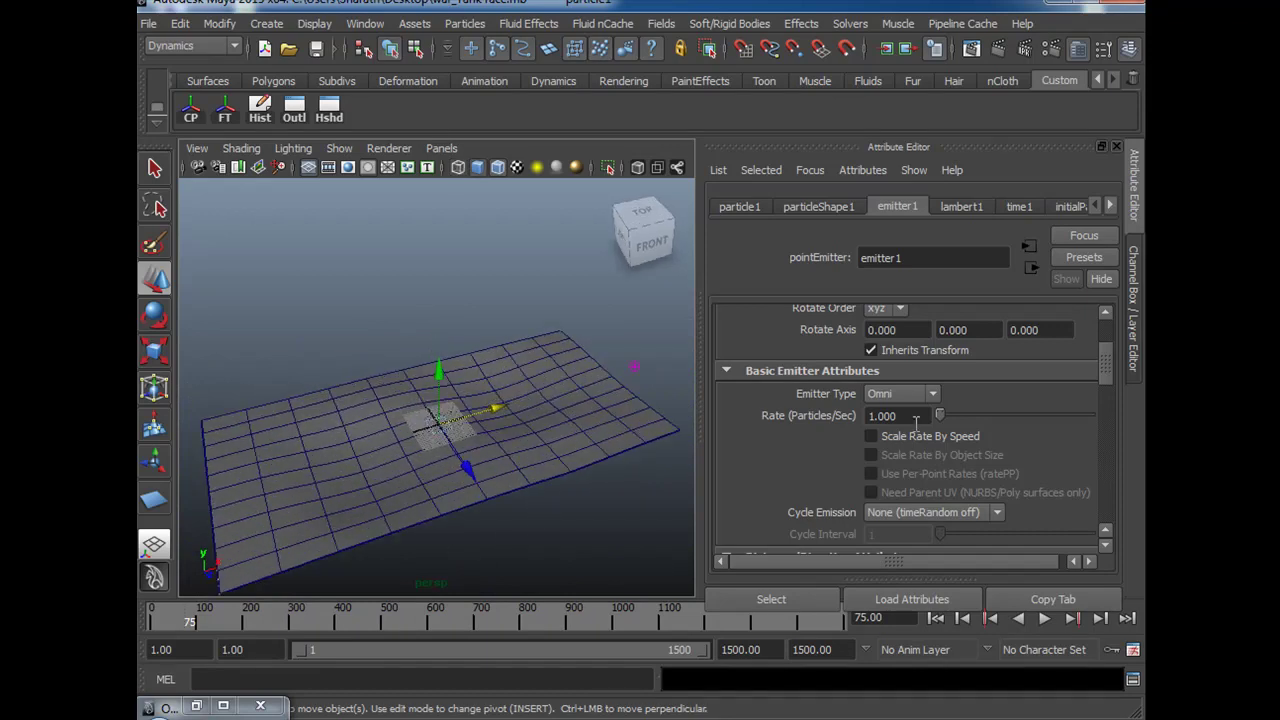
Add the goalU and goalV per-particle attributes to particleShape1.
click(834, 208)
scroll(928, 443, down, 5)
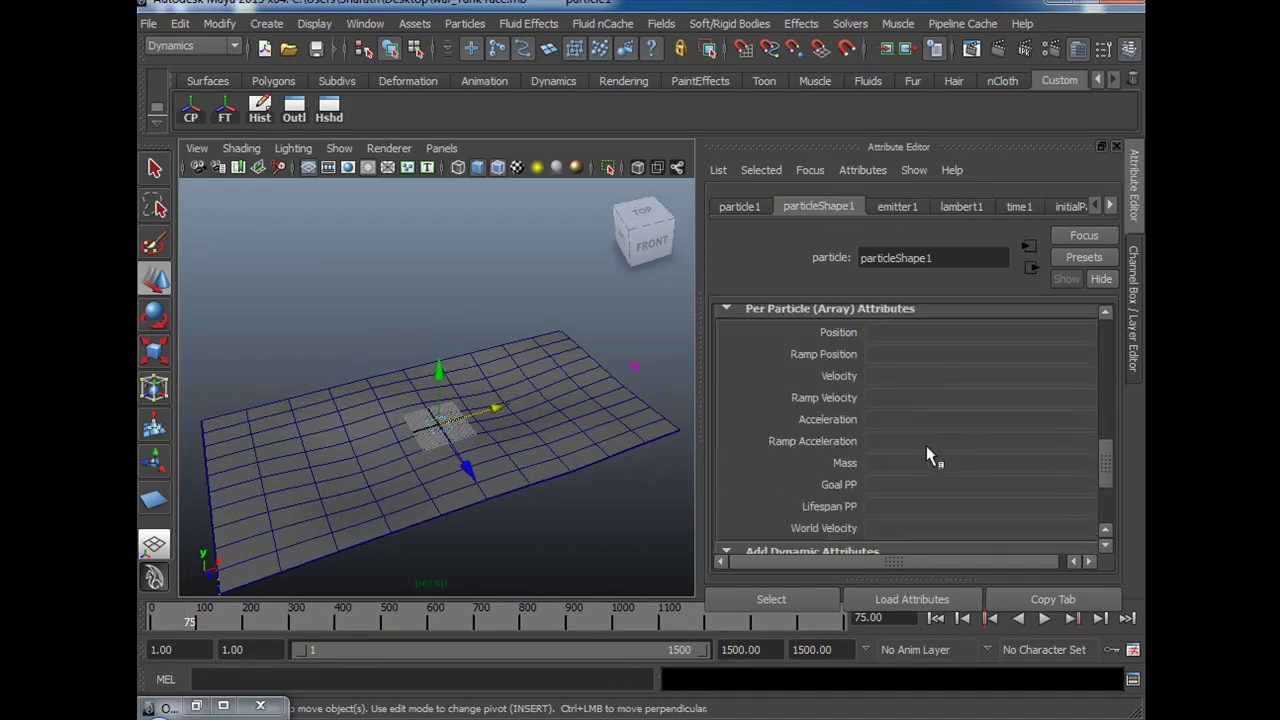
scroll(926, 455, down, 4)
scroll(922, 400, up, 2)
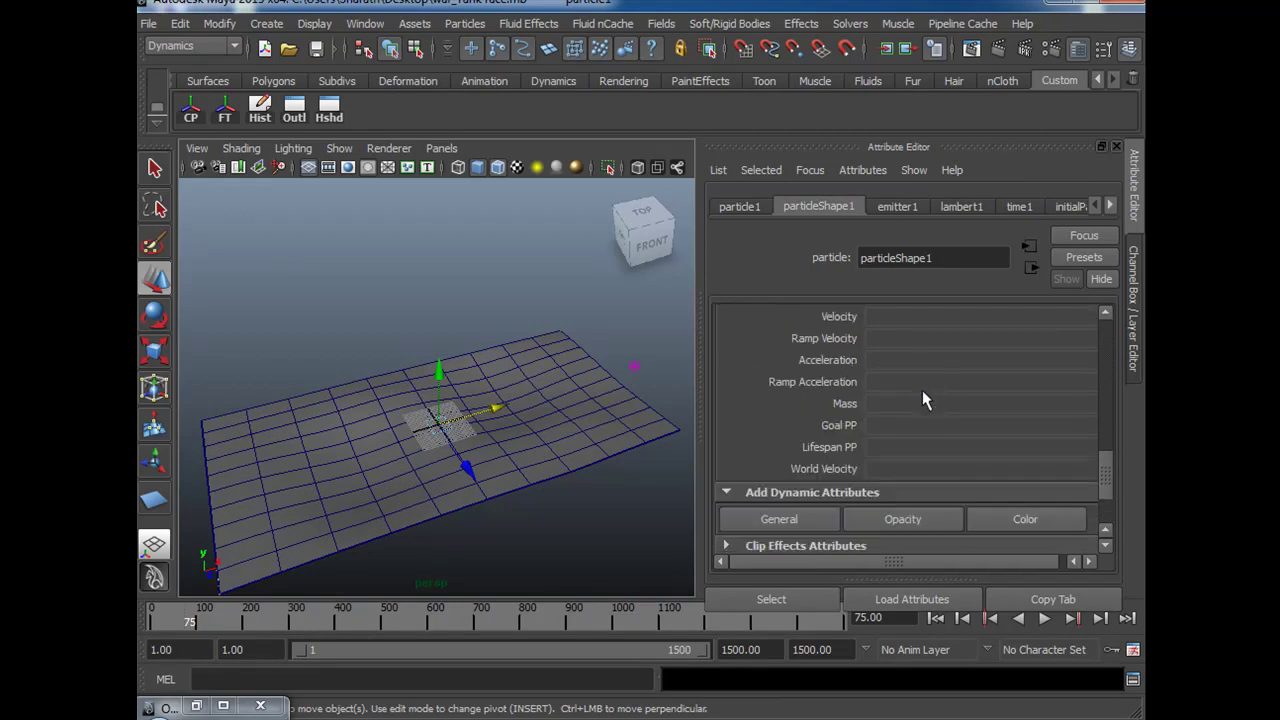
alt+right_drag(497, 532, 591, 532)
alt+middle_drag(576, 488, 541, 440)
alt+right_drag(541, 440, 546, 450)
scroll(954, 400, down, 1)
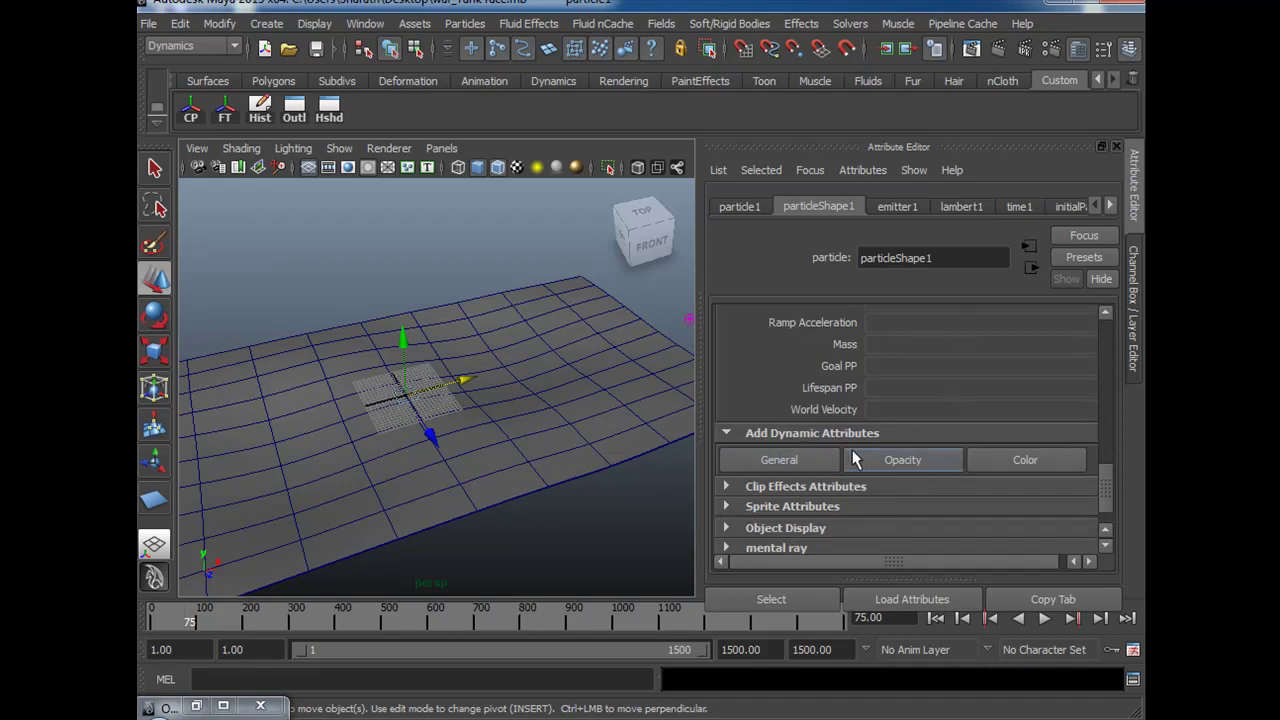
click(814, 462)
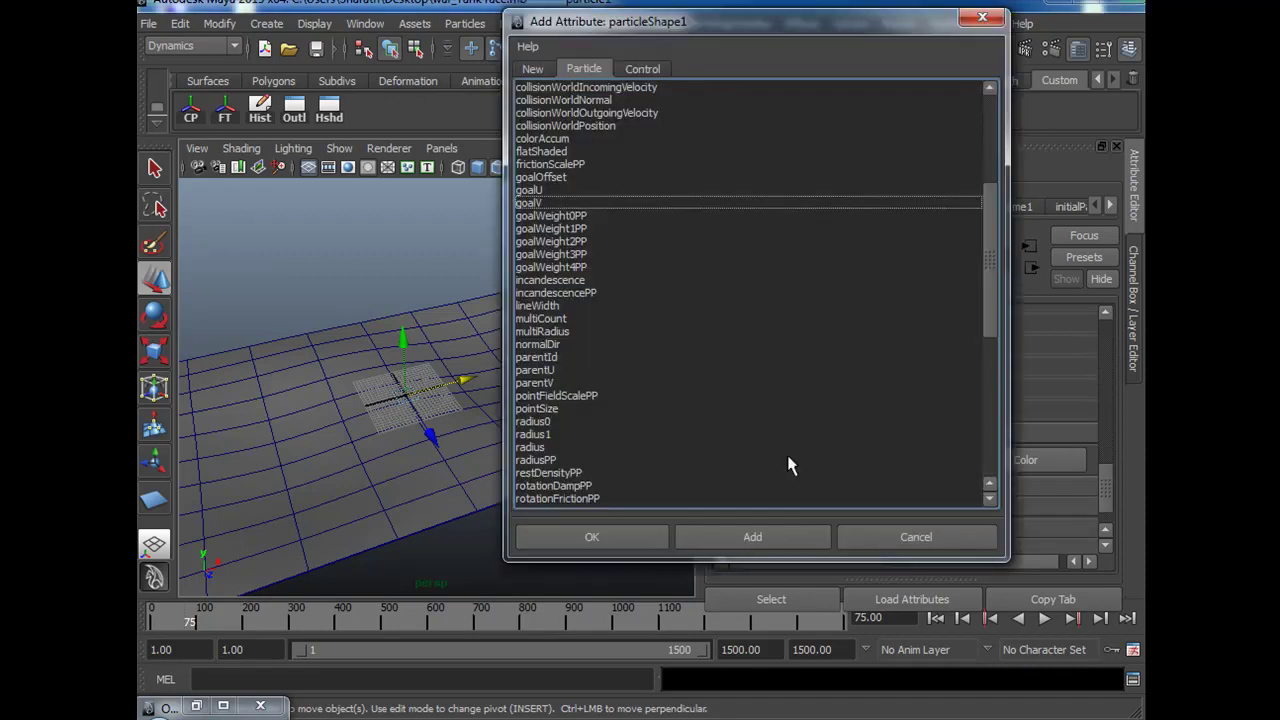
click(579, 190)
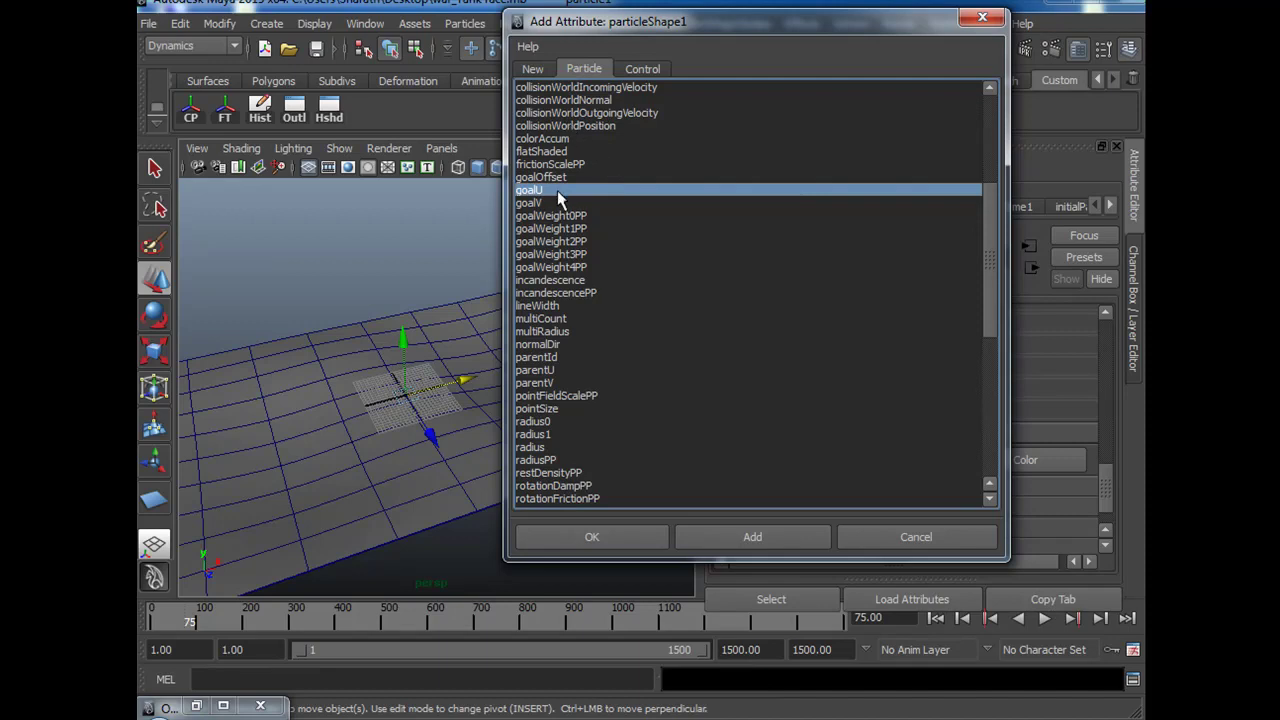
shift+click(568, 202)
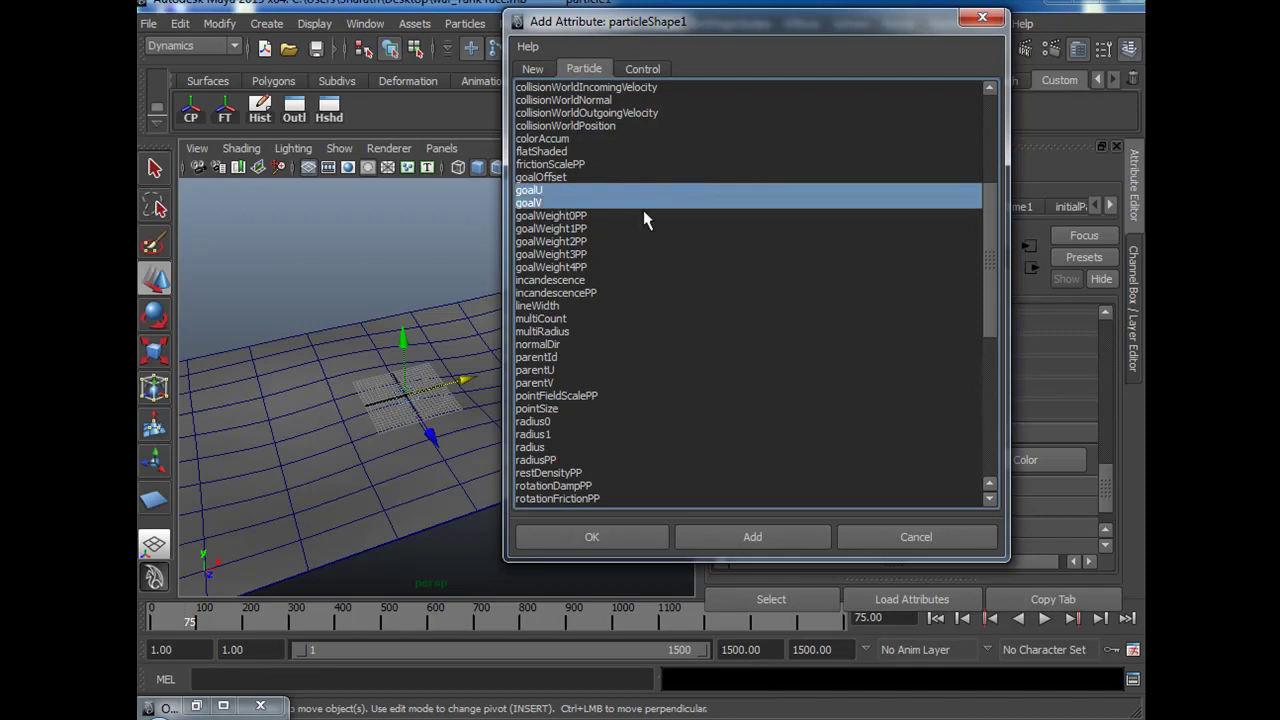
click(748, 537)
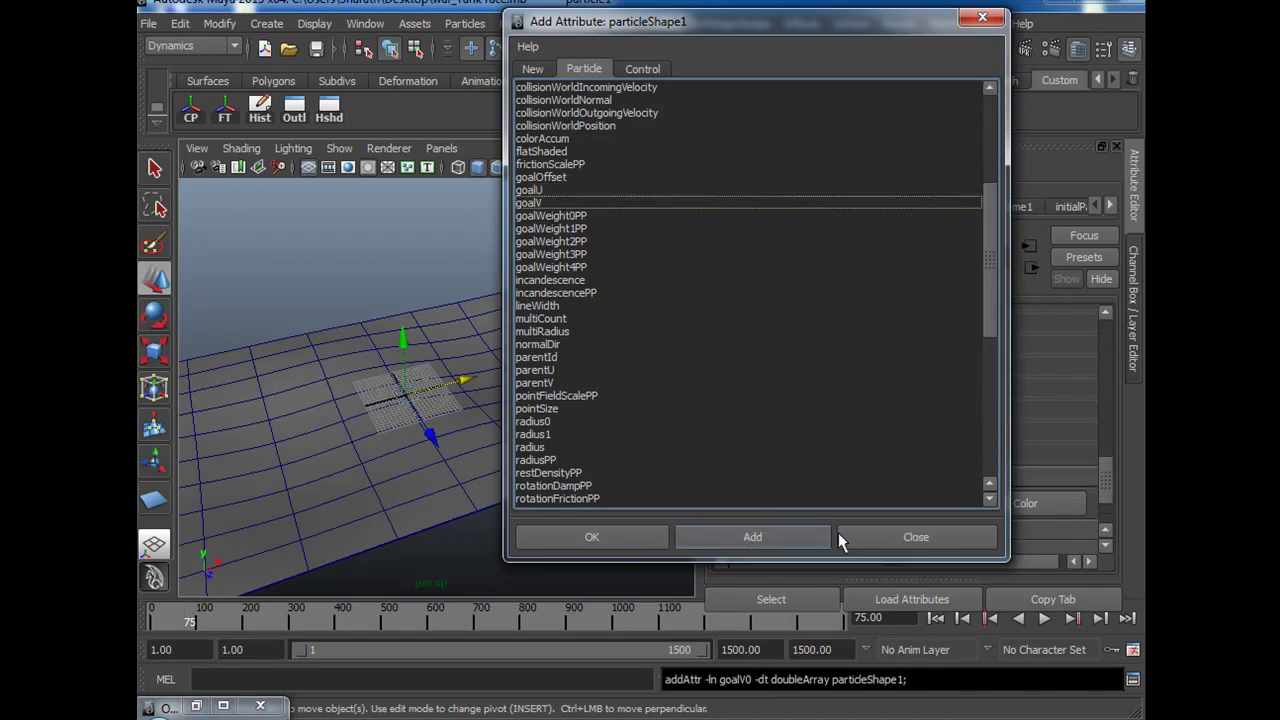
click(933, 537)
Replay the simulation from the first frame to check how the particles behave with the added goal attributes.
click(936, 618)
click(1045, 619)
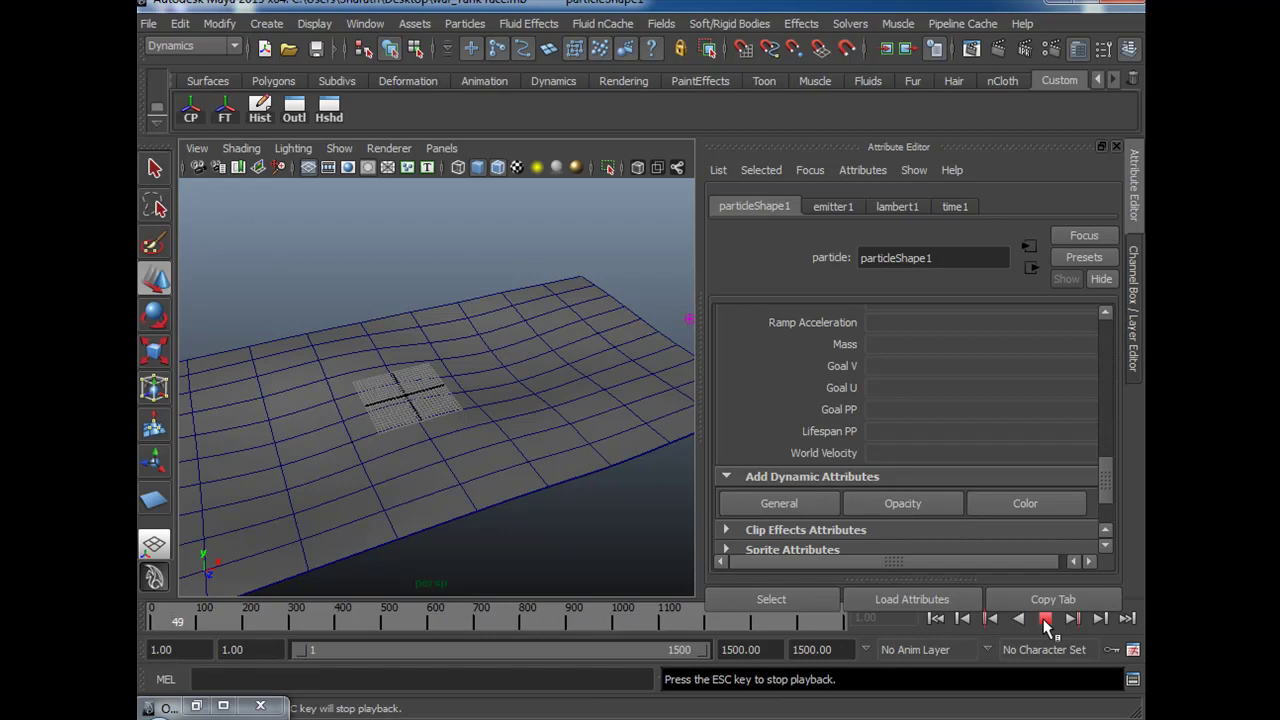
click(1045, 619)
alt+drag(532, 542, 494, 543)
click(508, 518)
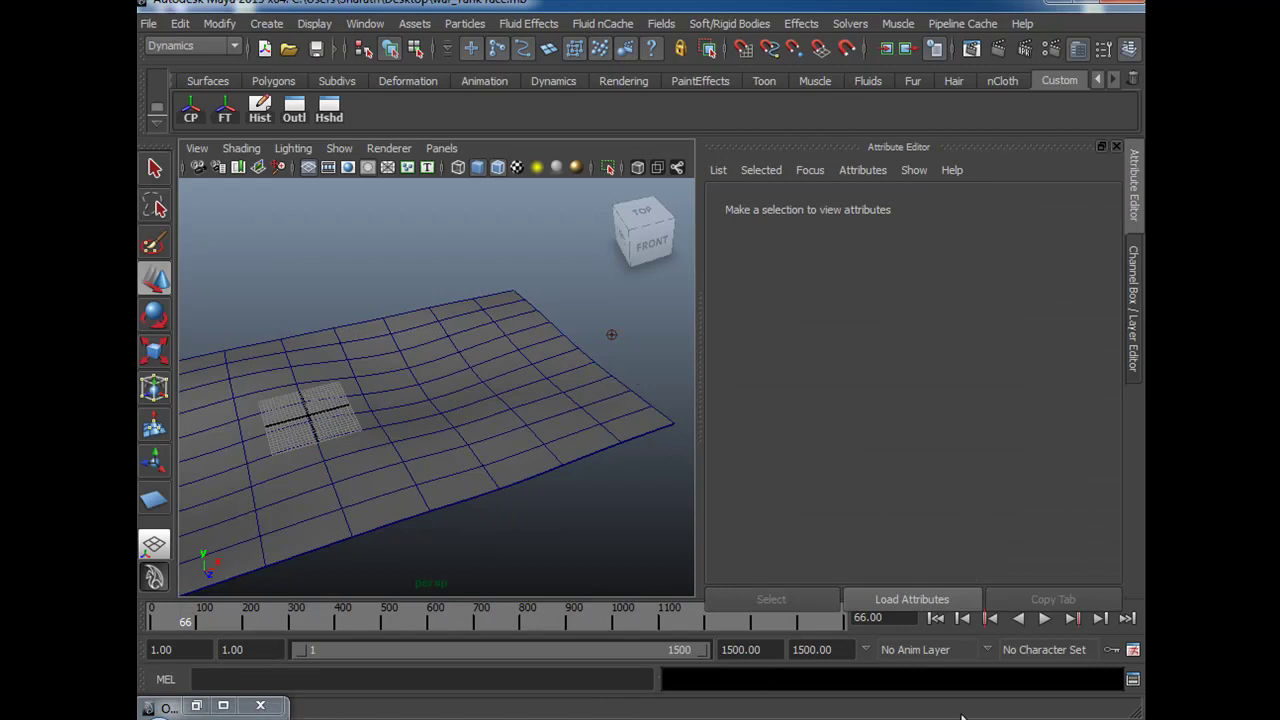
click(1045, 619)
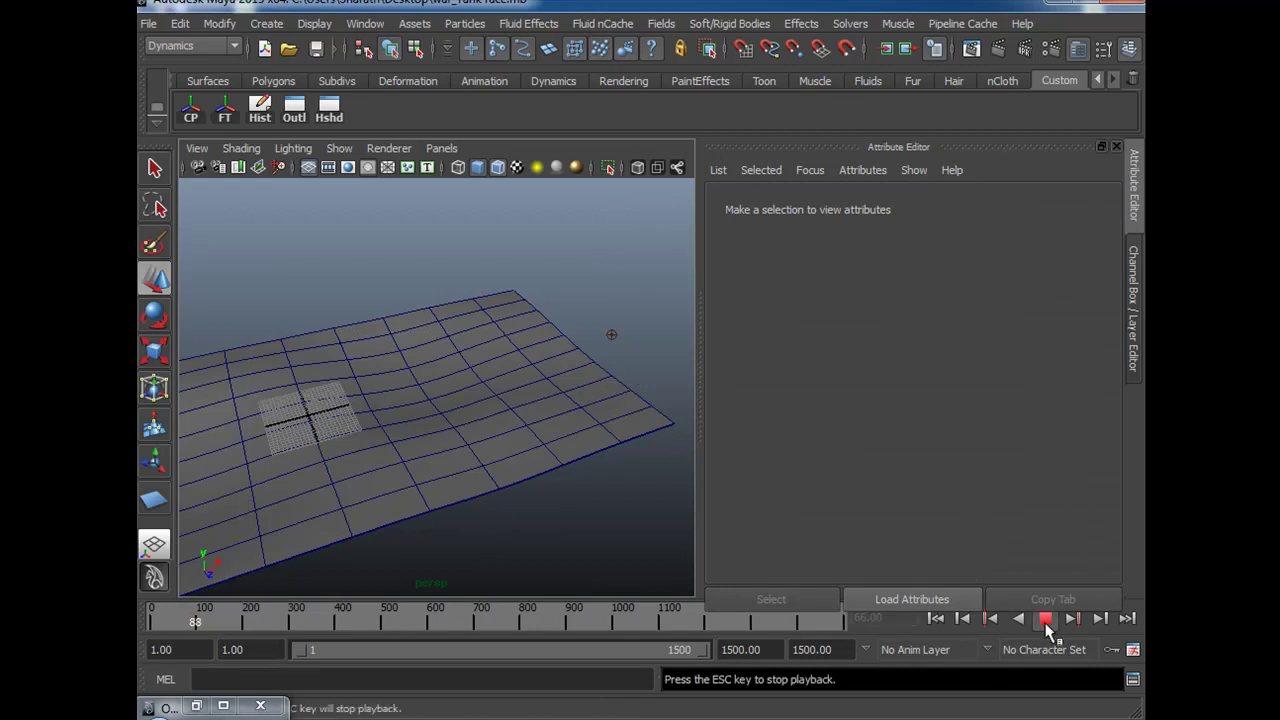
click(1045, 619)
Set emitter1's rate to 10 particles per second and replay the simulation from the first frame.
click(611, 335)
click(907, 417)
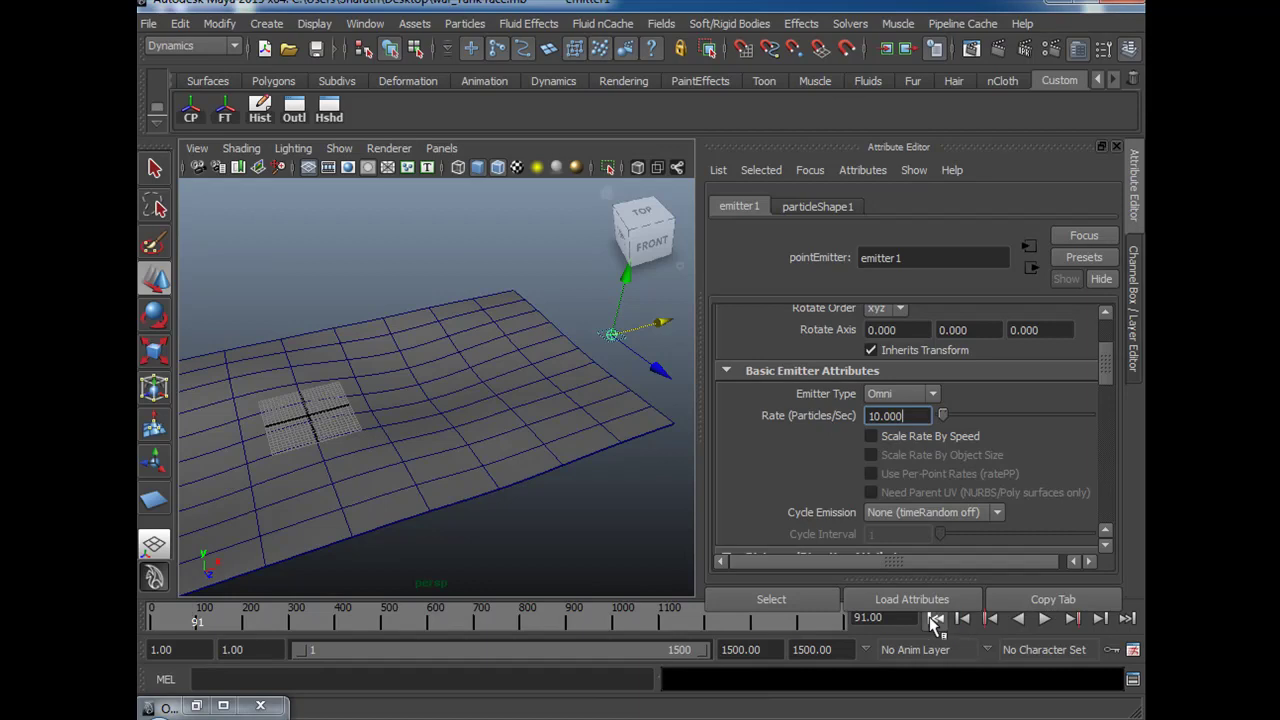
click(1045, 619)
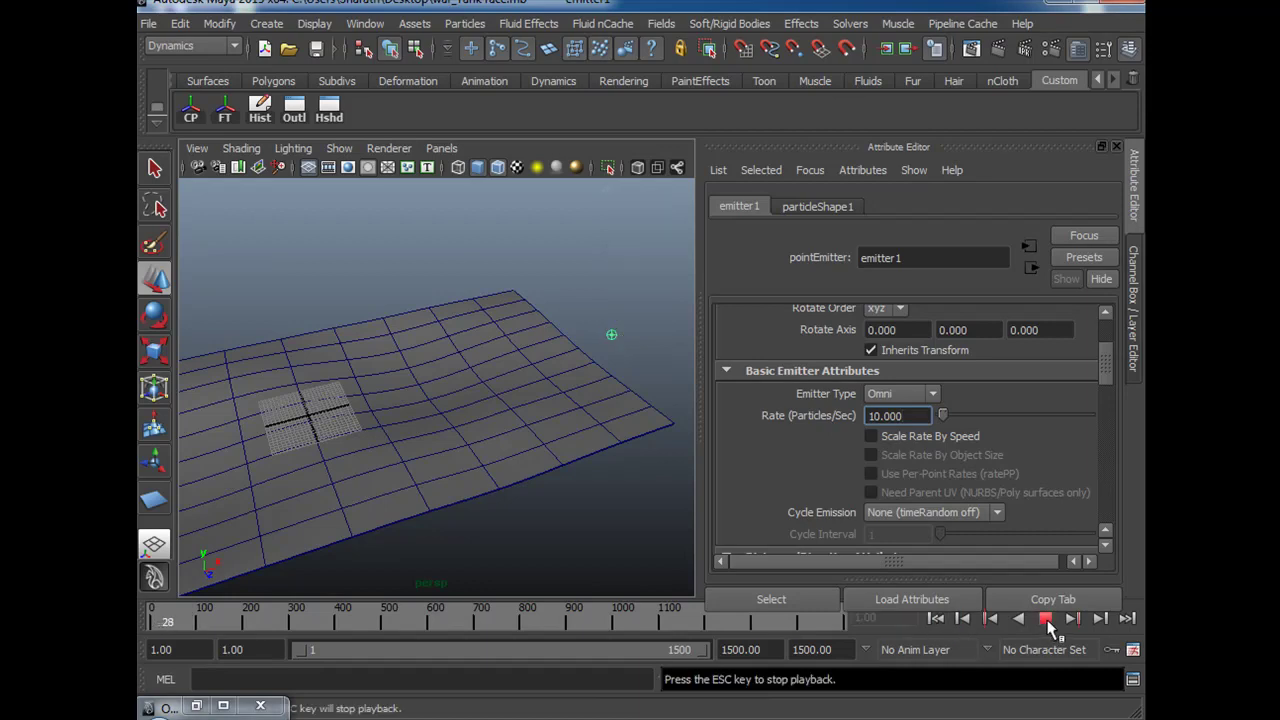
click(1046, 619)
Select particle1 again to bring up its particleShape1 attributes.
drag(349, 325, 516, 562)
scroll(495, 506, down, 5)
drag(306, 313, 458, 443)
click(293, 113)
click(275, 413)
click(330, 180)
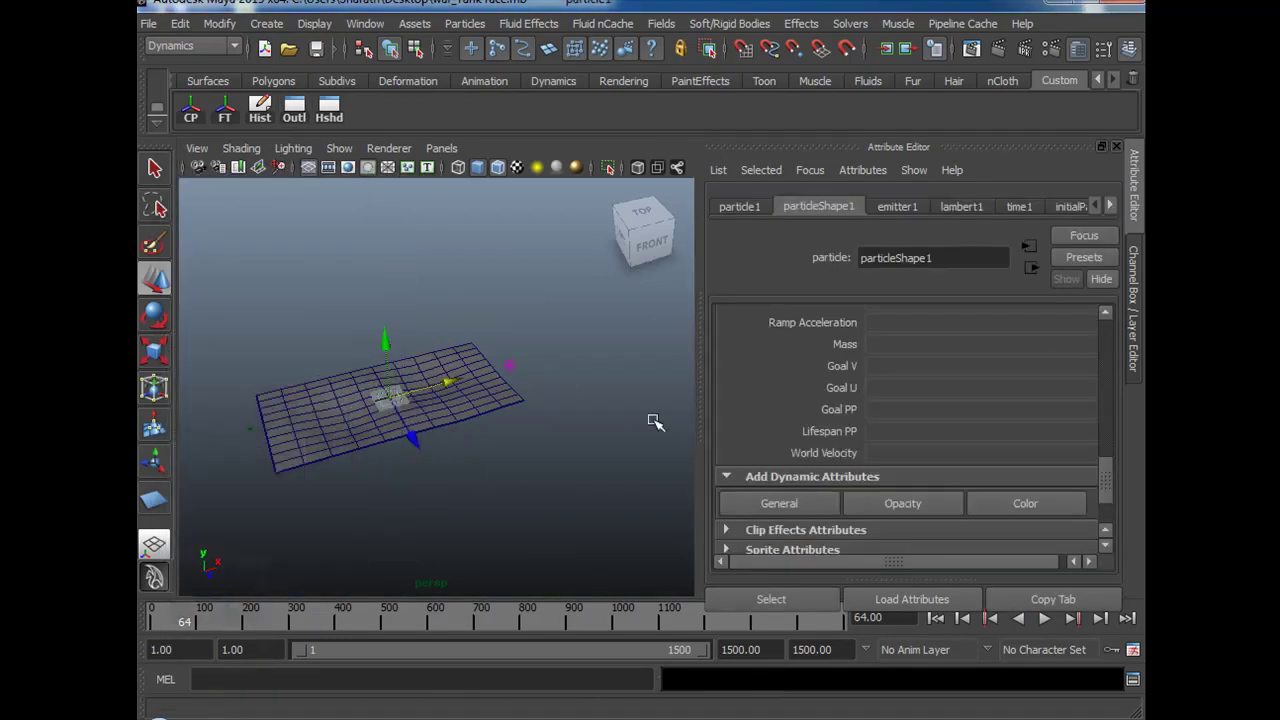
Open the creation expression for particleShape1's Goal V attribute.
alt+right_drag(400, 446, 612, 490)
alt+middle_drag(614, 491, 560, 496)
click(896, 368)
right_click(897, 371)
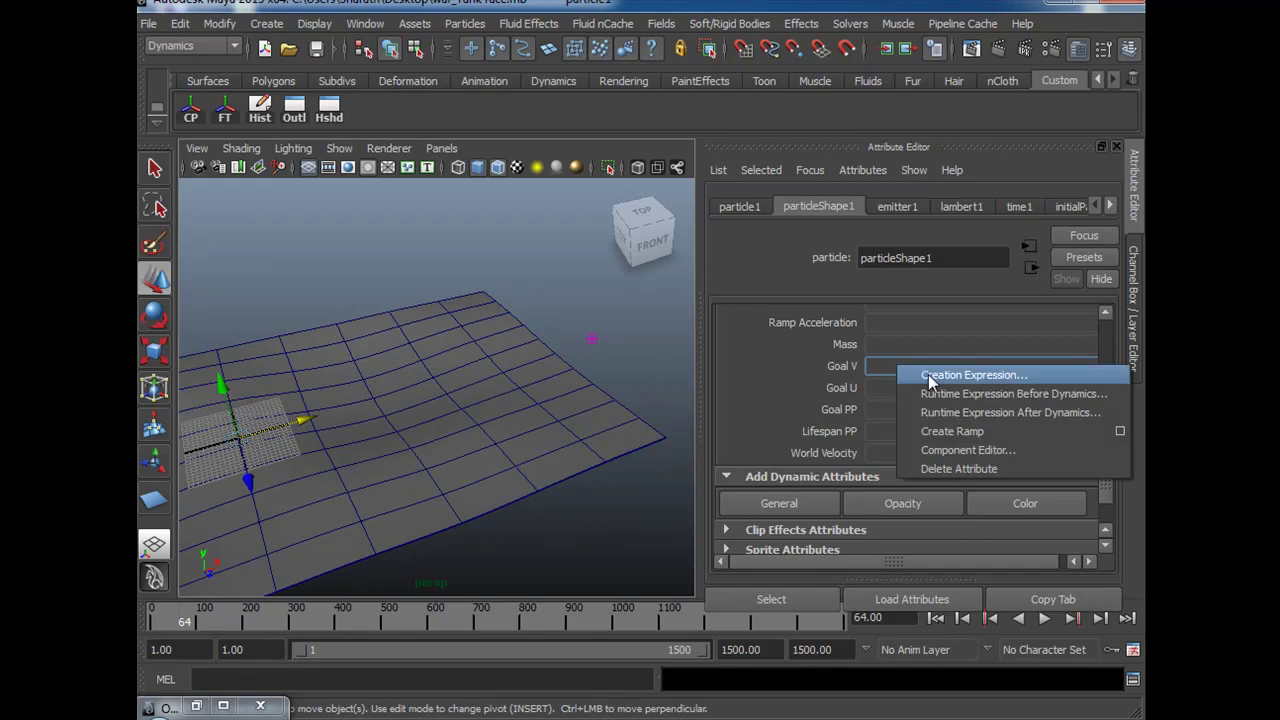
click(928, 374)
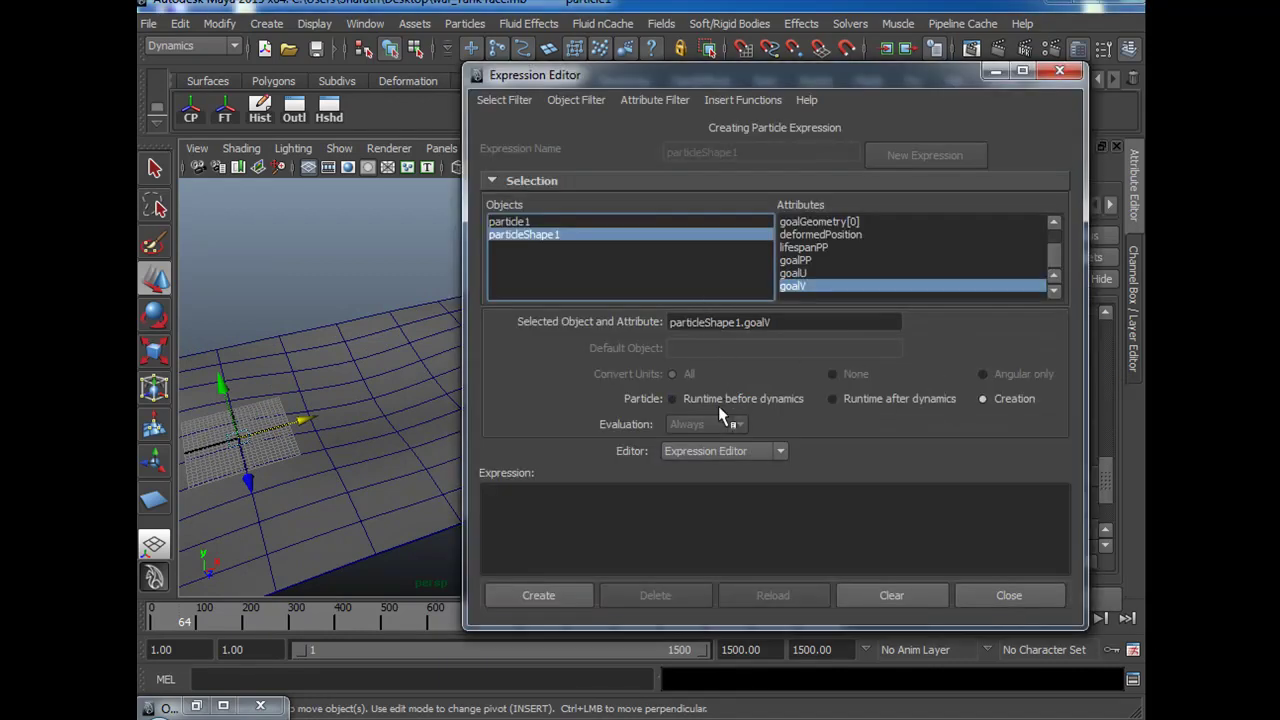
Create the creation expression particleShape1.goalV = rand(0.2,0.8); for the particles and close the Expression Editor.
click(629, 551)
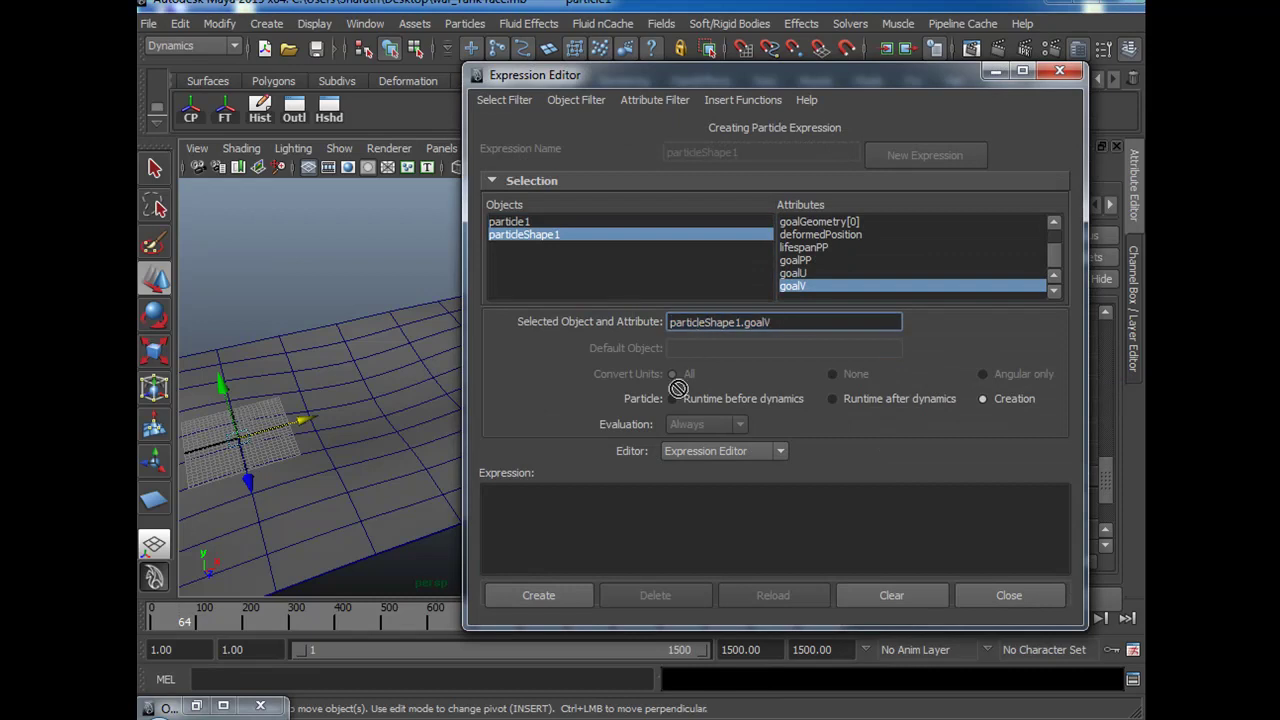
drag(628, 548, 636, 505)
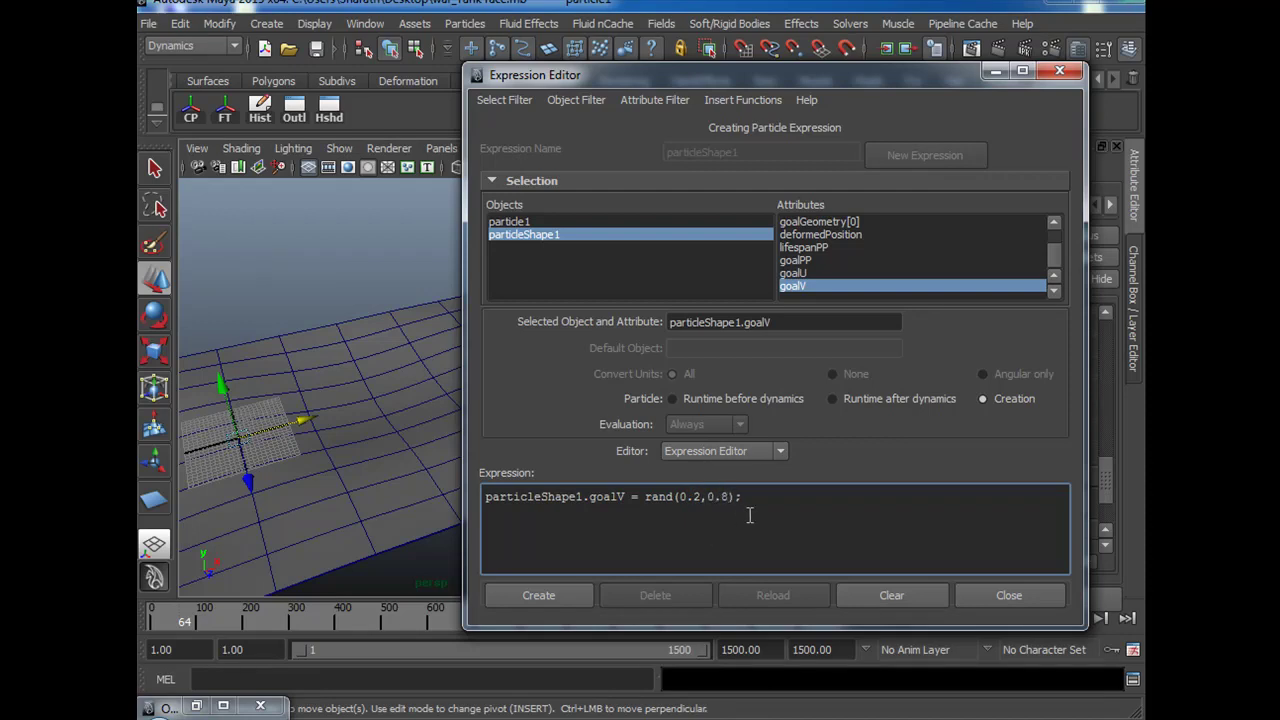
click(553, 593)
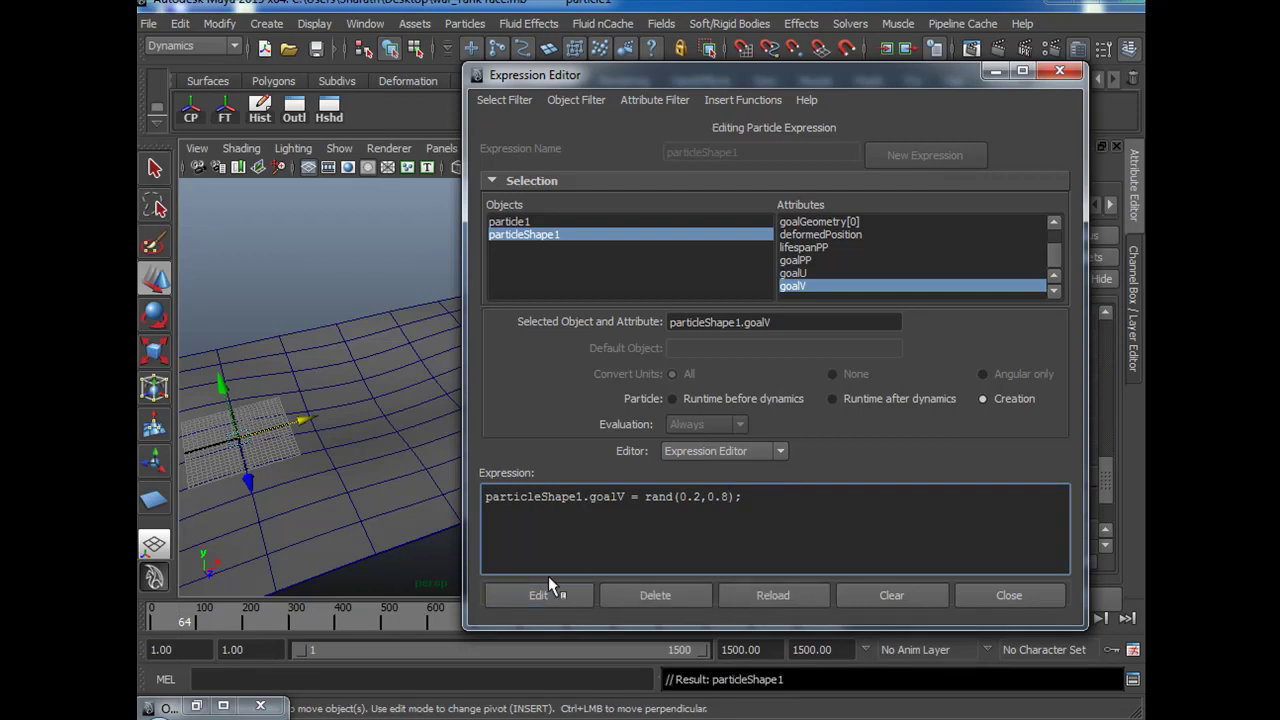
click(1005, 596)
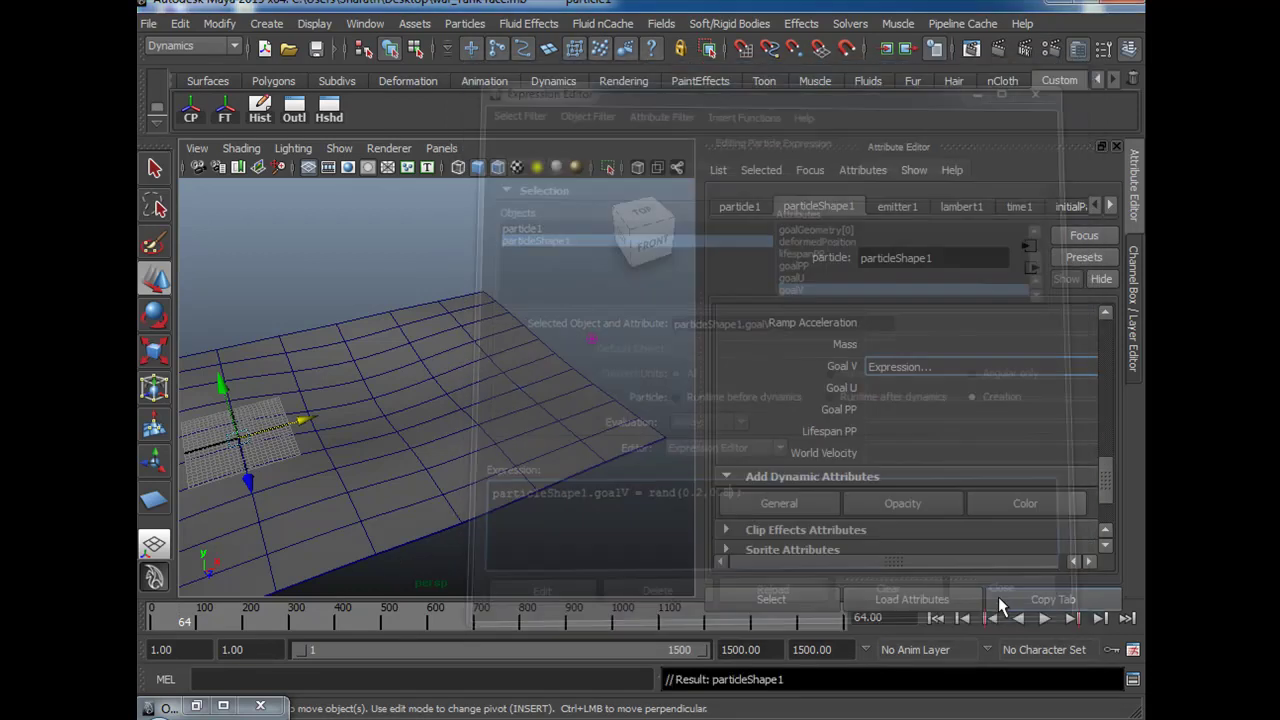
Return to the first frame and set emitter1's rate to 100 particles per second.
click(936, 618)
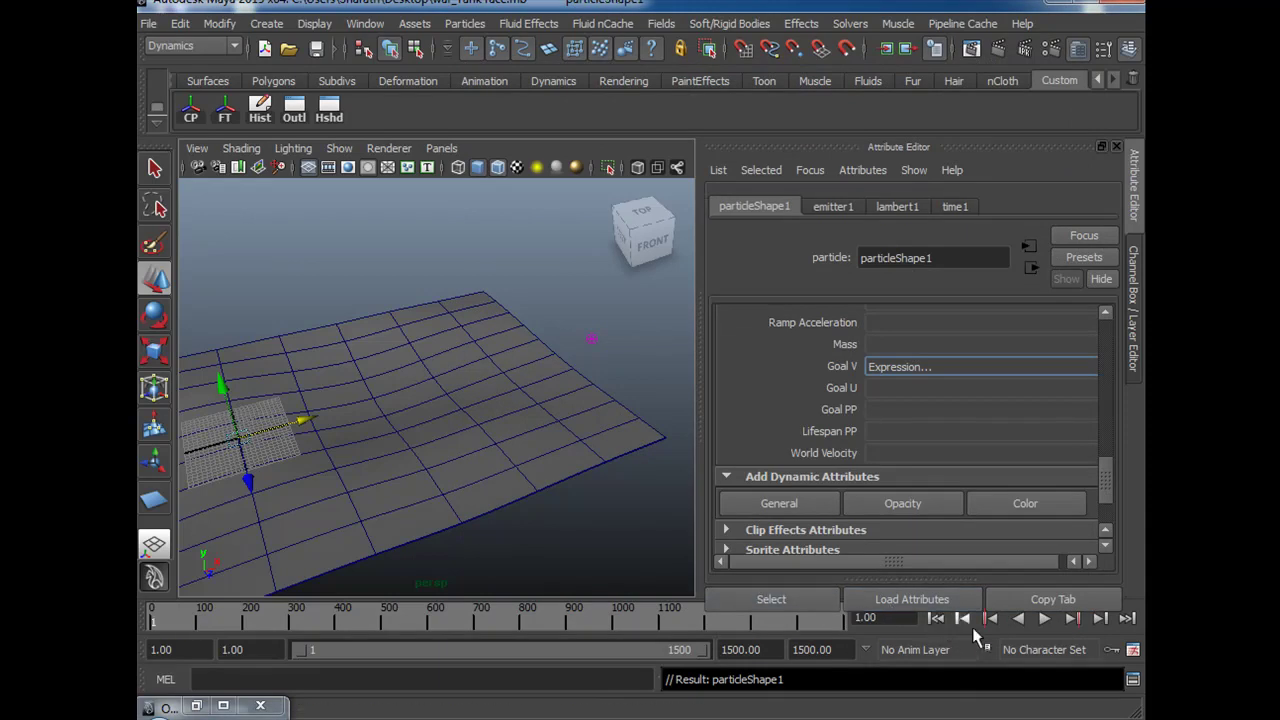
scroll(943, 370, up, 4)
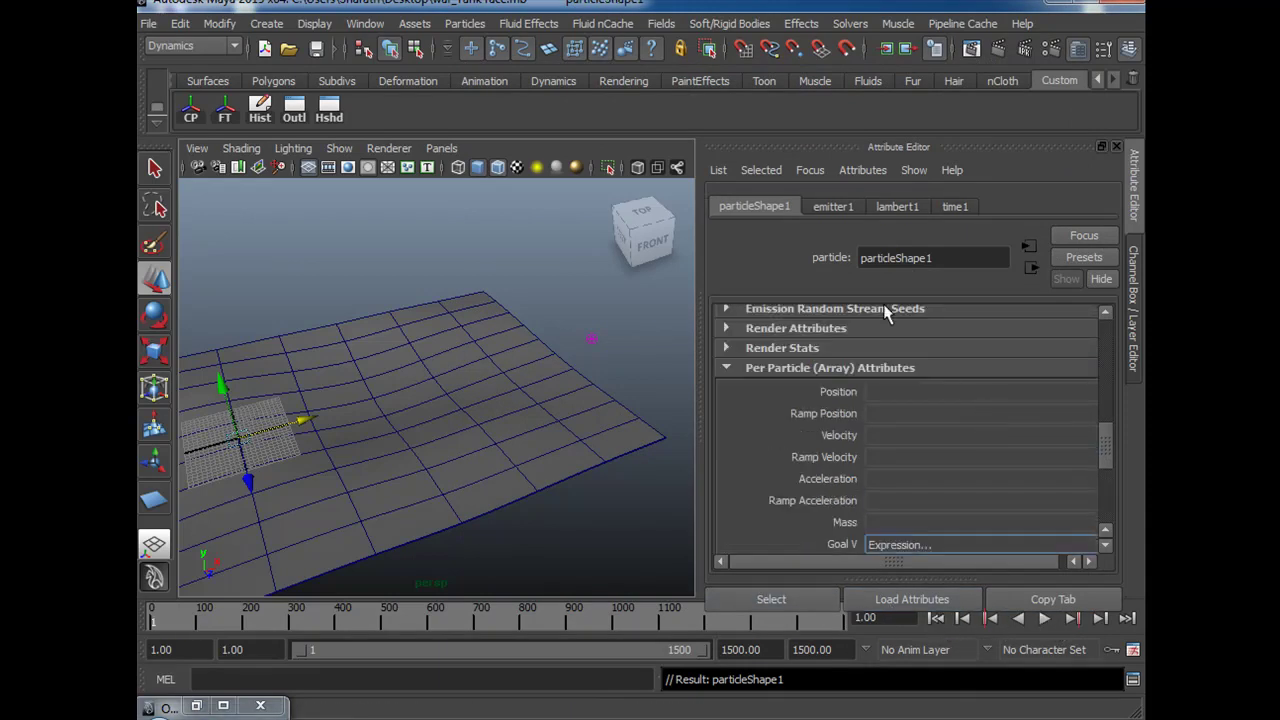
click(843, 210)
double_click(895, 415)
text(100)
key(Return)
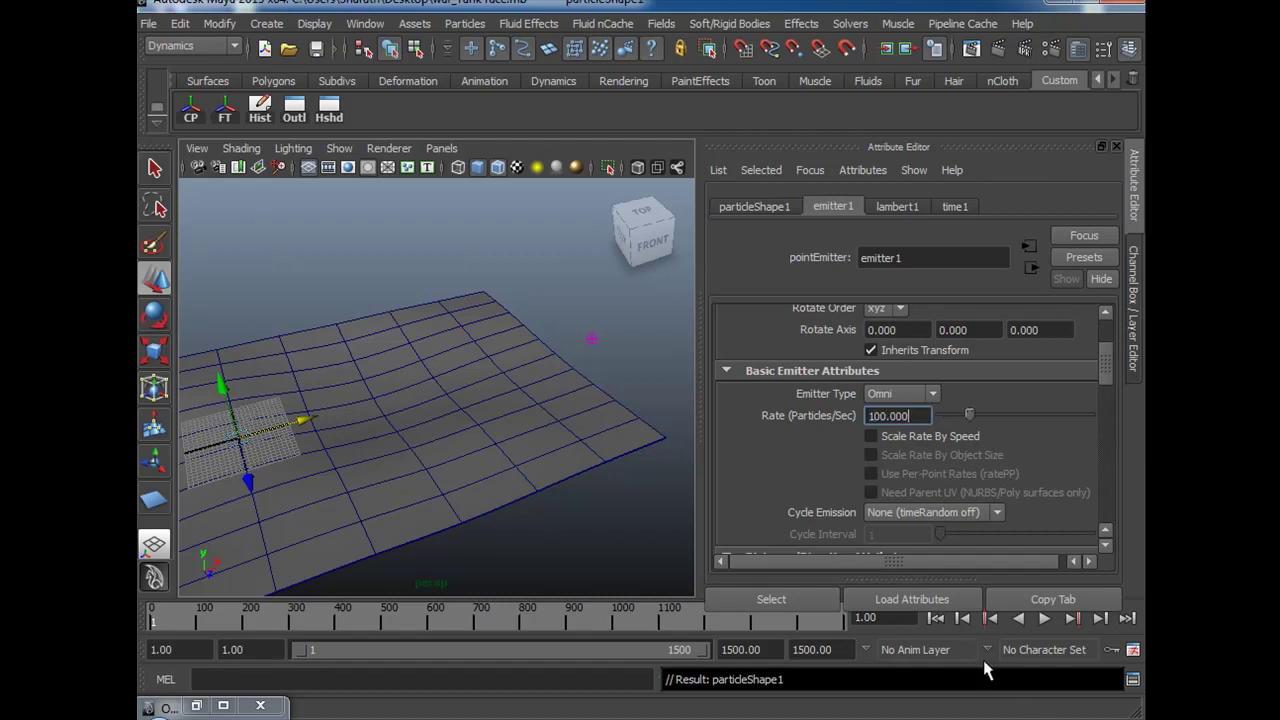
Play the simulation briefly, show the surface in wireframe, and view the particles along its near edge.
click(1044, 619)
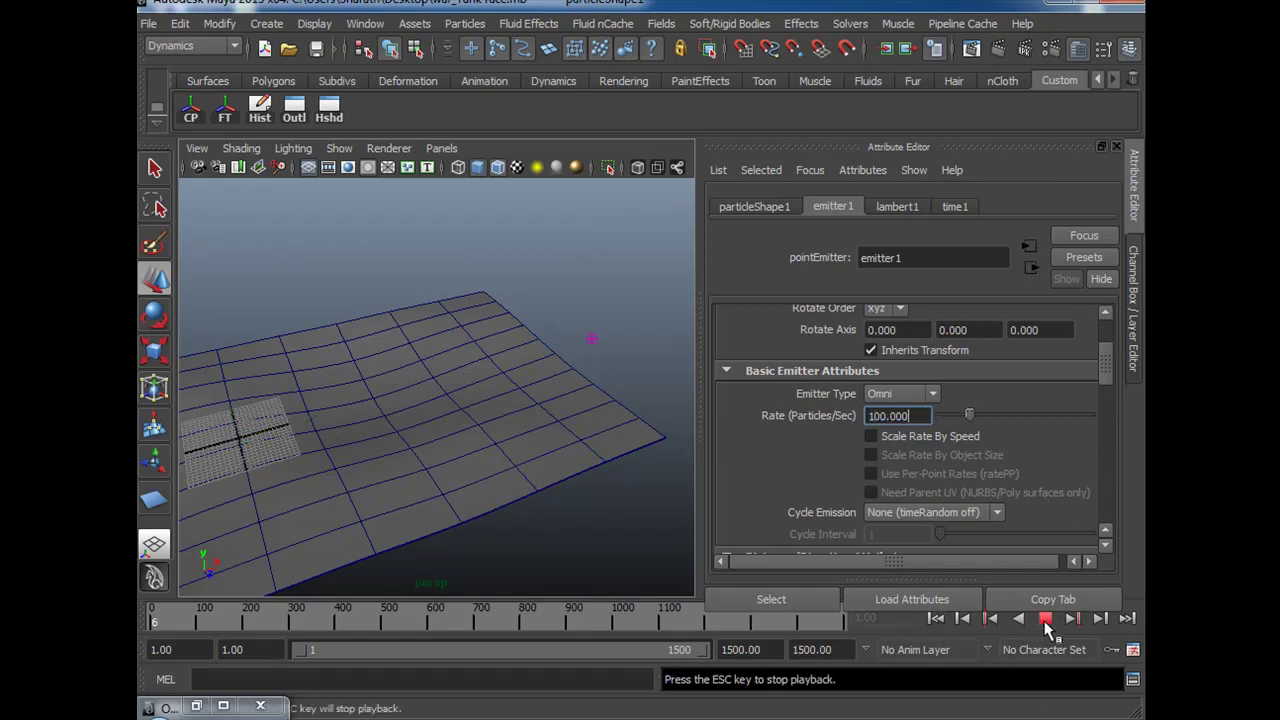
click(1046, 621)
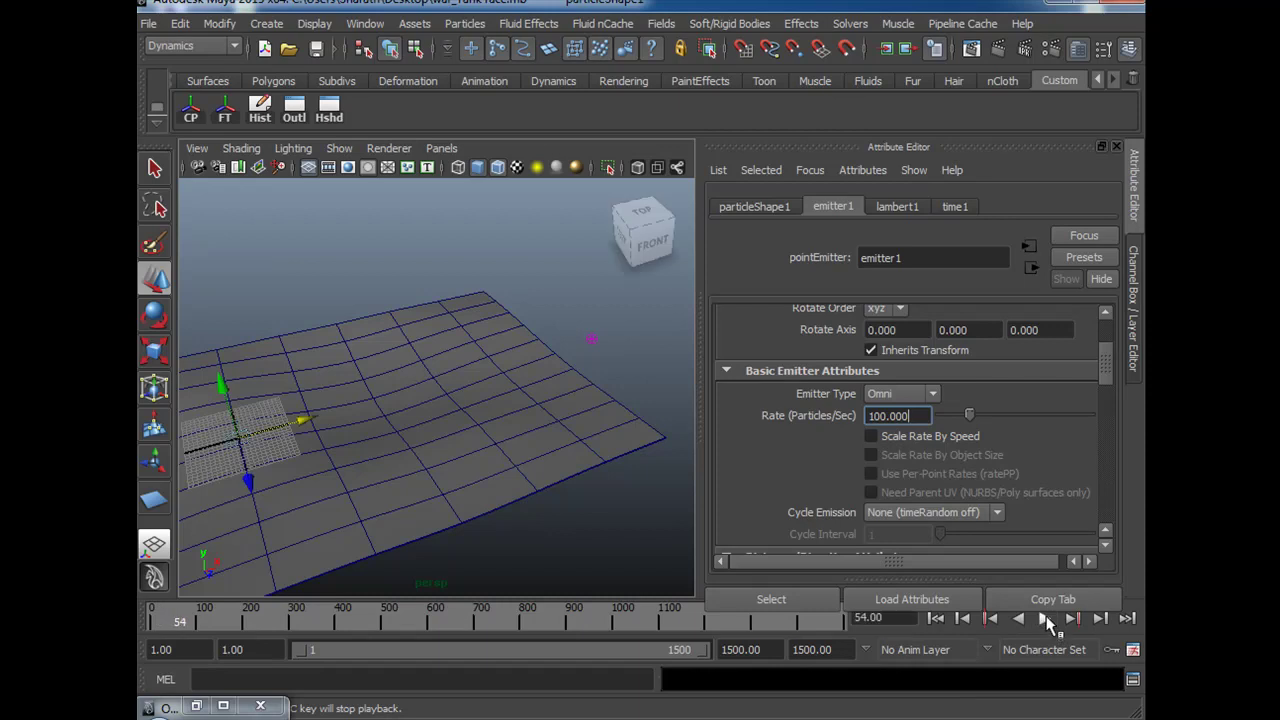
alt+right_drag(577, 508, 420, 525)
alt+drag(490, 533, 483, 502)
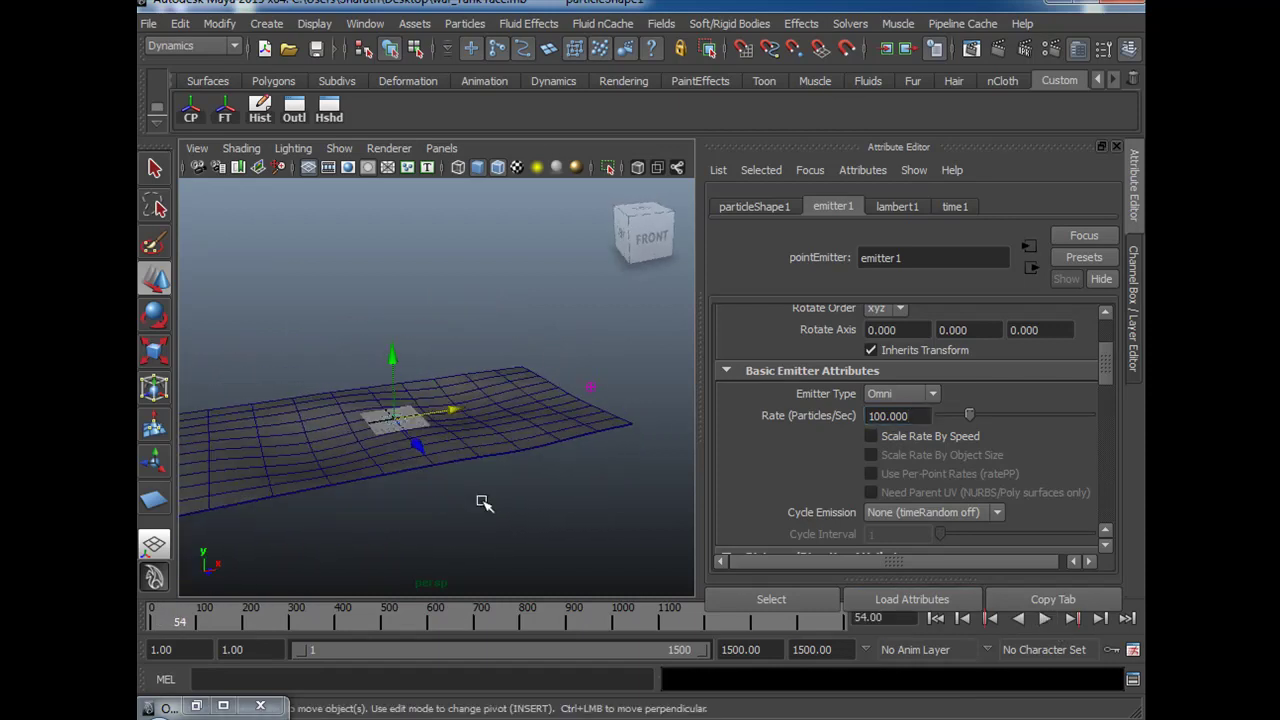
key(4)
alt+middle_drag(442, 519, 453, 509)
alt+drag(453, 509, 646, 463)
mouse_move(574, 517)
alt+mouse_down()
mouse_move(594, 538)
mouse_move(580, 523)
mouse_move(638, 516)
mouse_move(592, 506)
alt+mouse_up()
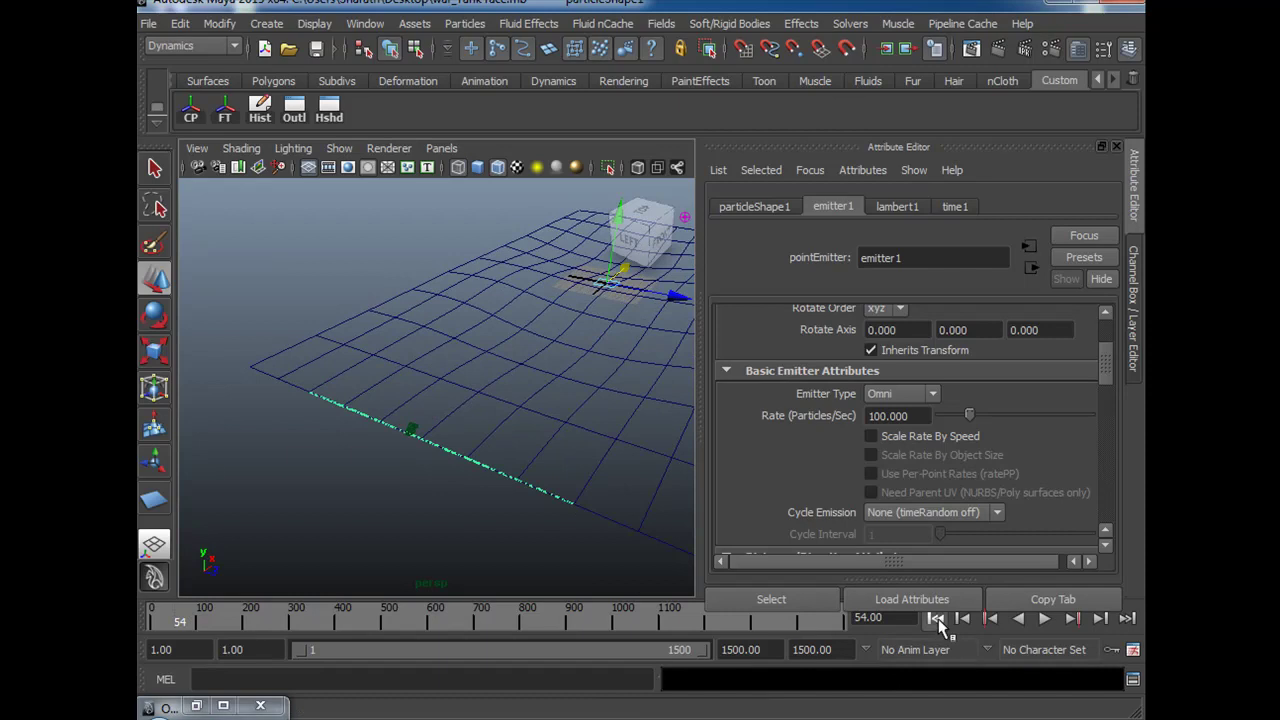
Replay the simulation from the start to check how the particles spread along the surface edge.
click(1044, 619)
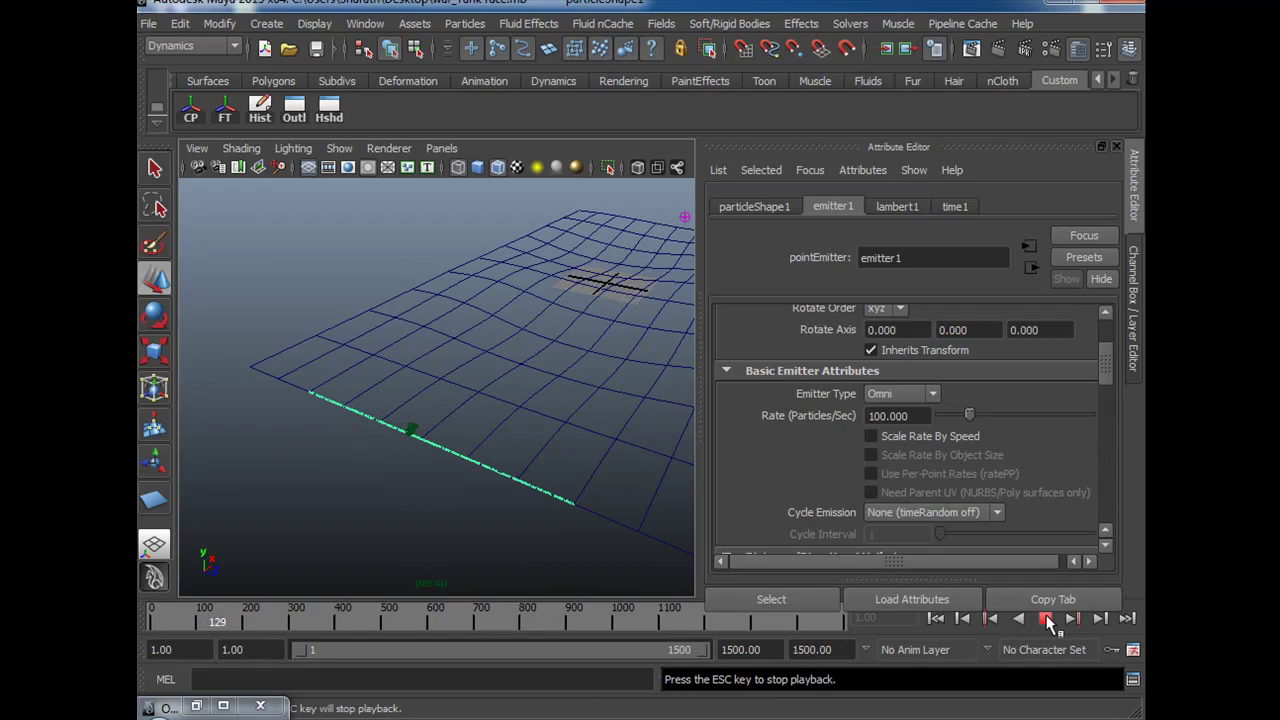
click(1044, 619)
alt+right_drag(590, 522, 512, 488)
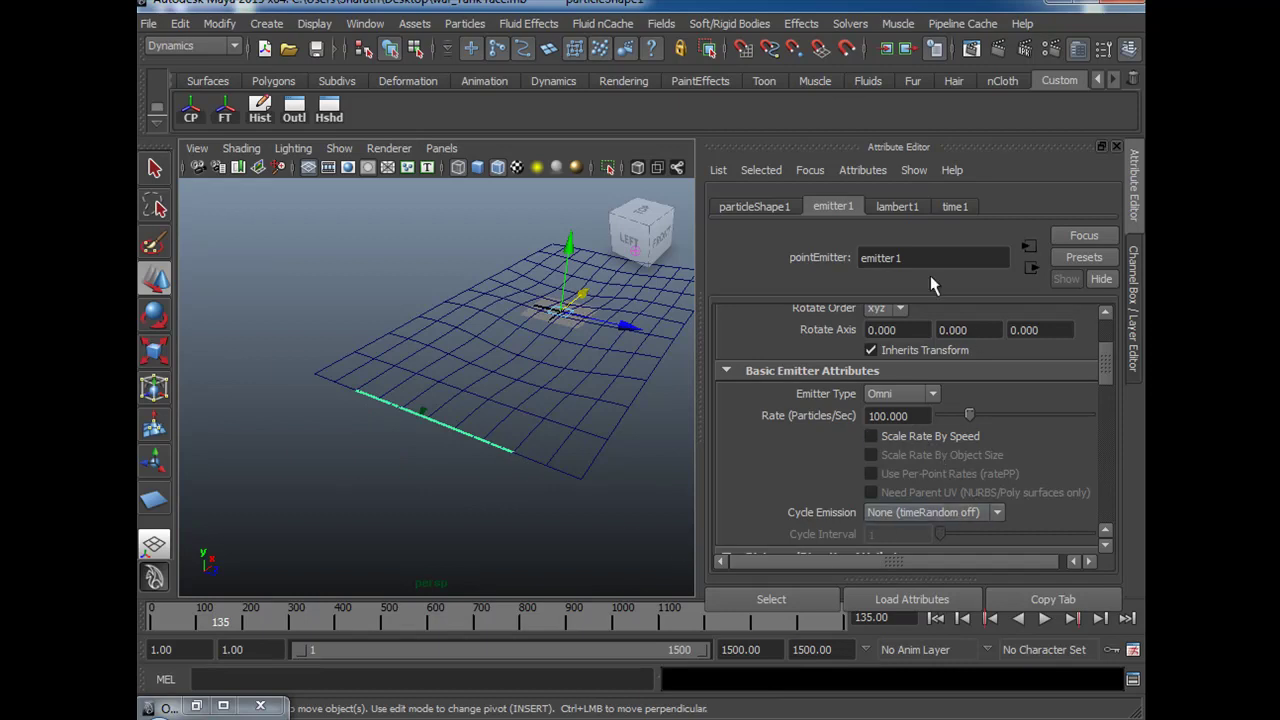
Change the Goal V creation expression of particleShape1 to rand(0.15,0.85) and replay the simulation from the start.
click(775, 218)
scroll(938, 440, down, 3)
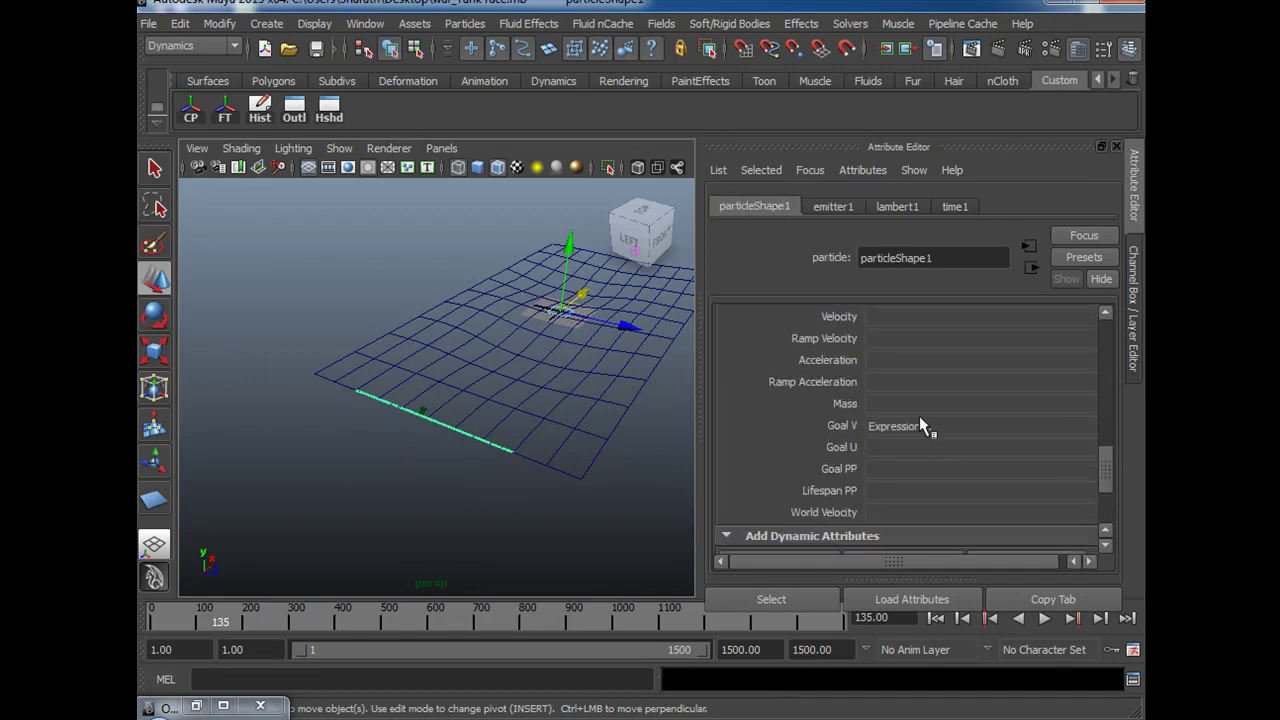
right_click(919, 425)
click(952, 435)
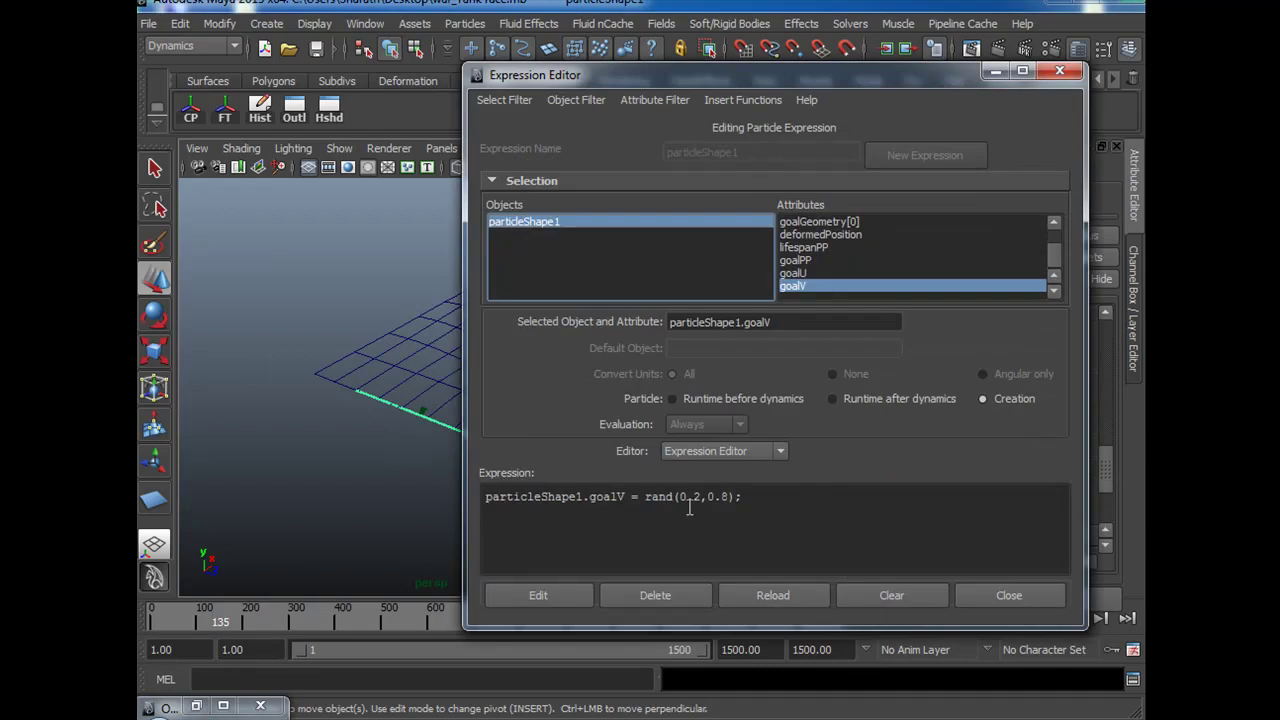
double_click(694, 496)
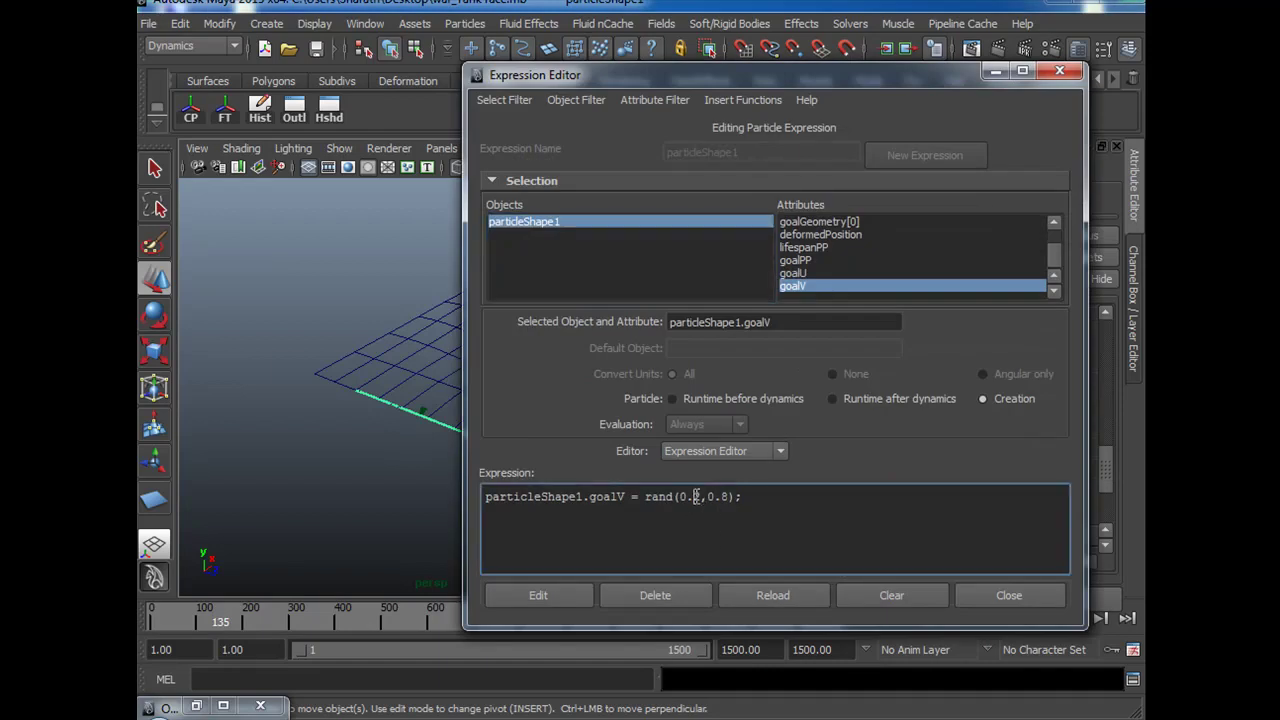
key(BackSpace)
text(15)
key(Right)
key(shift+Right)
key(Right)
click(566, 599)
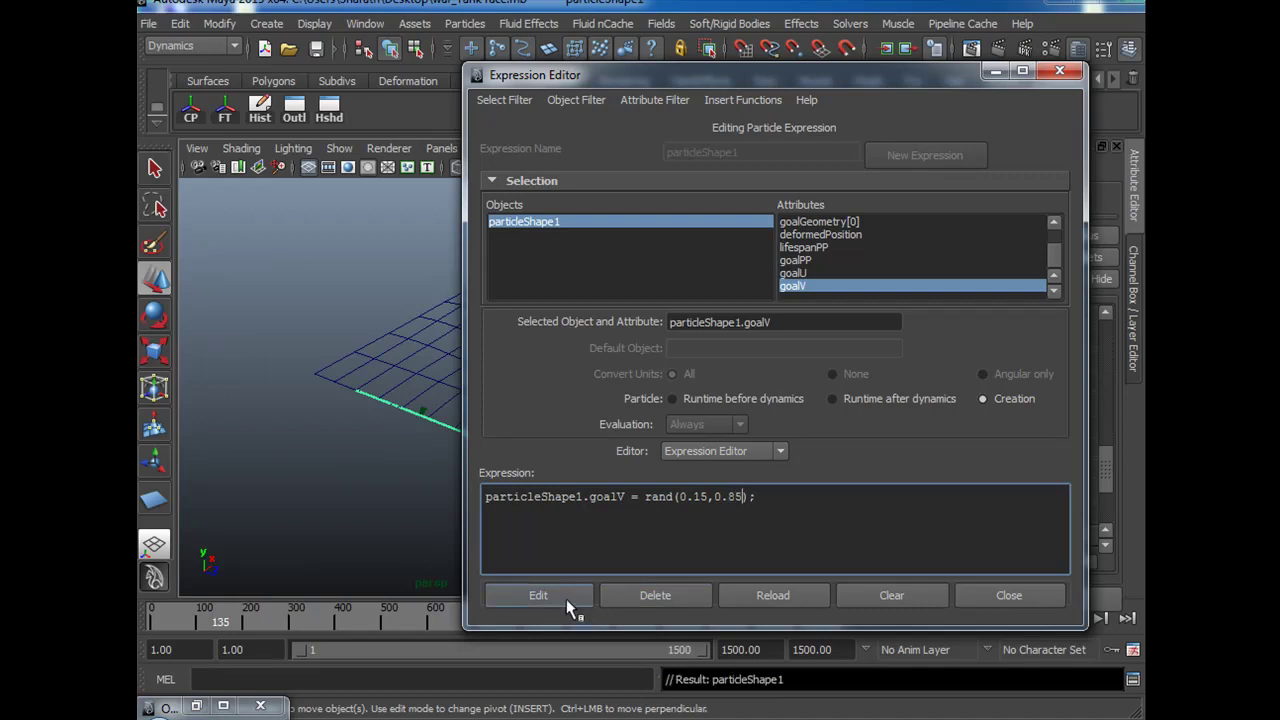
click(1003, 596)
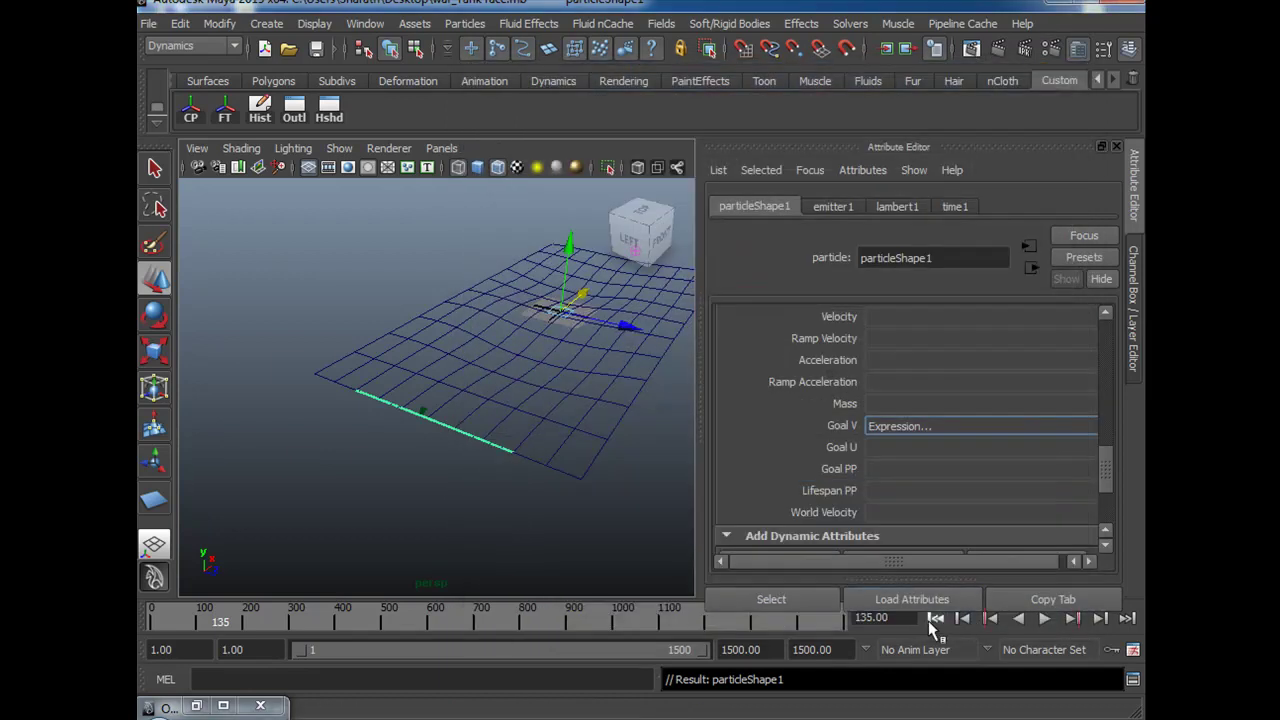
click(1044, 618)
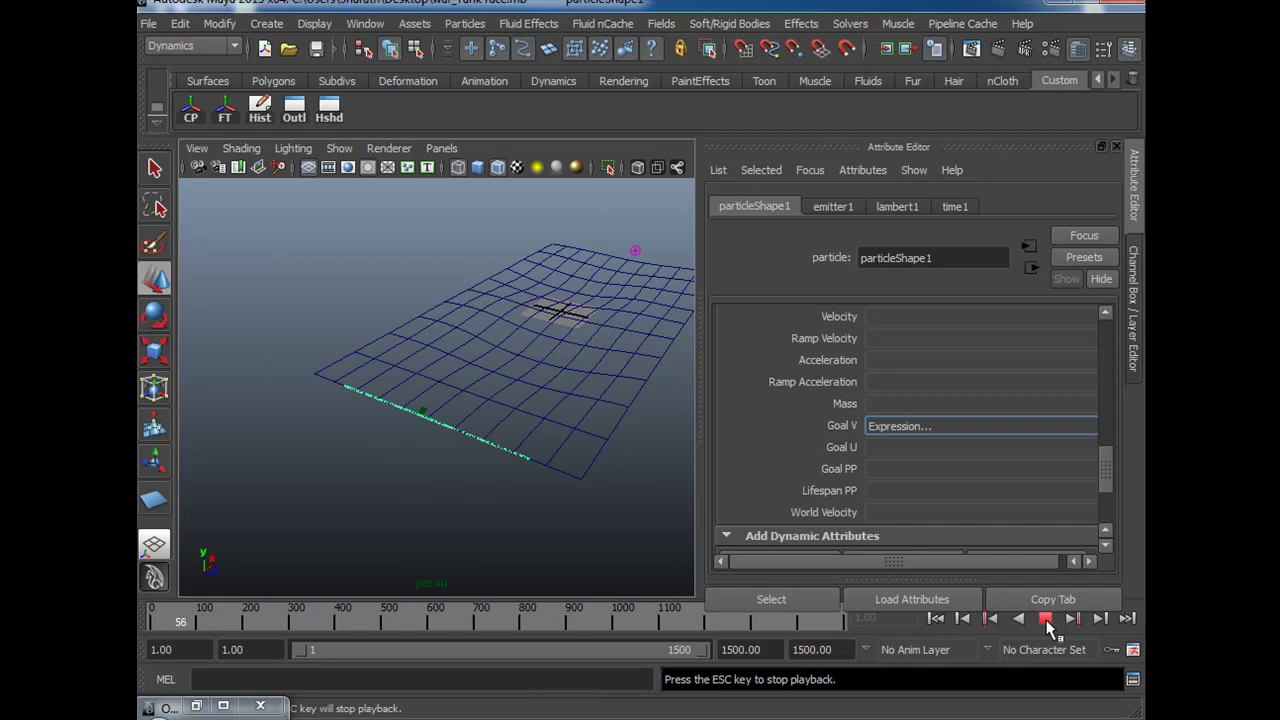
click(1046, 619)
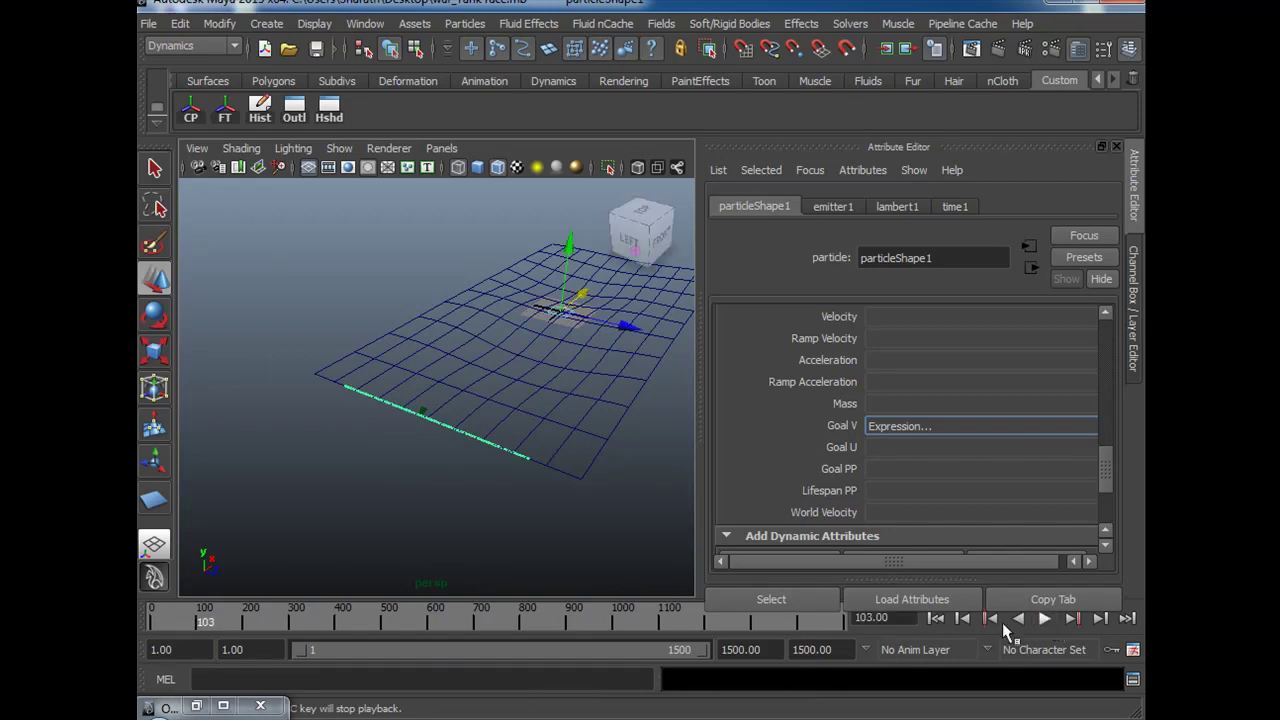
Set emitter1's rate to 1 particle per second and replay the simulation from the first frame.
scroll(934, 367, up, 10)
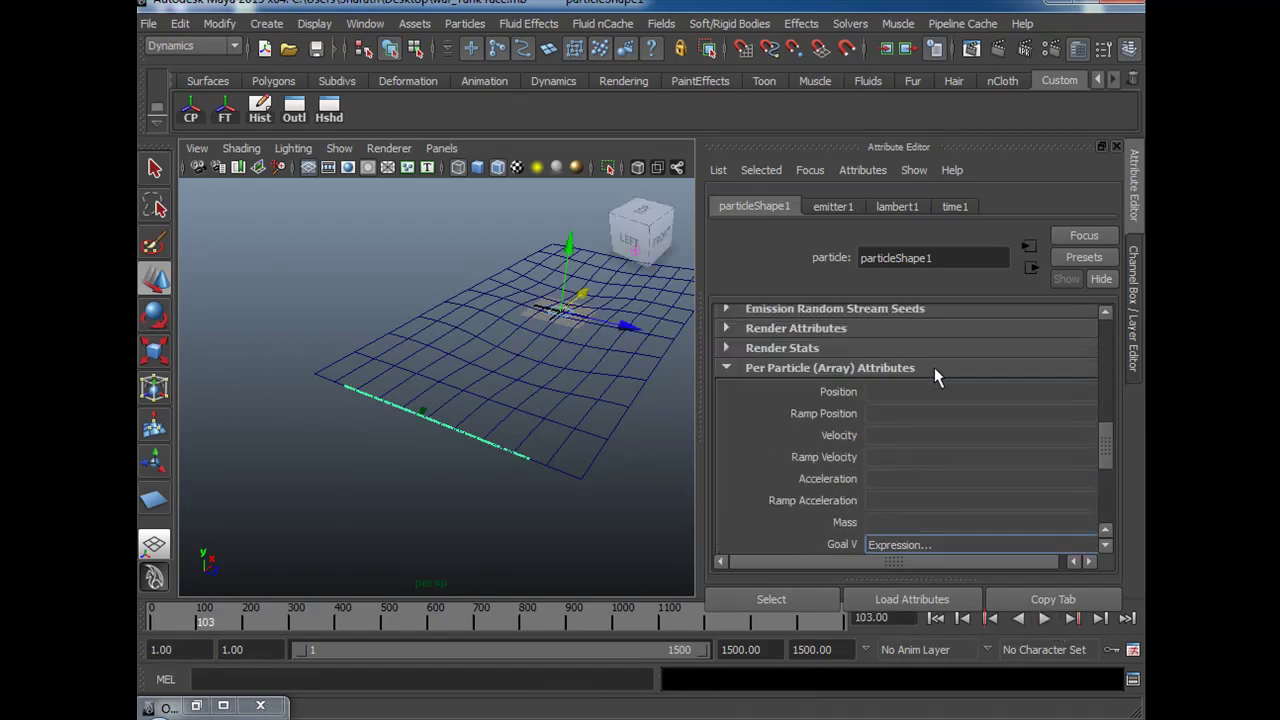
scroll(926, 355, up, 5)
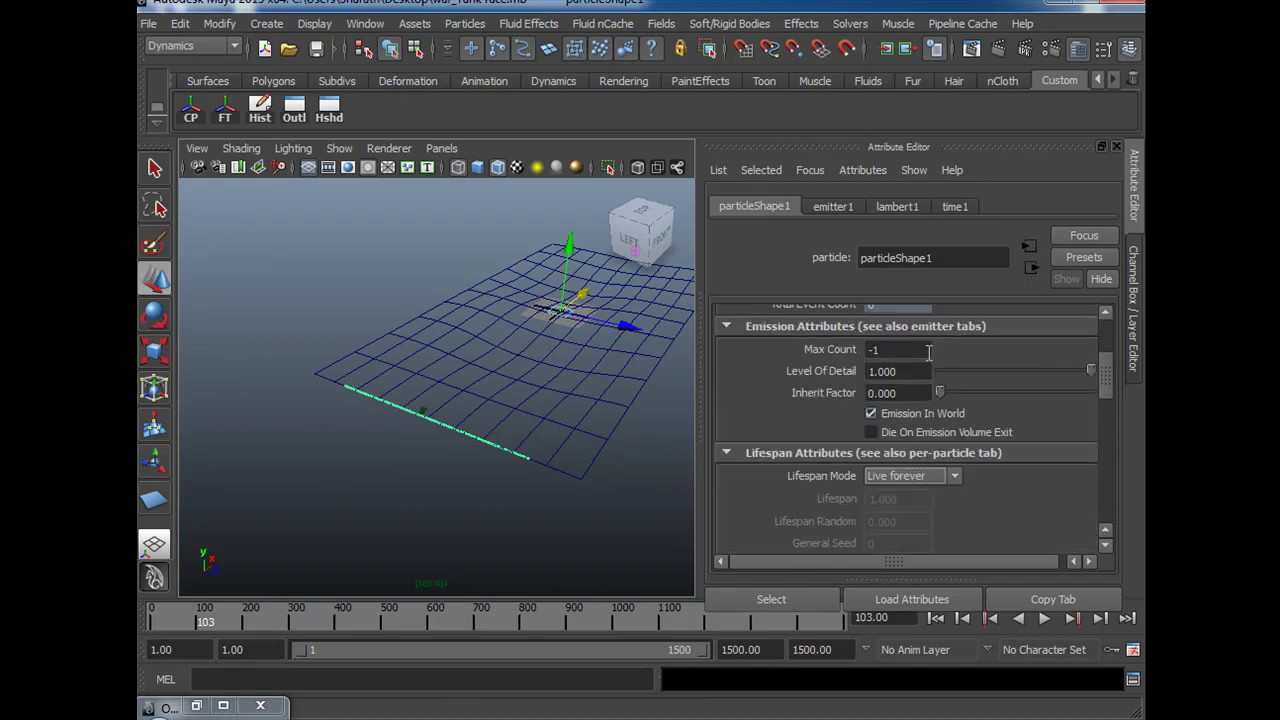
click(836, 204)
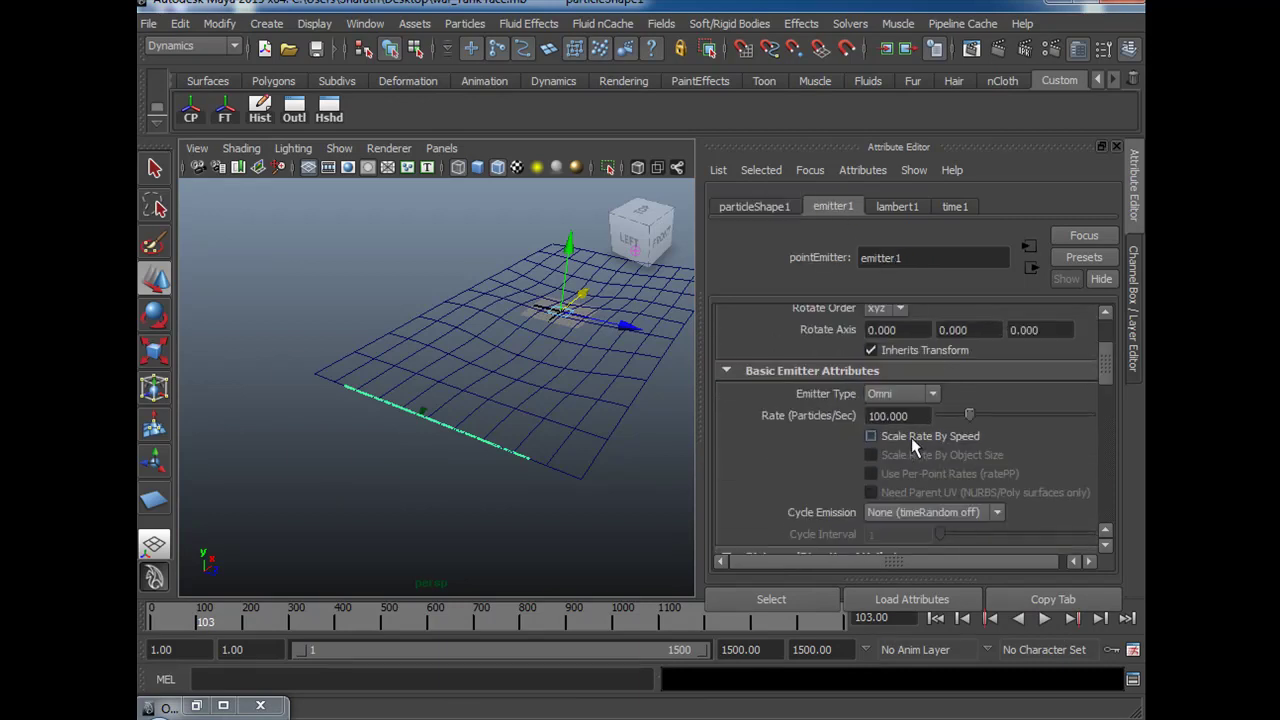
drag(912, 417, 747, 423)
text(1)
key(Return)
click(935, 618)
click(1045, 619)
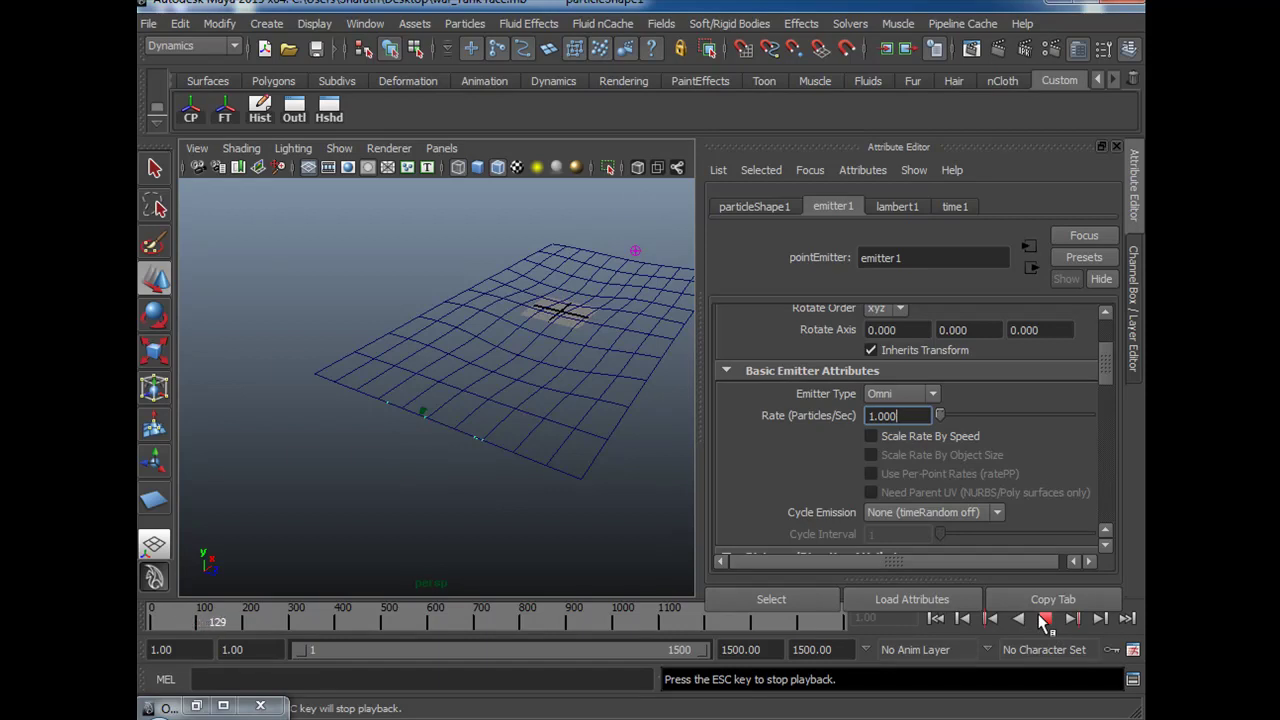
click(1045, 619)
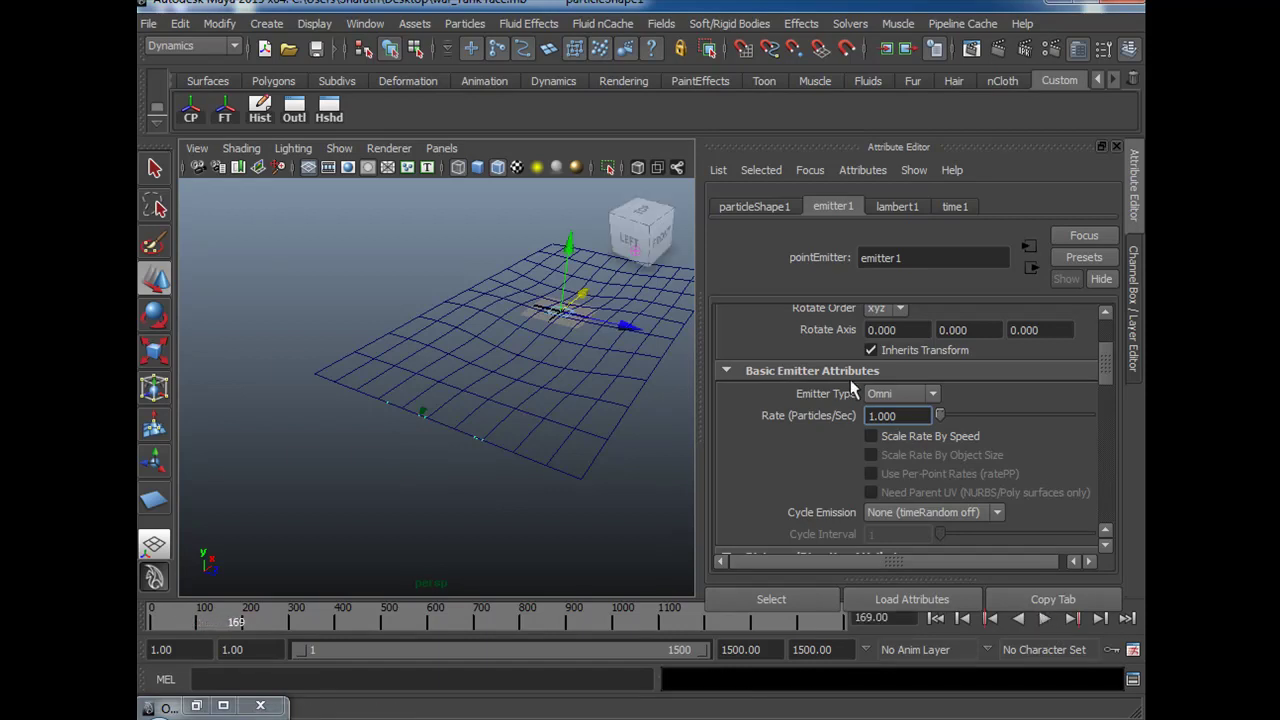
Set emitter1's rate to 0.5 particles per second and play the simulation to check the emission.
text(0.500)
click(830, 600)
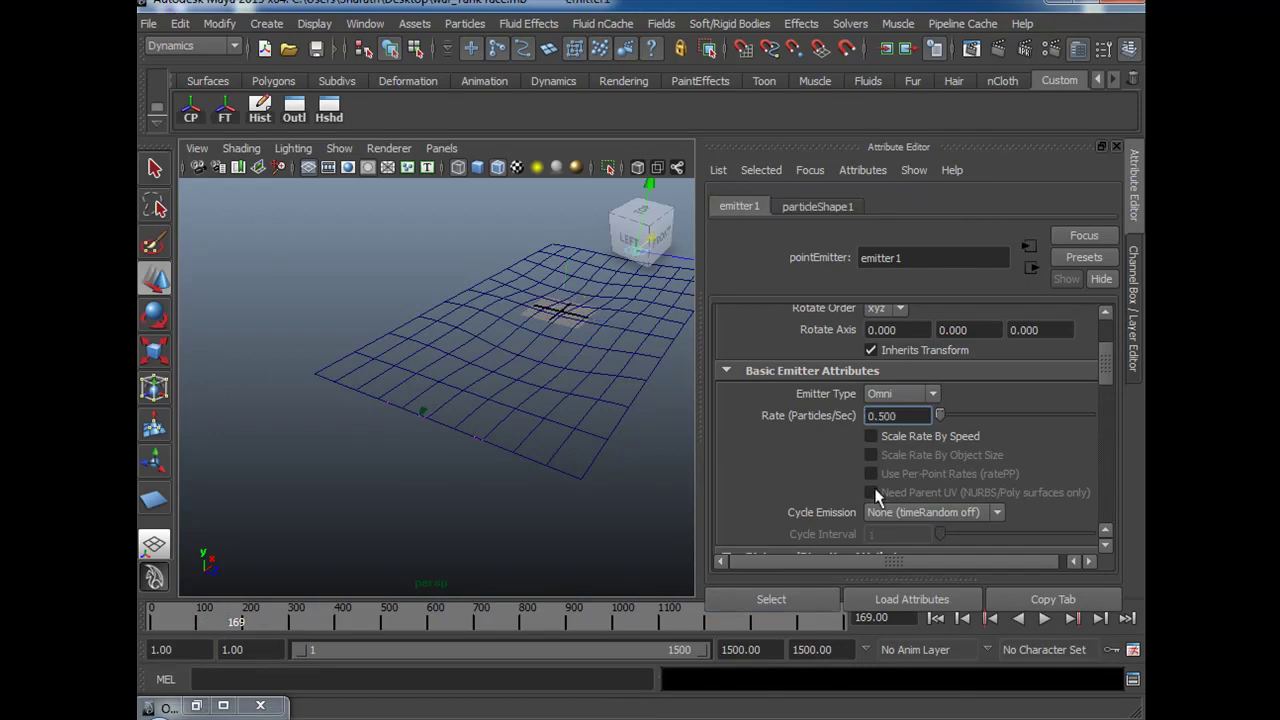
click(1048, 620)
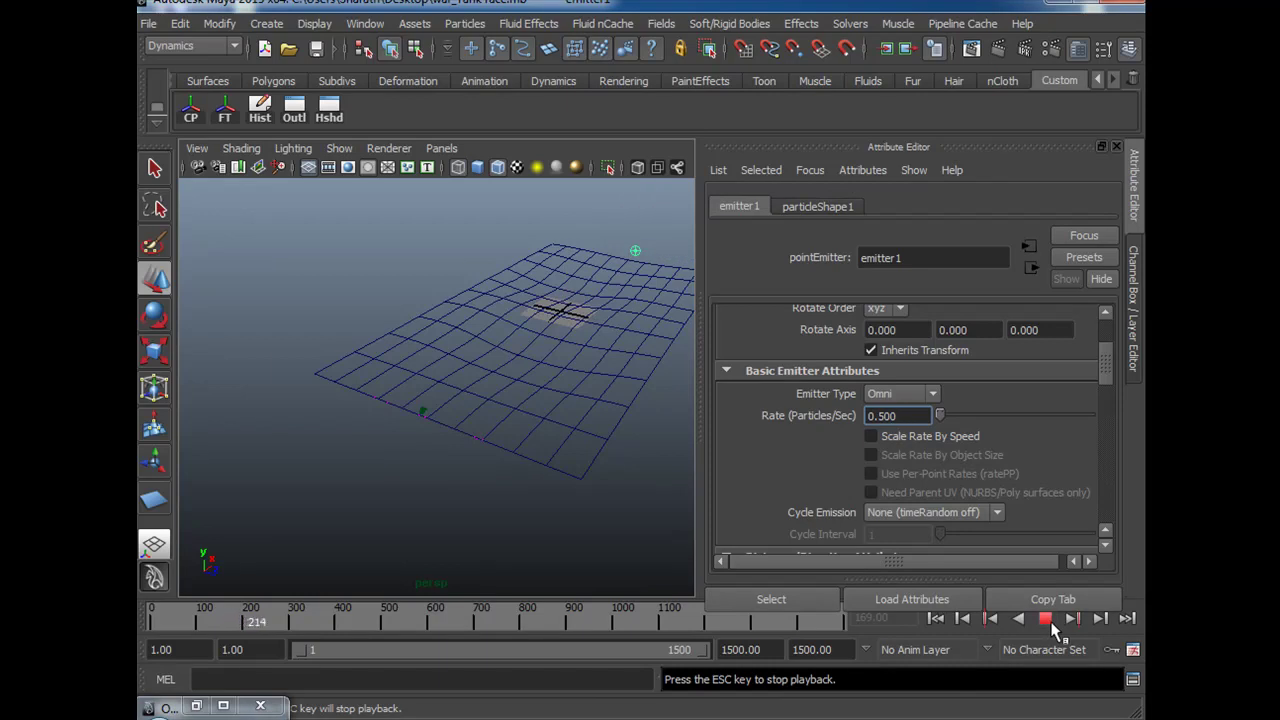
click(1048, 622)
click(1046, 620)
click(1046, 620)
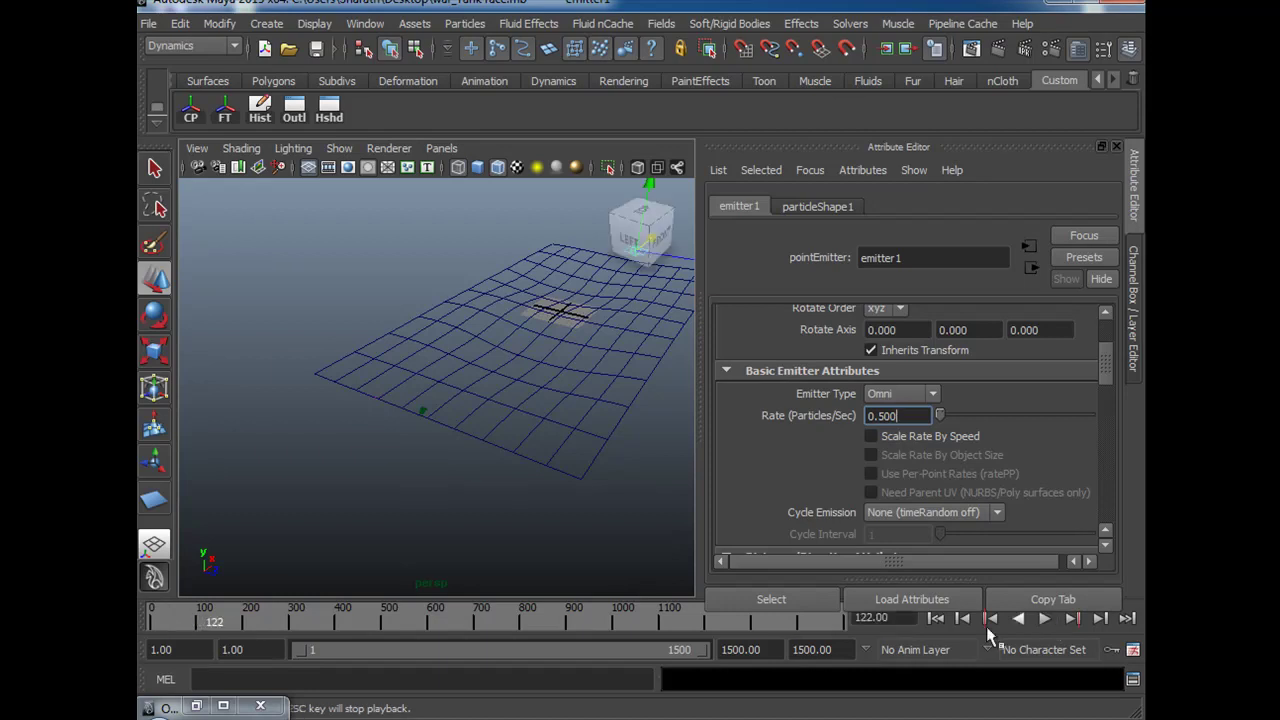
Select the particles on the surface edge and set their particle render type to Spheres.
click(380, 392)
scroll(960, 500, down, 5)
click(912, 396)
click(1010, 416)
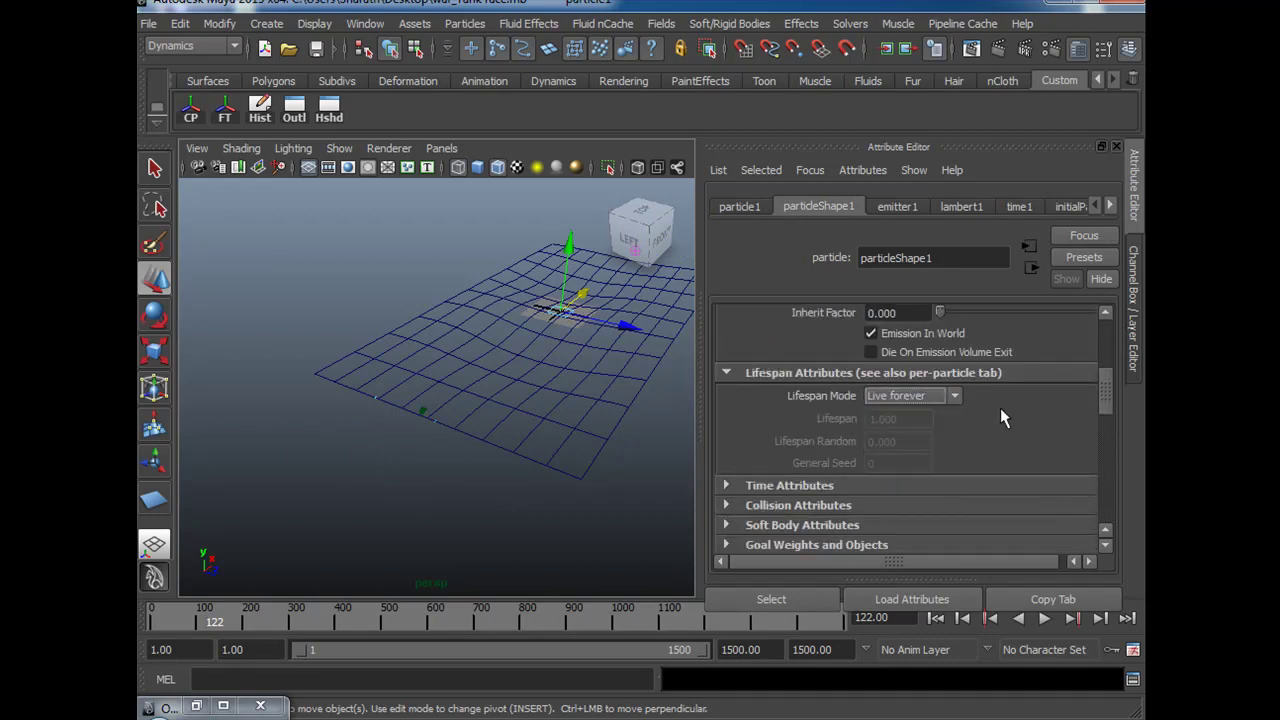
scroll(918, 409, down, 4)
click(918, 406)
scroll(918, 409, down, 1)
scroll(918, 409, up, 1)
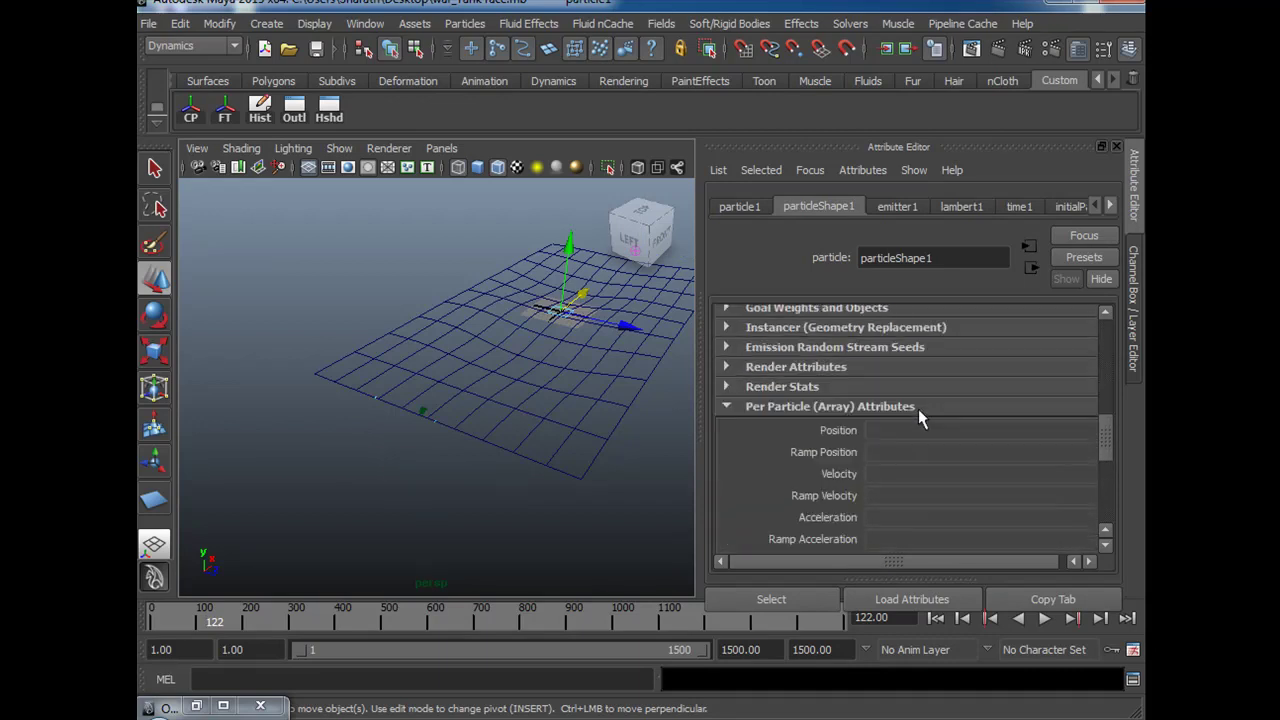
click(853, 370)
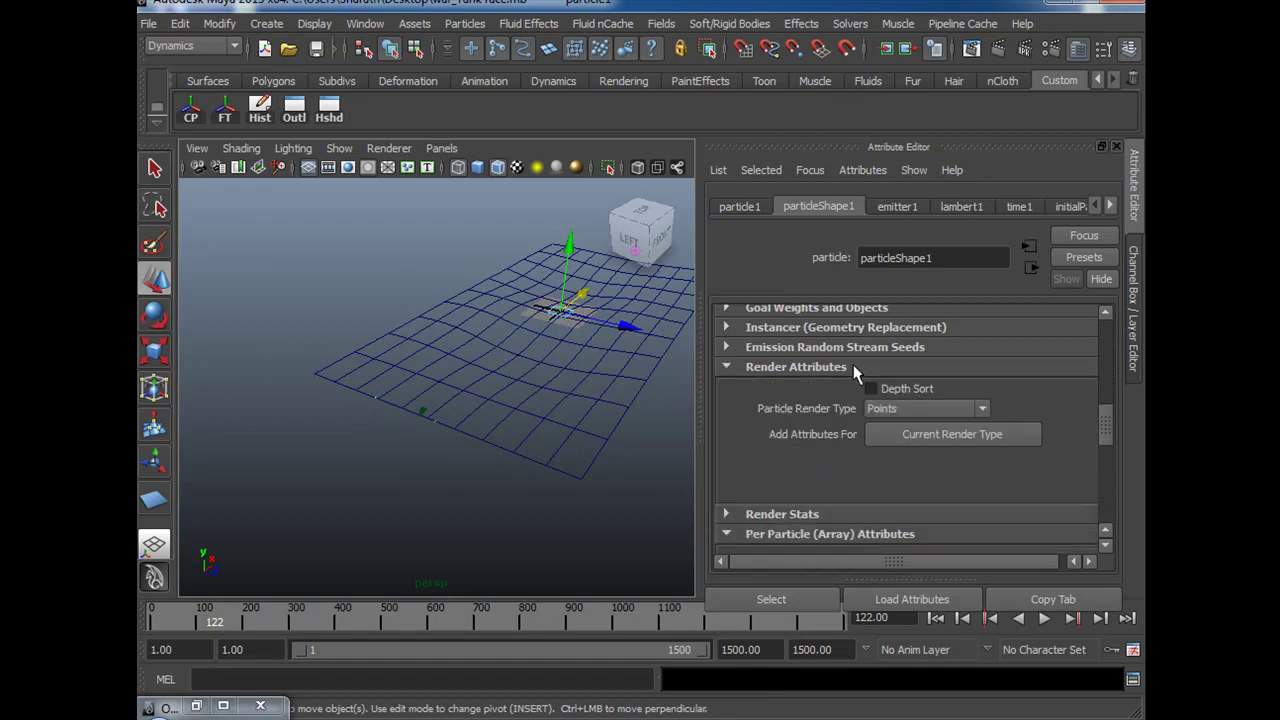
click(907, 410)
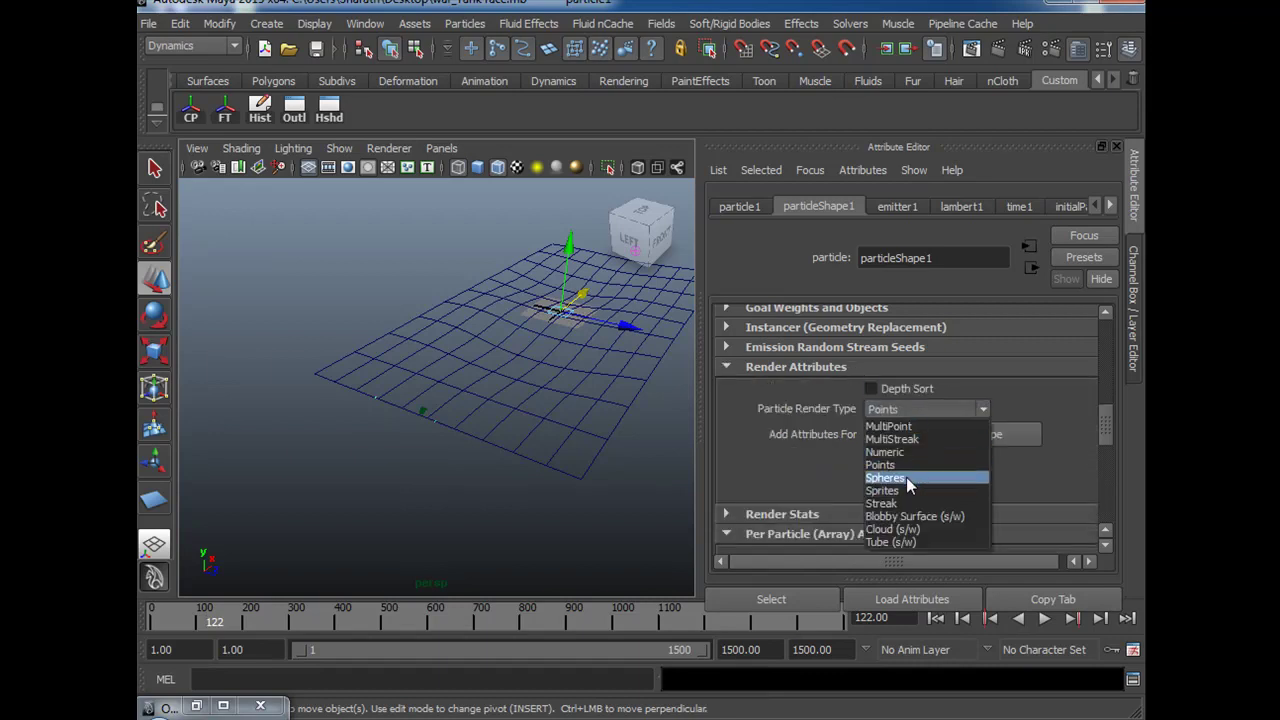
click(906, 477)
Add the attributes for the current Spheres render type and replay the simulation from the start.
click(945, 438)
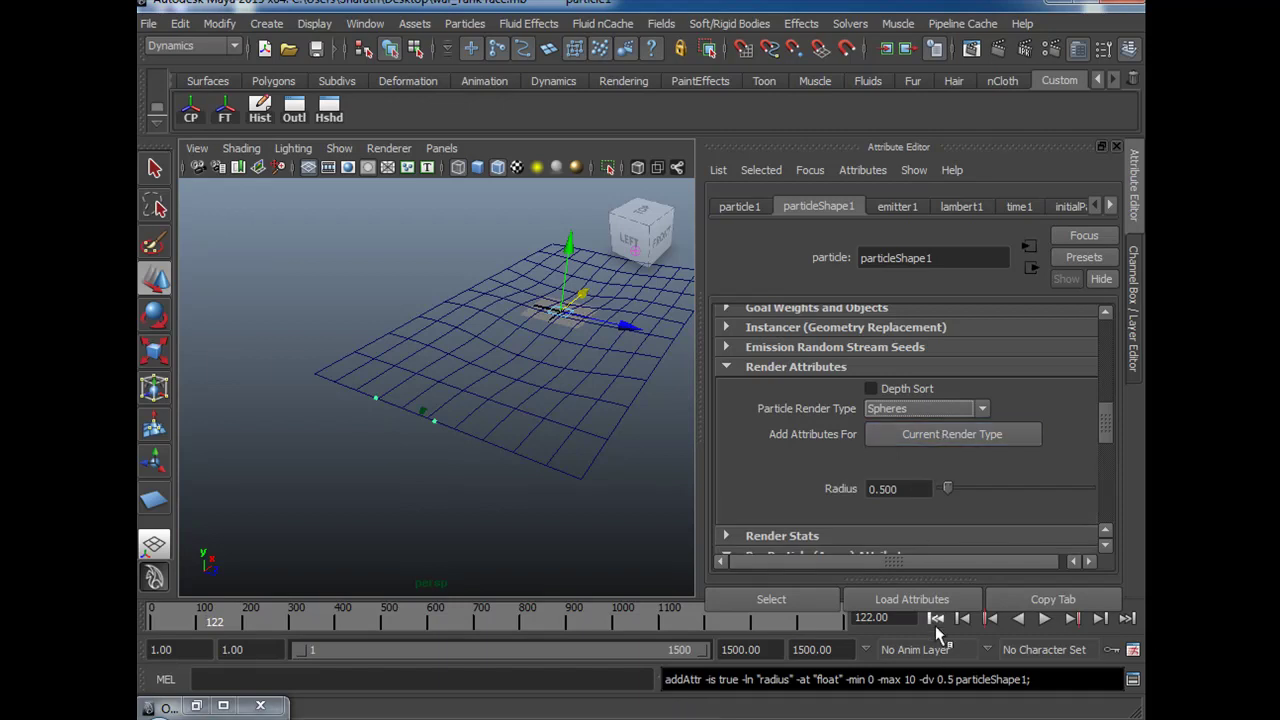
click(1044, 619)
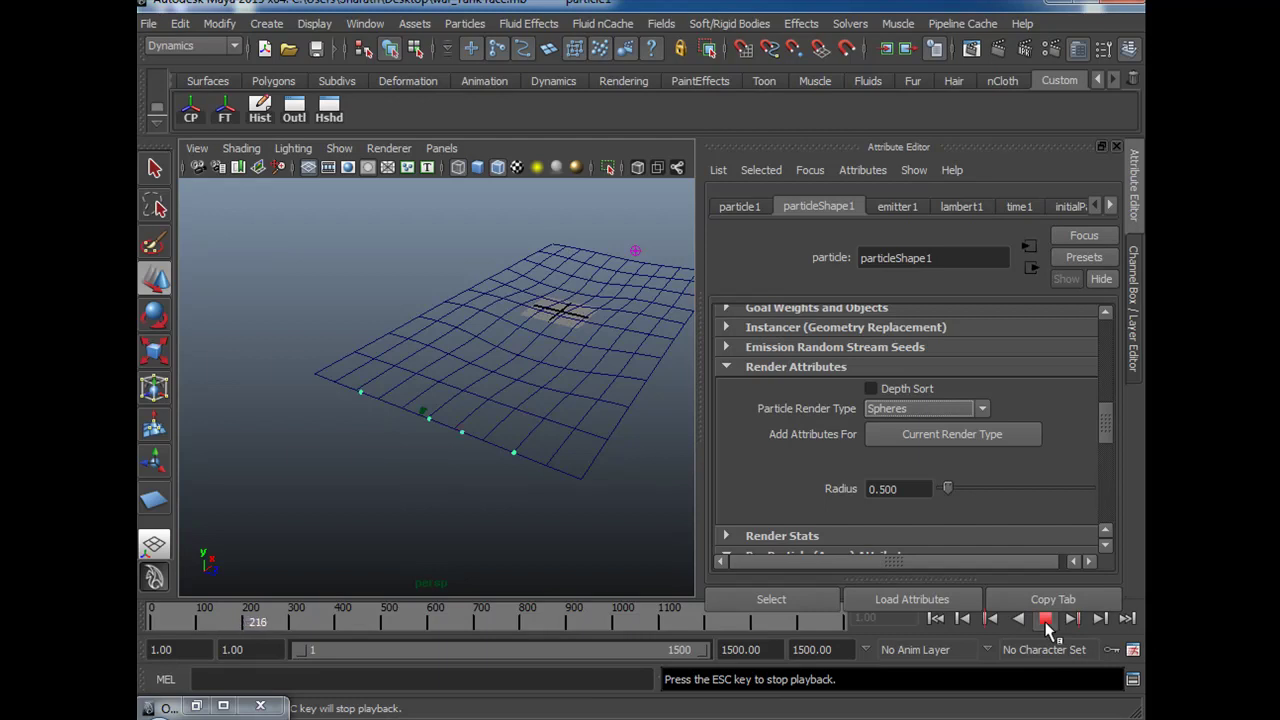
click(1046, 620)
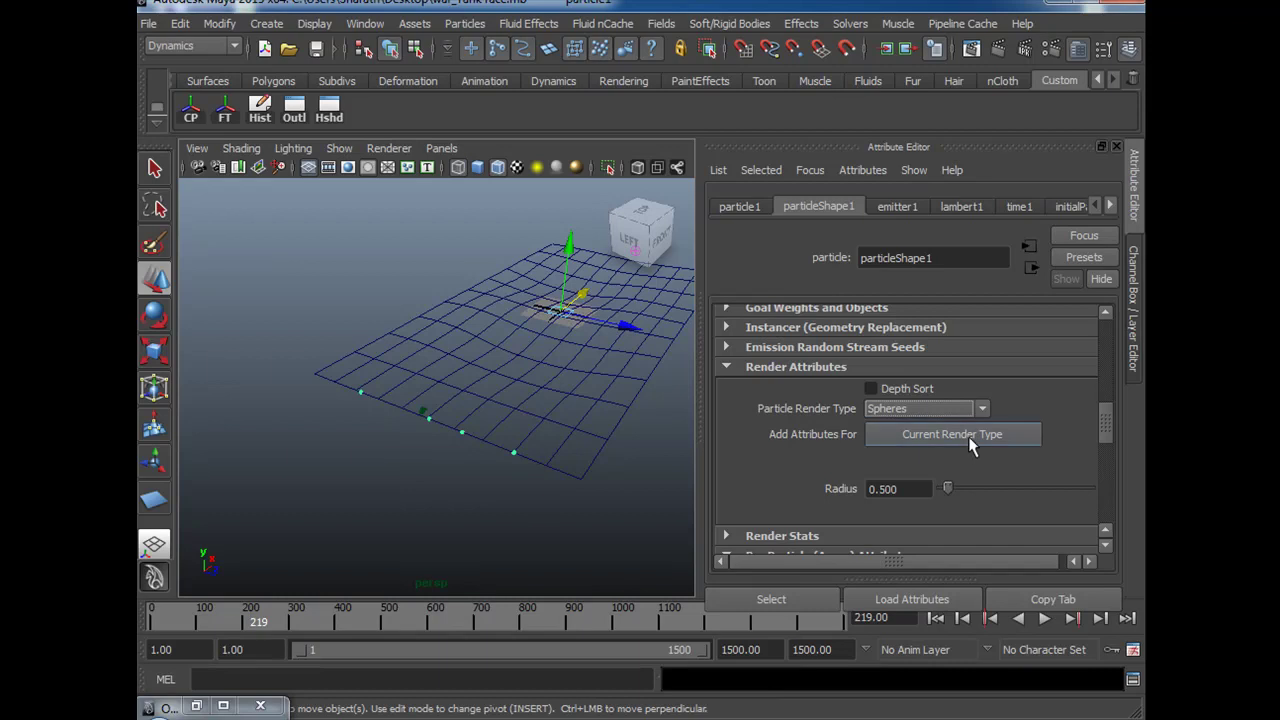
Create a ramp on the particles' per-particle Goal U attribute.
scroll(969, 443, down, 5)
scroll(969, 443, down, 3)
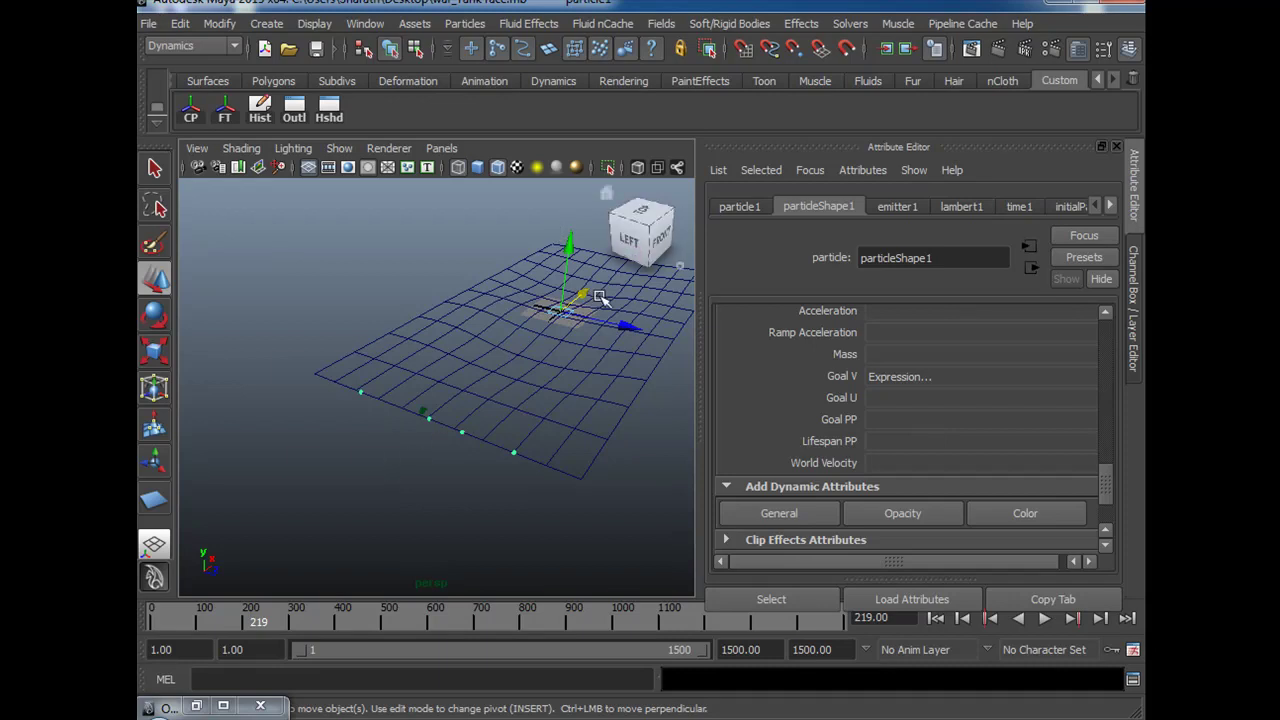
click(886, 399)
right_click(892, 396)
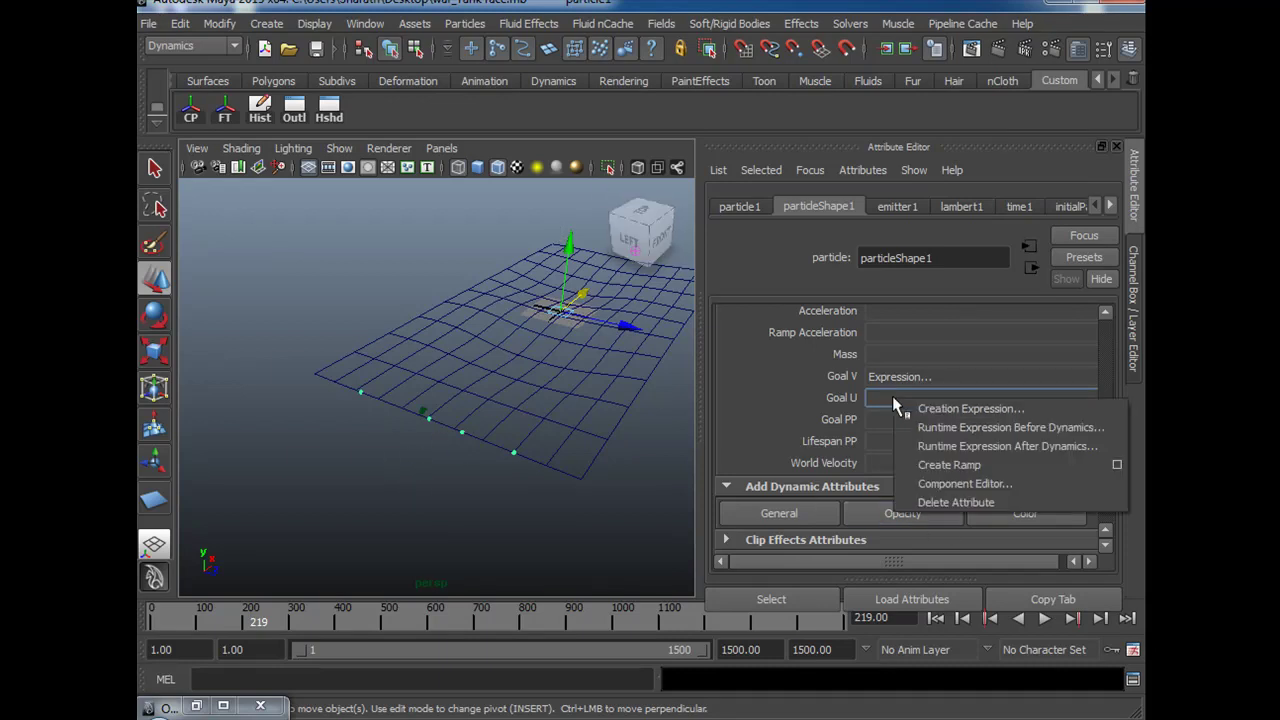
click(957, 465)
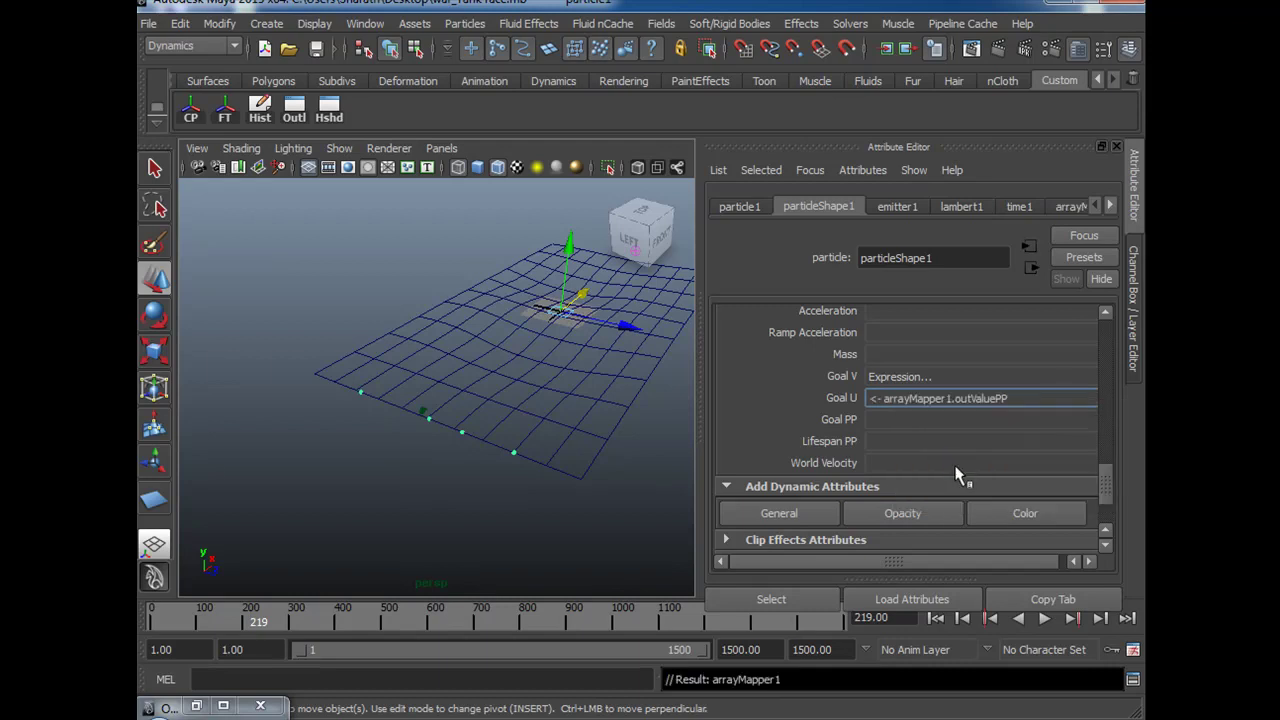
Open the Goal U ramp for editing and examine its black and white end colours.
right_click(962, 402)
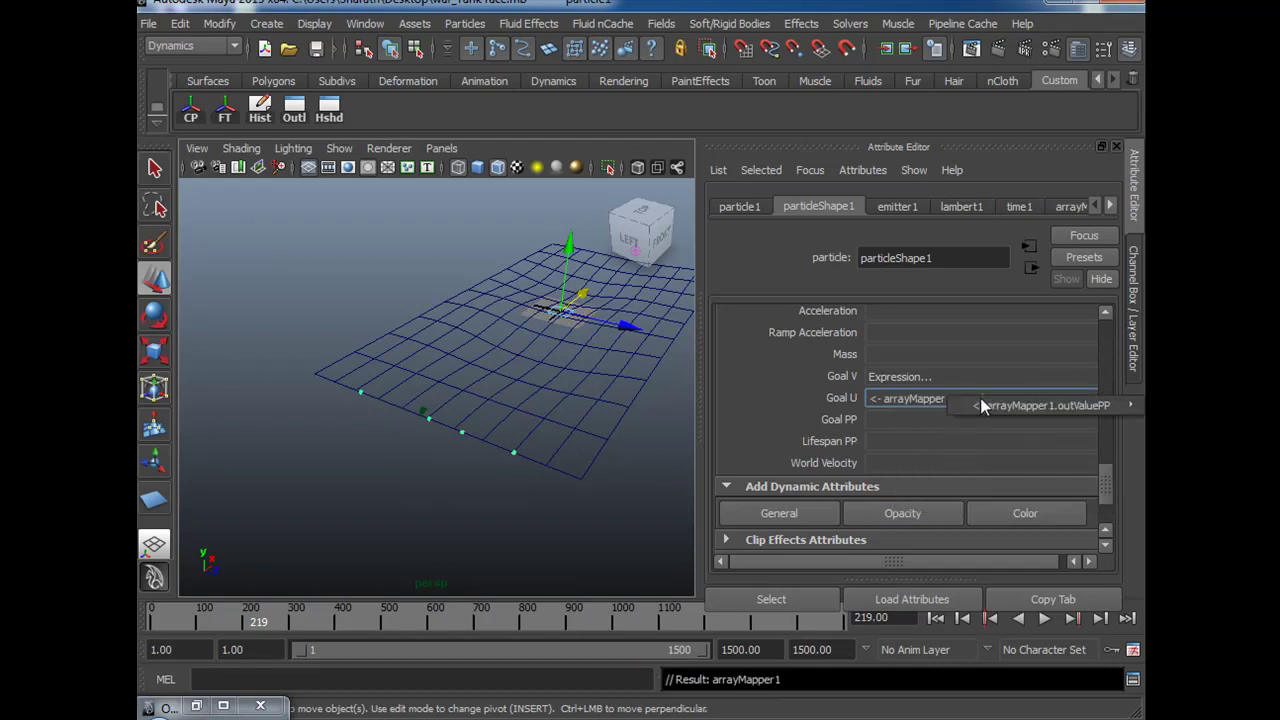
click(936, 408)
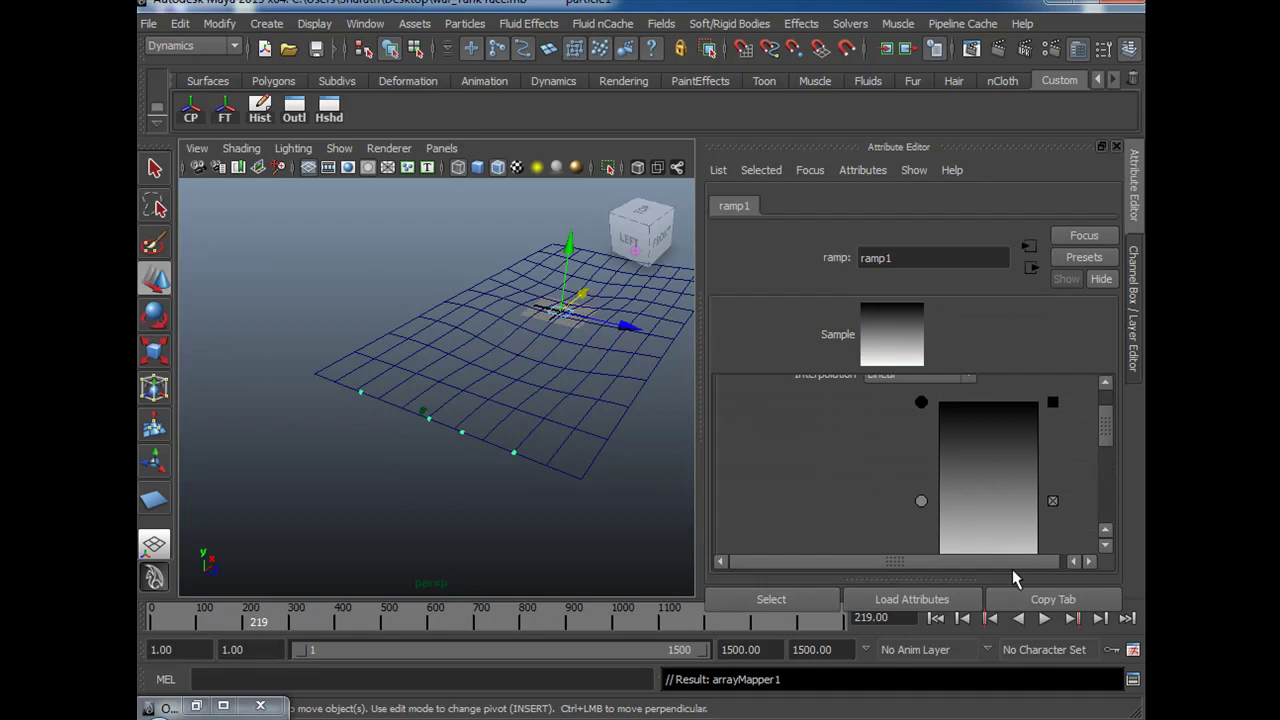
mouse_move(1103, 430)
mouse_down()
mouse_move(1069, 454)
mouse_move(1106, 420)
mouse_up()
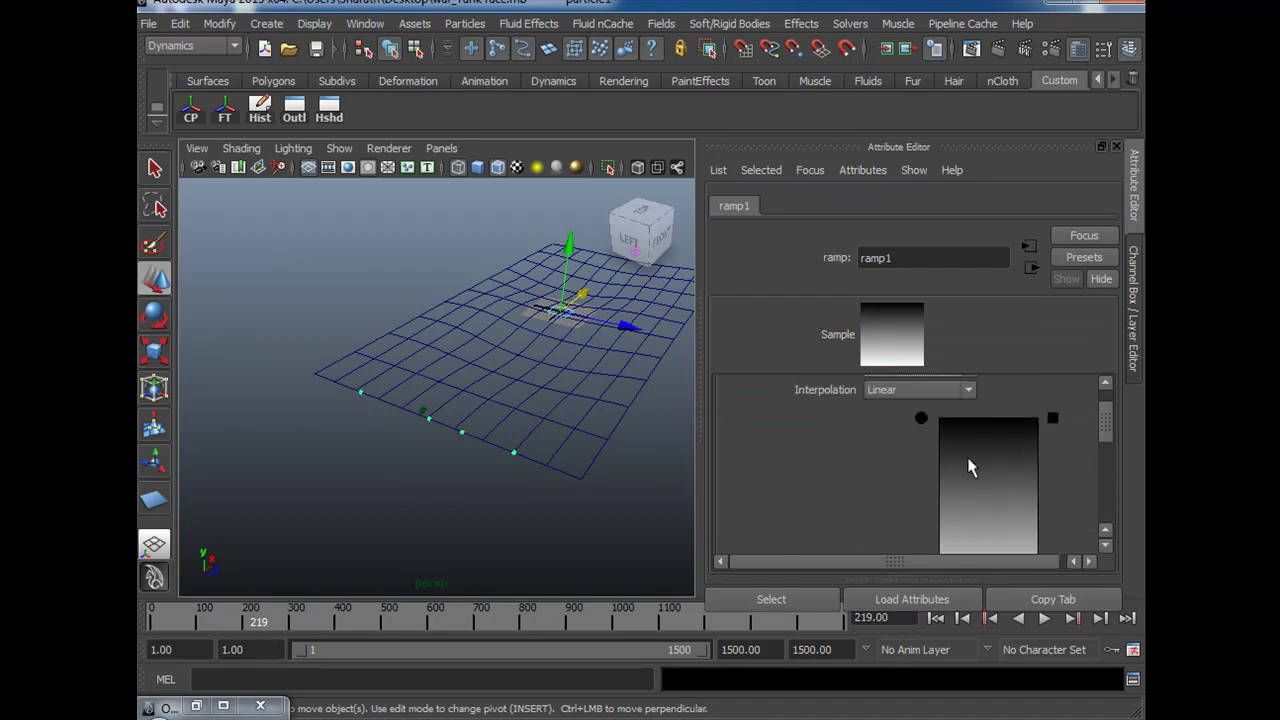
mouse_move(923, 417)
mouse_down()
mouse_move(928, 437)
mouse_move(926, 416)
mouse_up()
drag(1108, 412, 1102, 436)
mouse_move(921, 525)
mouse_down()
mouse_move(921, 491)
mouse_move(922, 526)
mouse_up()
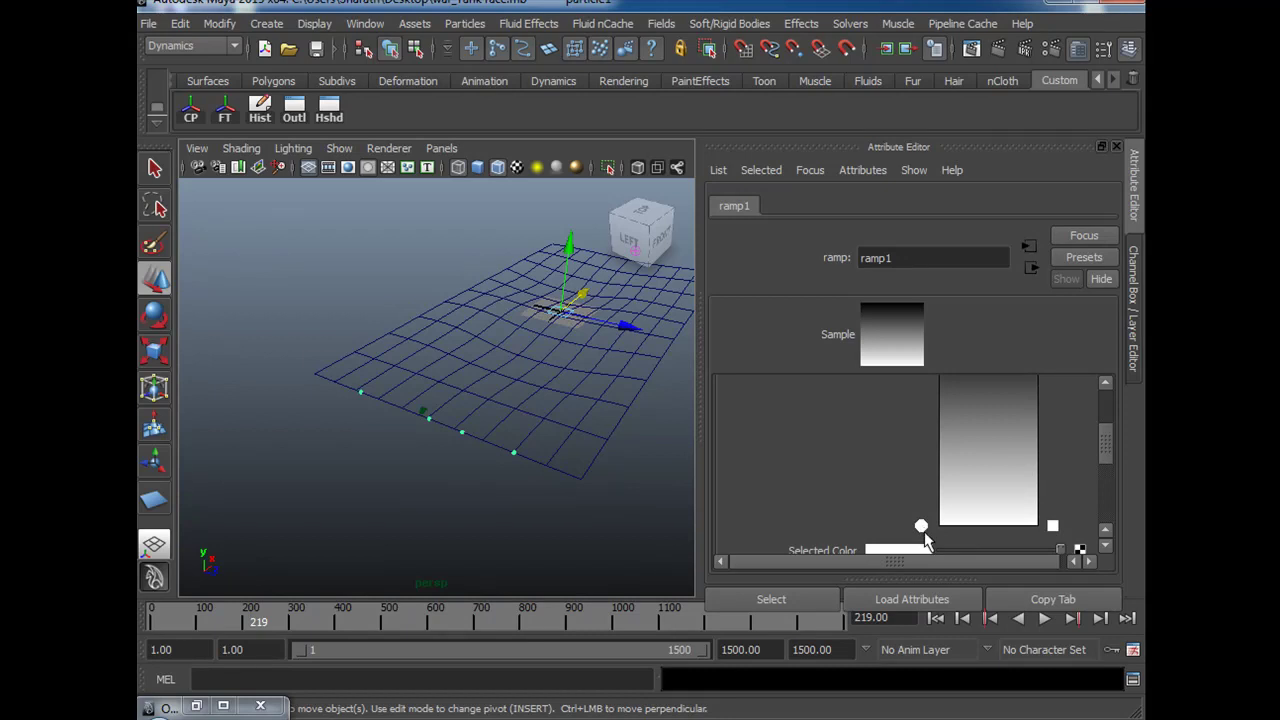
drag(1103, 461, 1108, 426)
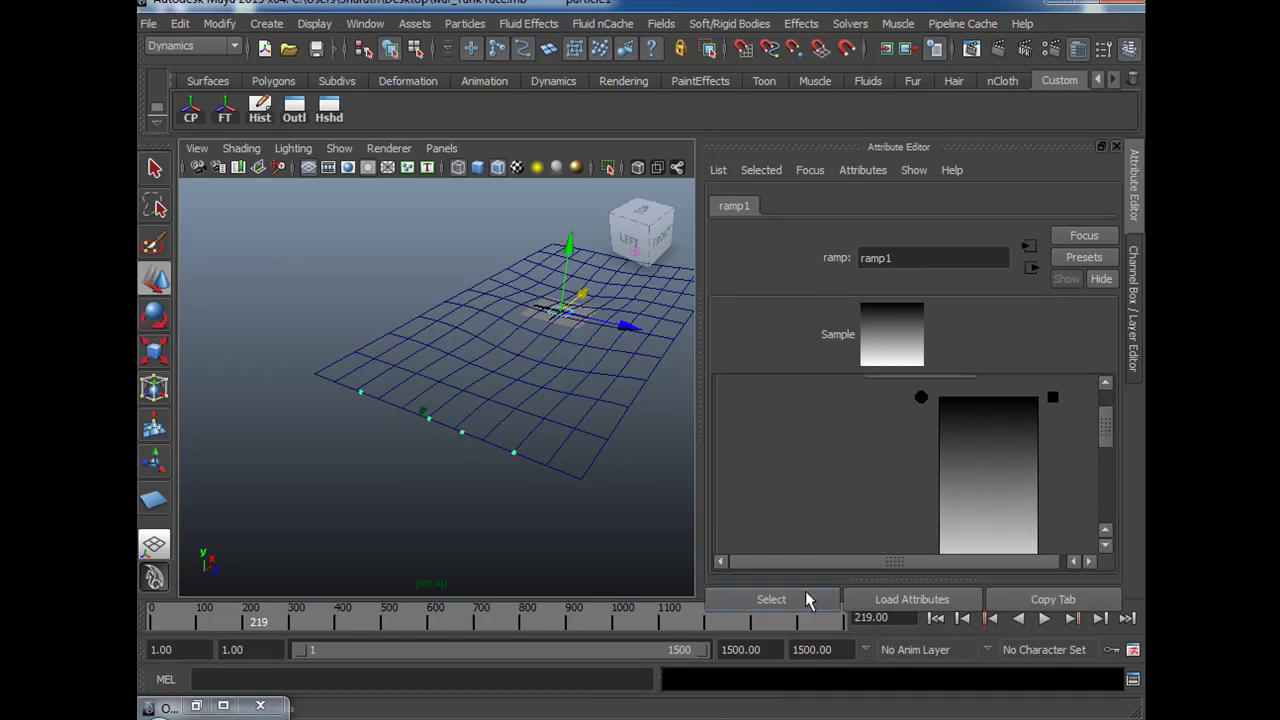
Replay the simulation from the first frame to check how the particles travel across the surface.
click(936, 618)
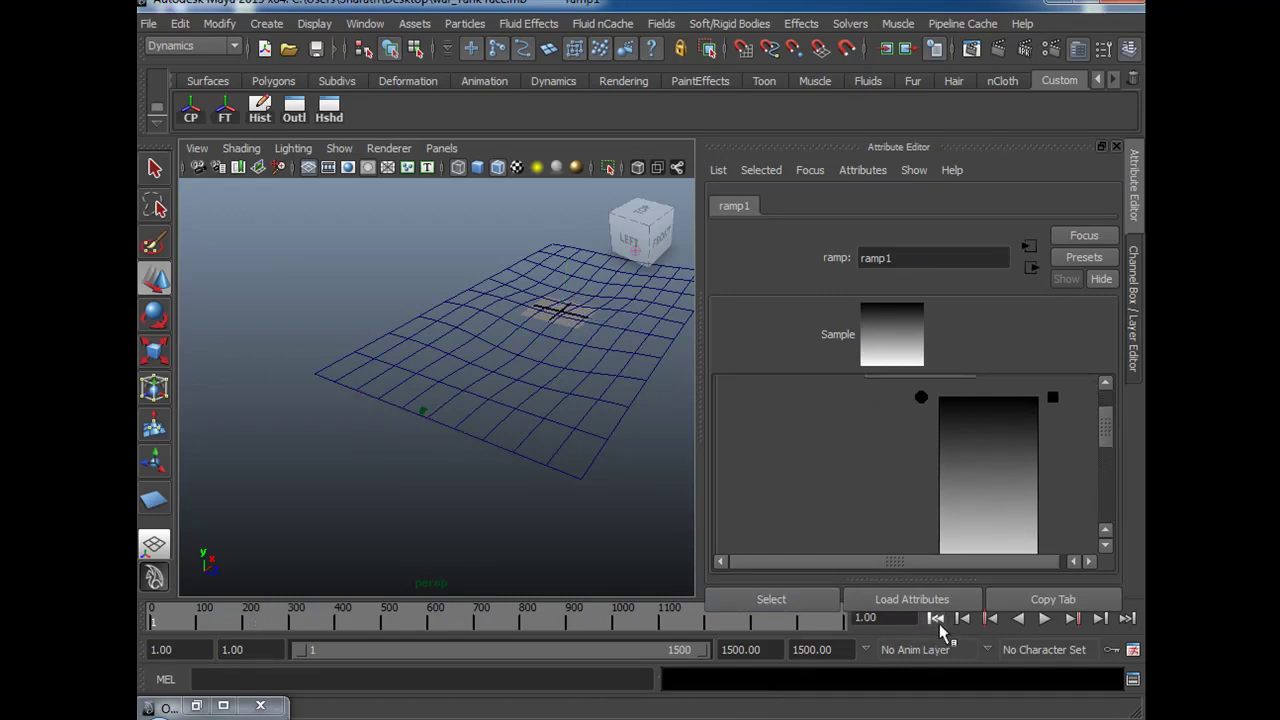
click(1045, 620)
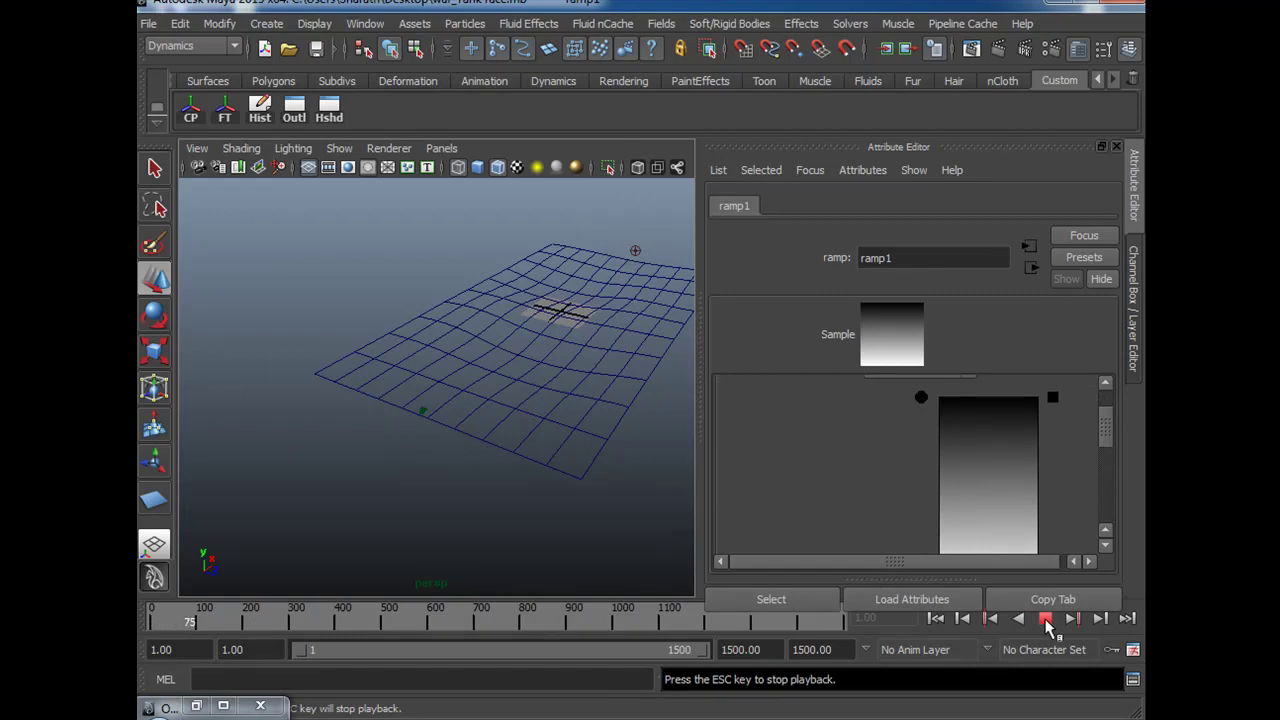
click(1045, 620)
click(1045, 620)
click(1045, 620)
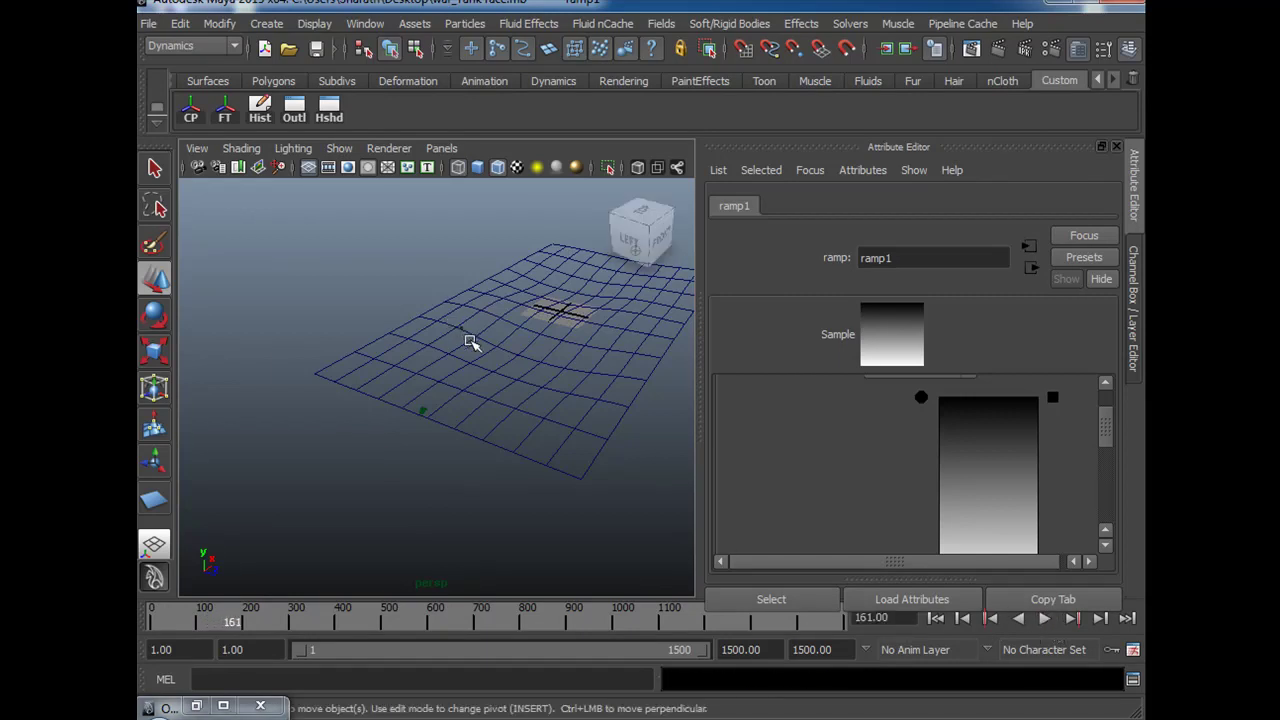
Select the emitted particle on the surface and resume playback briefly to watch its lifespan.
click(466, 340)
click(1045, 619)
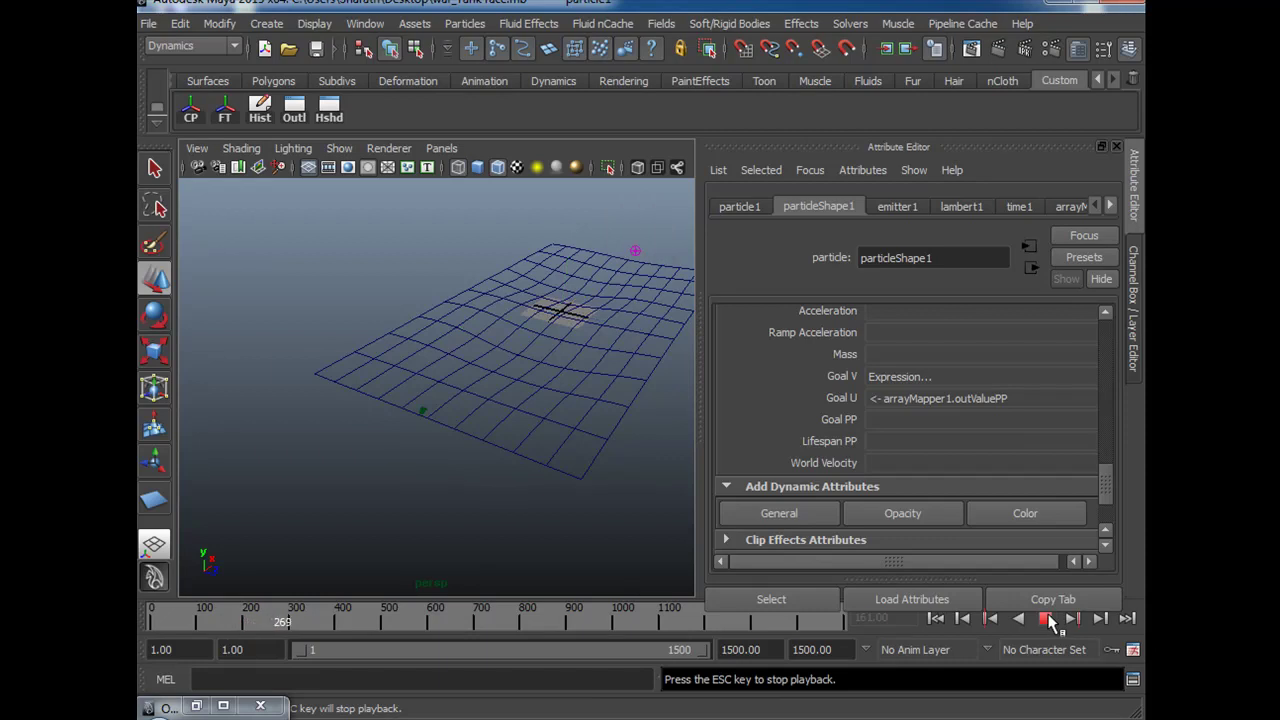
click(1045, 619)
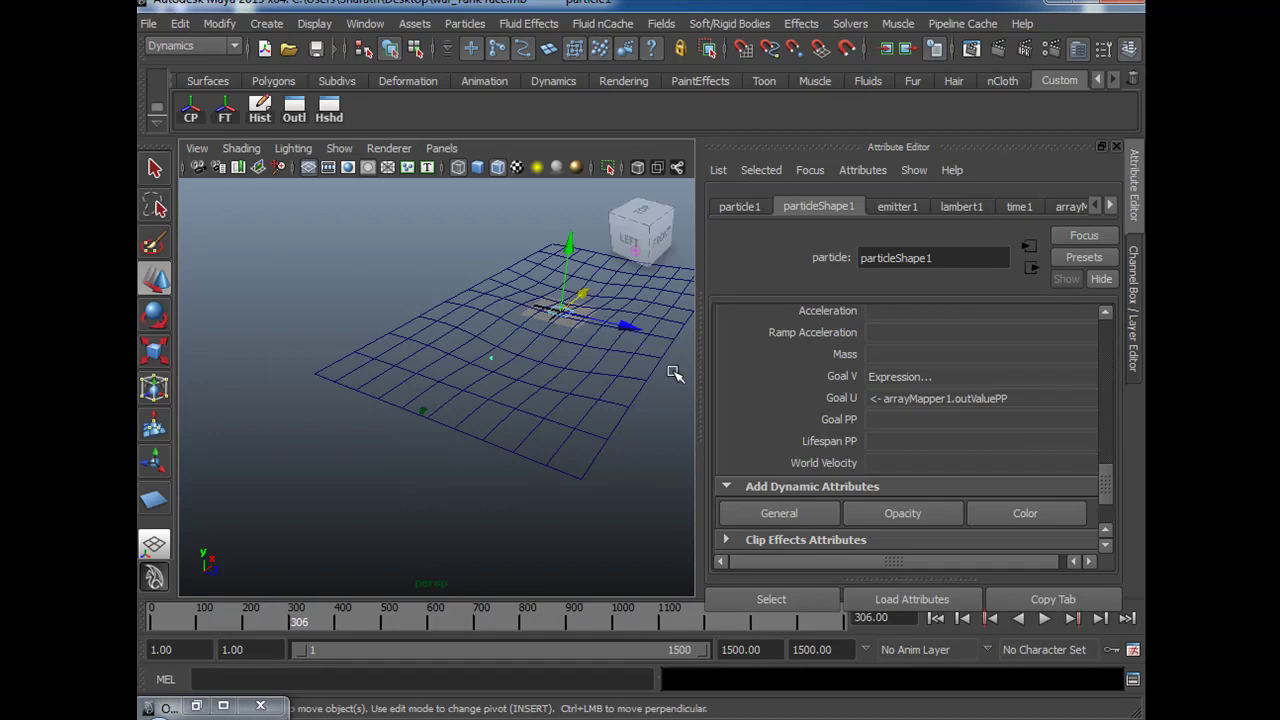
Set particleShape1's lifespan mode to Random range with Lifespan 8, Lifespan Random 6 and General Seed 25.
scroll(960, 455, up, 8)
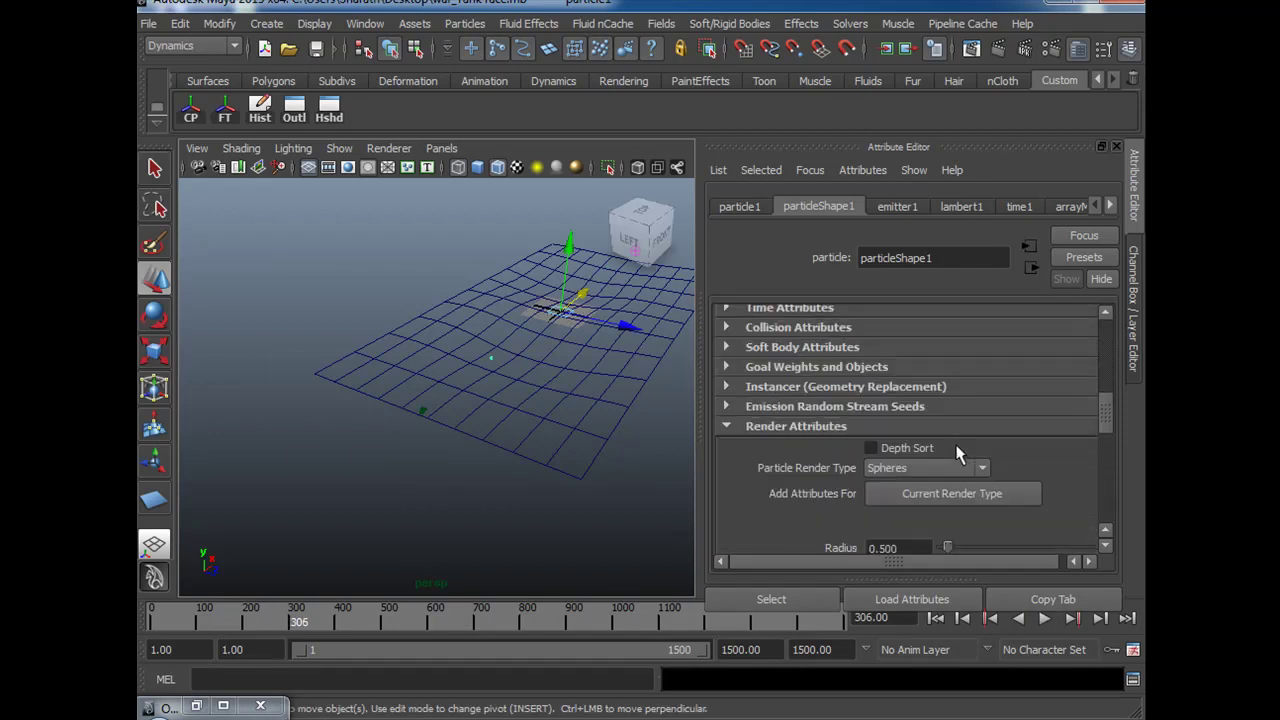
scroll(957, 455, up, 6)
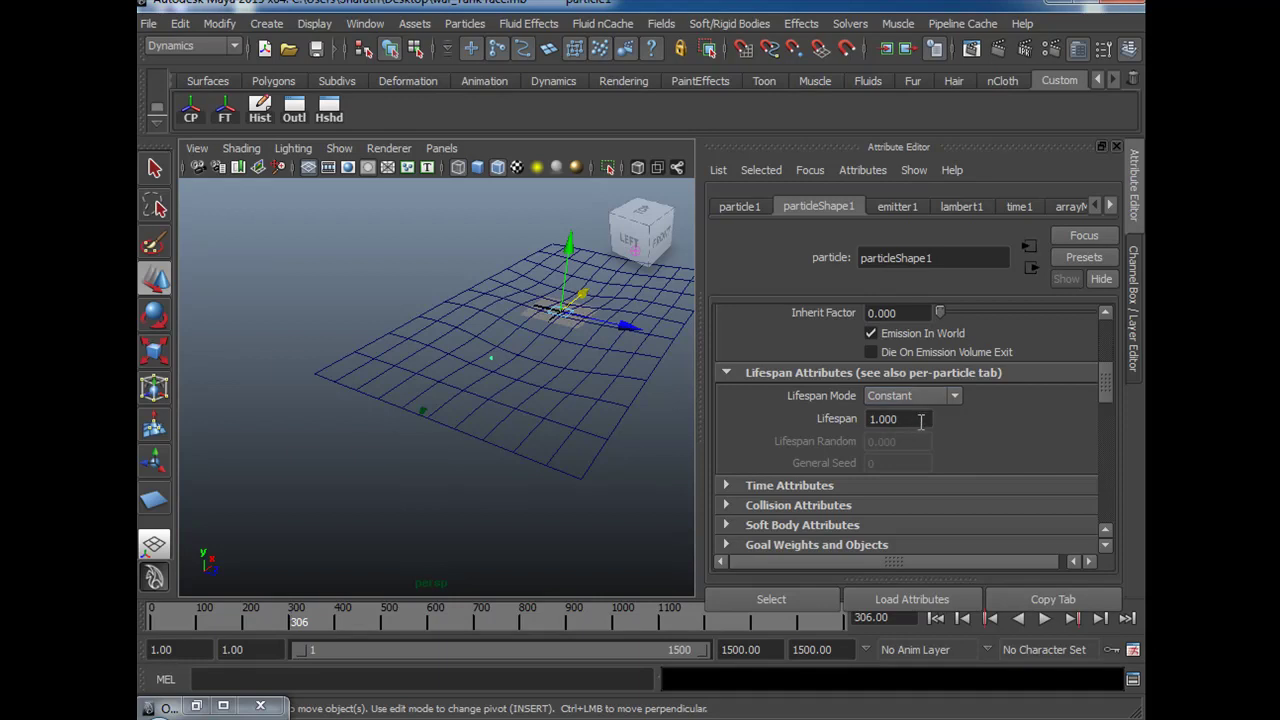
click(924, 397)
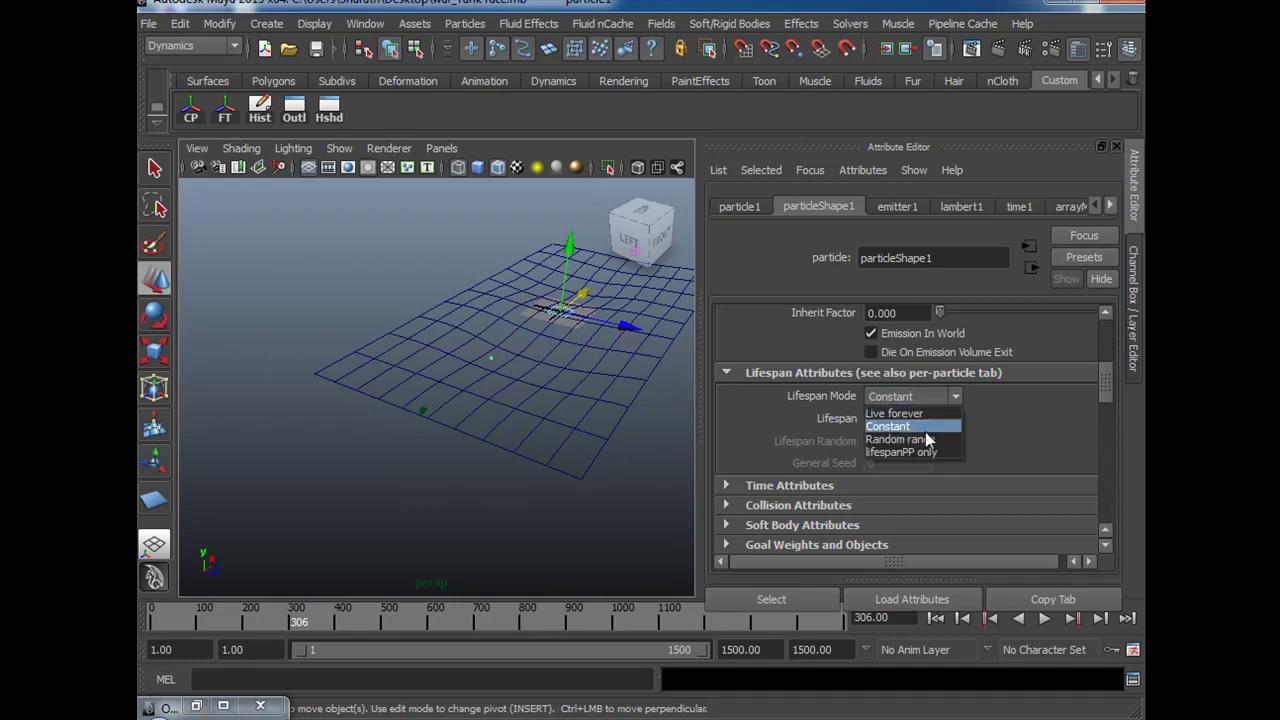
click(926, 442)
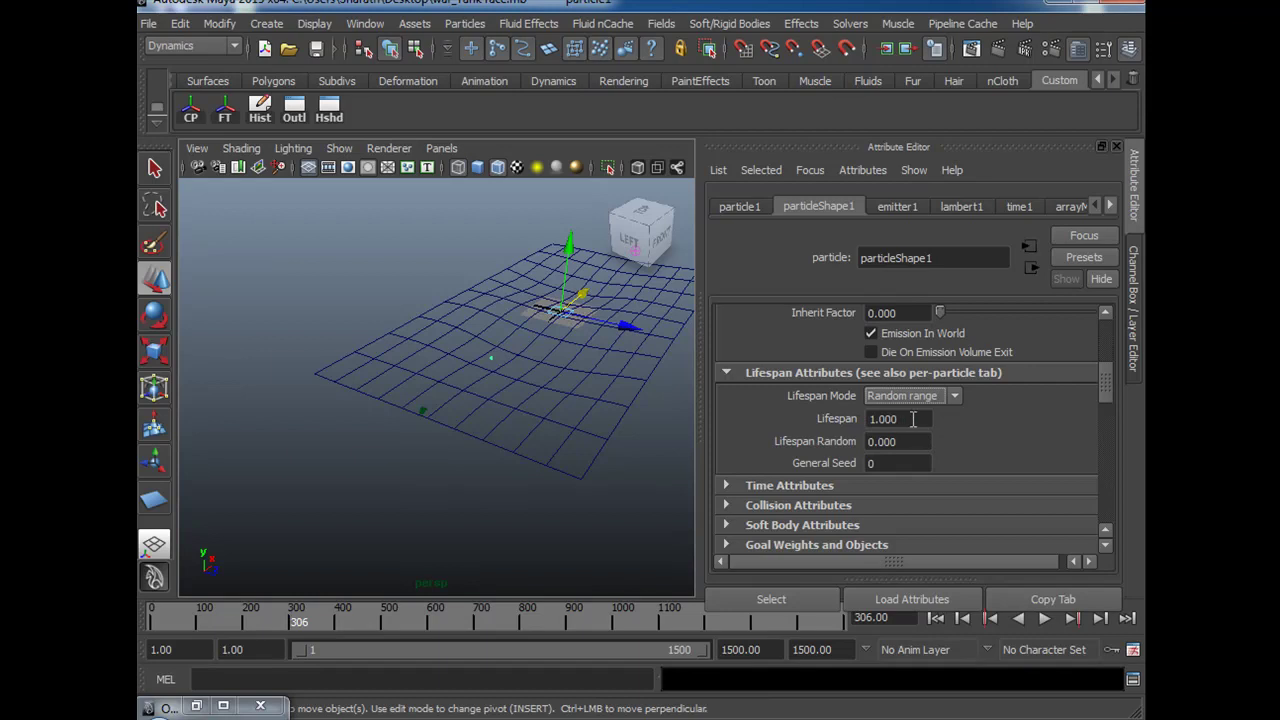
click(913, 419)
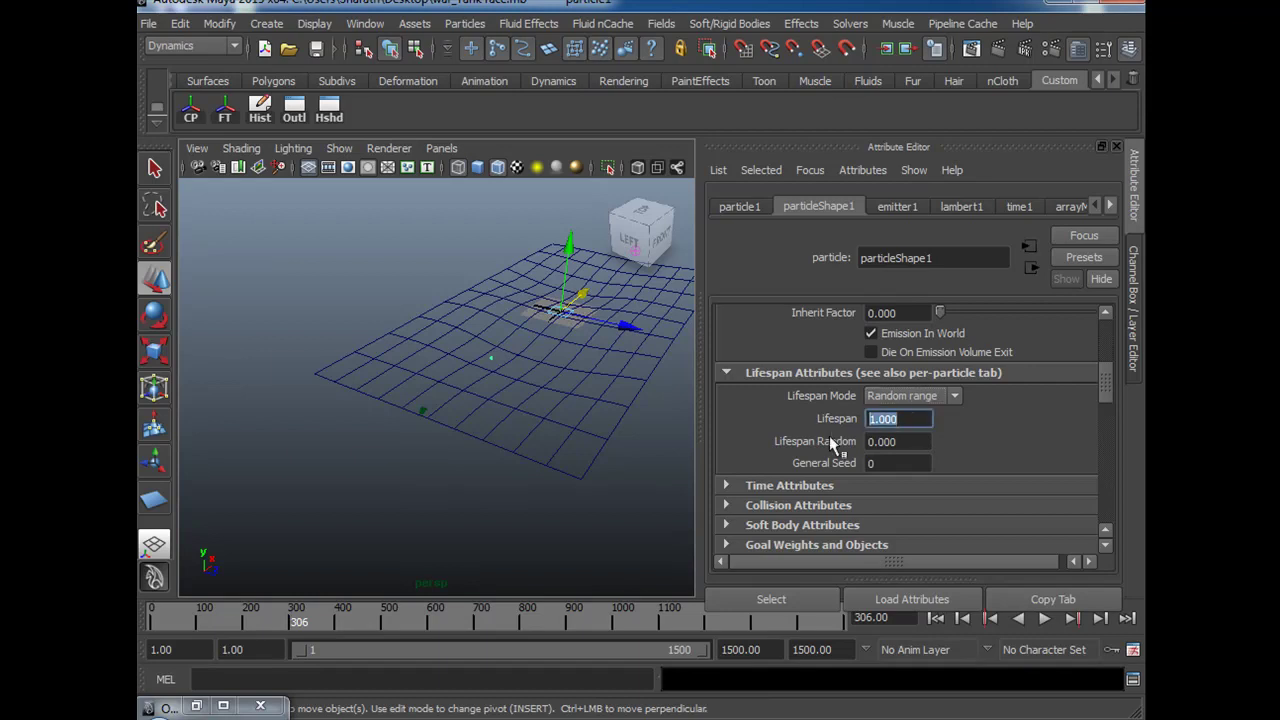
text(8)
key(Tab)
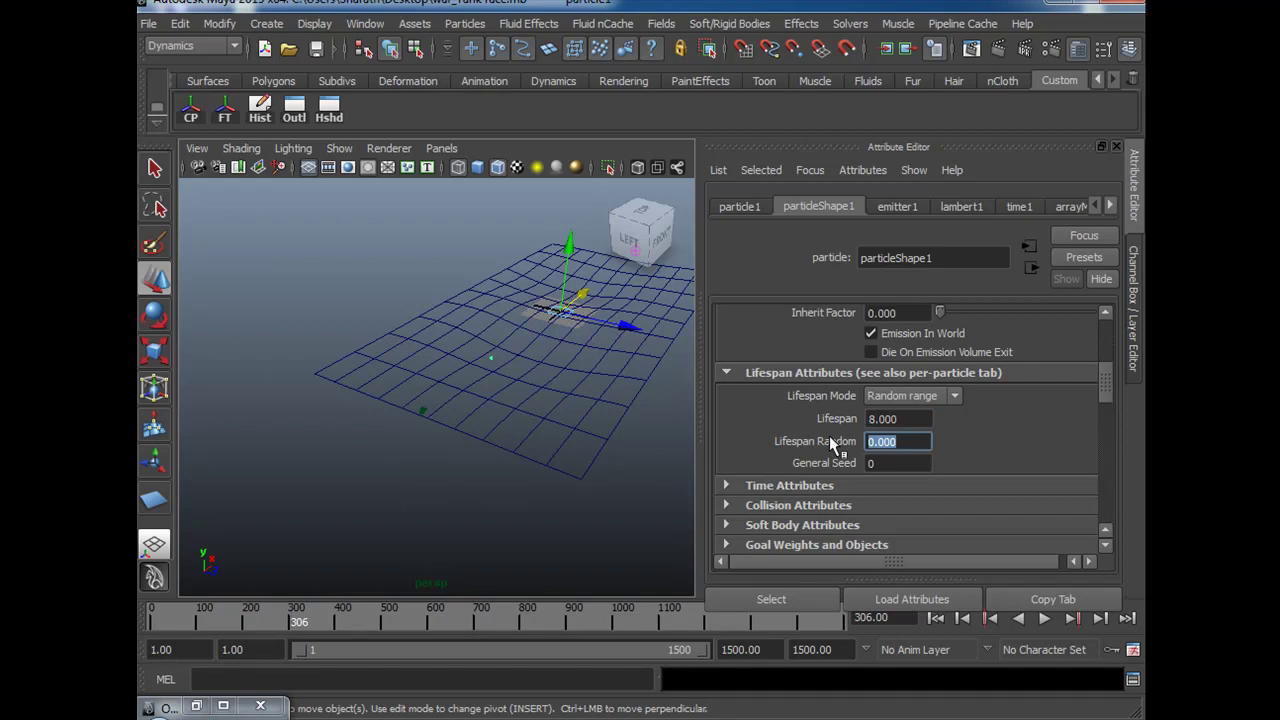
text(6)
key(Tab)
text(25)
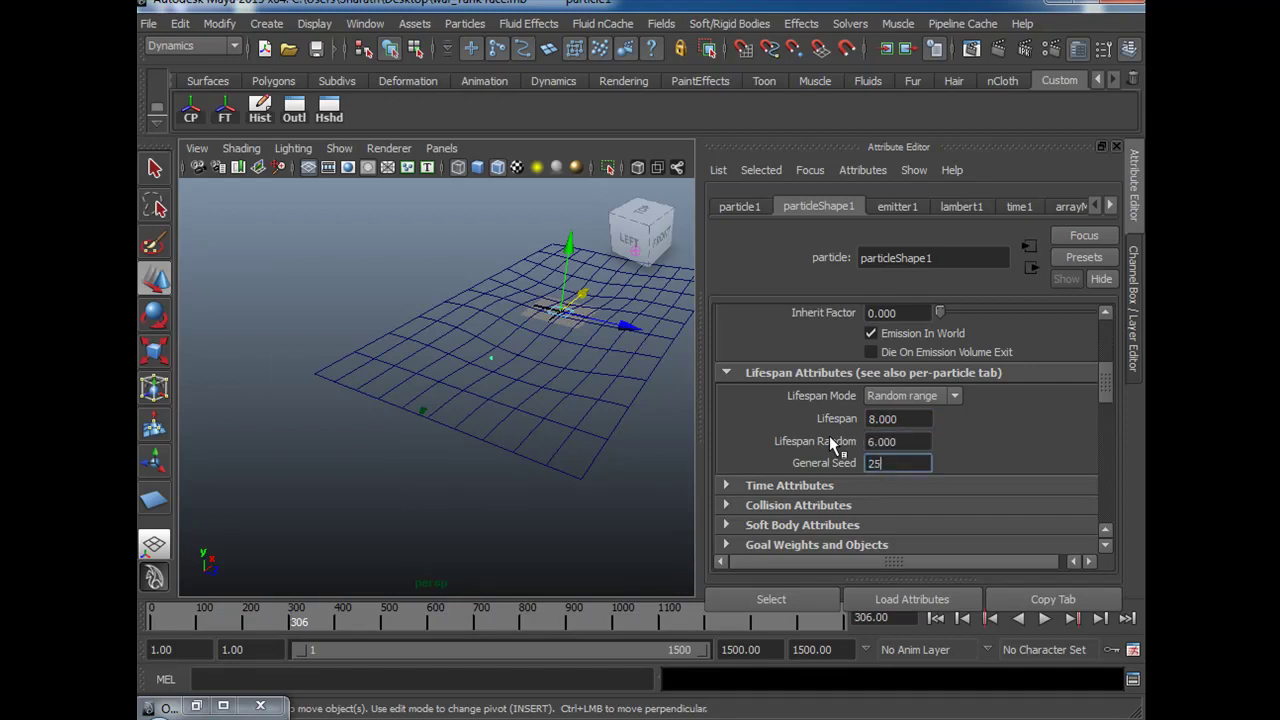
Replay the simulation from the first frame, stop it, and inspect the particles on the surface up close.
scroll(829, 435, down, 3)
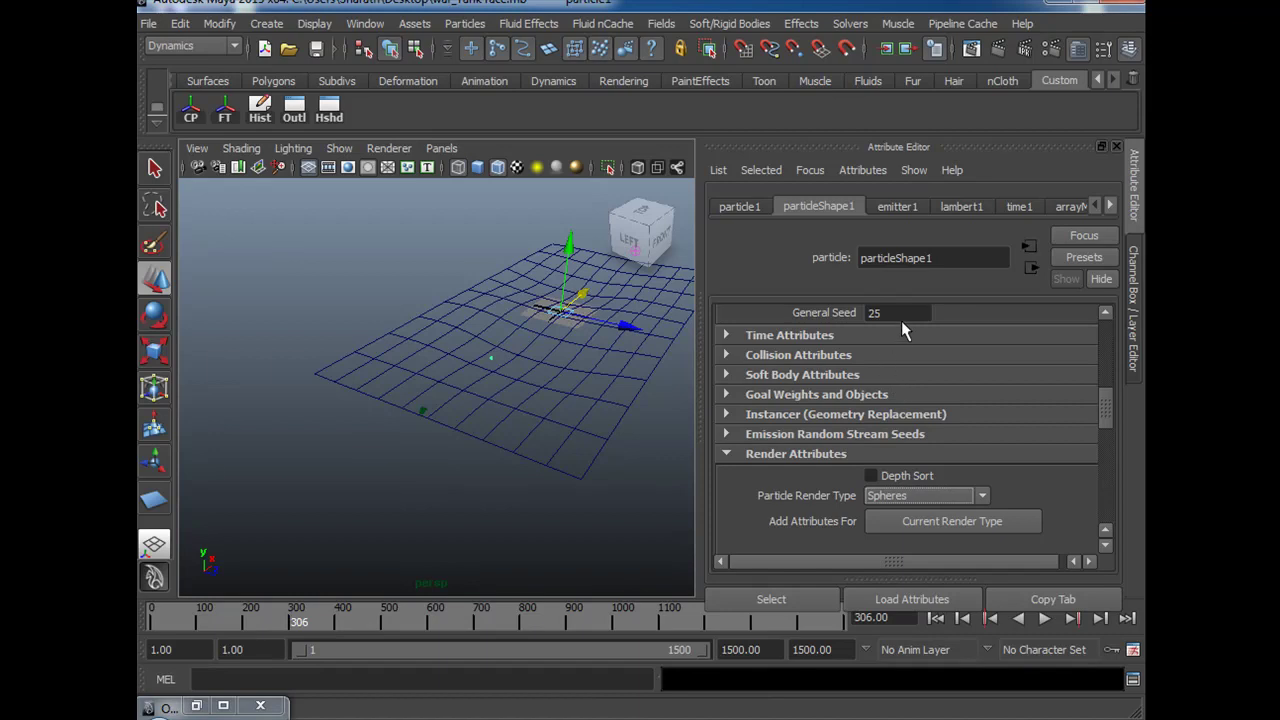
scroll(901, 325, up, 1)
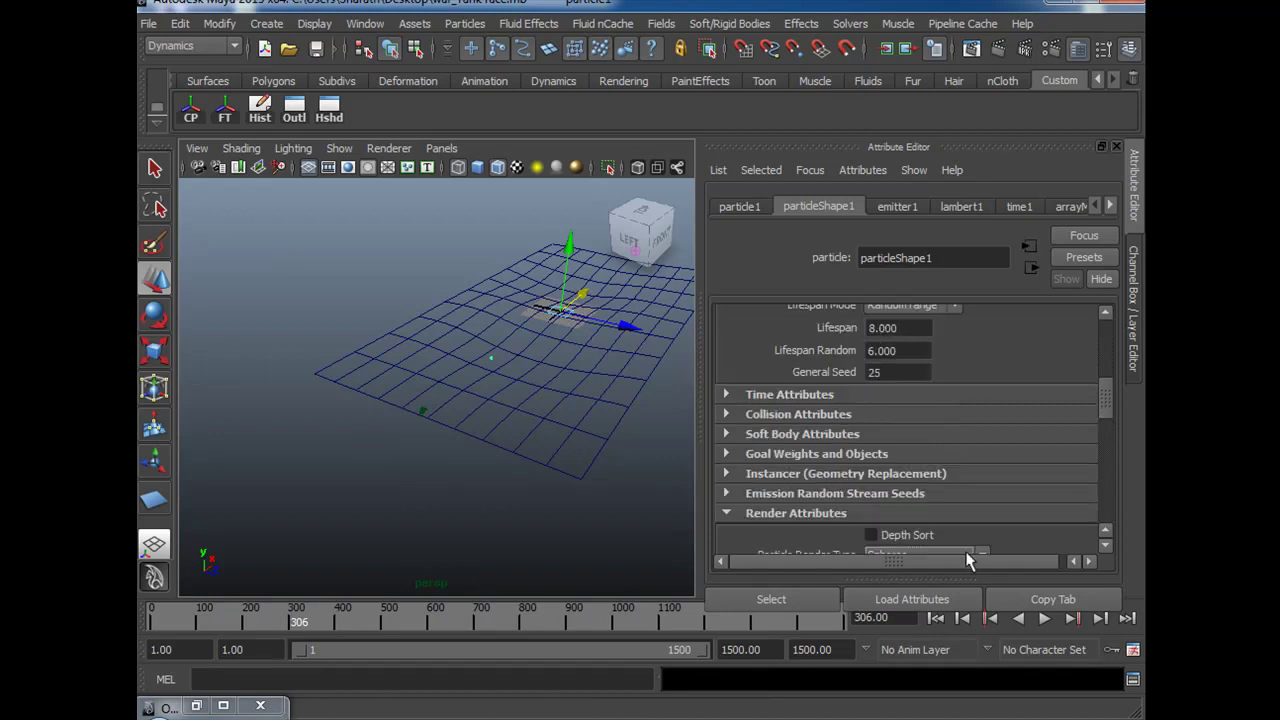
click(808, 599)
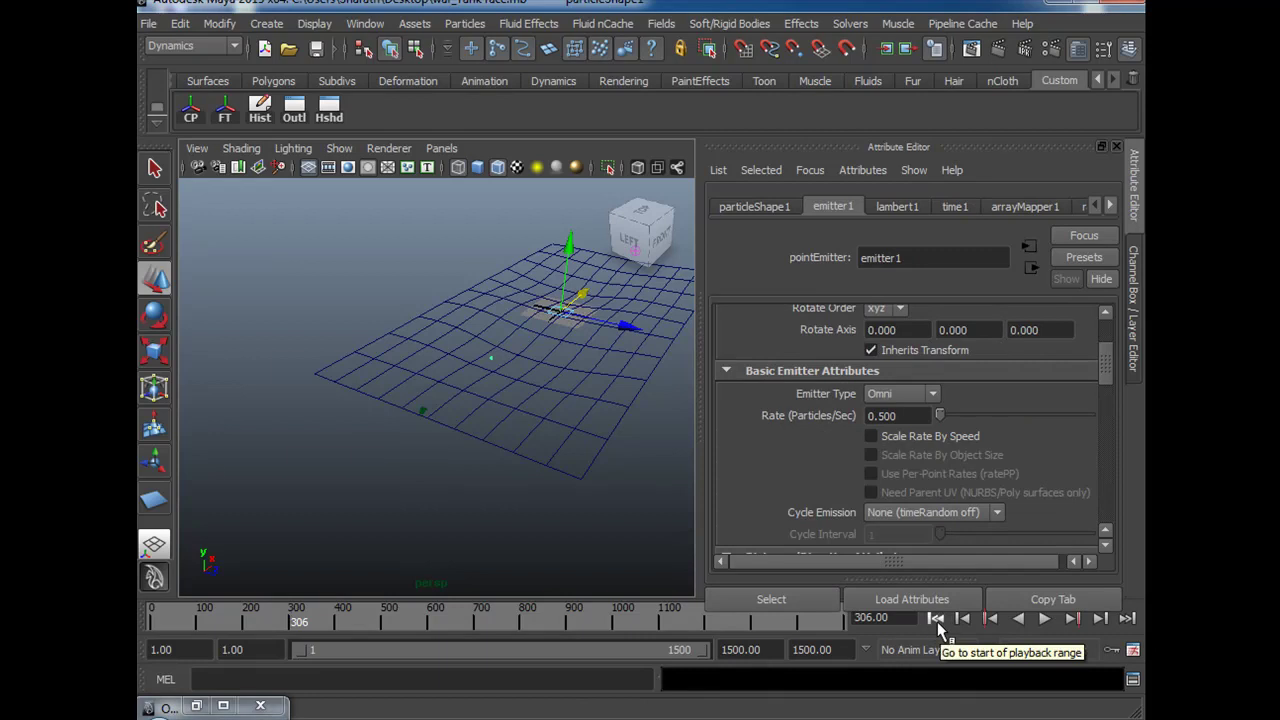
click(936, 619)
click(1044, 619)
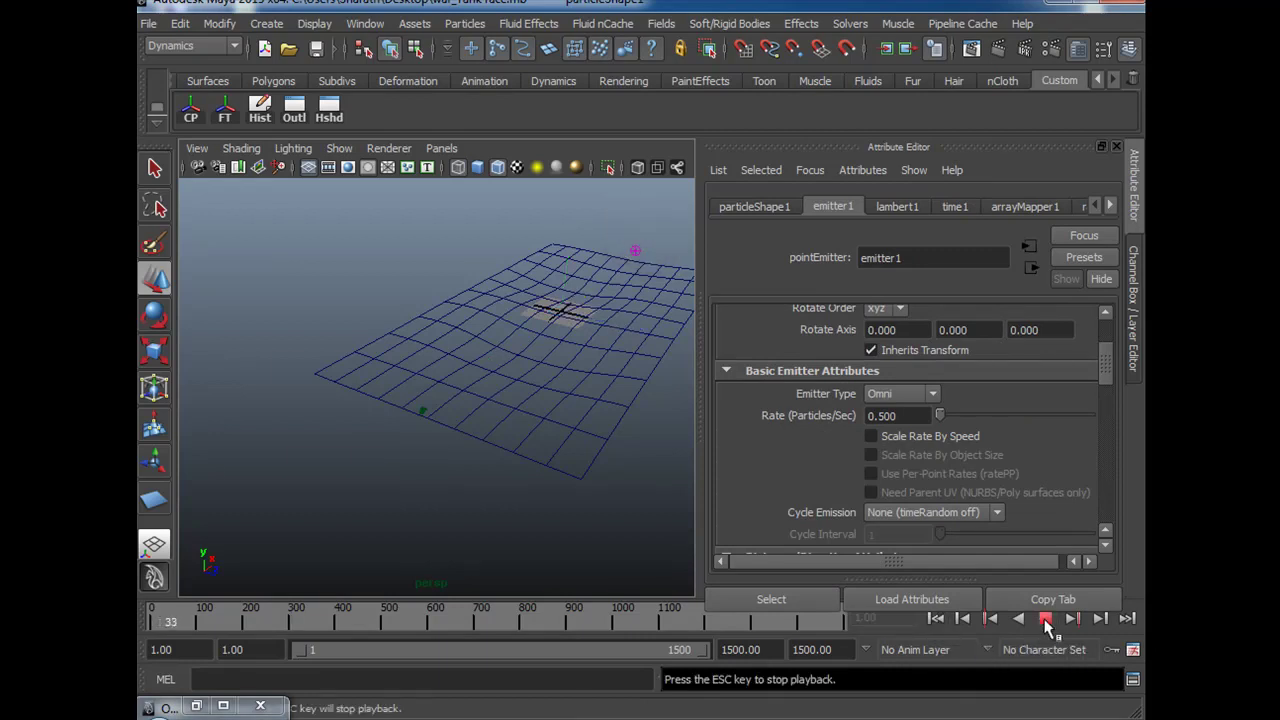
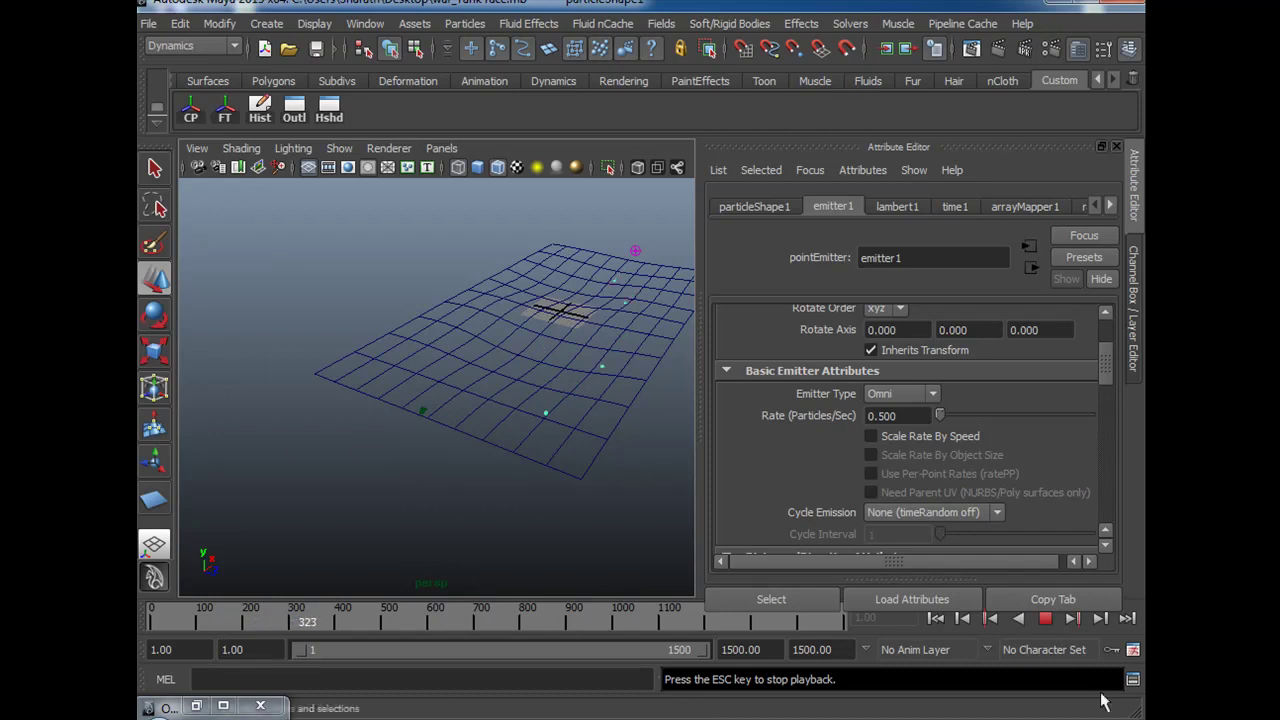
click(1045, 618)
alt+drag(478, 505, 515, 528)
alt+right_drag(515, 528, 608, 537)
alt+drag(608, 537, 580, 532)
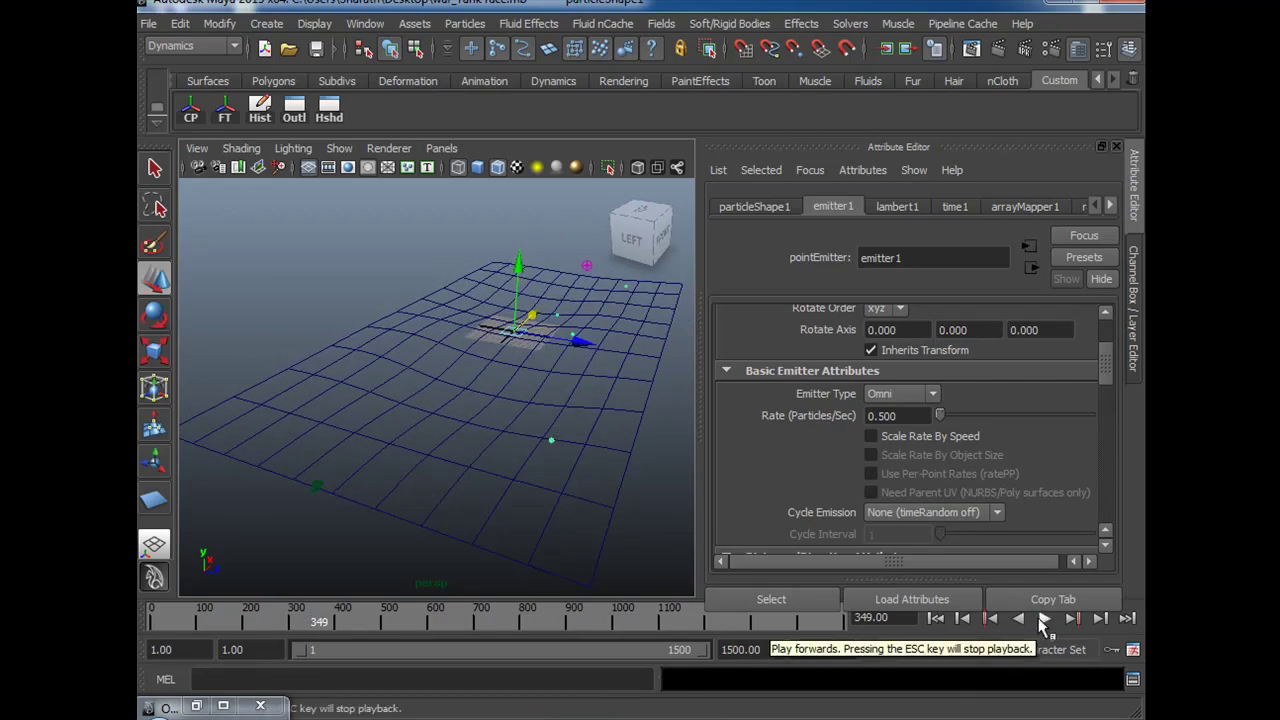
alt+drag(709, 551, 600, 566)
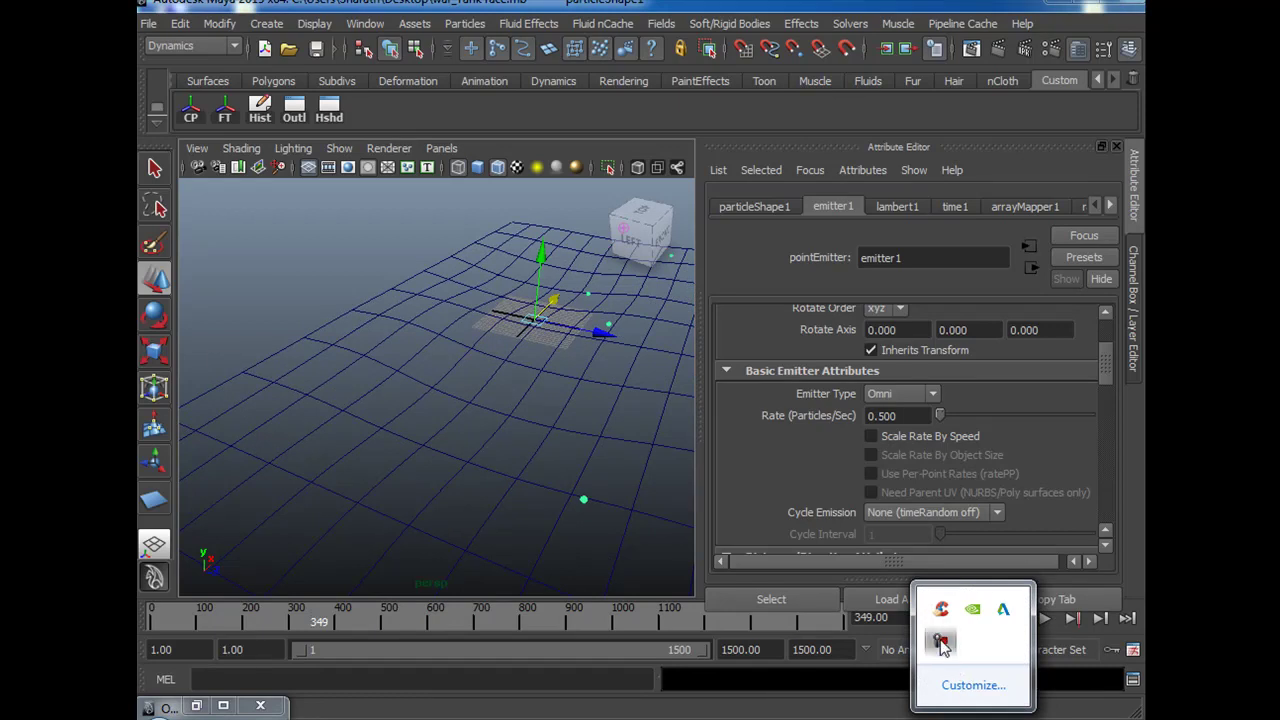
click(939, 644)
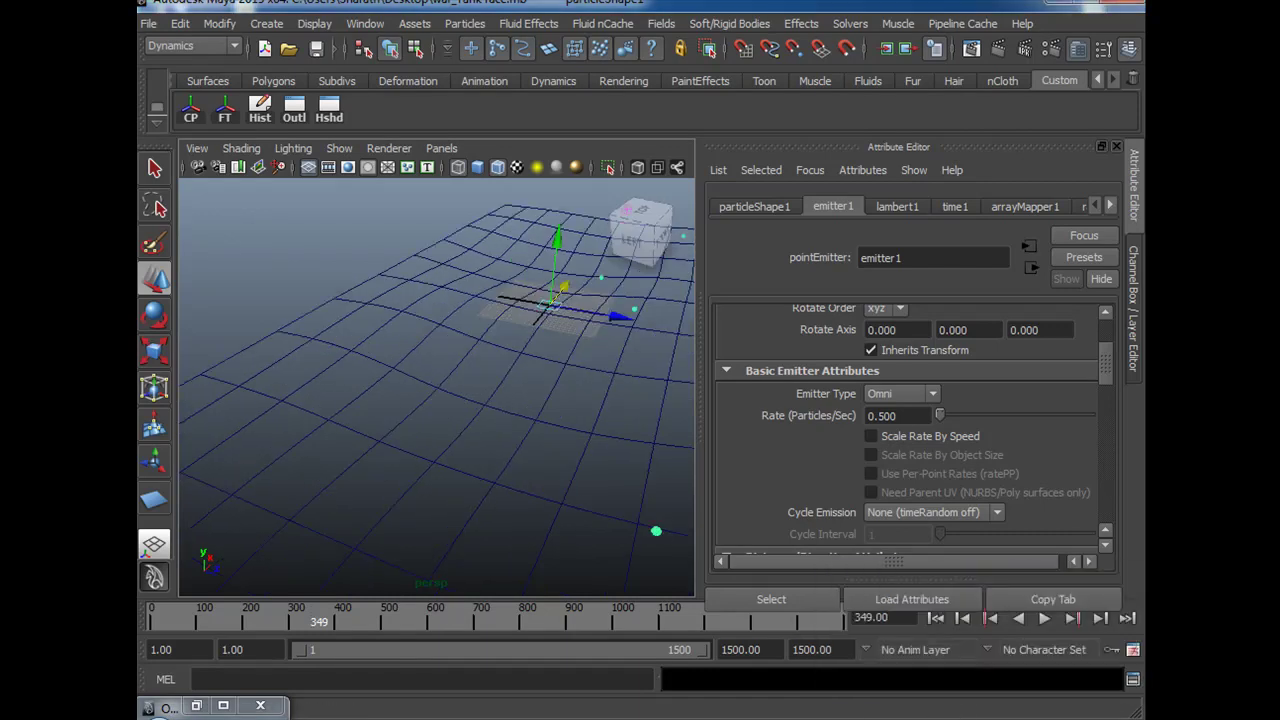
click(973, 719)
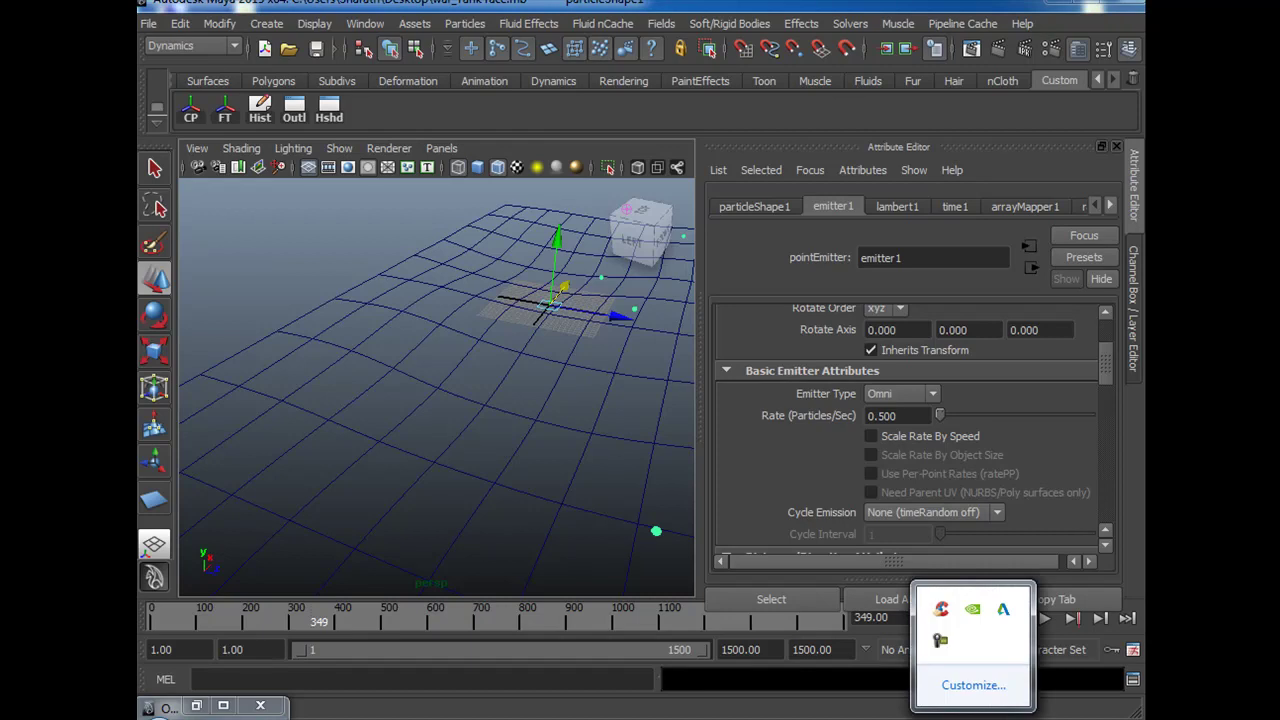
click(941, 642)
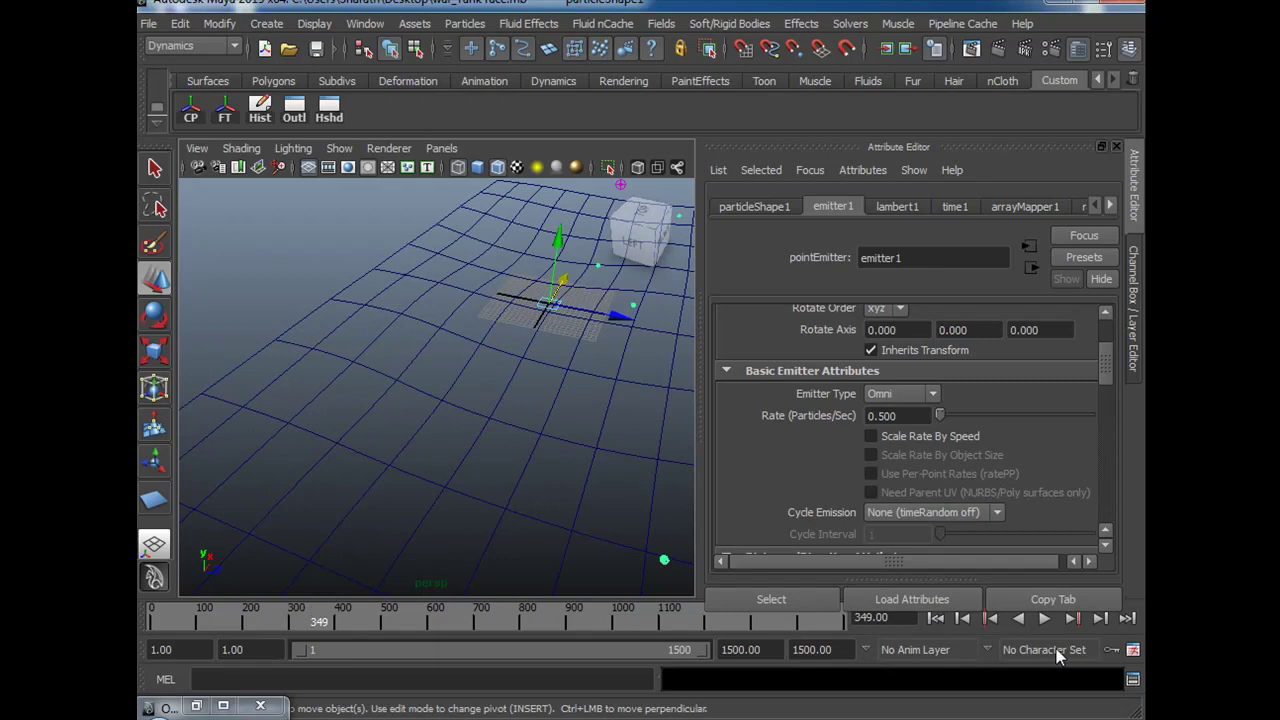
Hide the side panel to enlarge the viewport and display the surface in smooth shaded mode.
alt+drag(600, 480, 544, 446)
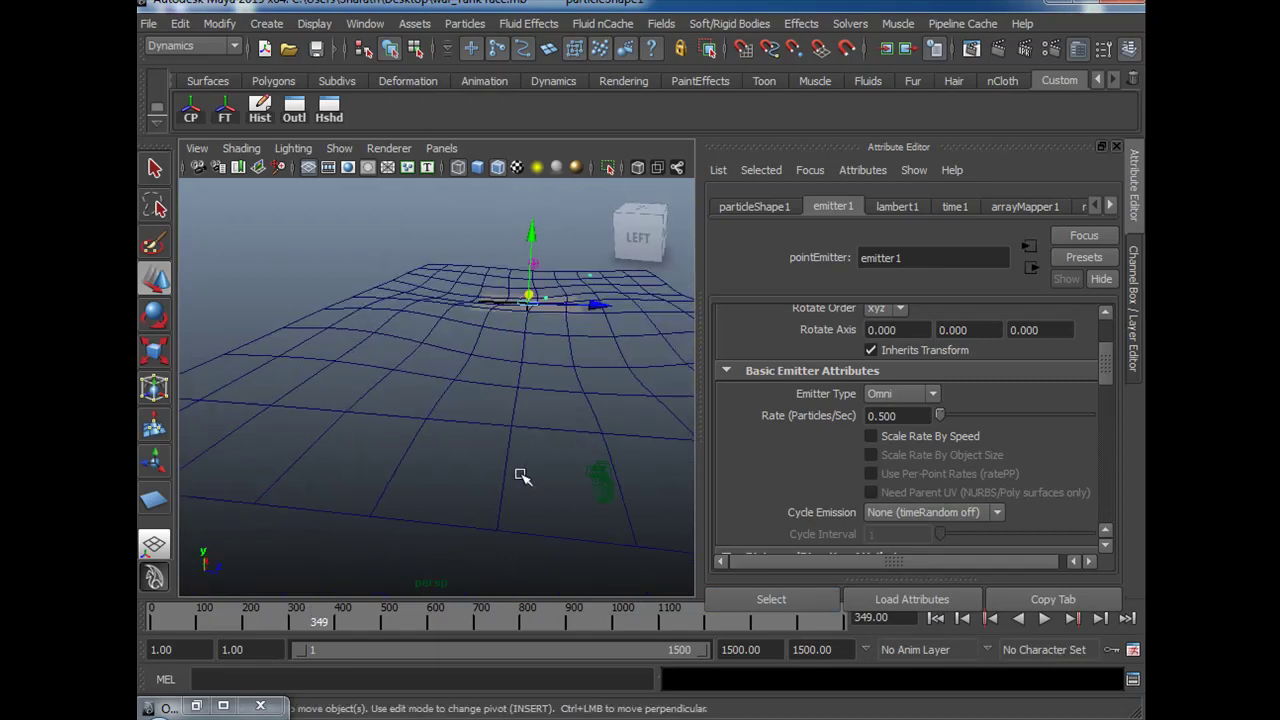
alt+drag(463, 471, 548, 495)
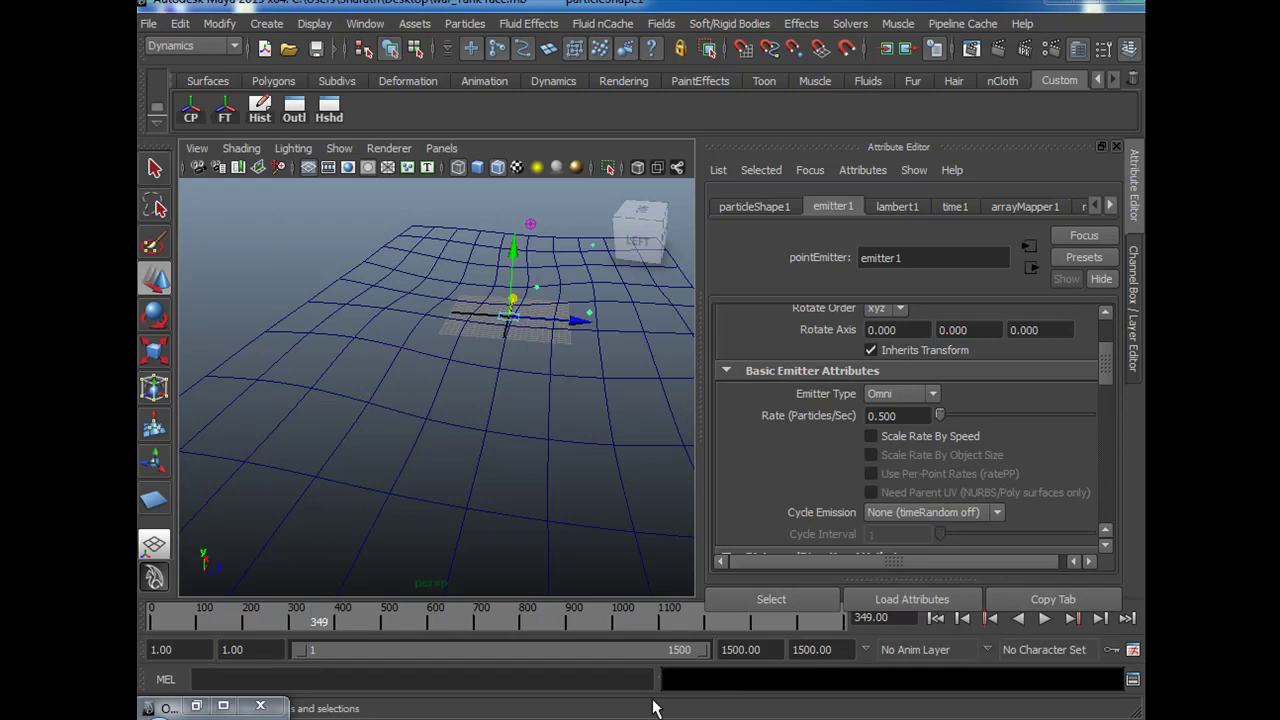
mouse_move(531, 508)
alt+mouse_down()
mouse_move(563, 483)
mouse_move(530, 478)
mouse_move(531, 503)
mouse_move(546, 491)
alt+mouse_up()
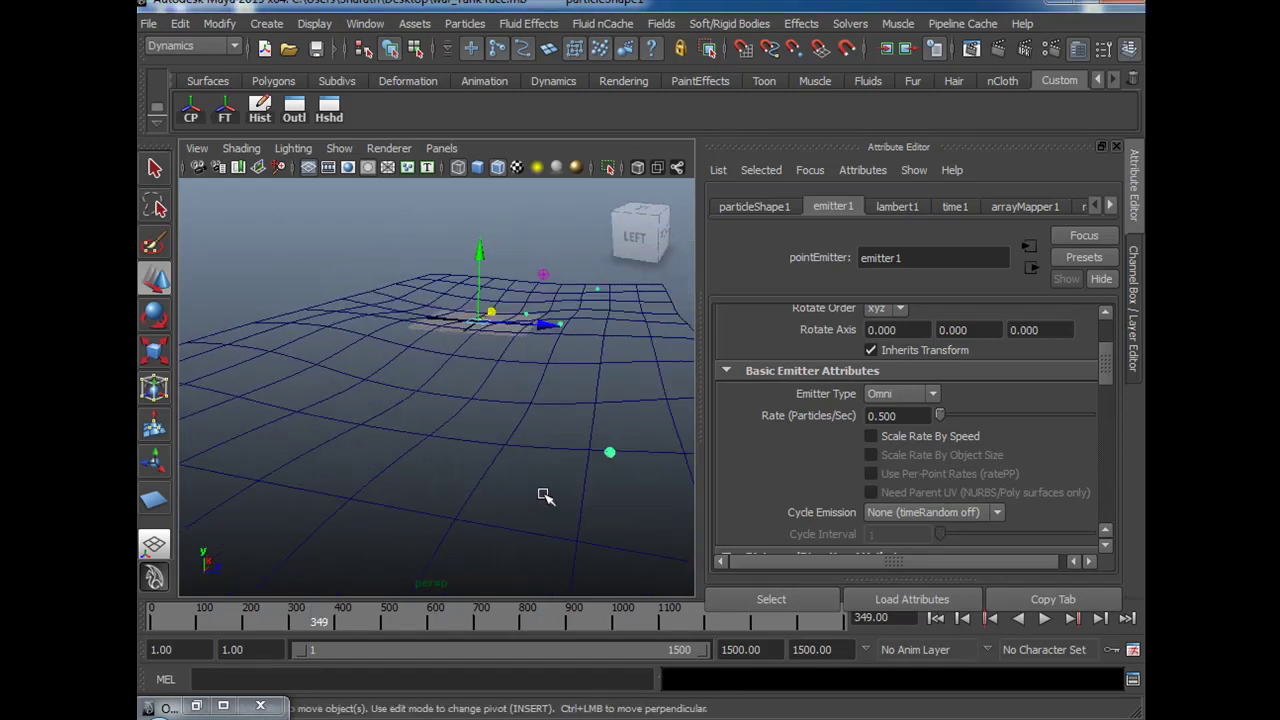
click(1136, 312)
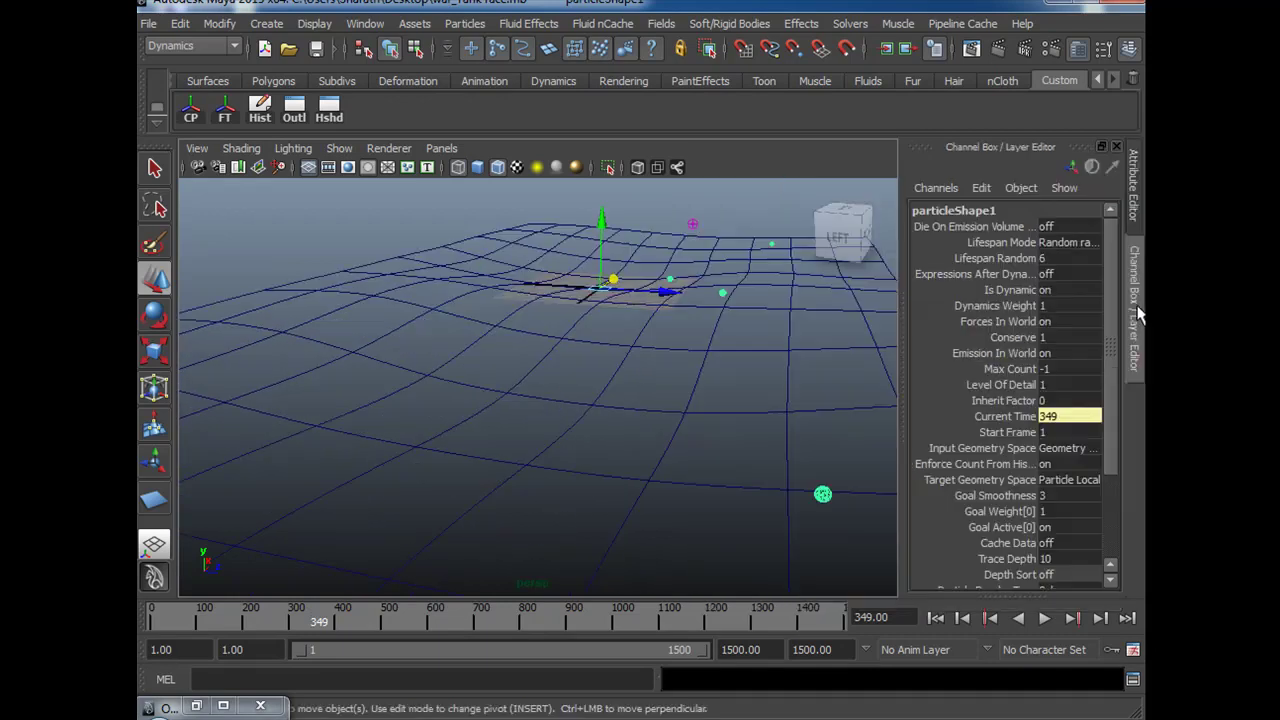
click(1130, 325)
alt+right_drag(1006, 425, 945, 424)
key(5)
mouse_move(934, 423)
alt+mouse_down()
mouse_move(951, 486)
mouse_move(851, 457)
mouse_move(751, 509)
mouse_move(737, 486)
mouse_move(728, 517)
mouse_move(669, 400)
mouse_move(700, 457)
mouse_move(660, 410)
alt+mouse_up()
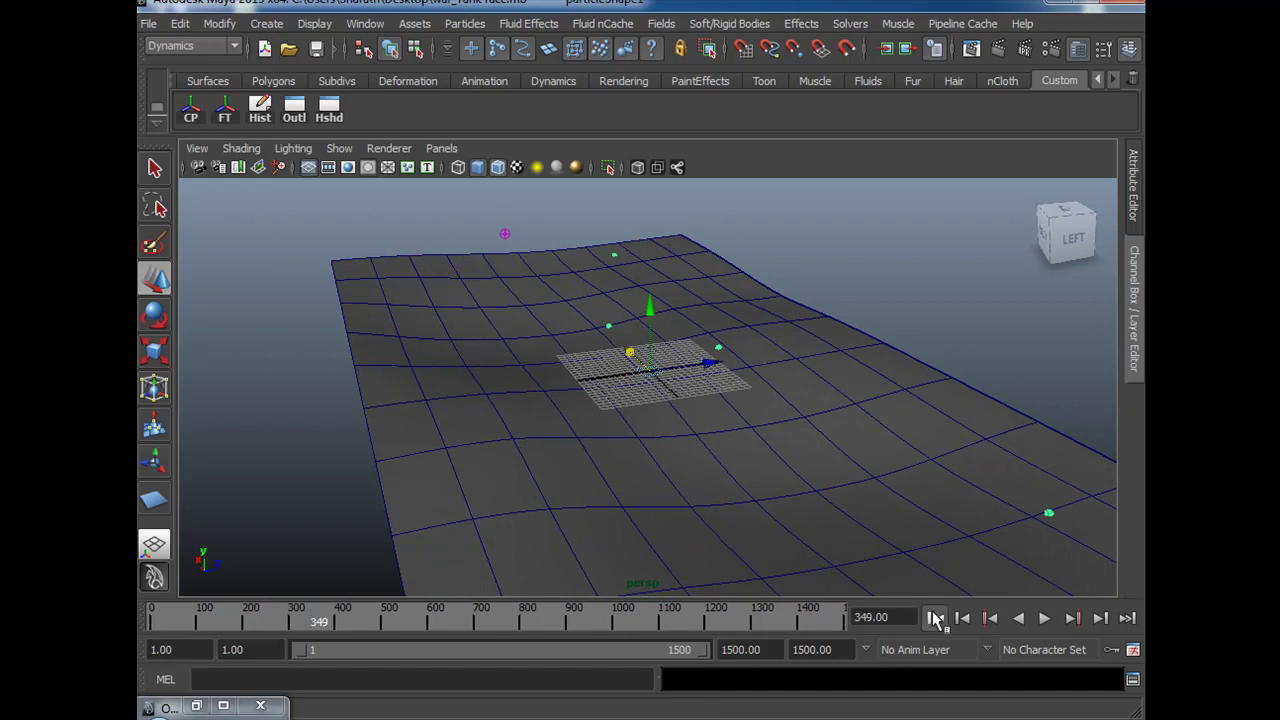
Replay the particle simulation from the first frame, watch it from a lower angle and stop it.
click(934, 617)
click(1044, 618)
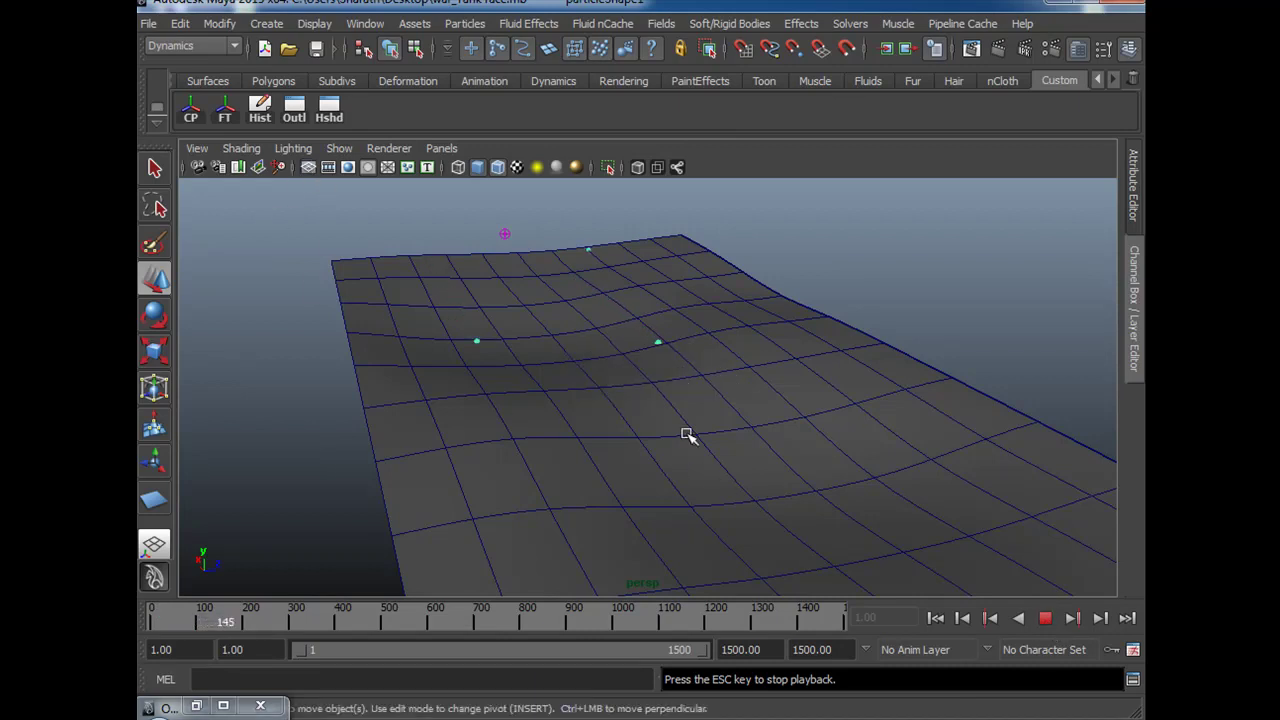
alt+drag(800, 560, 779, 513)
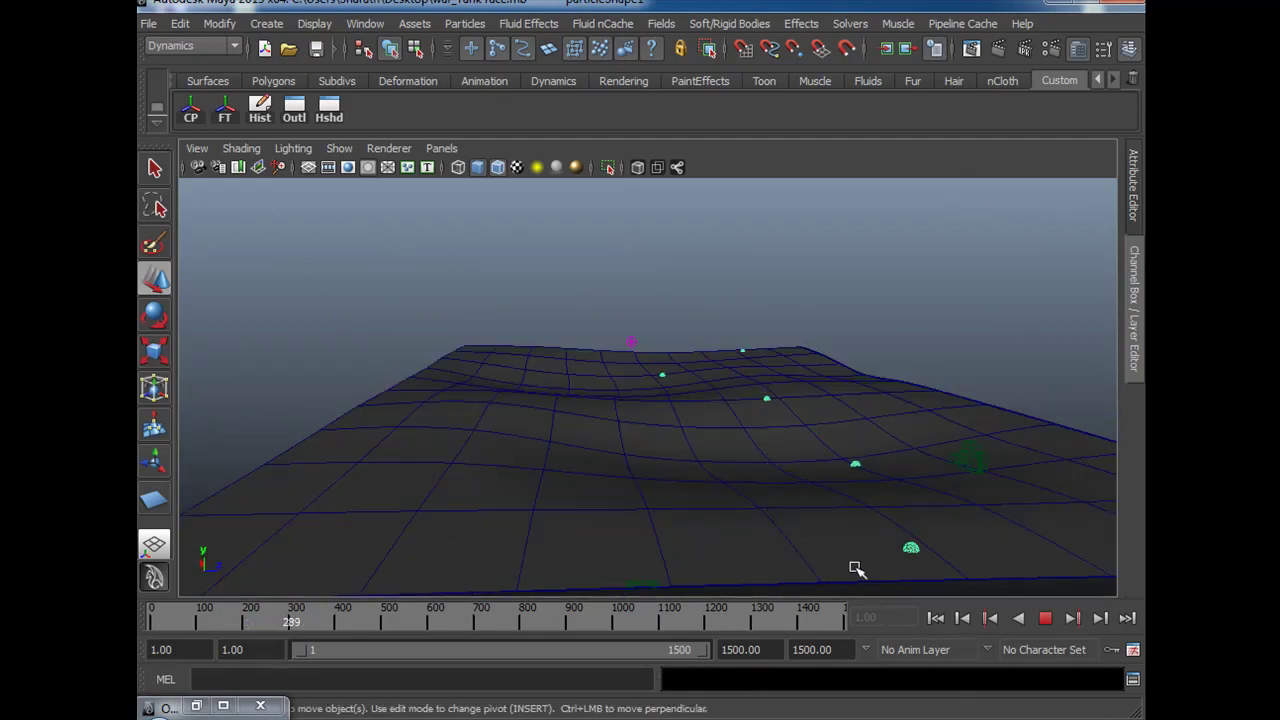
click(1046, 620)
alt+drag(877, 534, 812, 500)
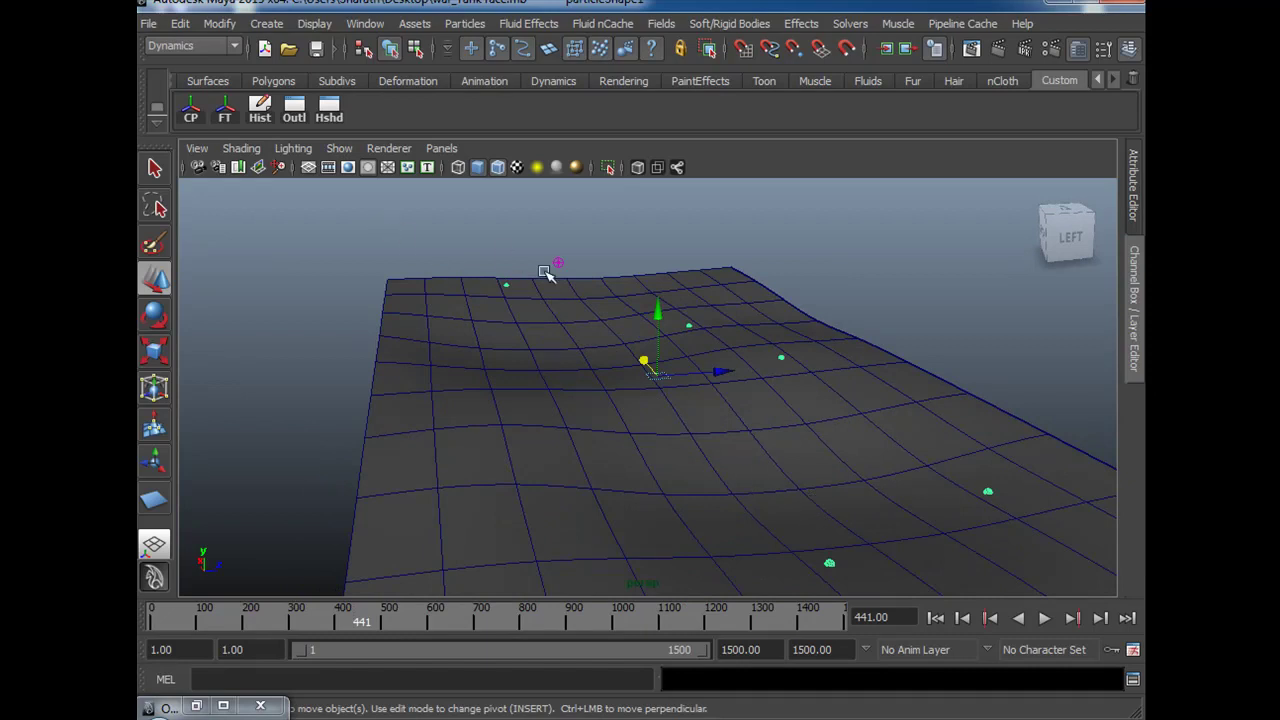
Select the war_Tank group in the Outliner and show its attributes.
click(1136, 297)
click(1138, 293)
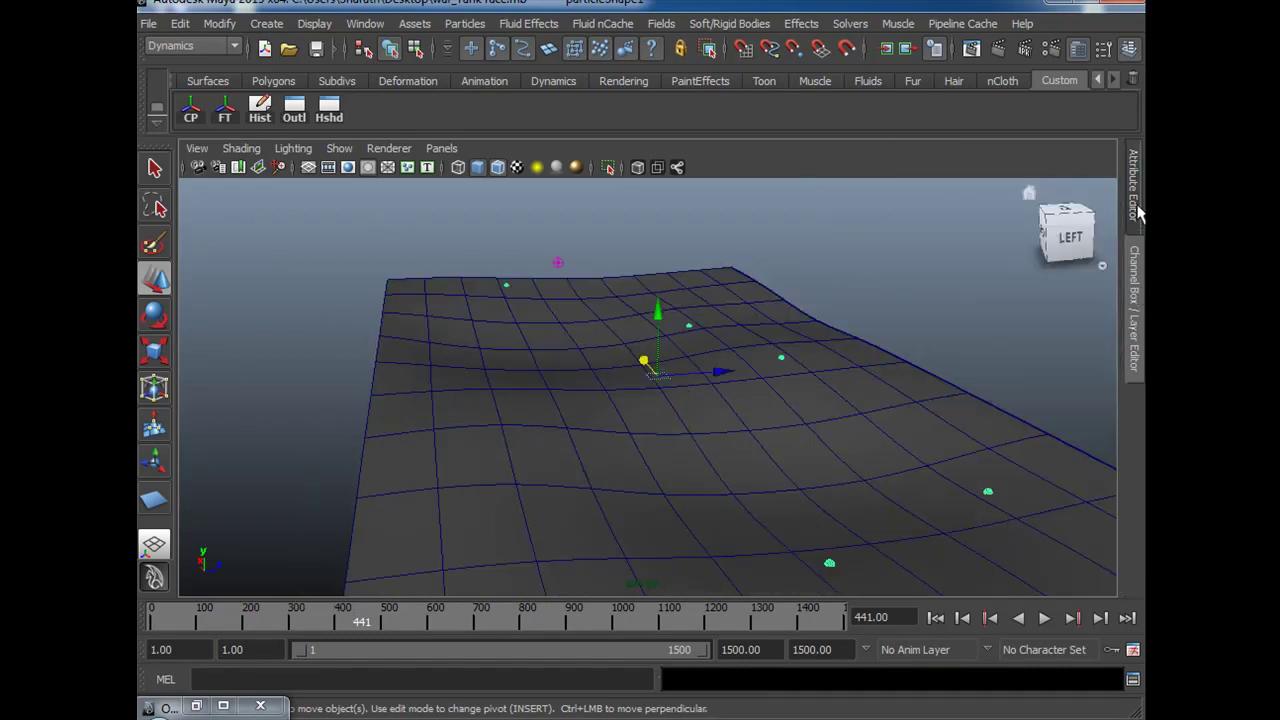
click(1134, 185)
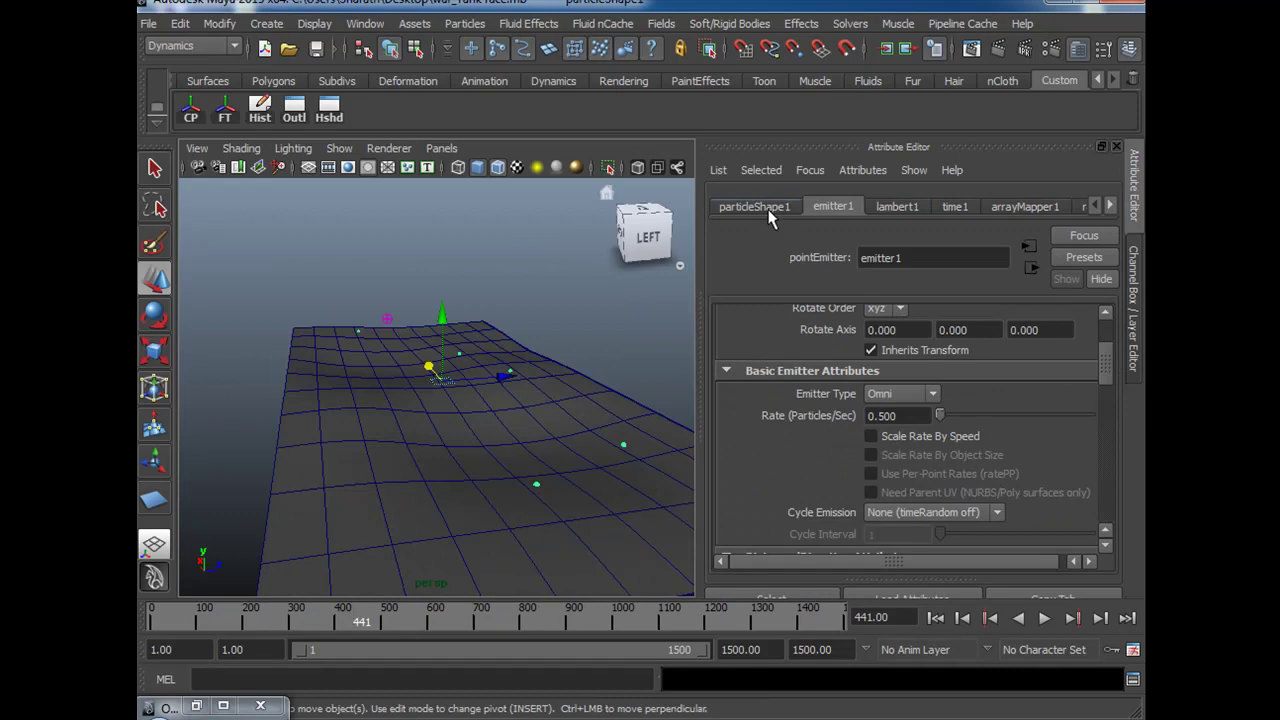
click(298, 118)
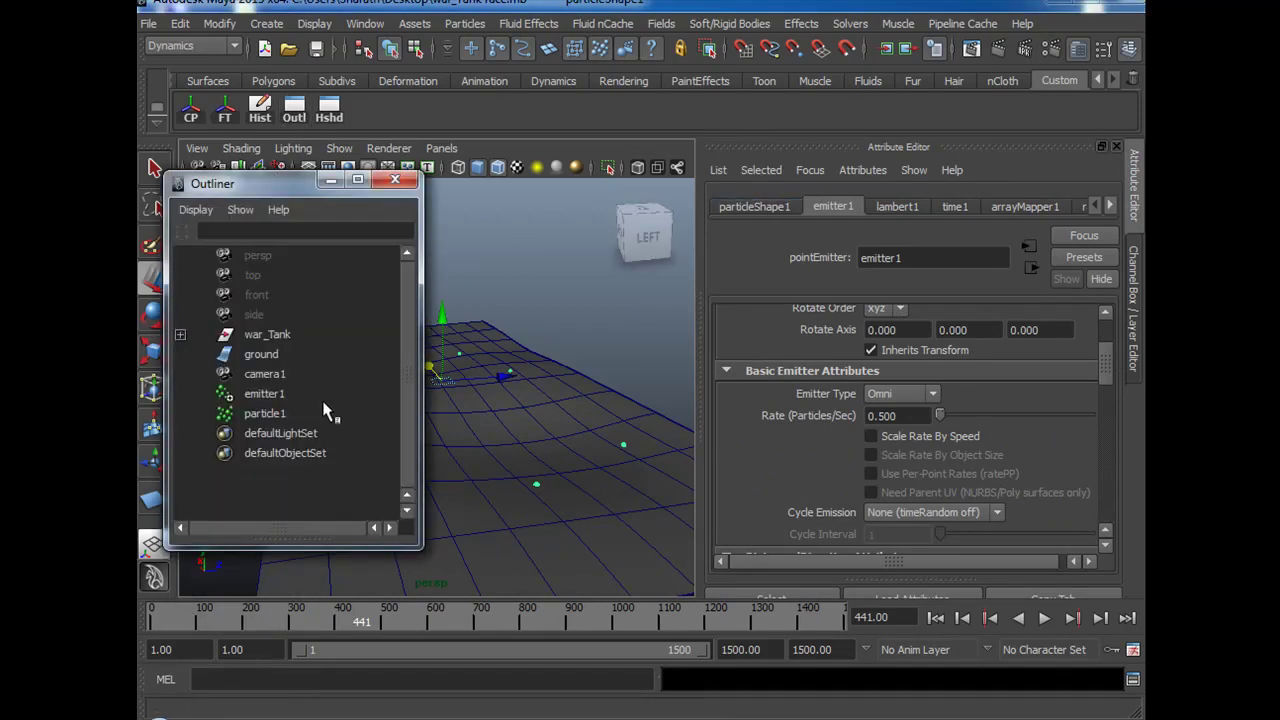
click(267, 334)
click(331, 180)
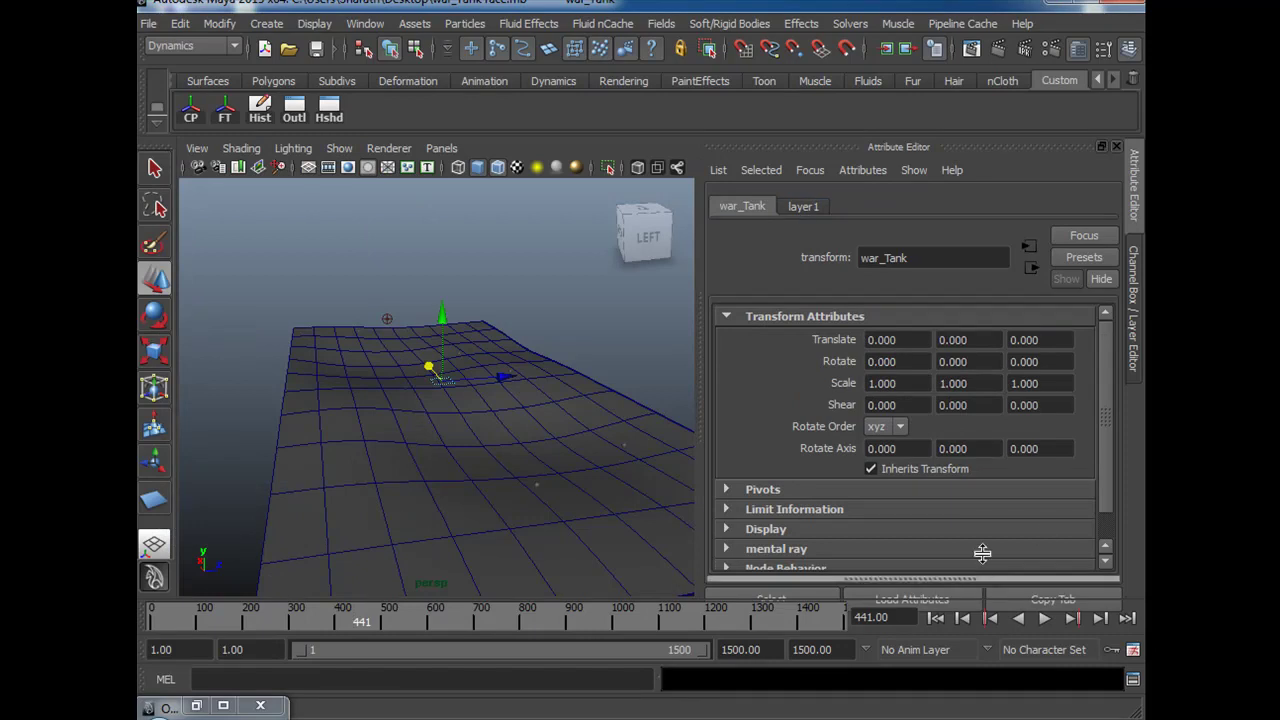
Make war_Tank's display layer, layer1, visible so the tank appears in the scene.
drag(981, 580, 982, 470)
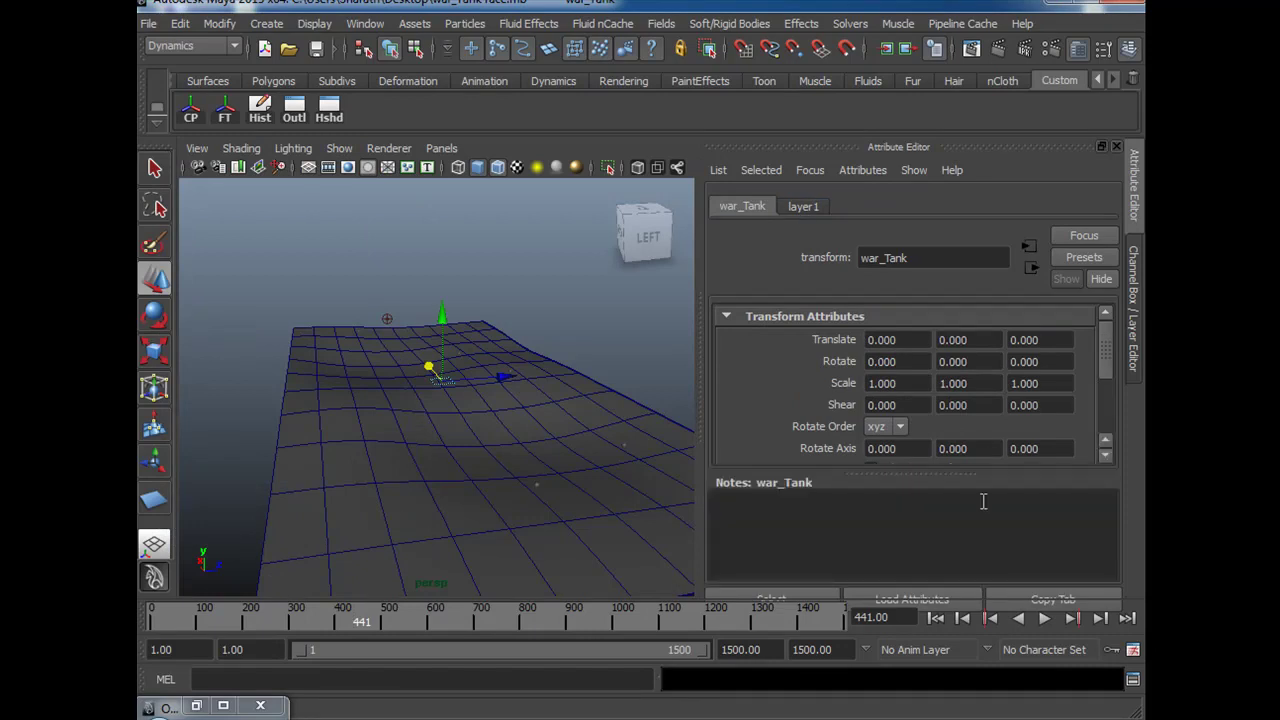
click(803, 207)
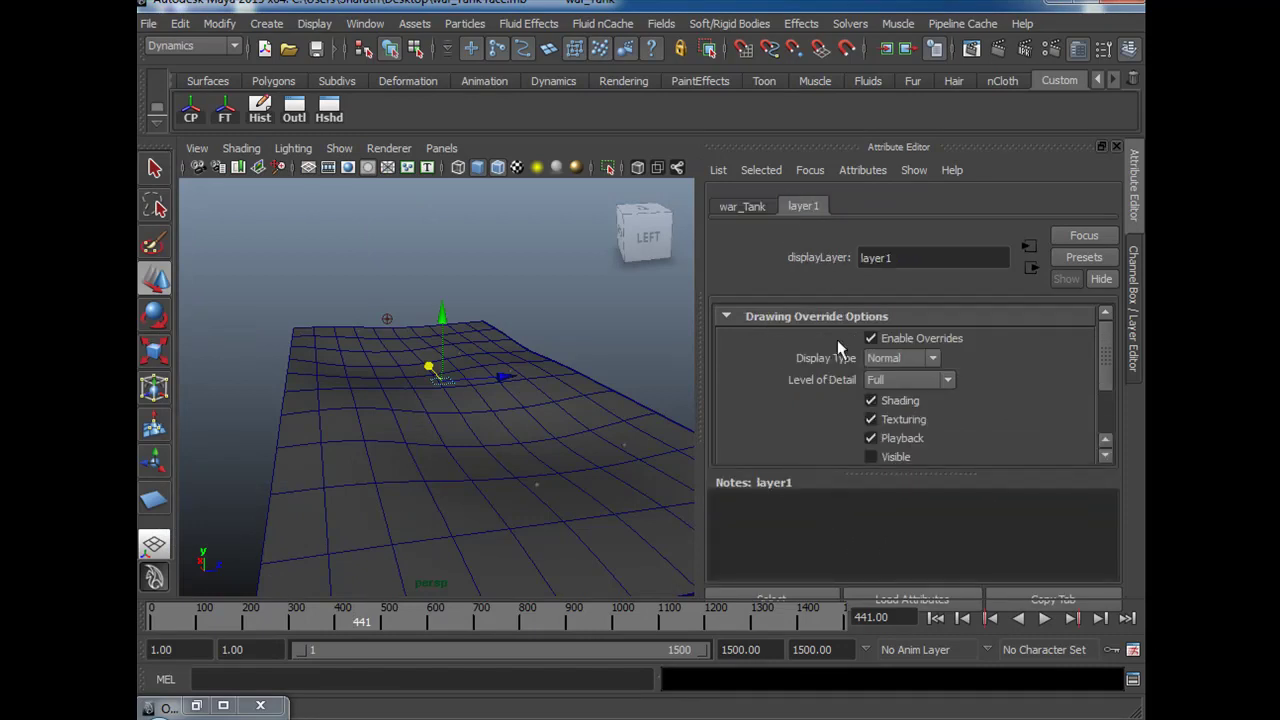
click(1135, 208)
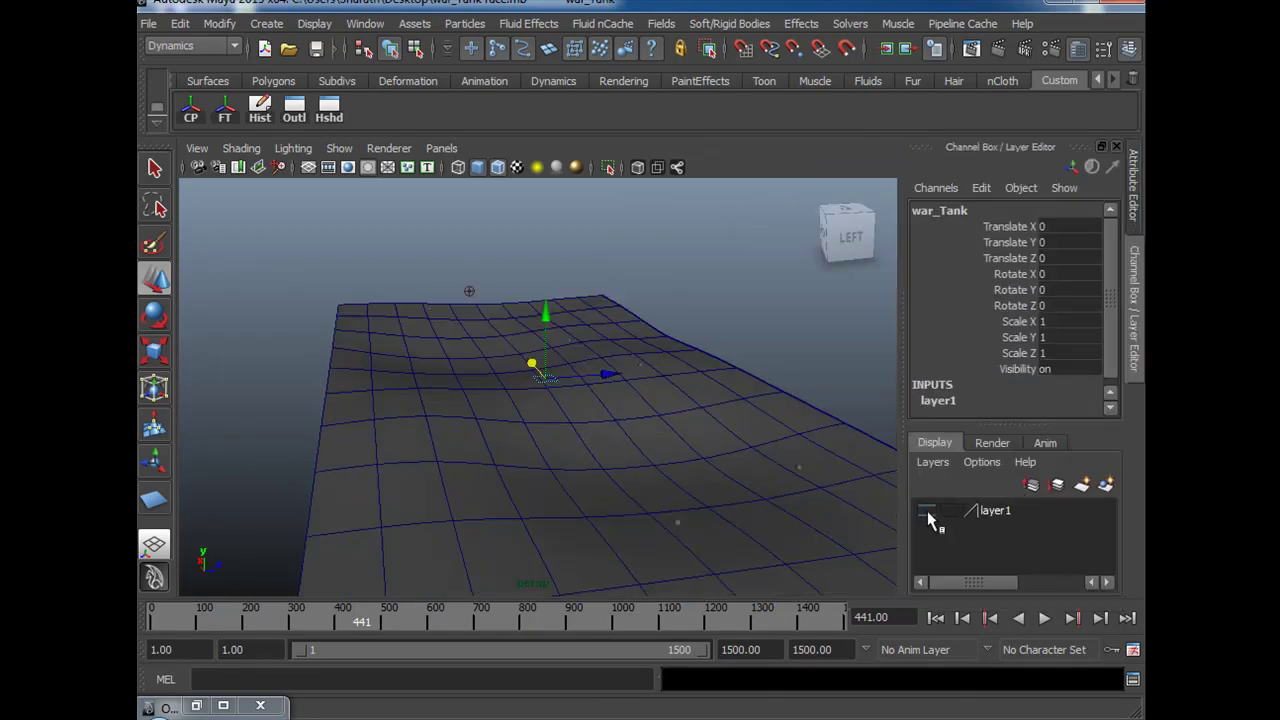
click(927, 511)
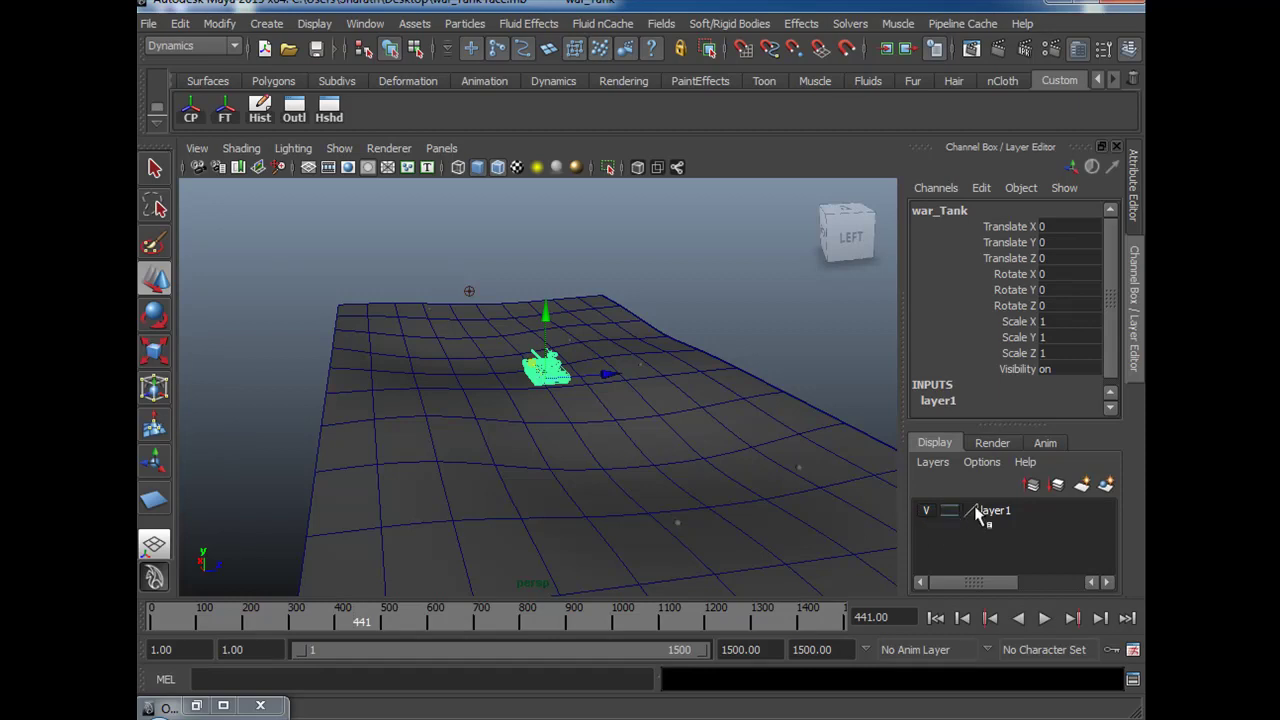
Hide the side panel, deselect the tank, and play and stop the simulation to watch the particles around it.
click(1135, 330)
click(826, 293)
alt+drag(734, 449, 812, 490)
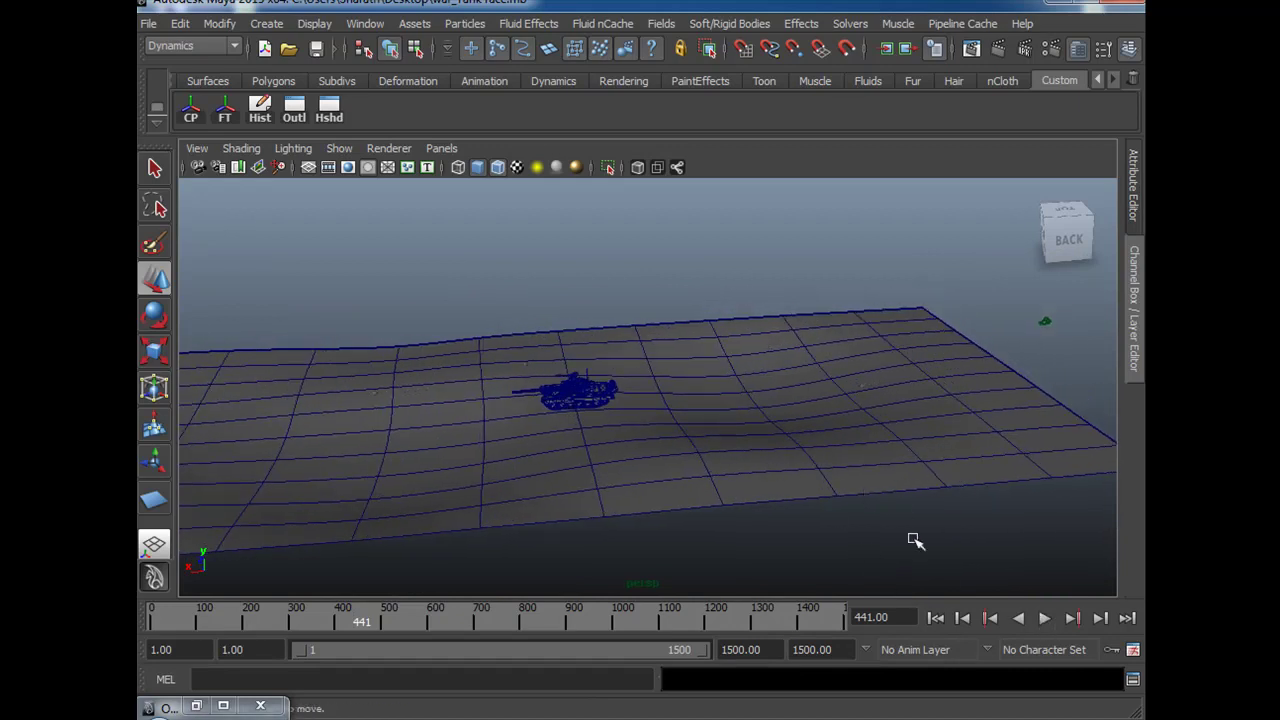
click(1046, 620)
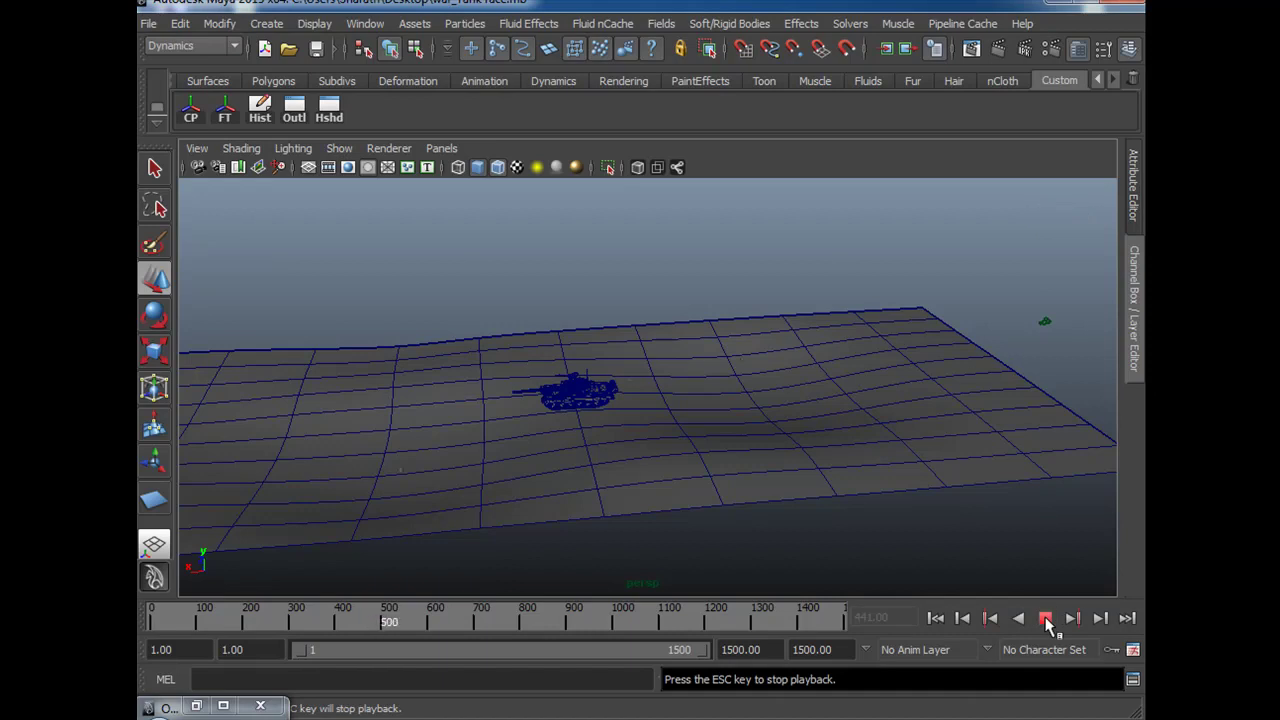
click(1046, 620)
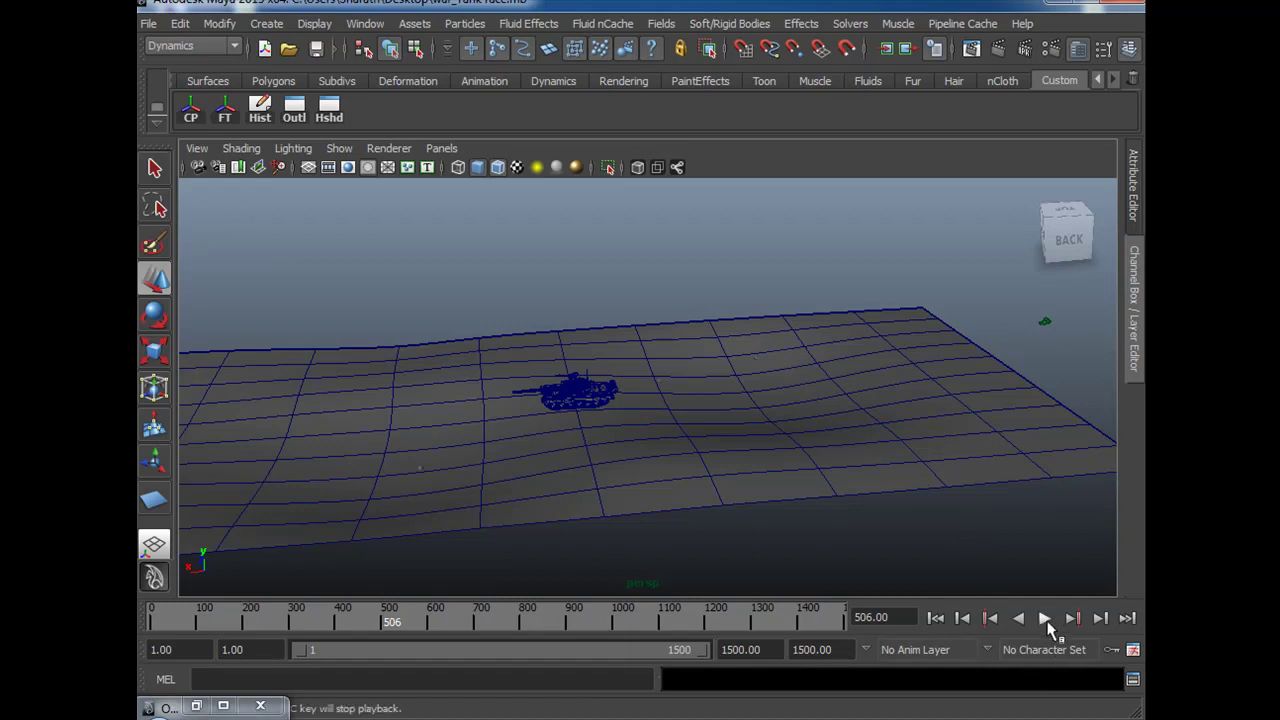
click(1046, 620)
click(1044, 321)
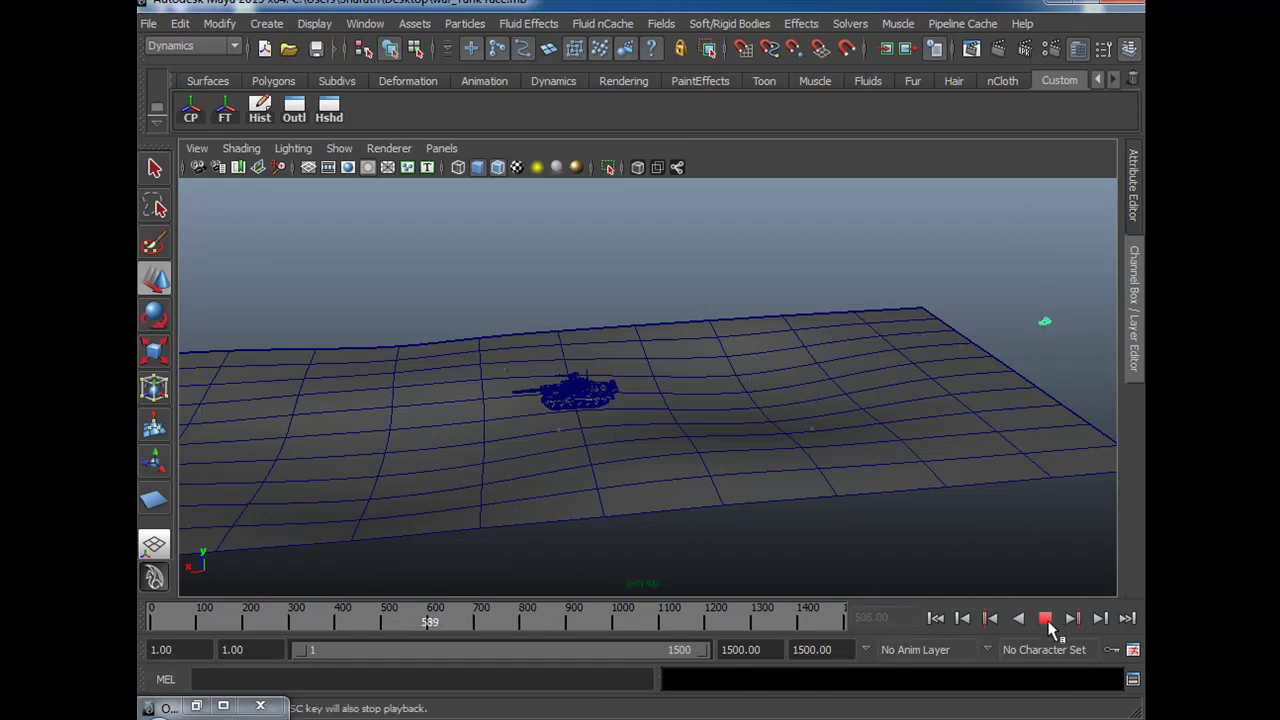
click(1046, 620)
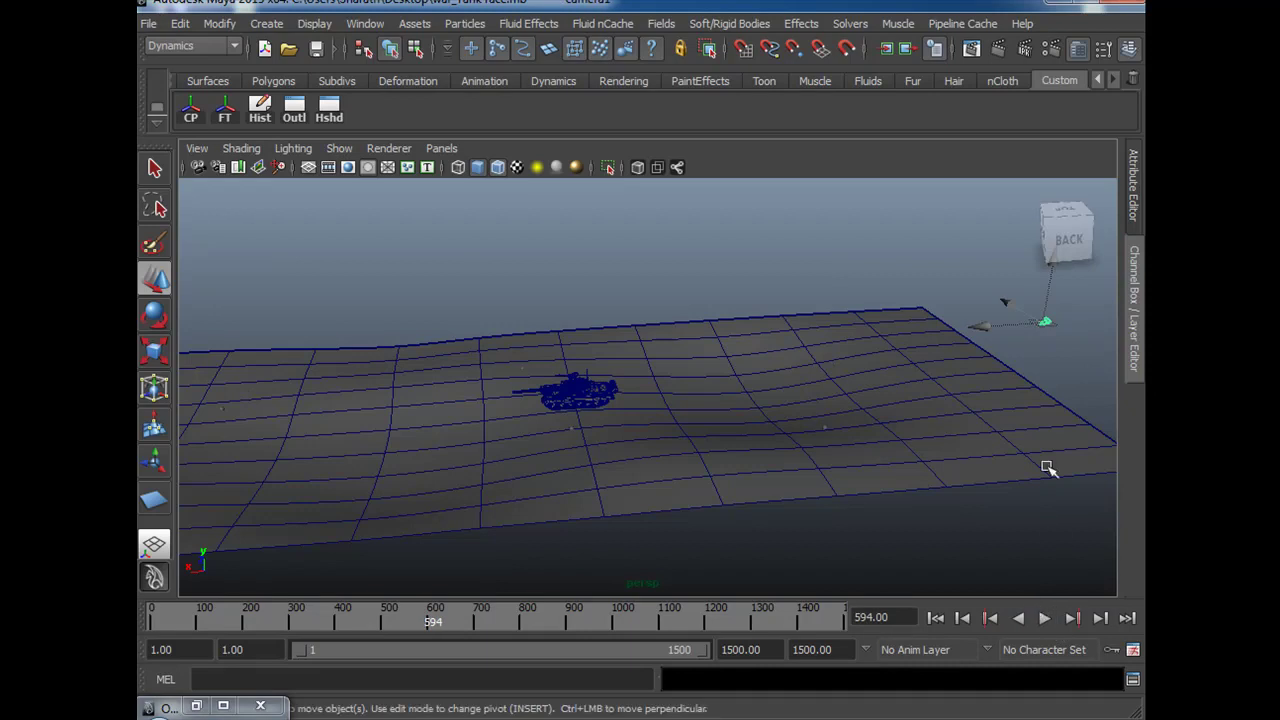
Select the whole war_Tank group, frame it for a close look and zoom back out to the surface.
alt+drag(793, 509, 853, 498)
click(740, 434)
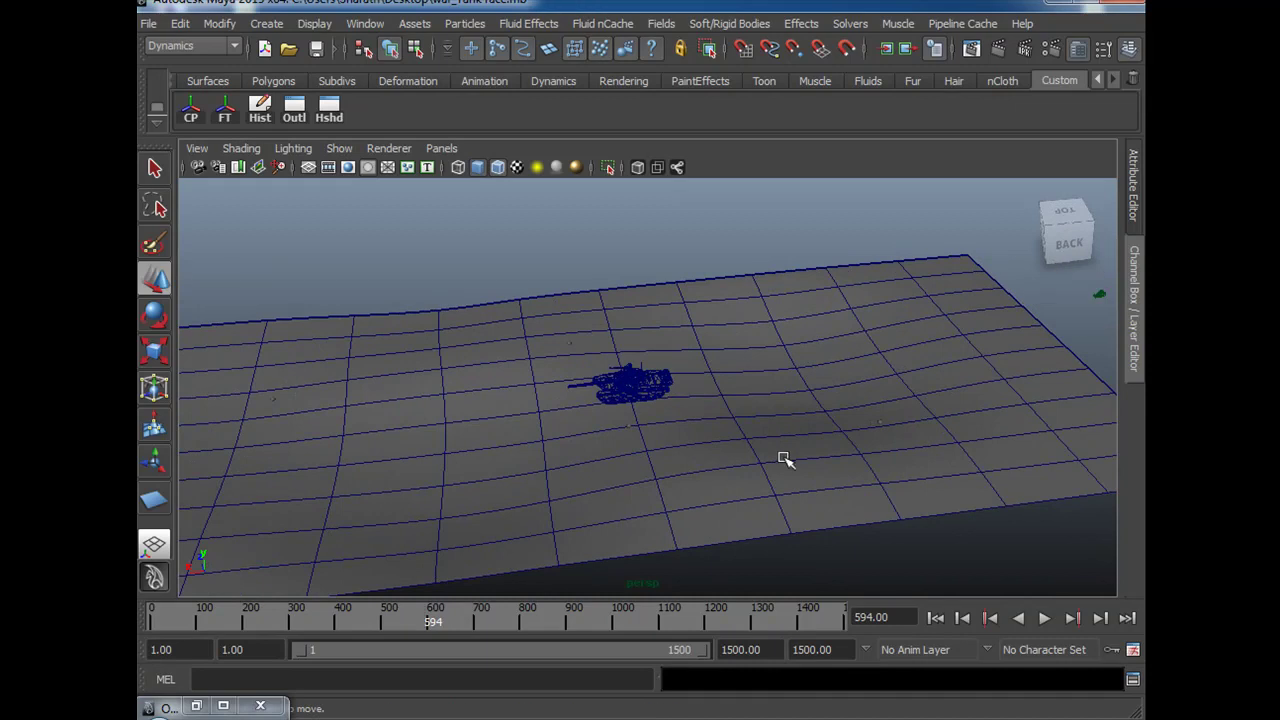
alt+drag(648, 408, 662, 384)
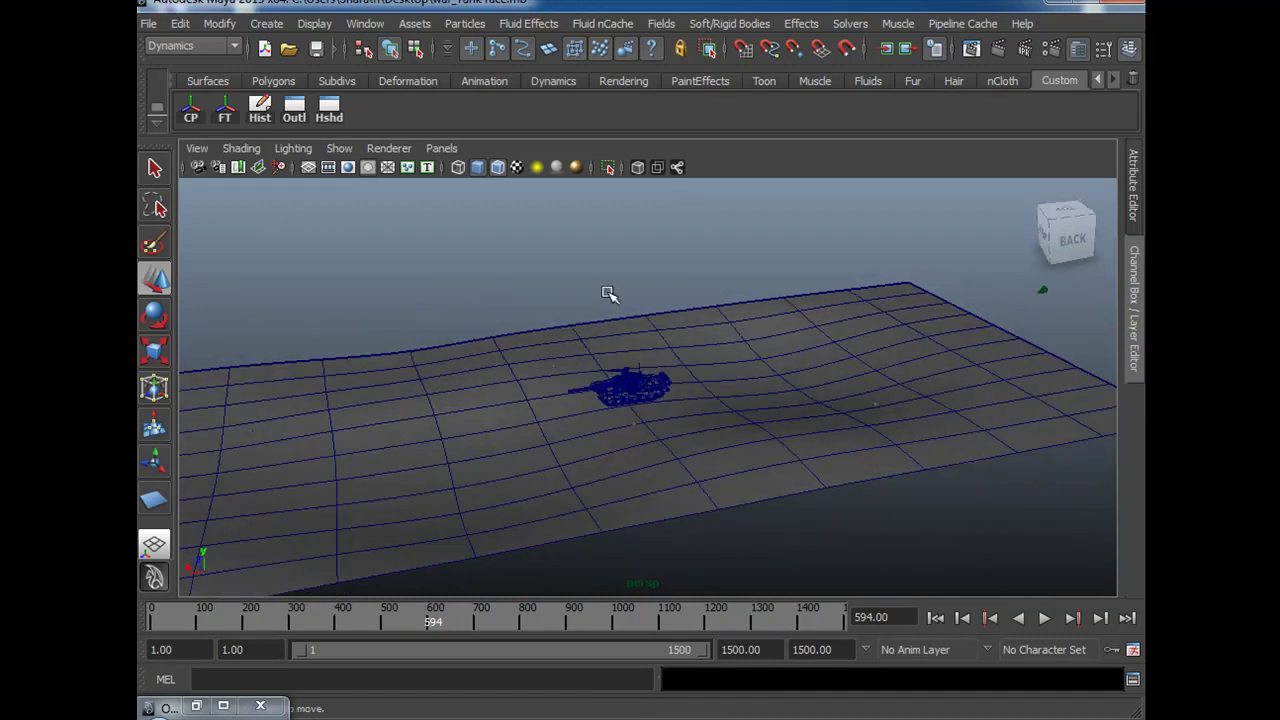
click(634, 383)
key(Up)
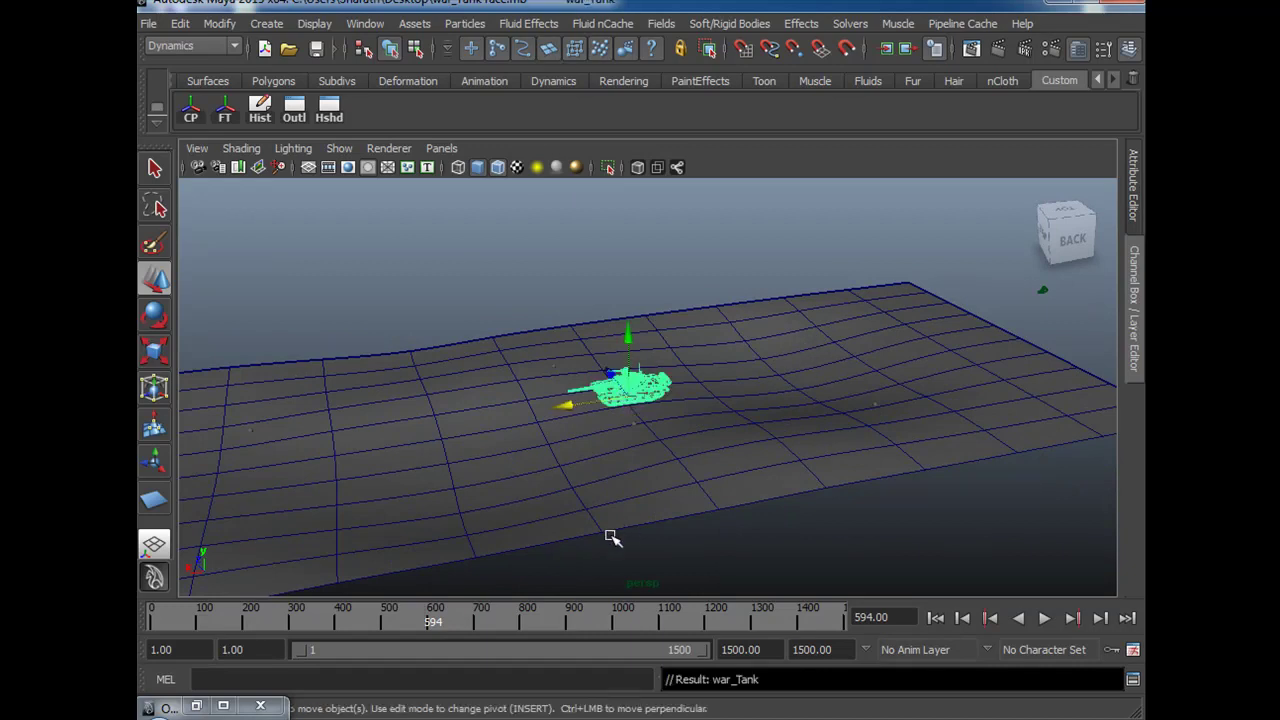
key(f)
mouse_move(855, 533)
alt+mouse_down()
mouse_move(886, 528)
mouse_move(871, 537)
alt+mouse_up()
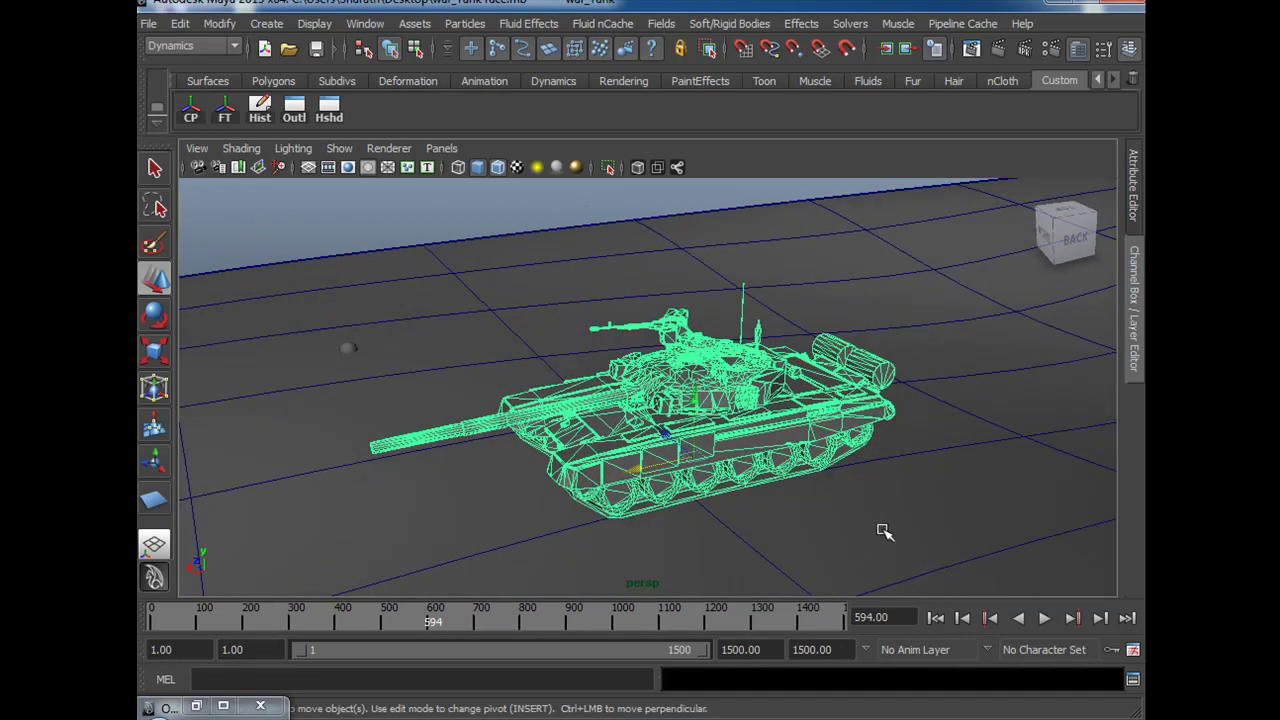
mouse_move(1058, 453)
alt+right_down()
mouse_move(769, 471)
mouse_move(666, 497)
alt+right_up()
mouse_move(909, 469)
alt+right_down()
mouse_move(917, 459)
mouse_move(849, 529)
alt+right_up()
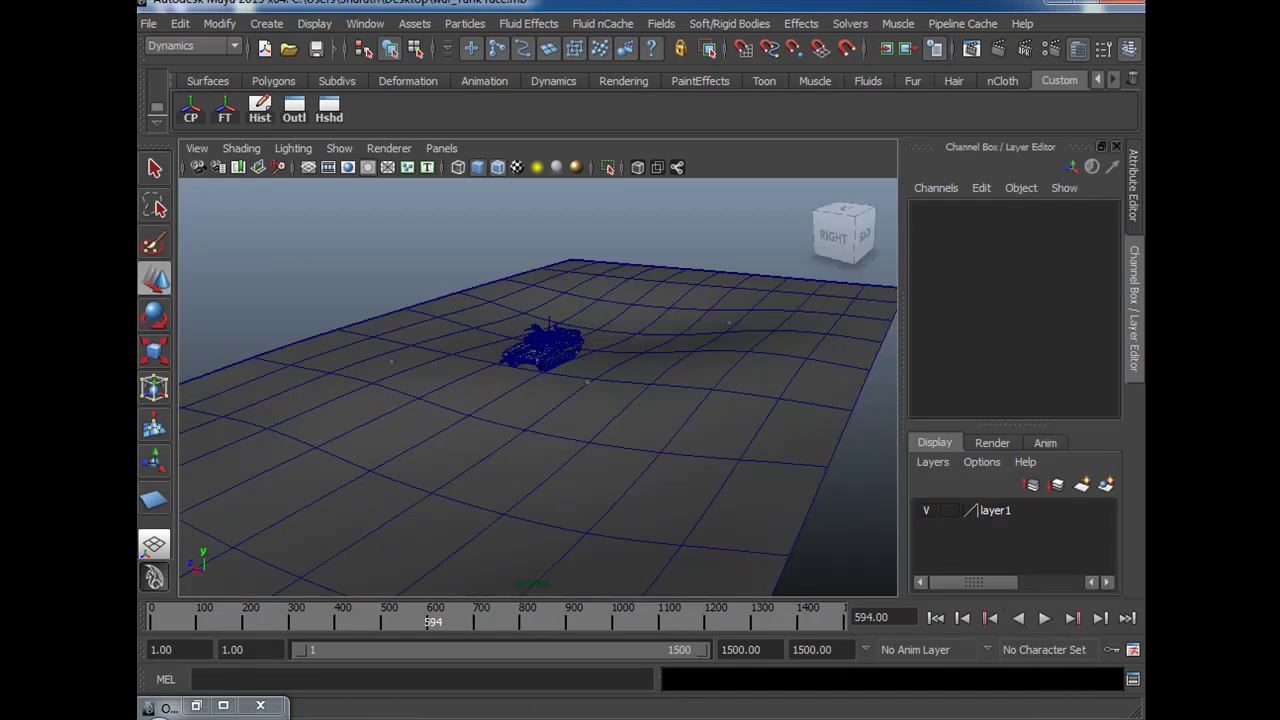
Select camera1 above the ground's edge, switch to the camera1 view and roughly frame the tank and ground.
click(973, 718)
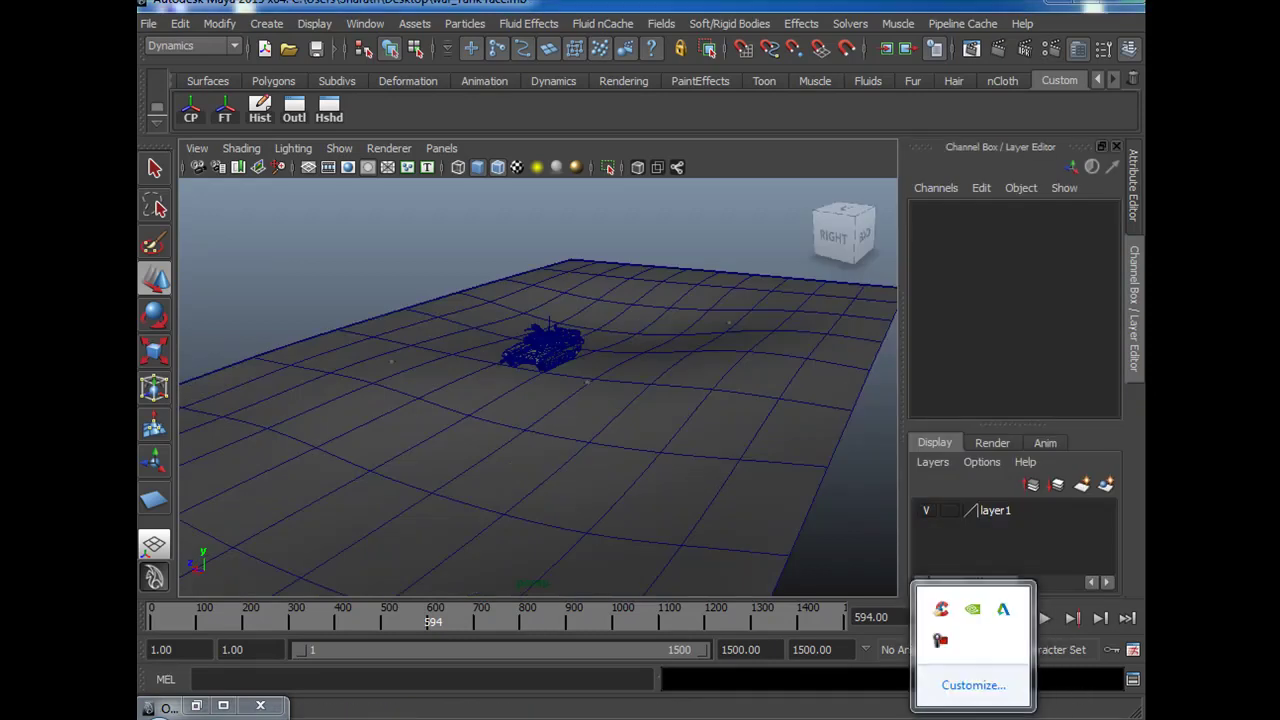
alt+drag(777, 523, 825, 361)
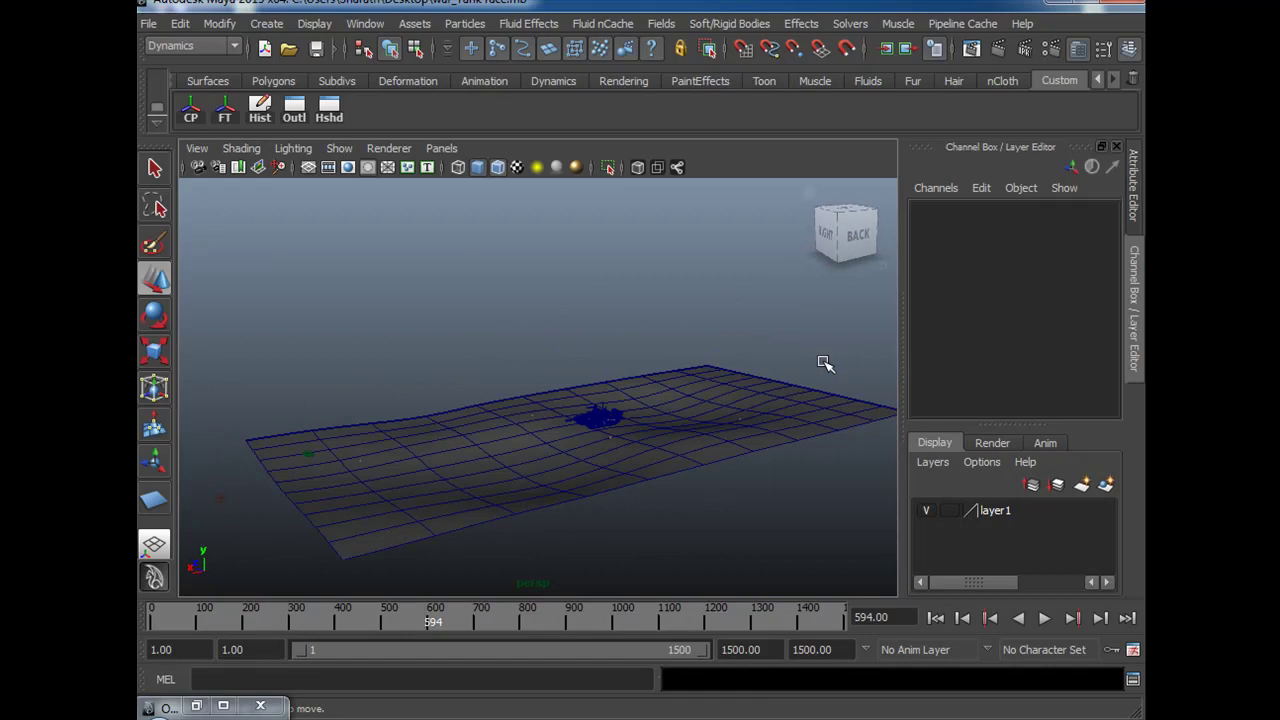
alt+middle_drag(451, 487, 453, 350)
mouse_move(494, 382)
alt+mouse_down()
mouse_move(509, 374)
mouse_move(502, 362)
alt+mouse_up()
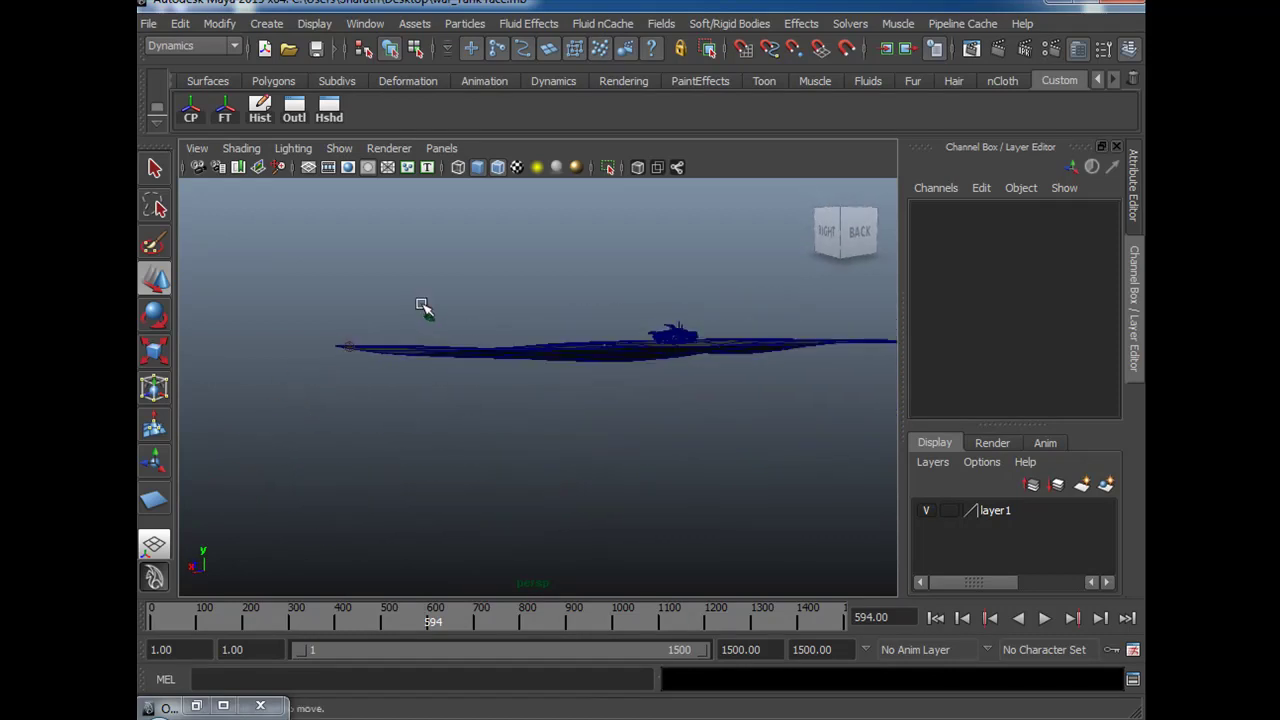
click(432, 321)
alt+middle_drag(632, 422, 690, 463)
key(space)
key(space)
alt+right_drag(690, 463, 689, 447)
alt+middle_drag(689, 447, 683, 460)
alt+right_drag(678, 470, 688, 469)
alt+drag(688, 469, 668, 460)
Turn on wireframe on shaded in the camera1 view and clear the selection.
click(650, 424)
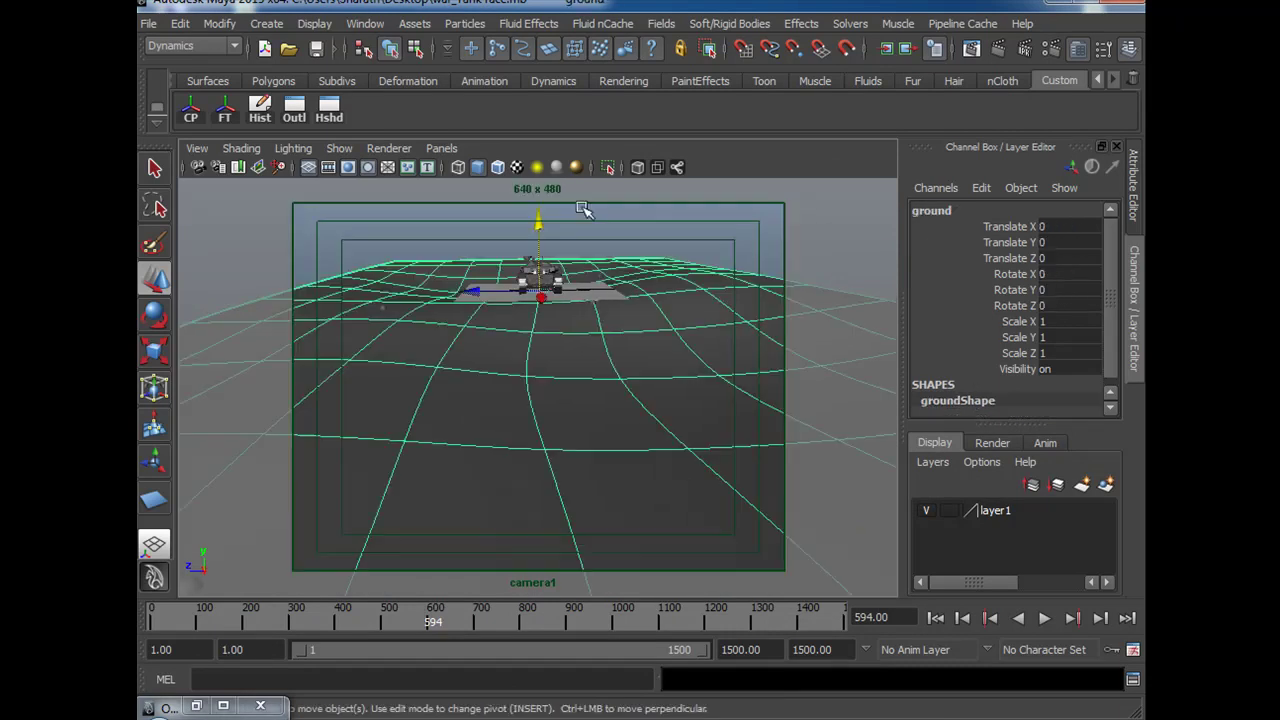
click(497, 167)
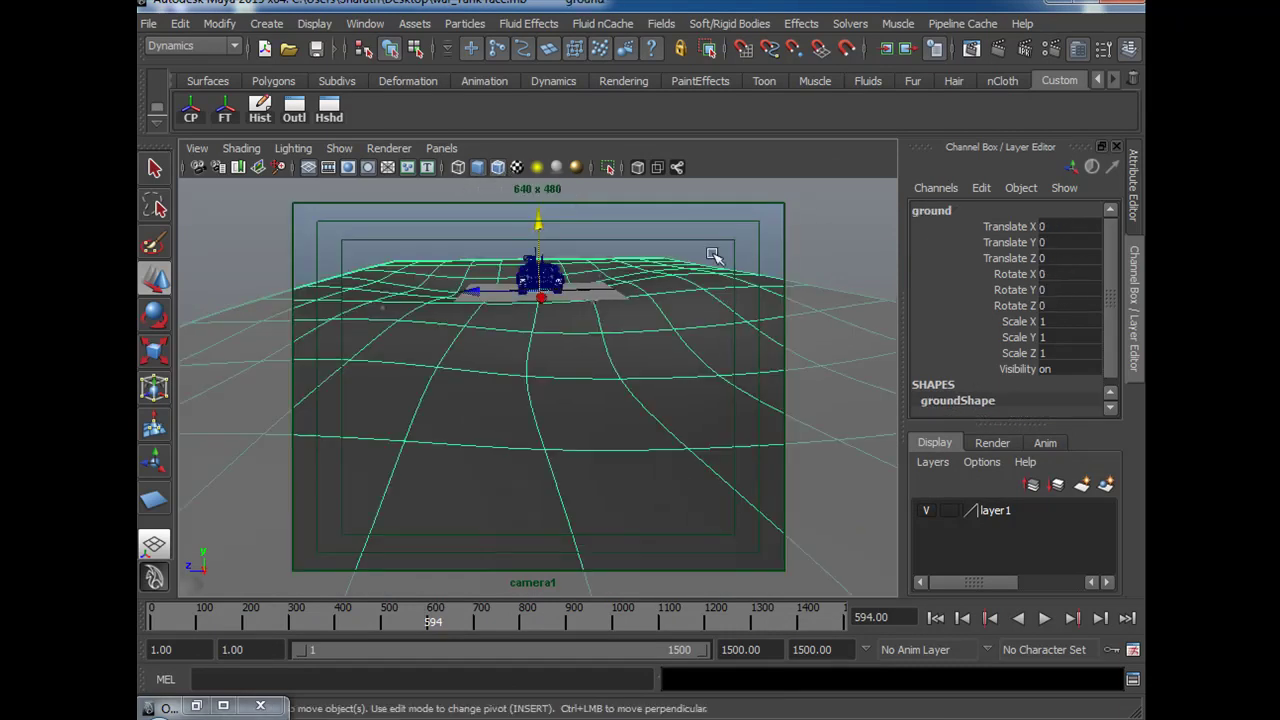
click(715, 259)
Reframe camera1 so the tank is centred near the frame's upper edge with the ground filling the foreground.
alt+drag(677, 421, 694, 337)
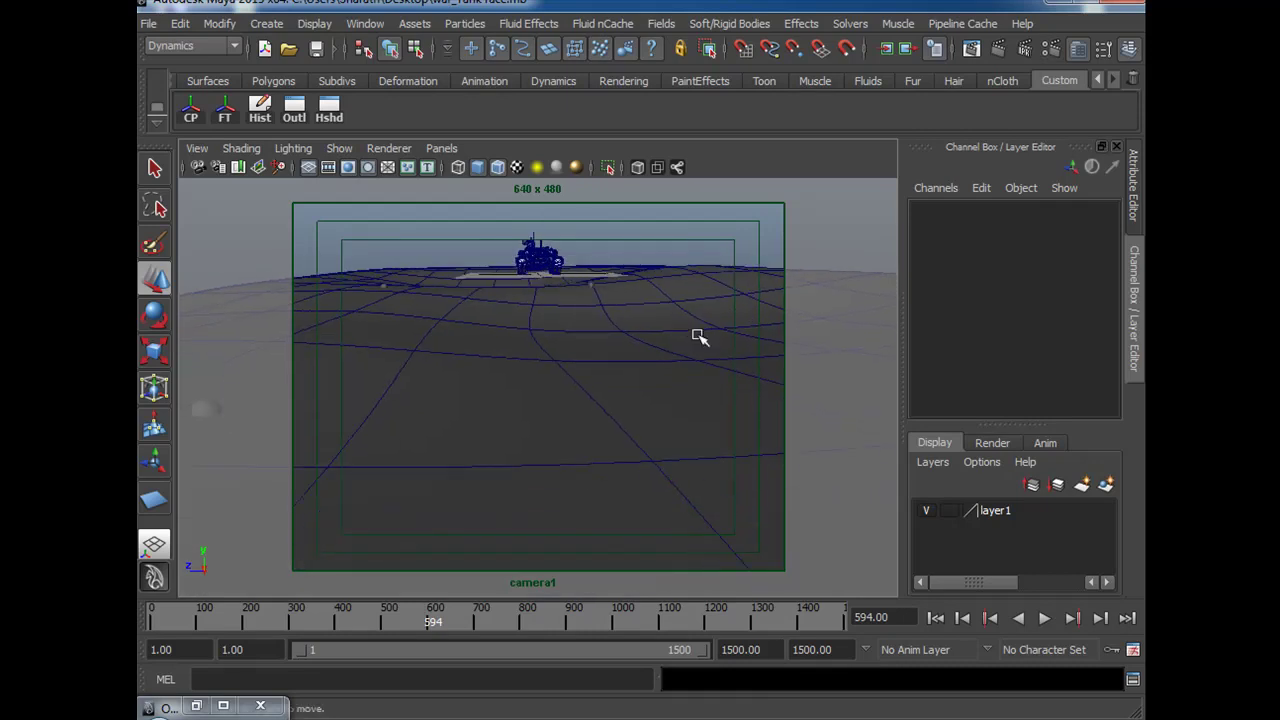
alt+middle_drag(705, 371, 673, 369)
alt+drag(629, 377, 619, 377)
alt+drag(619, 384, 617, 388)
alt+middle_drag(630, 366, 620, 354)
scroll(624, 352, down, 3)
alt+drag(617, 352, 637, 330)
alt+right_drag(637, 329, 610, 332)
mouse_move(610, 334)
alt+middle_down()
mouse_move(615, 323)
mouse_move(617, 337)
alt+middle_up()
alt+right_drag(617, 337, 629, 343)
alt+middle_drag(629, 343, 629, 360)
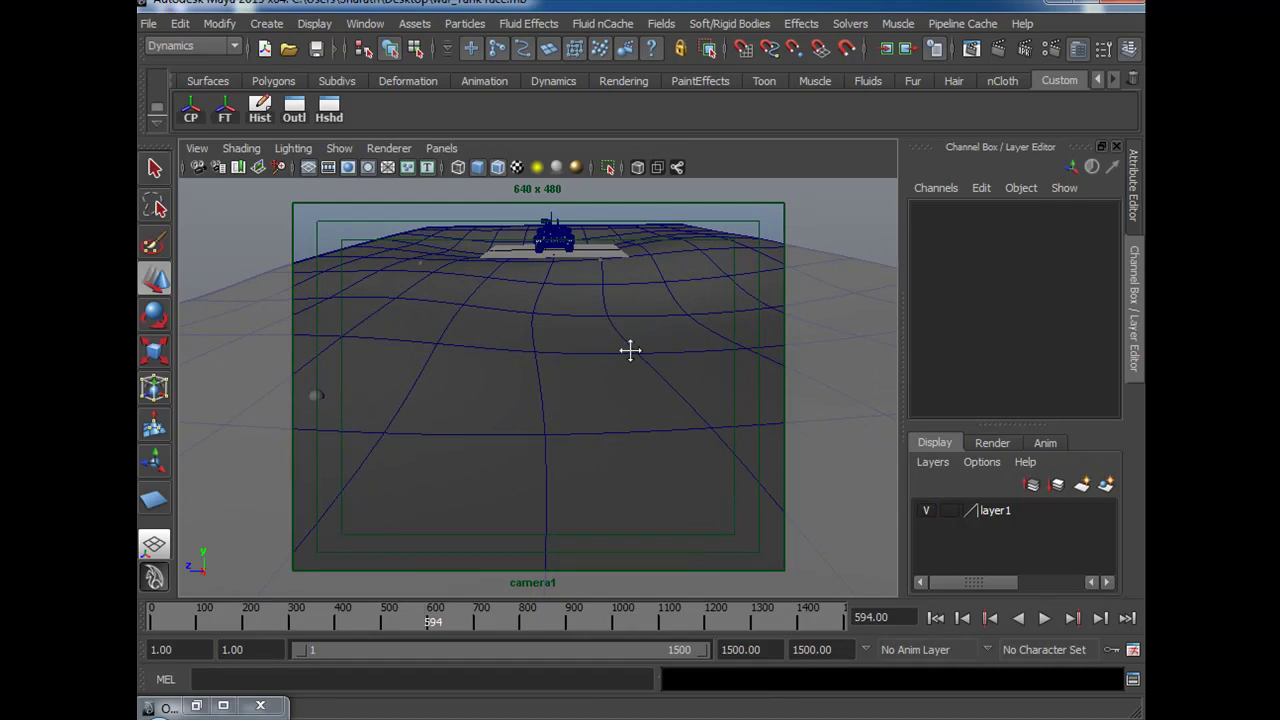
alt+drag(620, 374, 622, 377)
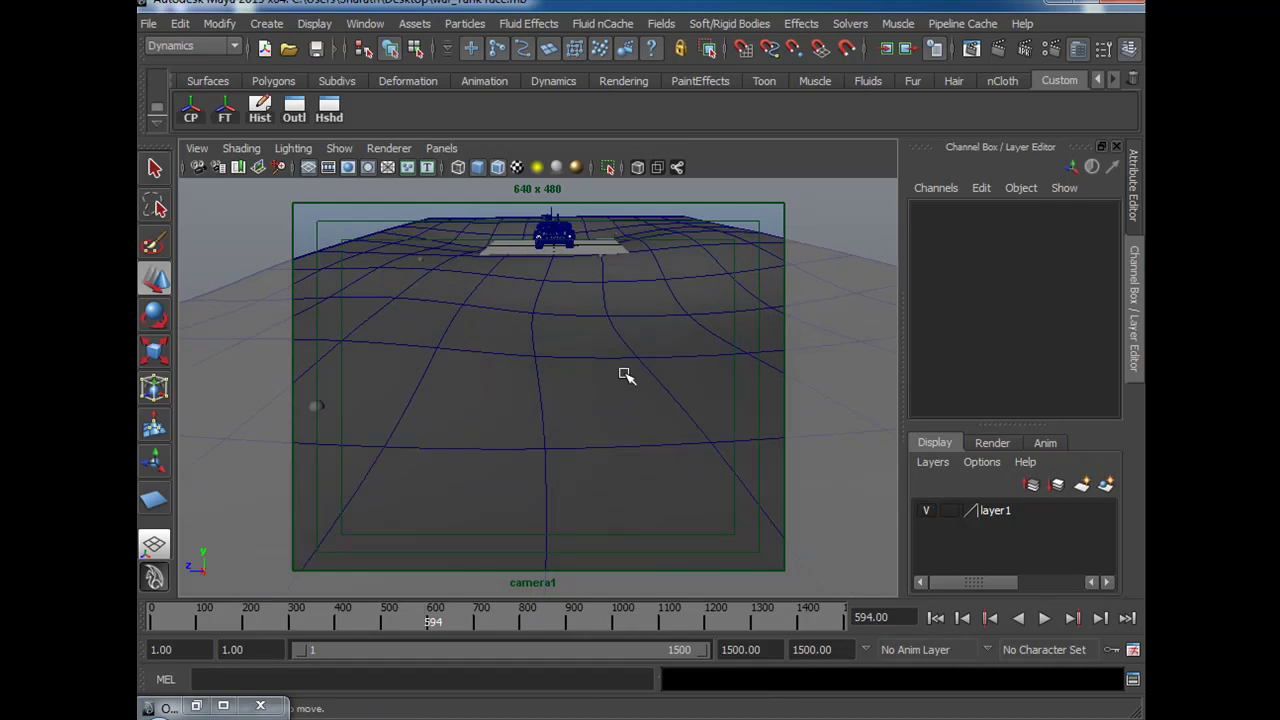
Select camera1 and lock its translate, rotate and scale channels.
click(197, 168)
drag(1022, 228, 1027, 352)
right_click(1016, 310)
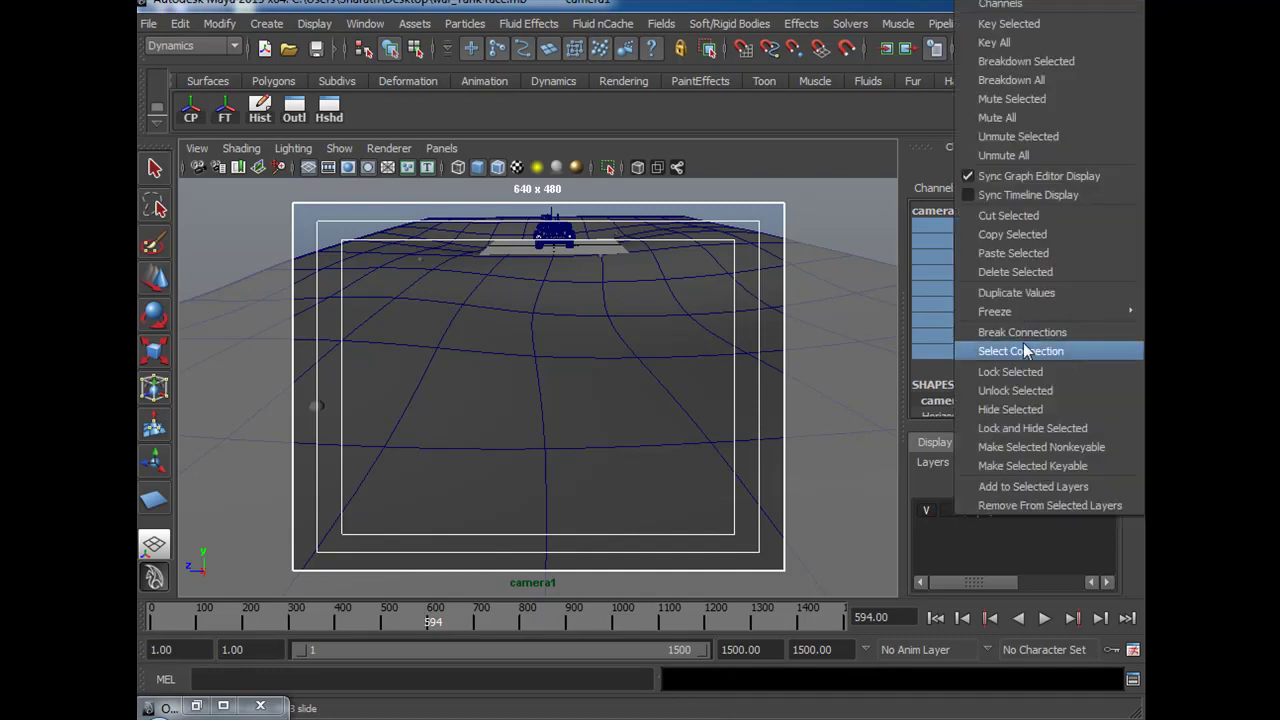
click(1008, 373)
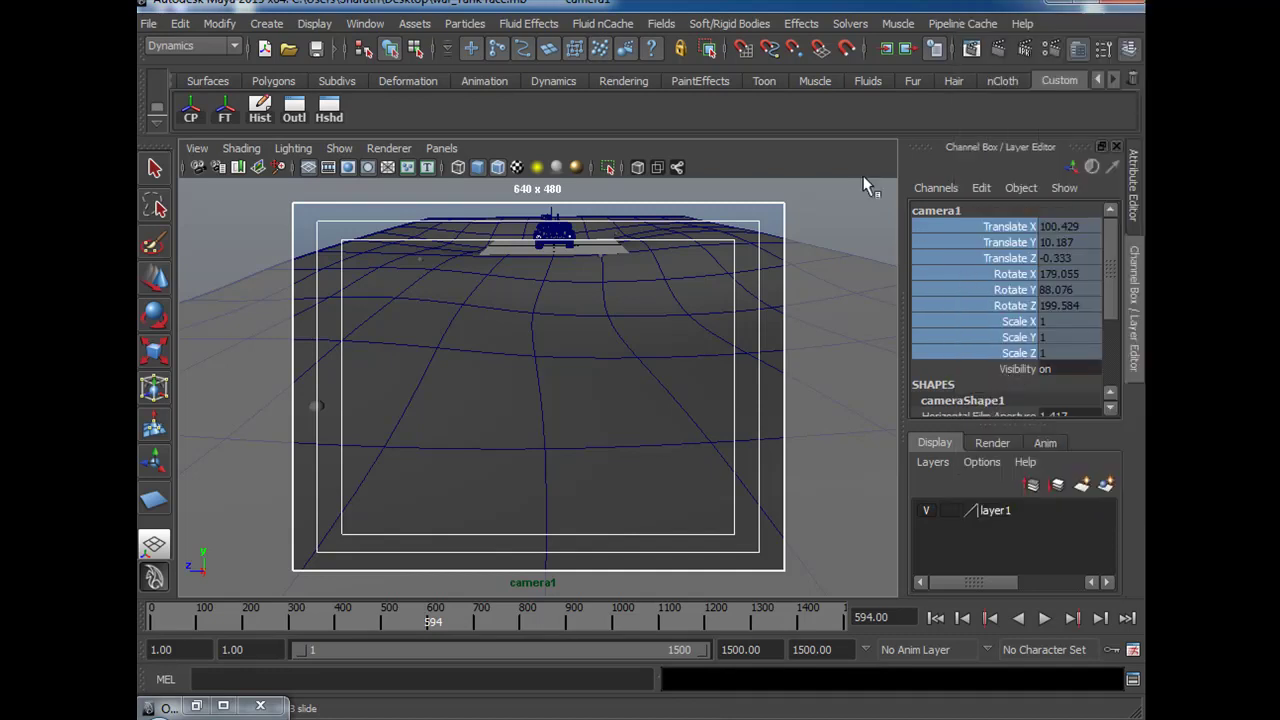
Return to the perspective view and show the ground and tank from a higher angle.
click(632, 311)
key(space)
key(space)
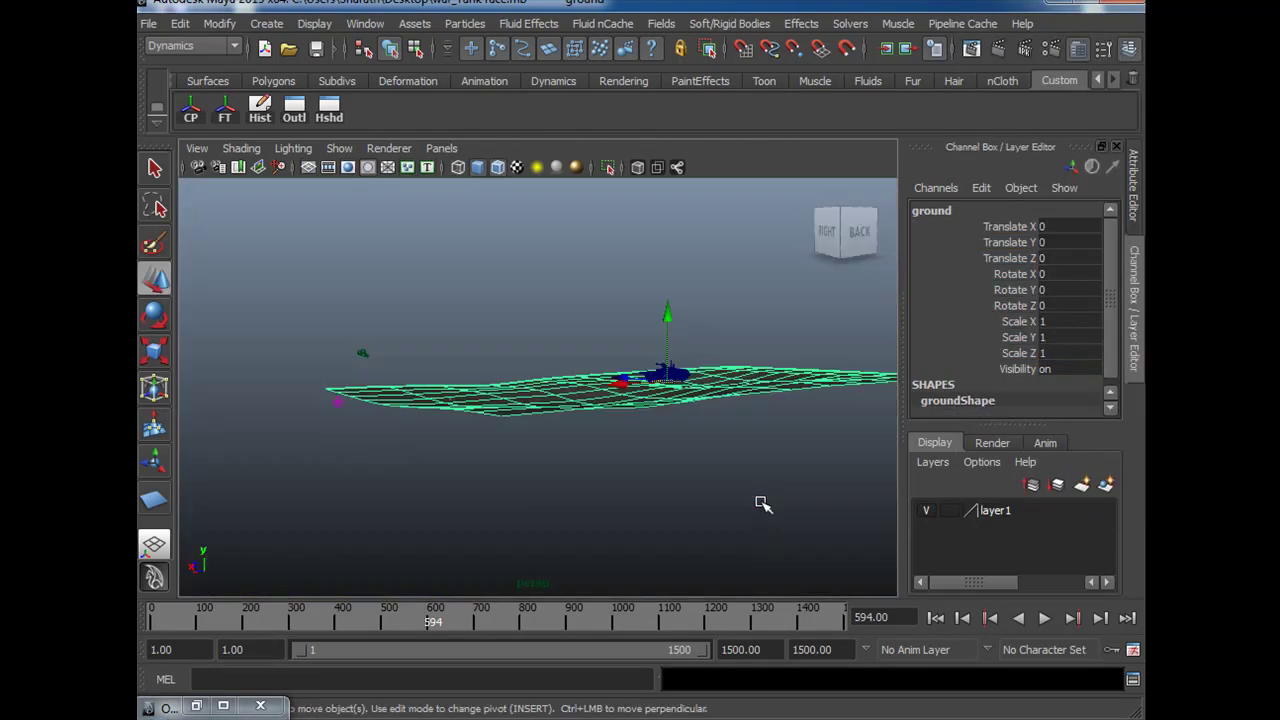
alt+drag(730, 488, 709, 454)
alt+middle_drag(709, 454, 691, 482)
alt+drag(691, 482, 629, 472)
Select the turret and step up the hierarchy to select the whole war_Tank group.
click(629, 462)
click(622, 355)
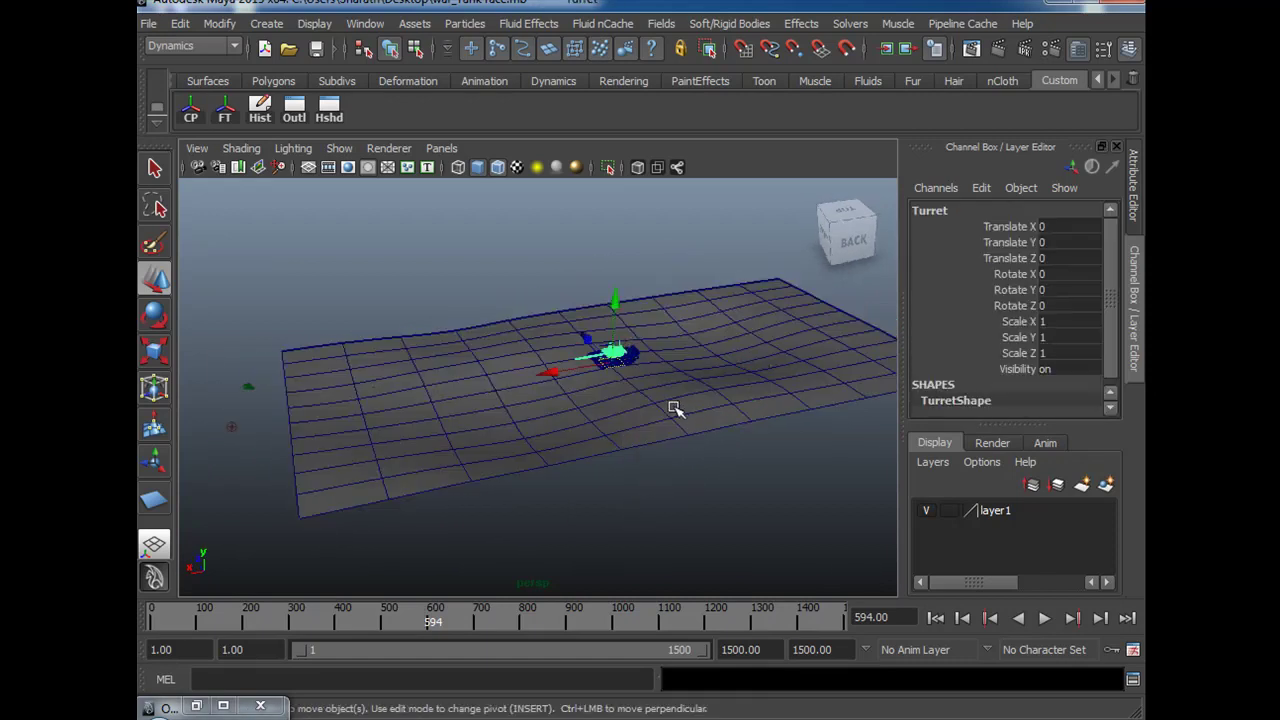
key(Up)
alt+drag(477, 540, 800, 432)
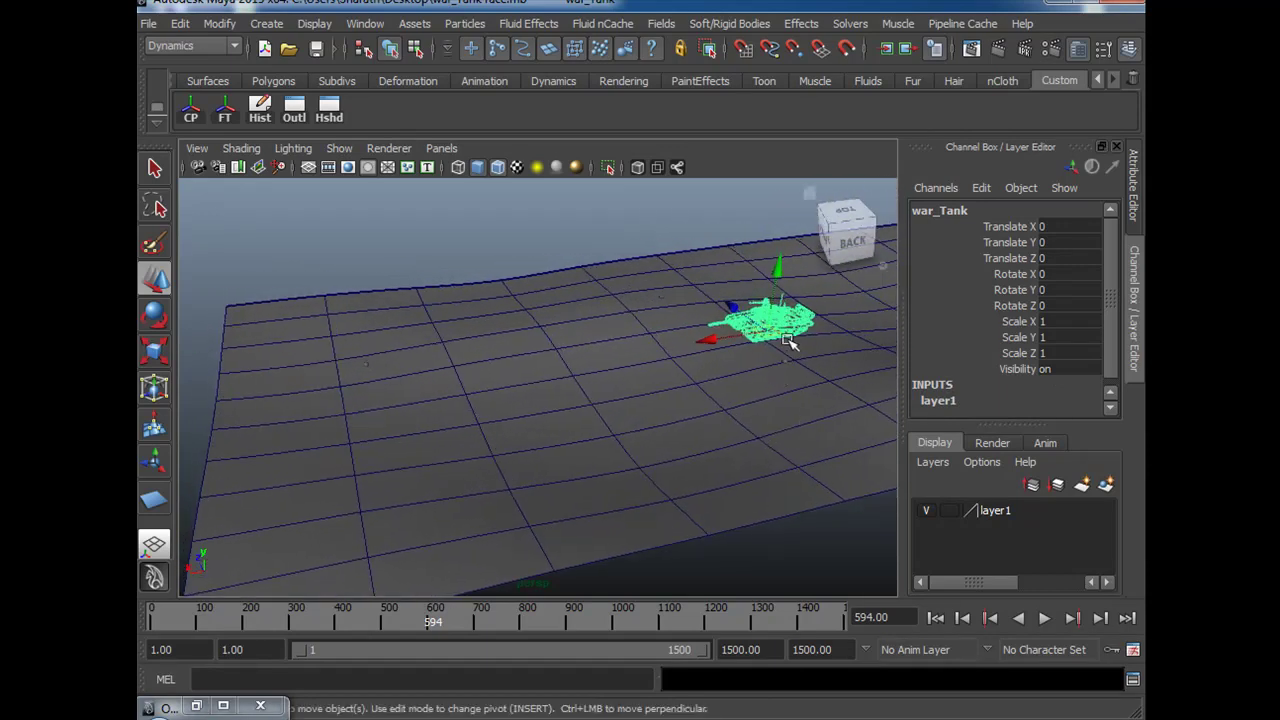
mouse_move(782, 386)
alt+mouse_down()
mouse_move(794, 380)
mouse_move(785, 372)
alt+mouse_up()
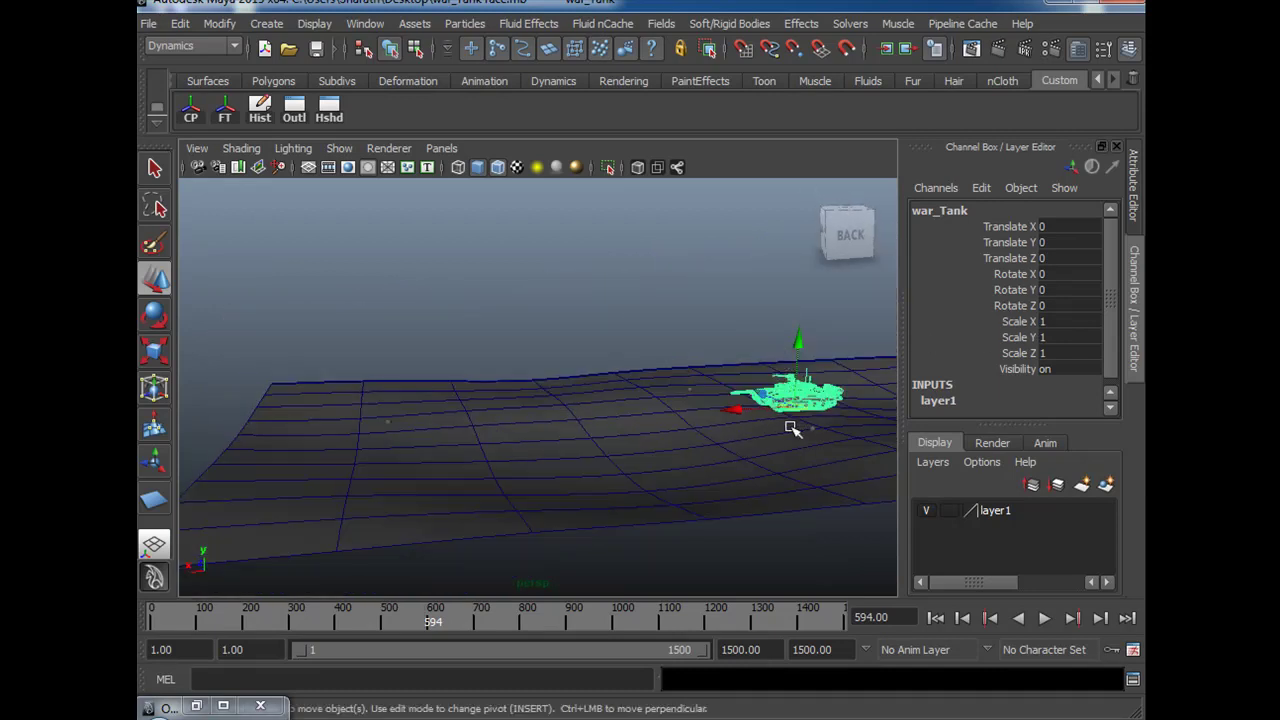
Play the particle simulation from the first frame and stop it near frame 88.
alt+drag(680, 500, 709, 506)
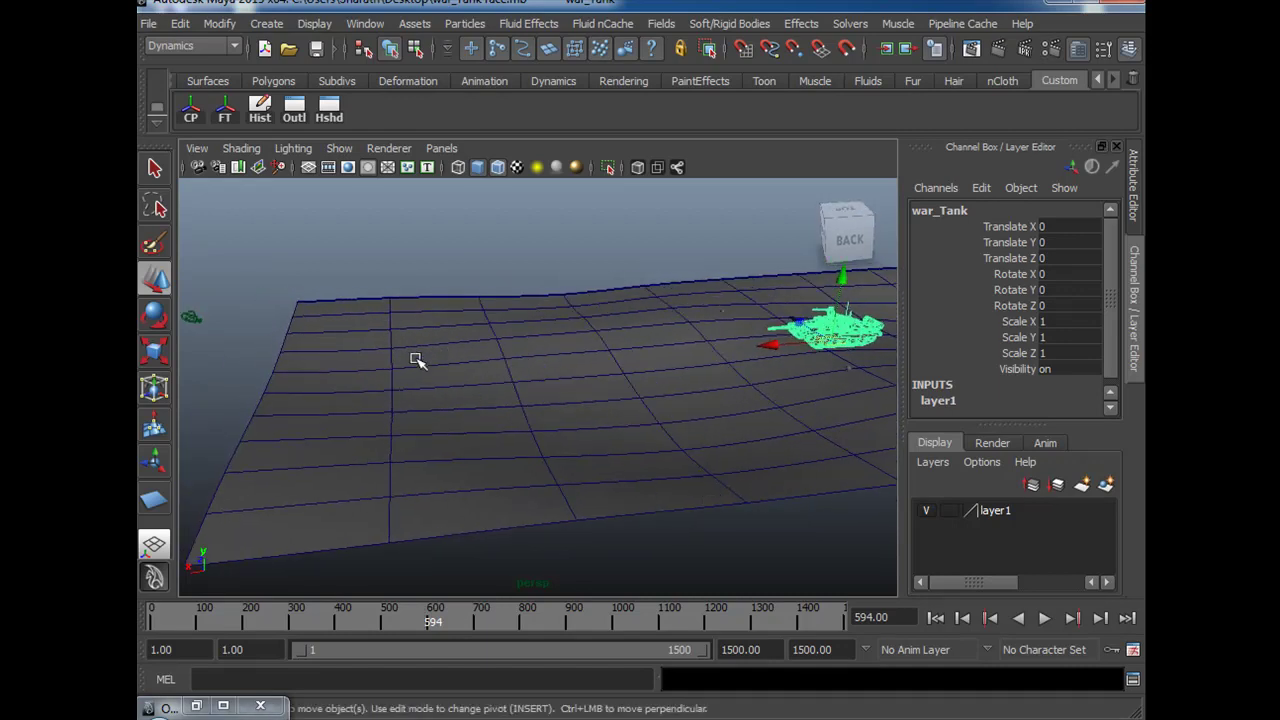
key(Return)
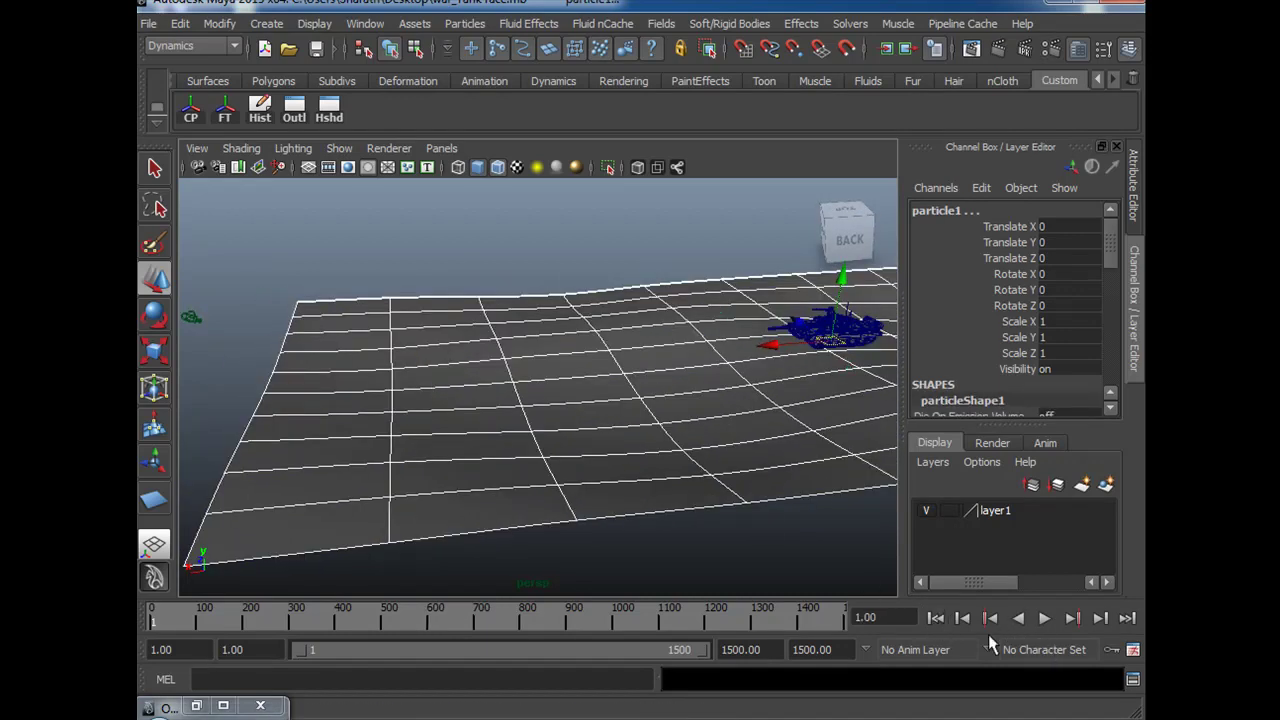
click(1045, 619)
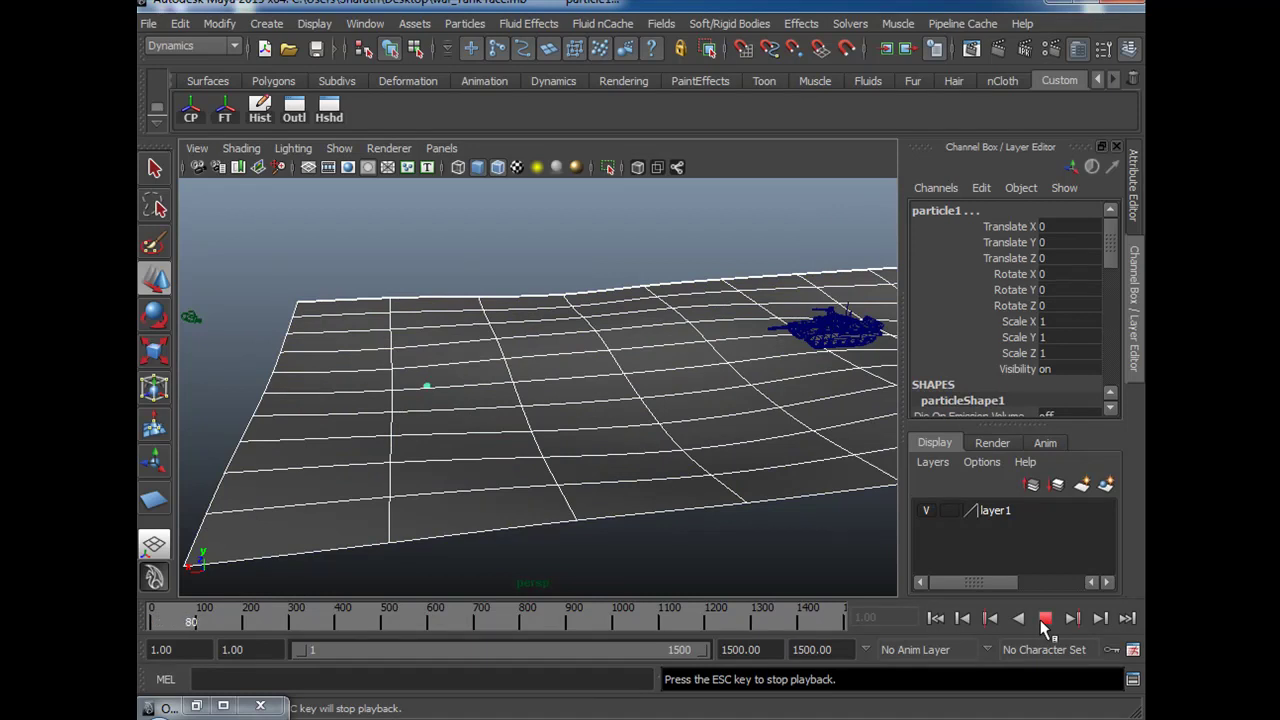
click(1045, 619)
Select the particles and show the Per Particle (Array) Attributes of particleShape1.
click(690, 527)
drag(448, 376, 487, 393)
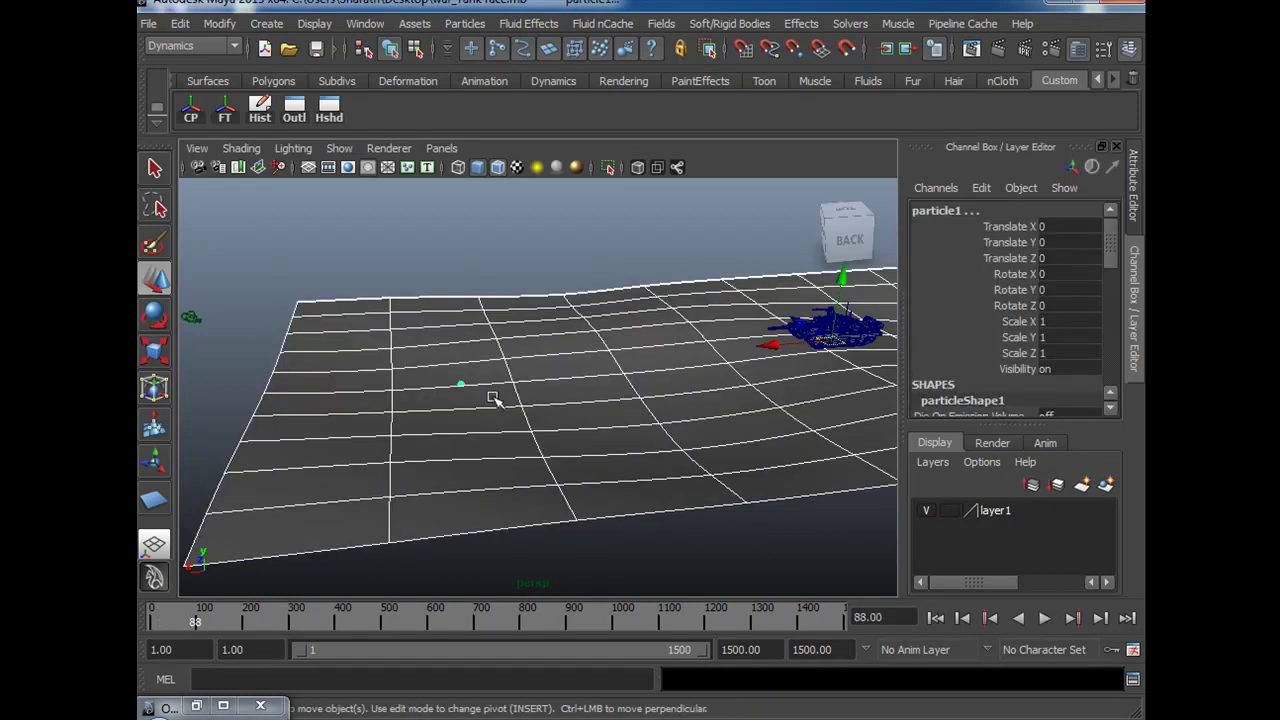
shift+click(570, 443)
alt+drag(789, 409, 623, 420)
scroll(1020, 290, down, 1)
key(ctrl+a)
click(830, 207)
scroll(895, 408, down, 1)
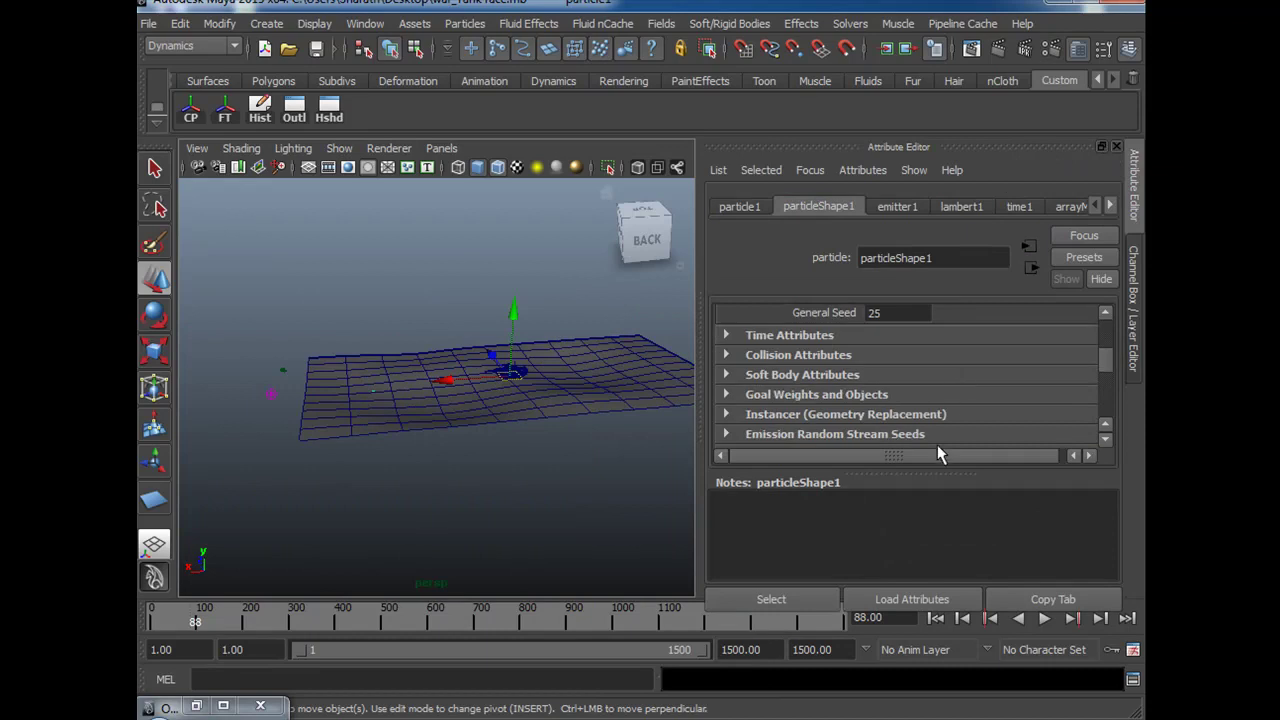
drag(941, 473, 944, 540)
scroll(990, 420, down, 6)
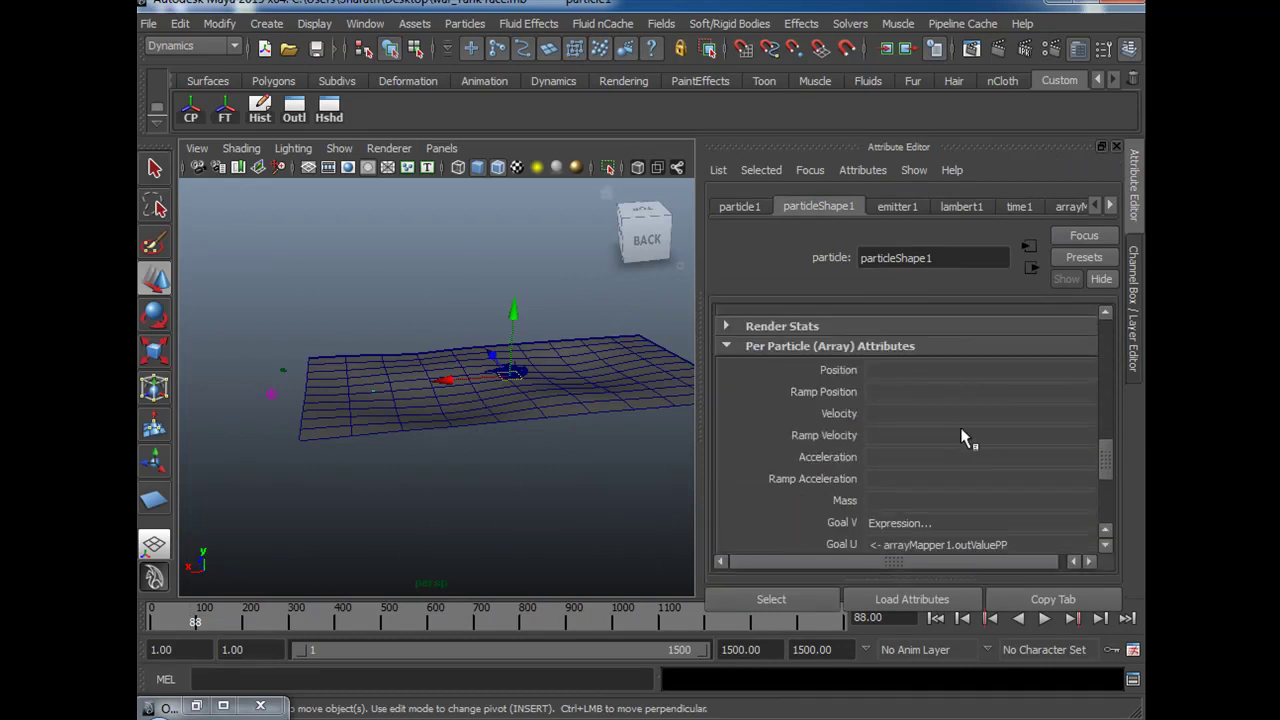
Open the ramp that drives the particles' Goal U for editing.
right_click(934, 431)
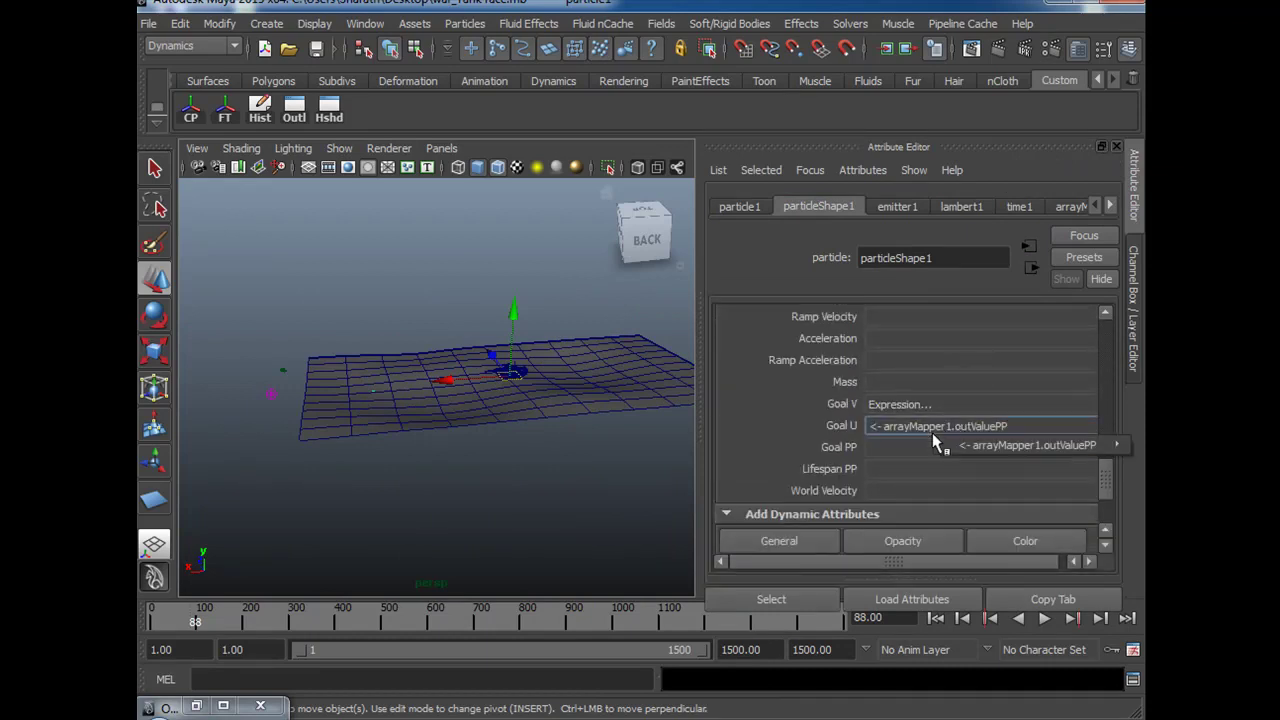
mouse_move(959, 439)
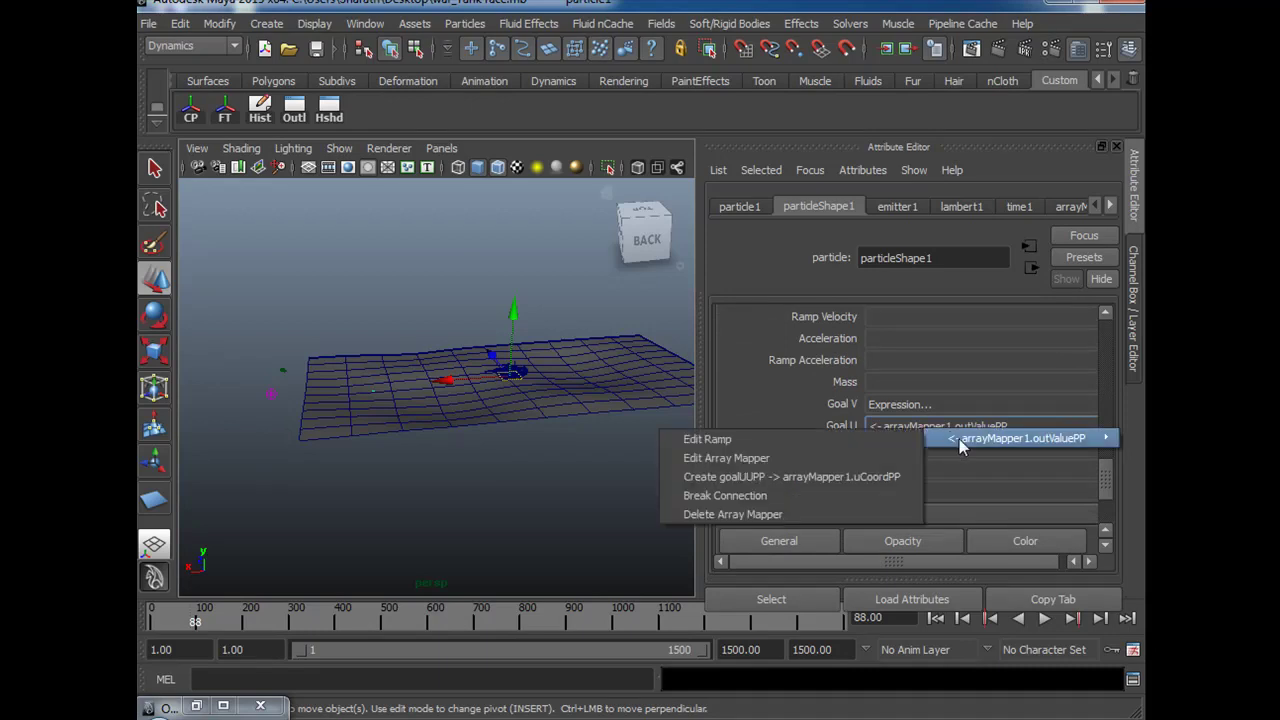
click(891, 452)
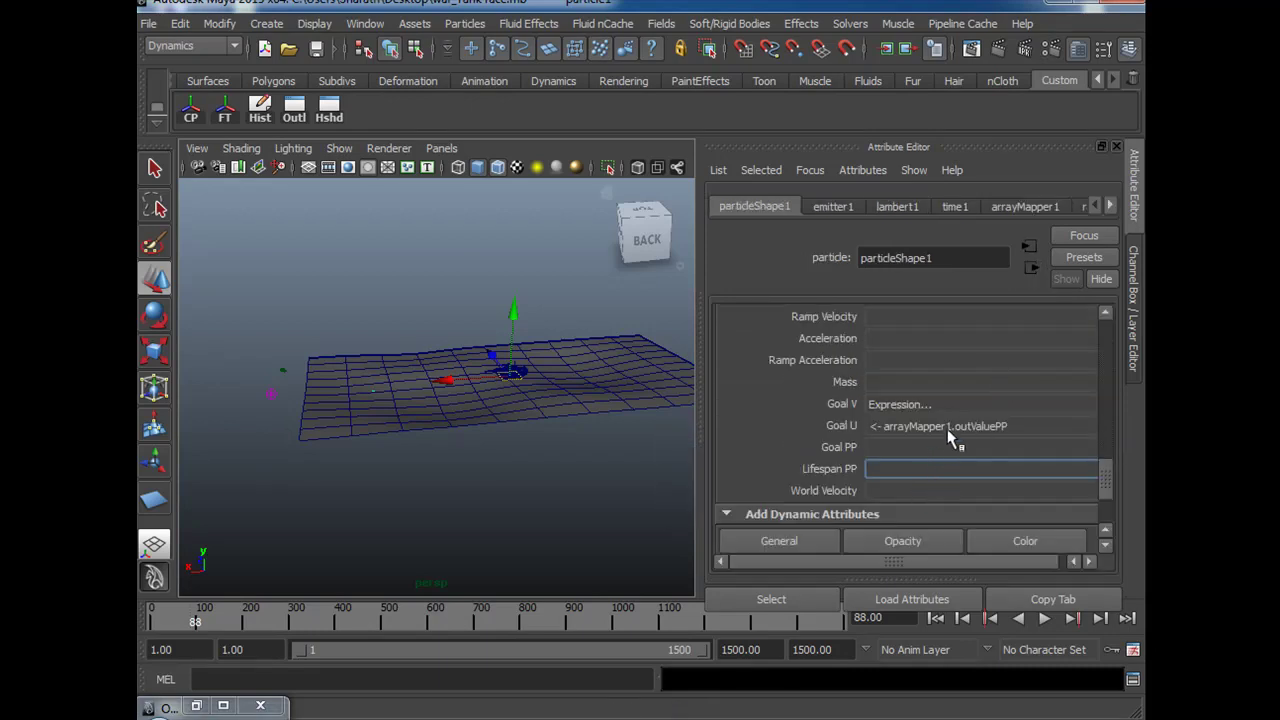
right_click(950, 437)
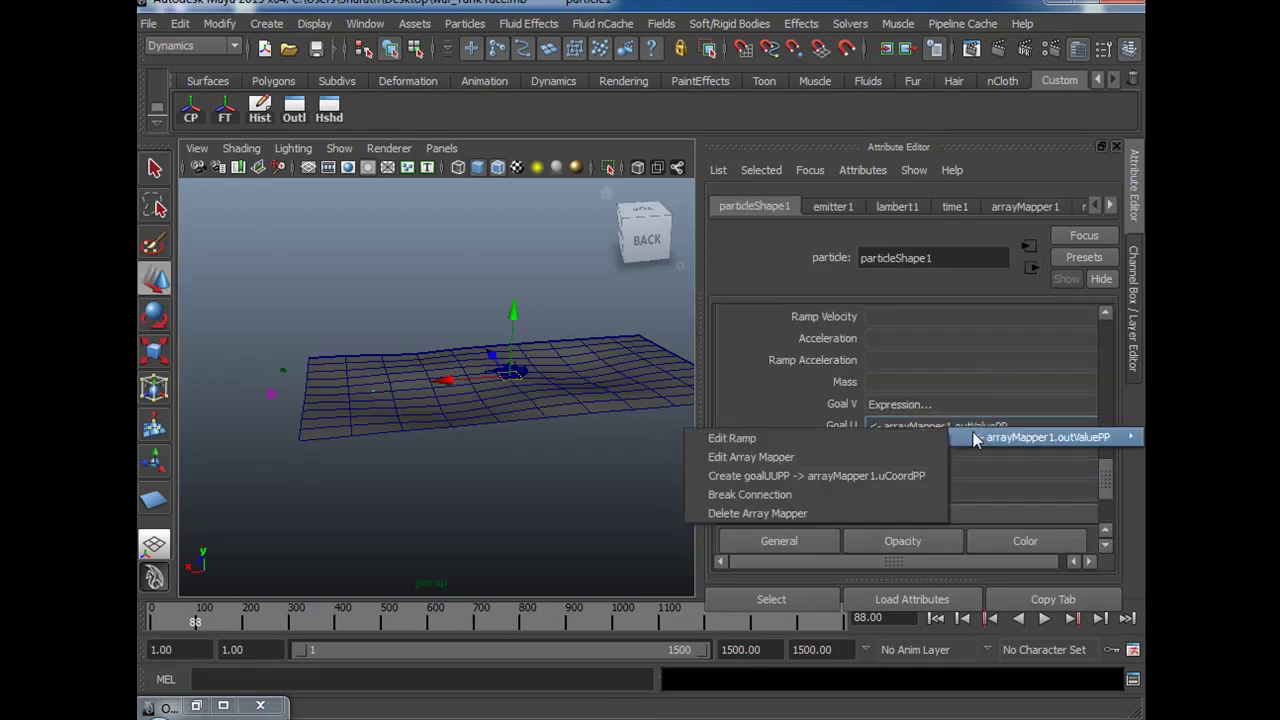
click(930, 439)
Reverse ramp1 so white sits at the upper end and black at the lower end, and select the ramp node.
mouse_move(1108, 429)
mouse_down()
mouse_move(1108, 443)
mouse_move(1109, 431)
mouse_up()
drag(918, 392, 920, 472)
drag(1100, 435, 1101, 414)
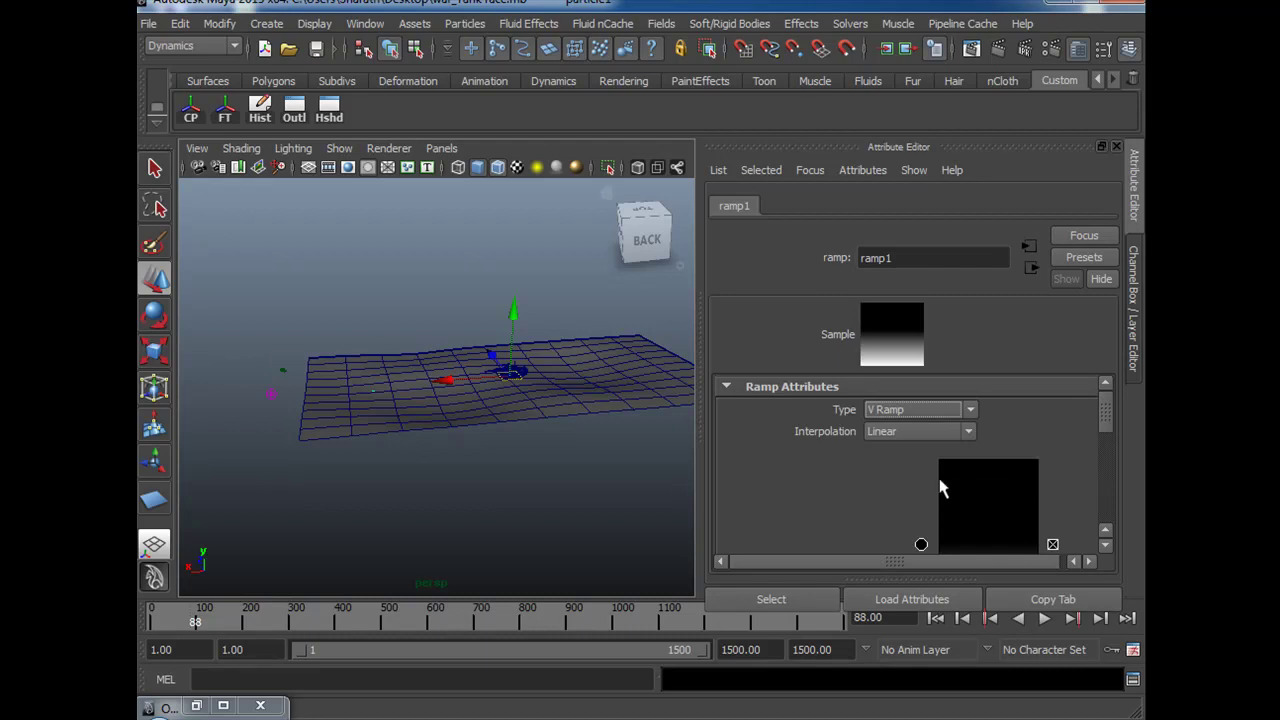
scroll(1001, 471, down, 2)
drag(922, 482, 966, 337)
scroll(943, 410, up, 2)
drag(922, 427, 913, 564)
scroll(966, 470, up, 1)
drag(921, 447, 935, 392)
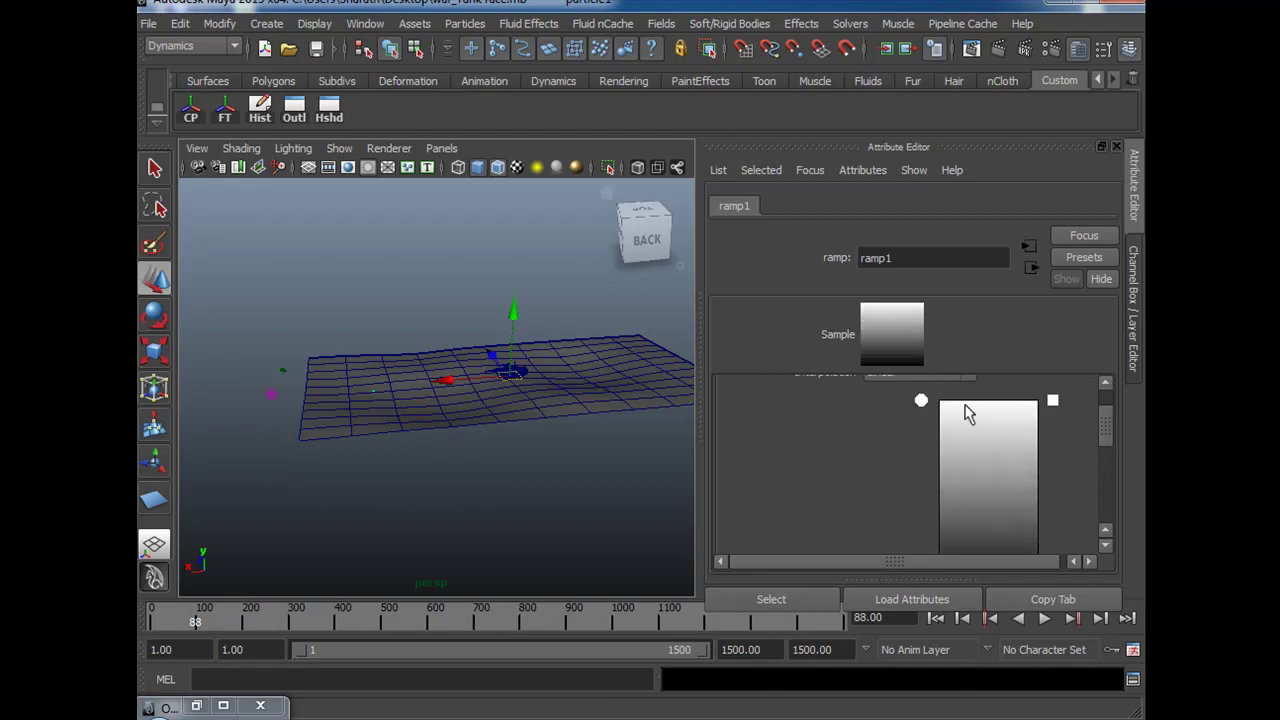
click(798, 599)
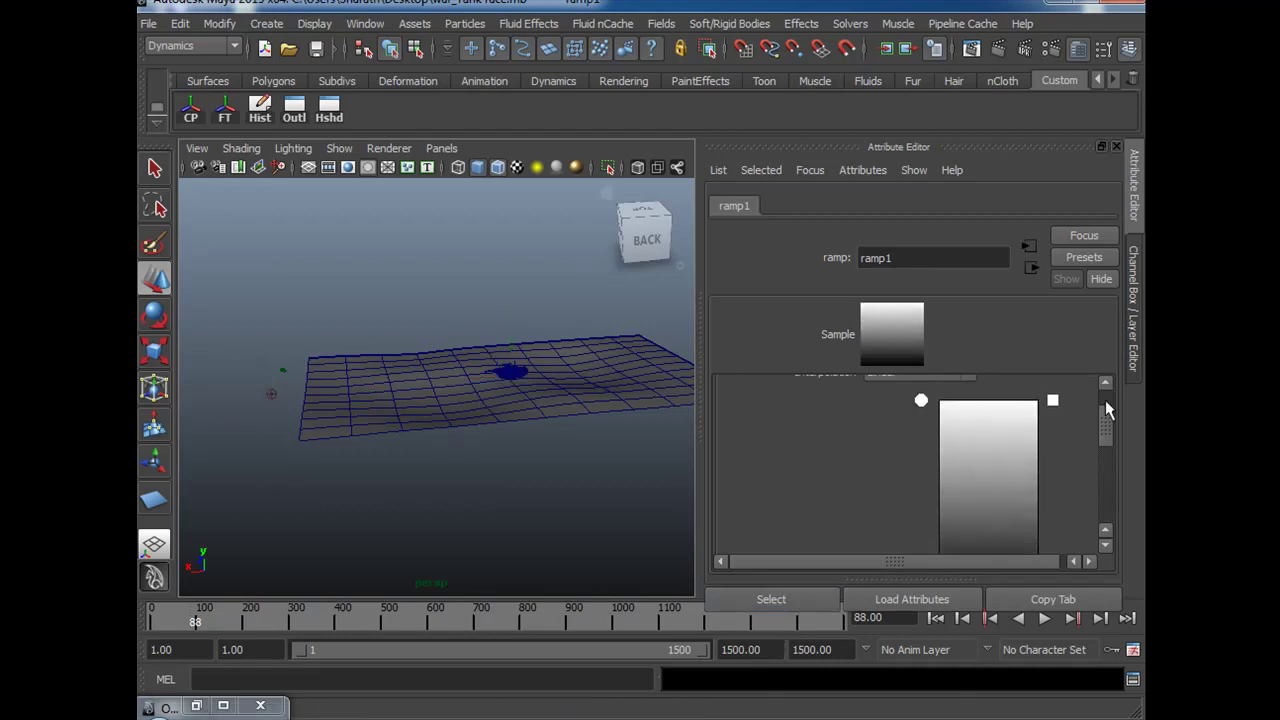
Play the simulation from frame 1 in the enlarged perspective view and stop it near frame 278.
click(1135, 225)
click(935, 618)
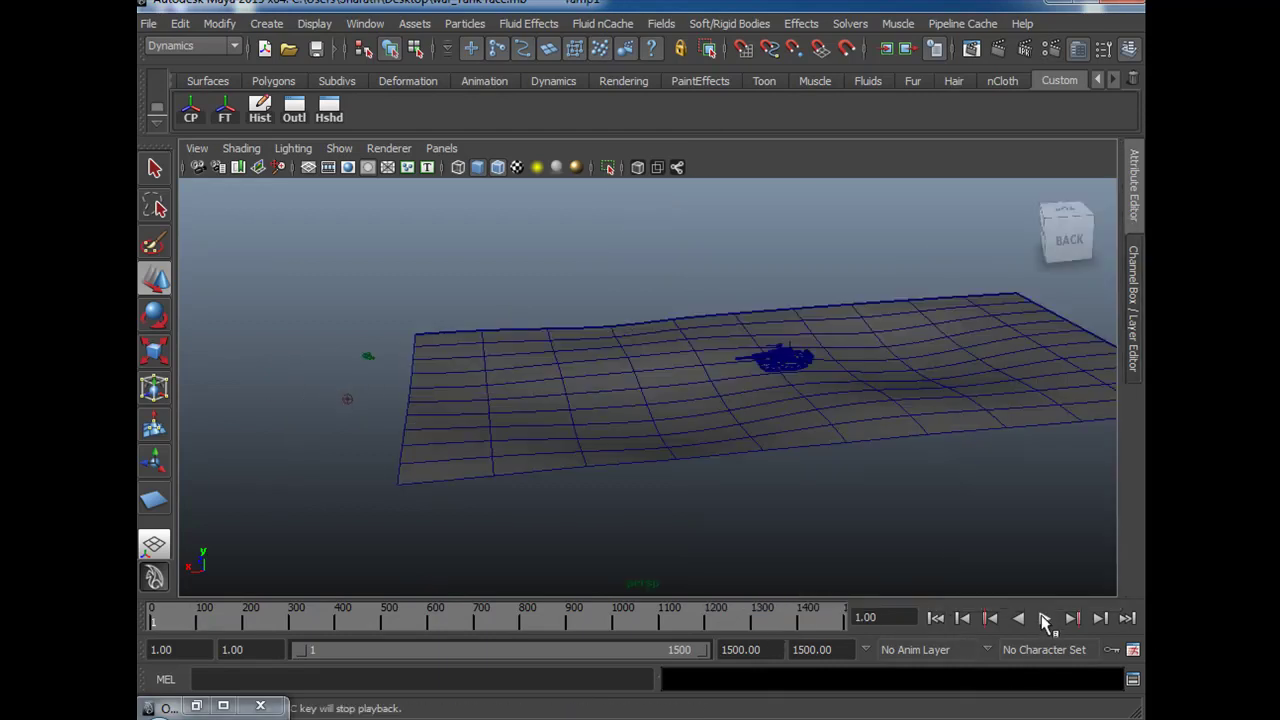
click(1044, 619)
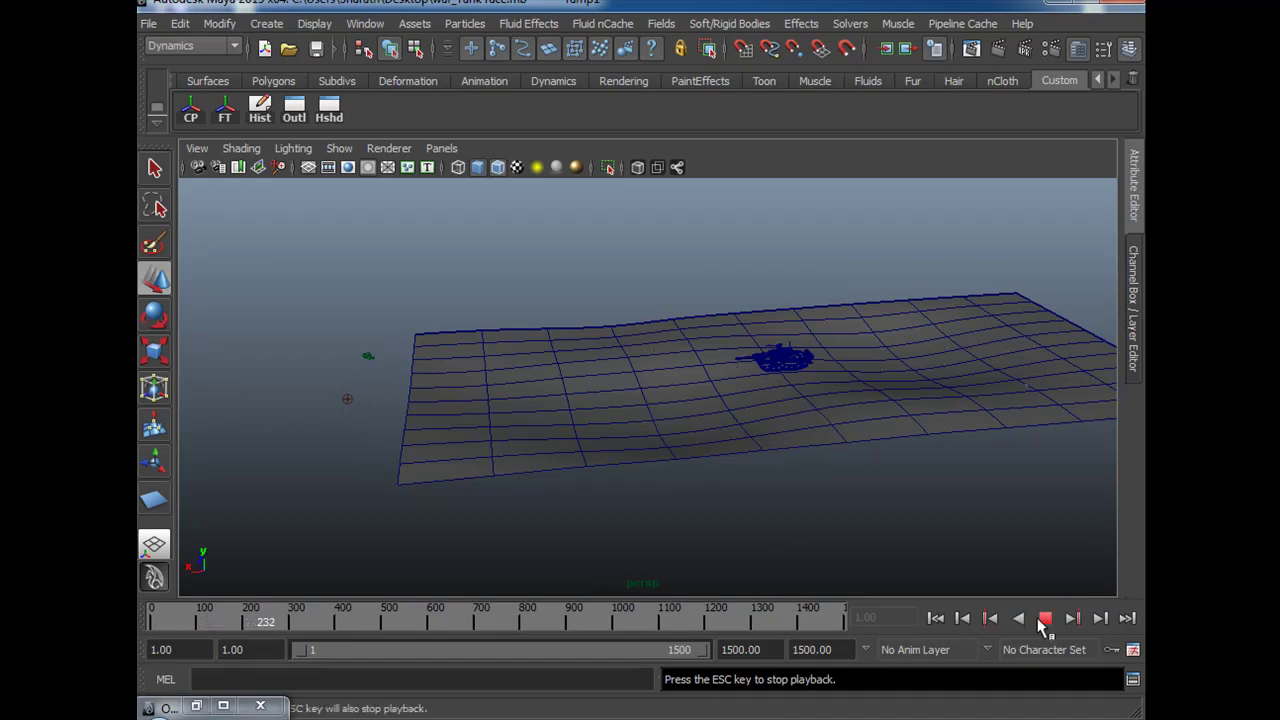
click(1046, 622)
Select the particles on the ground surface and show the attributes of their ramp1 node.
alt+drag(906, 537, 824, 544)
click(770, 357)
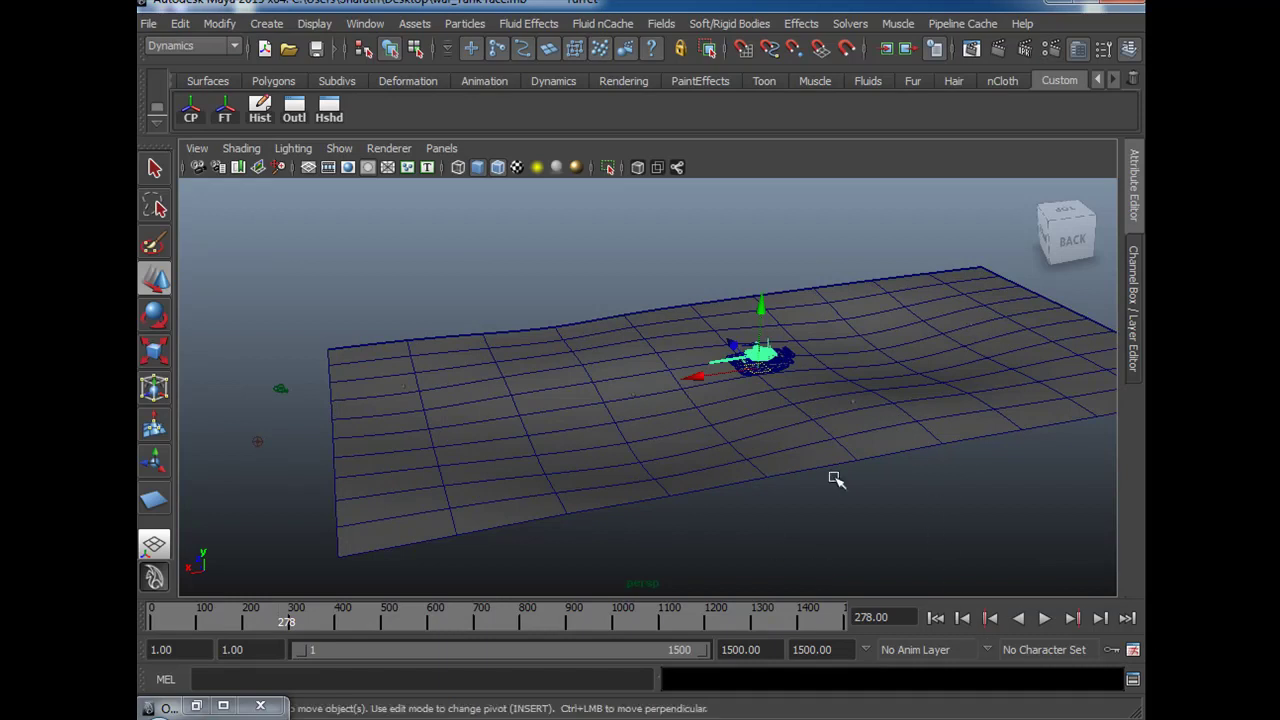
click(885, 419)
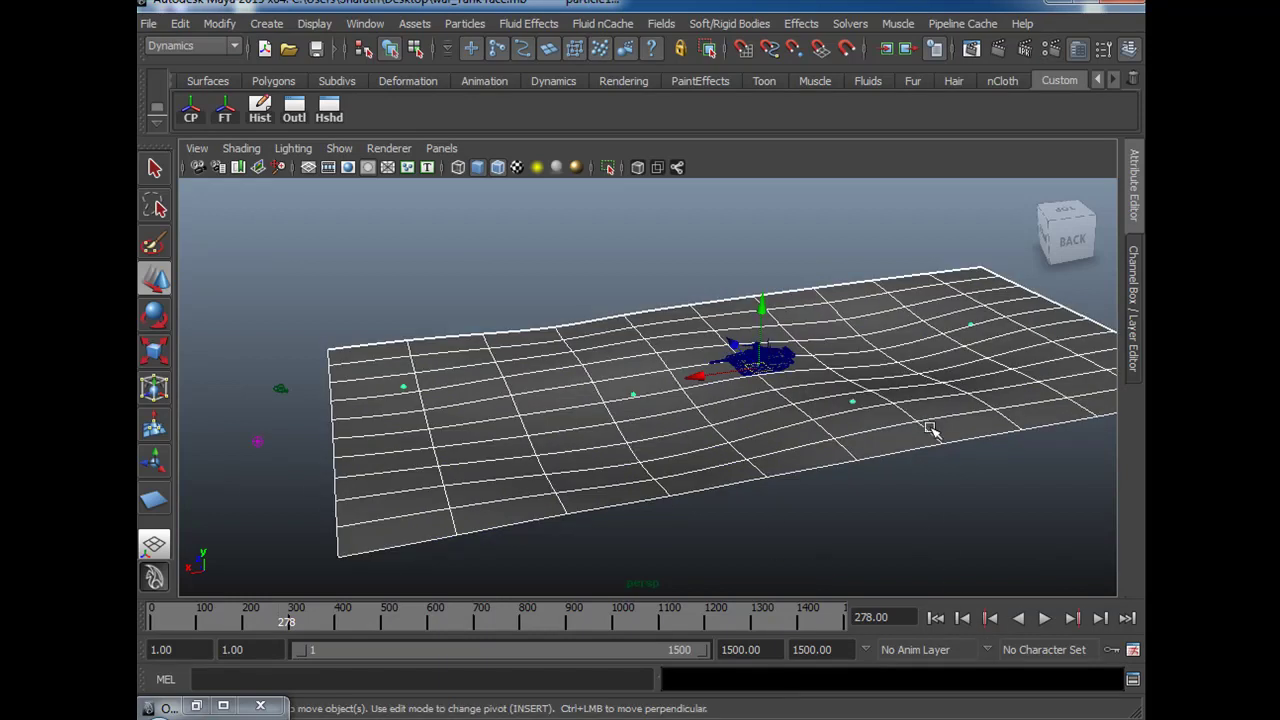
click(1132, 205)
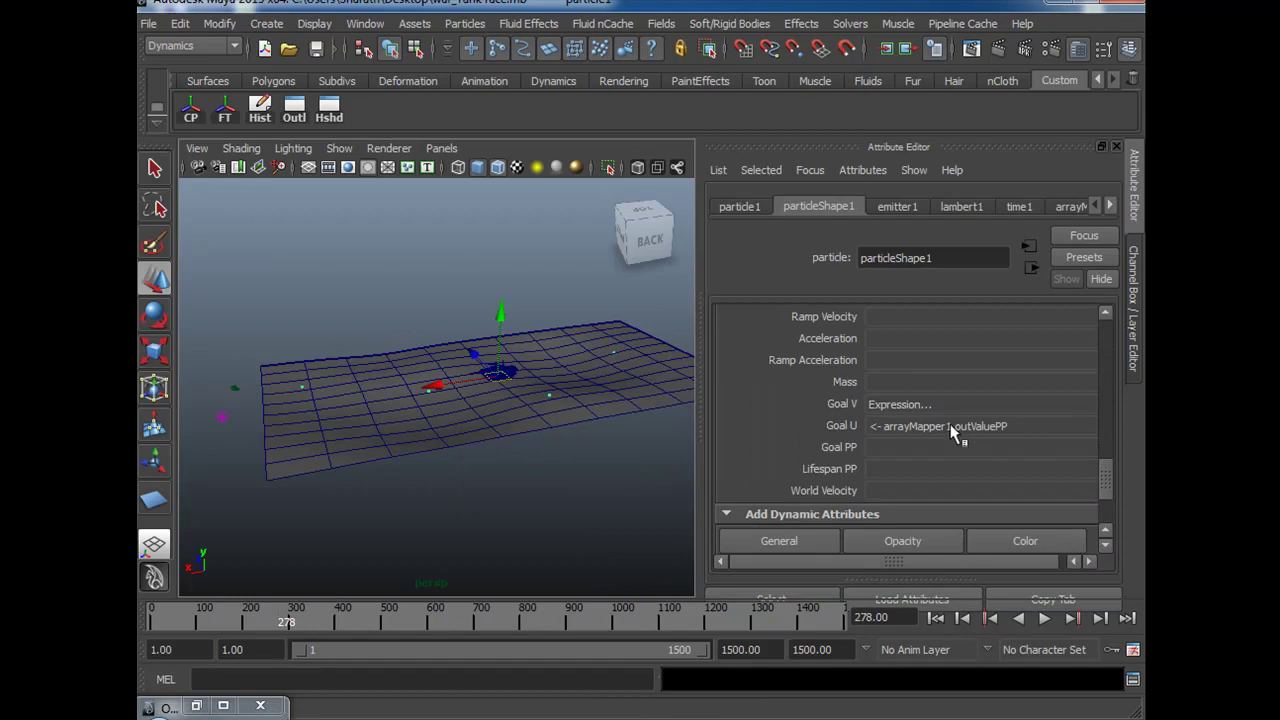
click(1111, 204)
click(1112, 205)
click(966, 206)
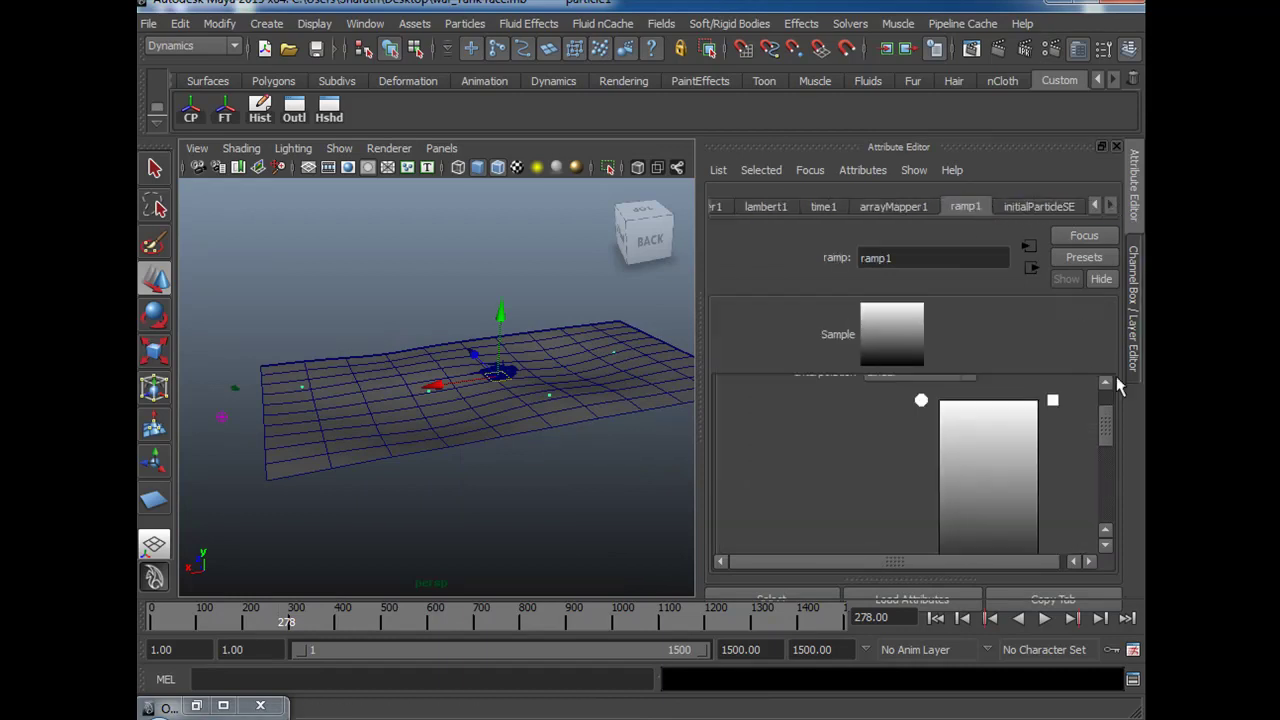
Set the interpolation of ramp1 to Smooth.
scroll(1103, 411, up, 2)
click(955, 415)
click(884, 484)
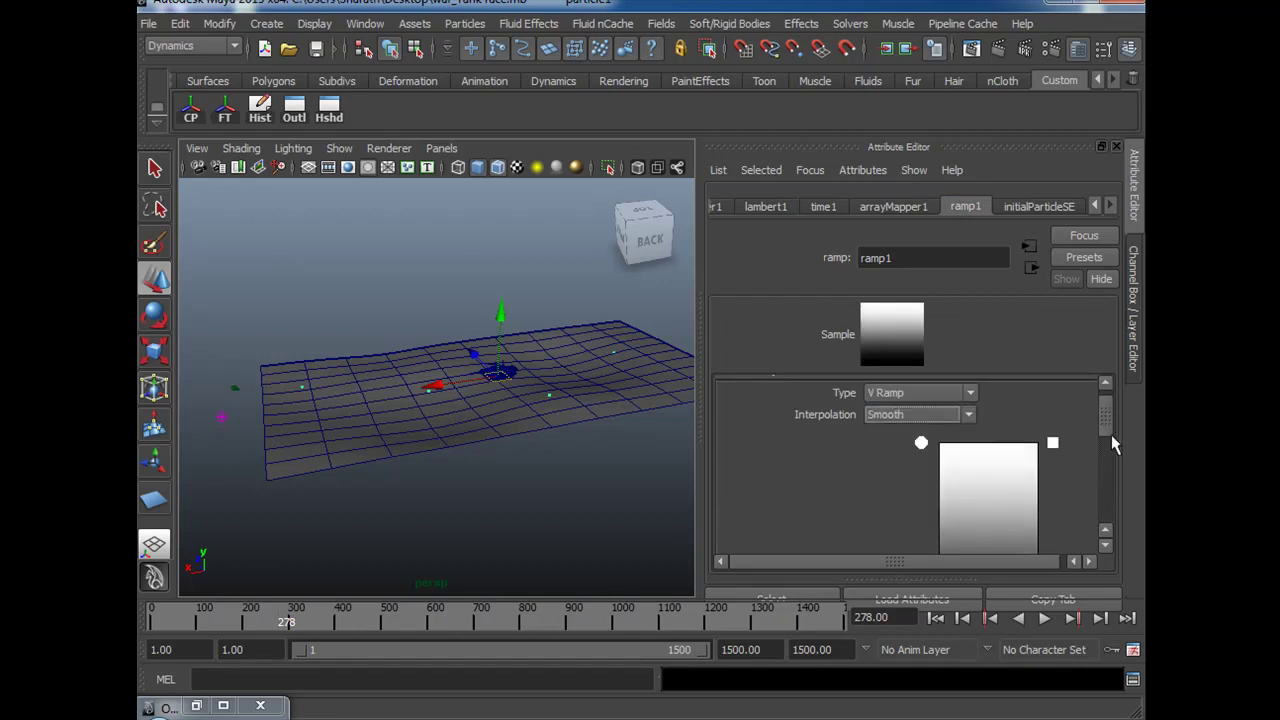
scroll(1102, 444, down, 2)
scroll(1104, 410, up, 3)
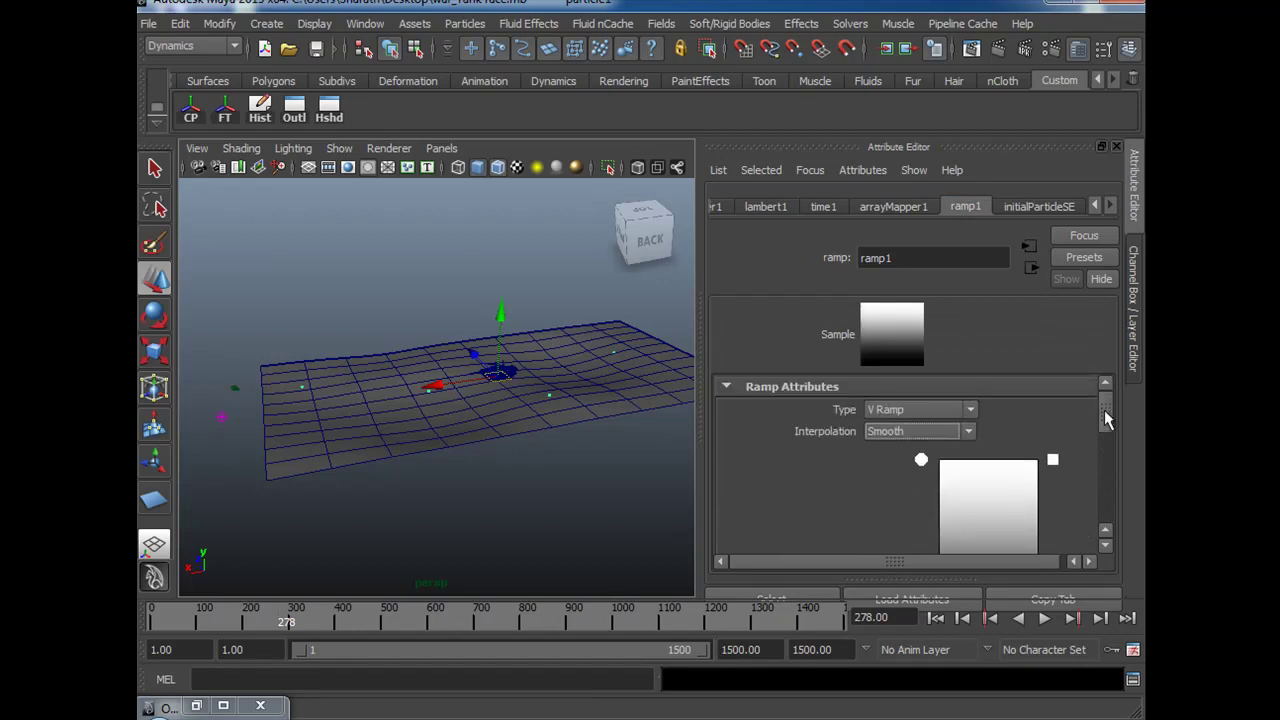
Replay the simulation from the first frame in the perspective view and stop it near frame 224.
click(1134, 200)
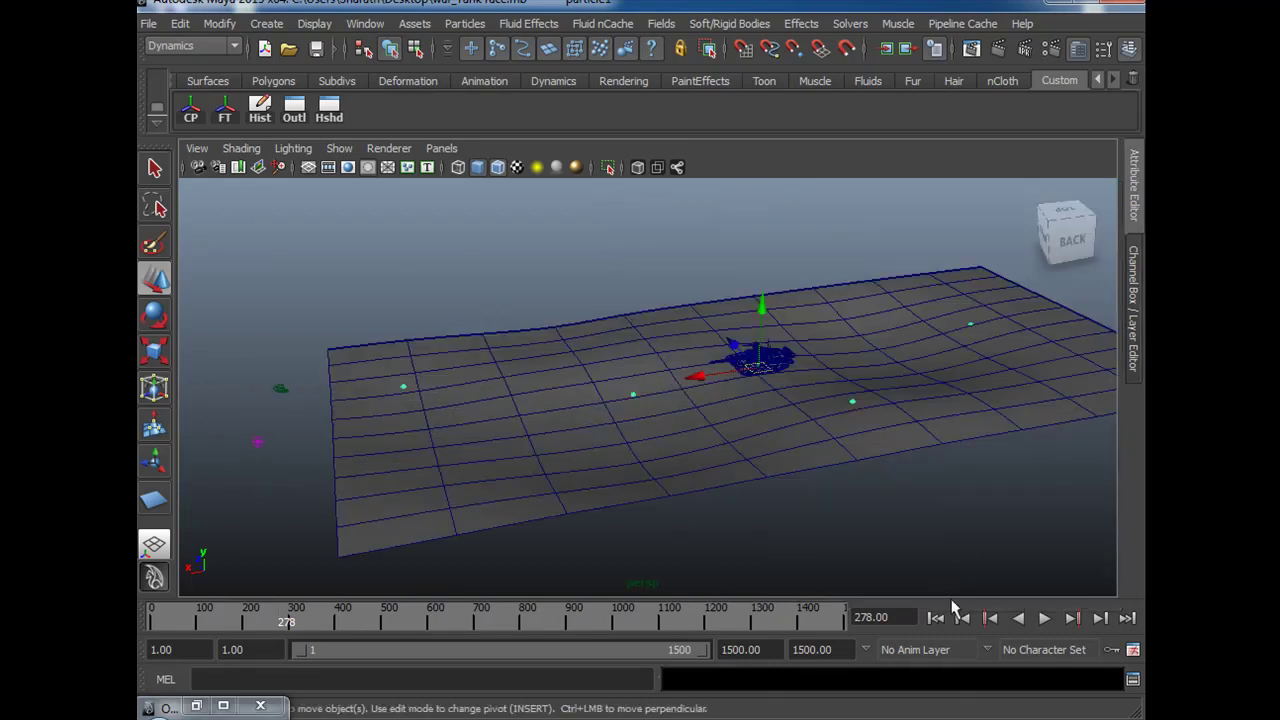
click(935, 618)
click(1044, 618)
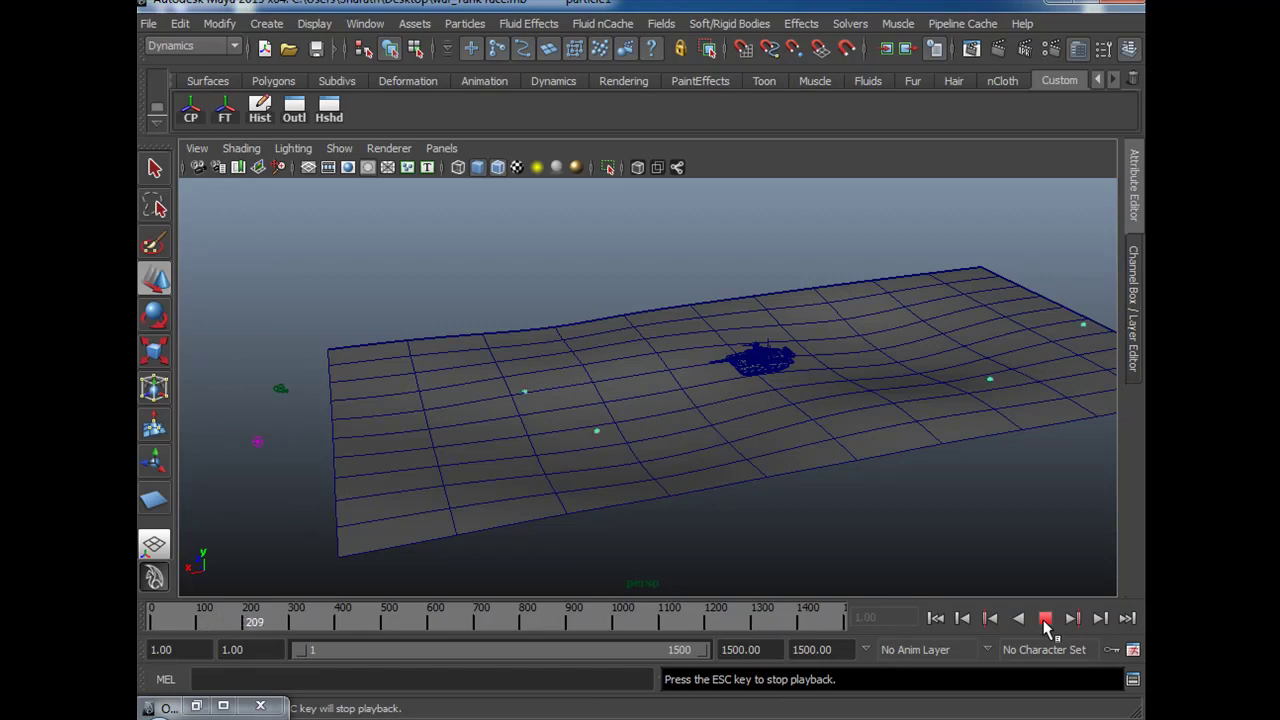
click(1045, 622)
Look through camera1, play the simulation from the first frame and stop it near frame 102.
key(space)
key(space)
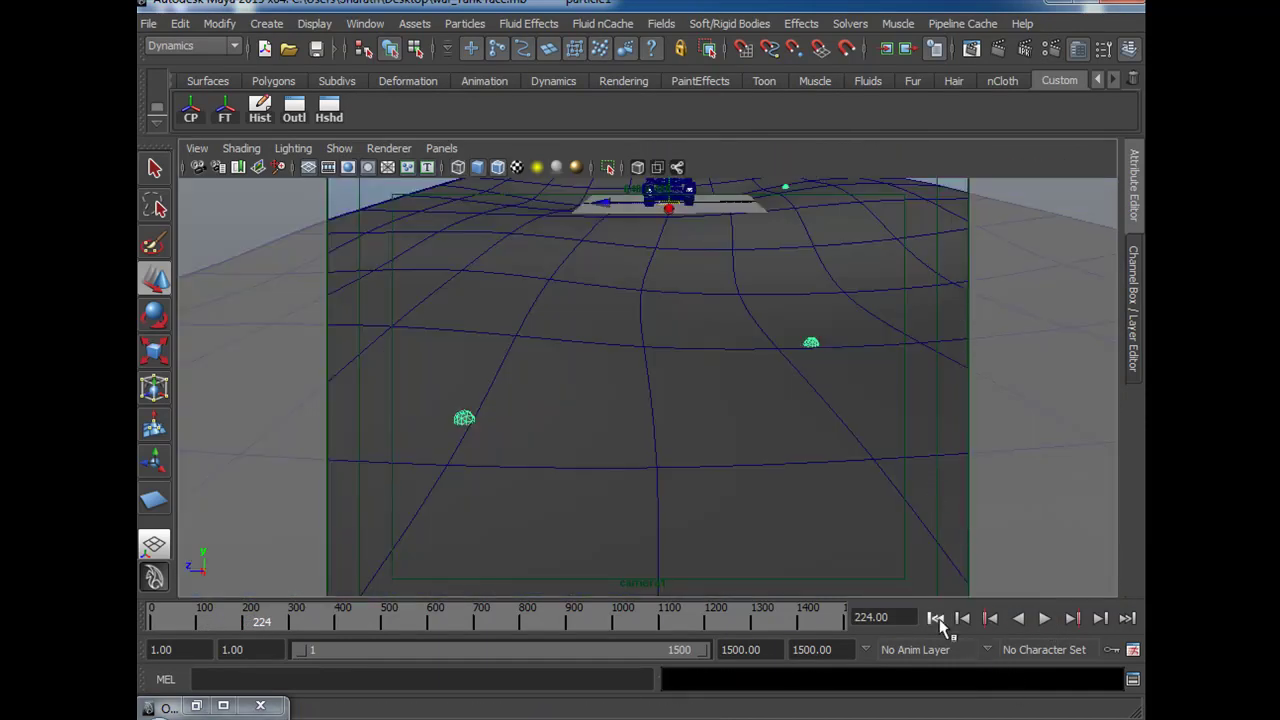
click(935, 618)
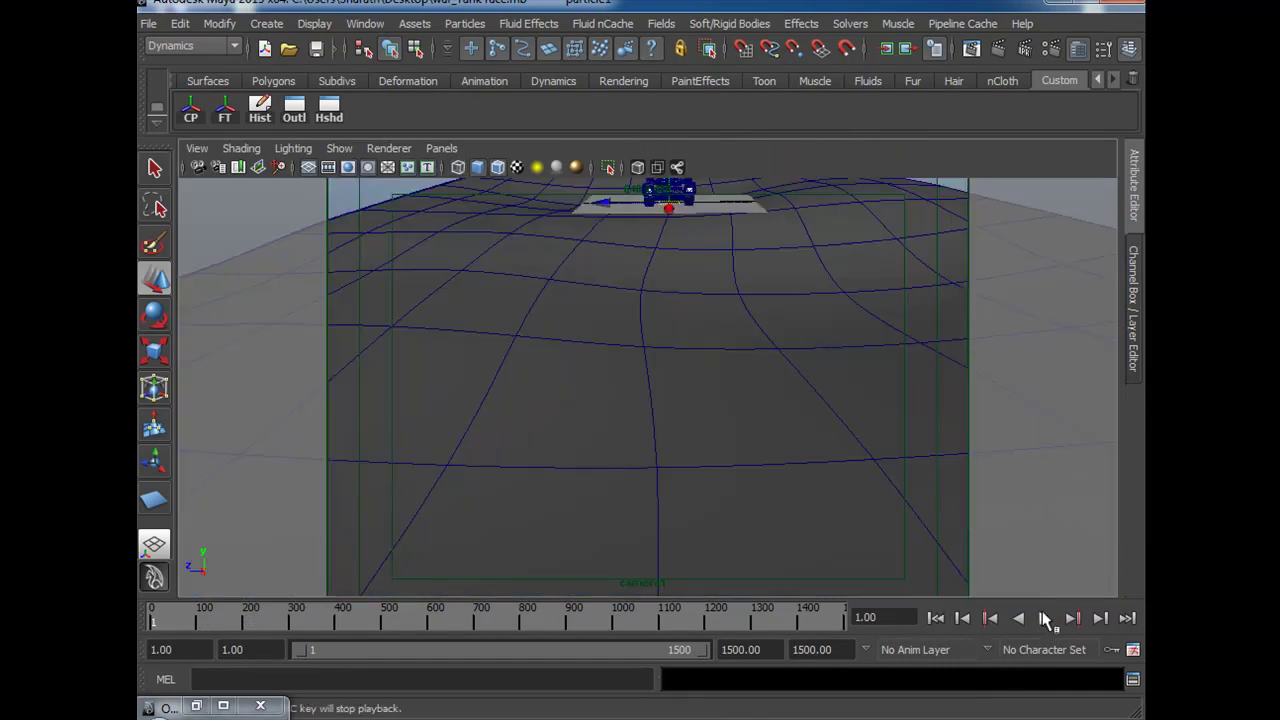
click(1043, 619)
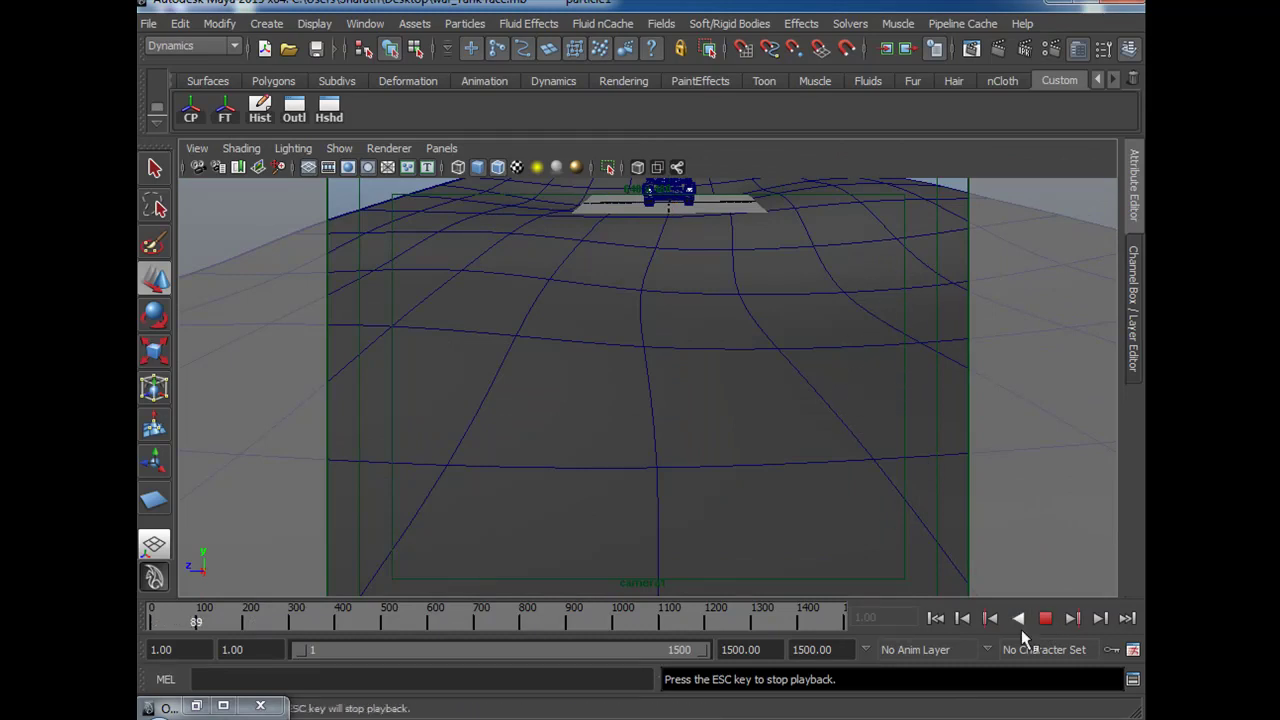
click(1045, 618)
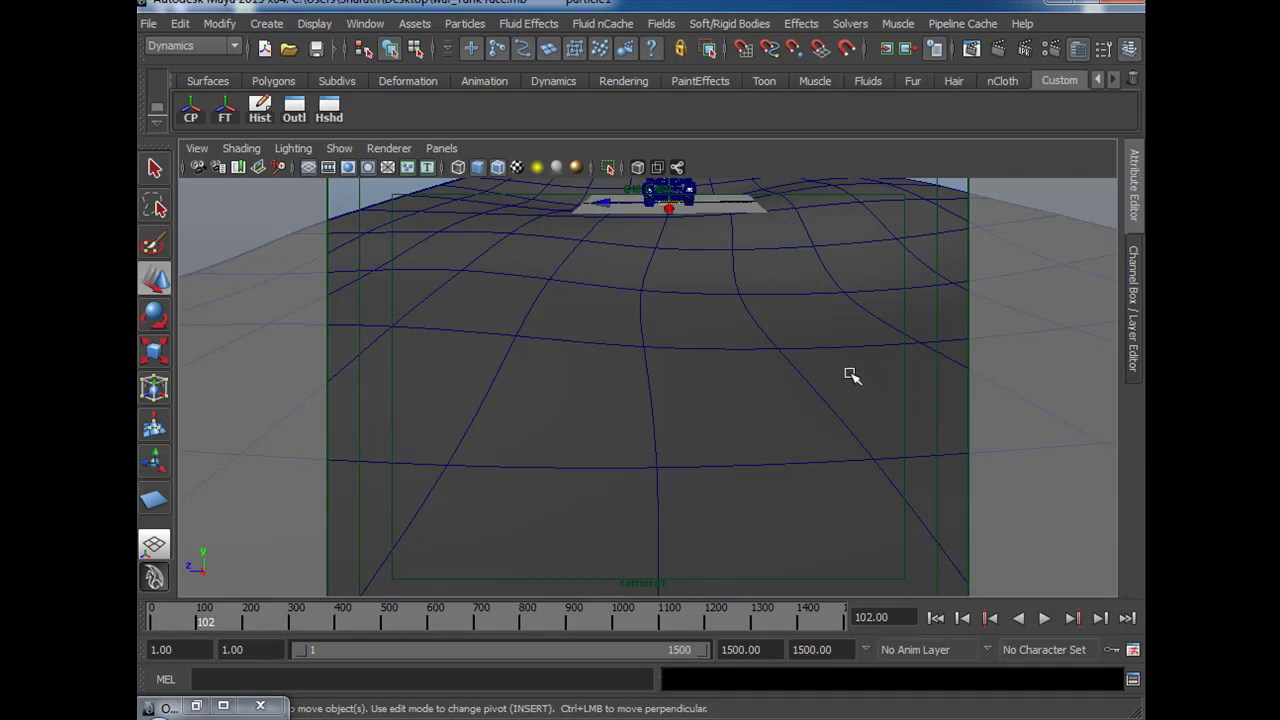
Select camera1 and unlock its translate, rotate and scale channels.
click(196, 169)
key(ctrl+a)
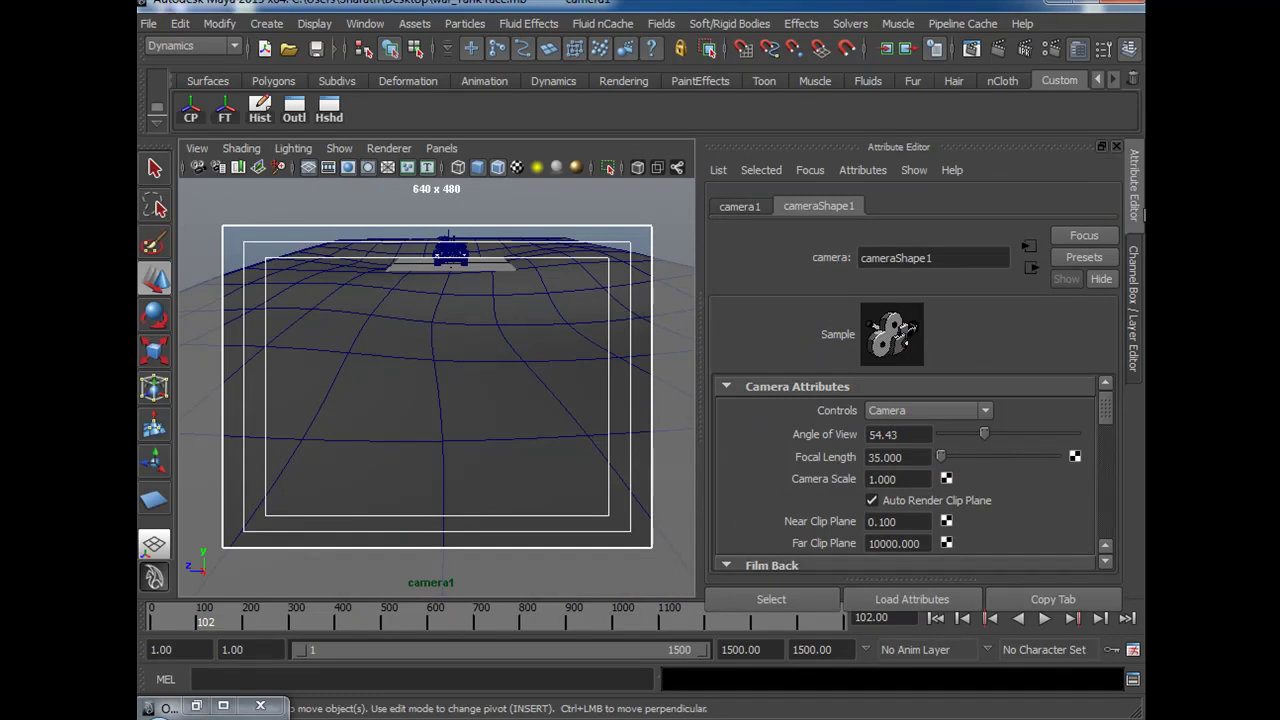
click(1140, 195)
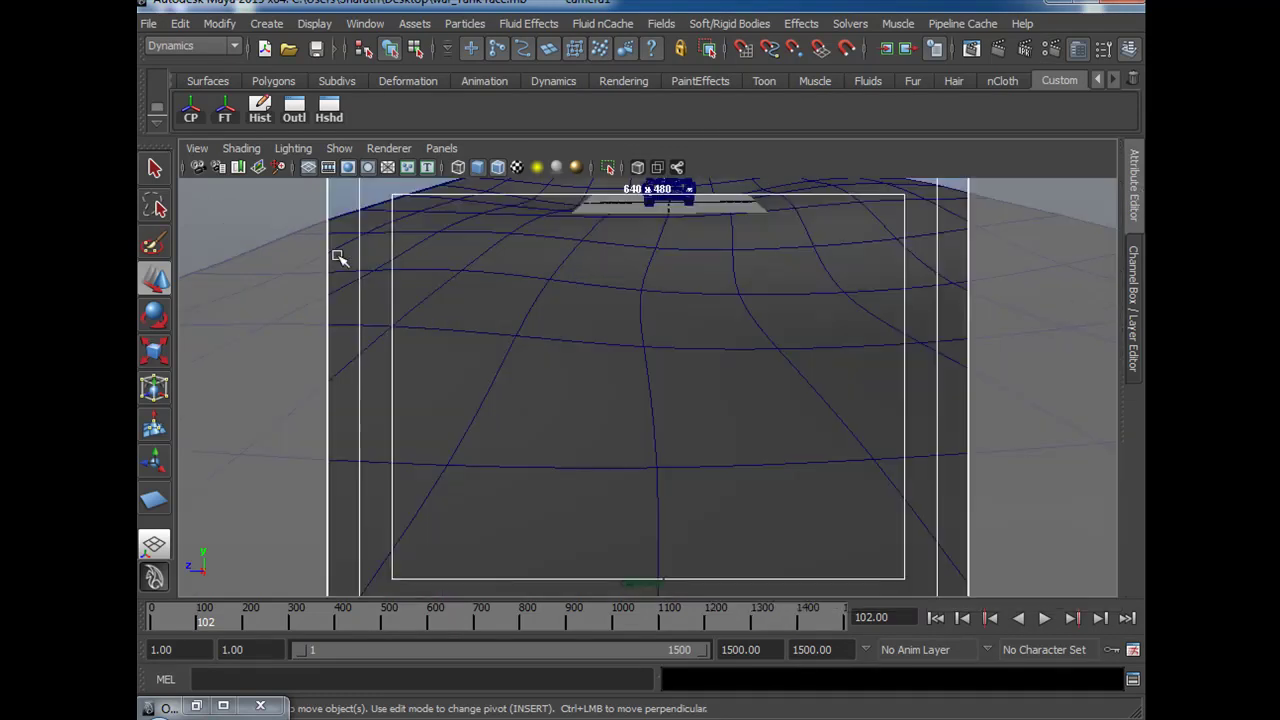
click(1132, 192)
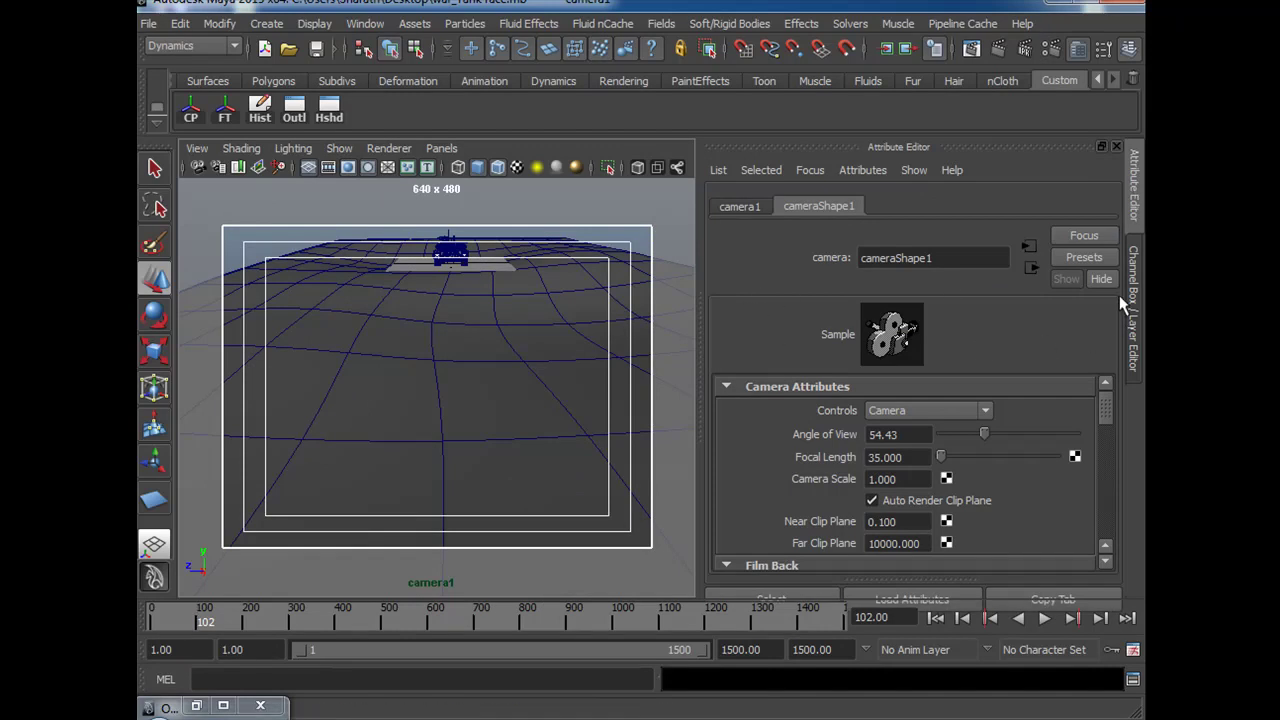
key(ctrl+a)
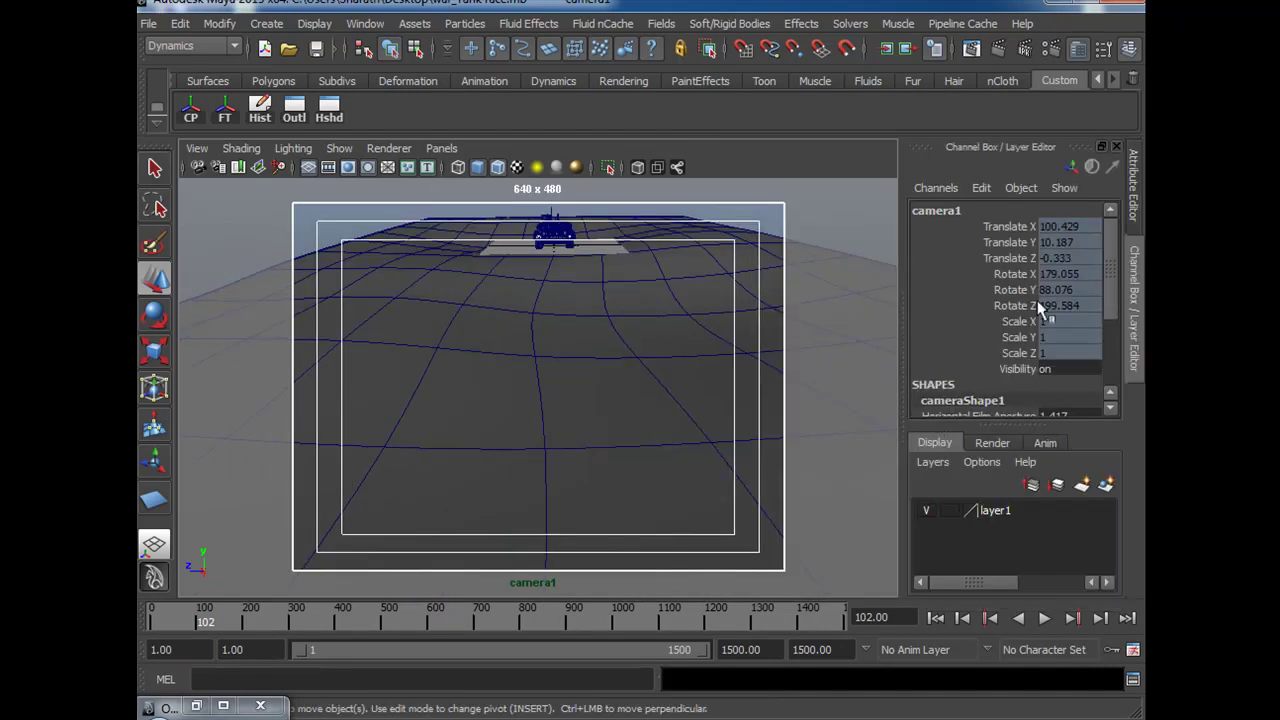
drag(1019, 222, 1035, 318)
right_click(1014, 321)
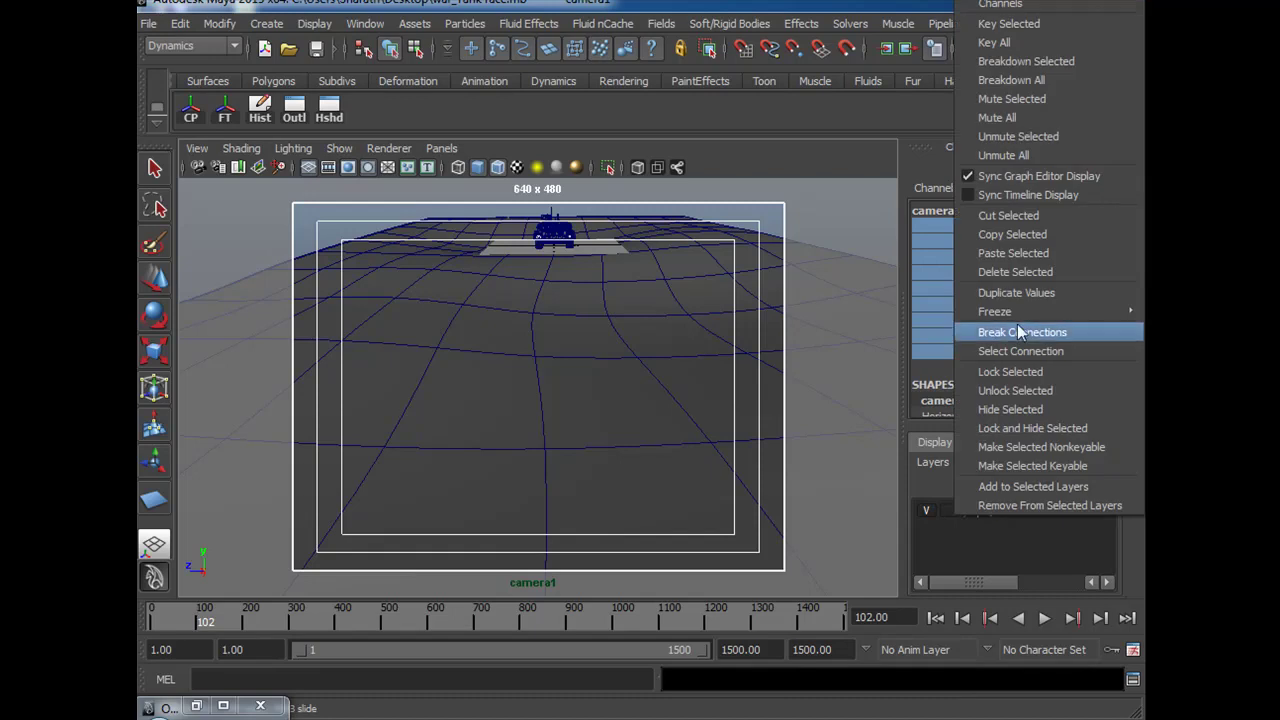
click(1015, 391)
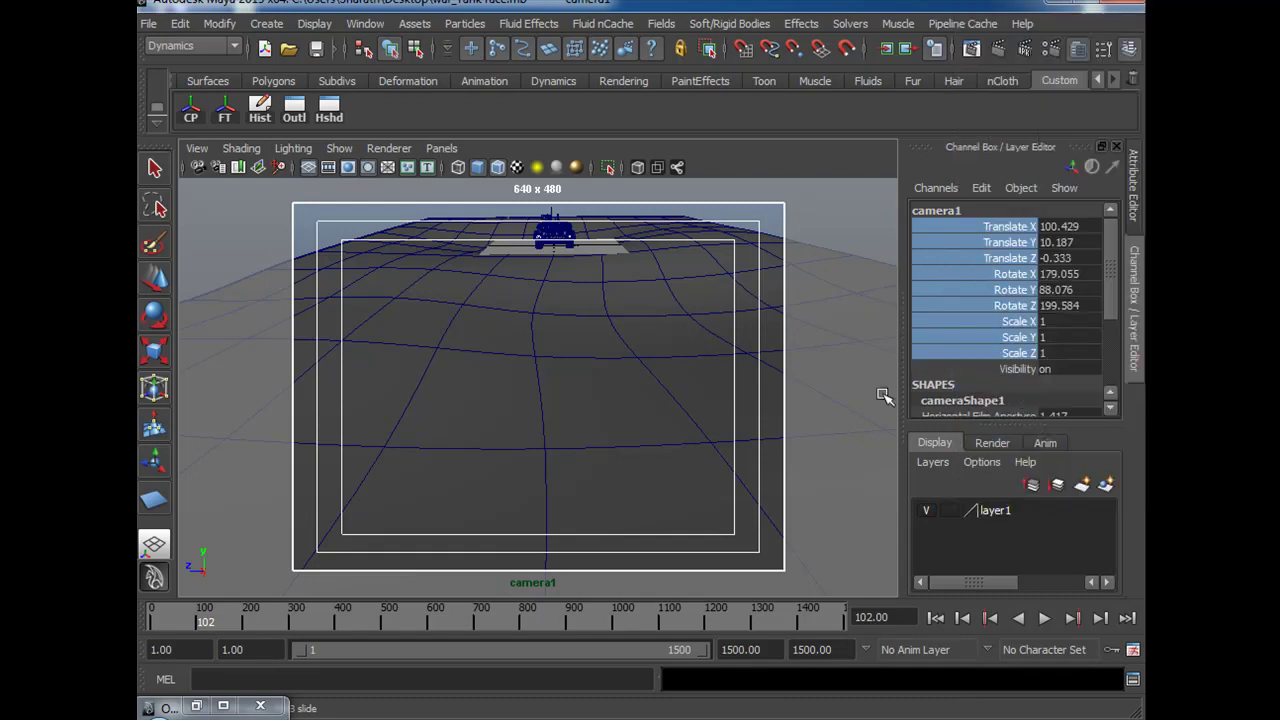
Reframe camera1 so the tank and the ground's far edge sit slightly lower in the frame, deselect it and show the four-view layout.
click(1140, 287)
mouse_move(842, 406)
alt+mouse_down()
mouse_move(826, 369)
mouse_move(830, 401)
alt+mouse_up()
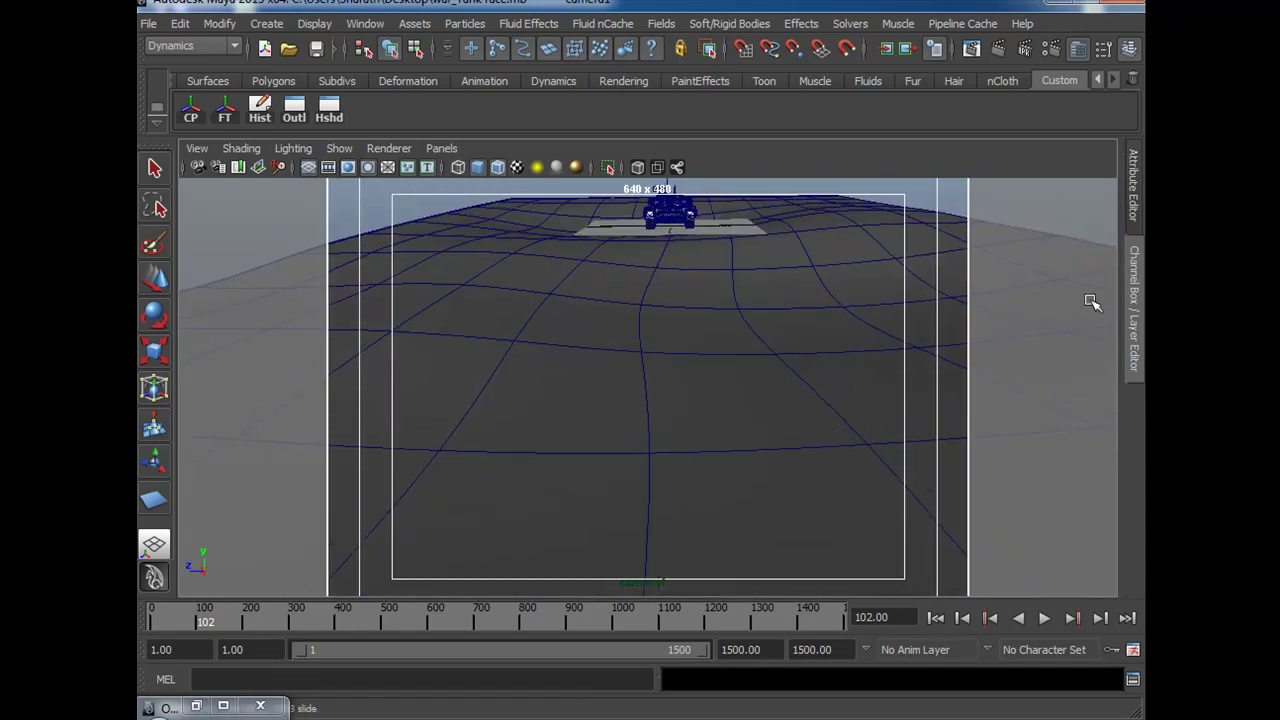
click(1138, 270)
click(1142, 310)
key(w)
click(930, 427)
key(space)
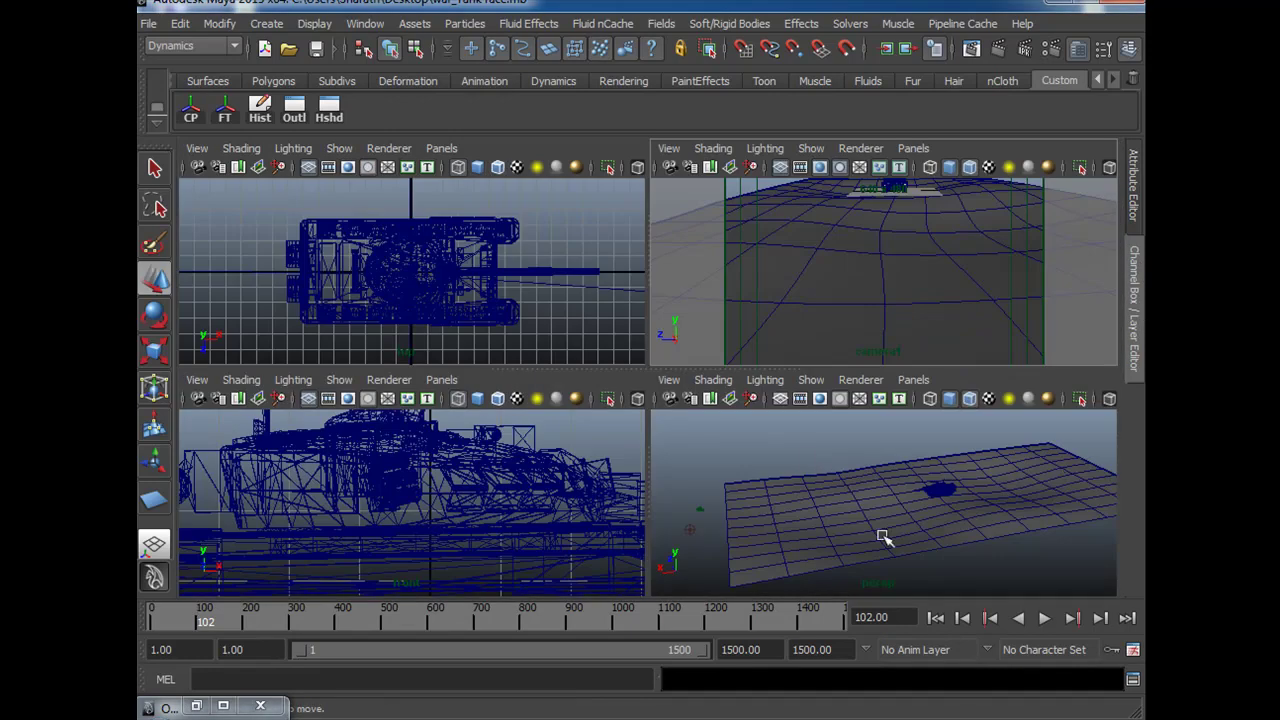
Play the particle simulation in the full perspective view, stop it near frame 137 and look closer at the tank on the ground.
key(space)
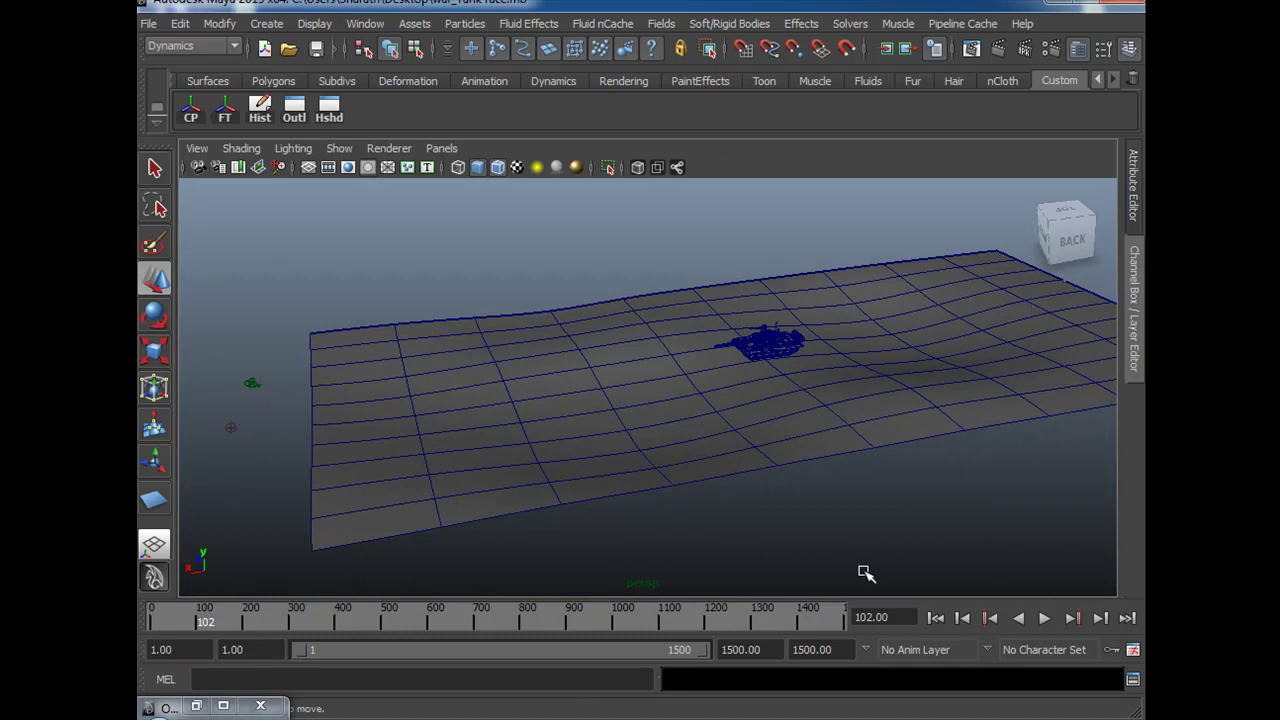
click(1045, 619)
click(1045, 619)
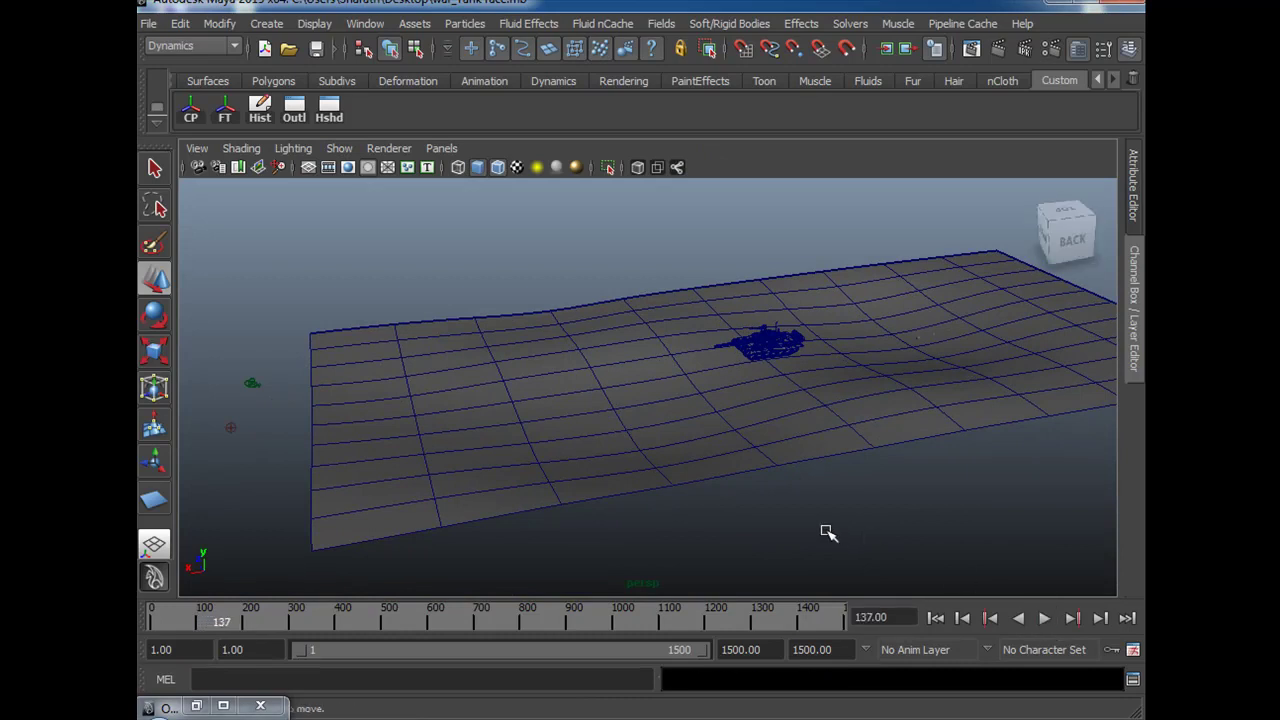
alt+drag(777, 523, 790, 403)
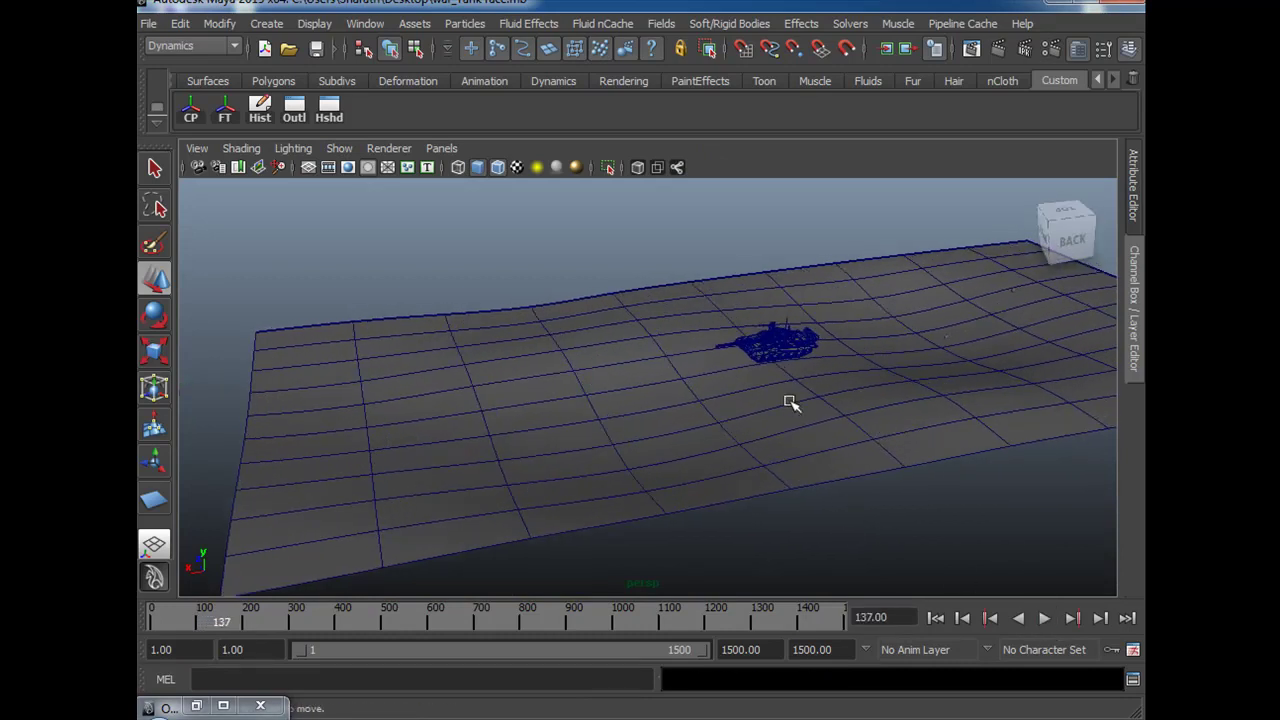
Select the whole war_Tank group, check it through camera1 and return to the full perspective view.
click(776, 337)
key(Up)
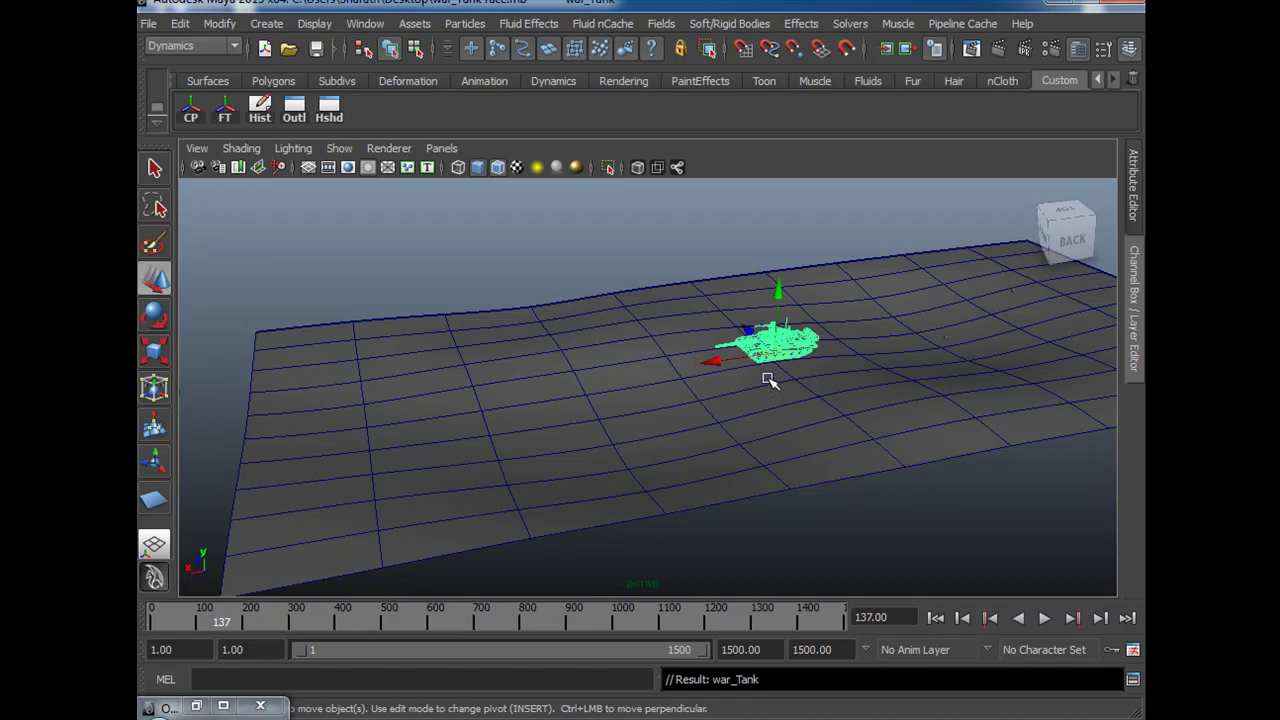
key(space)
key(space)
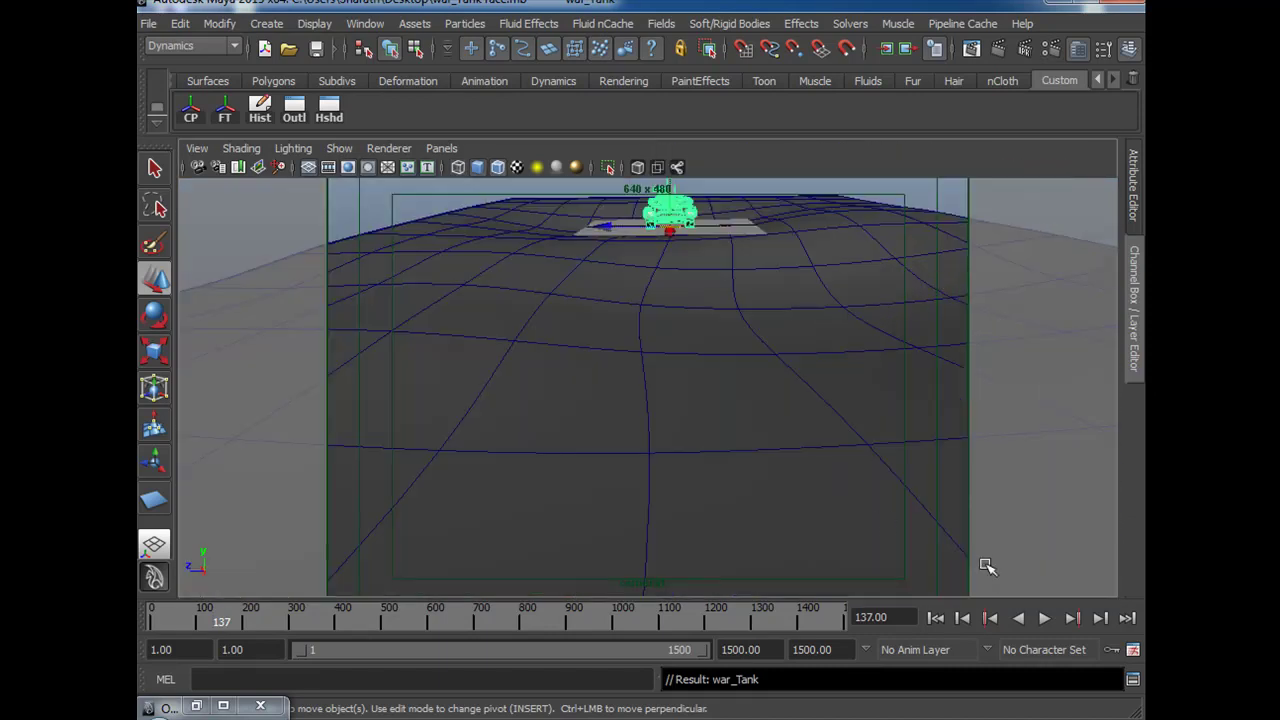
key(space)
key(space)
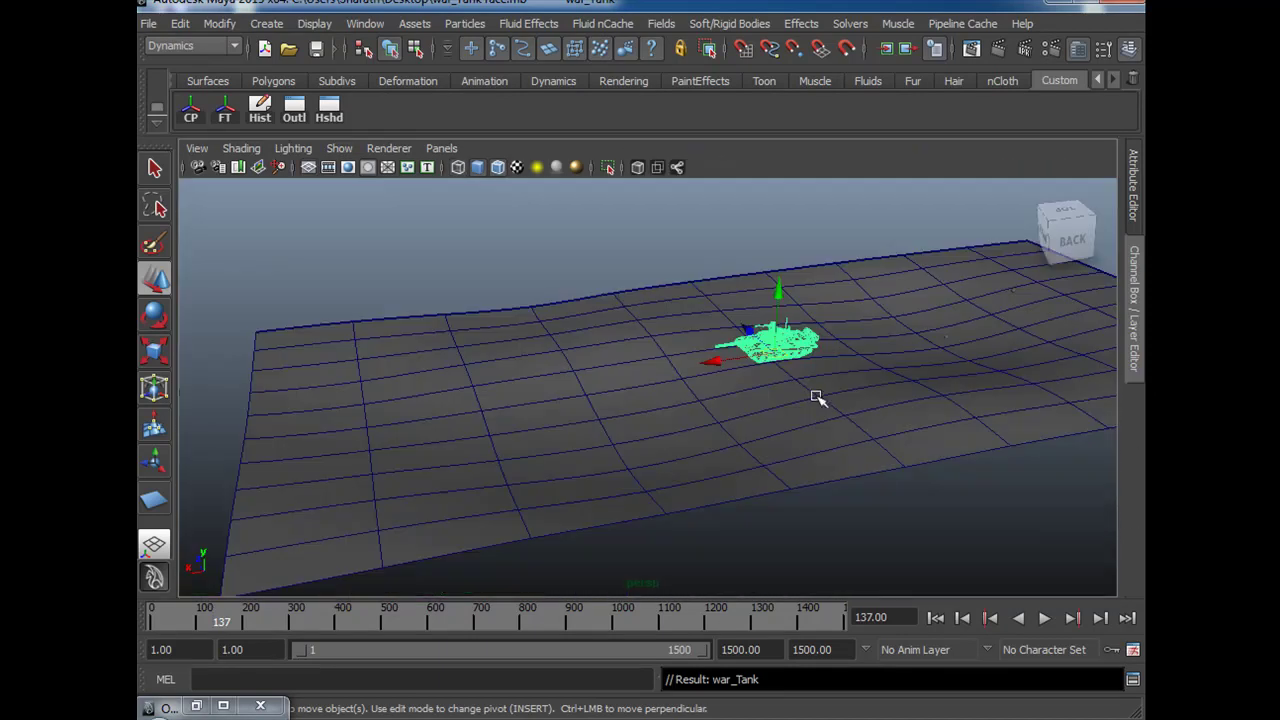
Create a particle instancer that places war_Tank on particleShape1, with reset options: Geometry level of detail, no cycle and World position.
click(464, 23)
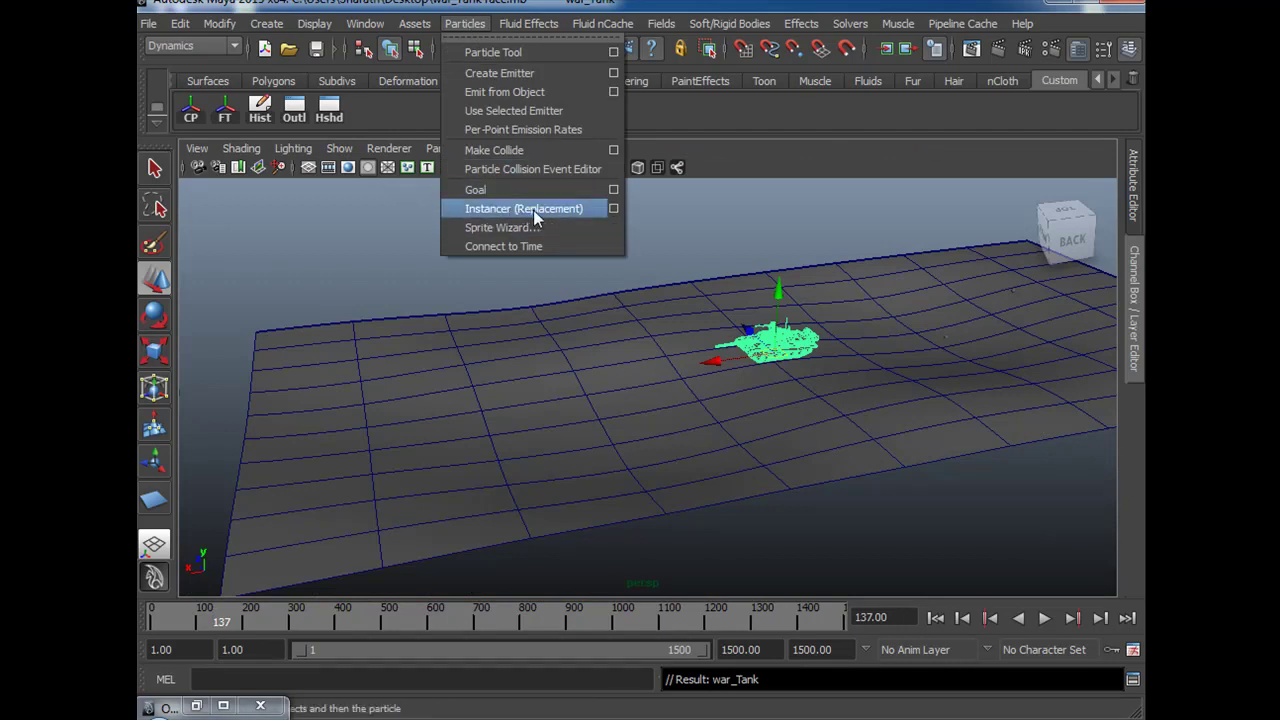
click(614, 209)
click(398, 47)
click(430, 85)
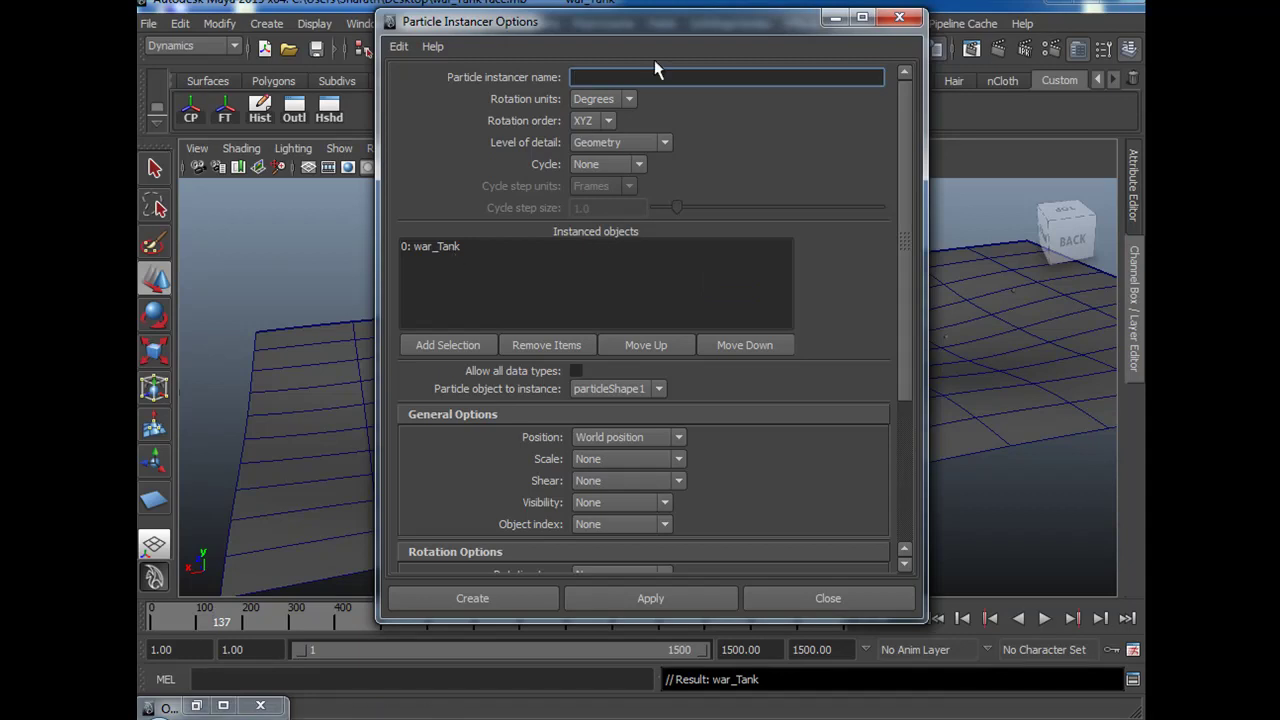
drag(675, 22, 487, 402)
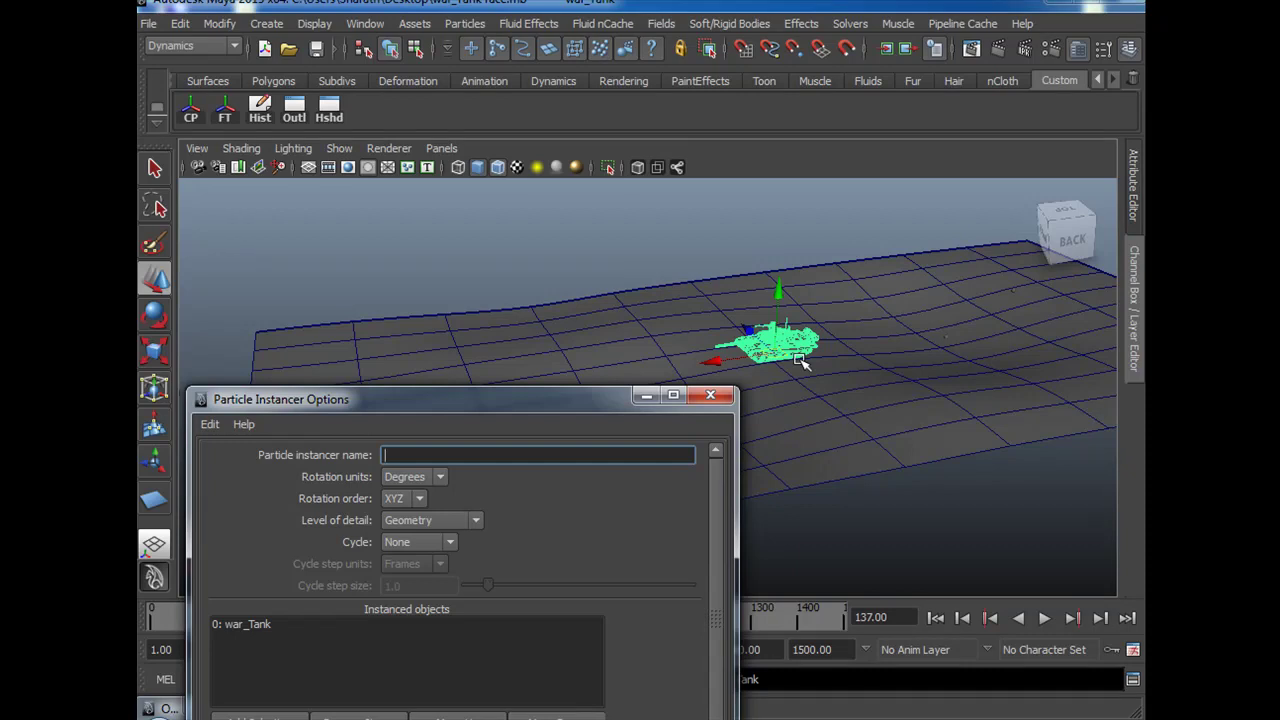
drag(600, 405, 636, 192)
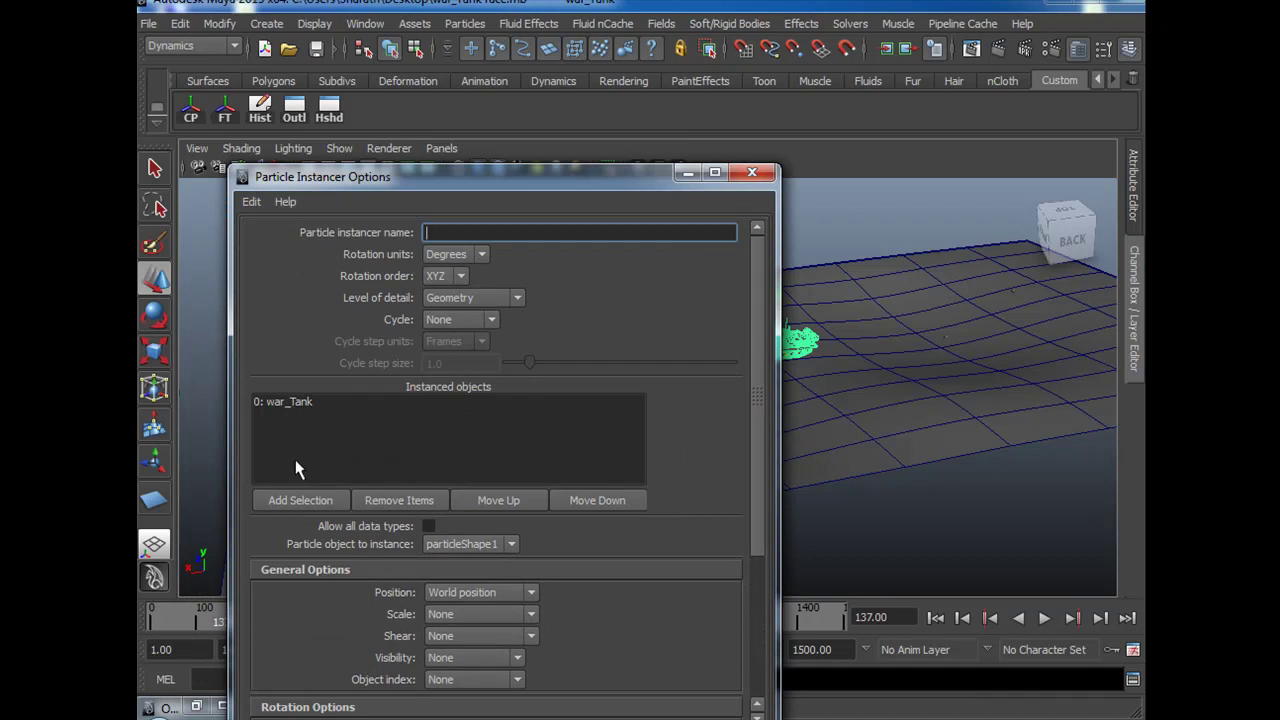
drag(617, 179, 685, 67)
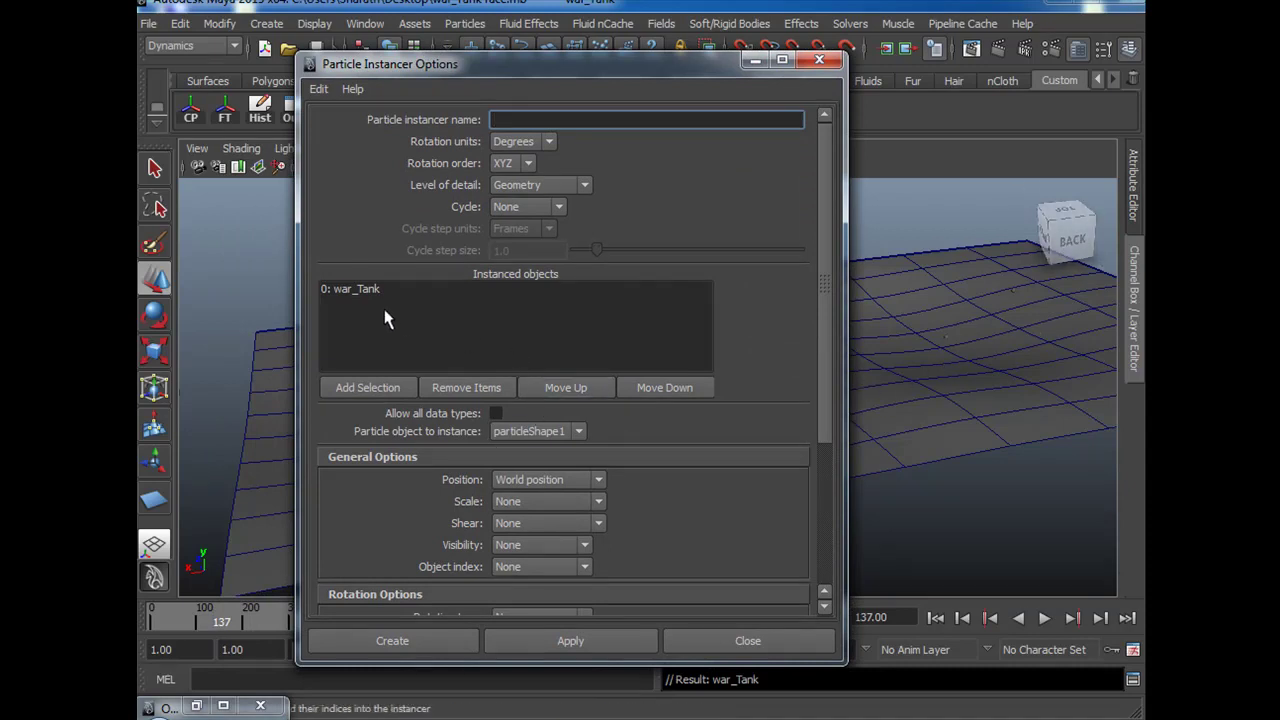
drag(572, 64, 698, 37)
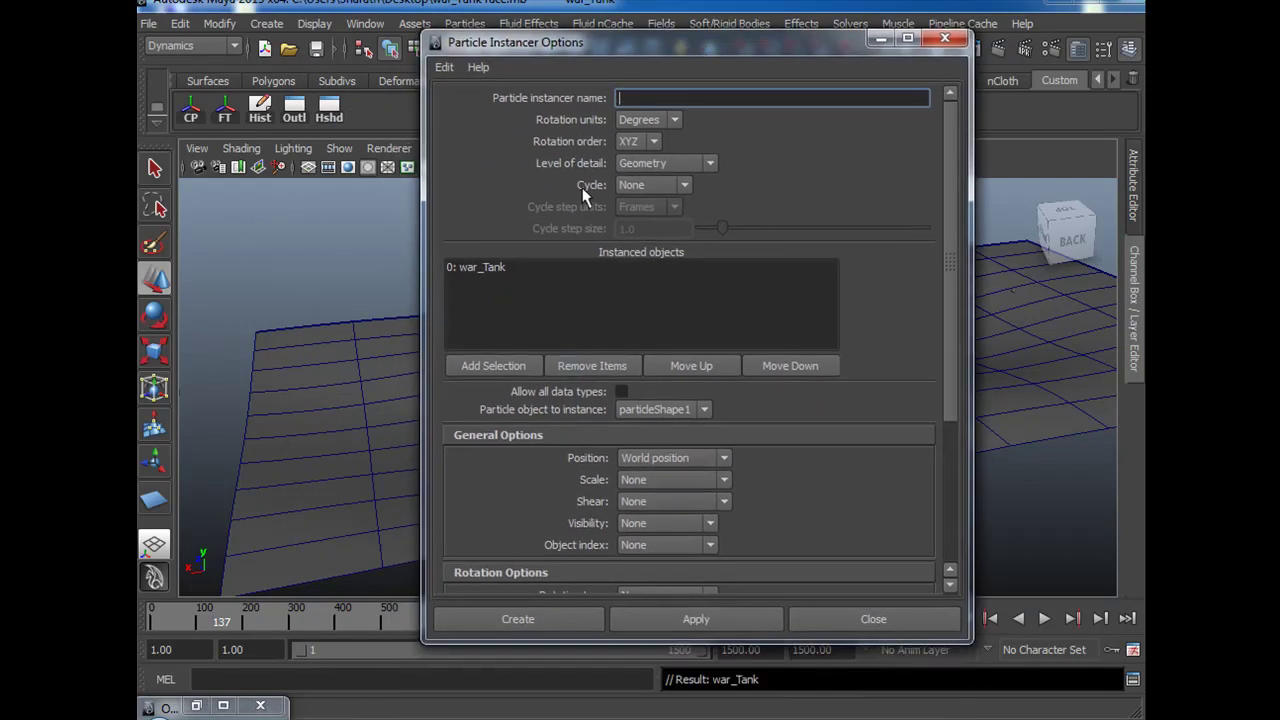
click(518, 619)
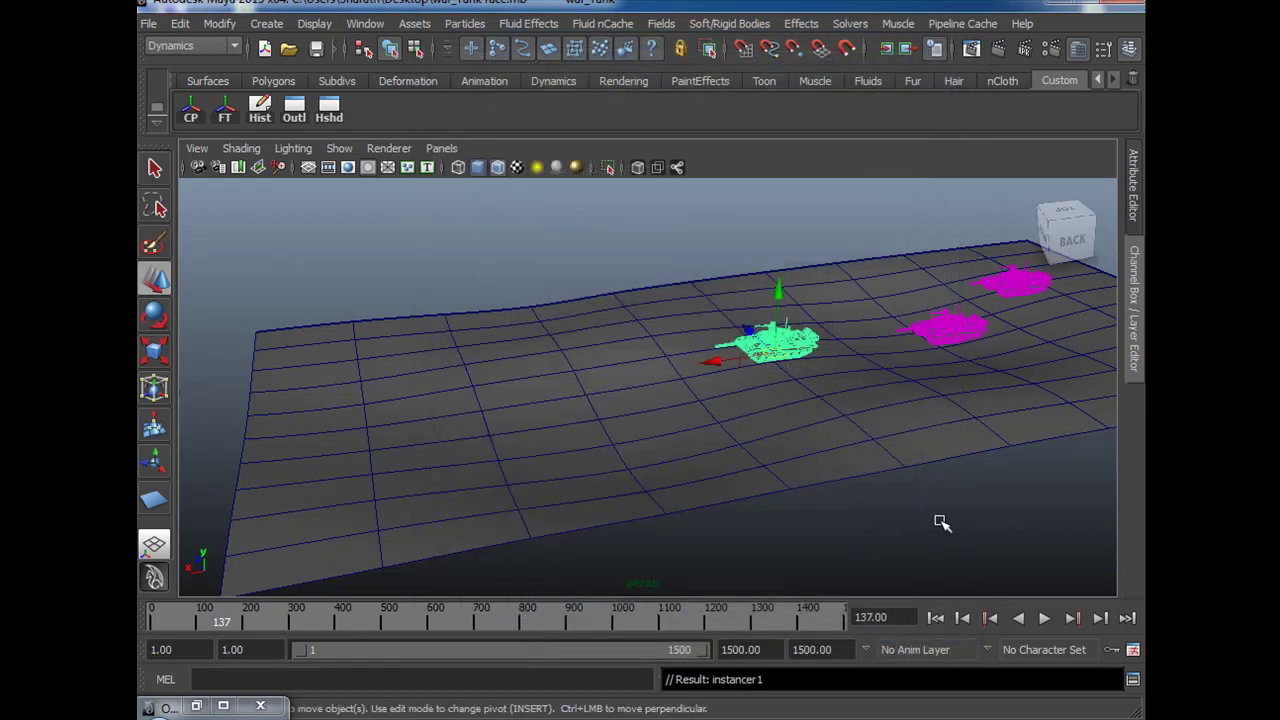
Select the original war_Tank group and hide its display layer, layer1, leaving only the instanced tanks in the scene.
click(936, 492)
click(787, 338)
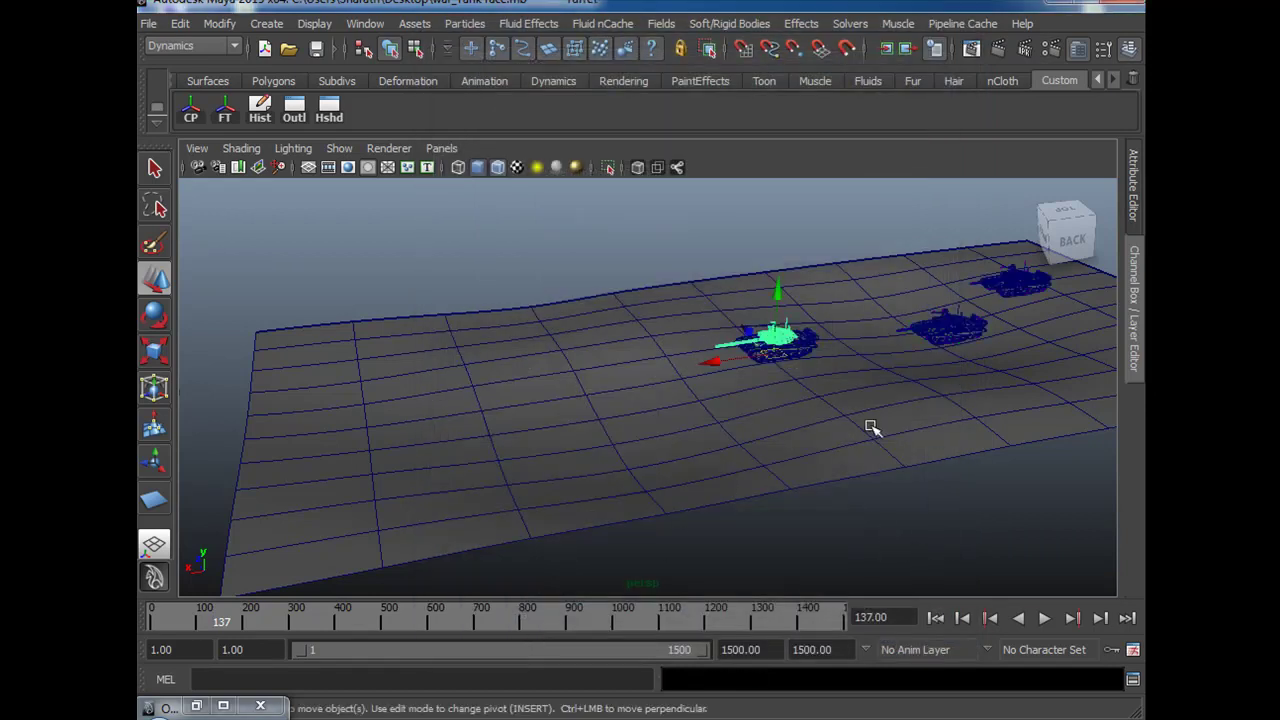
key(Up)
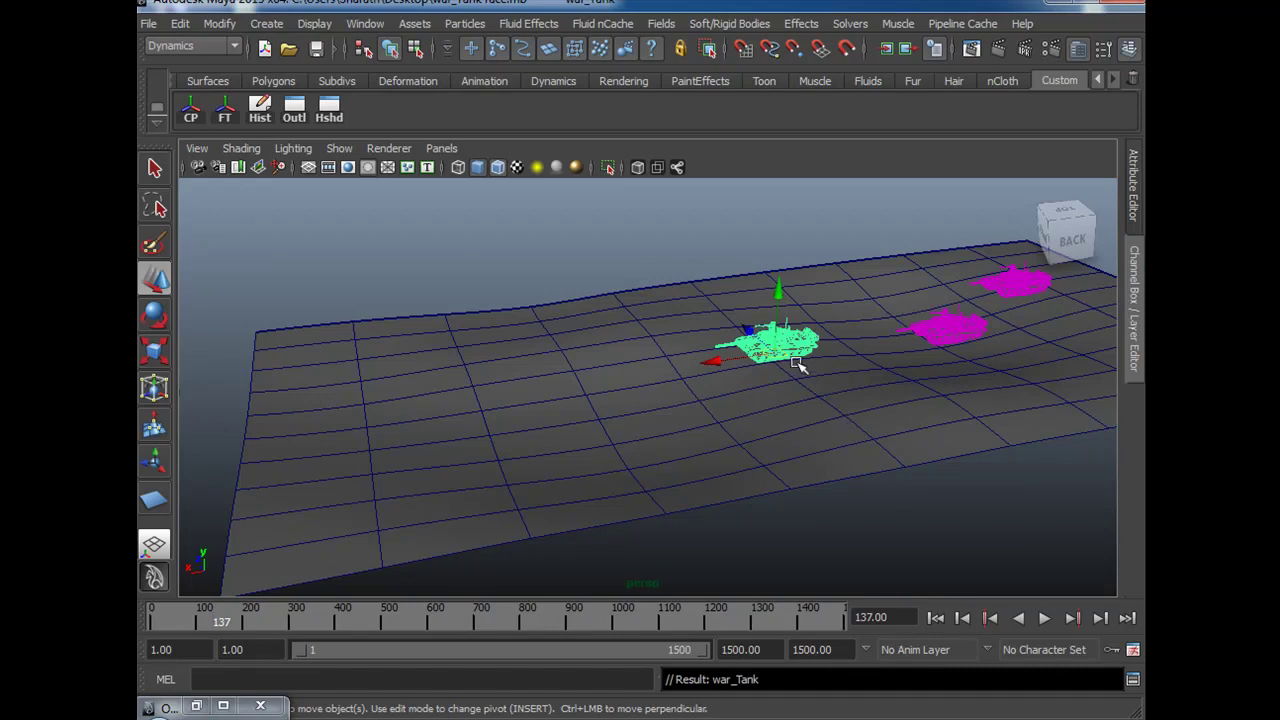
click(1135, 320)
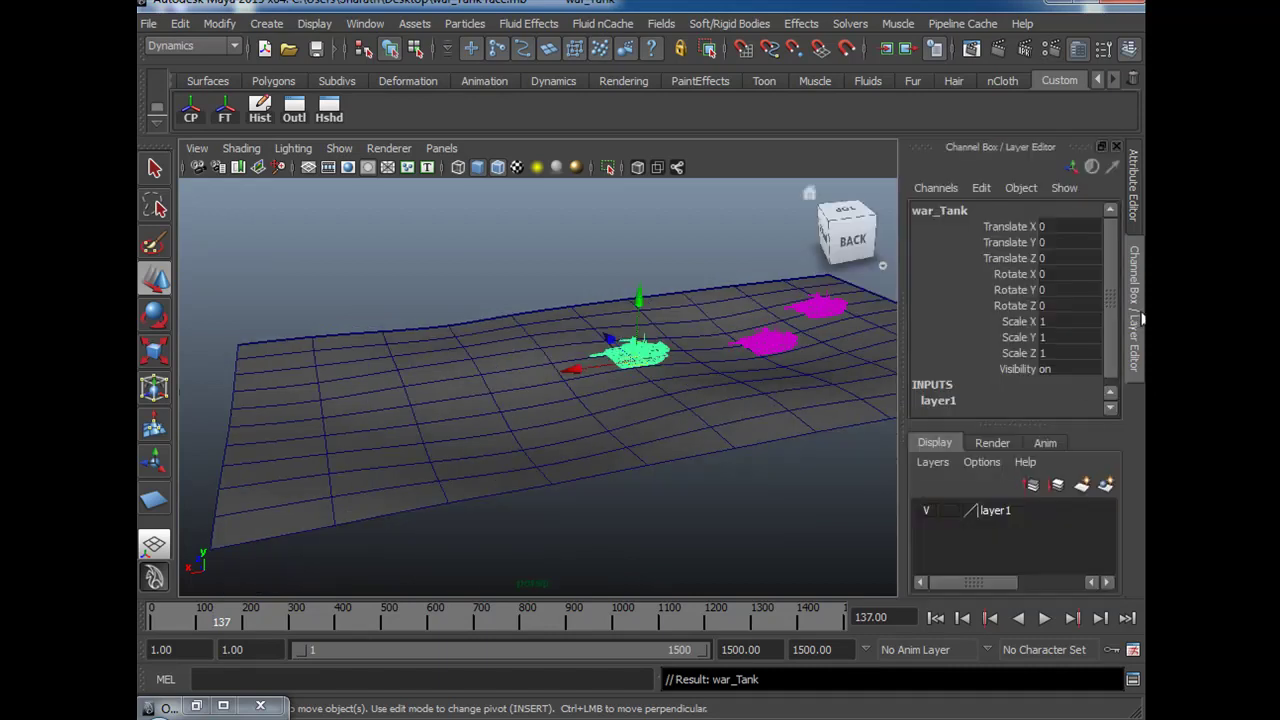
click(927, 512)
click(1127, 316)
alt+drag(867, 549, 957, 534)
click(930, 515)
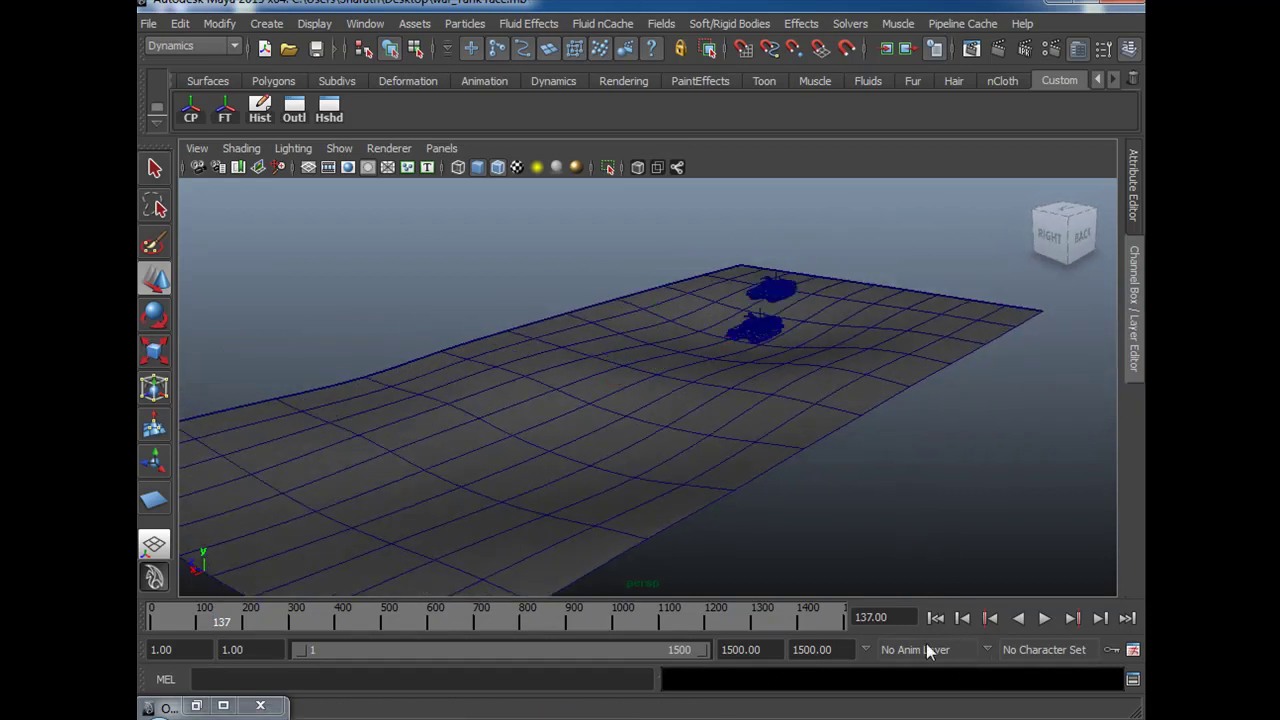
Play the simulation of the instanced tanks from the first frame in the perspective view and stop it near frame 296.
key(space)
key(space)
key(space)
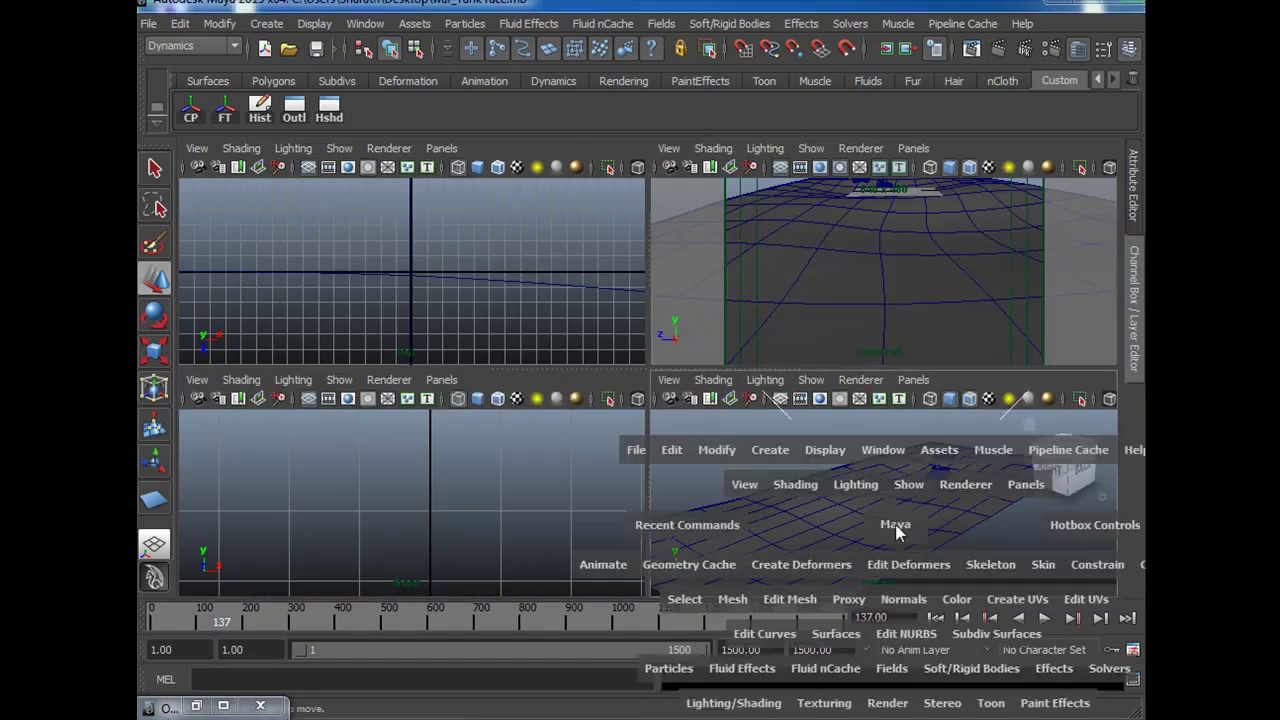
key(space)
alt+drag(914, 506, 812, 476)
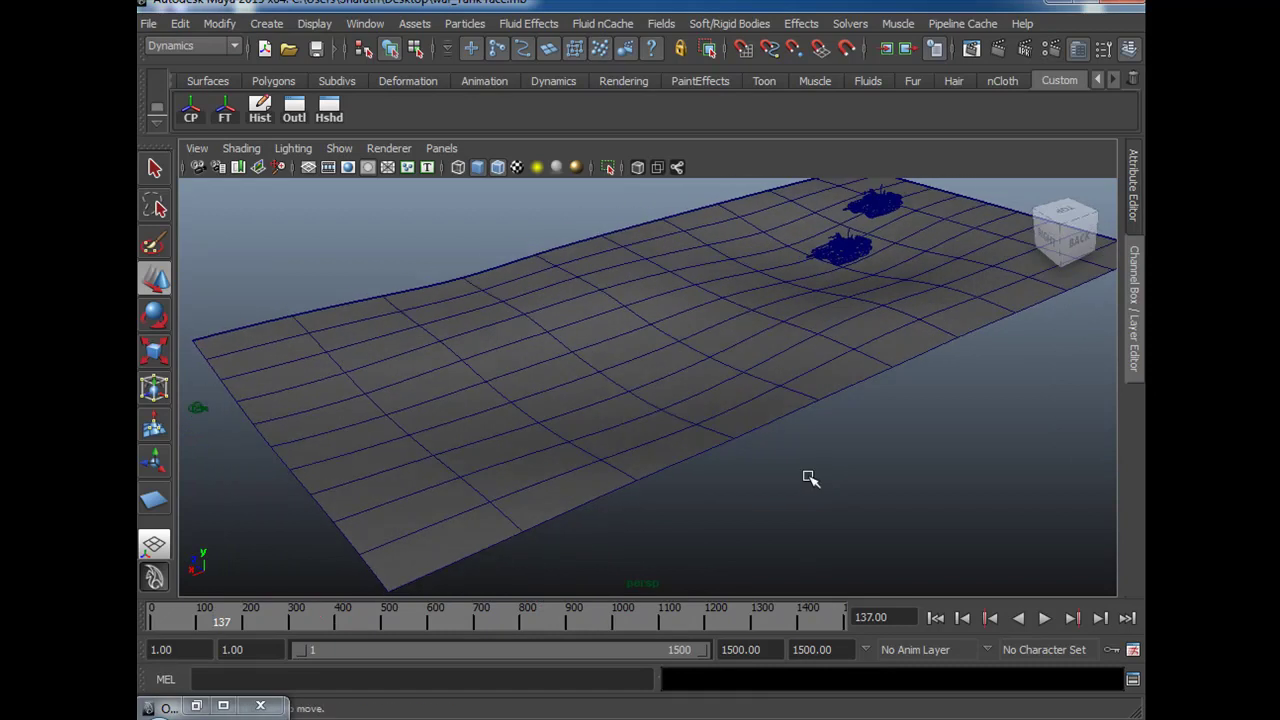
alt+drag(966, 417, 952, 490)
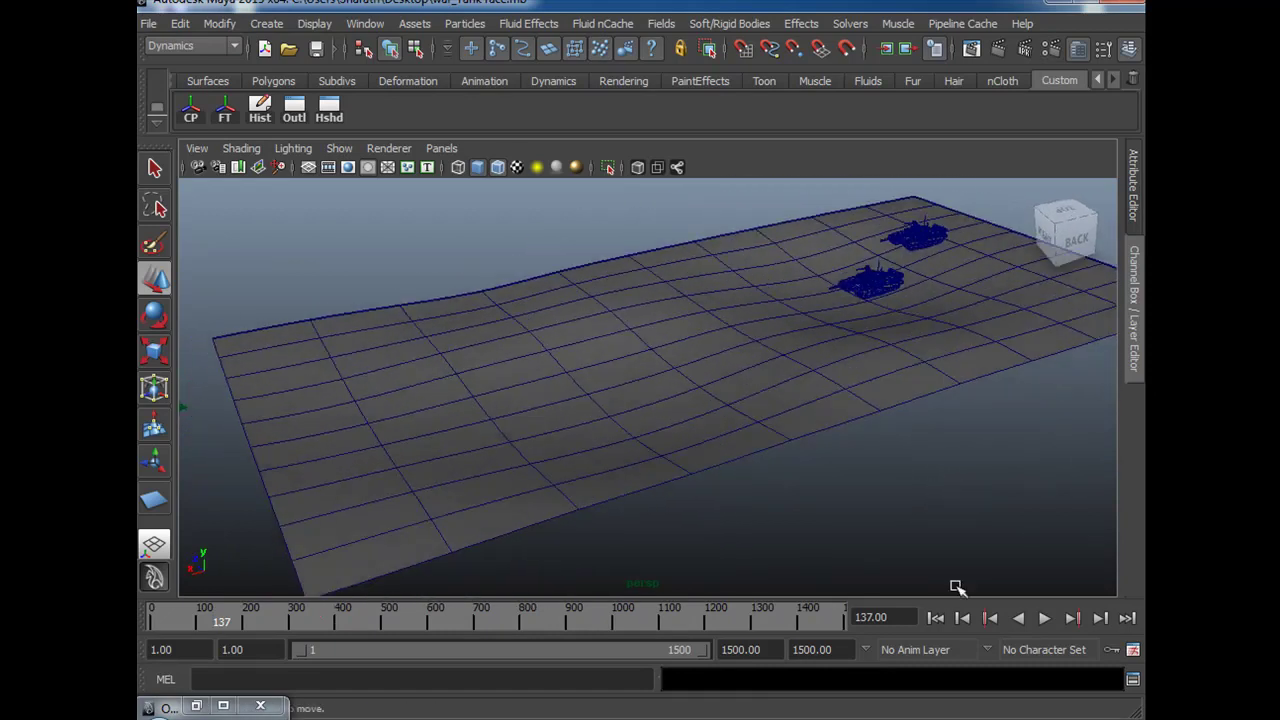
click(935, 618)
click(1044, 618)
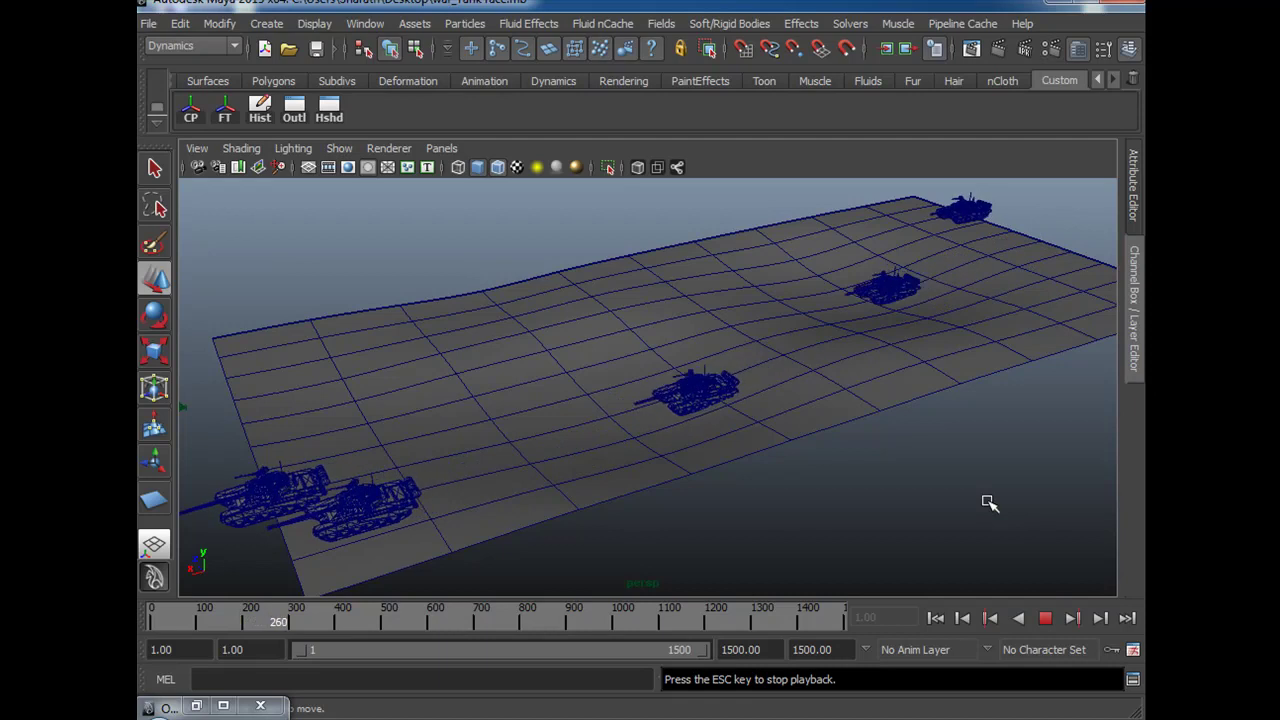
key(Escape)
Scale the ground surface wider and slightly longer, and shift it a little along negative X beneath the tanks.
click(807, 403)
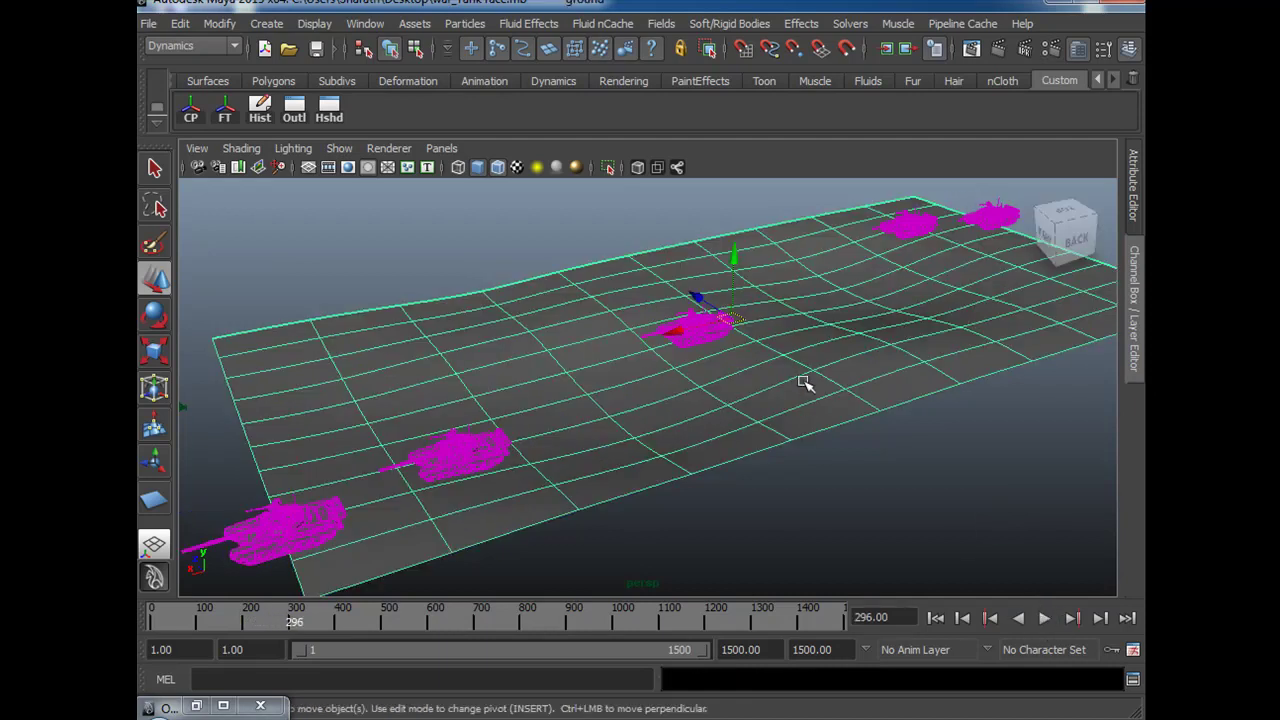
key(r)
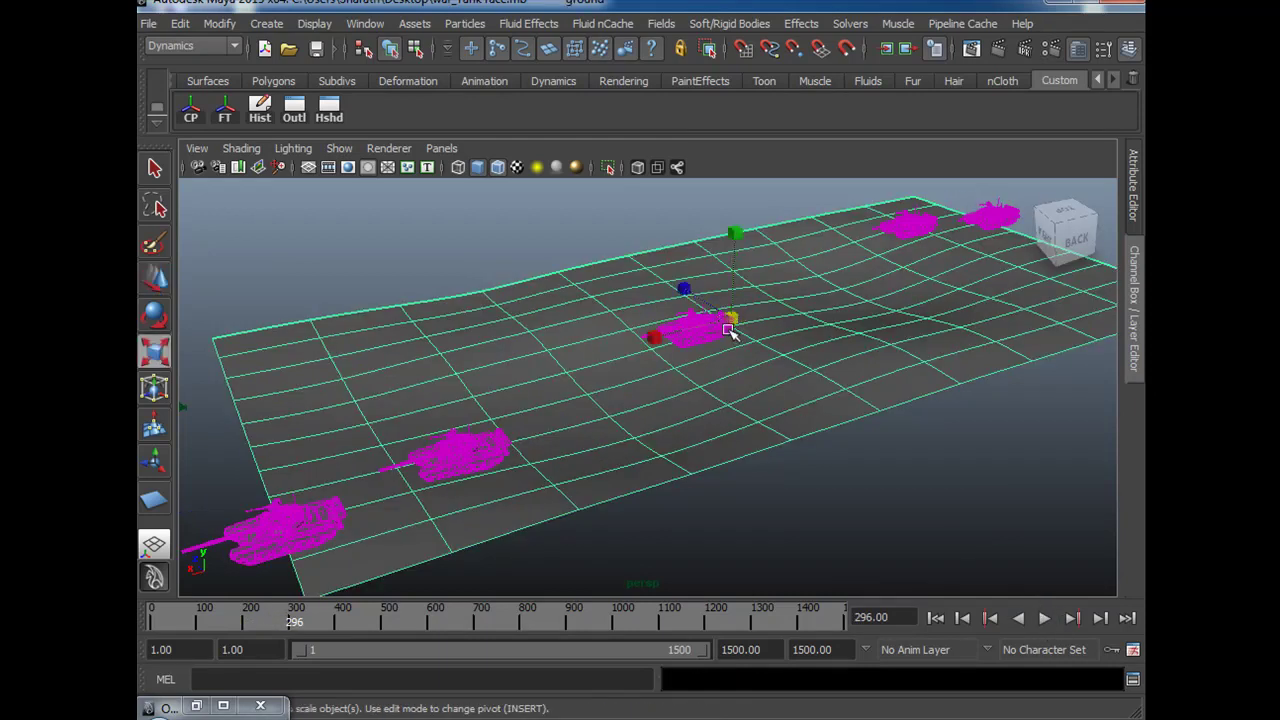
click(683, 288)
drag(683, 288, 663, 273)
mouse_move(734, 231)
mouse_down()
mouse_move(737, 271)
mouse_move(729, 190)
mouse_move(732, 212)
mouse_up()
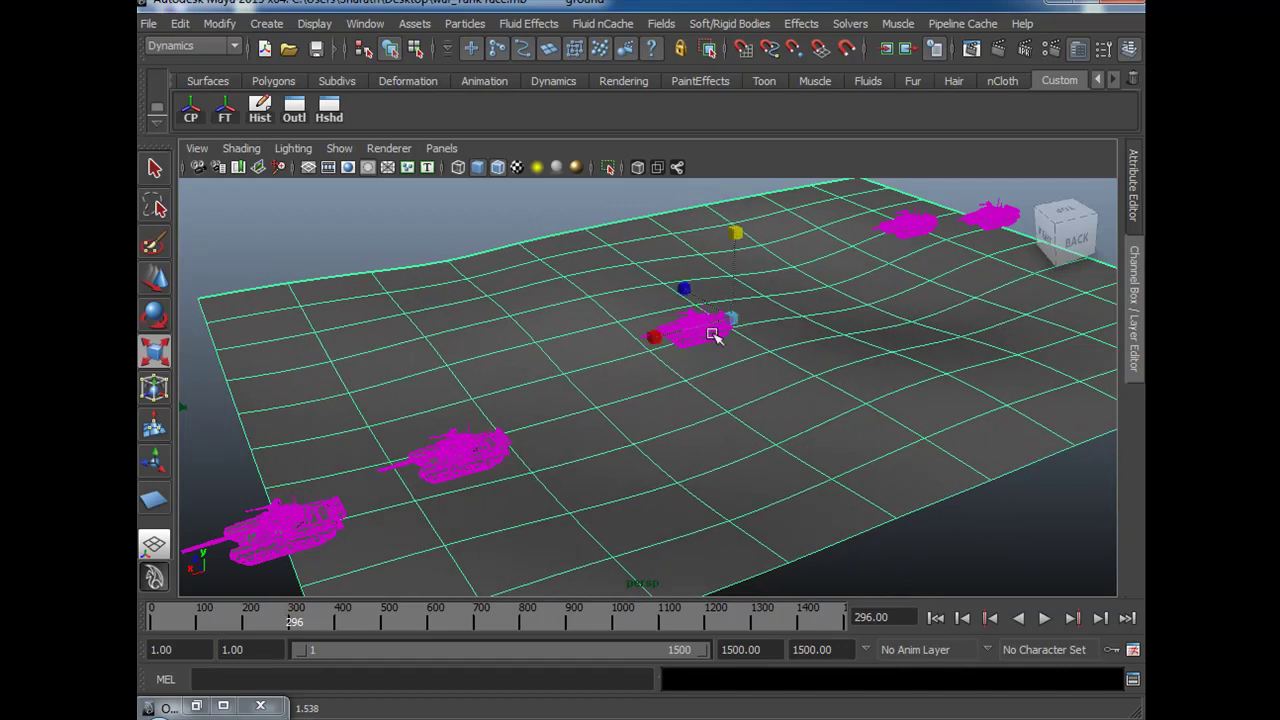
drag(657, 339, 649, 337)
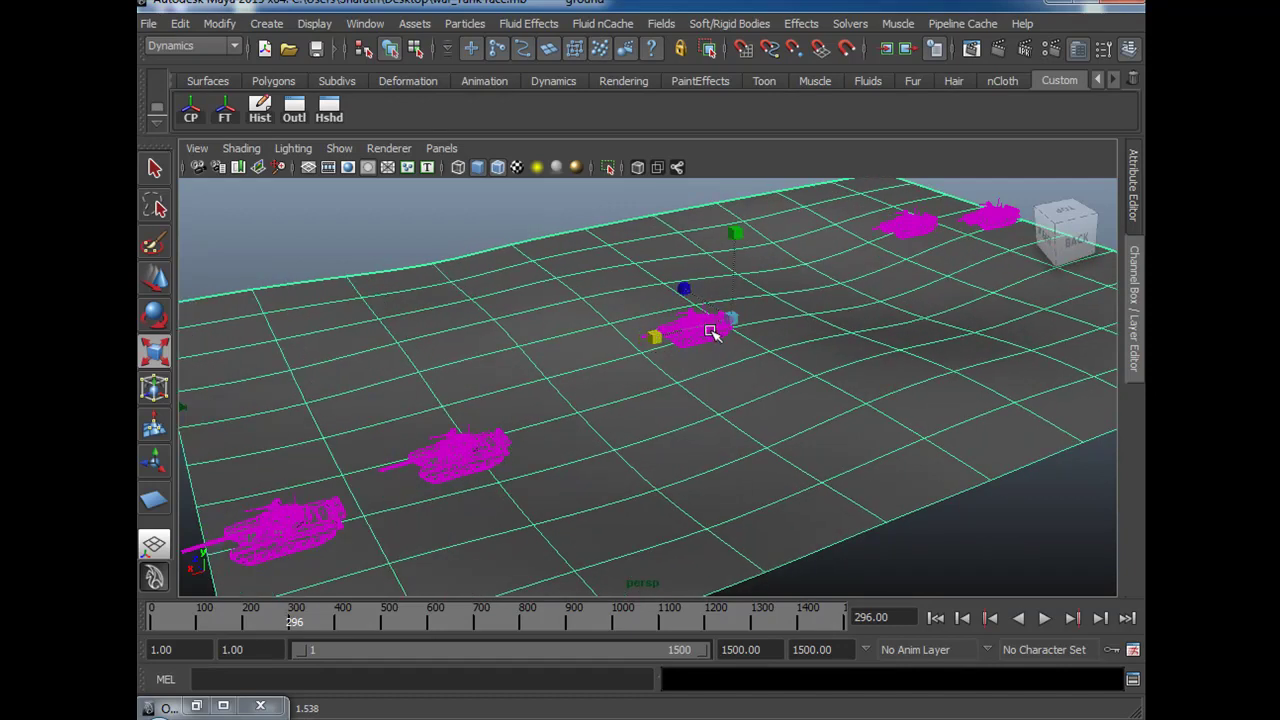
drag(683, 291, 674, 283)
key(e)
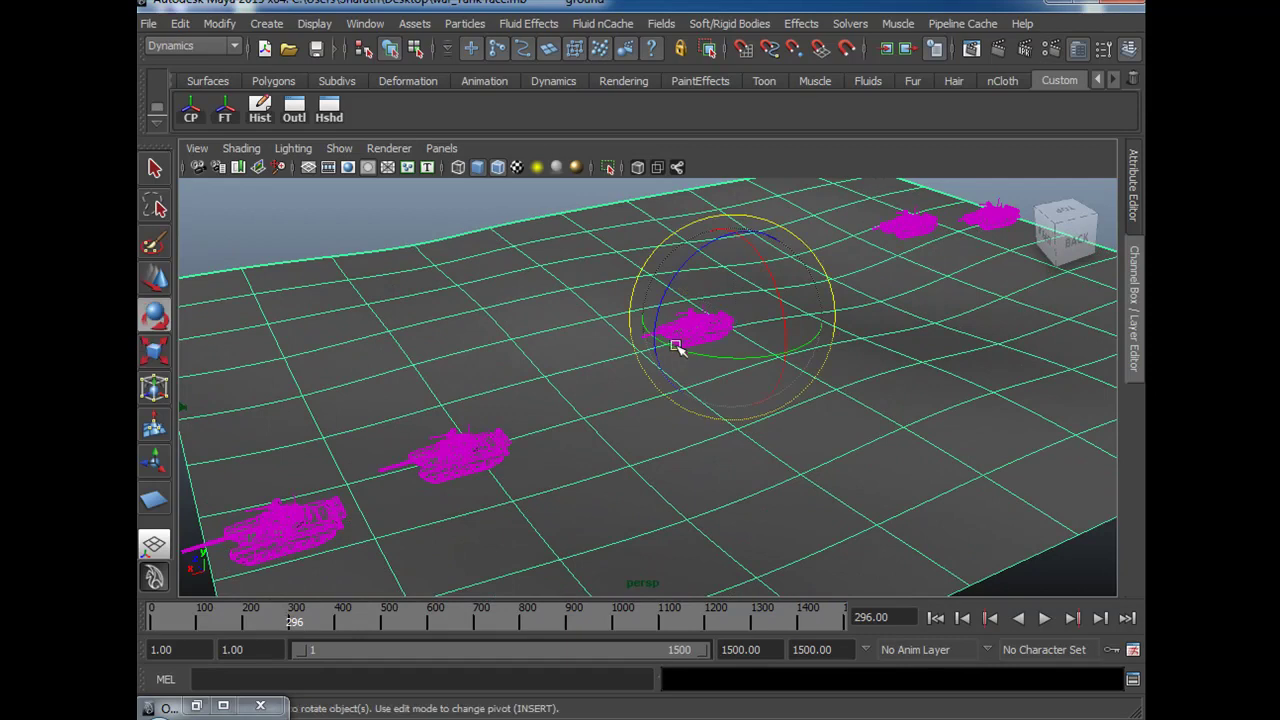
key(w)
drag(680, 329, 700, 323)
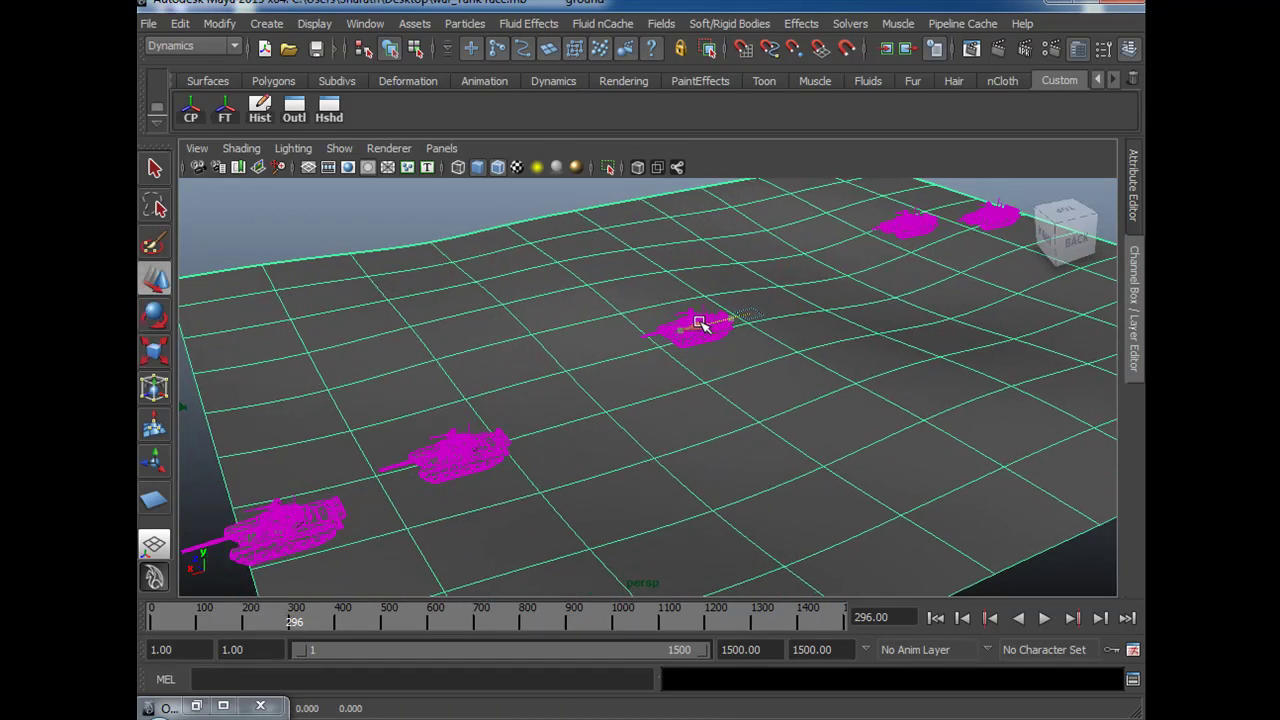
Deselect the ground, replay the simulation from the first frame with the whole surface in view and stop it near frame 215.
click(936, 619)
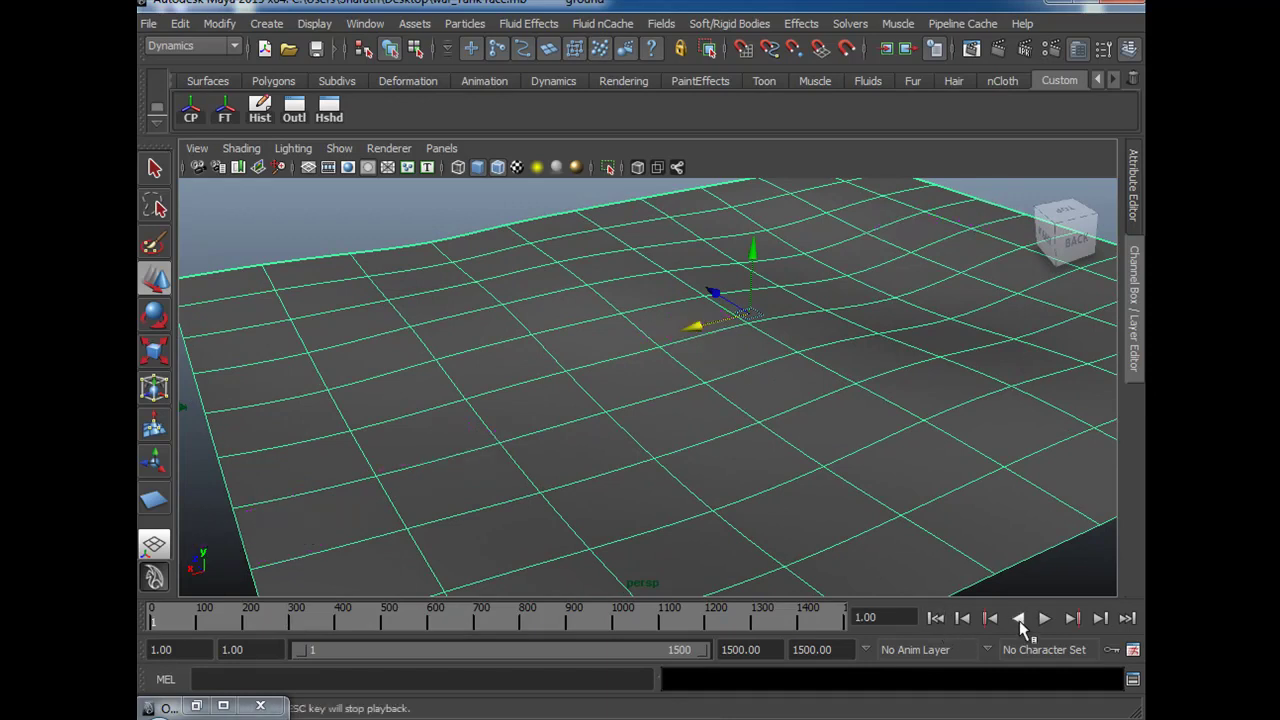
click(1052, 580)
click(1044, 618)
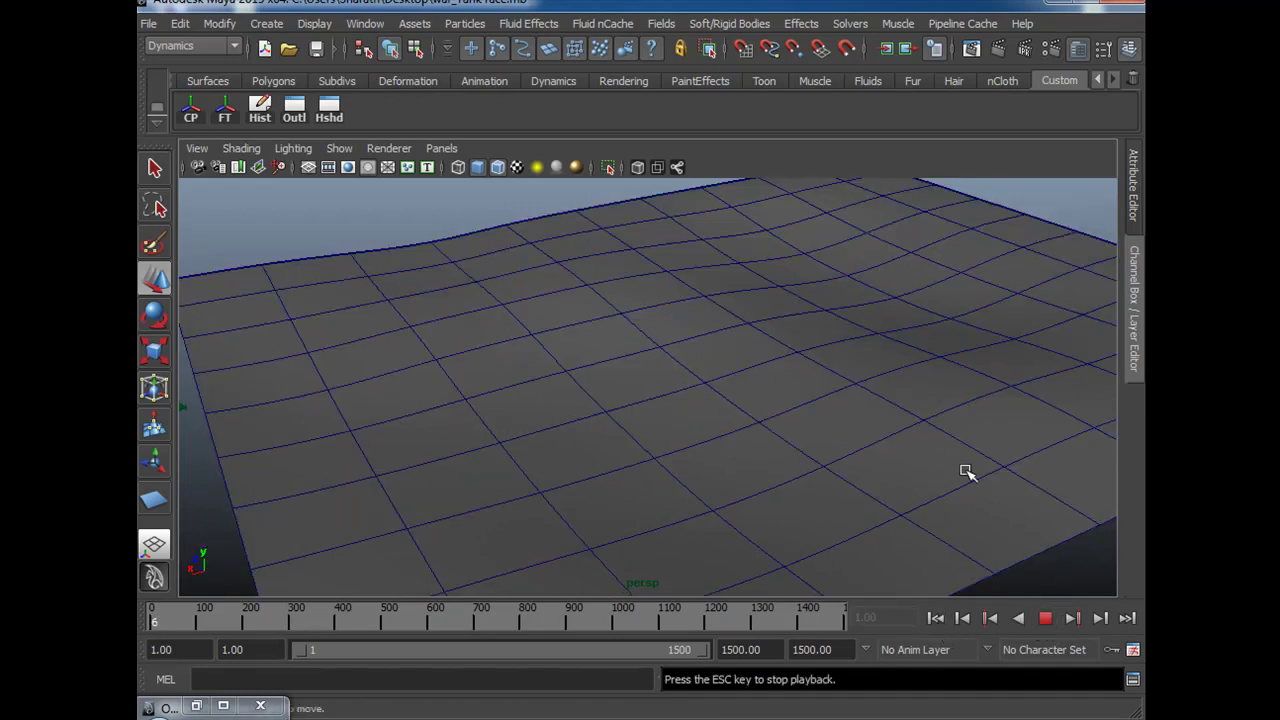
alt+right_drag(970, 413, 806, 454)
alt+drag(846, 470, 857, 456)
alt+right_drag(842, 458, 920, 506)
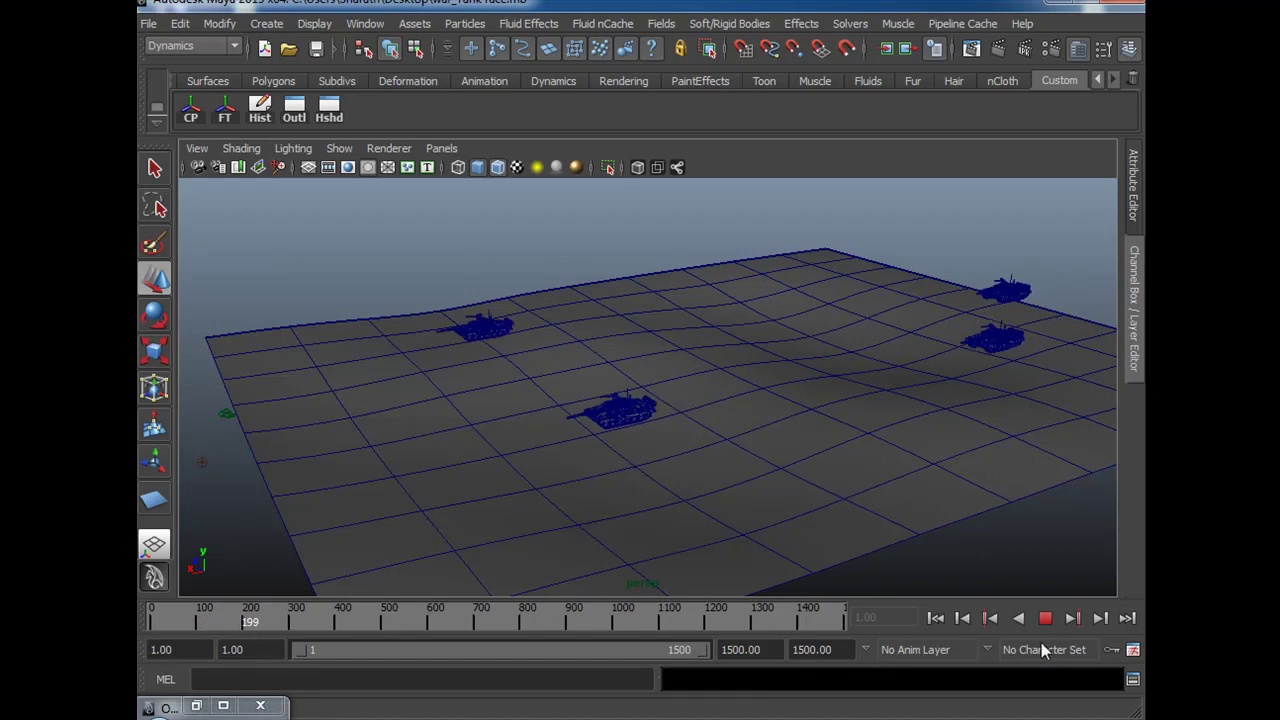
click(1047, 620)
Resume the simulation while facing the tanks from the front and stop it near frame 284.
alt+drag(723, 520, 952, 520)
click(1044, 619)
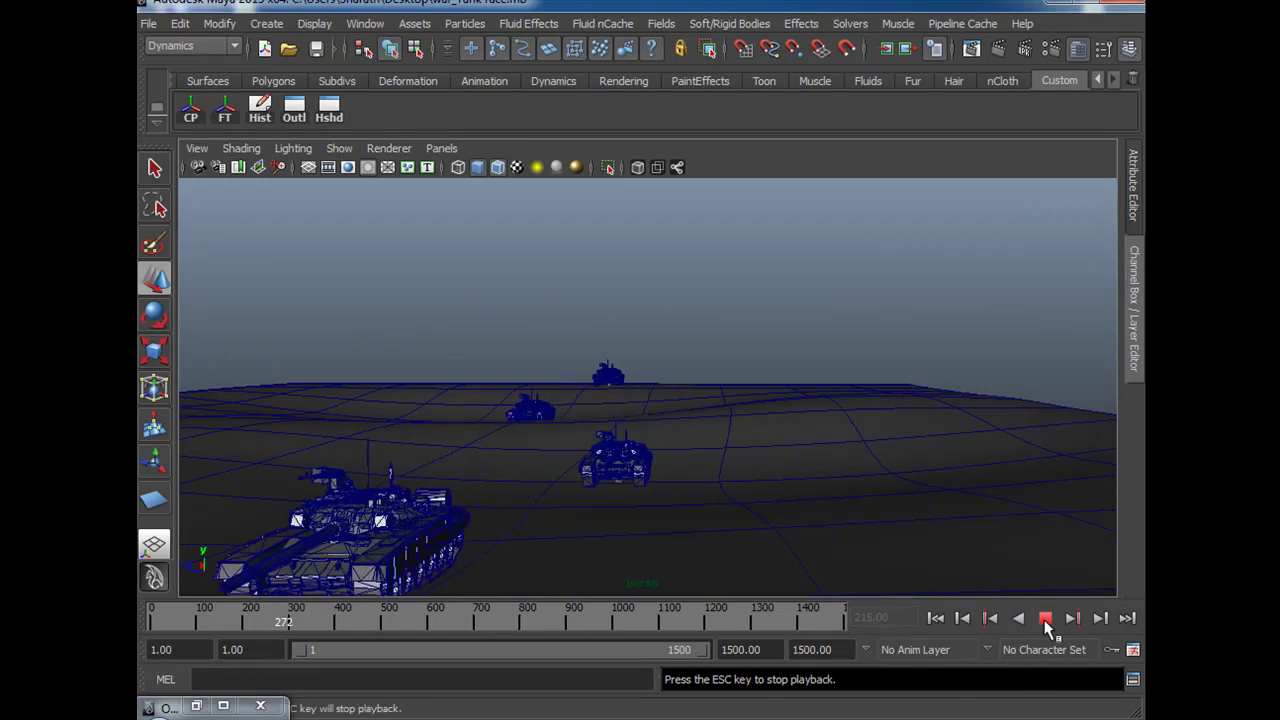
click(1045, 619)
Select only the tank particles, leaving the ground out of the selection, and open the particle shape's attributes.
alt+drag(709, 517, 689, 546)
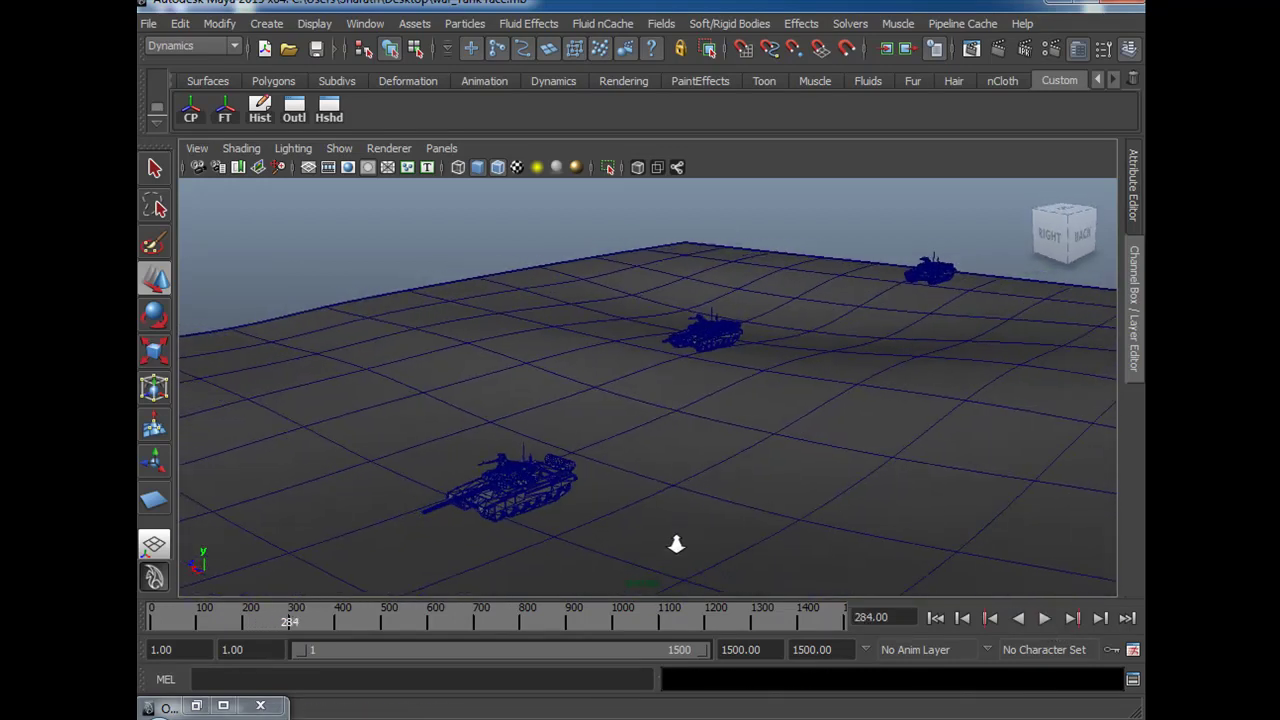
drag(461, 417, 684, 551)
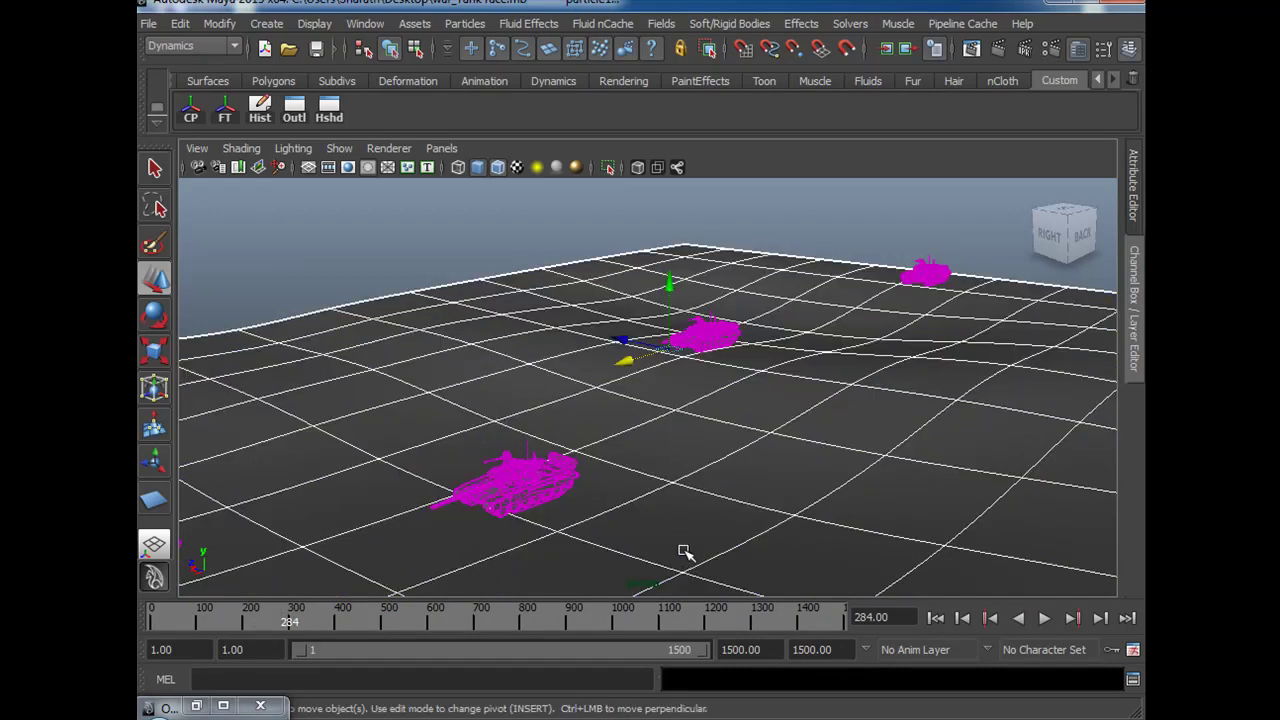
shift+click(729, 496)
key(ctrl+a)
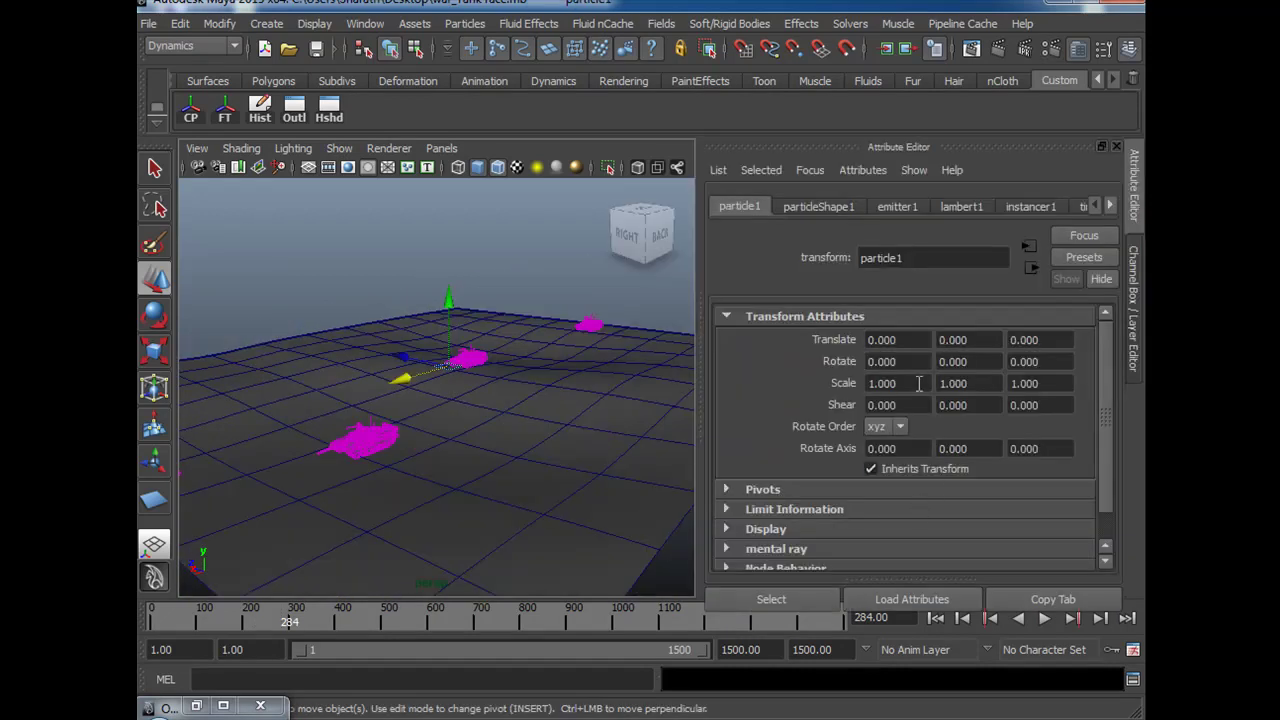
click(820, 207)
Set the instancer's Aim Direction rotation option to Velocity for the tank particles and close the attributes.
scroll(990, 406, down, 2)
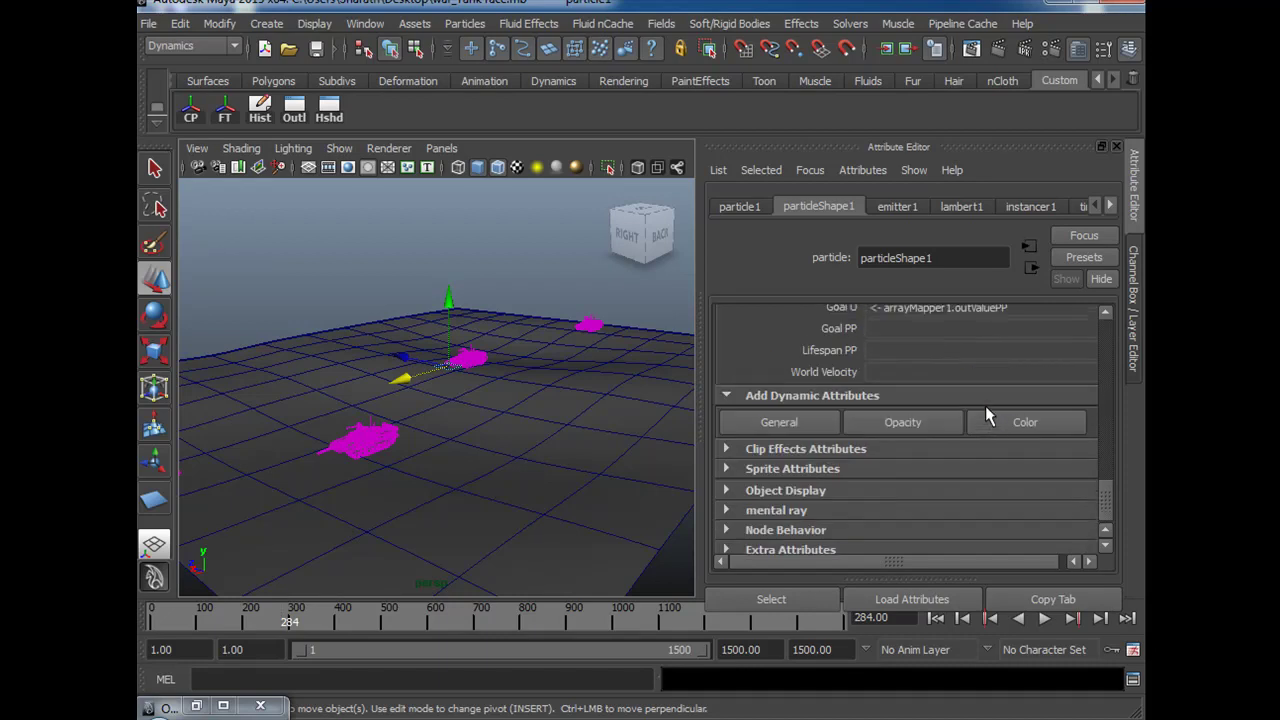
scroll(983, 408, up, 5)
click(804, 397)
scroll(950, 430, up, 4)
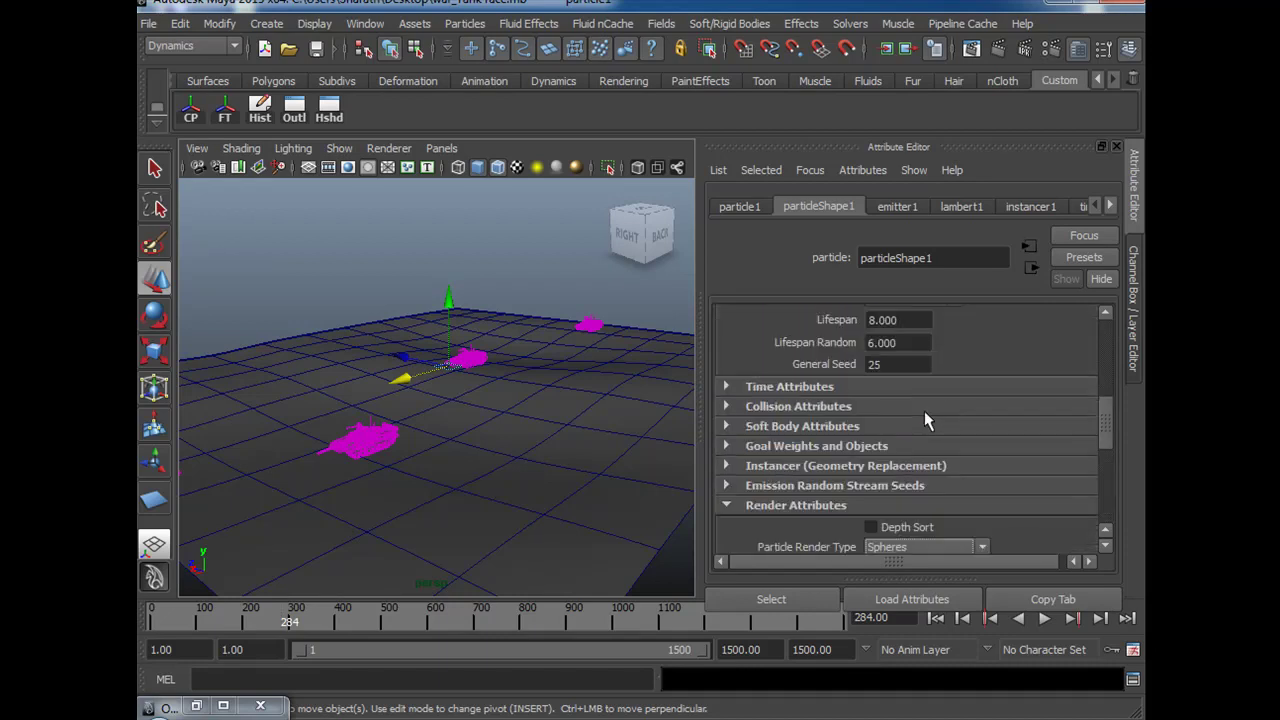
scroll(908, 414, up, 1)
scroll(908, 414, down, 1)
click(794, 465)
scroll(999, 386, down, 3)
scroll(1036, 398, down, 3)
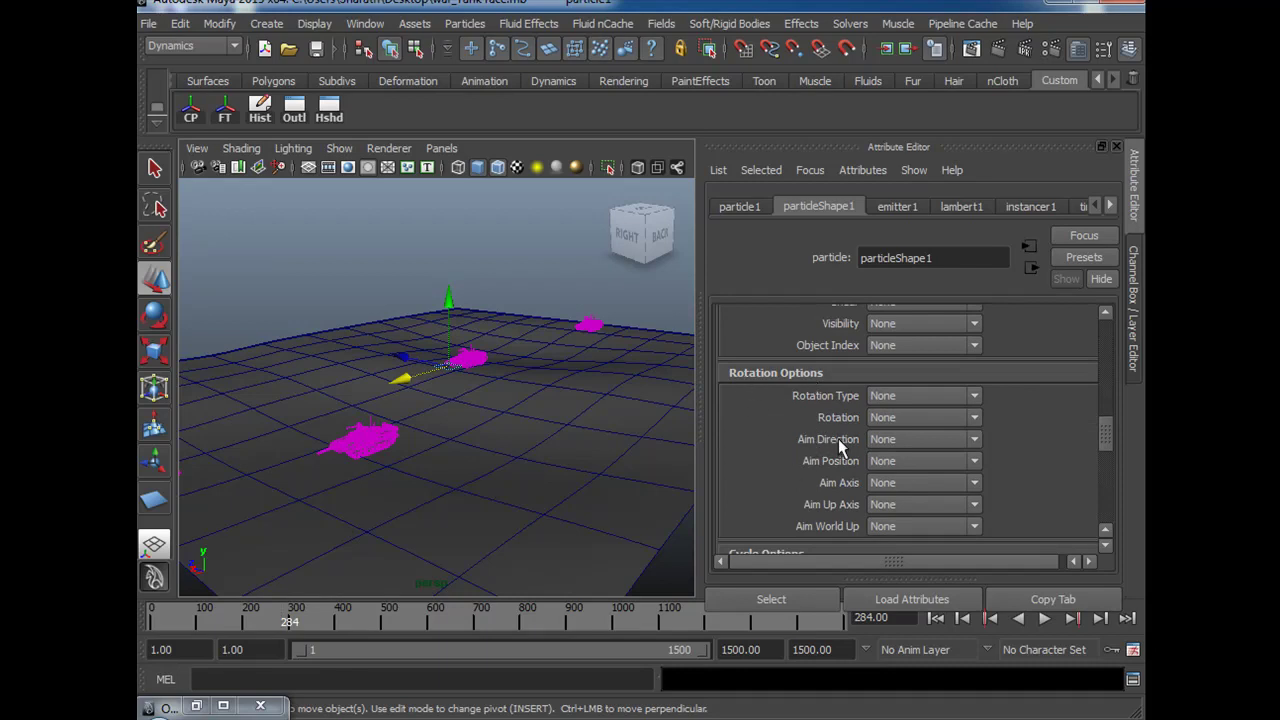
click(901, 440)
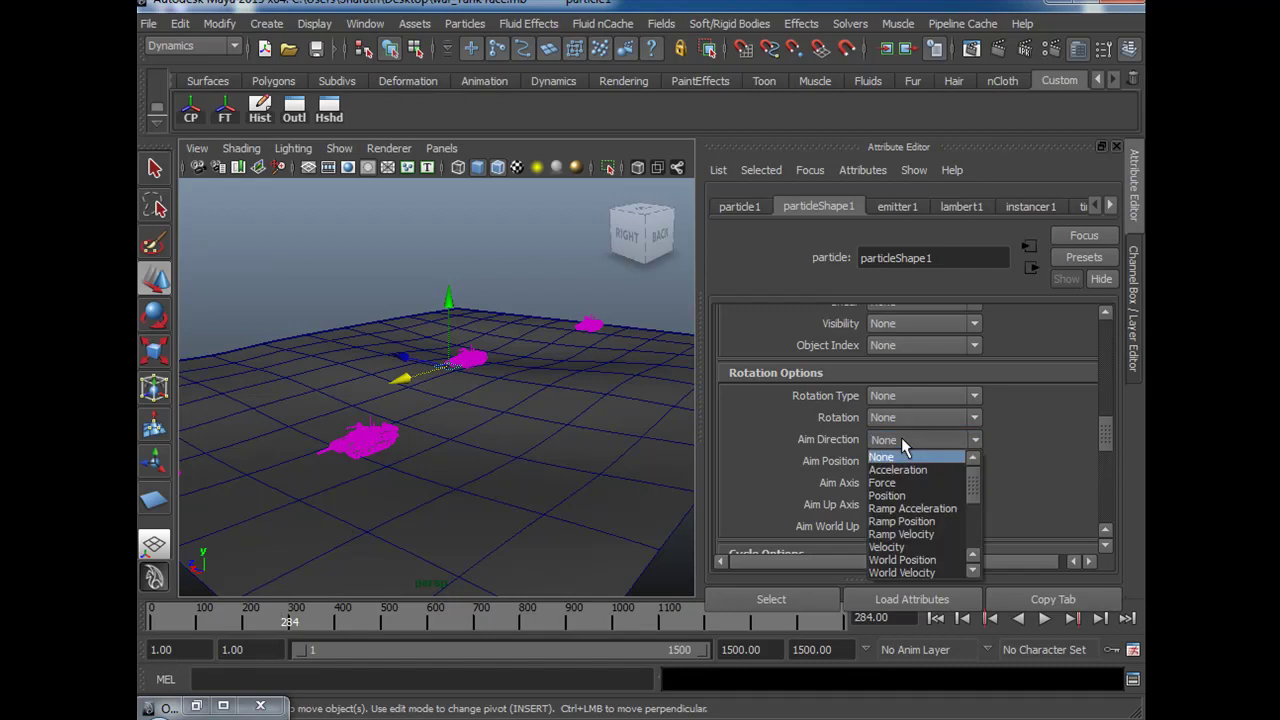
click(909, 546)
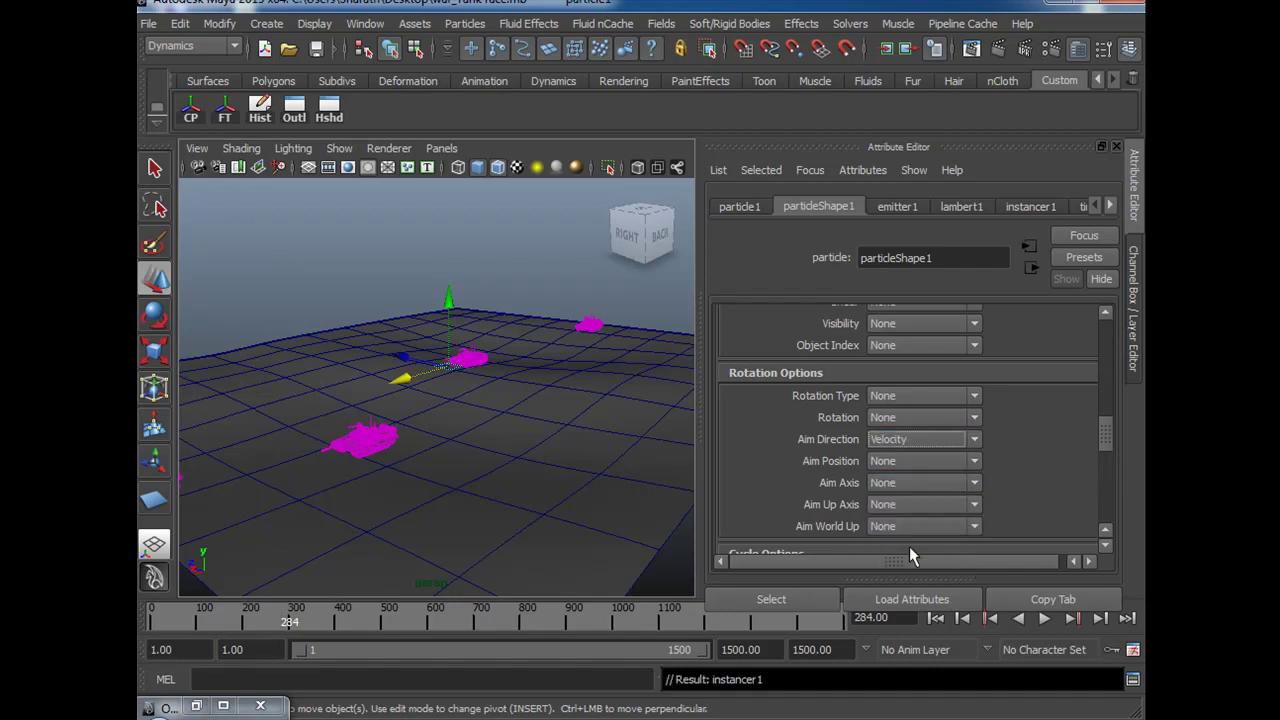
click(1137, 190)
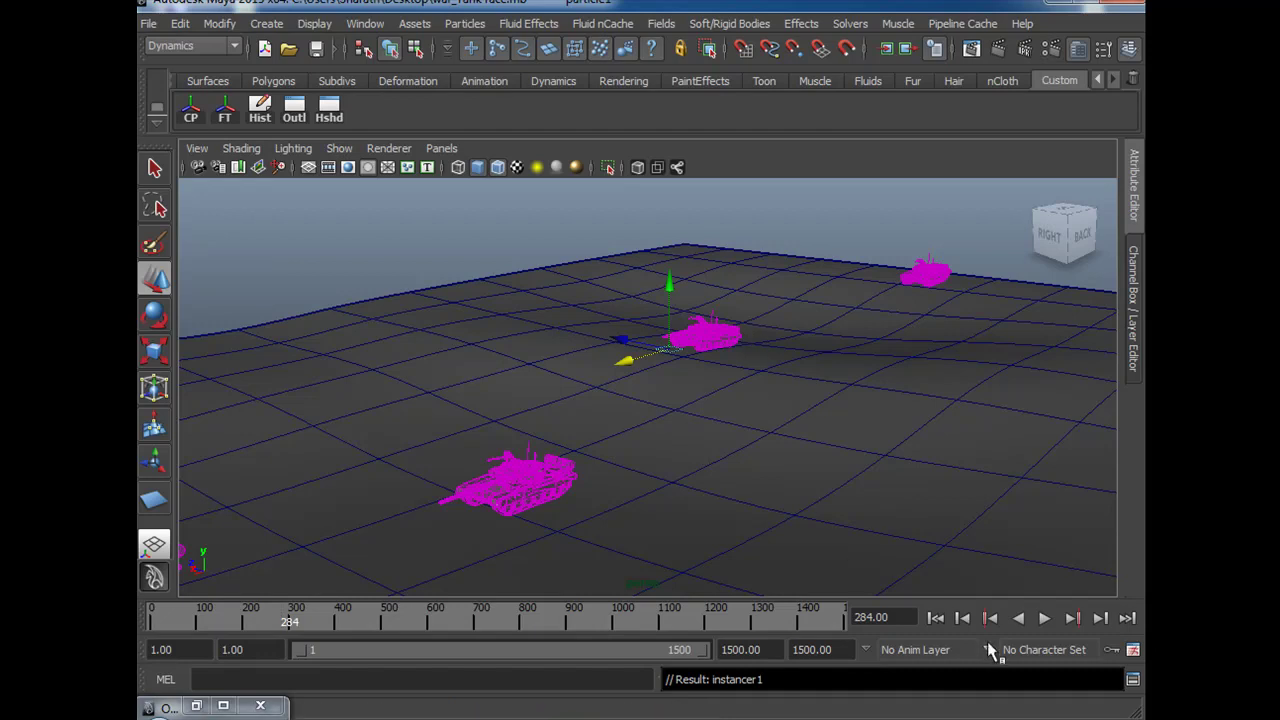
Replay the simulation from the first frame in the perspective view with the particles deselected and stop it near frame 308.
click(936, 620)
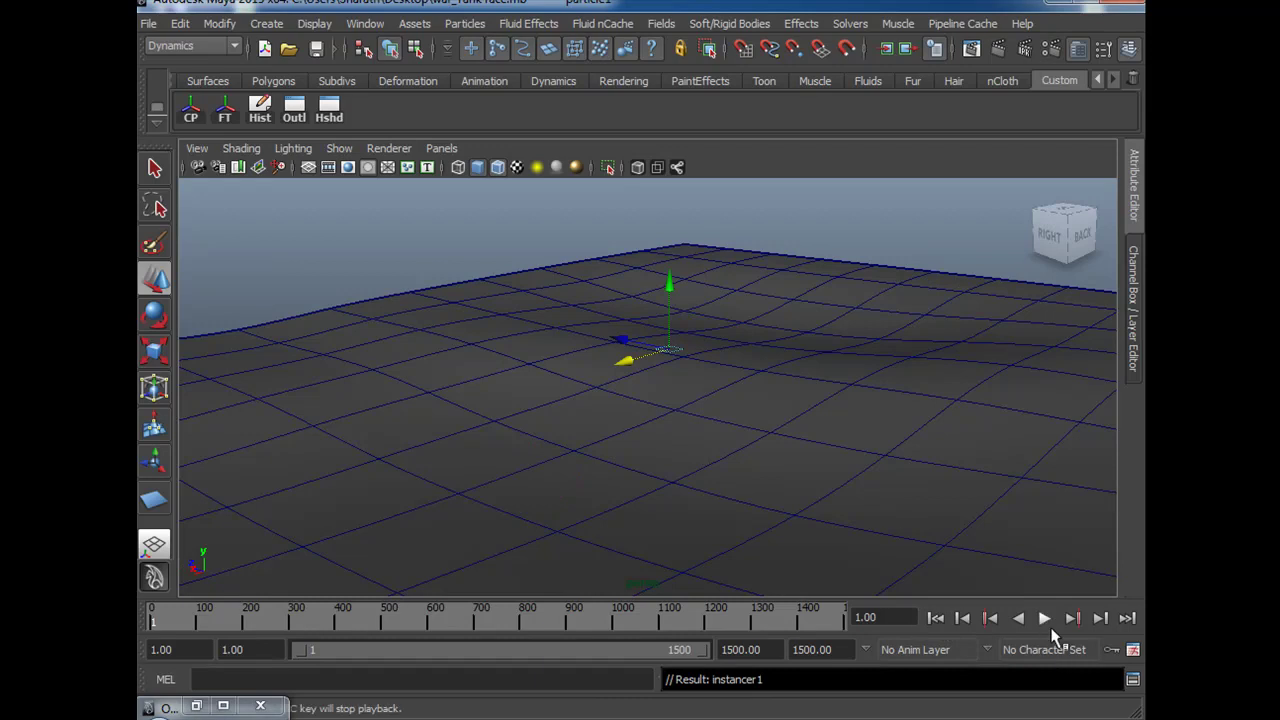
click(1043, 620)
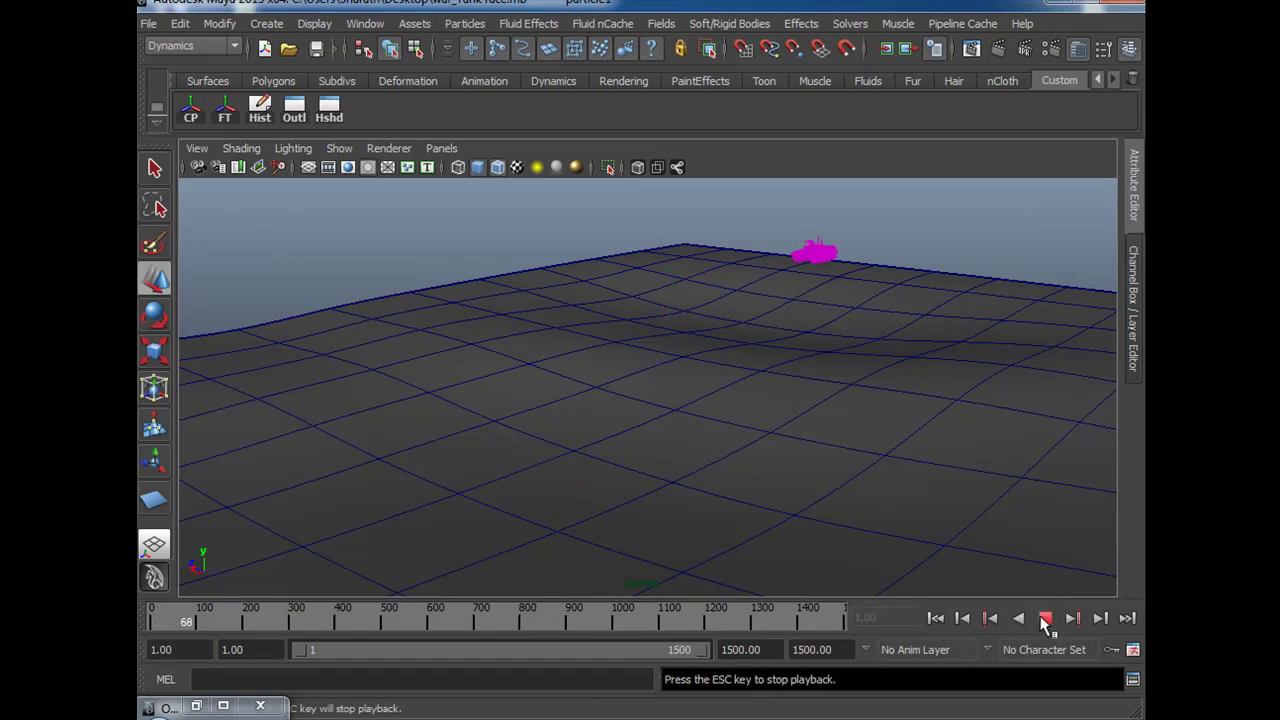
click(1003, 225)
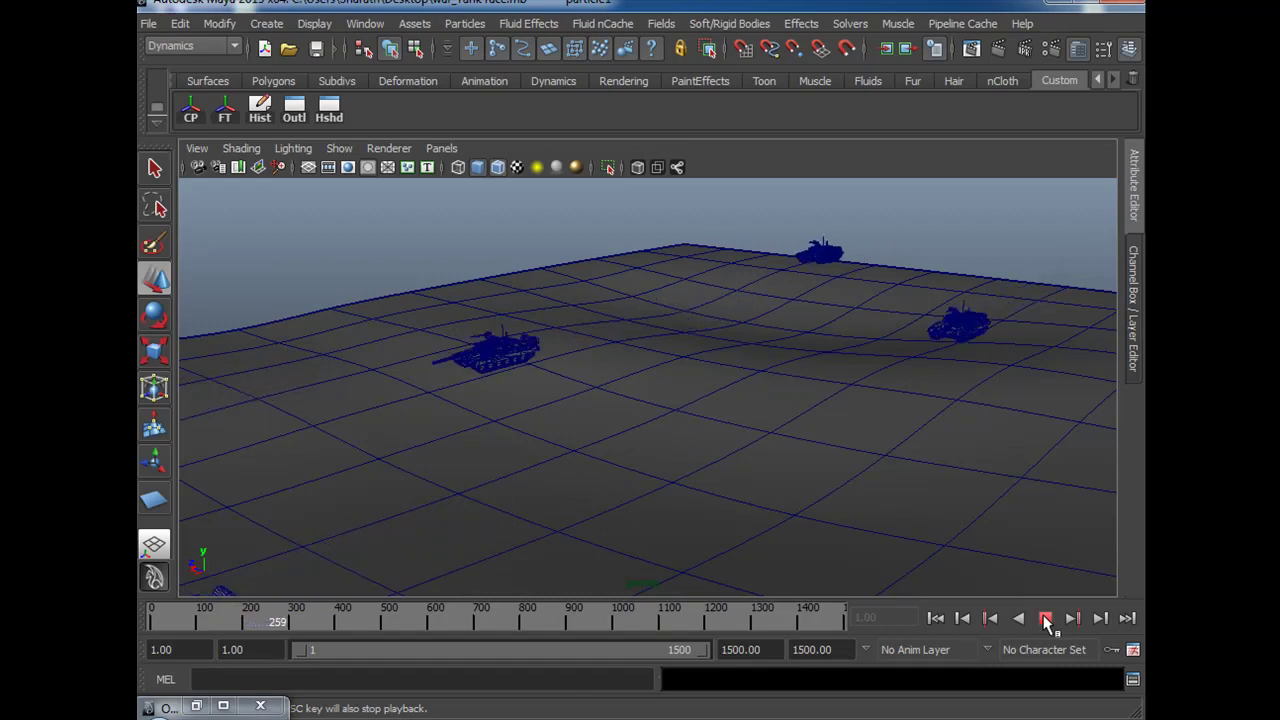
click(1046, 620)
Switch to the full camera1 view, select the ground surface and assign it a new Lambert material.
key(space)
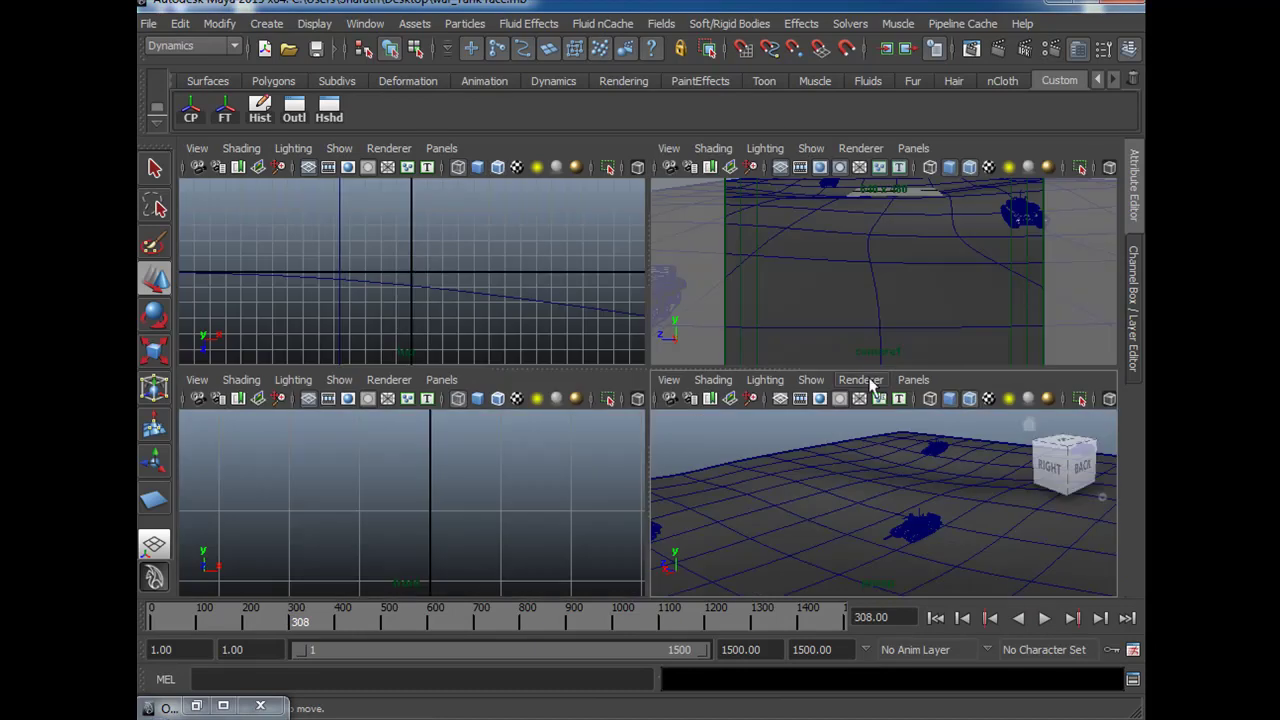
key(space)
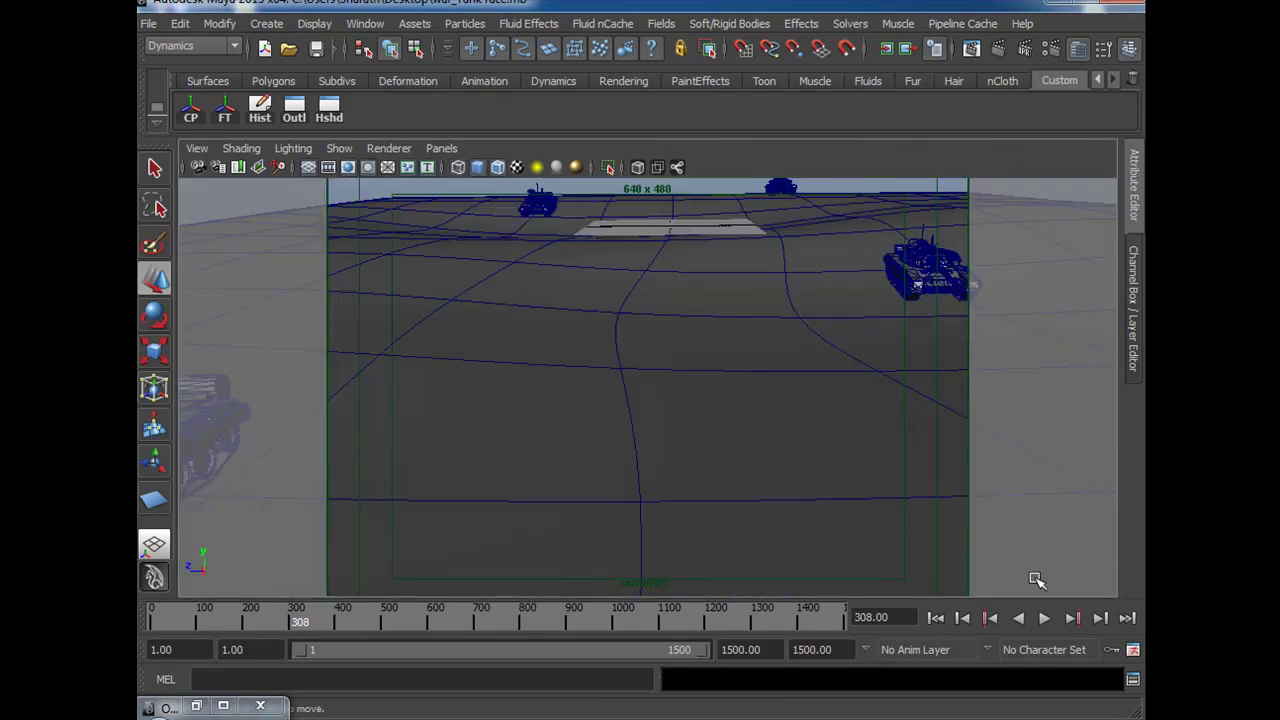
click(816, 389)
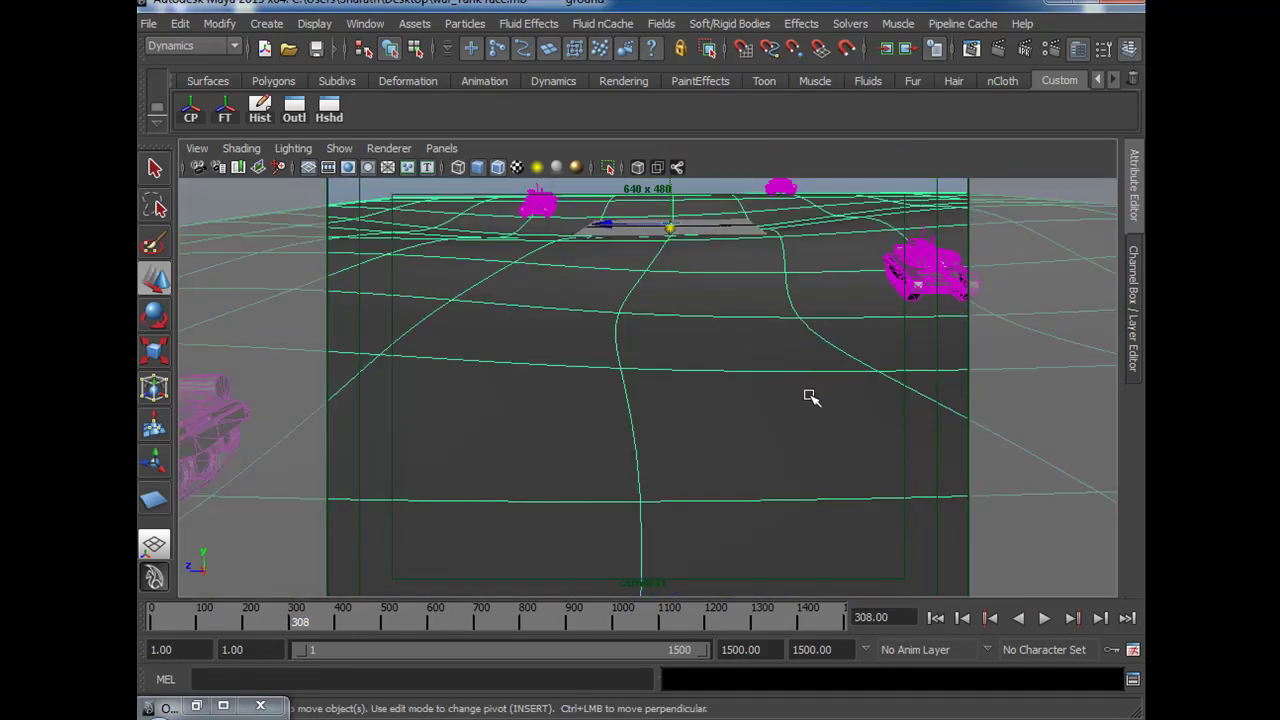
click(625, 82)
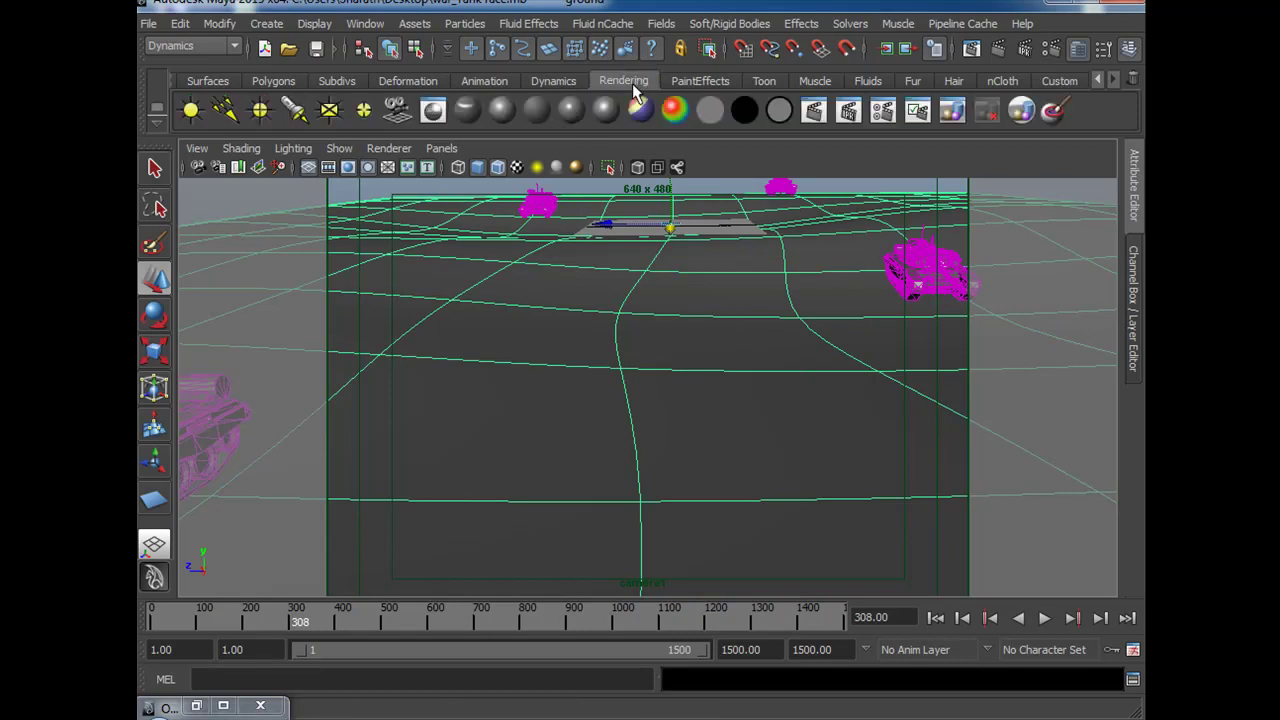
click(536, 111)
click(876, 206)
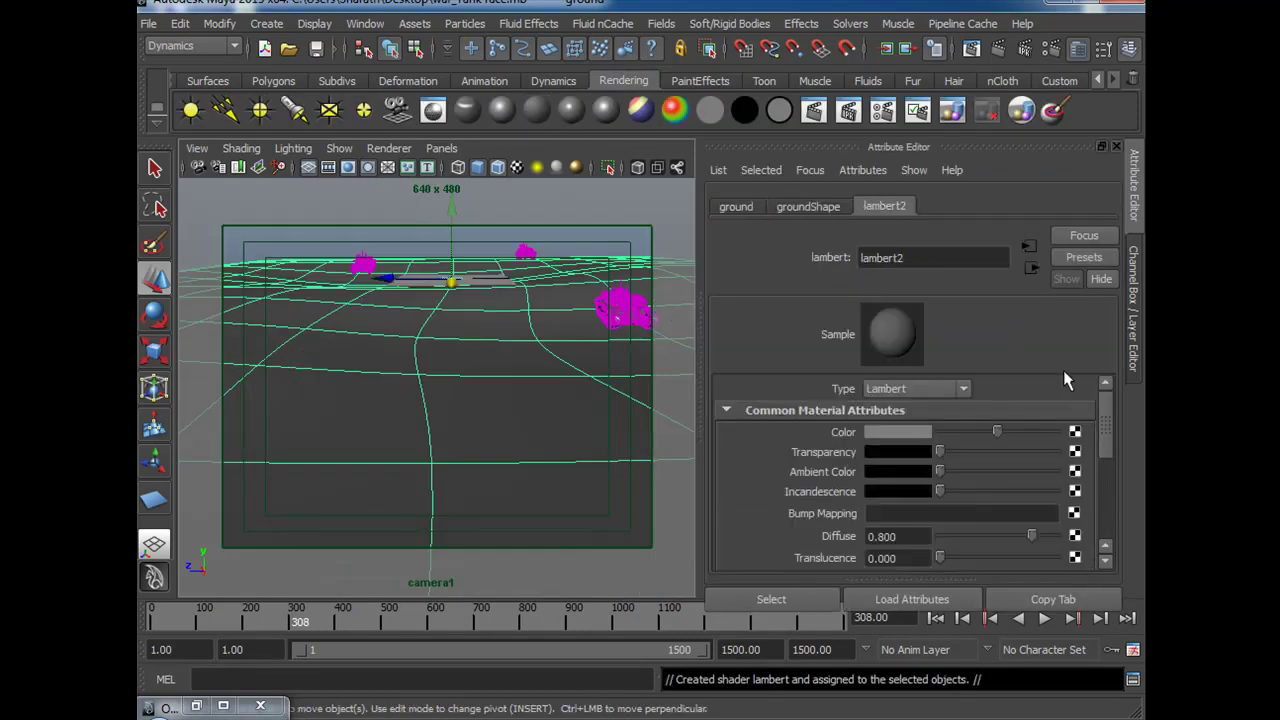
Map the ground material's color to a file texture using rough sand.jpg from the Desktop.
click(1074, 432)
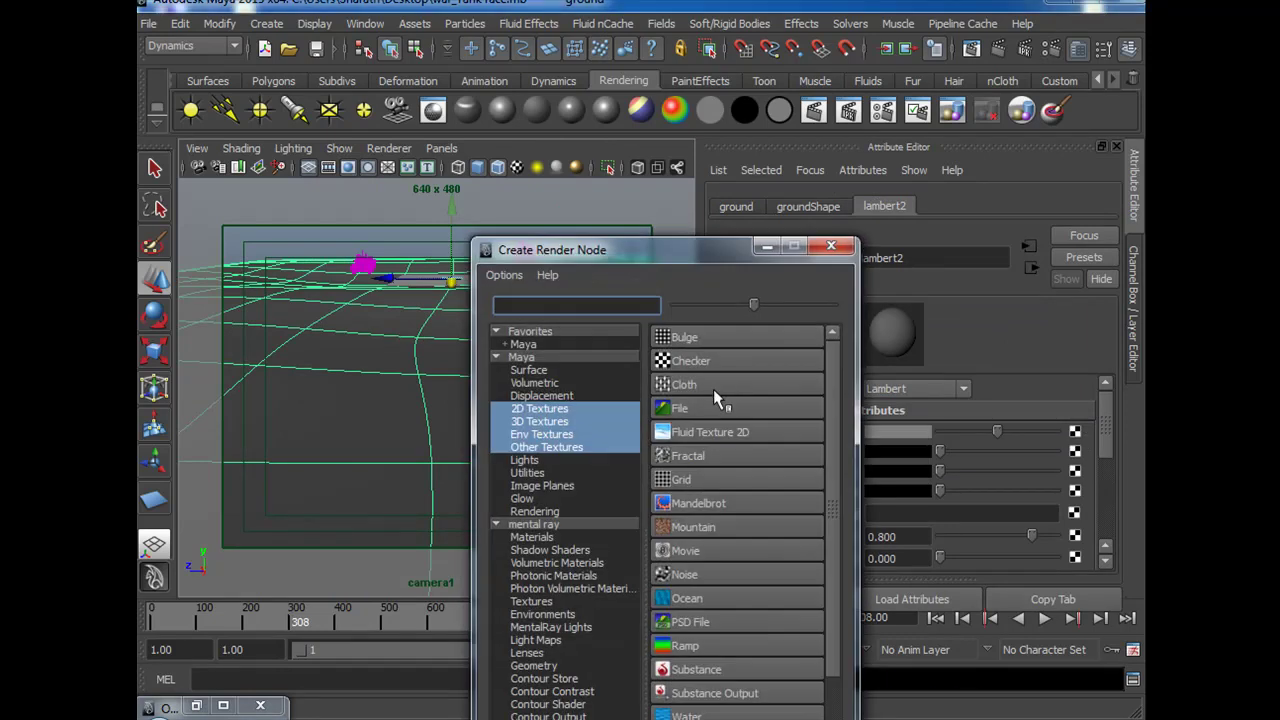
click(705, 413)
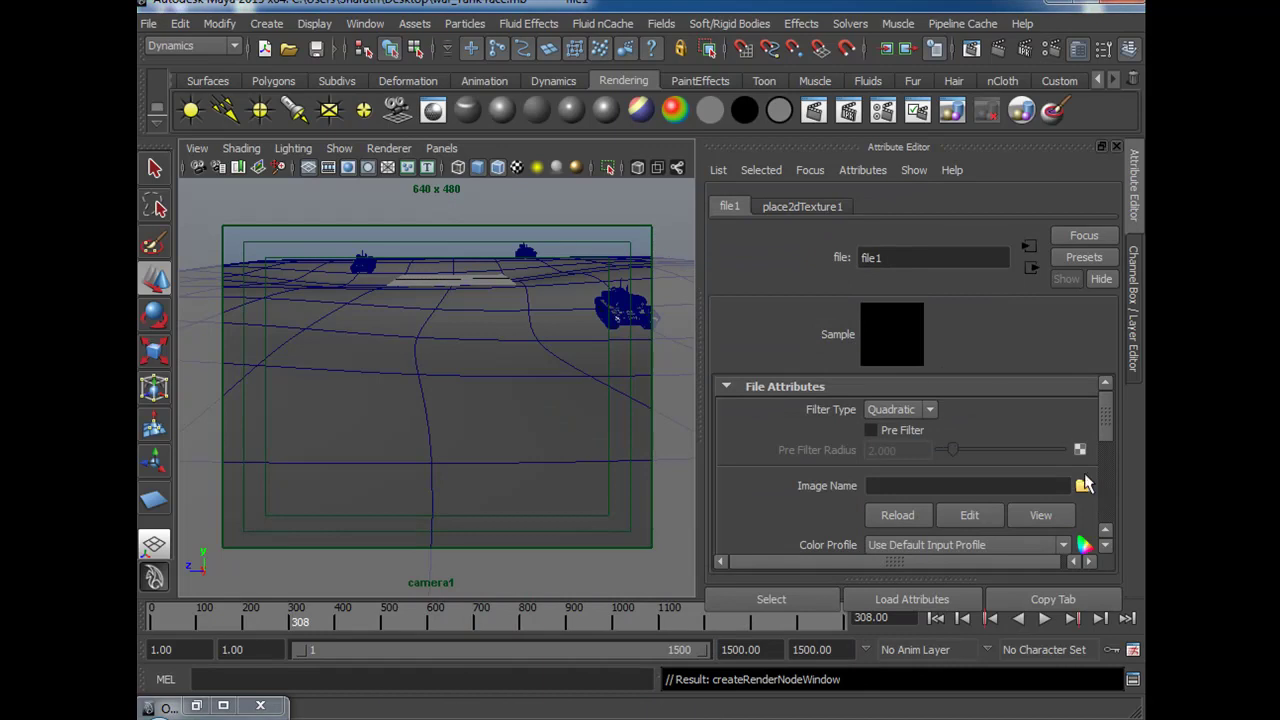
click(1083, 487)
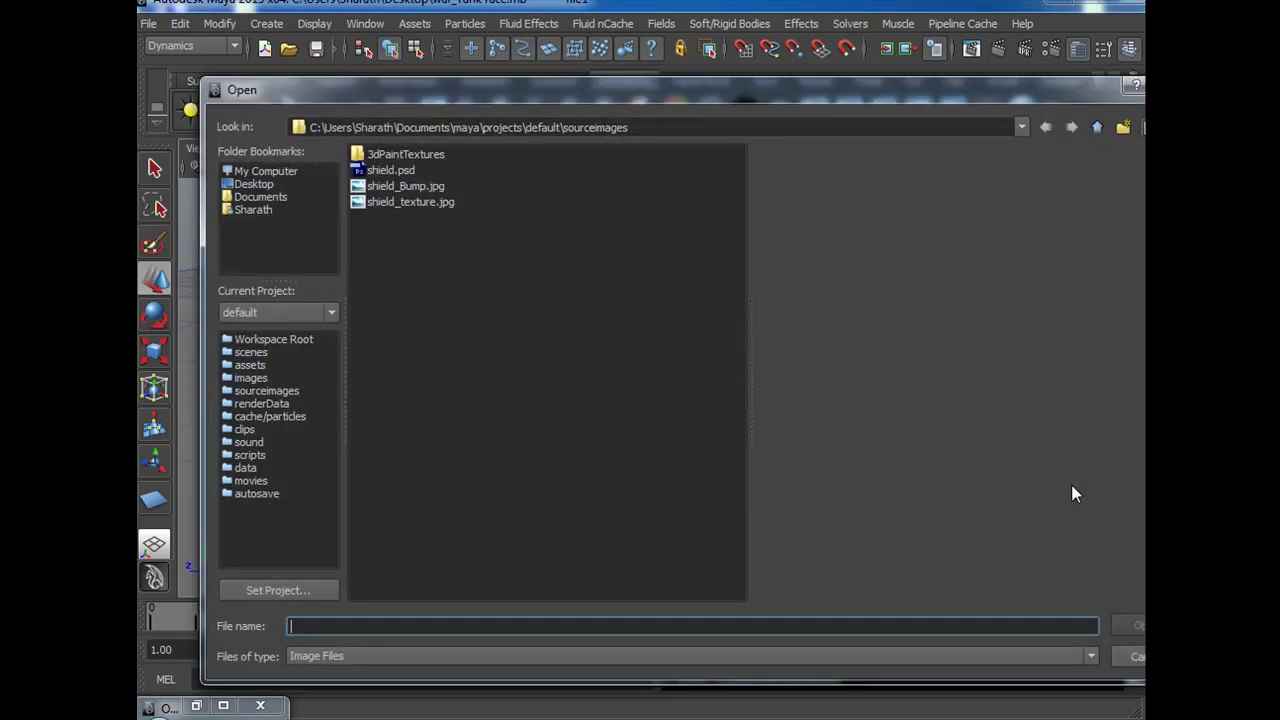
click(258, 184)
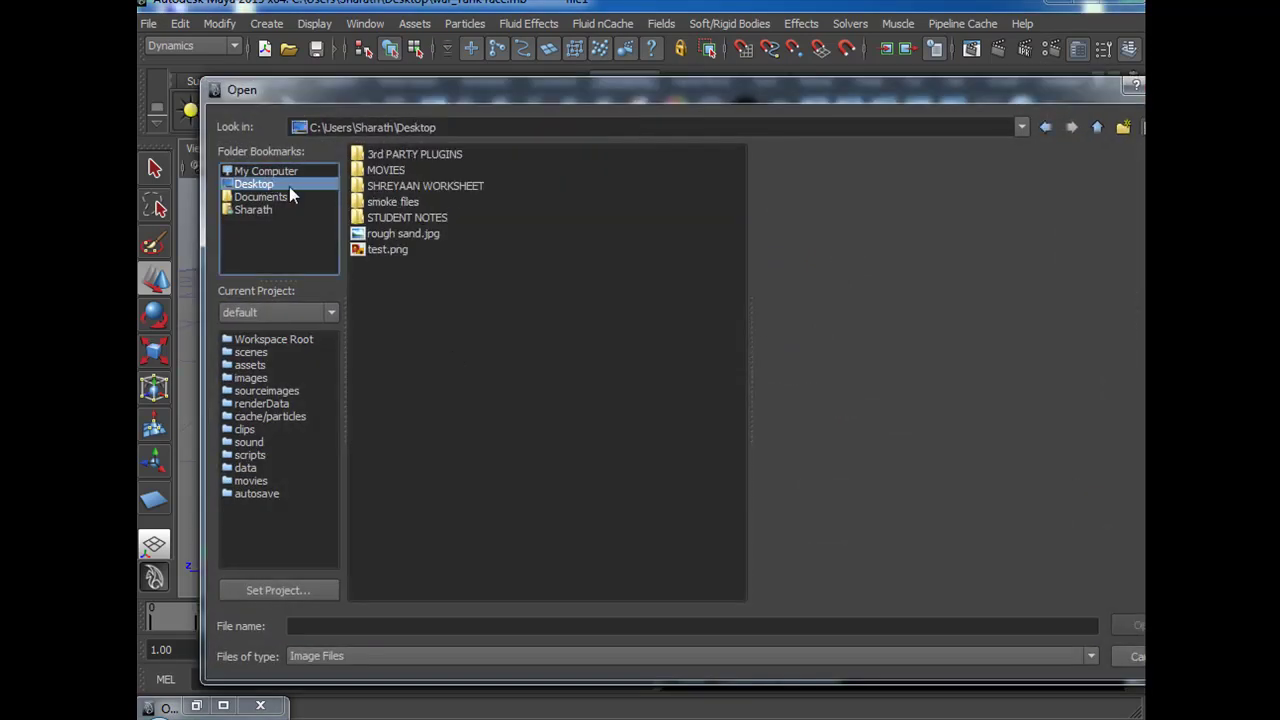
click(409, 233)
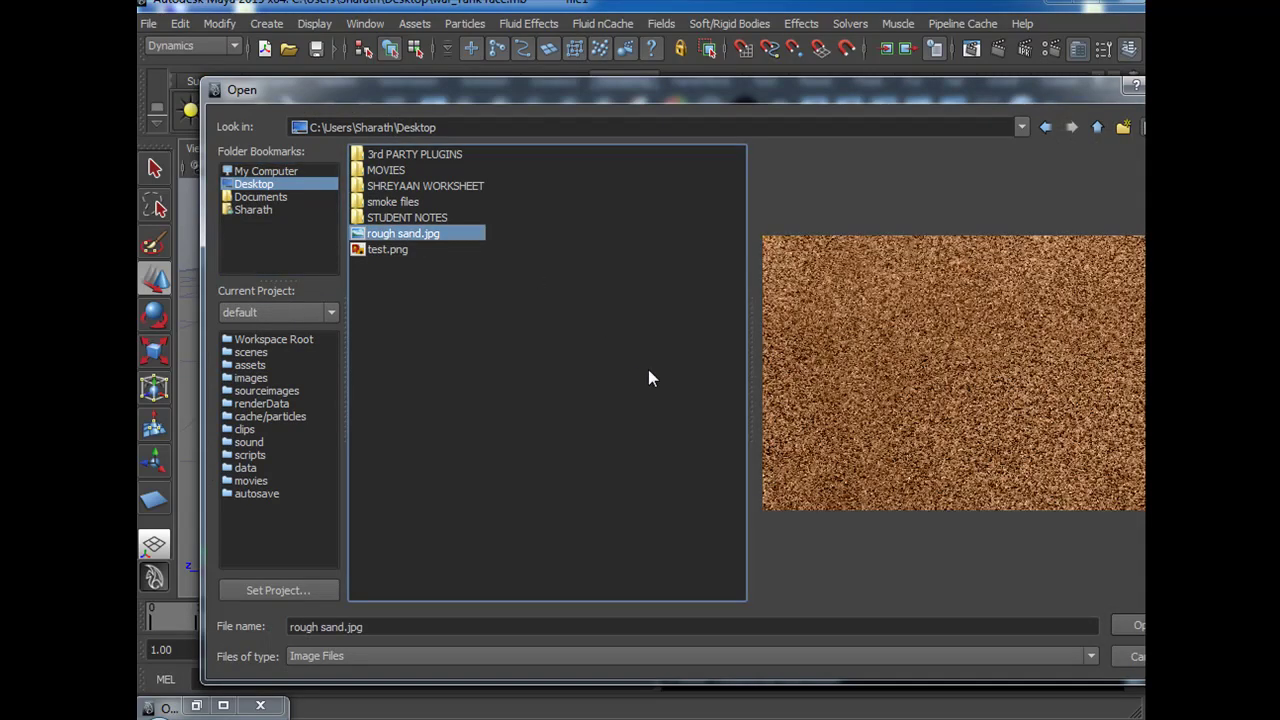
click(1136, 628)
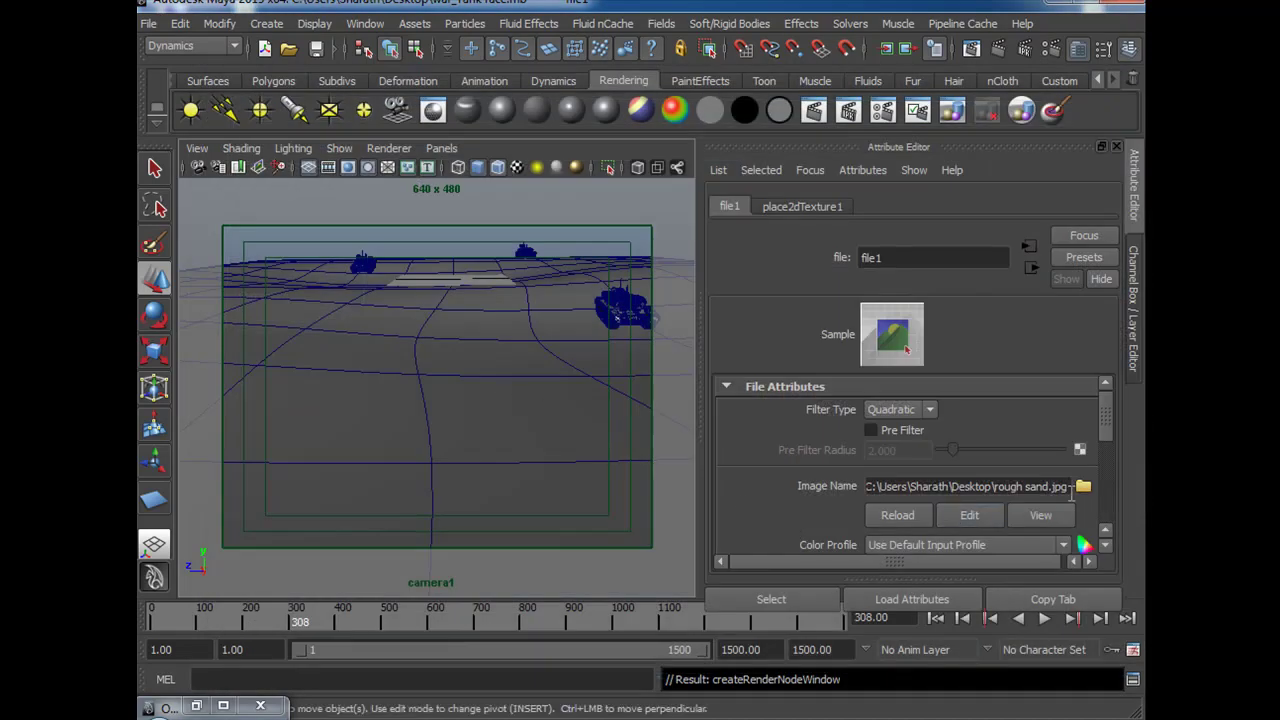
Open the sand texture's 2D placement attributes and turn on textured display in the camera view.
scroll(1107, 428, down, 2)
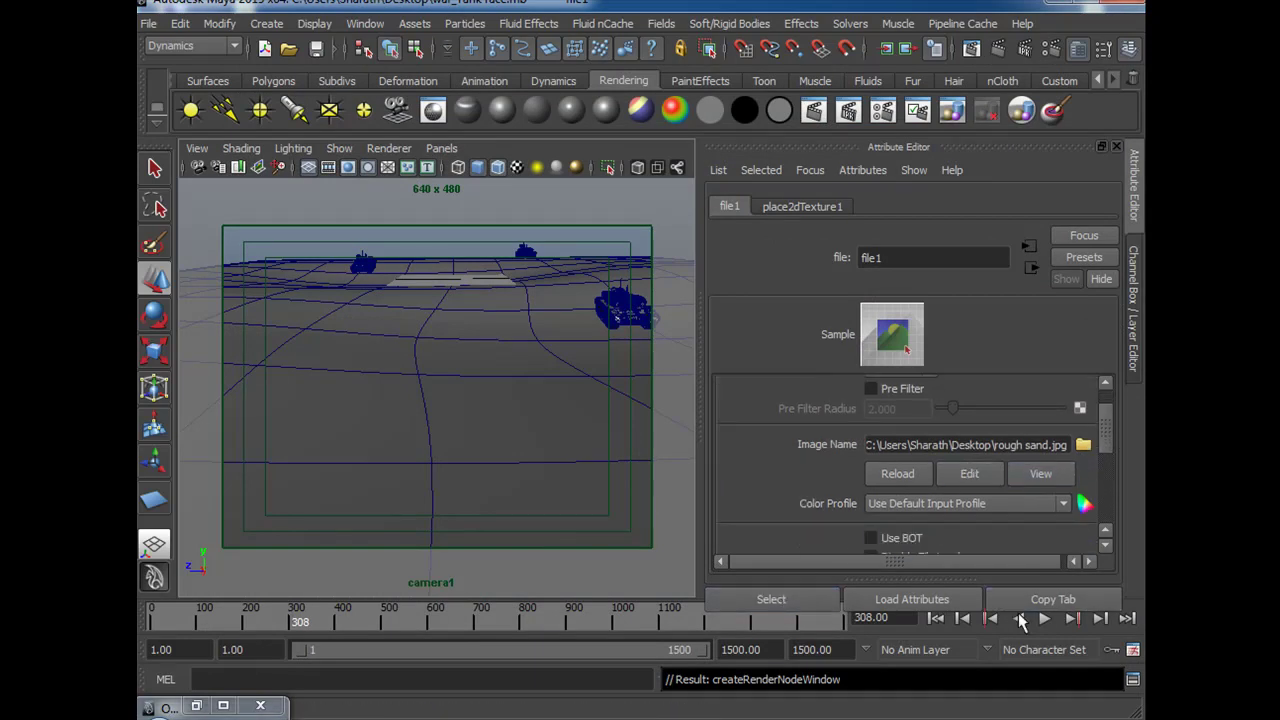
click(808, 209)
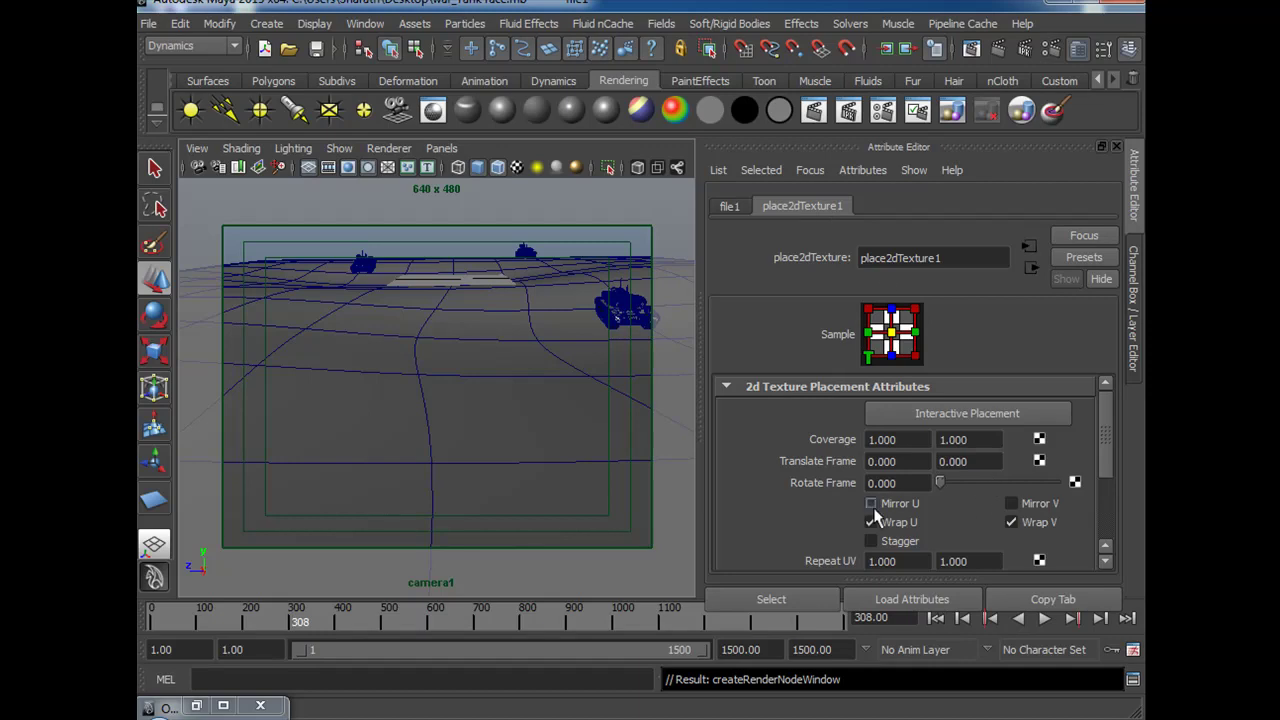
click(516, 168)
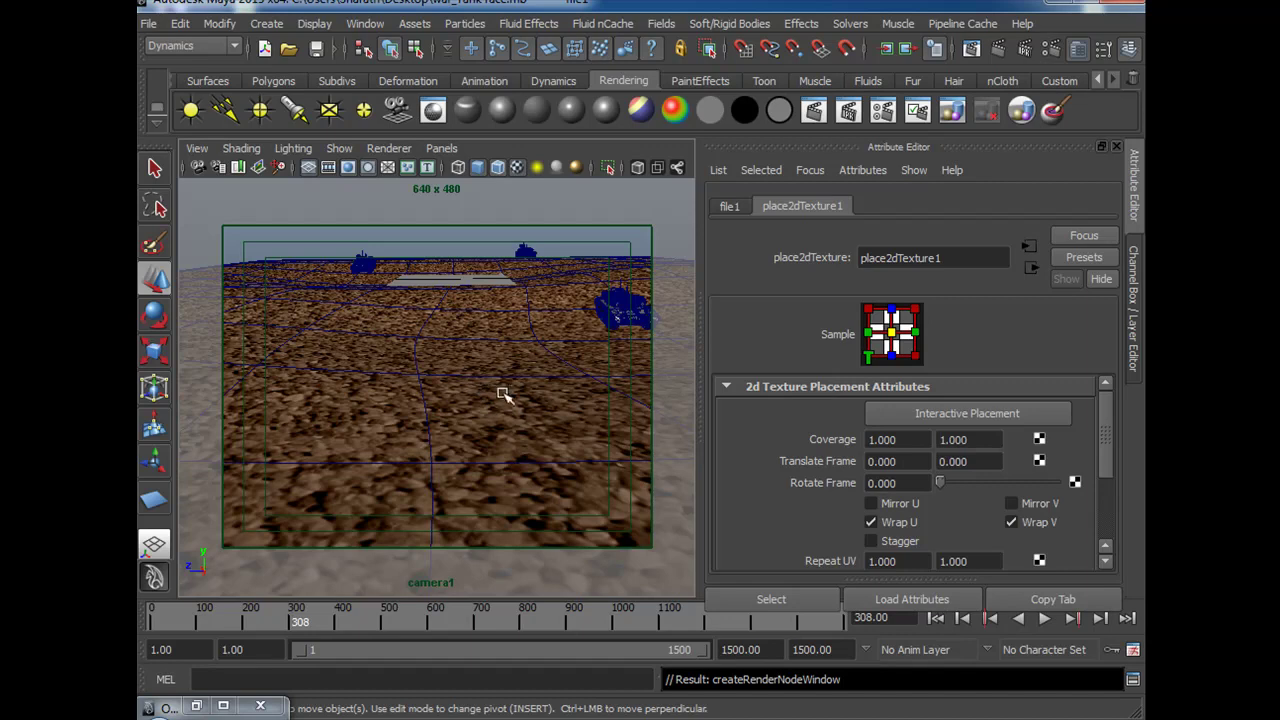
Set the sand texture's Repeat UV to 2 in both directions.
scroll(940, 520, down, 2)
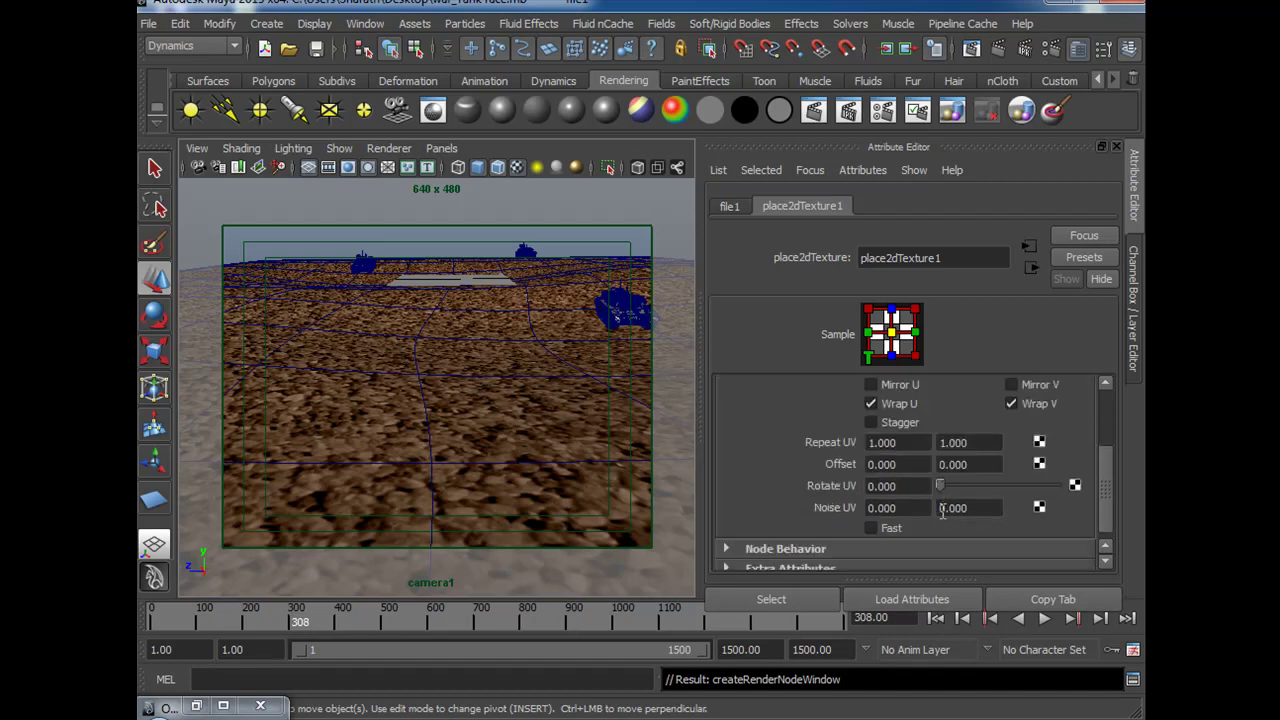
click(910, 442)
text(2)
key(Tab)
text(2)
key(Tab)
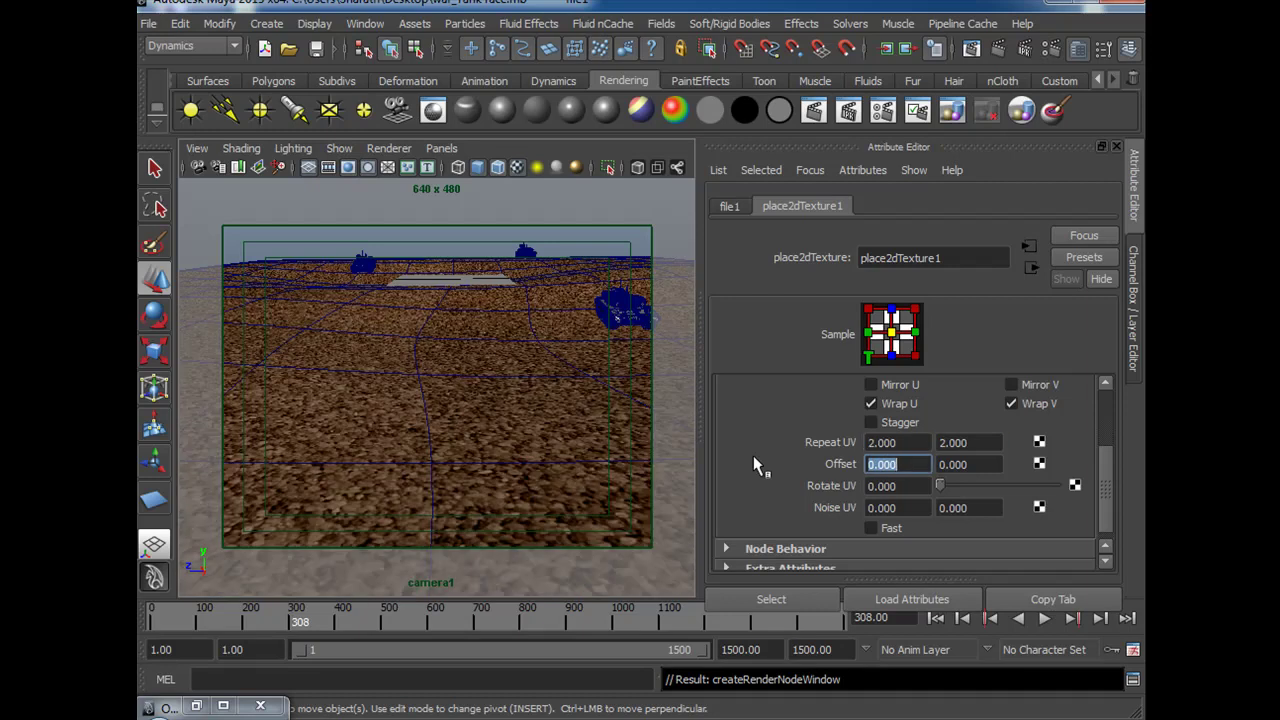
Set the sand texture's Repeat UV to 4 in both directions and close the attributes.
key(shift+Tab)
key(shift+Tab)
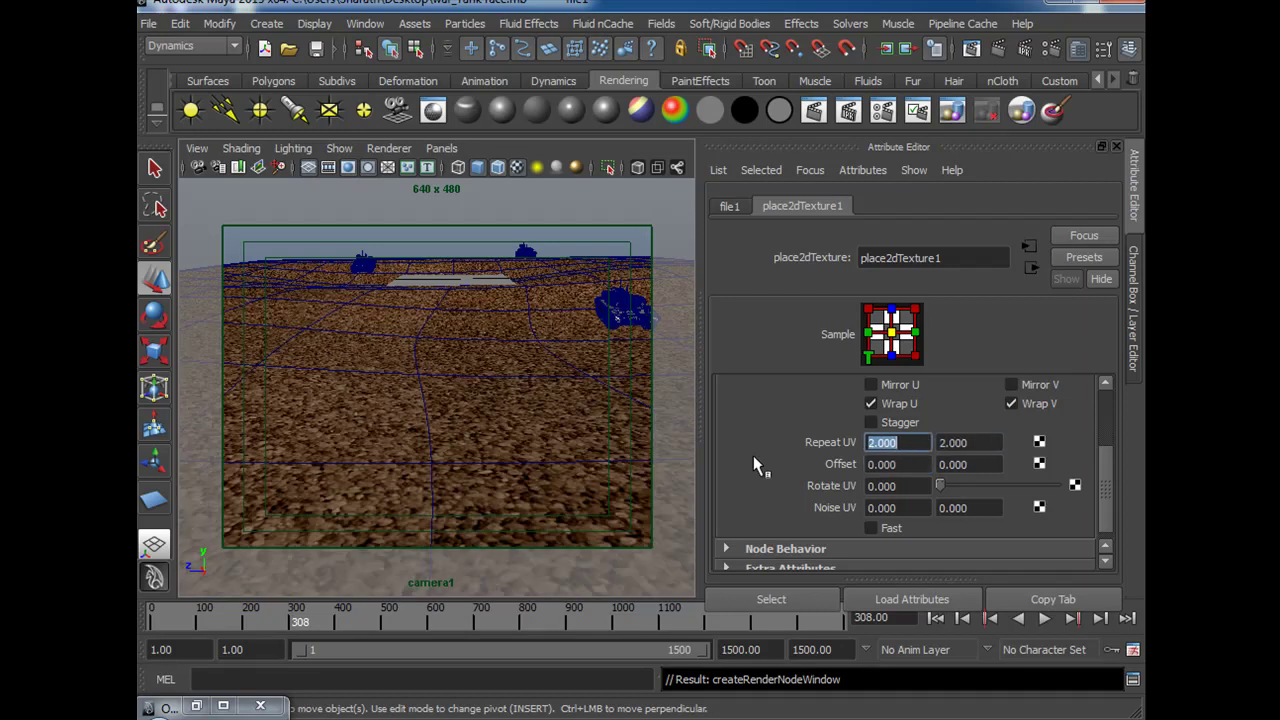
text(4)
key(Tab)
text(4)
key(Tab)
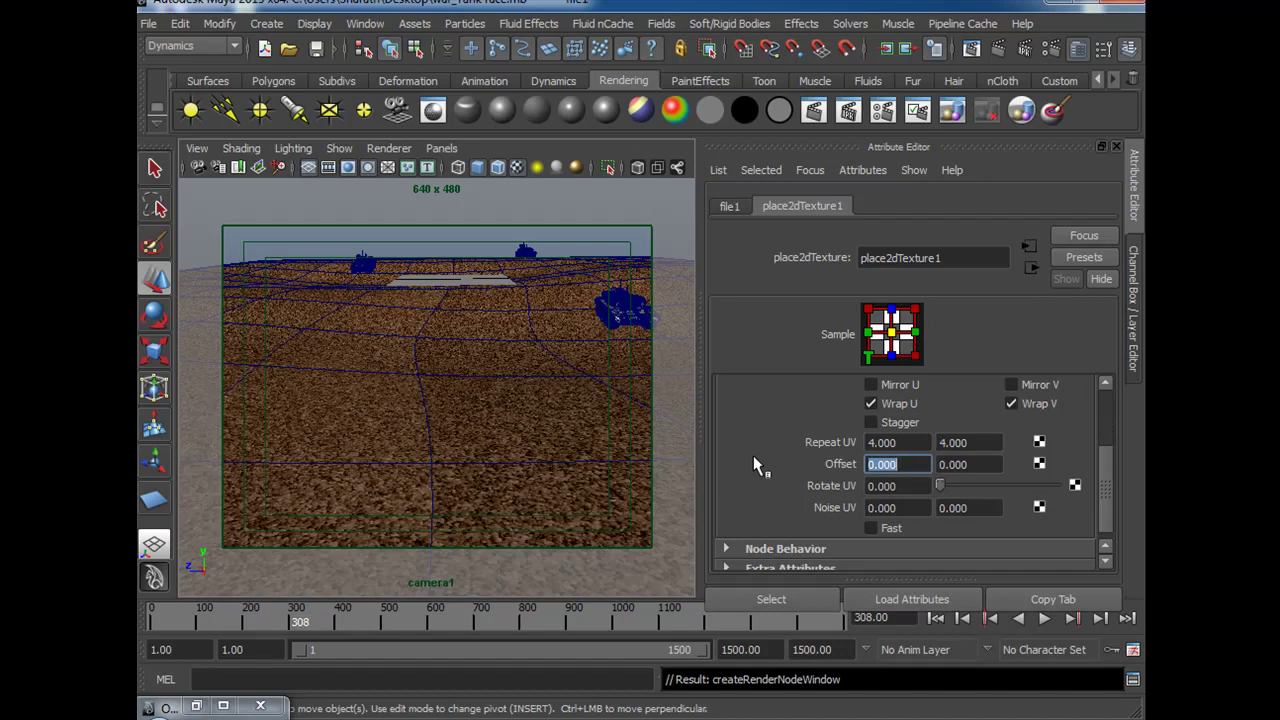
click(1135, 200)
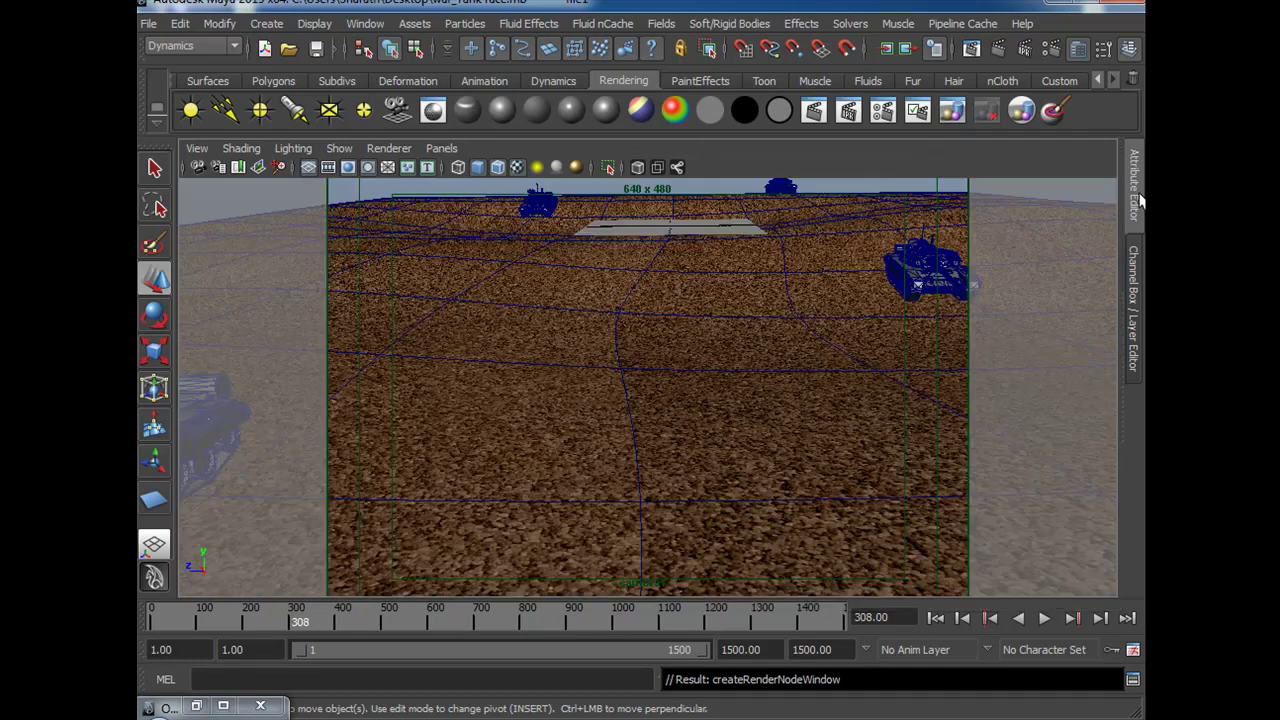
Replay the simulation from the first frame in the camera view with the wireframe overlay and grid hidden, stopping near frame 680.
click(935, 619)
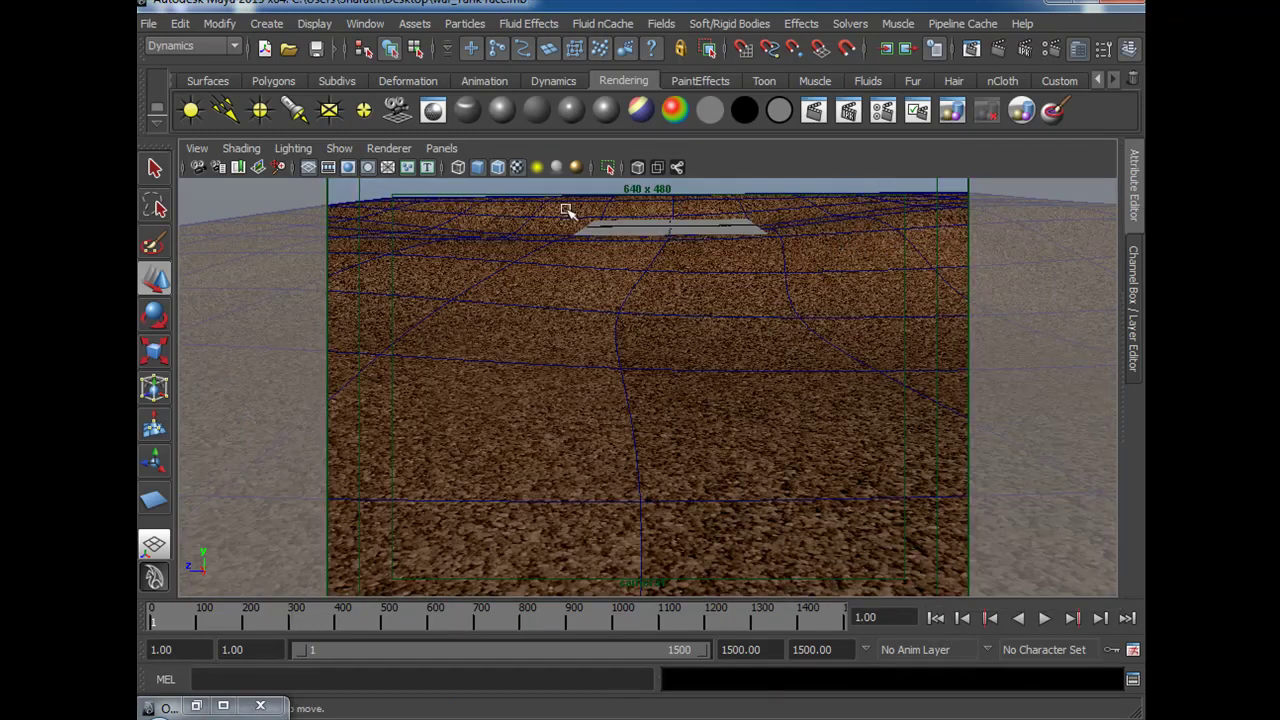
click(498, 168)
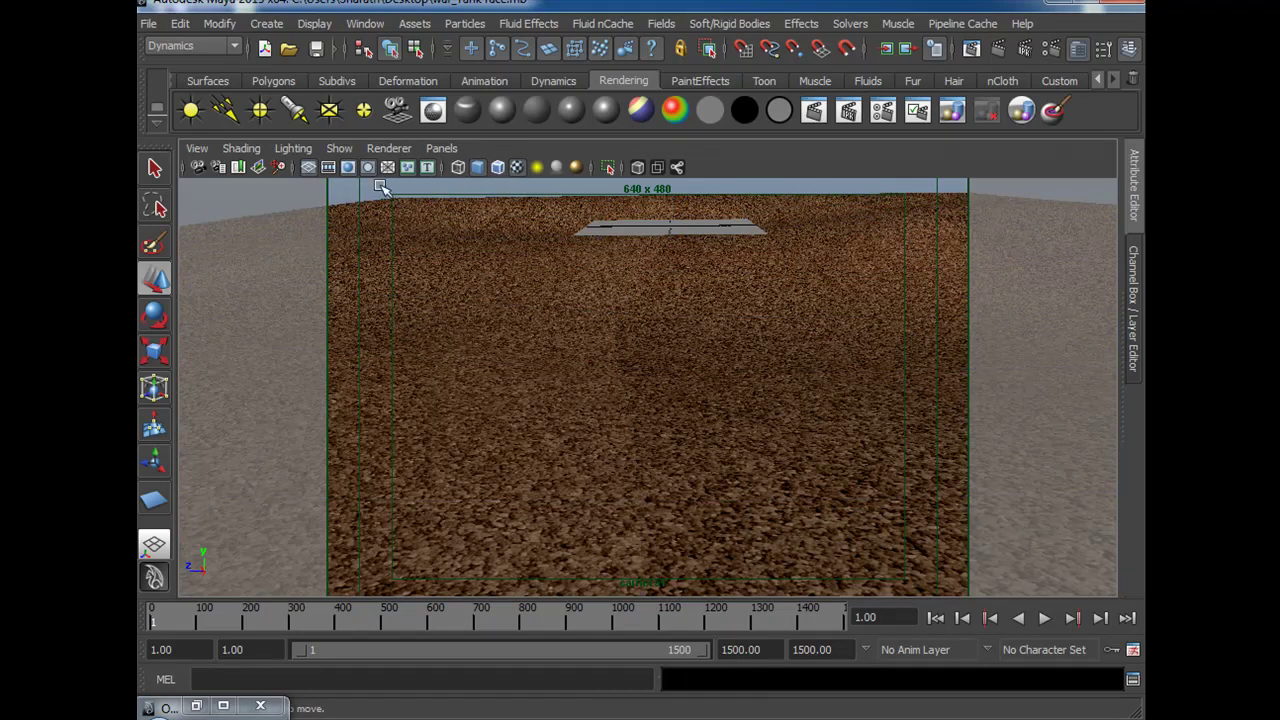
click(310, 169)
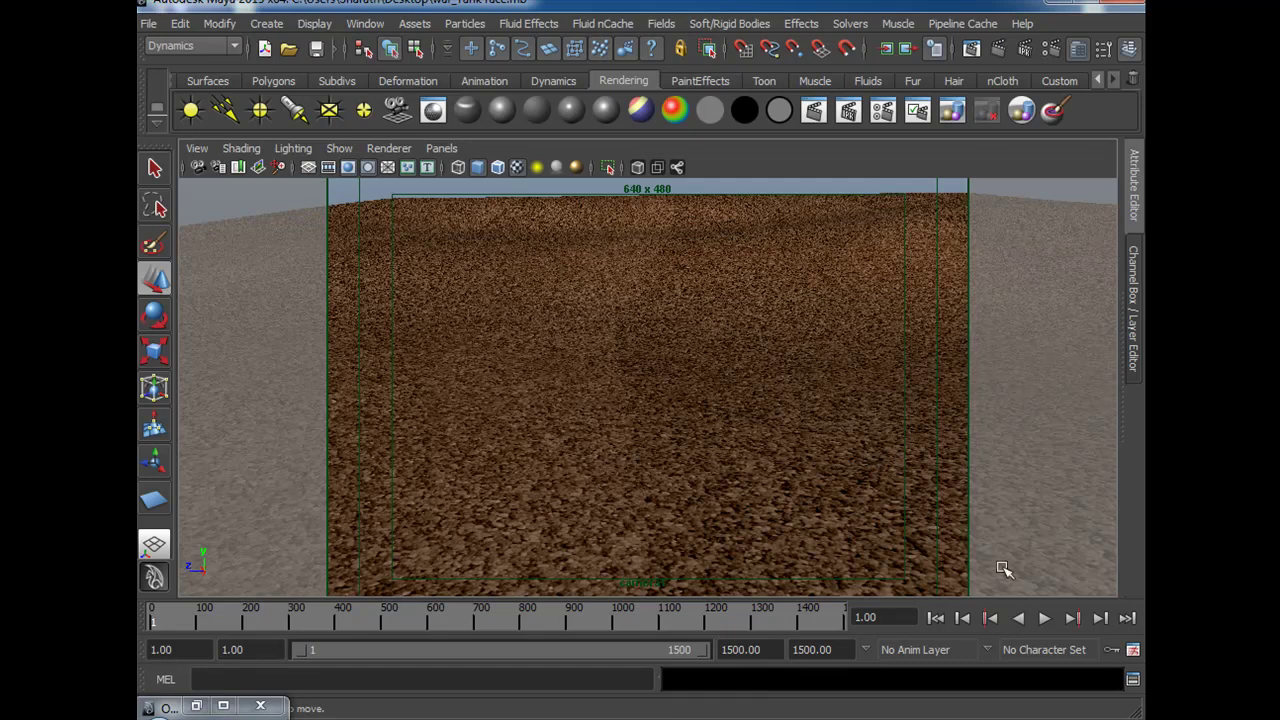
click(1043, 620)
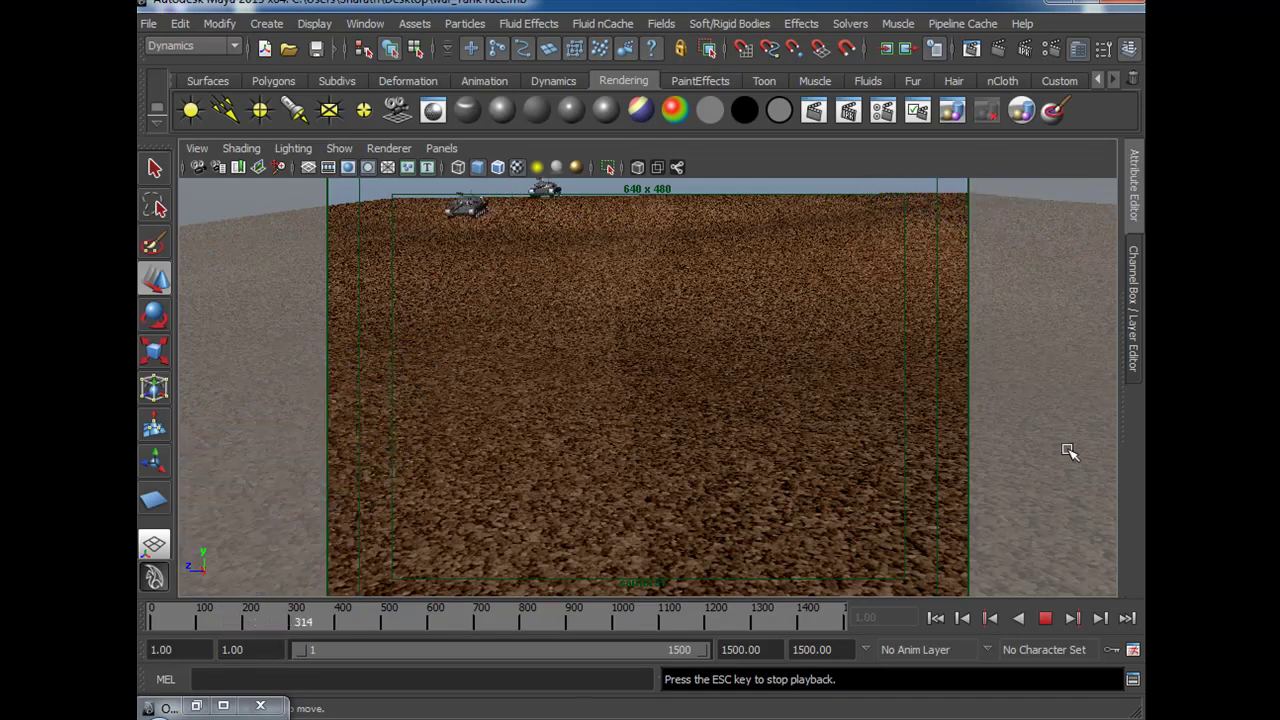
click(1046, 618)
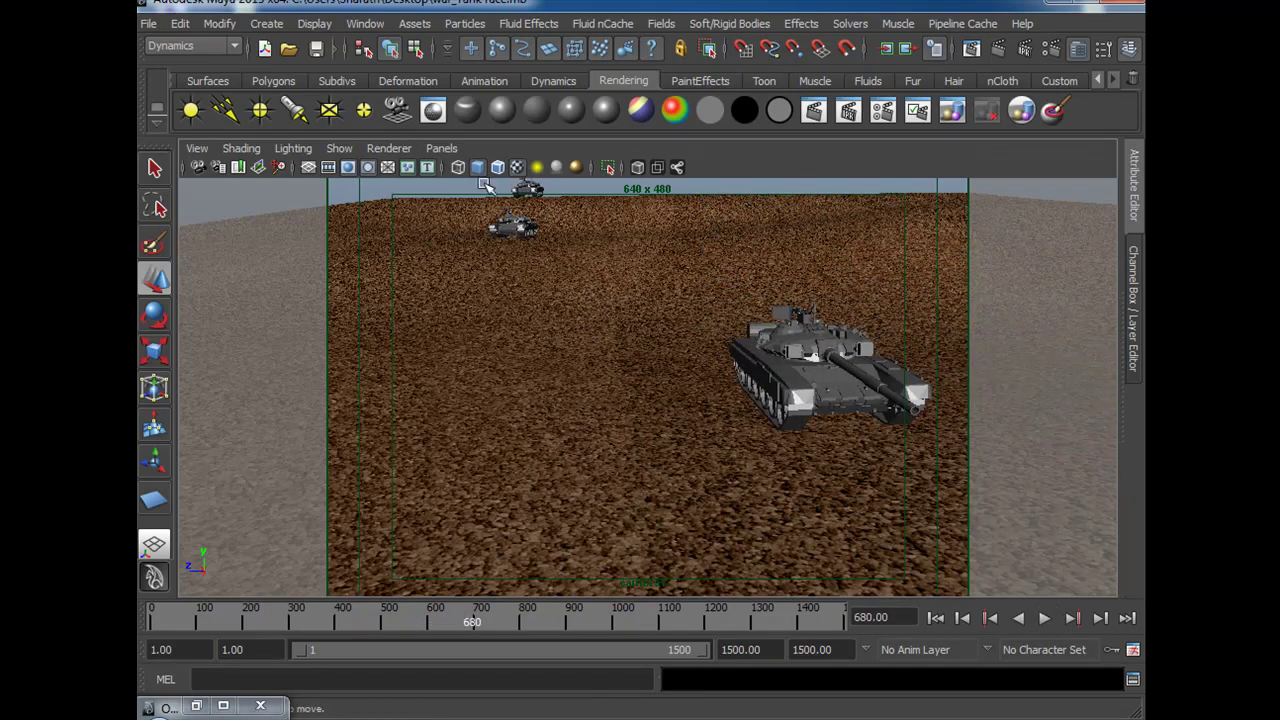